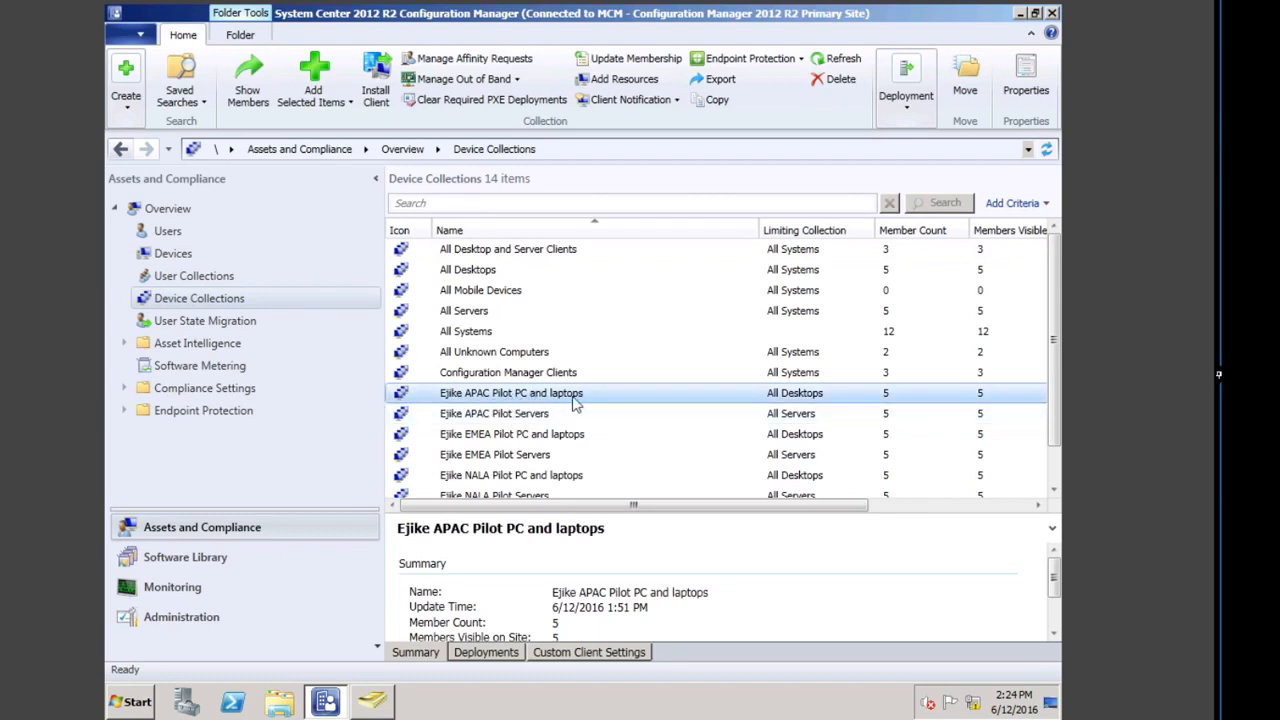
Step: Review the APAC, EMEA and NALA pilot device collections' details
{"action": "left_click", "coordinate": [530, 414]}
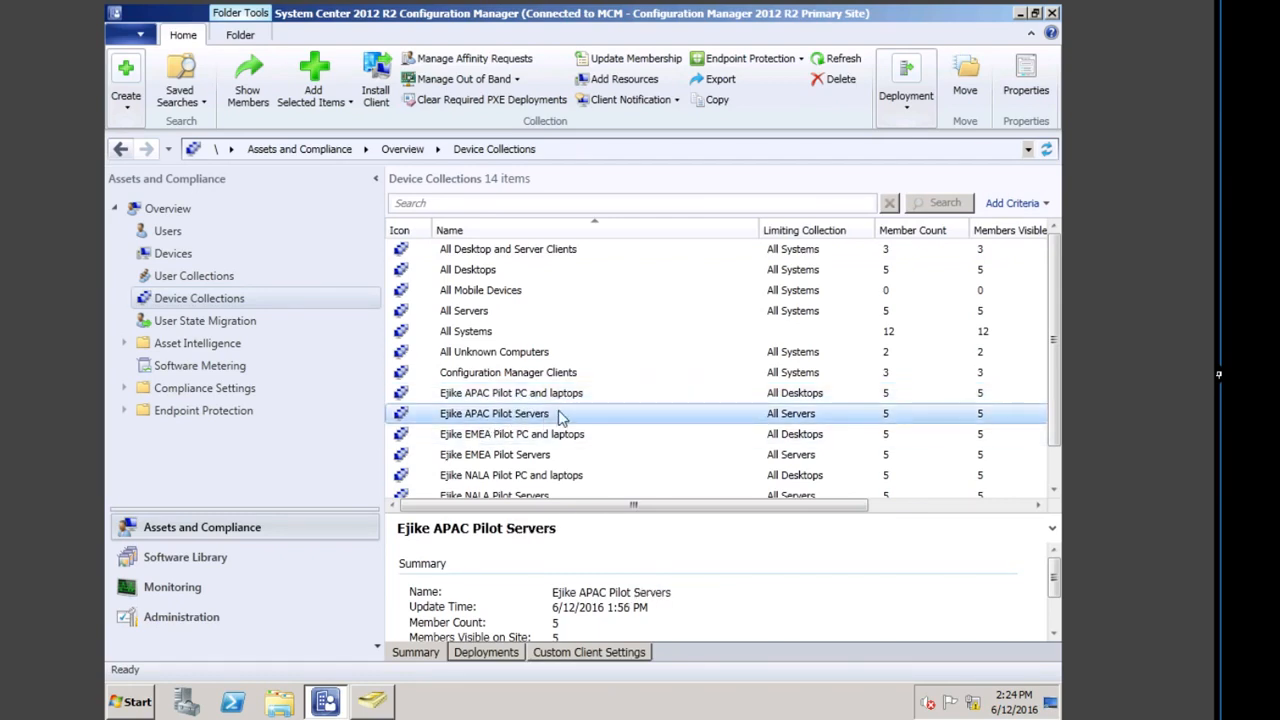
{"action": "left_click", "coordinate": [485, 443]}
{"action": "left_click", "coordinate": [485, 478]}
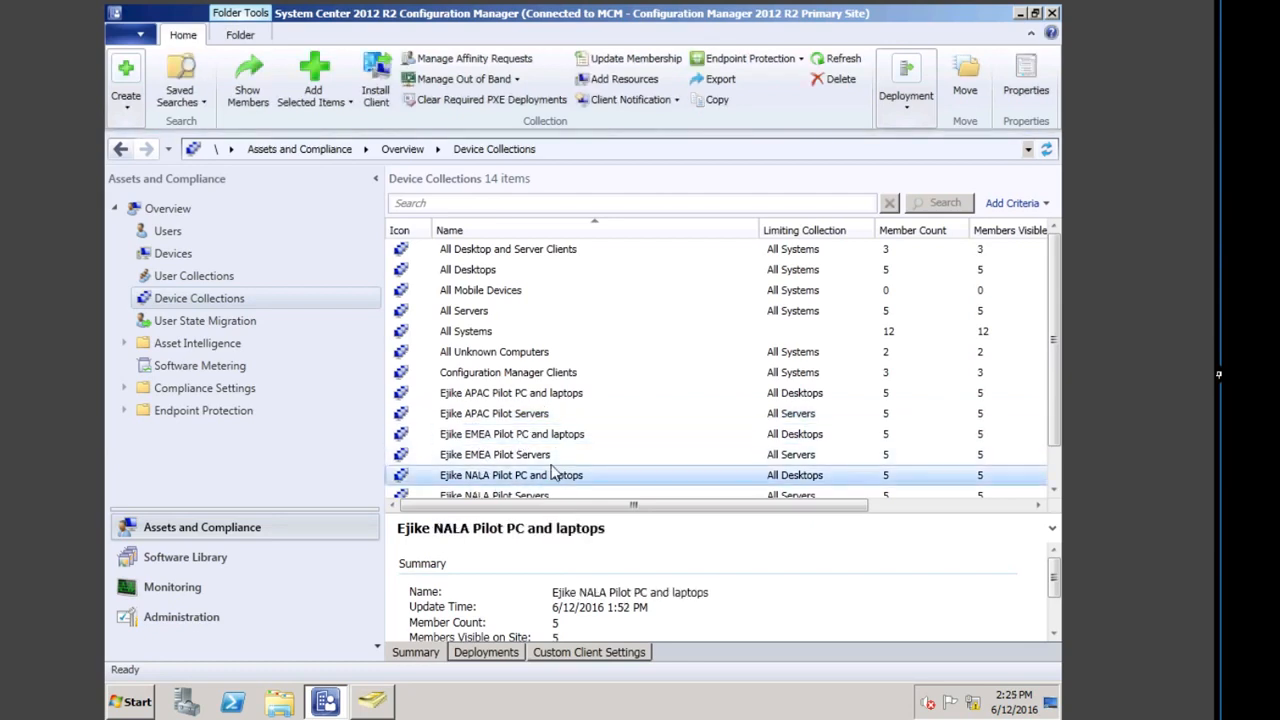
{"action": "scroll", "coordinate": [487, 462], "scroll_direction": "down", "scroll_amount": 1}
{"action": "left_click", "coordinate": [485, 460]}
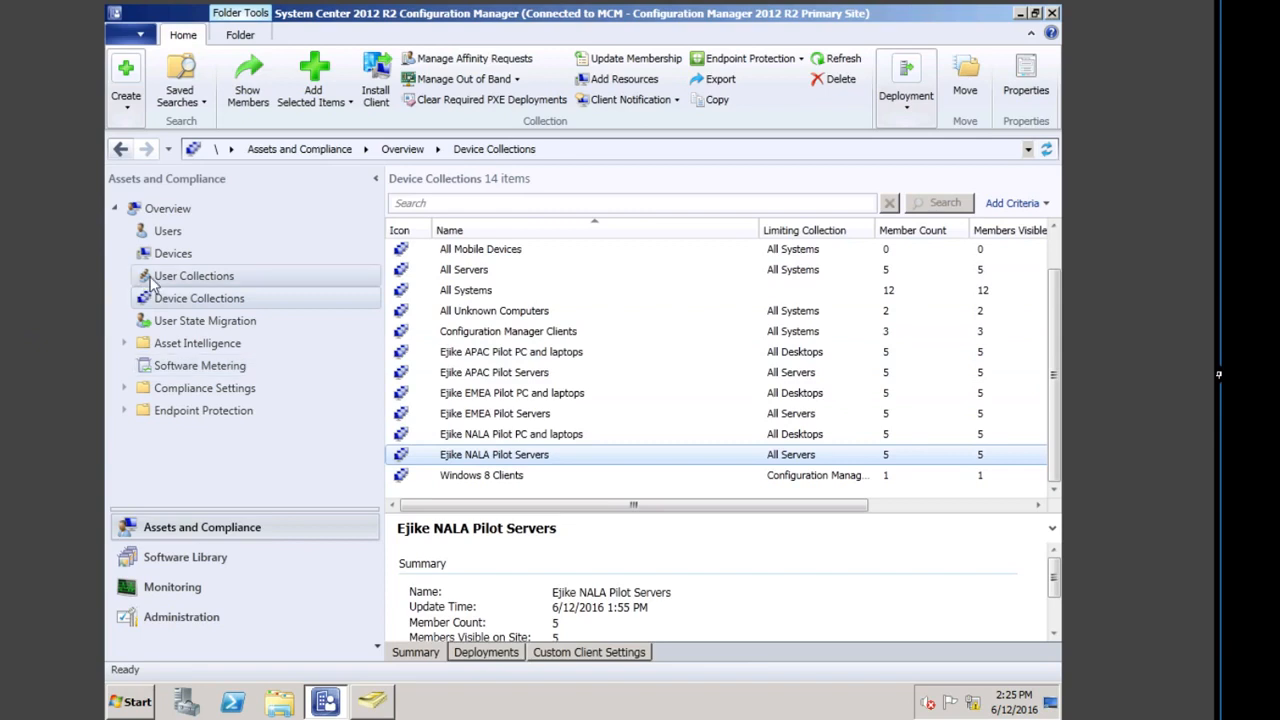
Step: Check All Users and User Groups and Configuration Manager Clients, then go to Software Library's Application Management
{"action": "left_click", "coordinate": [200, 276]}
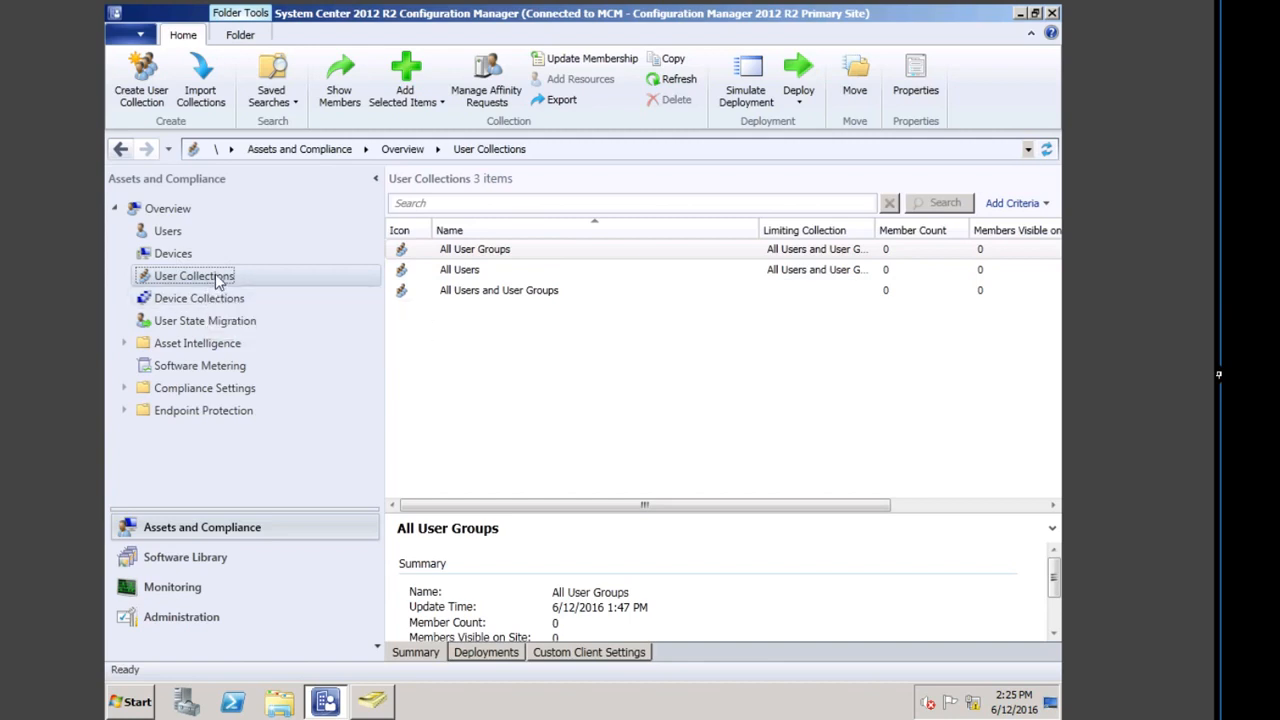
{"action": "left_click", "coordinate": [506, 292]}
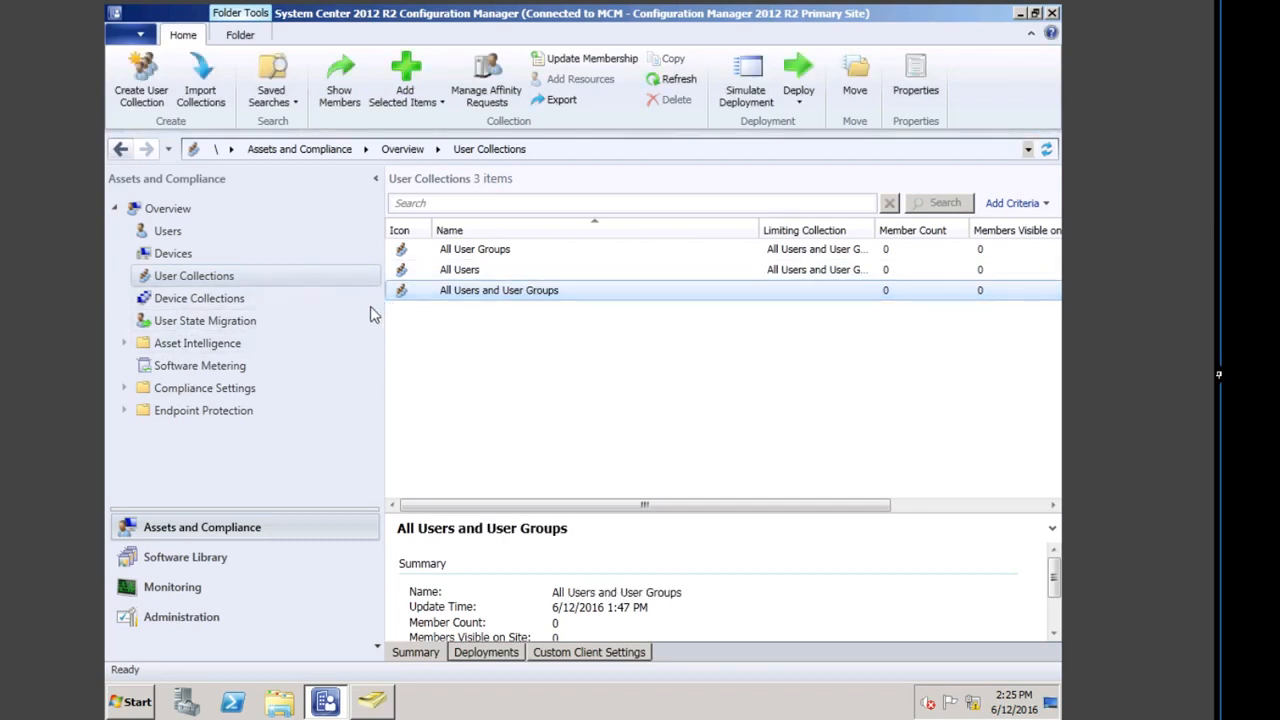
{"action": "left_click", "coordinate": [180, 298]}
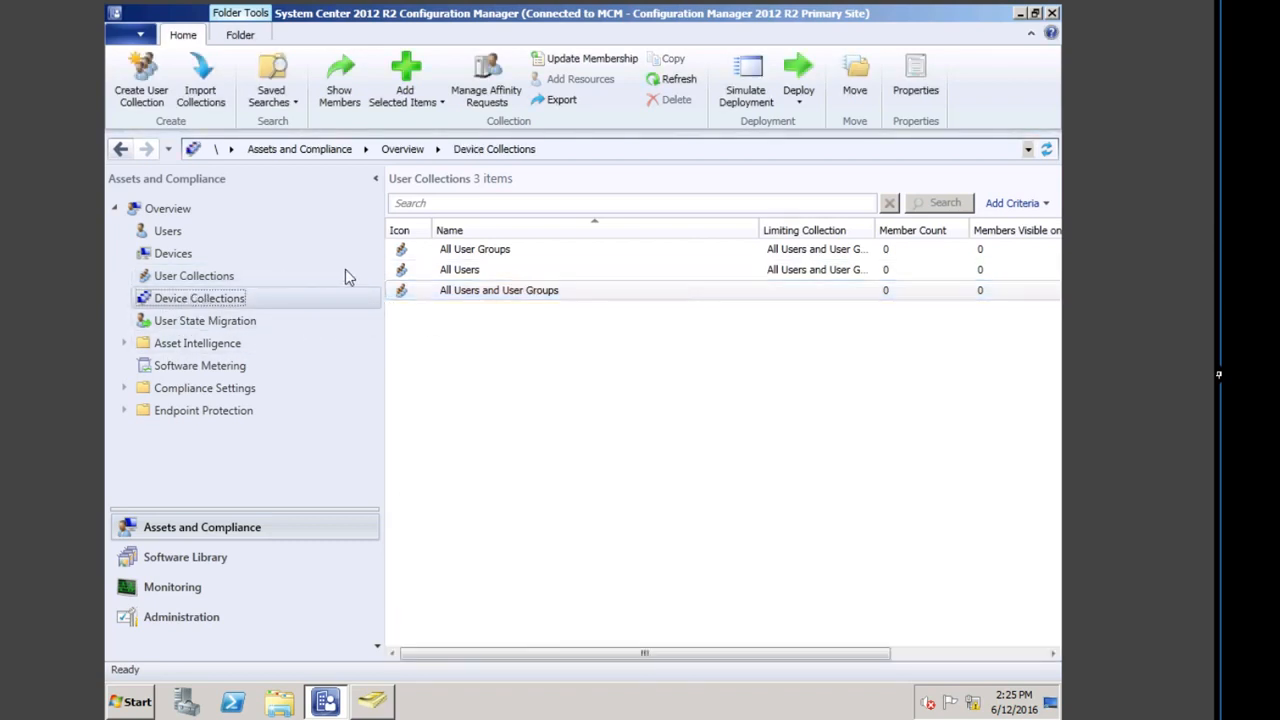
{"action": "left_click", "coordinate": [470, 372]}
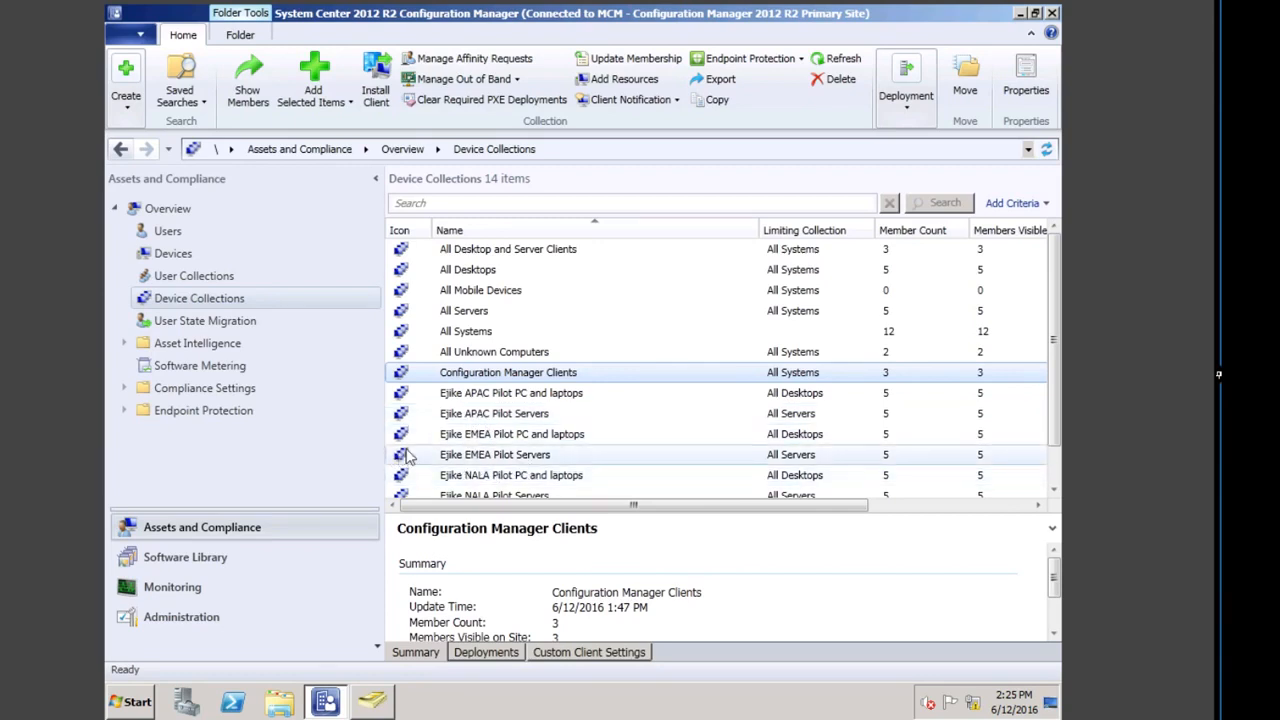
{"action": "left_click", "coordinate": [178, 558]}
{"action": "left_click", "coordinate": [490, 319]}
Step: Browse the Applications and Packages lists, then go to the Administration workspace
{"action": "left_click", "coordinate": [460, 322]}
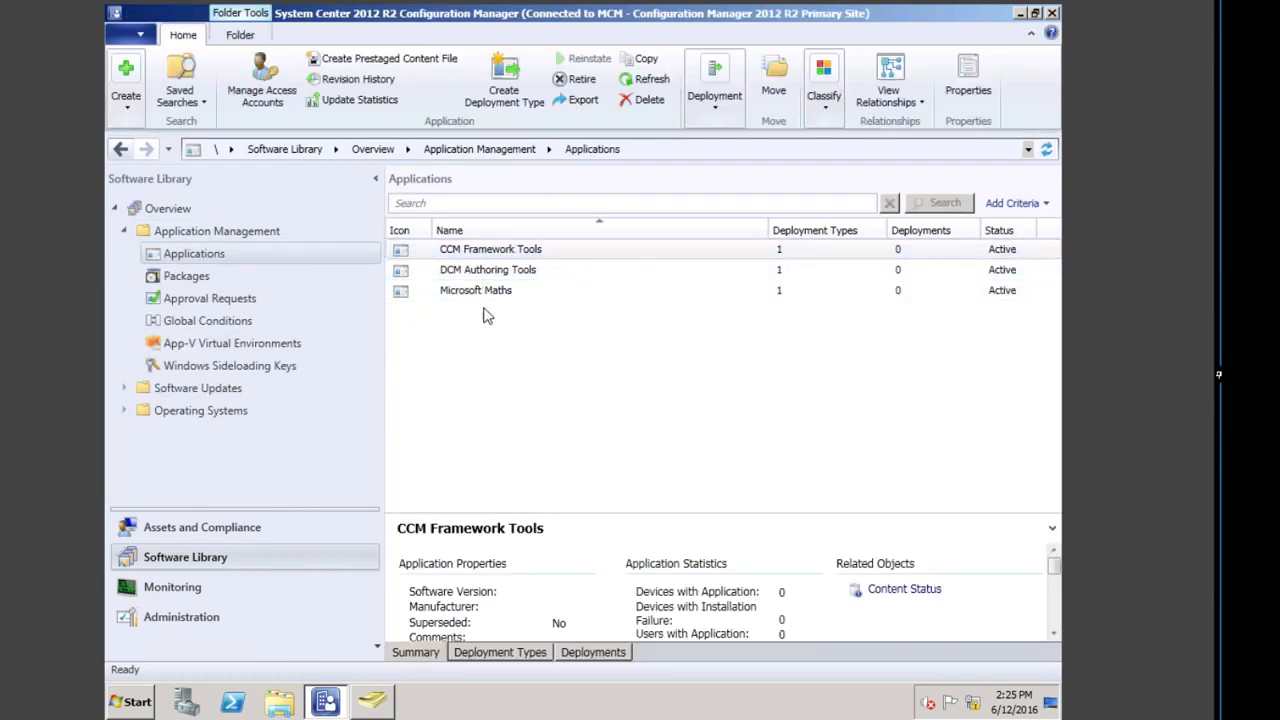
{"action": "left_click", "coordinate": [190, 276]}
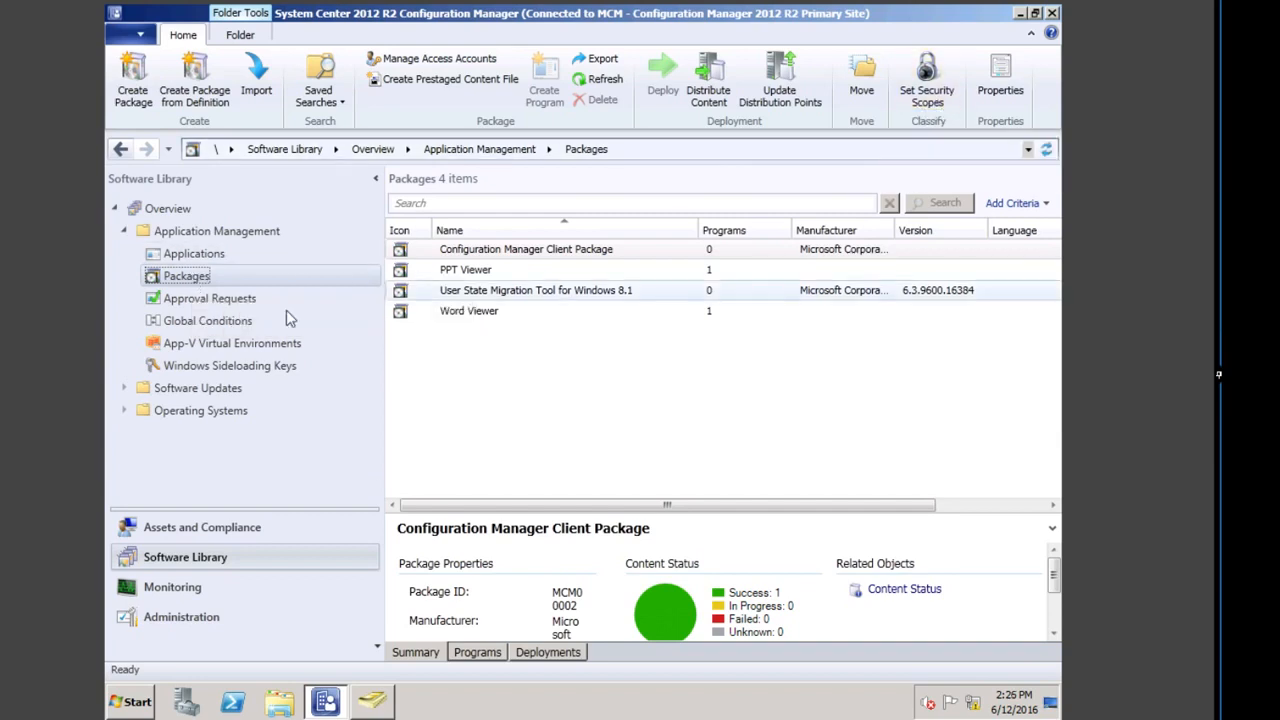
{"action": "left_click", "coordinate": [213, 617]}
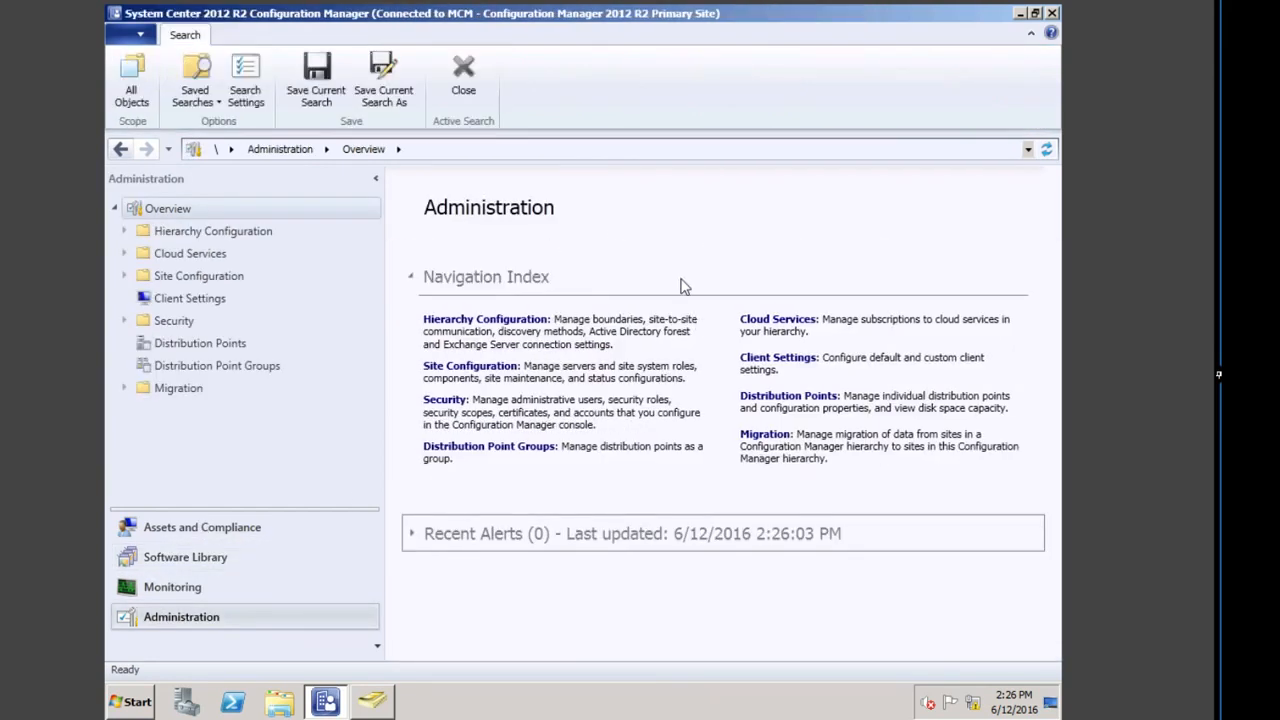
Step: View Site Configuration's servers and roles and the MCM primary site details
{"action": "left_click", "coordinate": [486, 367]}
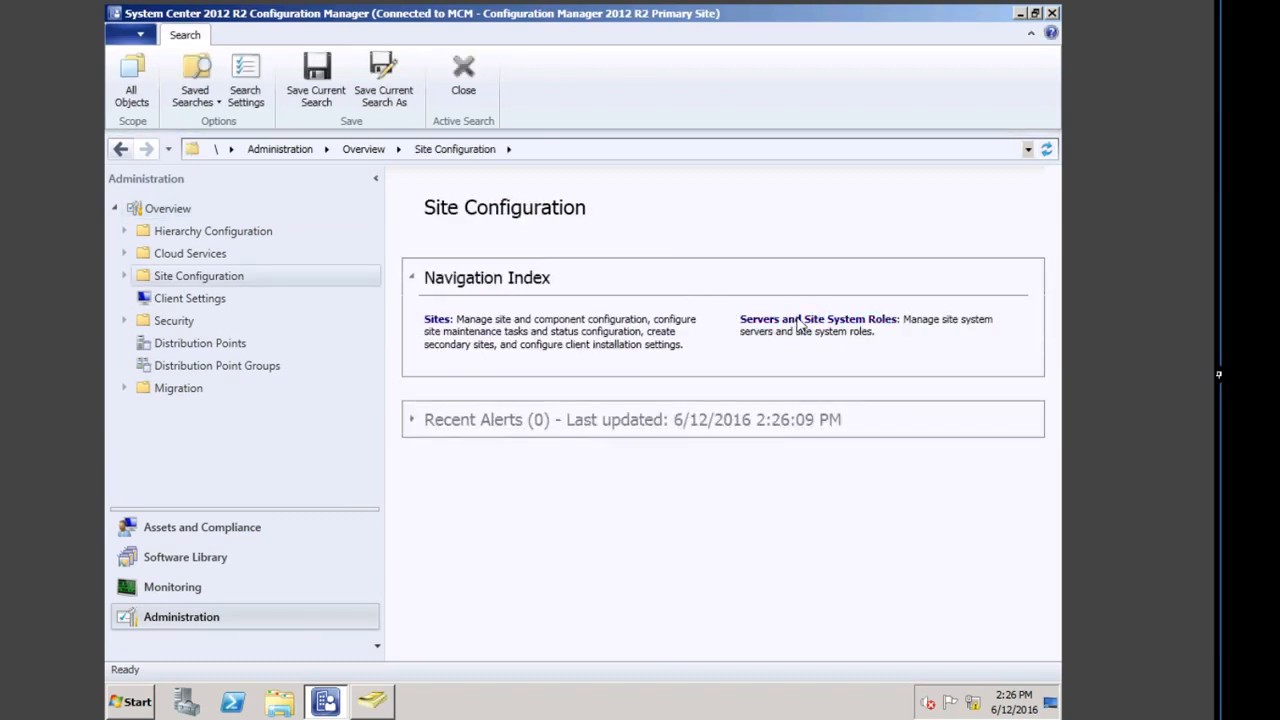
{"action": "left_click", "coordinate": [818, 318]}
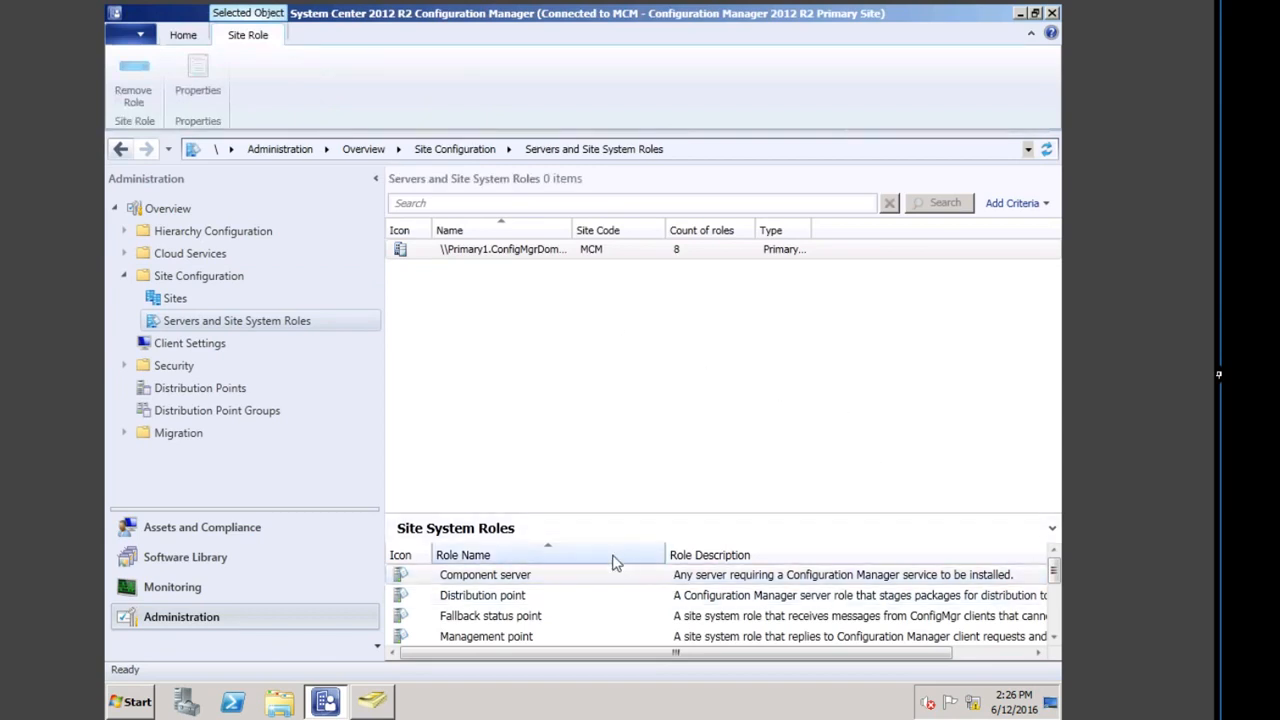
{"action": "left_click", "coordinate": [170, 300]}
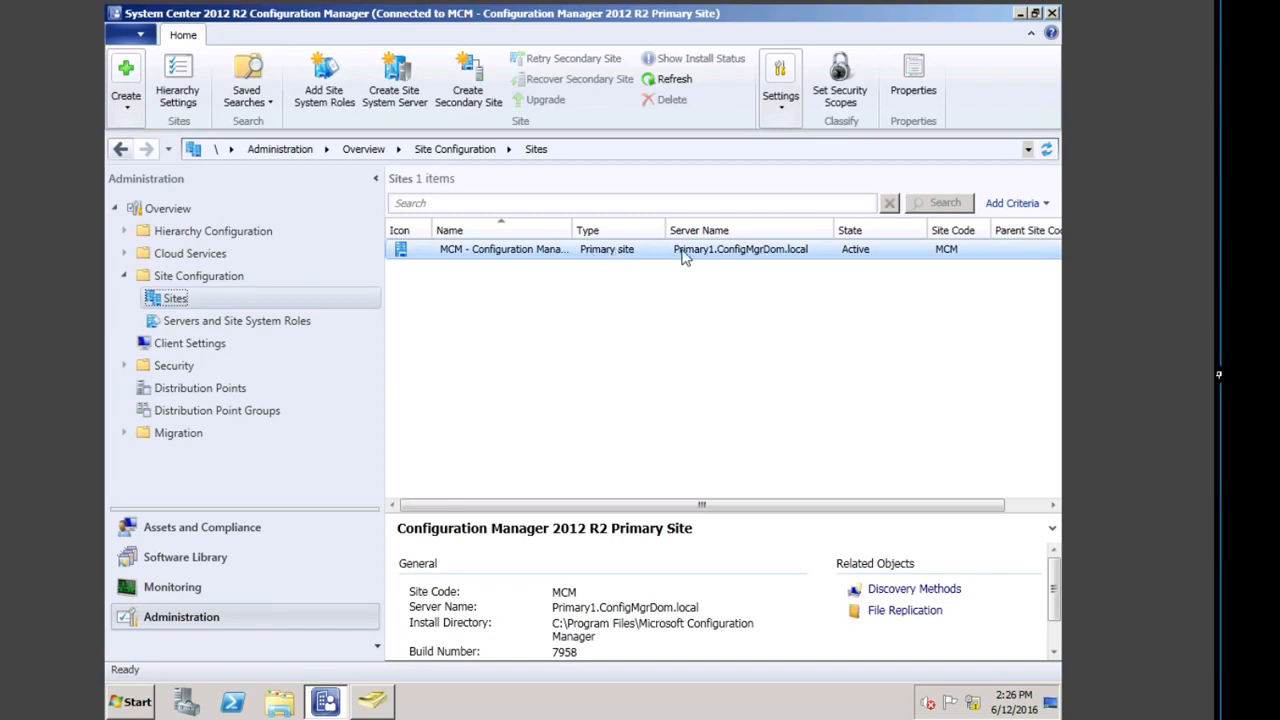
{"action": "left_click", "coordinate": [221, 325]}
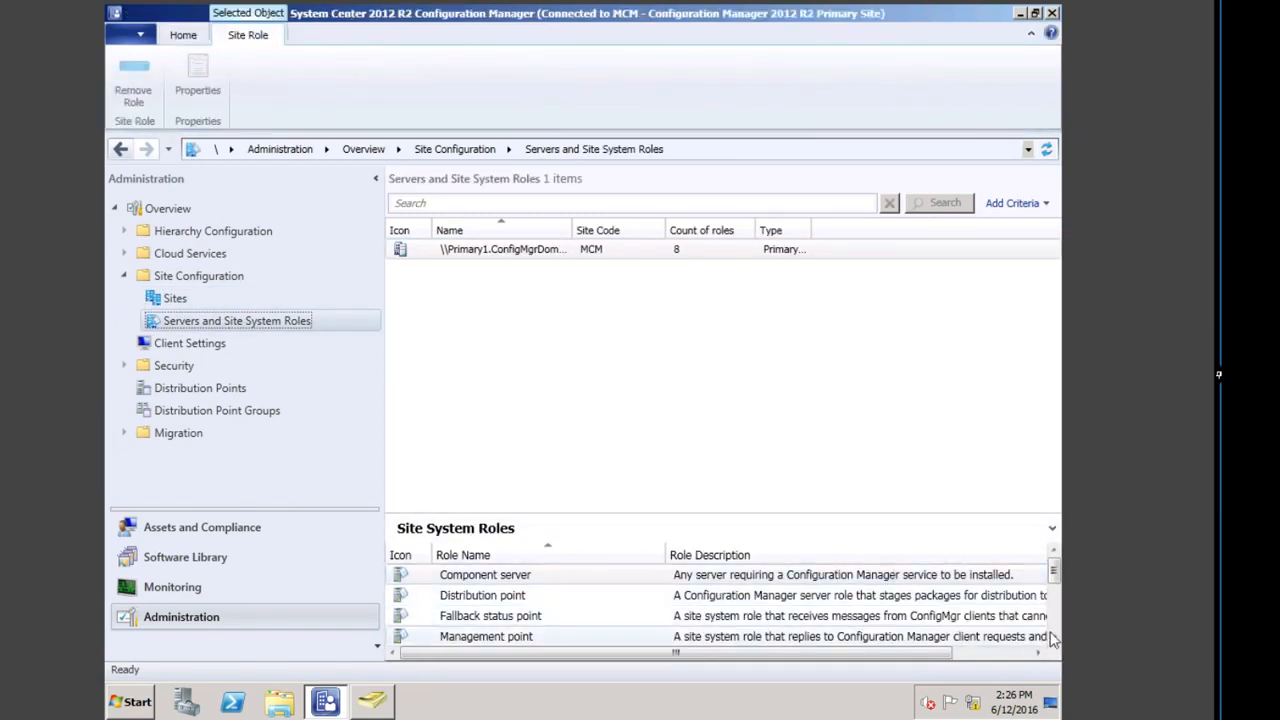
Step: Inspect the Reporting services point and Fallback status point roles, then switch to Active Directory Users and Computers
{"action": "left_click", "coordinate": [1054, 637]}
{"action": "left_click", "coordinate": [1054, 637]}
{"action": "left_click", "coordinate": [1054, 637]}
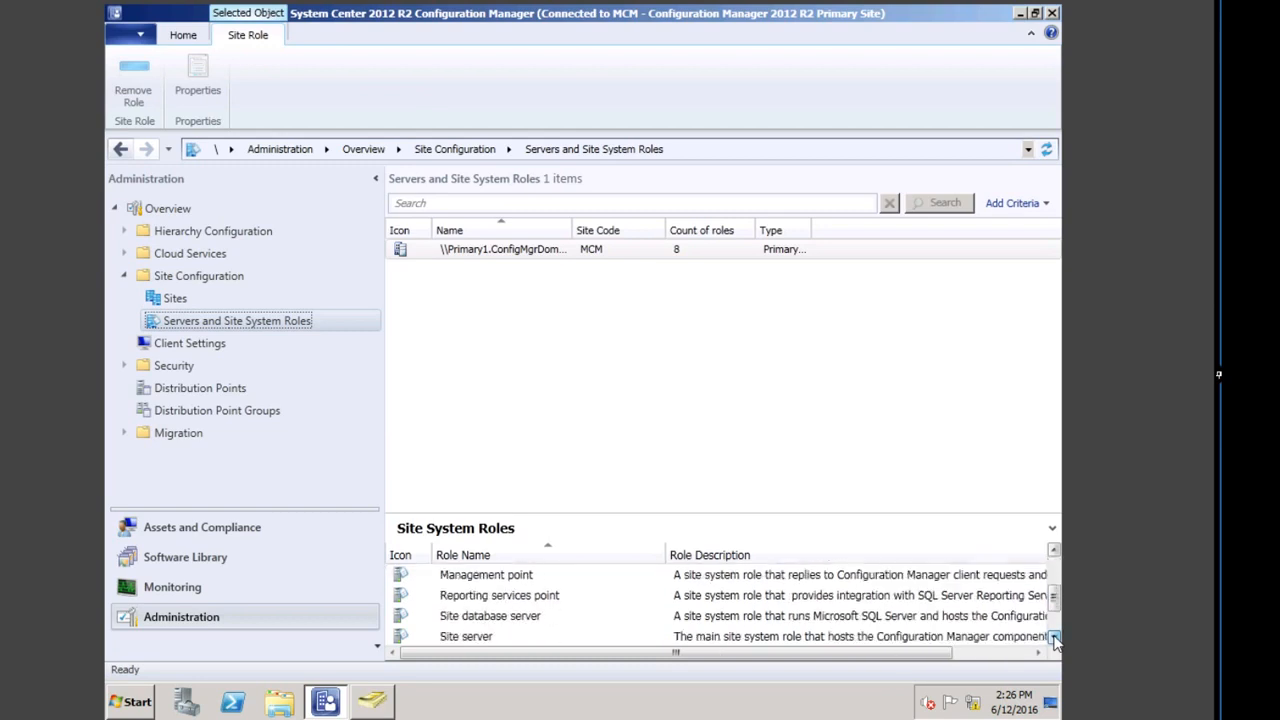
{"action": "left_click", "coordinate": [499, 600]}
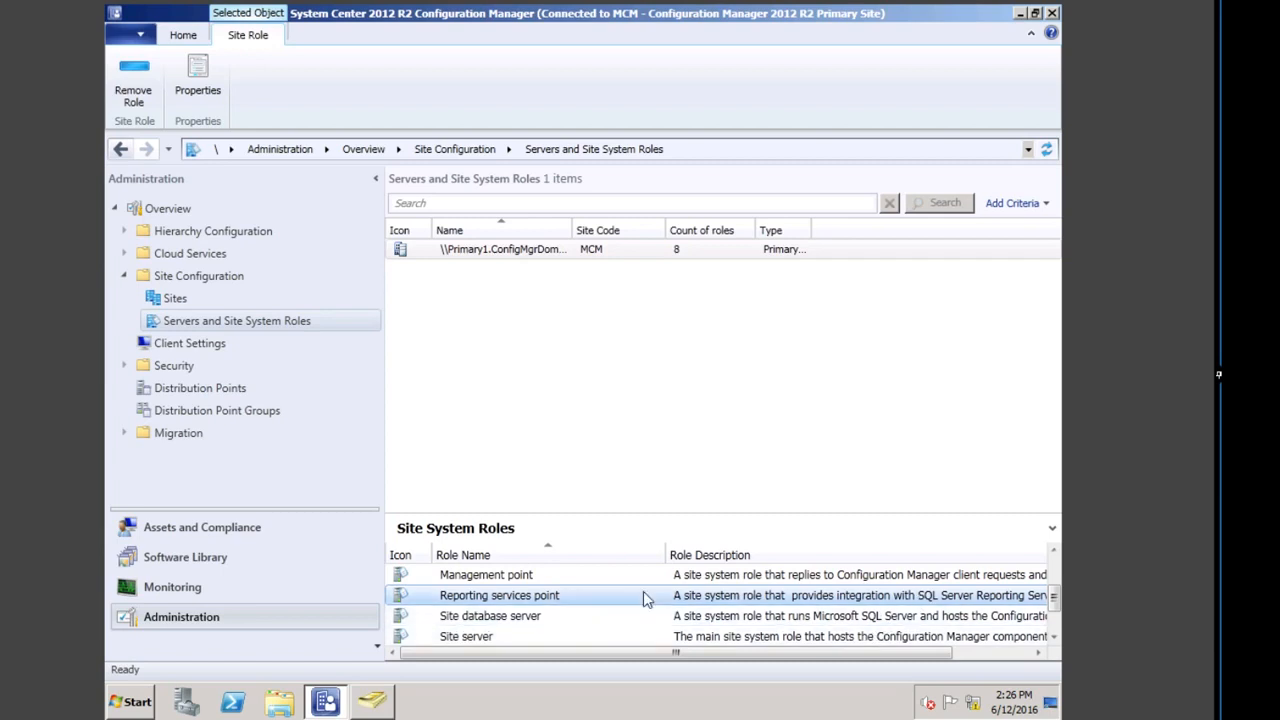
{"action": "left_click", "coordinate": [1054, 637]}
{"action": "left_click", "coordinate": [1054, 637]}
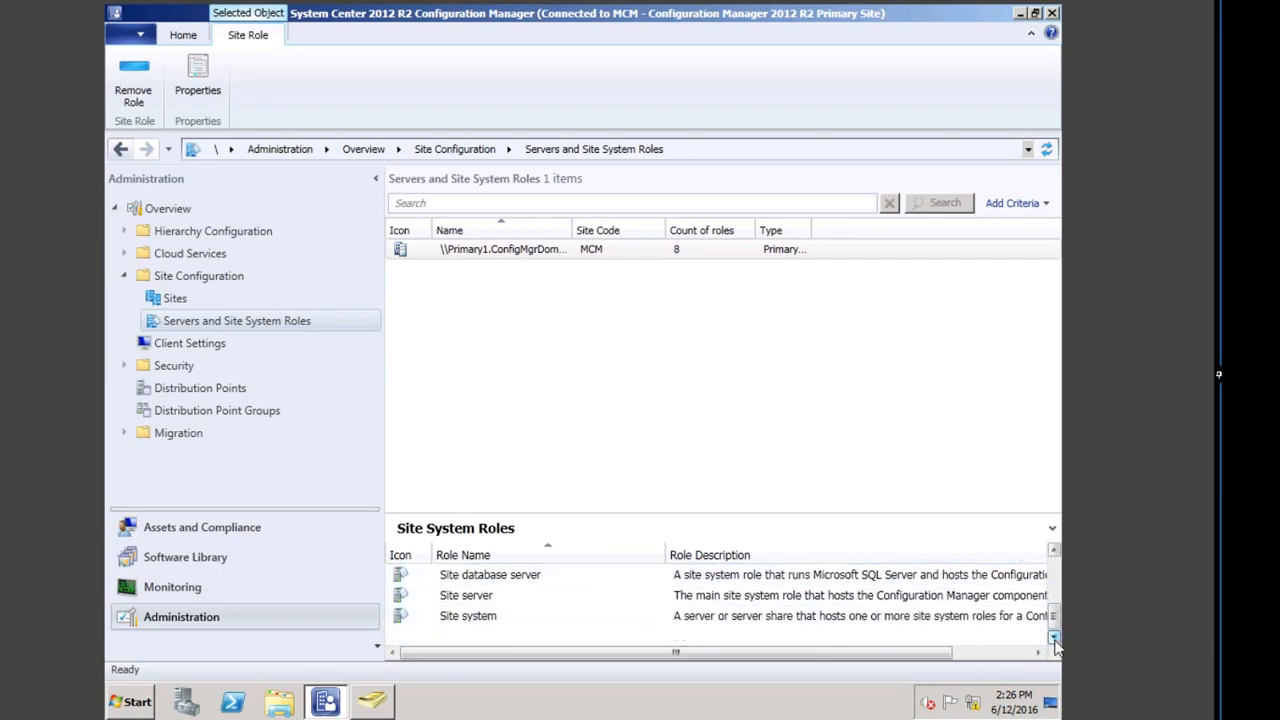
{"action": "left_click", "coordinate": [1054, 552]}
{"action": "left_click", "coordinate": [1054, 552]}
{"action": "left_click", "coordinate": [1054, 552]}
{"action": "left_click", "coordinate": [1054, 552]}
{"action": "left_click", "coordinate": [1054, 552]}
{"action": "left_click", "coordinate": [509, 620]}
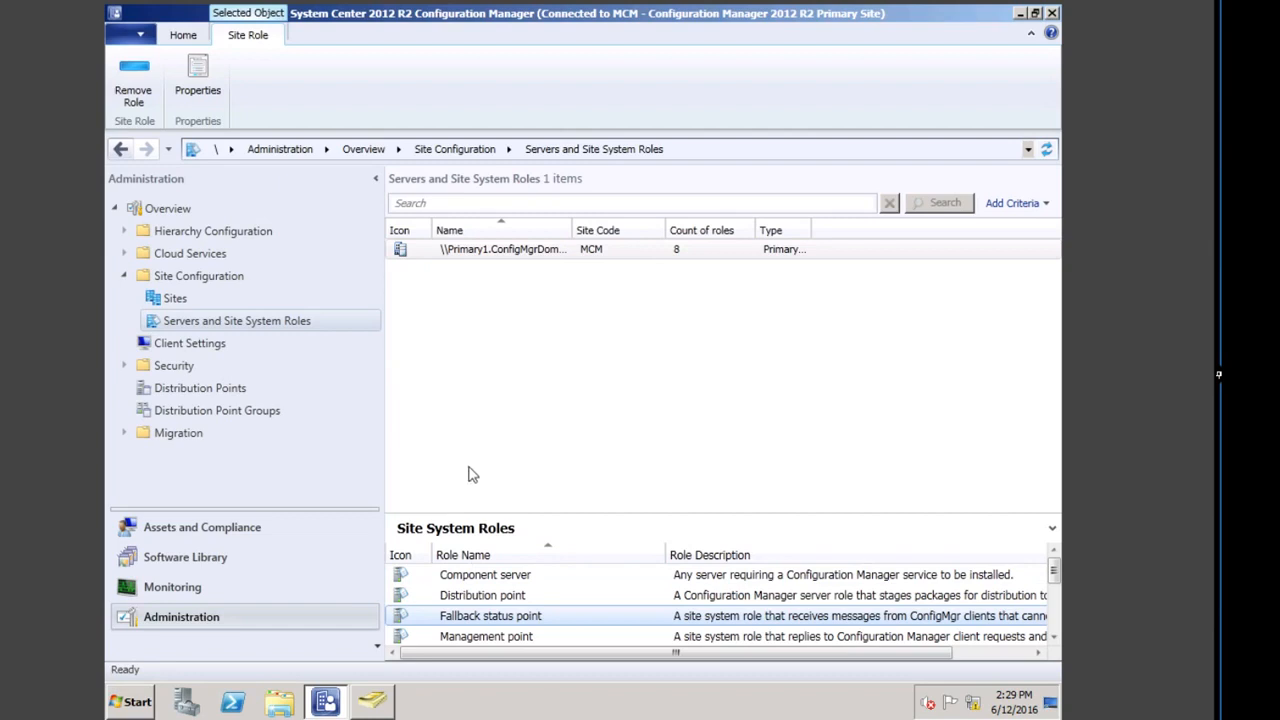
{"action": "left_click", "coordinate": [371, 701]}
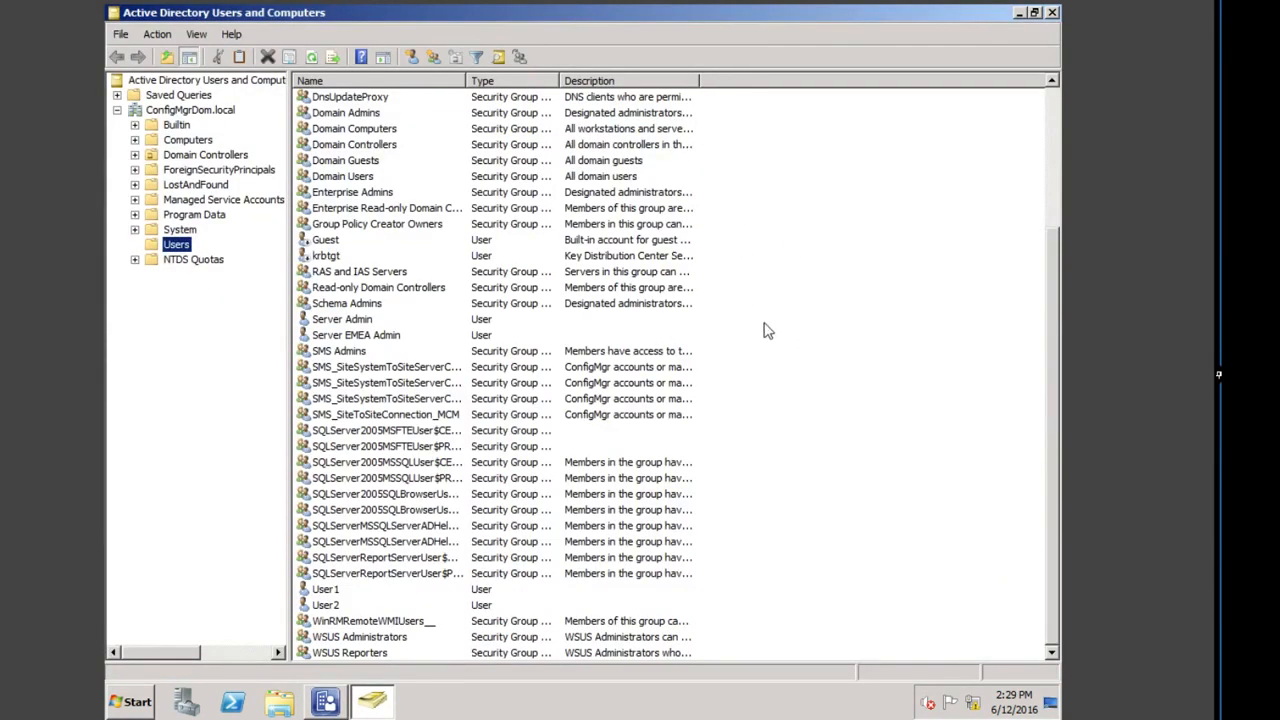
Step: Browse the Users container accounts and start a new group from its context menu
{"action": "left_click", "coordinate": [706, 351]}
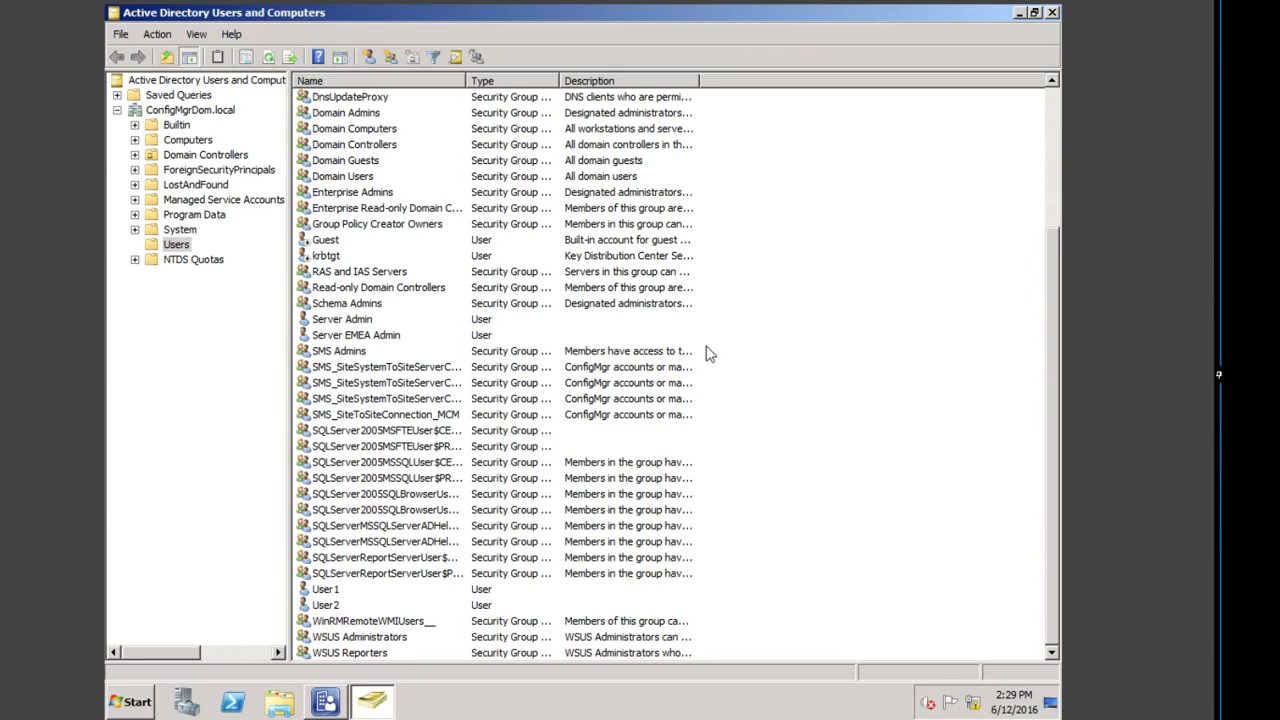
{"action": "left_click", "coordinate": [352, 337]}
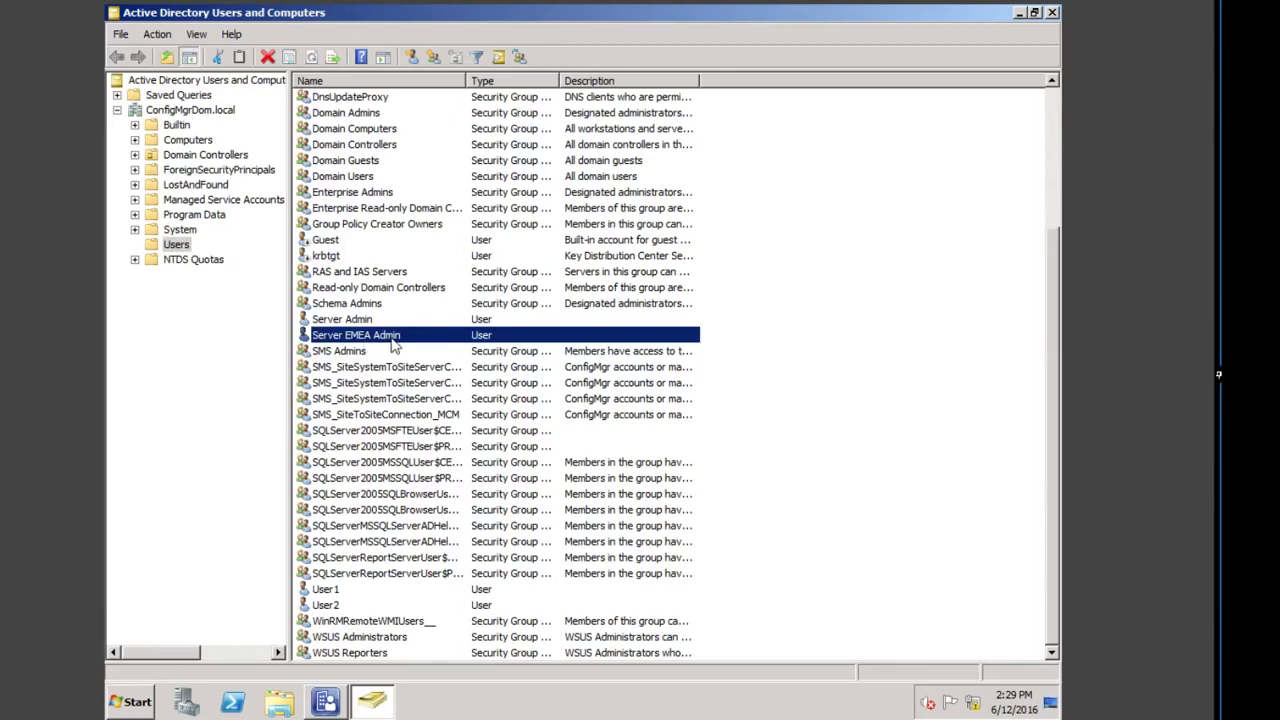
{"action": "left_click", "coordinate": [806, 274]}
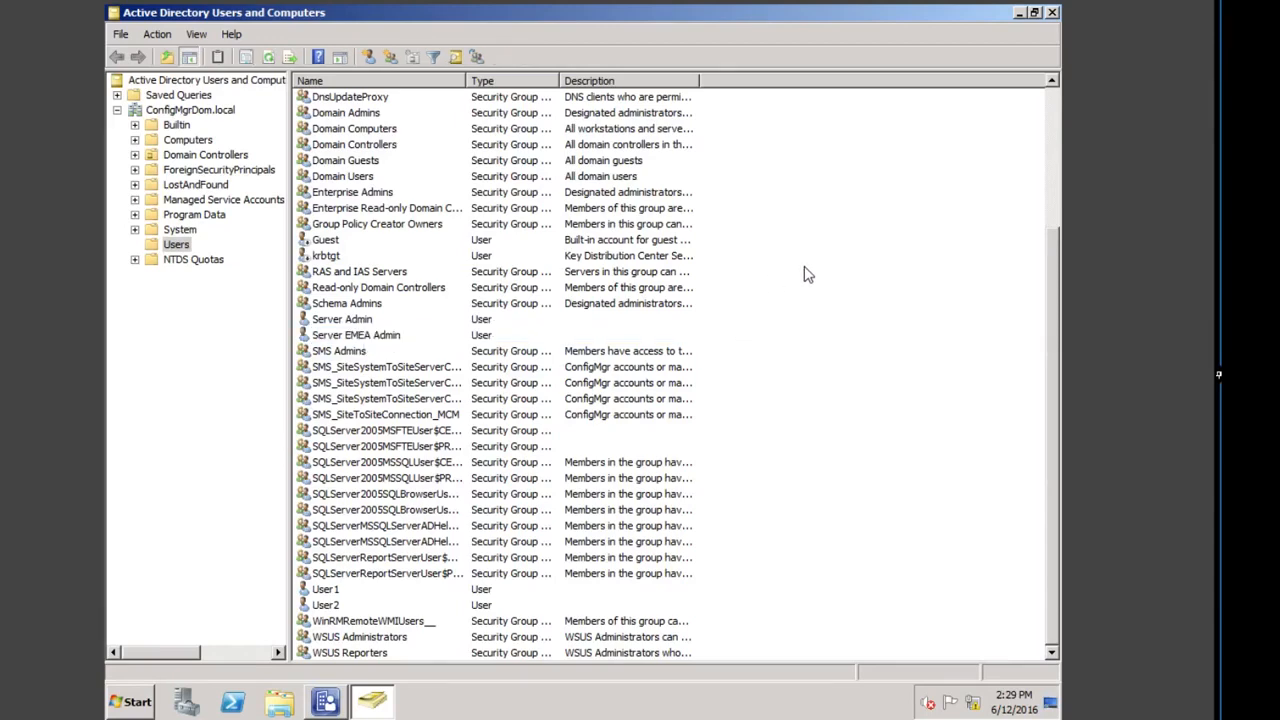
{"action": "scroll", "coordinate": [806, 274], "scroll_direction": "up", "scroll_amount": 4}
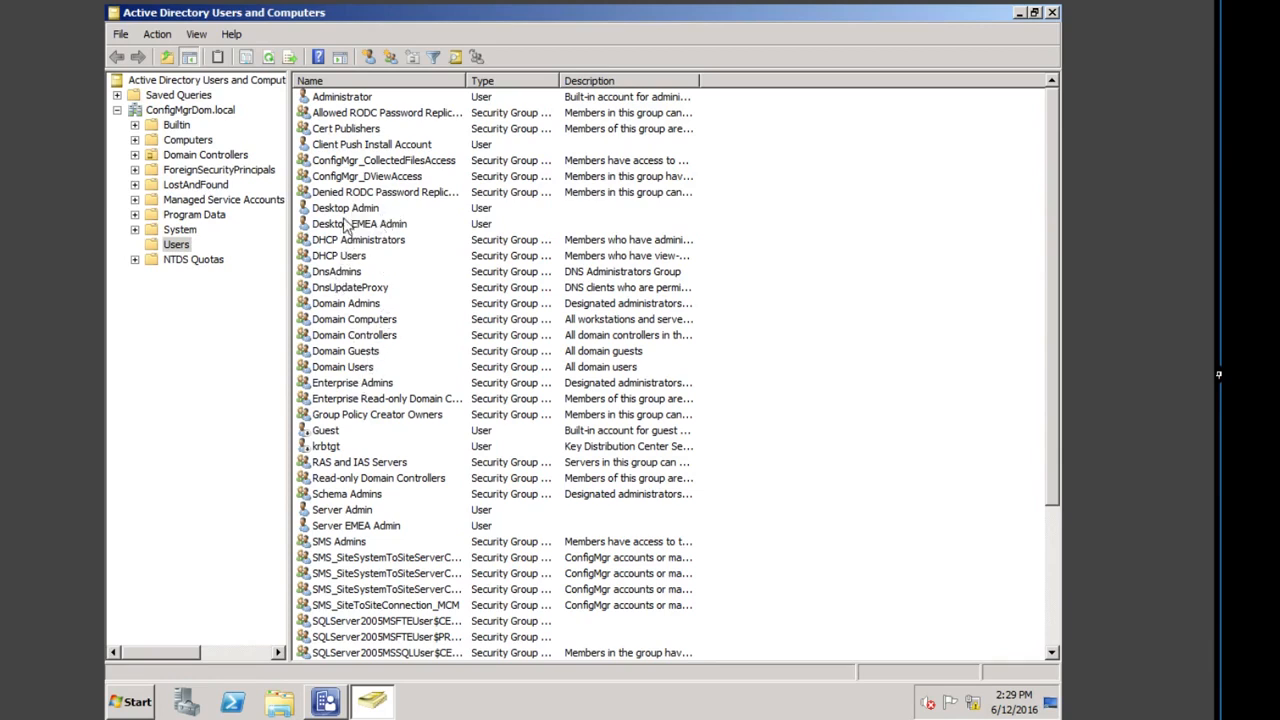
{"action": "right_click", "coordinate": [755, 219]}
{"action": "mouse_move", "coordinate": [824, 280]}
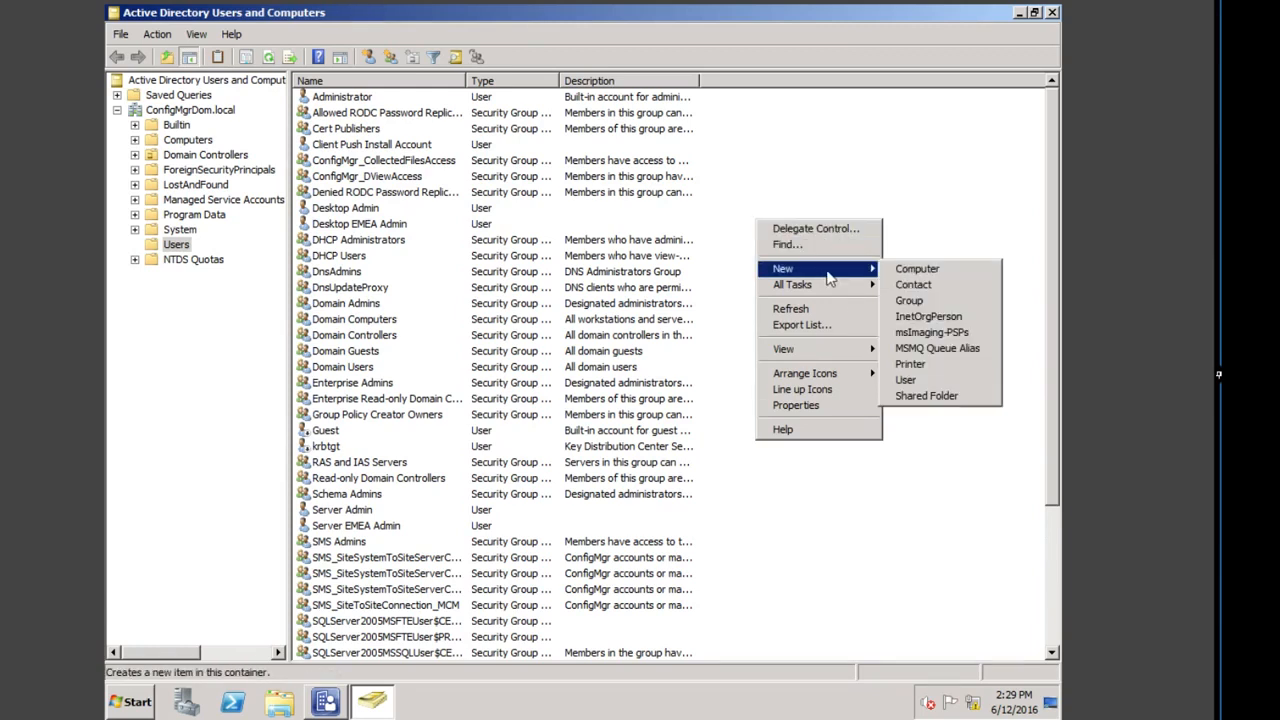
{"action": "left_click", "coordinate": [918, 302]}
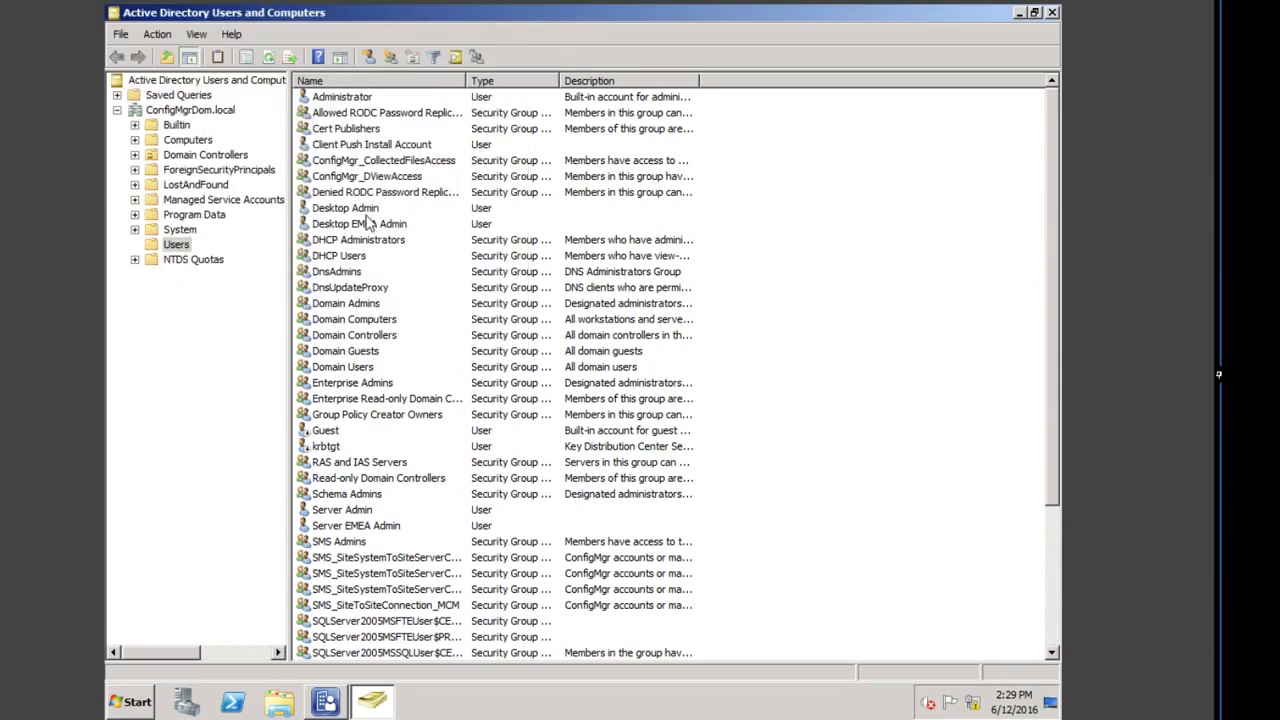
Step: Copy the Desktop EMEA Admin account name through Rename, leaving the name unchanged
{"action": "right_click", "coordinate": [371, 226]}
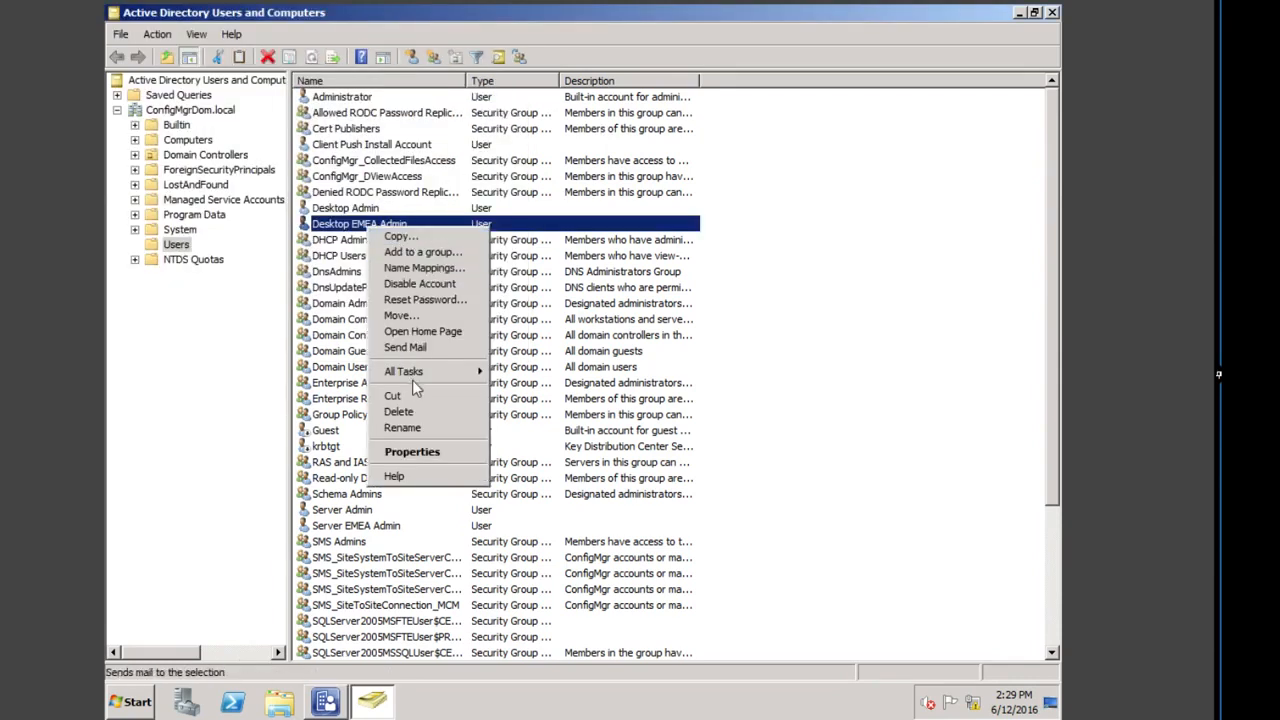
{"action": "left_click", "coordinate": [418, 429]}
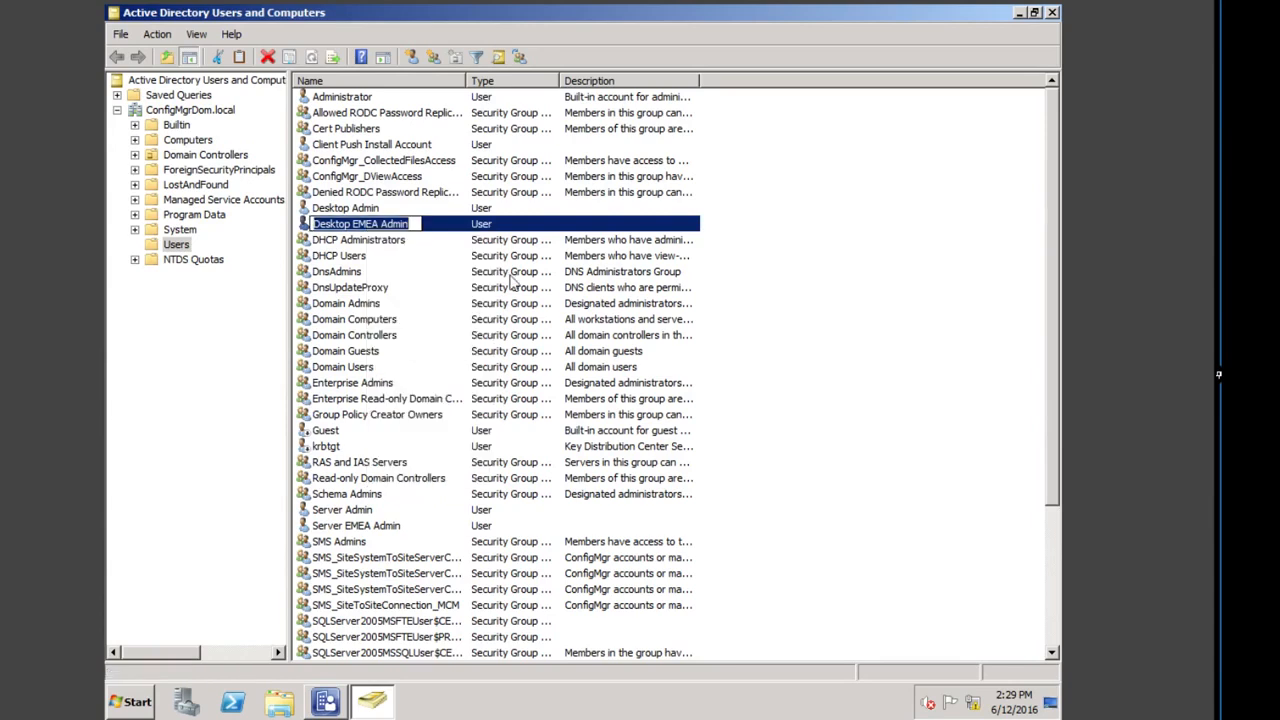
{"action": "right_click", "coordinate": [381, 229]}
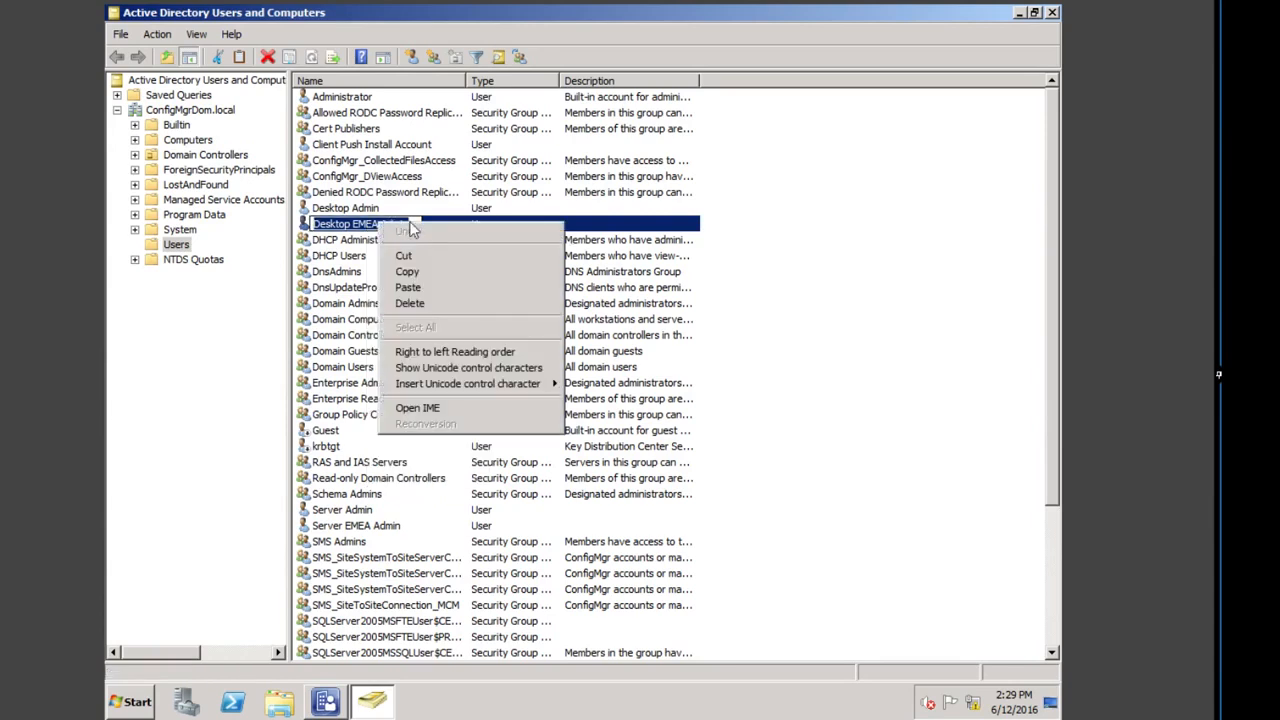
{"action": "left_click", "coordinate": [406, 272]}
{"action": "key", "text": "Return"}
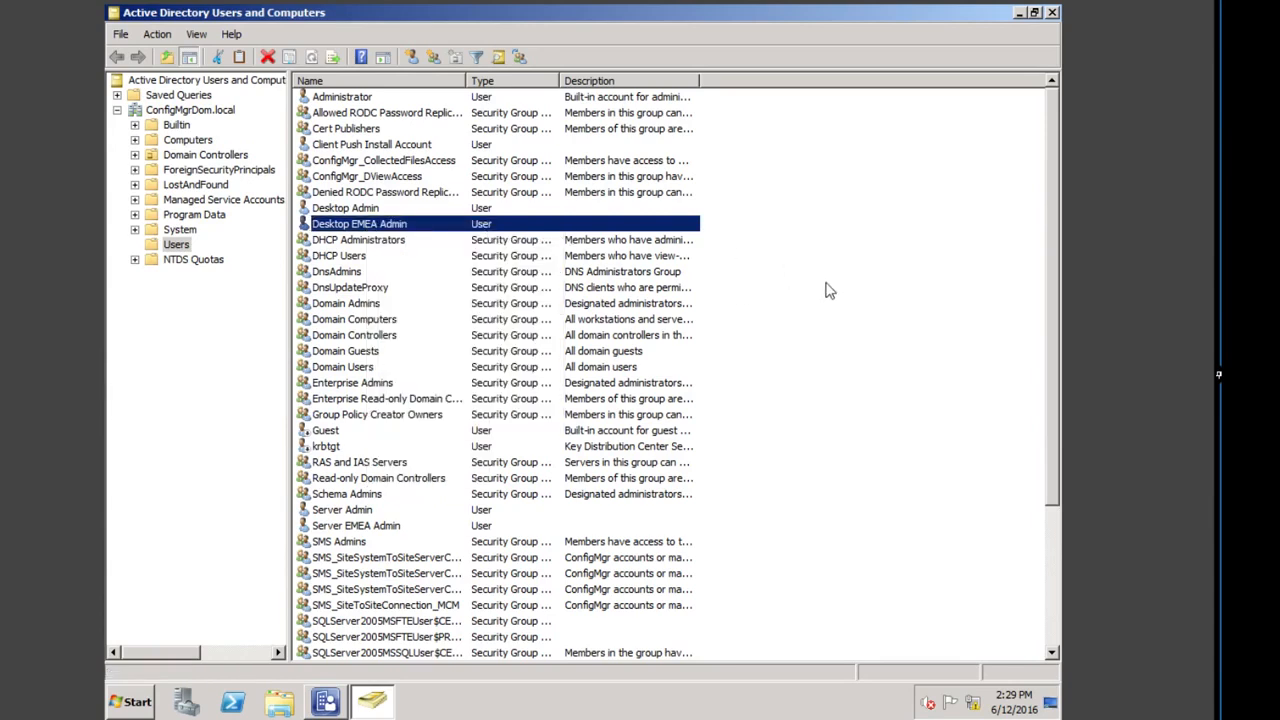
Step: Create the global security group 'Desktop EMEA Admins' in Users using the pasted name
{"action": "right_click", "coordinate": [804, 289]}
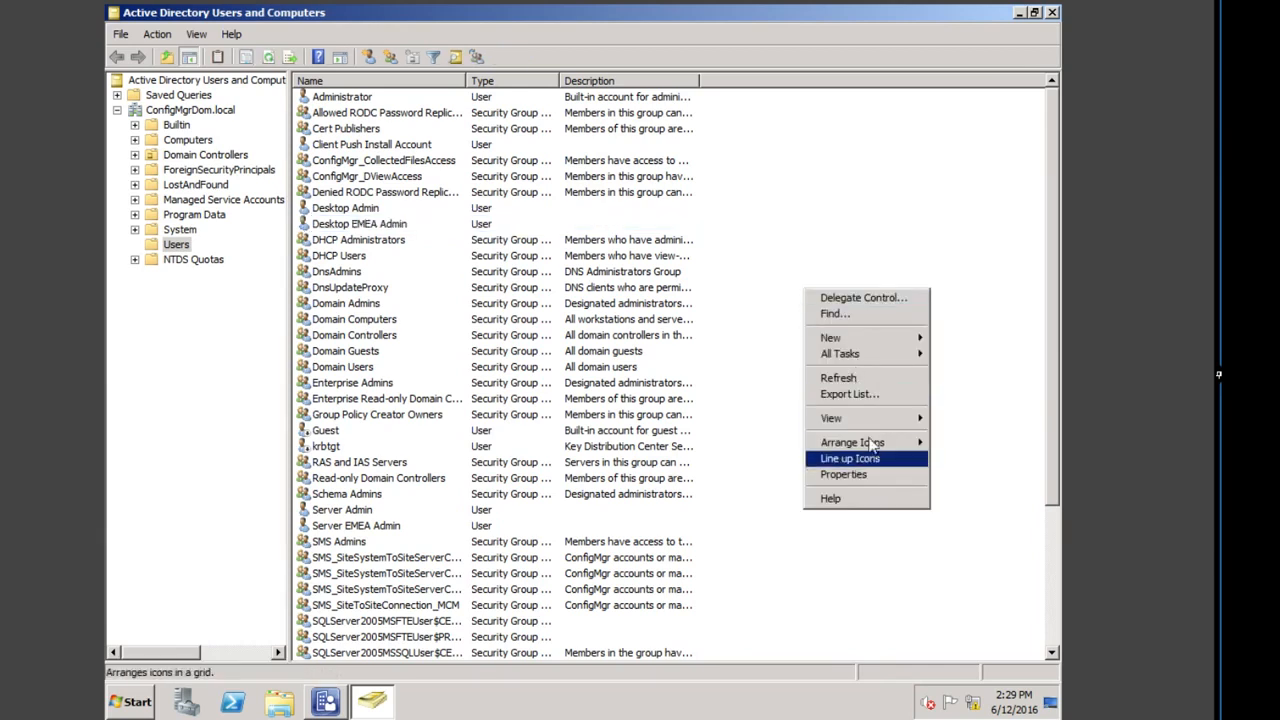
{"action": "mouse_move", "coordinate": [878, 345]}
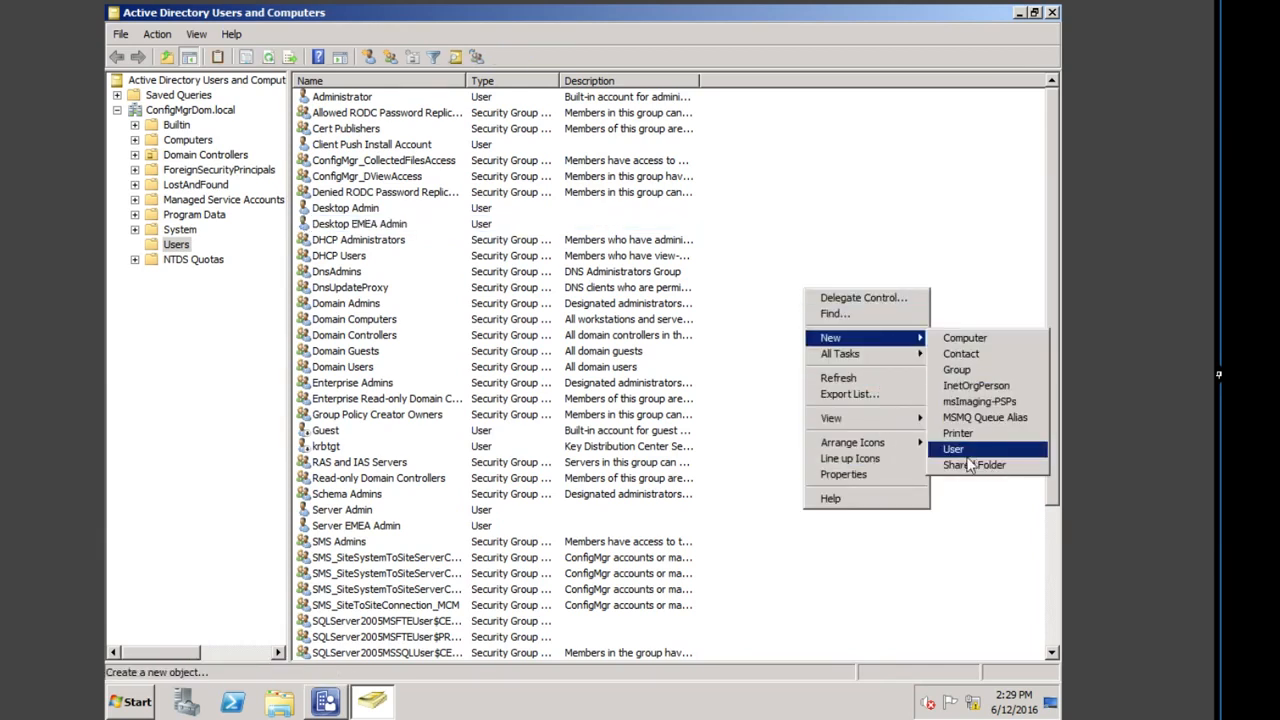
{"action": "left_click", "coordinate": [958, 369]}
{"action": "right_click", "coordinate": [250, 138]}
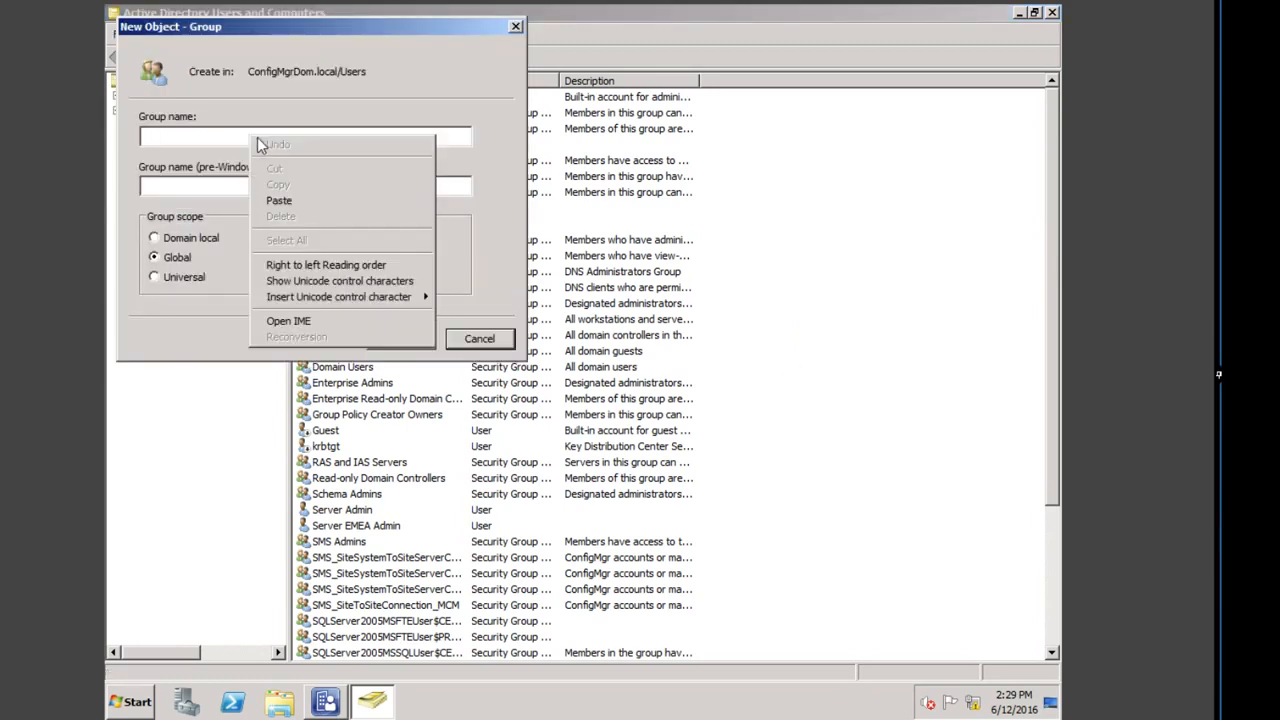
{"action": "left_click", "coordinate": [284, 198]}
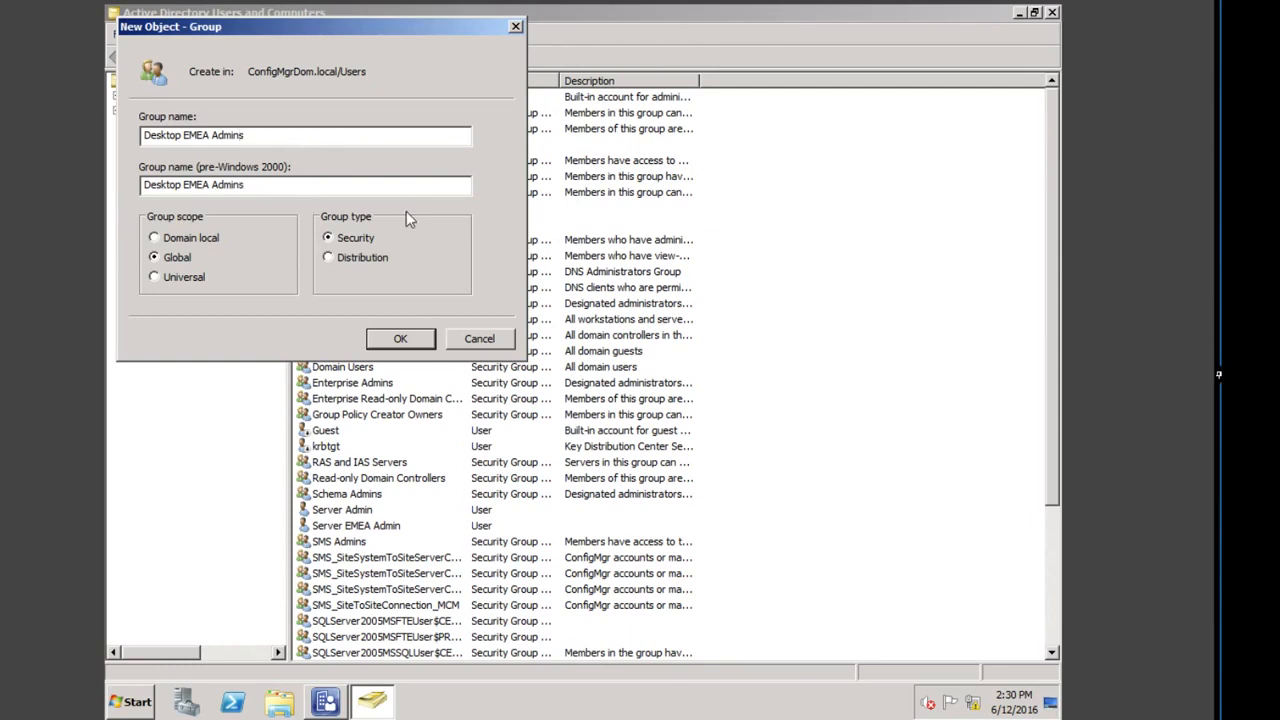
{"action": "left_click", "coordinate": [400, 338]}
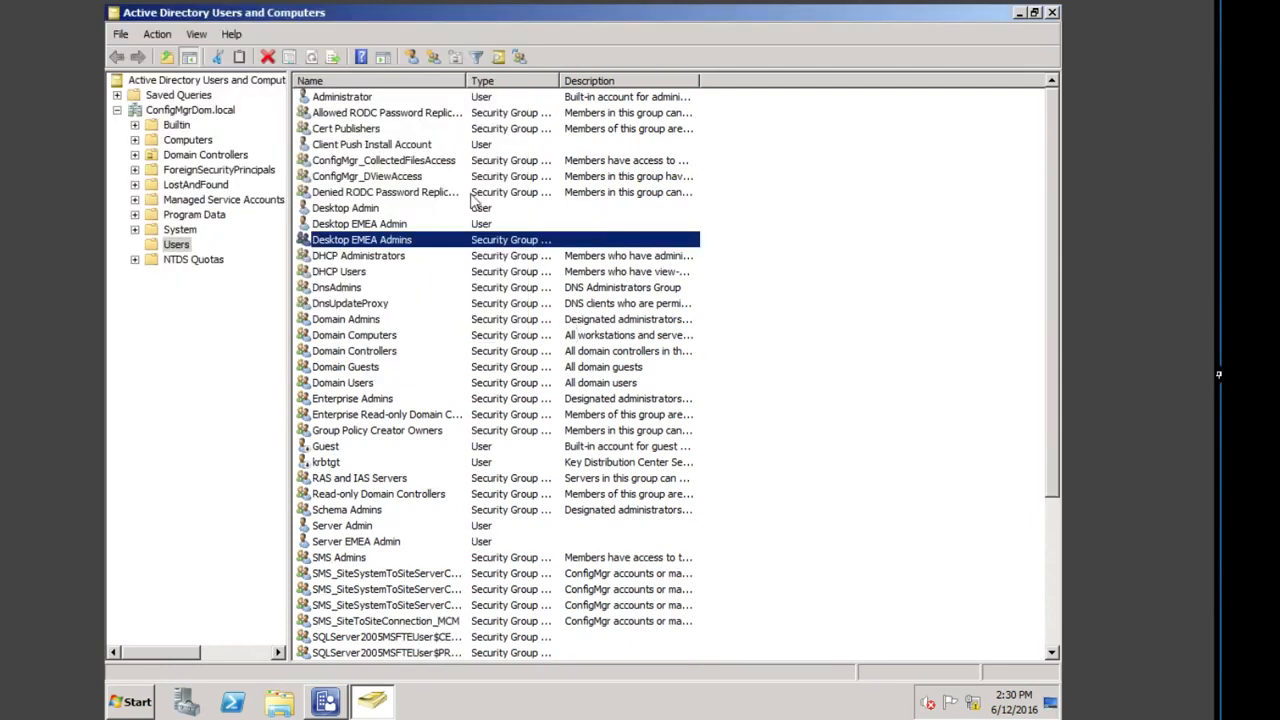
Step: Add Desktop EMEA Admin to the Desktop EMEA Admins group via its Member Of tab
{"action": "right_click", "coordinate": [385, 224]}
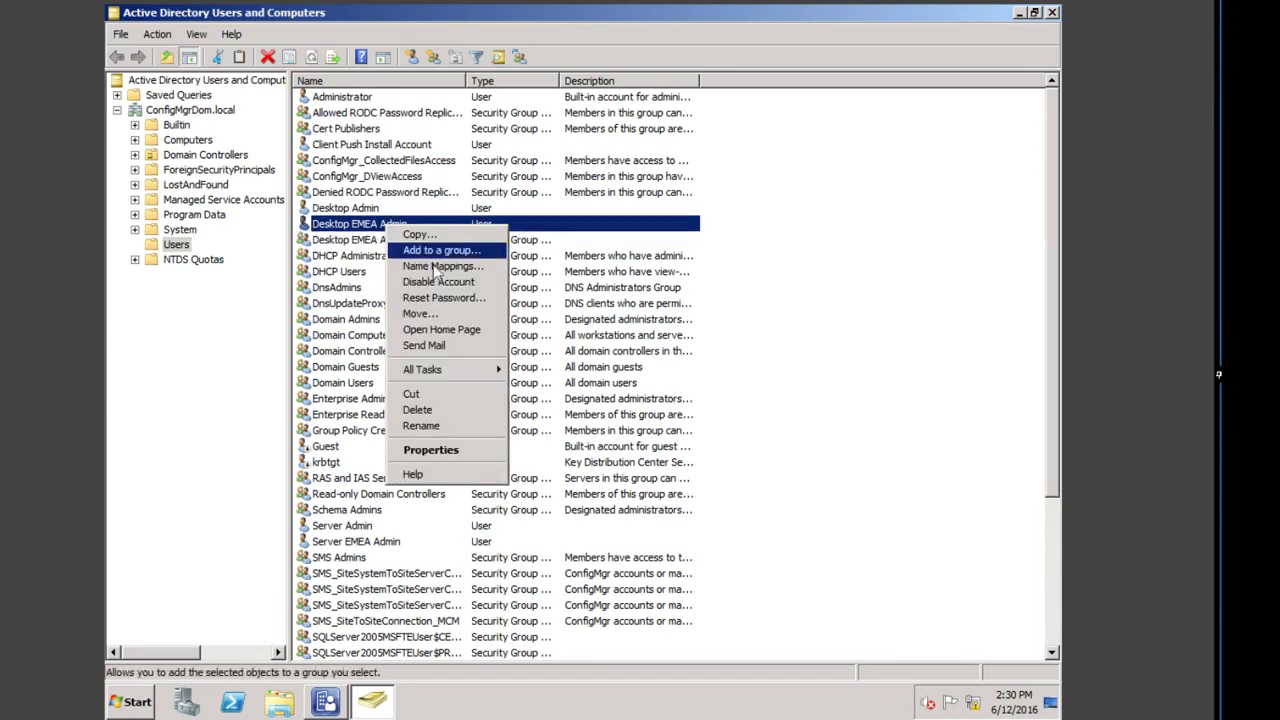
{"action": "left_click", "coordinate": [431, 450]}
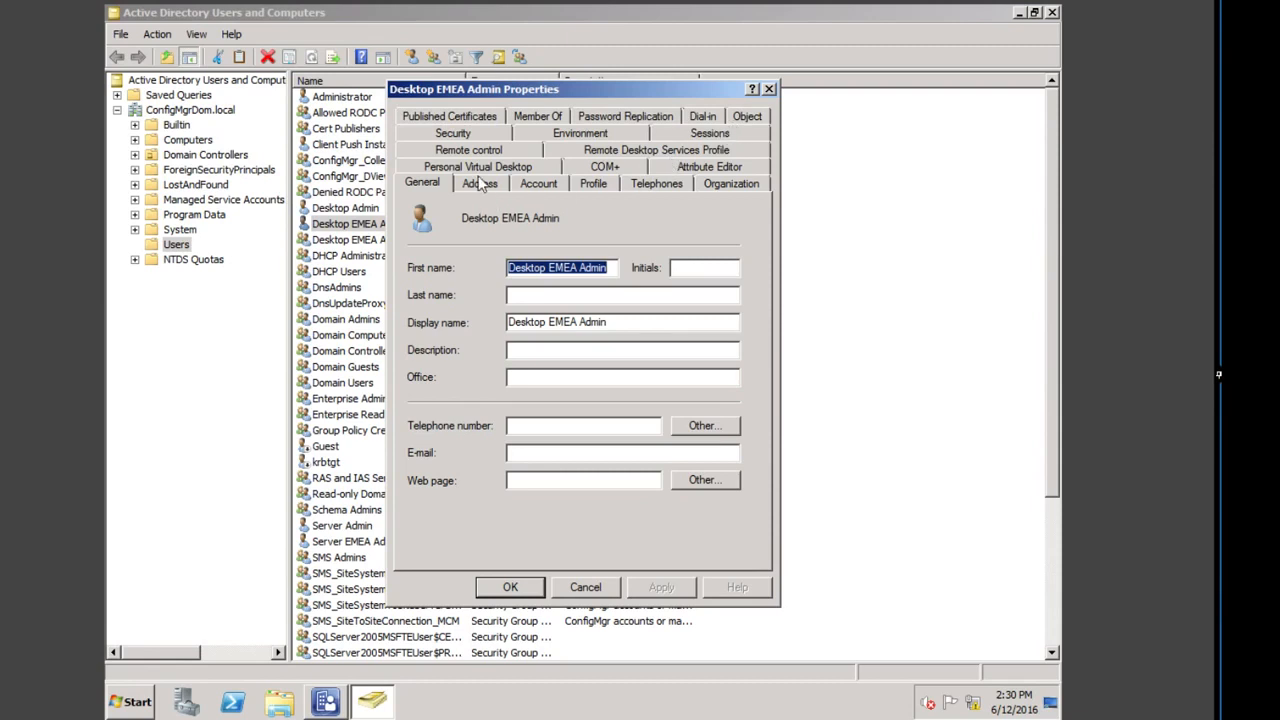
{"action": "left_click", "coordinate": [536, 116]}
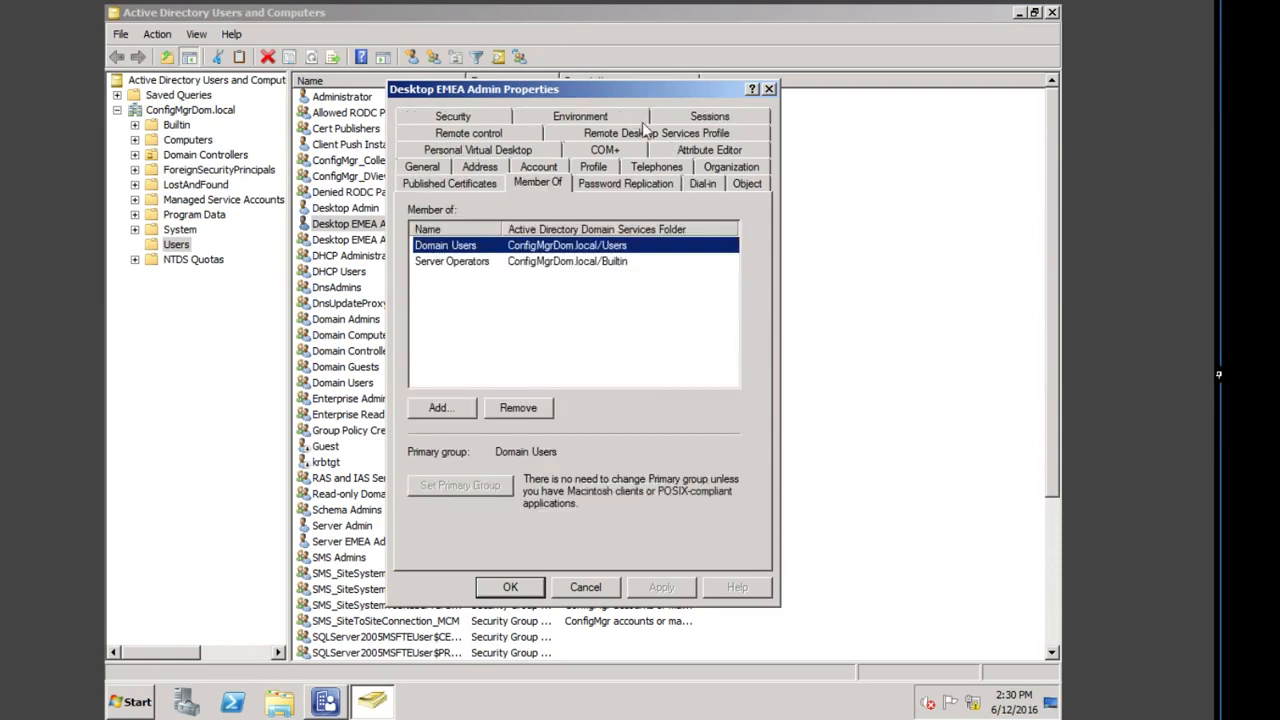
{"action": "left_click", "coordinate": [445, 409]}
{"action": "right_click", "coordinate": [533, 258]}
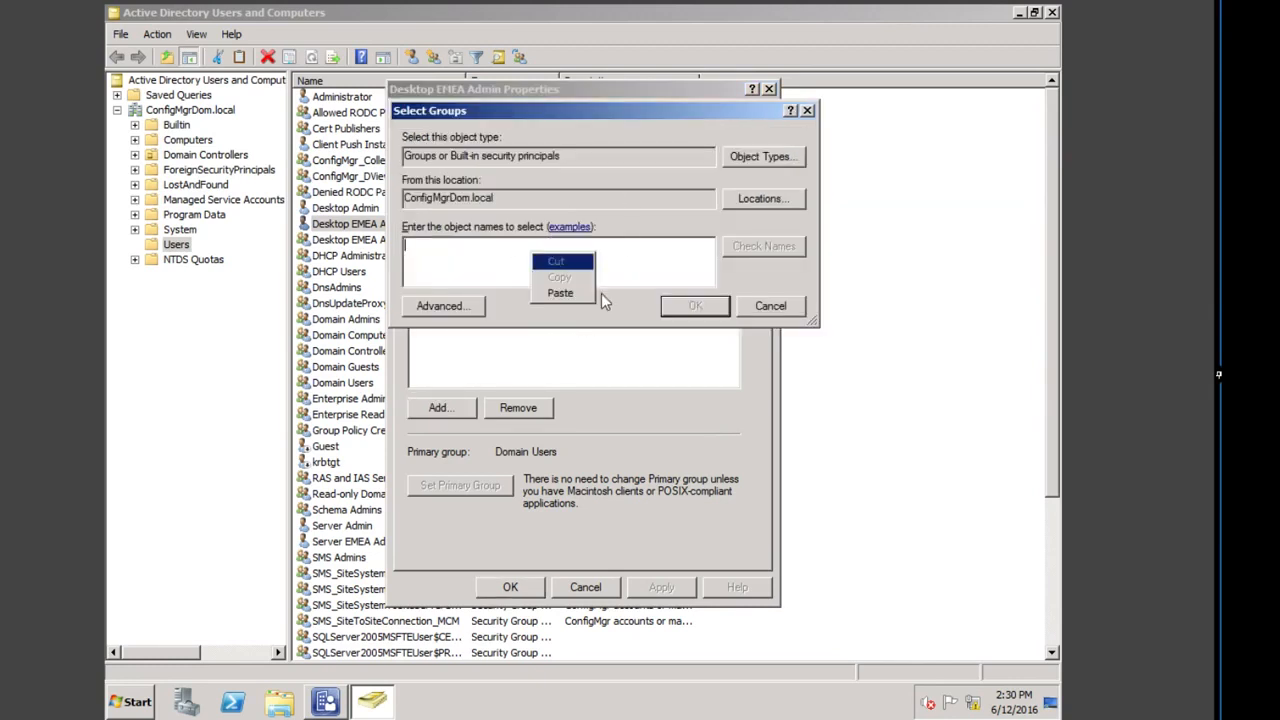
{"action": "left_click", "coordinate": [558, 289]}
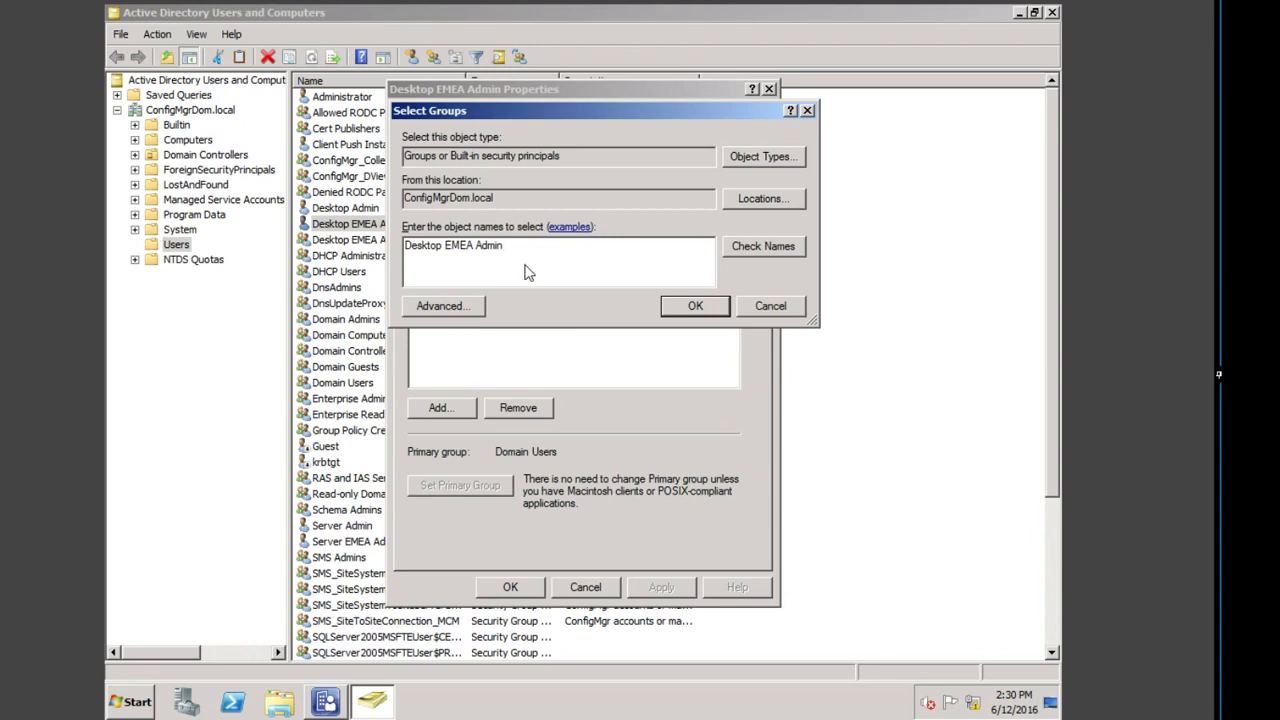
{"action": "left_click", "coordinate": [770, 248]}
{"action": "left_click", "coordinate": [710, 318]}
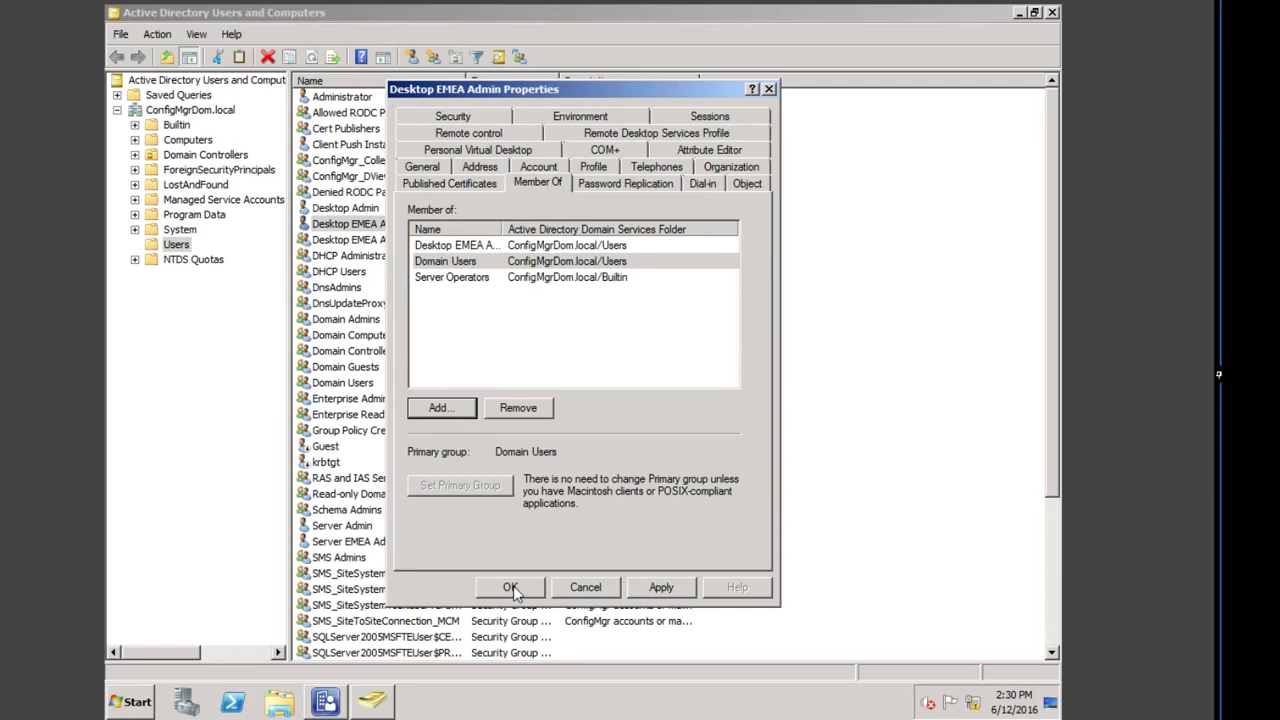
{"action": "left_click", "coordinate": [511, 588]}
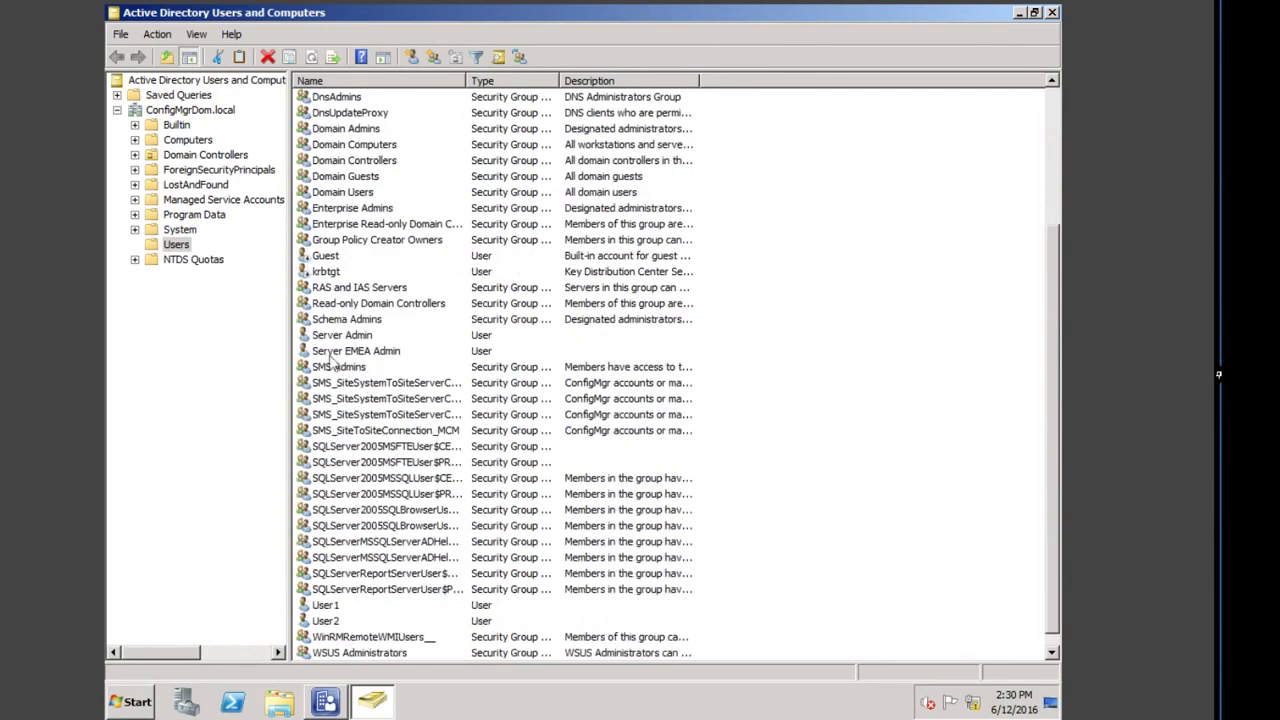
Step: Copy the Server EMEA Admin account name through Rename, then cancel the edit
{"action": "left_click", "coordinate": [386, 352]}
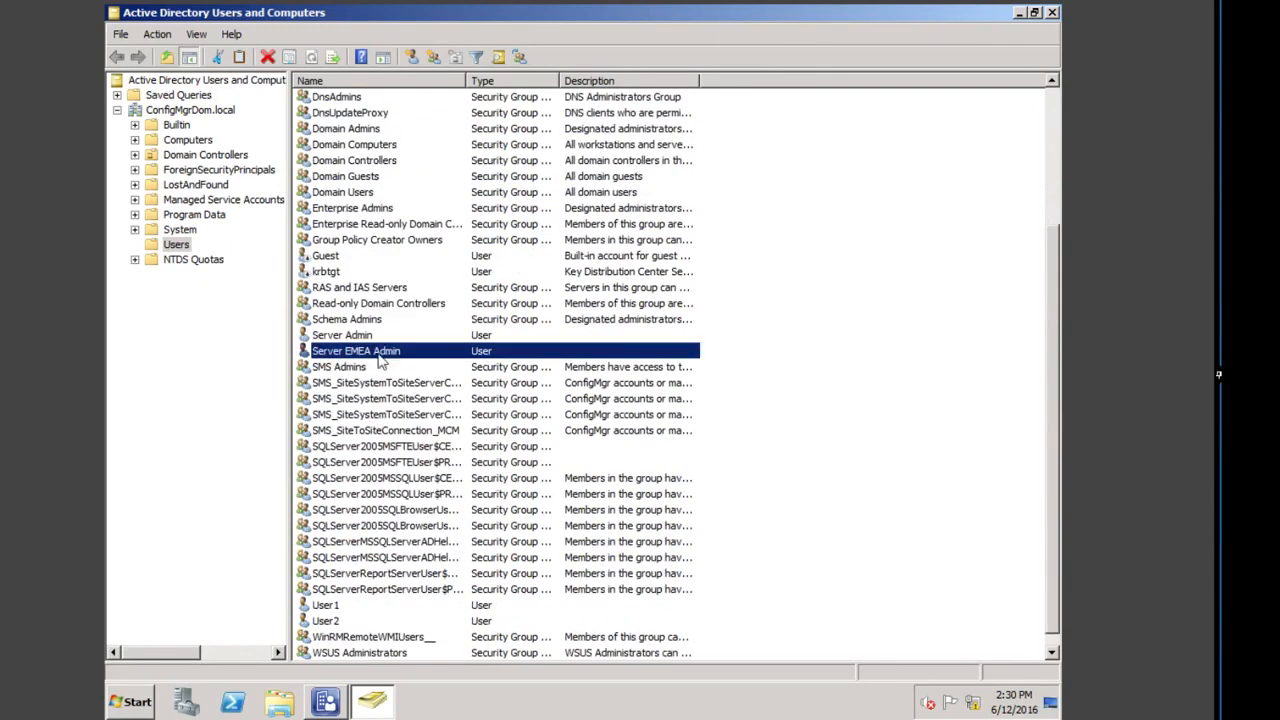
{"action": "right_click", "coordinate": [388, 352]}
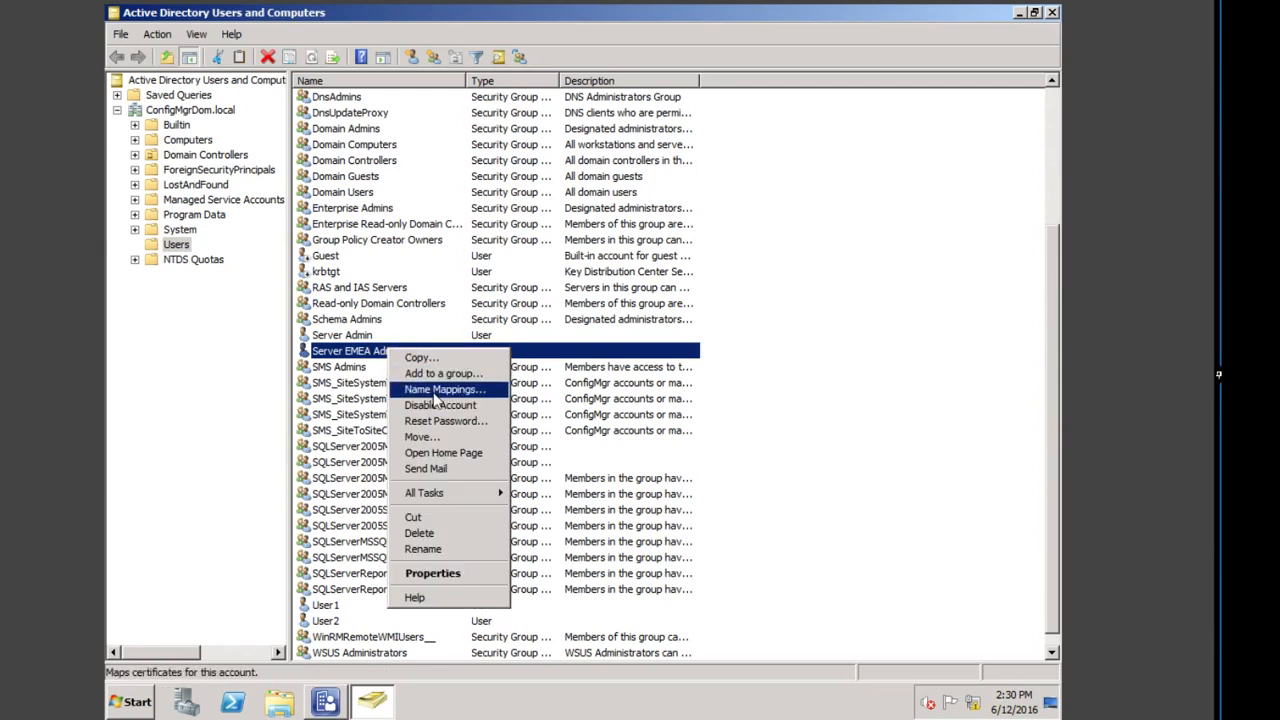
{"action": "left_click", "coordinate": [438, 549]}
{"action": "right_click", "coordinate": [390, 352]}
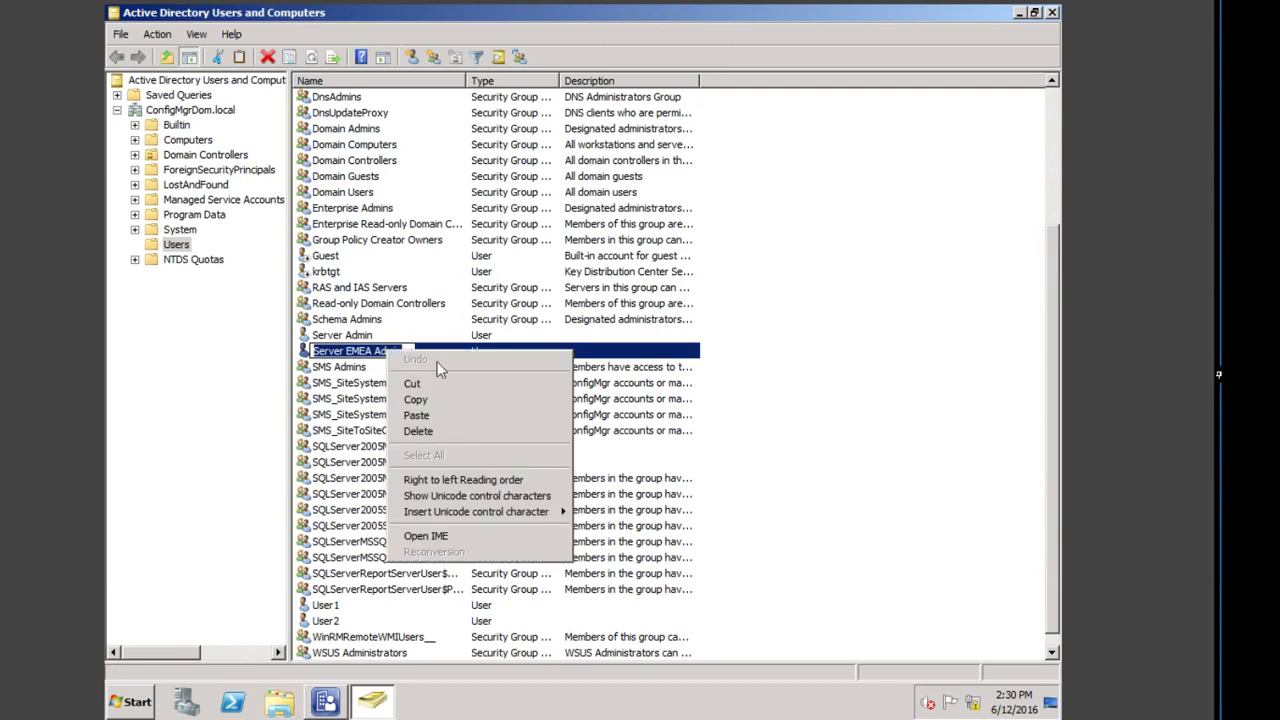
{"action": "left_click", "coordinate": [416, 400]}
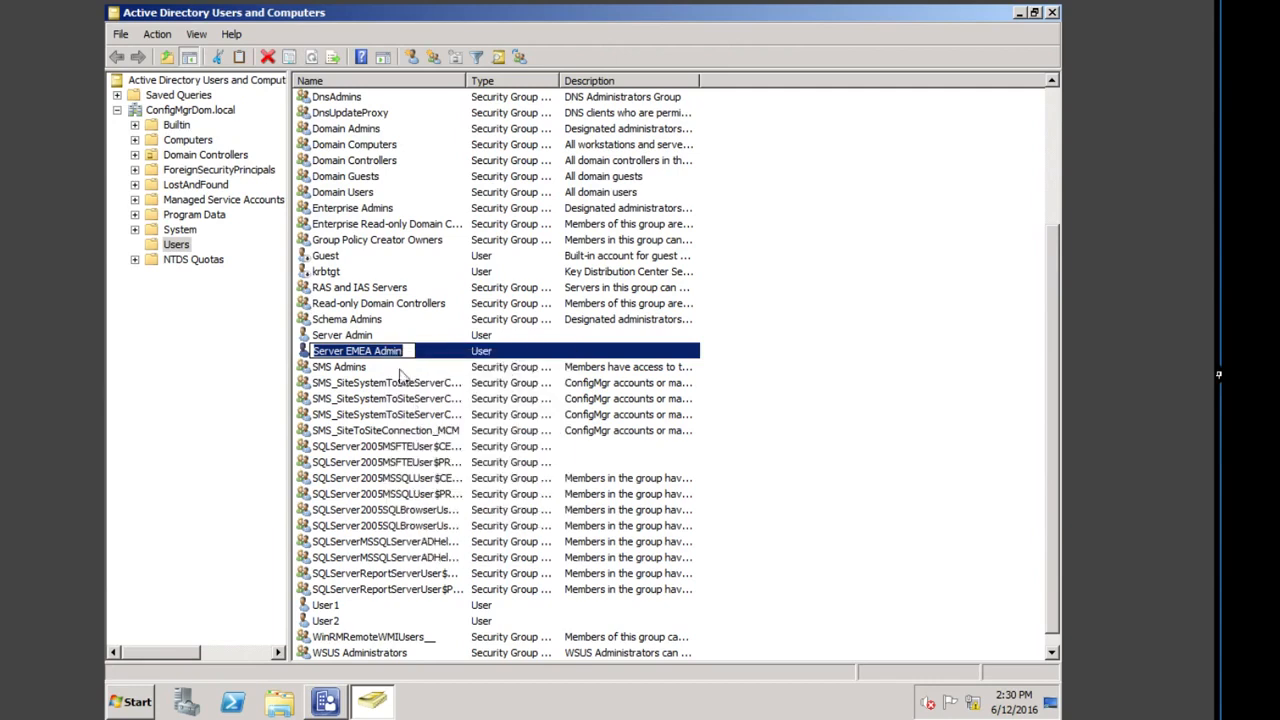
{"action": "key", "text": "Escape"}
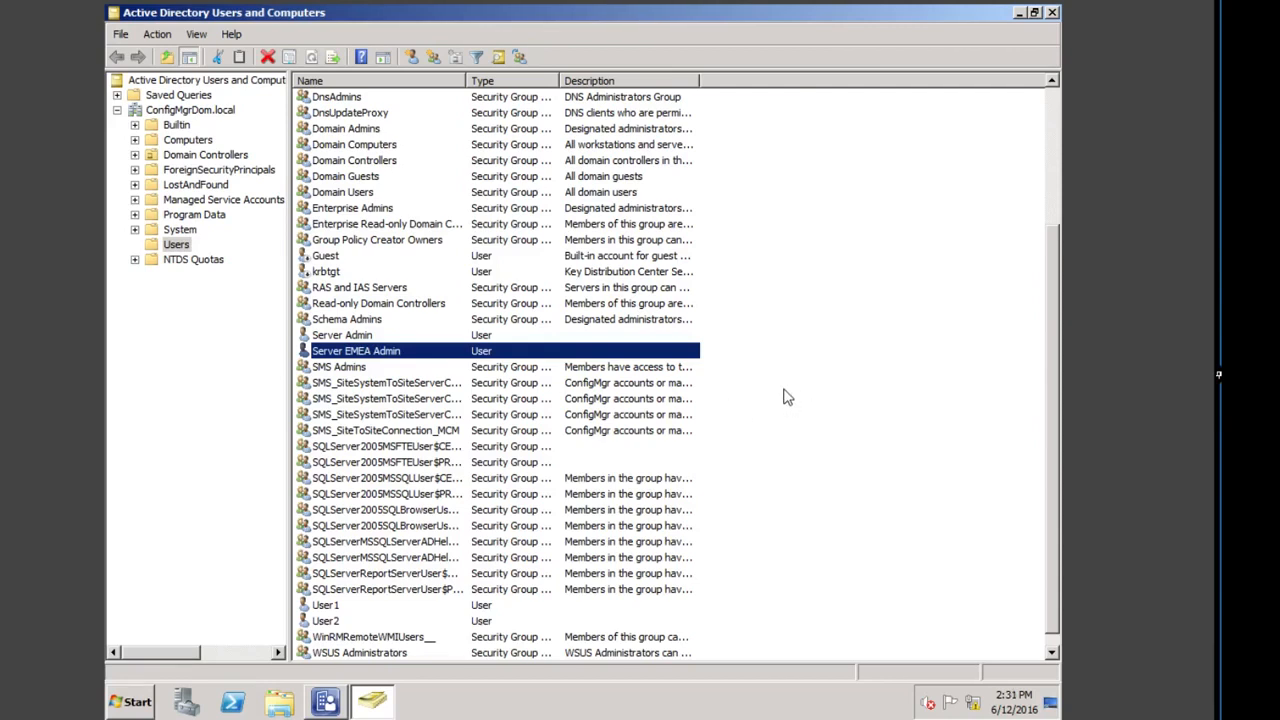
Step: Create the global security group 'Server EMEA Admins' from the pasted name plus 's'
{"action": "right_click", "coordinate": [763, 373]}
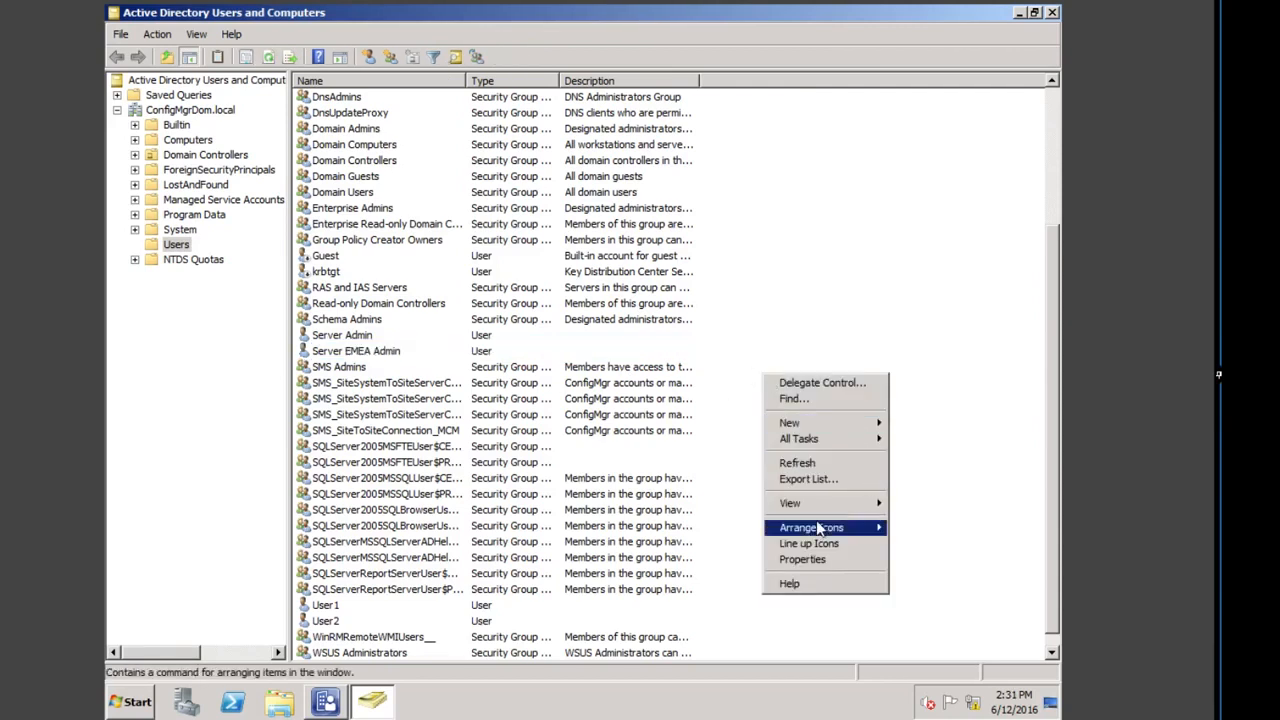
{"action": "mouse_move", "coordinate": [828, 428]}
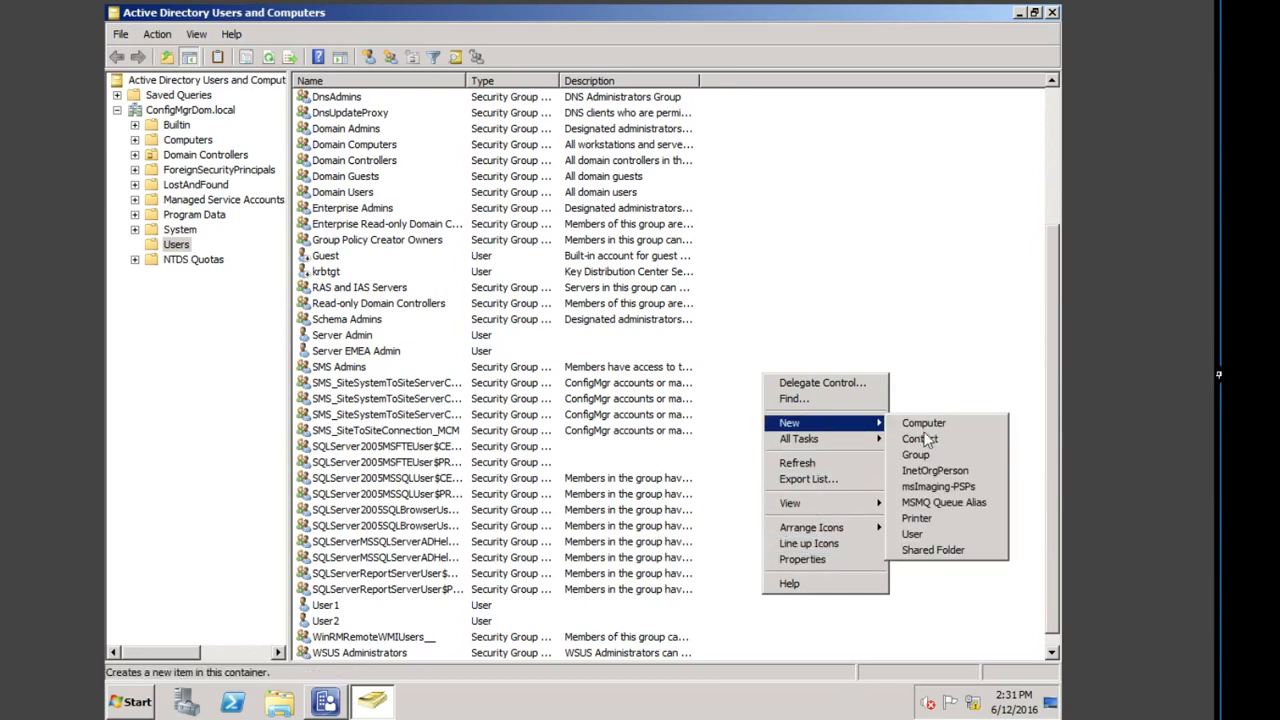
{"action": "left_click", "coordinate": [916, 455]}
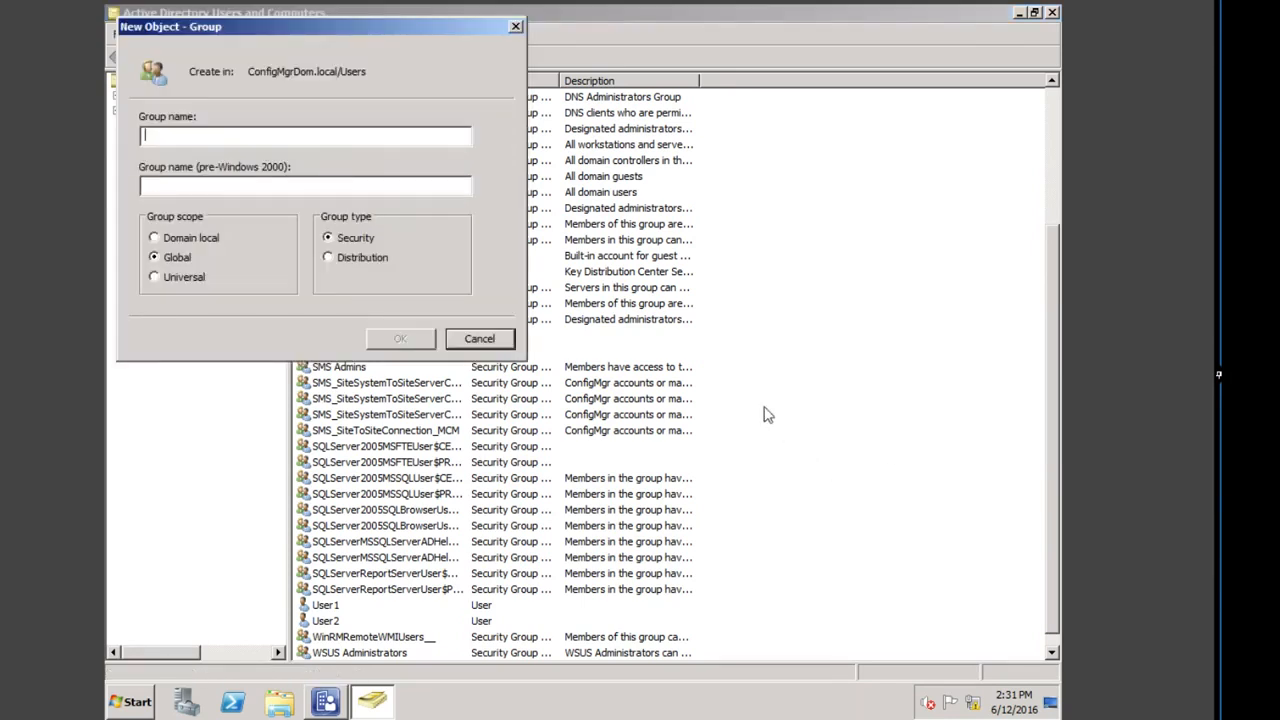
{"action": "right_click", "coordinate": [284, 138]}
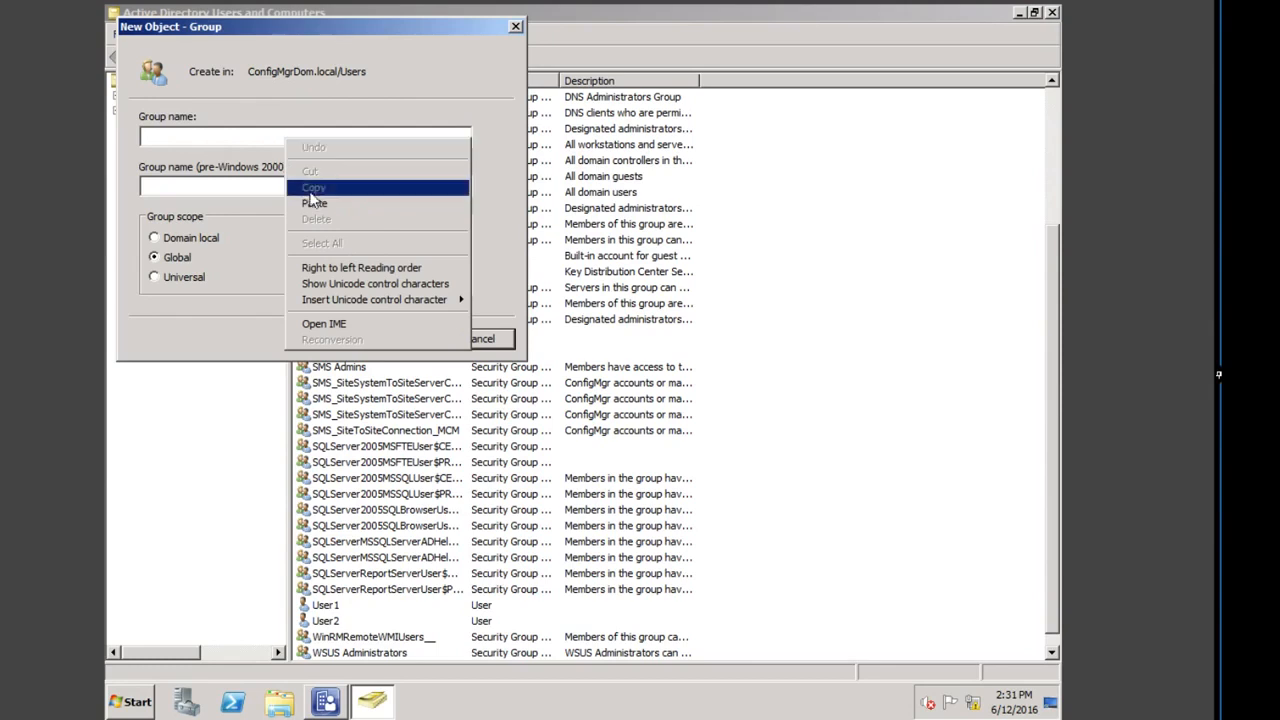
{"action": "left_click", "coordinate": [318, 201]}
{"action": "type", "text": "s"}
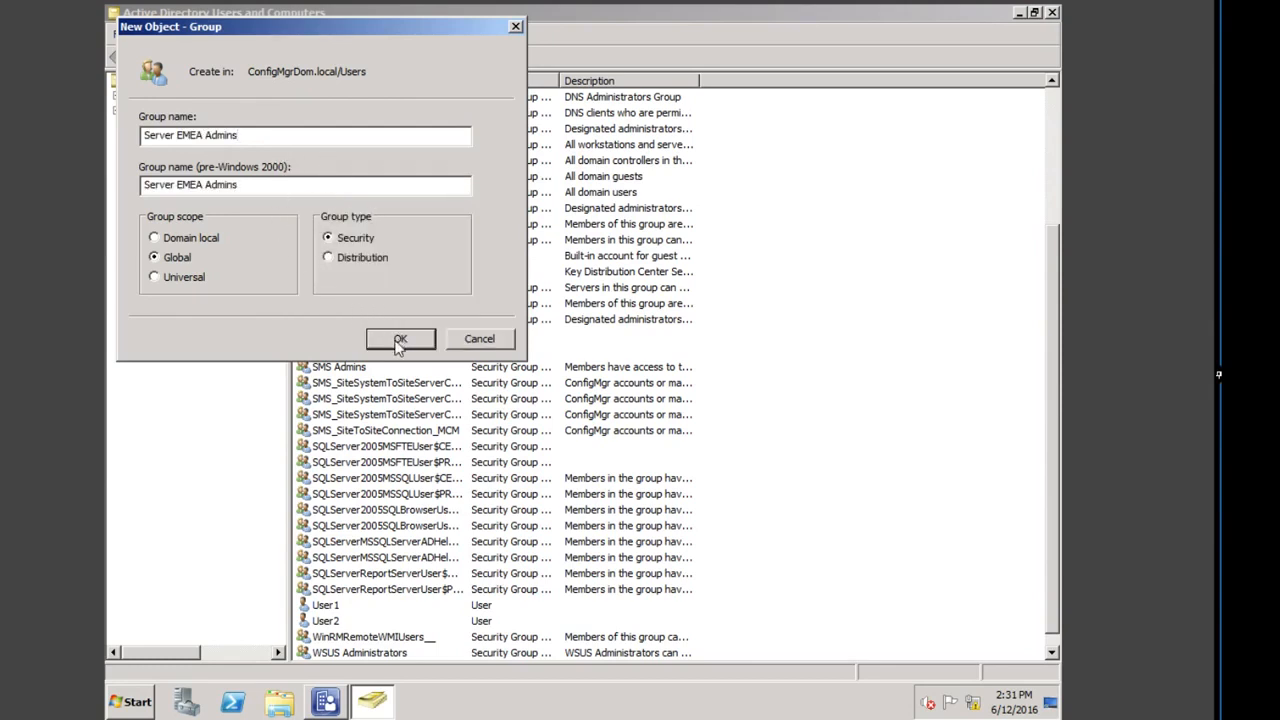
{"action": "key", "text": "Return"}
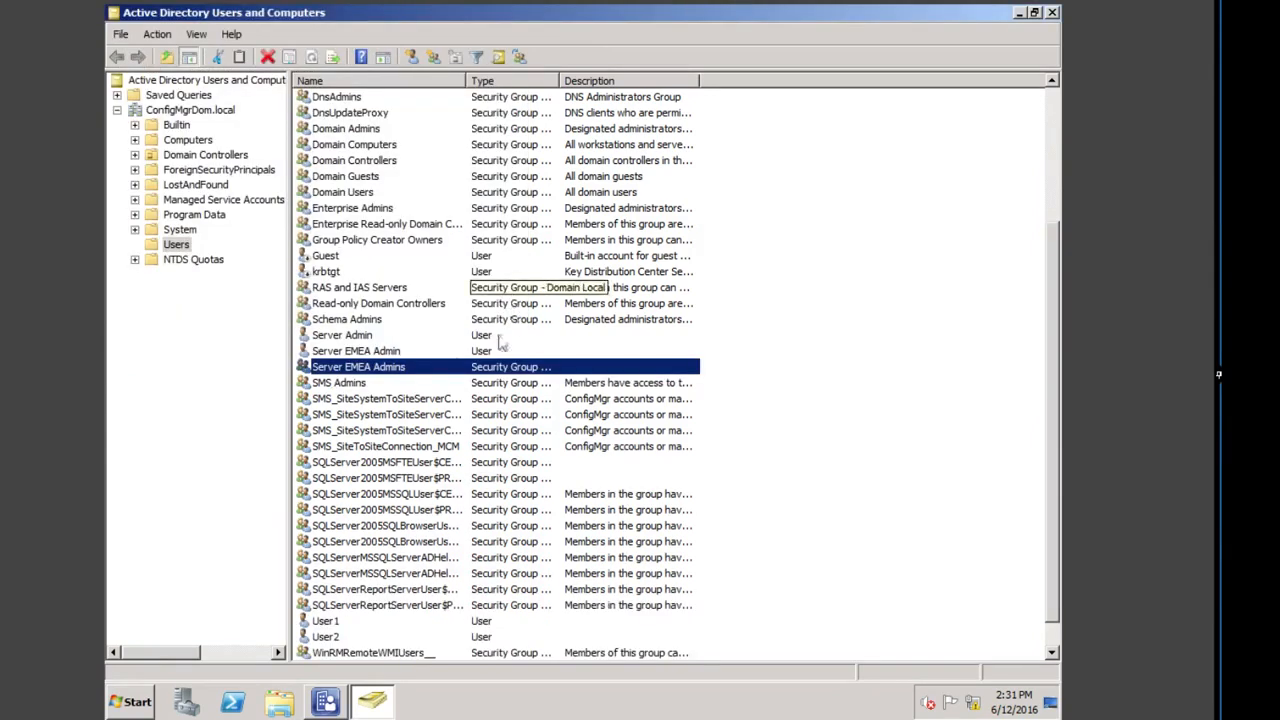
Step: Add Server EMEA Admin to the Server EMEA Admins group from its Member Of tab
{"action": "double_click", "coordinate": [375, 352]}
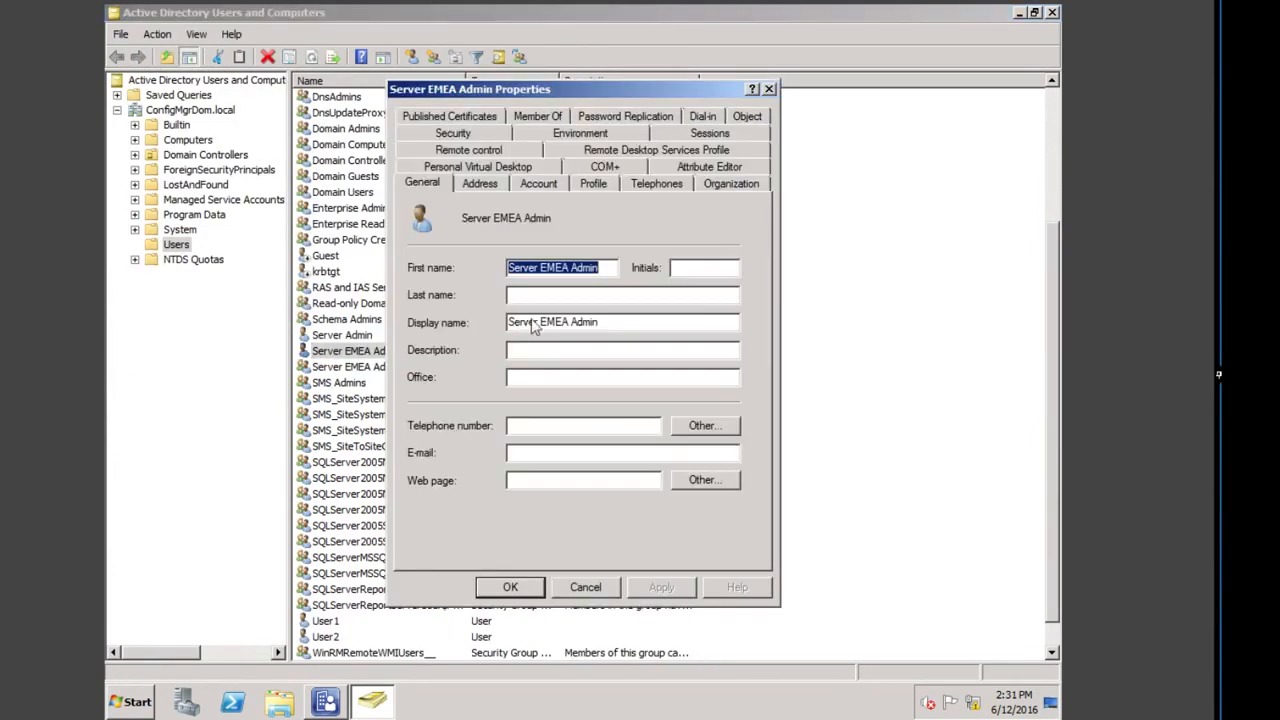
{"action": "left_click", "coordinate": [549, 113]}
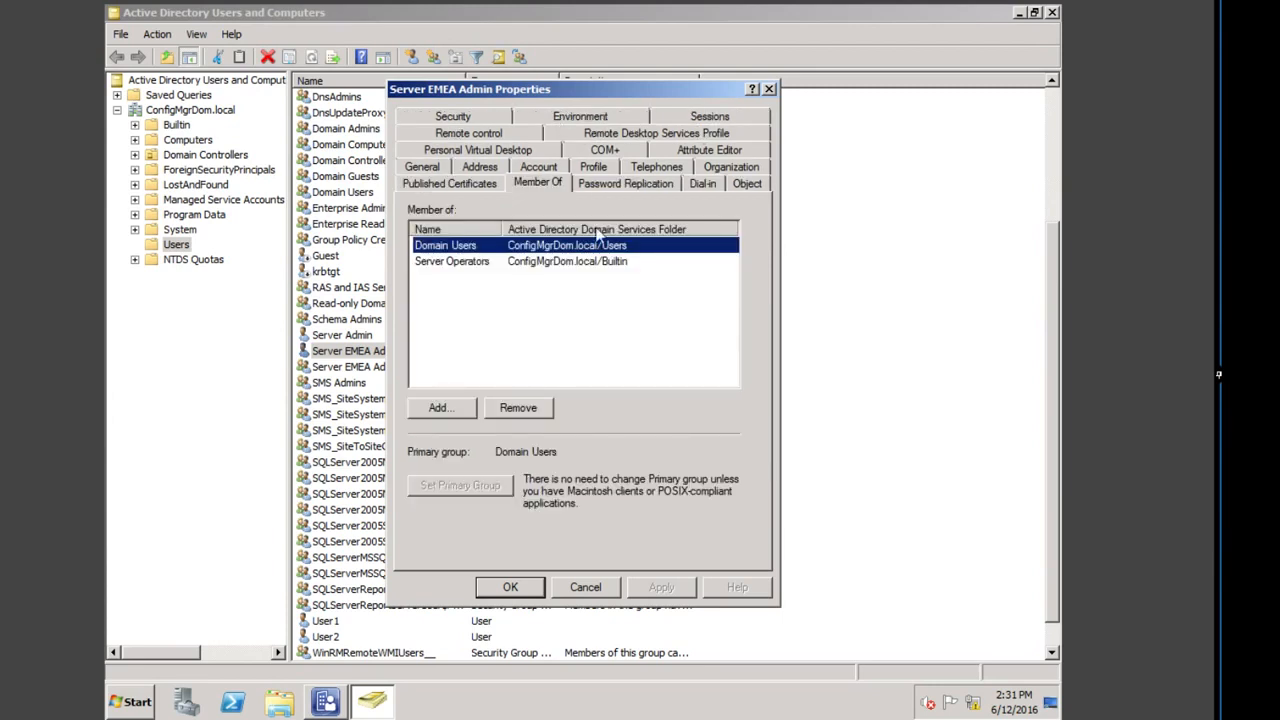
{"action": "left_click", "coordinate": [445, 413]}
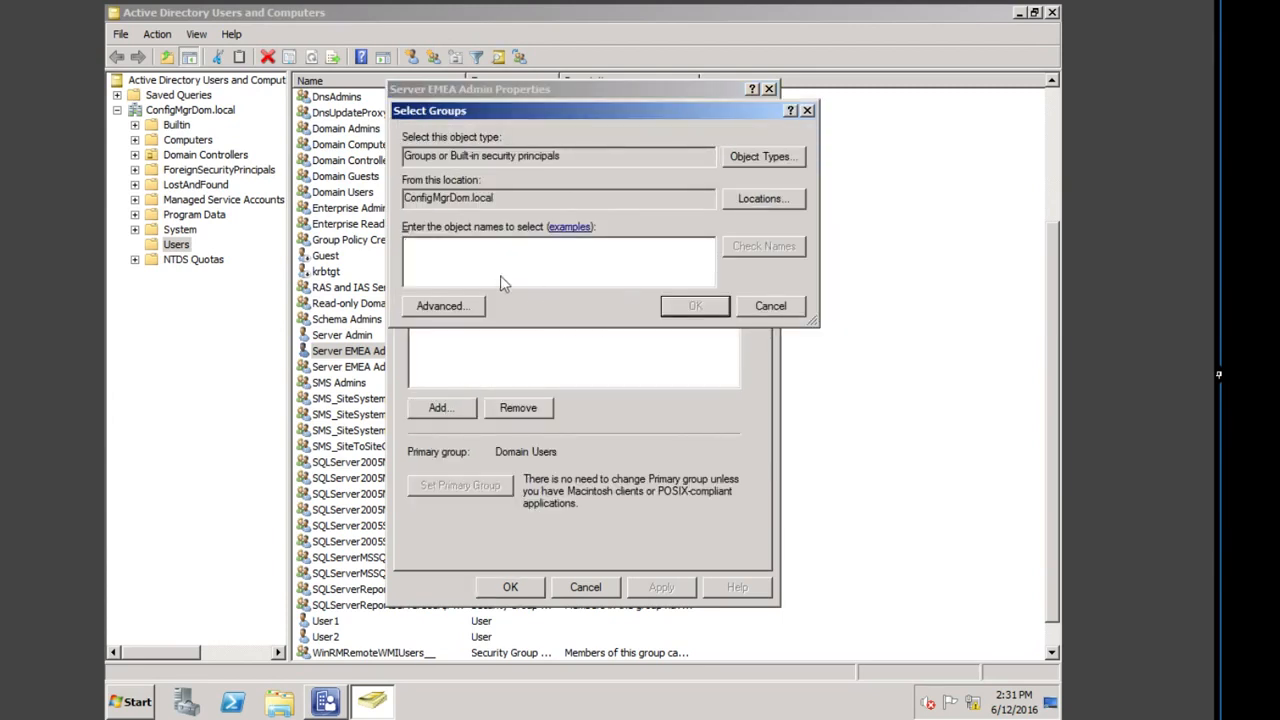
{"action": "right_click", "coordinate": [504, 257]}
{"action": "left_click", "coordinate": [532, 295]}
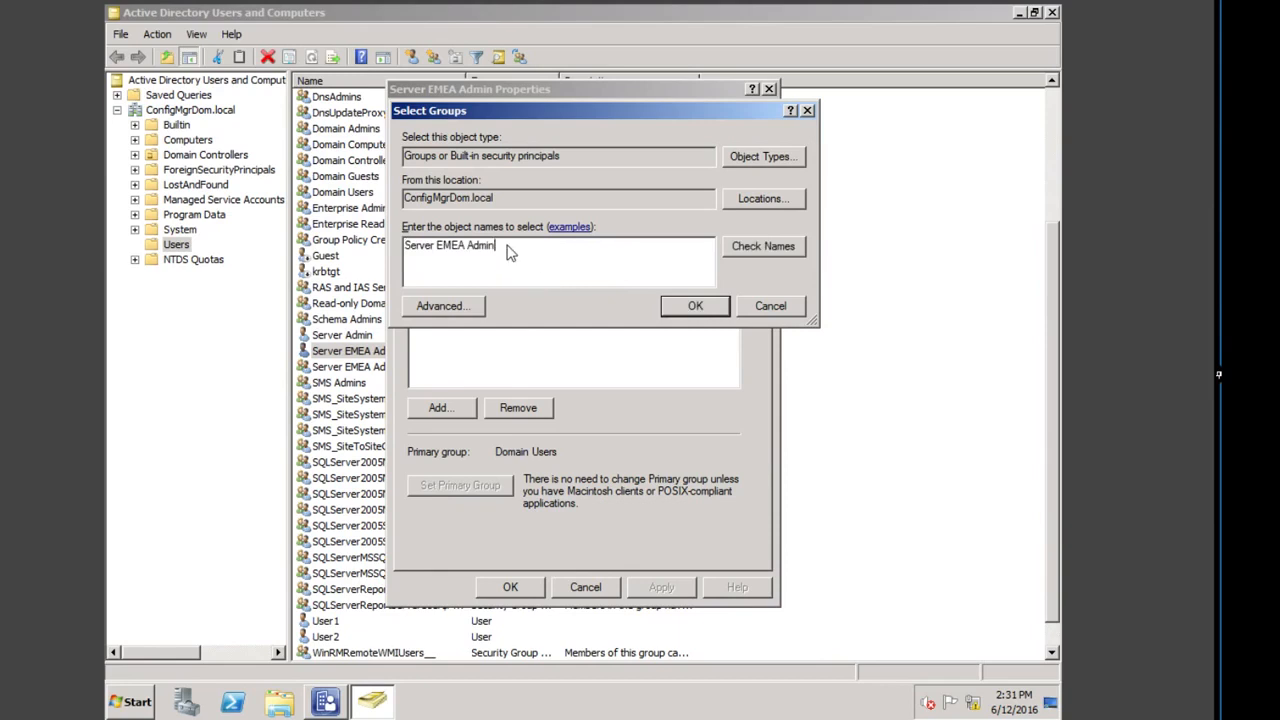
{"action": "type", "text": "s"}
{"action": "left_click", "coordinate": [764, 247]}
{"action": "left_click", "coordinate": [695, 307]}
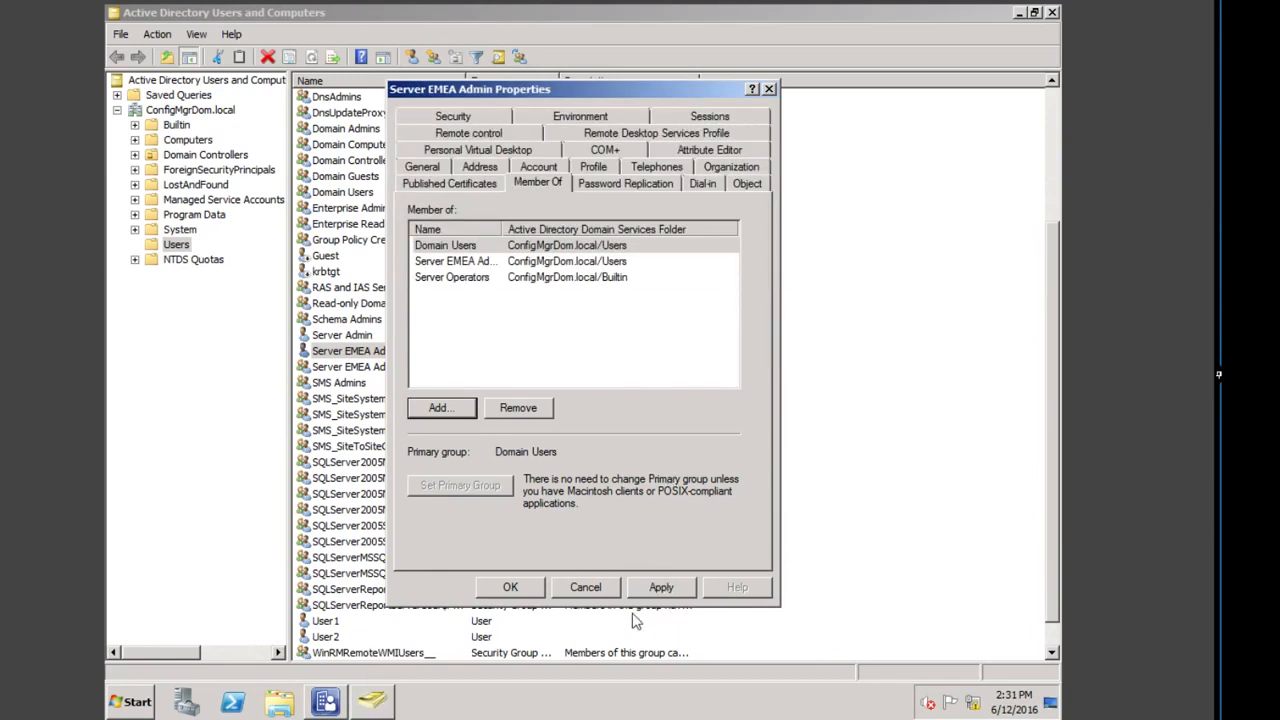
{"action": "left_click", "coordinate": [512, 588]}
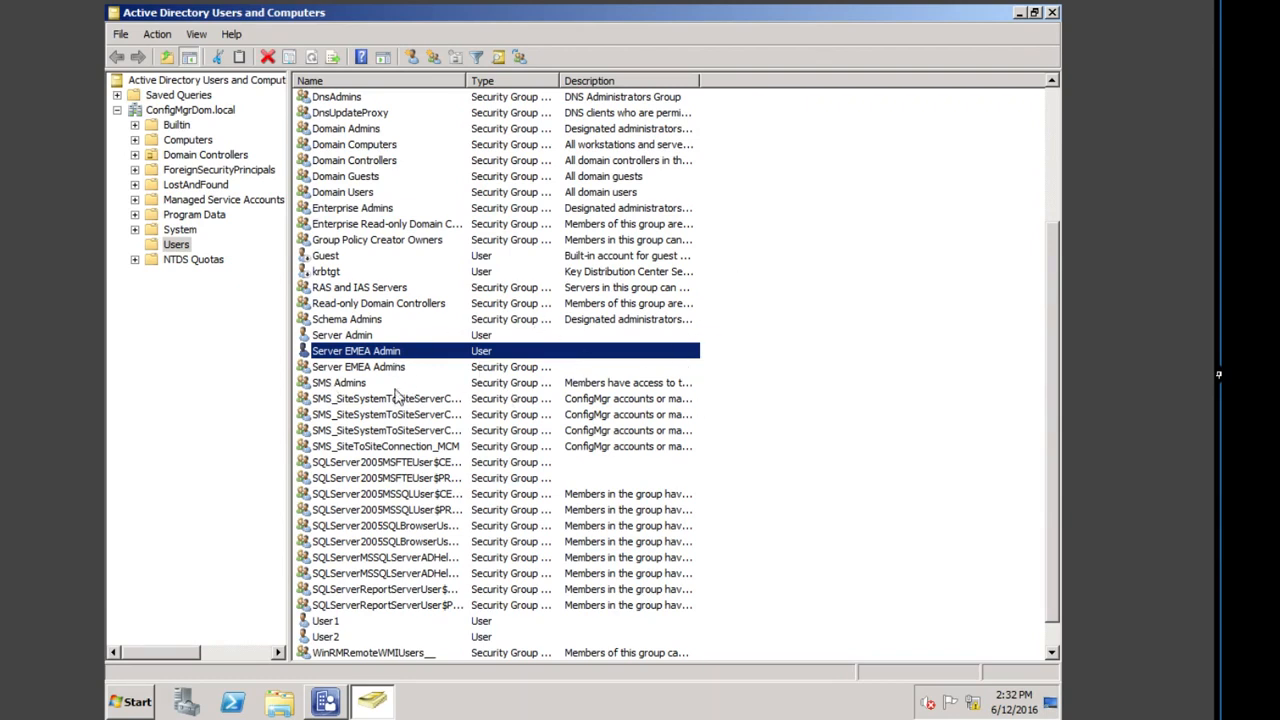
Step: Close ADUC, log off, and sign in as Server EMEA Admin with its password
{"action": "left_click", "coordinate": [1052, 14]}
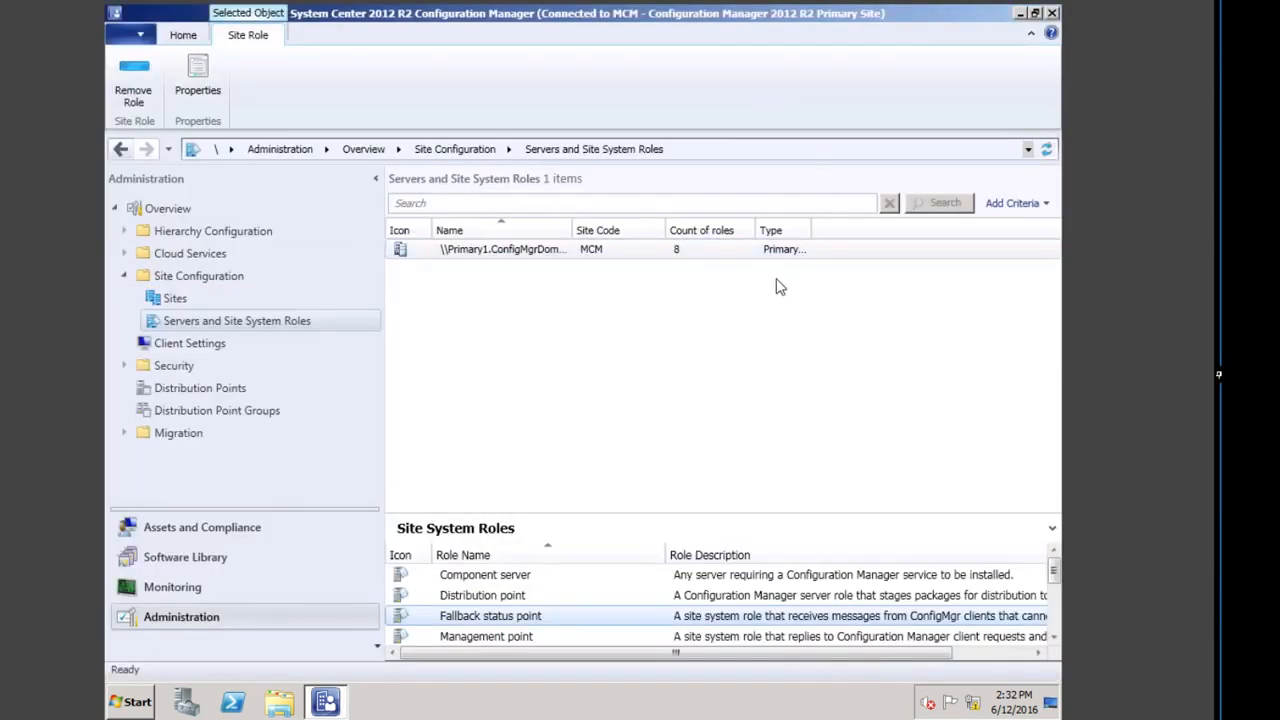
{"action": "left_click", "coordinate": [126, 700]}
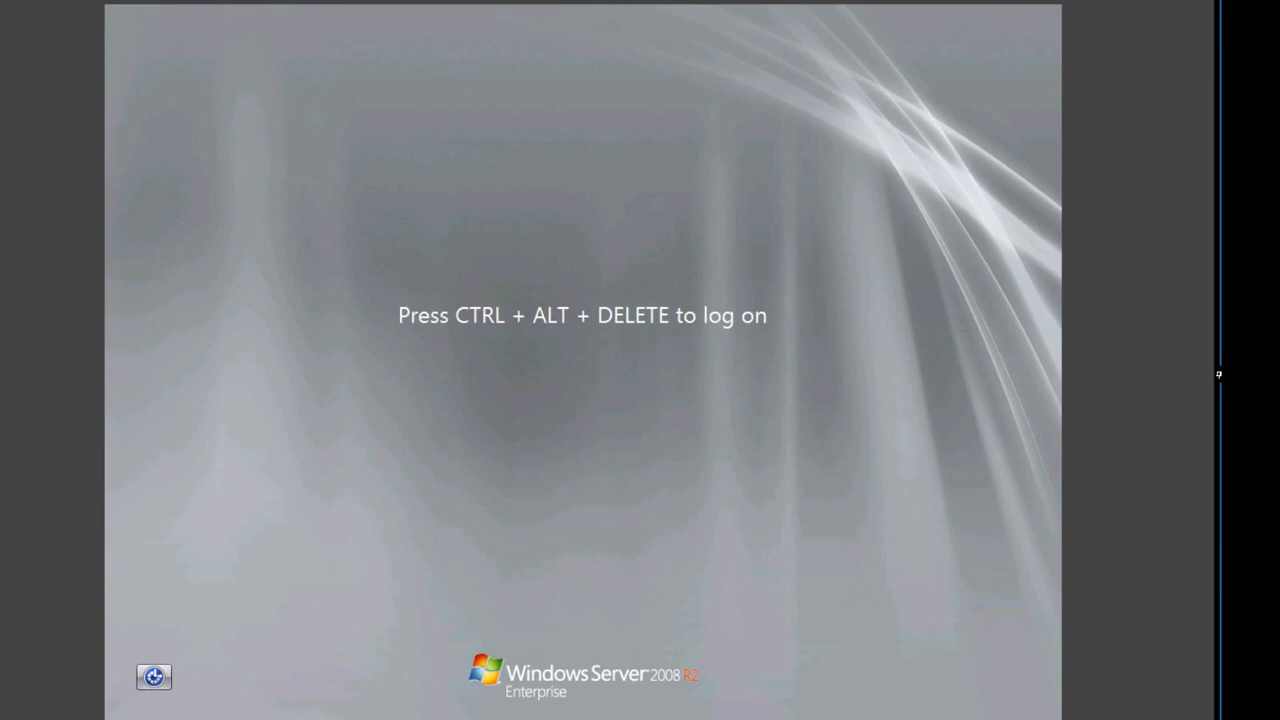
{"action": "key", "text": "ctrl+alt+Delete"}
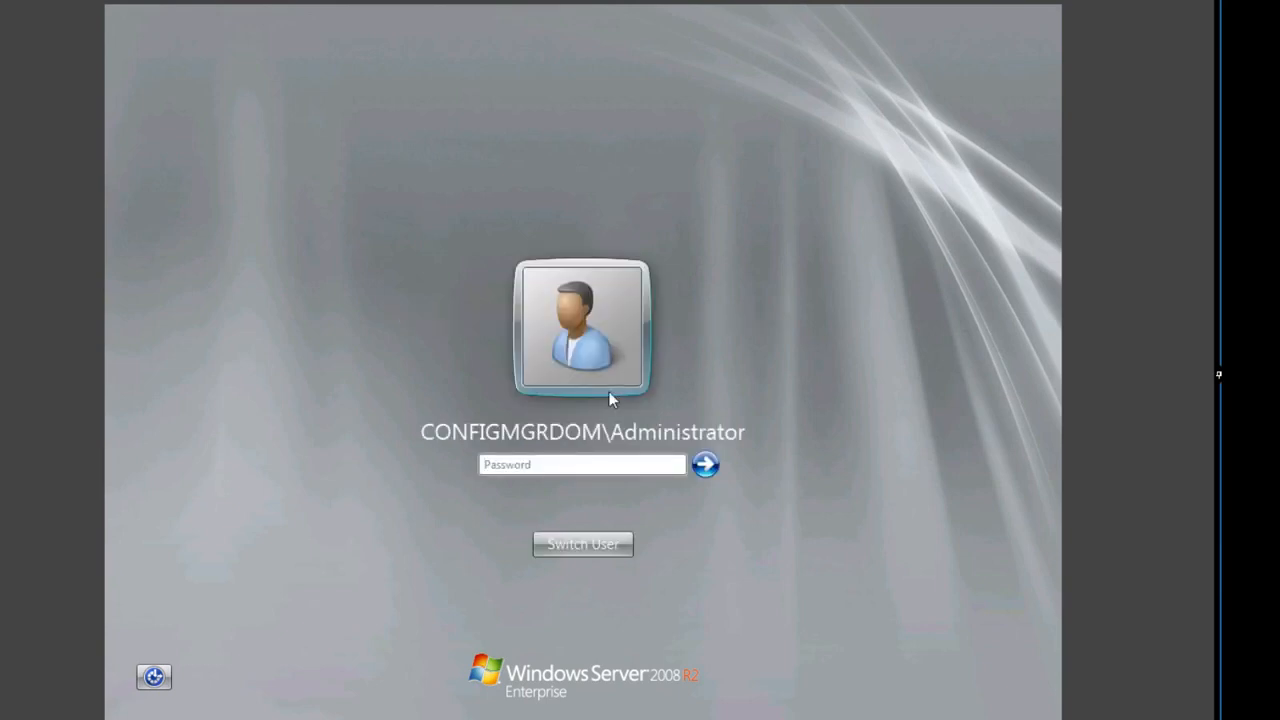
{"action": "left_click", "coordinate": [562, 462]}
{"action": "left_click", "coordinate": [576, 544]}
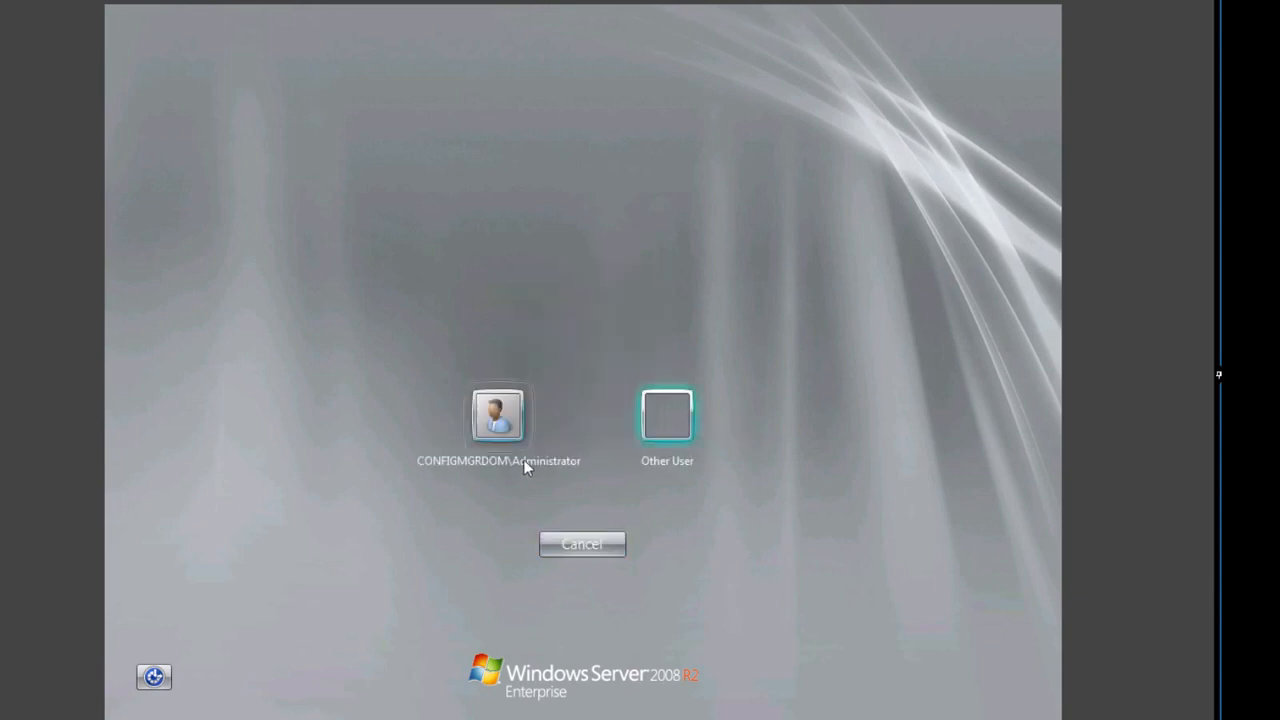
{"action": "left_click", "coordinate": [694, 411]}
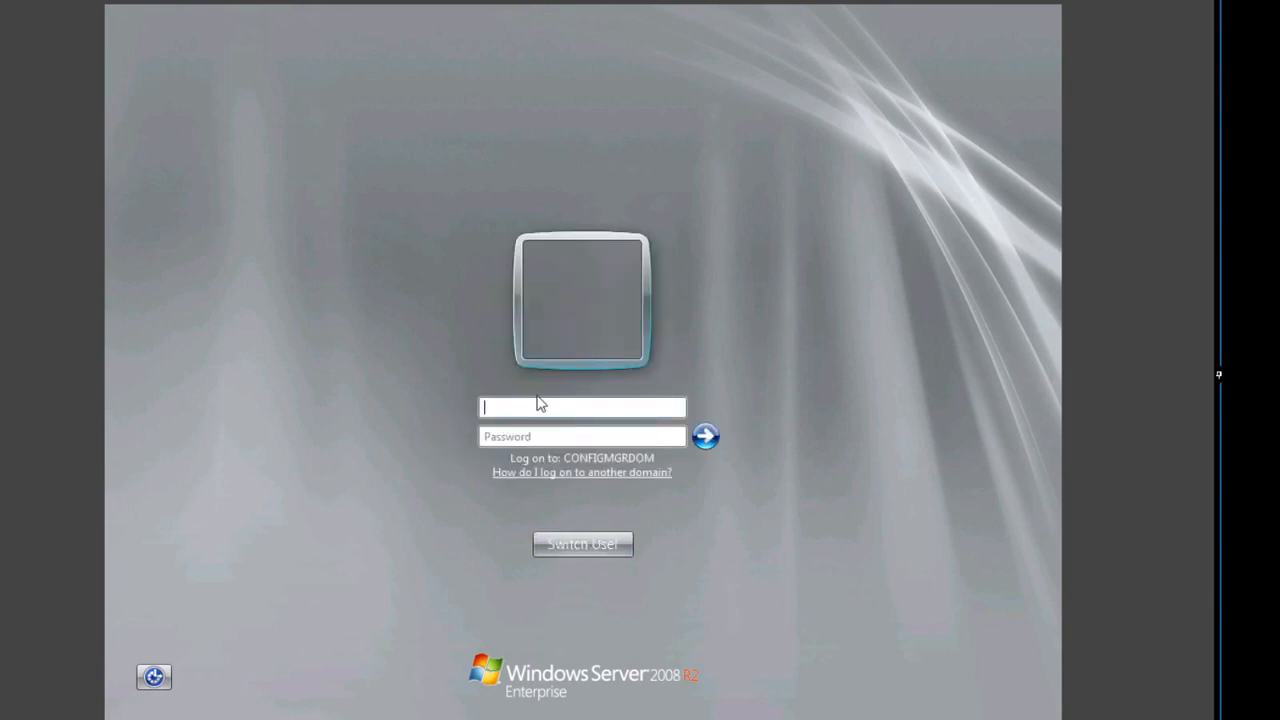
{"action": "type", "text": "Serevrver"}
{"action": "key", "text": "BackSpace"}
{"action": "key", "text": "BackSpace"}
{"action": "key", "text": "BackSpace"}
{"action": "type", "text": "_Admin•••••••"}
{"action": "key", "text": "Return"}
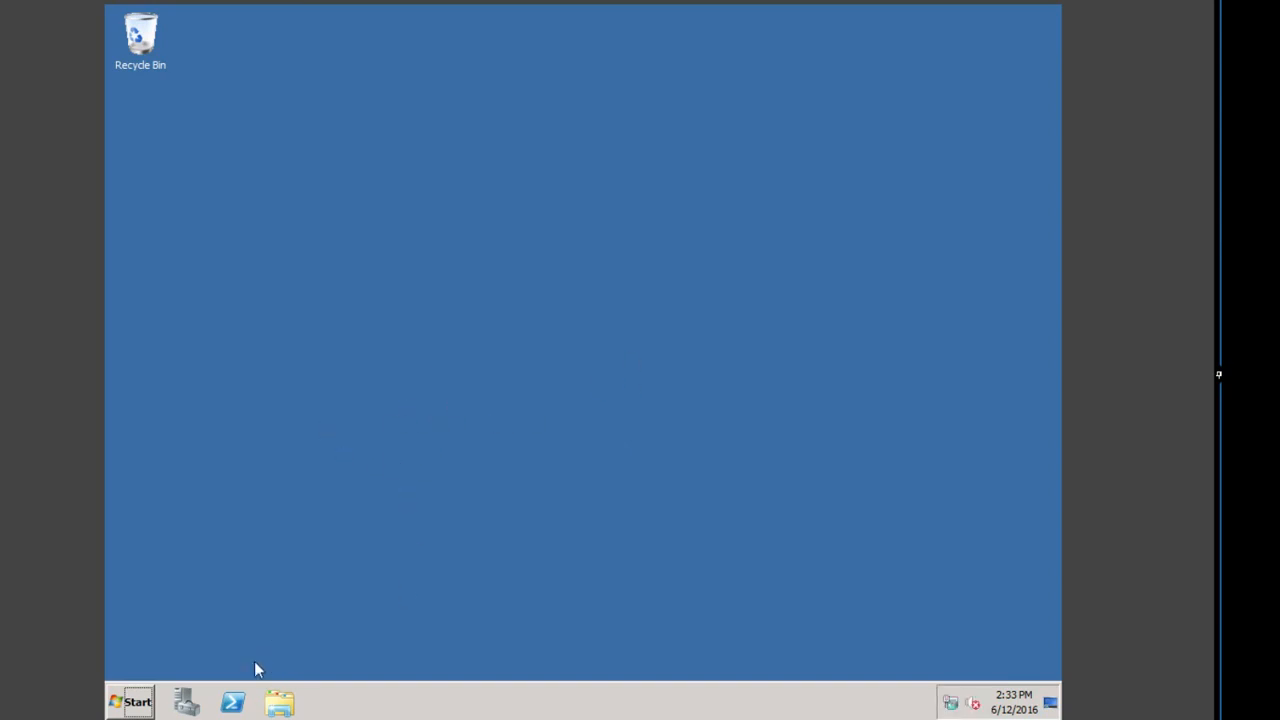
Step: Launch the Configuration Manager Console, close it after the 'cannot connect' error, and log off
{"action": "left_click", "coordinate": [140, 706]}
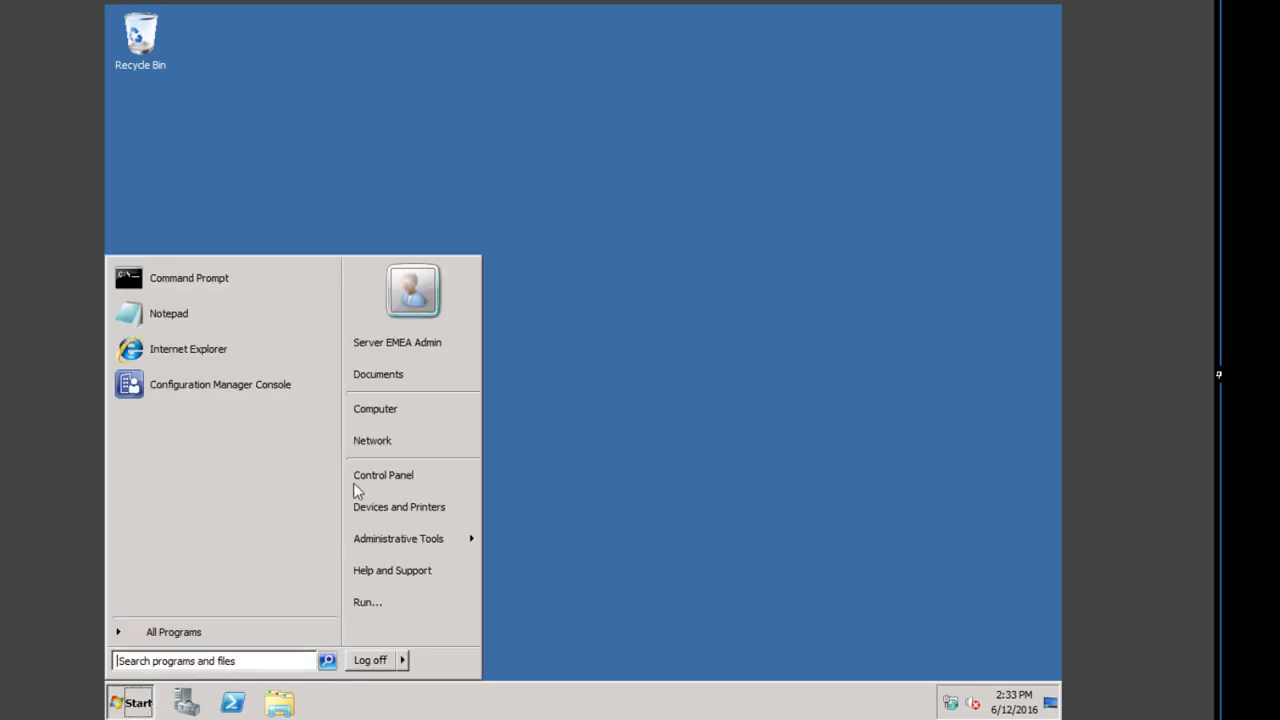
{"action": "left_click", "coordinate": [237, 396]}
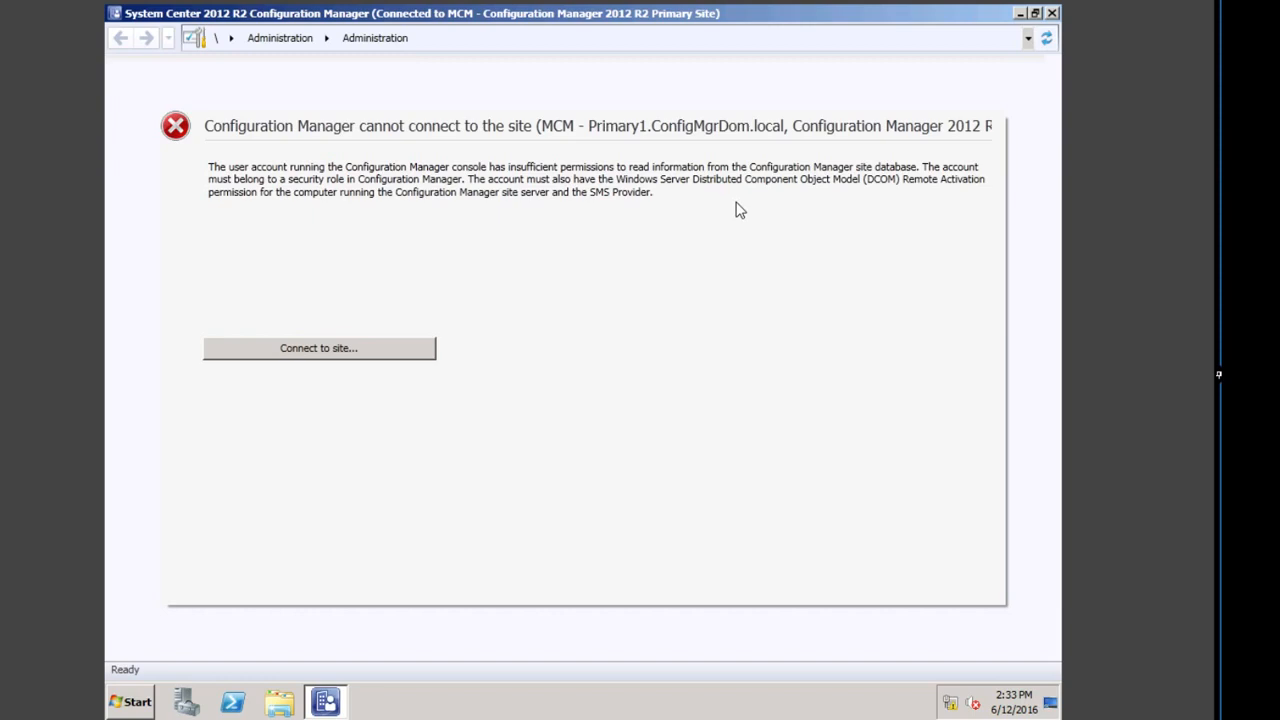
{"action": "left_click", "coordinate": [1052, 13]}
{"action": "left_click", "coordinate": [120, 700]}
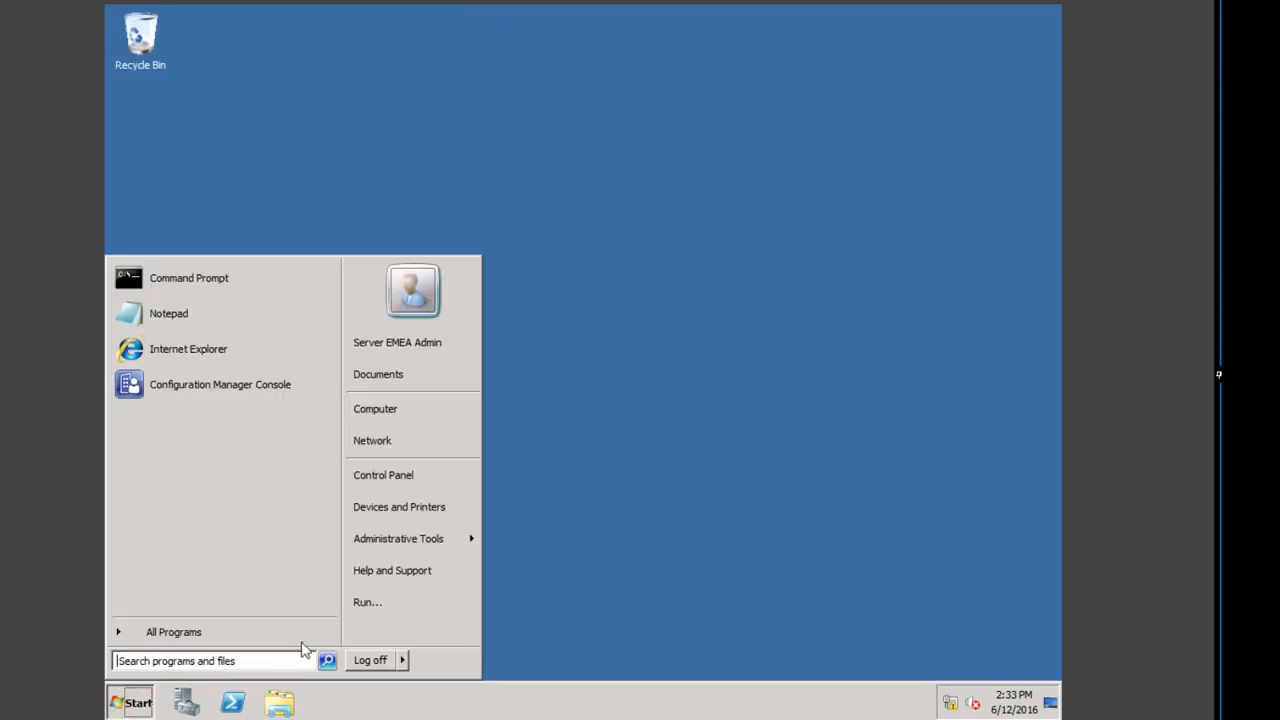
{"action": "left_click", "coordinate": [368, 664]}
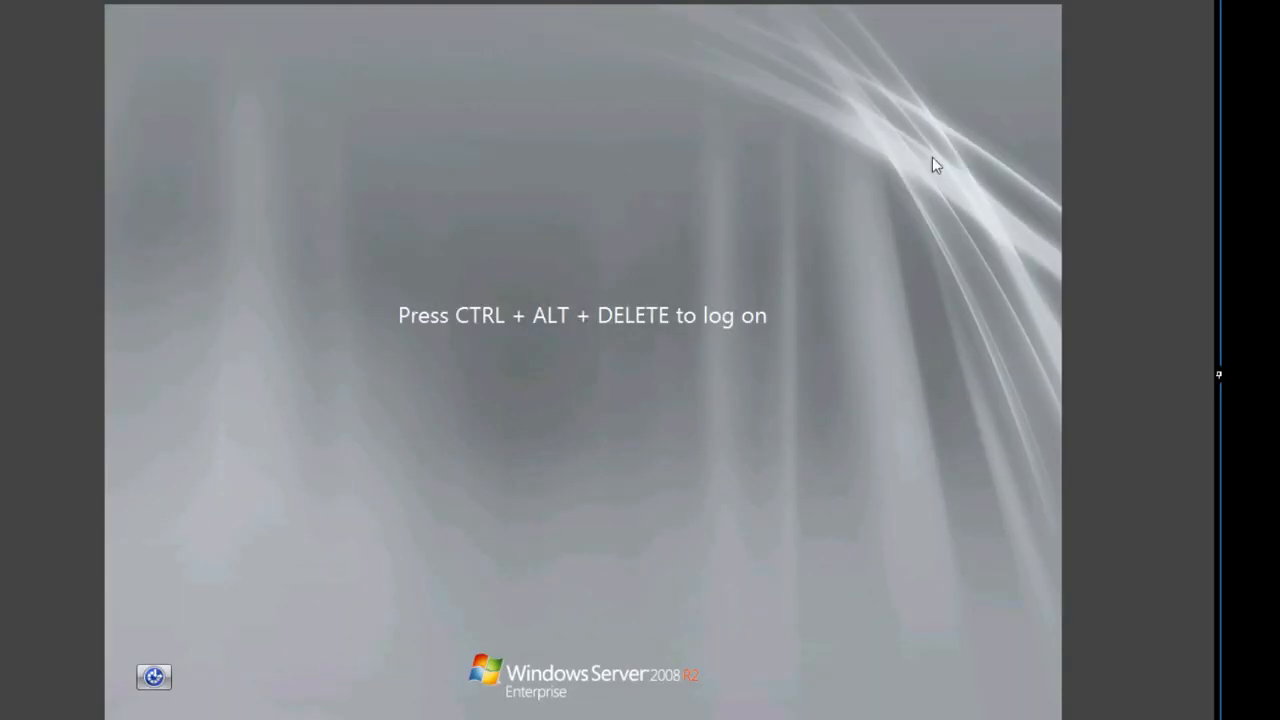
Step: Sign in as Other User with user name Administrator and the account password
{"action": "key", "text": "ctrl+alt+Delete"}
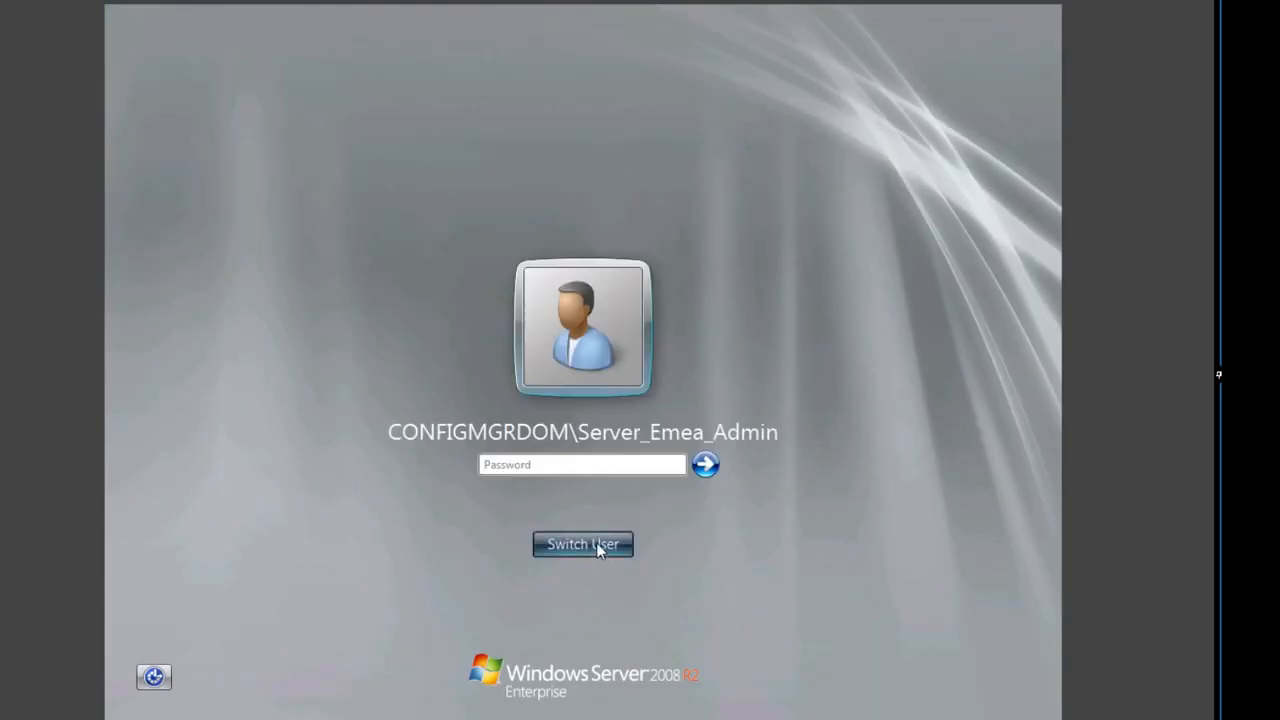
{"action": "left_click", "coordinate": [595, 543]}
{"action": "left_click", "coordinate": [674, 428]}
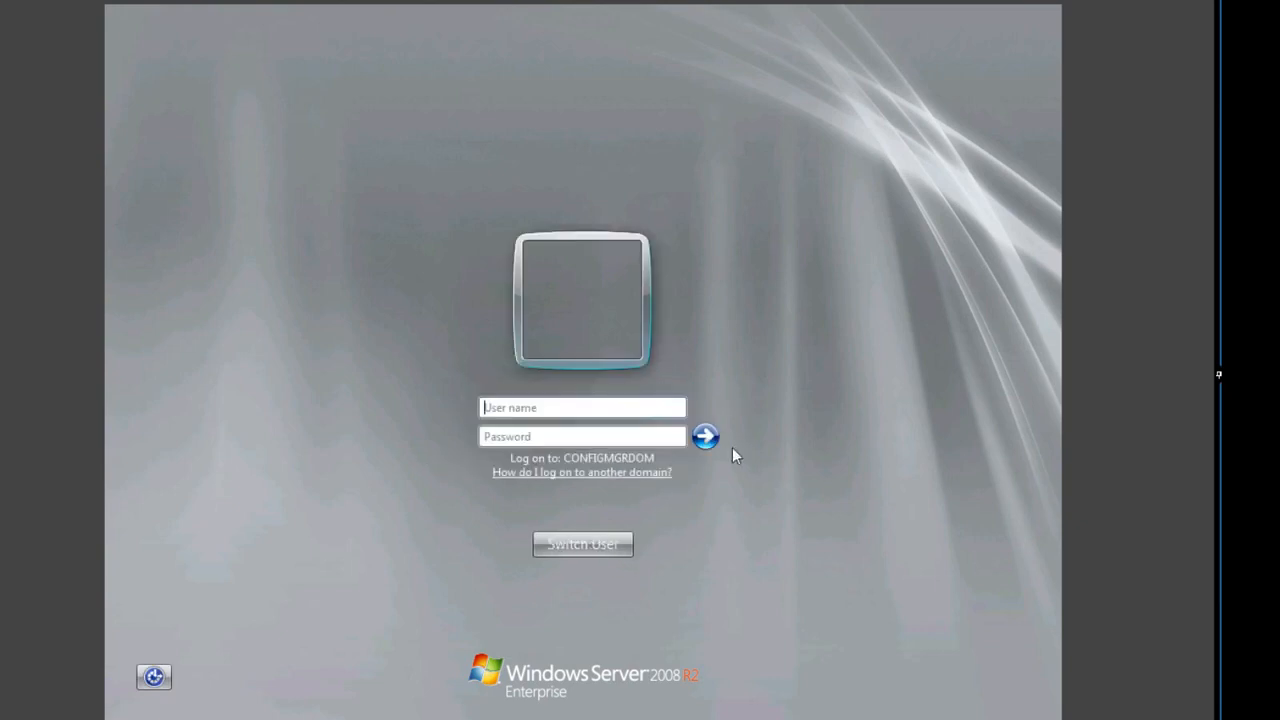
{"action": "left_click", "coordinate": [557, 406]}
{"action": "type", "text": "Administrator"}
{"action": "key", "text": "Tab"}
{"action": "type", "text": "Passw"}
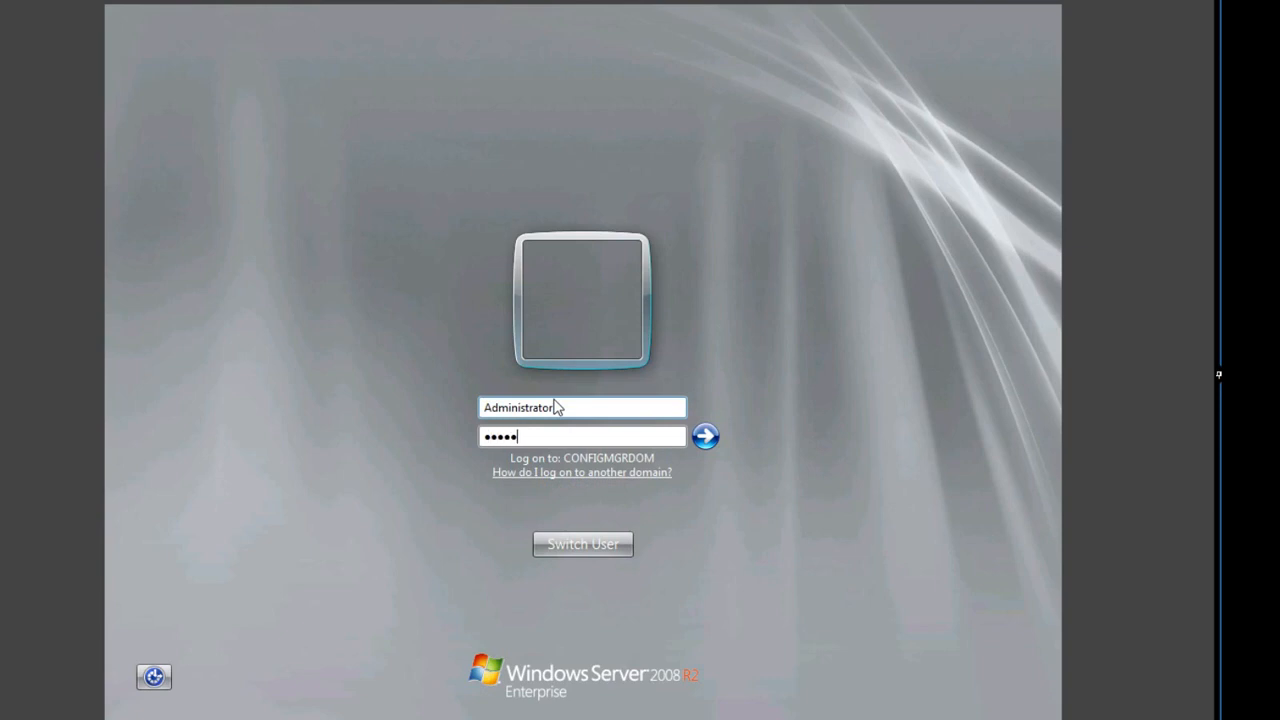
{"action": "type", "text": "ord"}
{"action": "left_click", "coordinate": [706, 436]}
Step: Dismiss the incorrect-password error and re-enter the correct password to reach the desktop
{"action": "left_click", "coordinate": [579, 551]}
{"action": "left_click", "coordinate": [542, 437]}
{"action": "type", "text": "••••"}
{"action": "key", "text": "Return"}
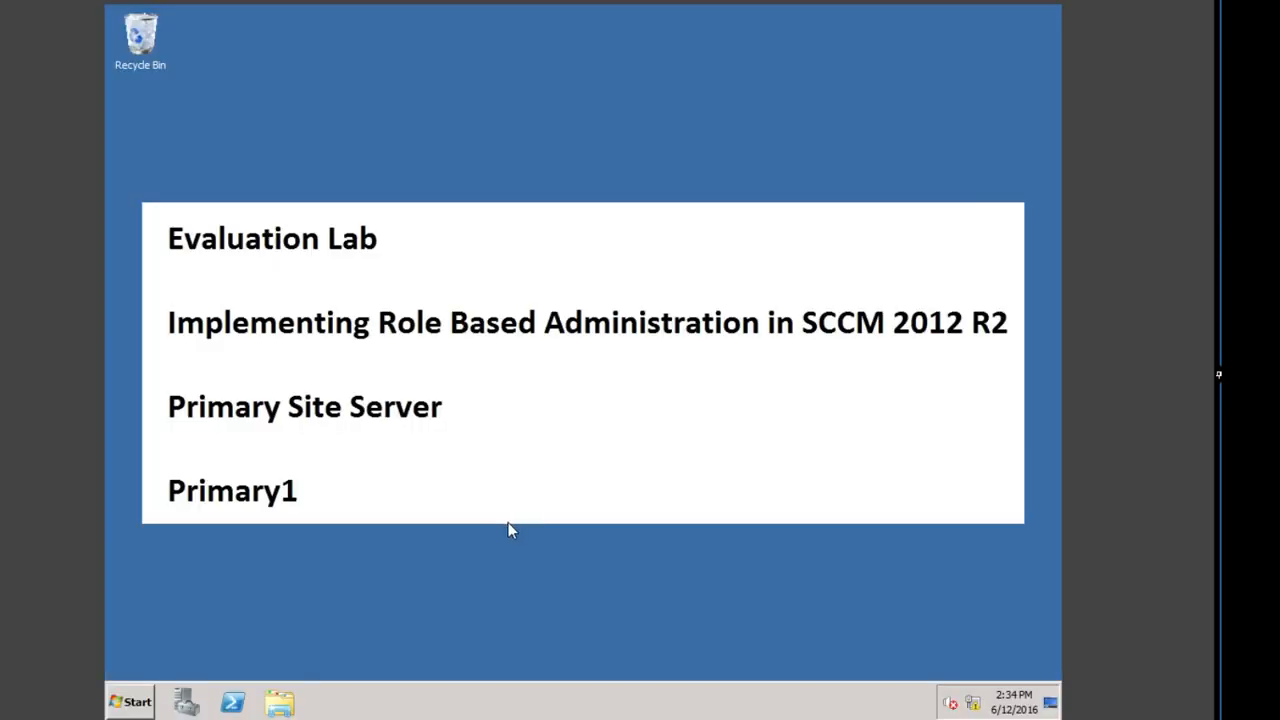
Step: Launch the Configuration Manager Console as administrator and switch to the Administration workspace
{"action": "left_click", "coordinate": [127, 704]}
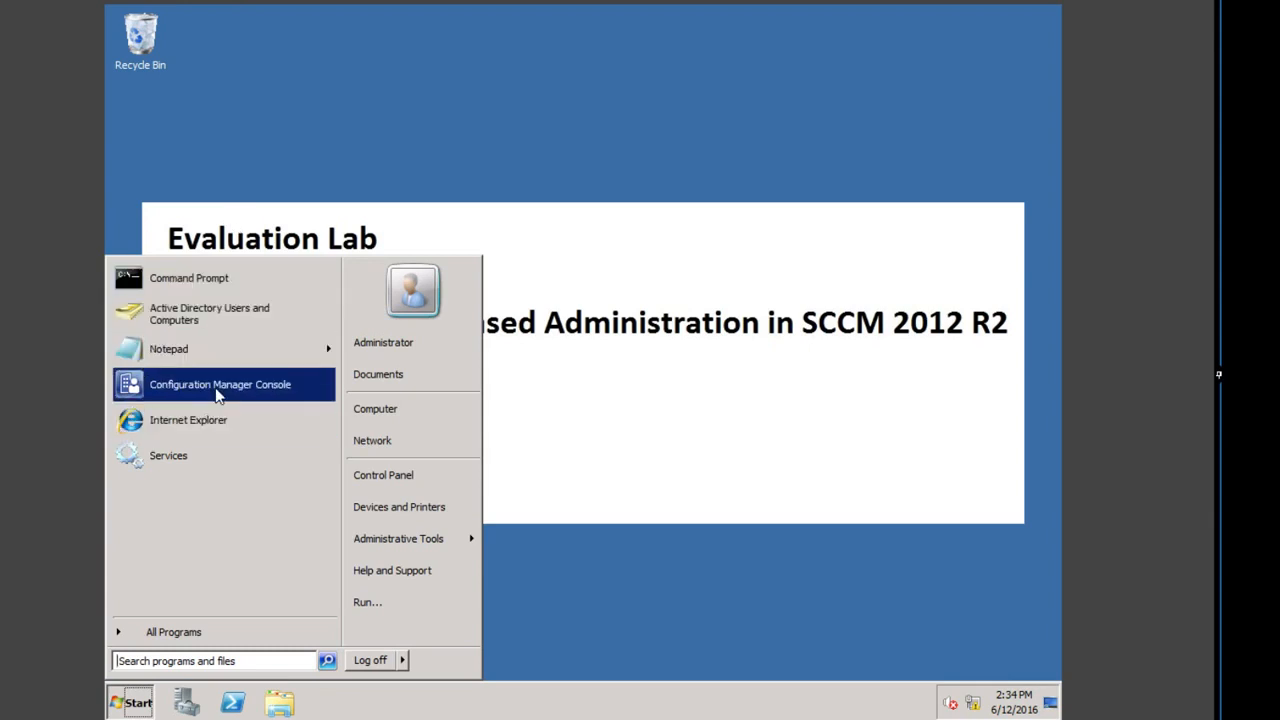
{"action": "left_click", "coordinate": [222, 388]}
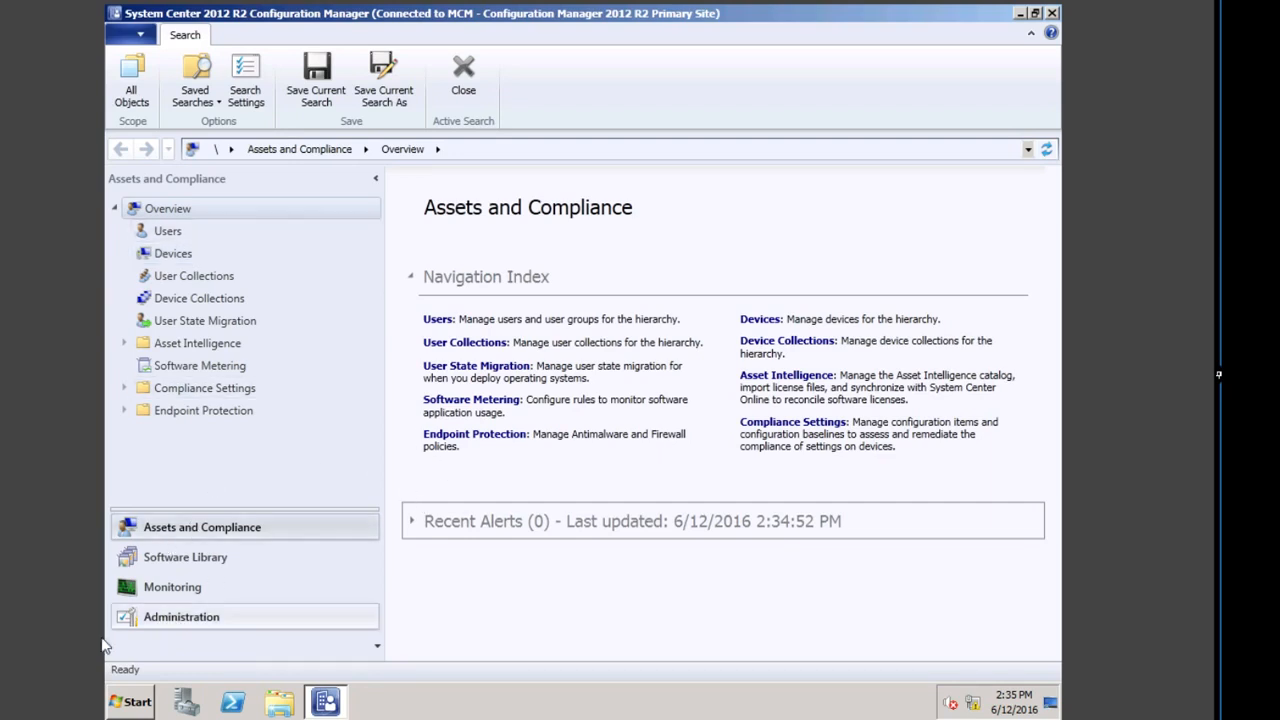
{"action": "left_click", "coordinate": [189, 620]}
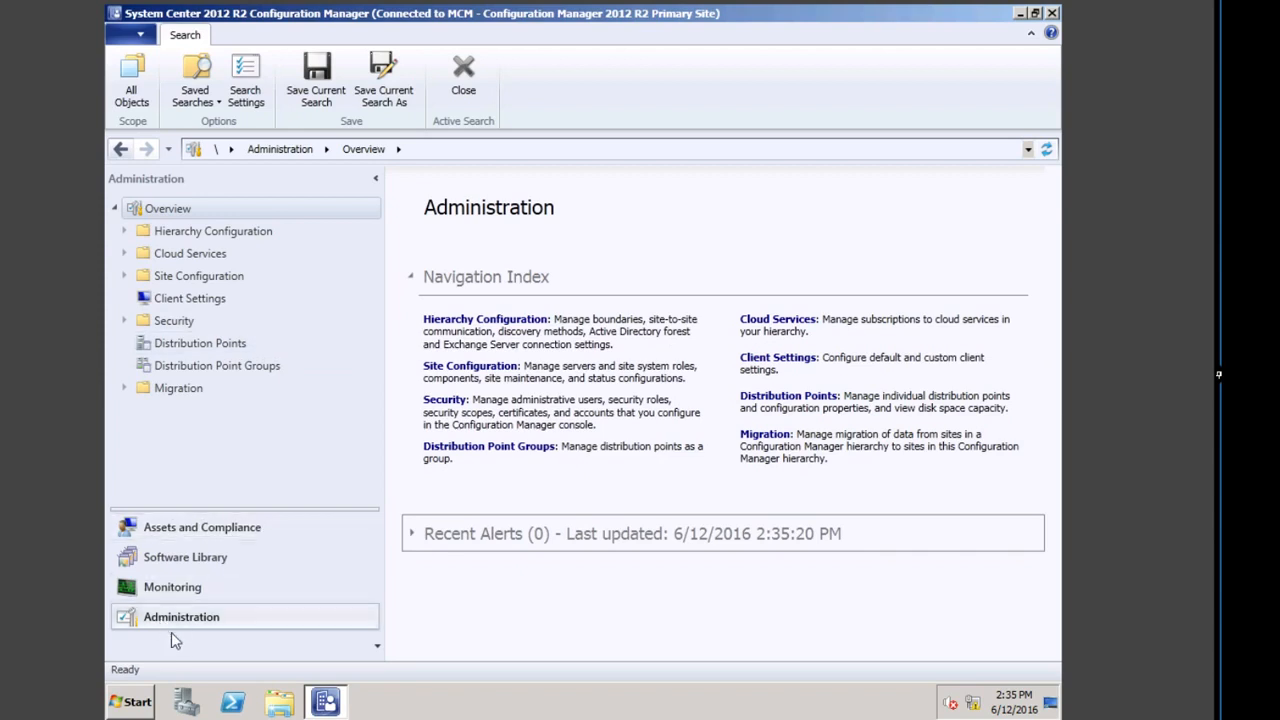
Step: Browse Security's Administrative Users and Security Roles, inspecting the Full Administrator role
{"action": "left_click", "coordinate": [175, 325]}
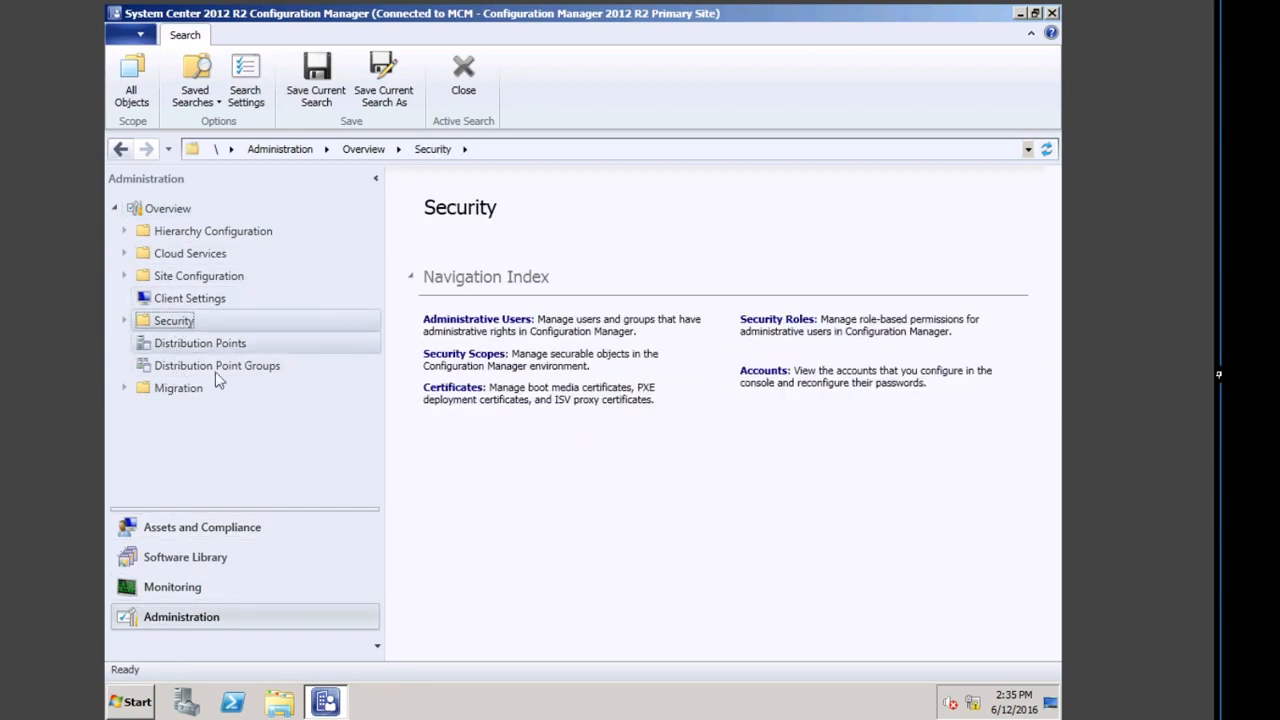
{"action": "left_click", "coordinate": [498, 318]}
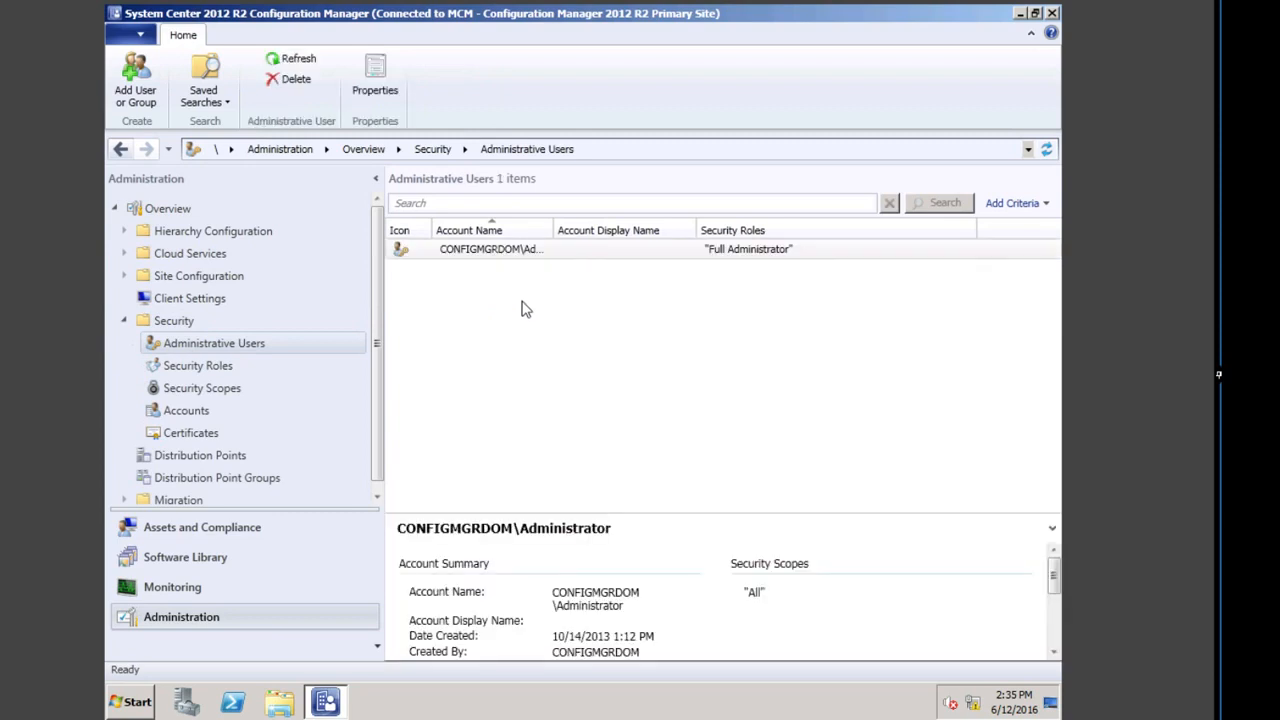
{"action": "left_click", "coordinate": [215, 367]}
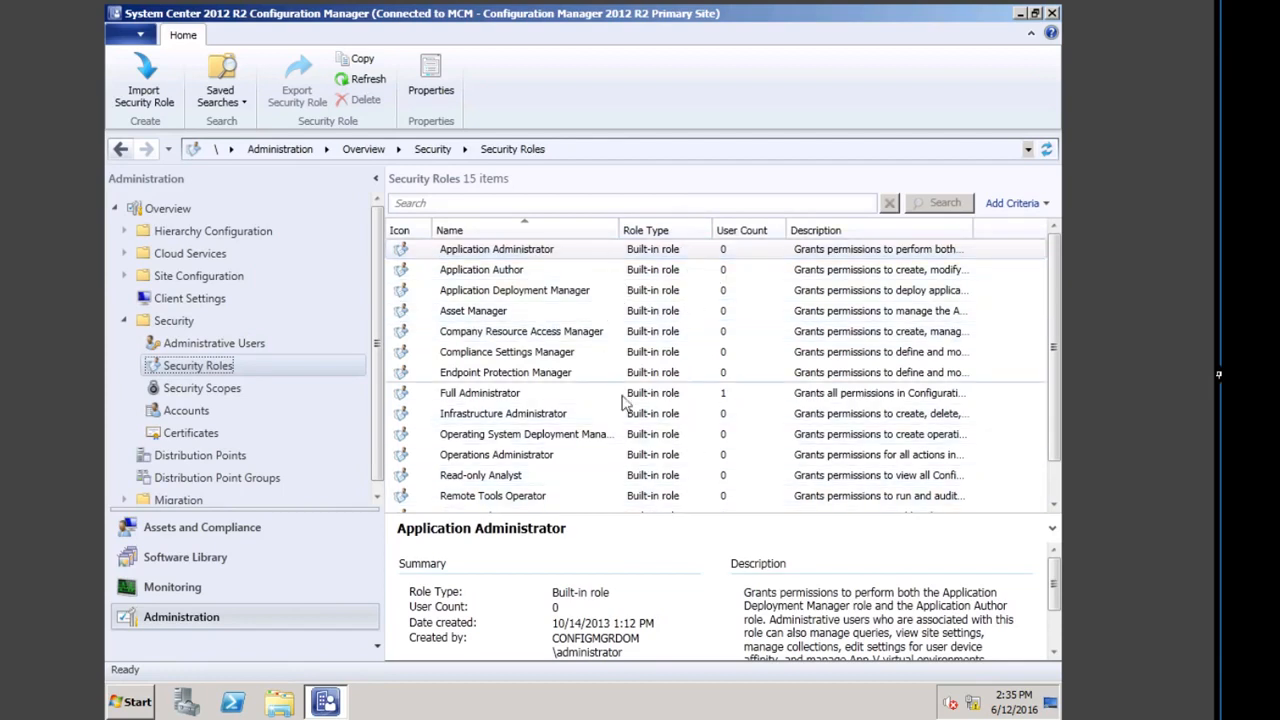
{"action": "left_click", "coordinate": [510, 395]}
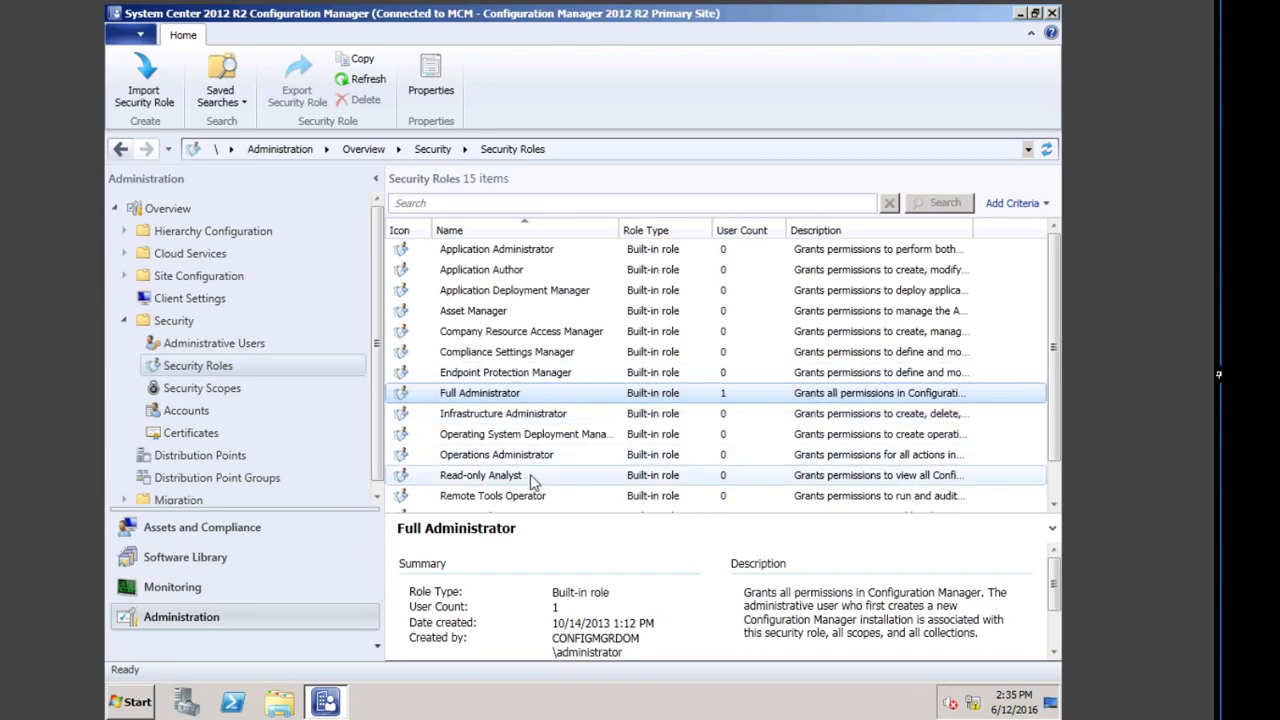
Step: Review the All and Default security scopes without changes, then return to Security Roles
{"action": "left_click", "coordinate": [230, 392]}
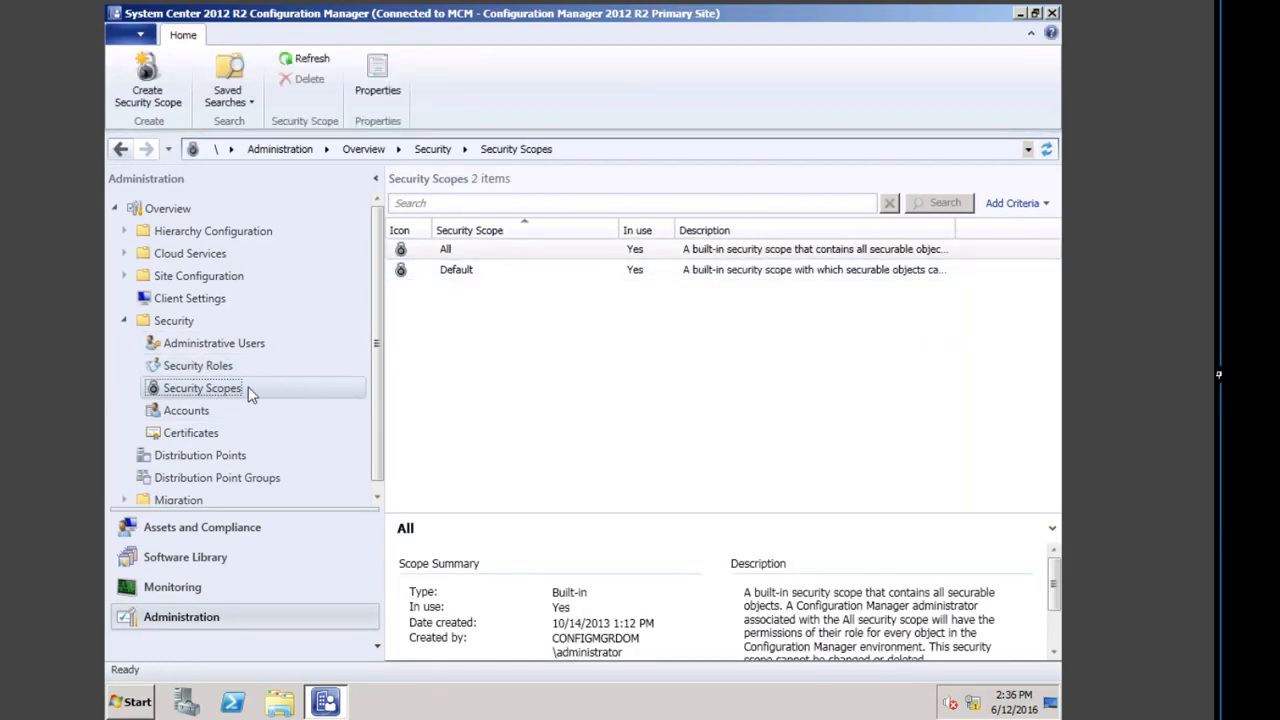
{"action": "left_click", "coordinate": [452, 254]}
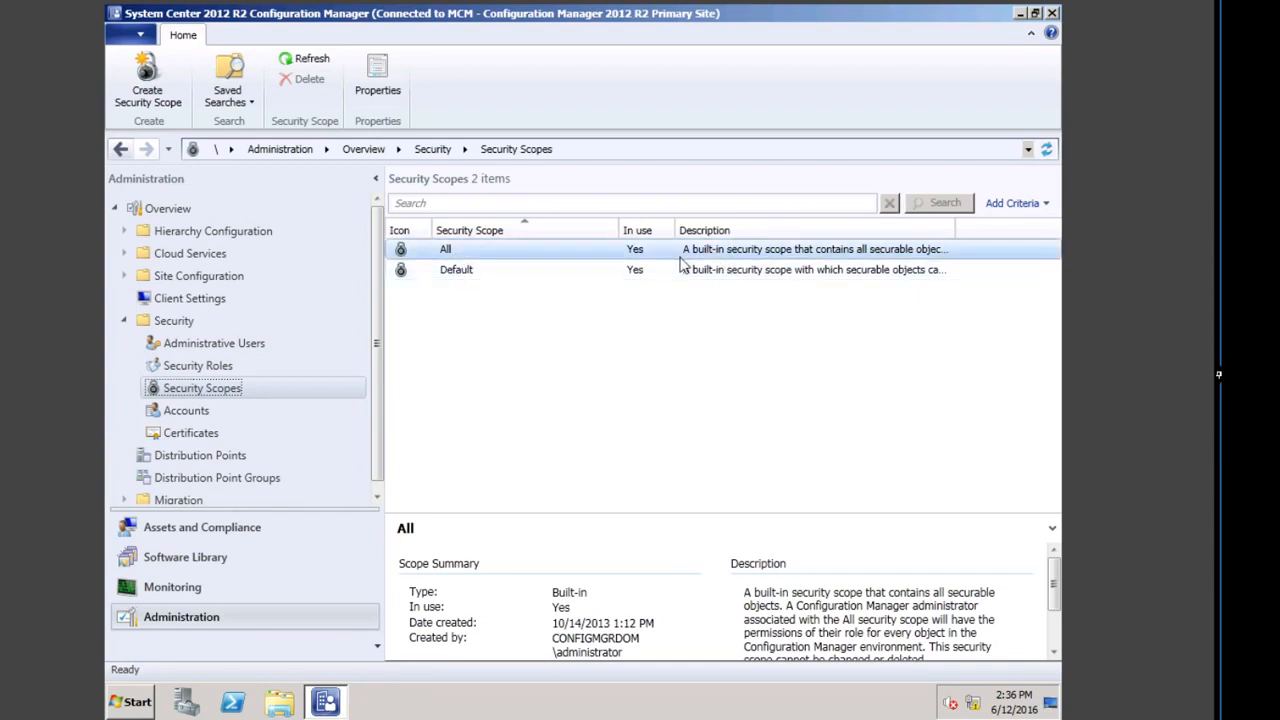
{"action": "right_click", "coordinate": [526, 270]}
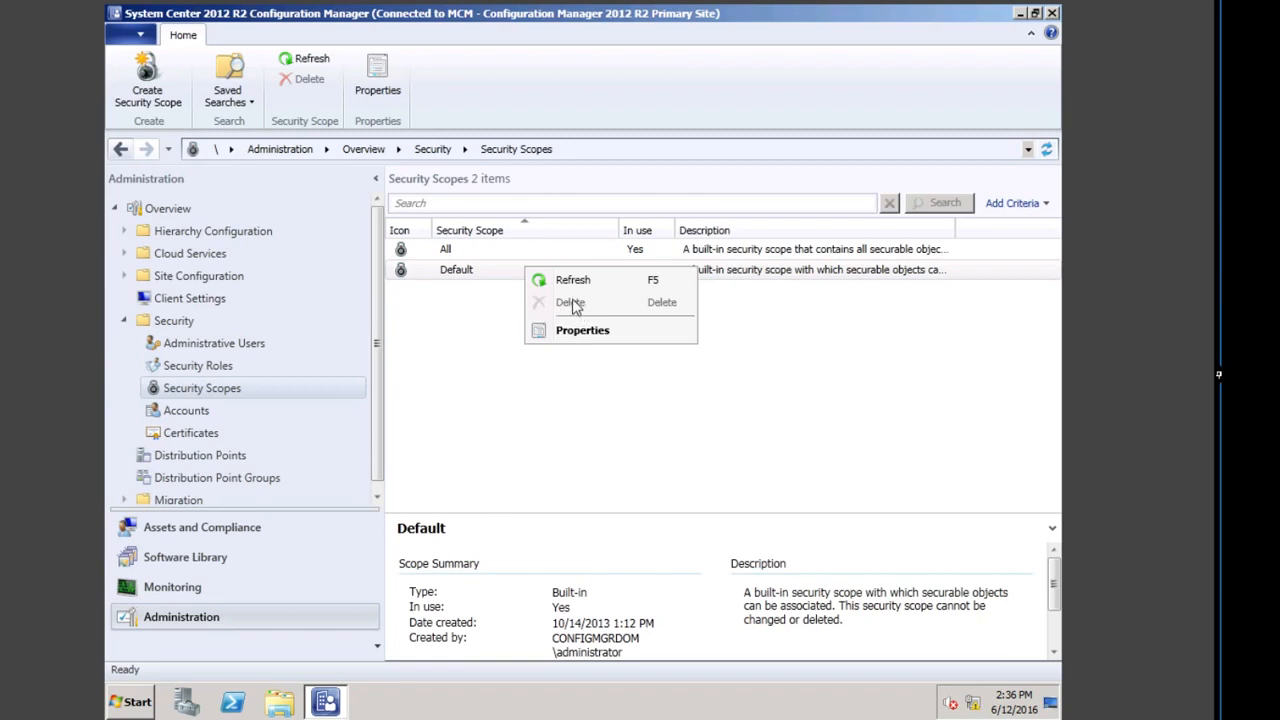
{"action": "left_click", "coordinate": [584, 330]}
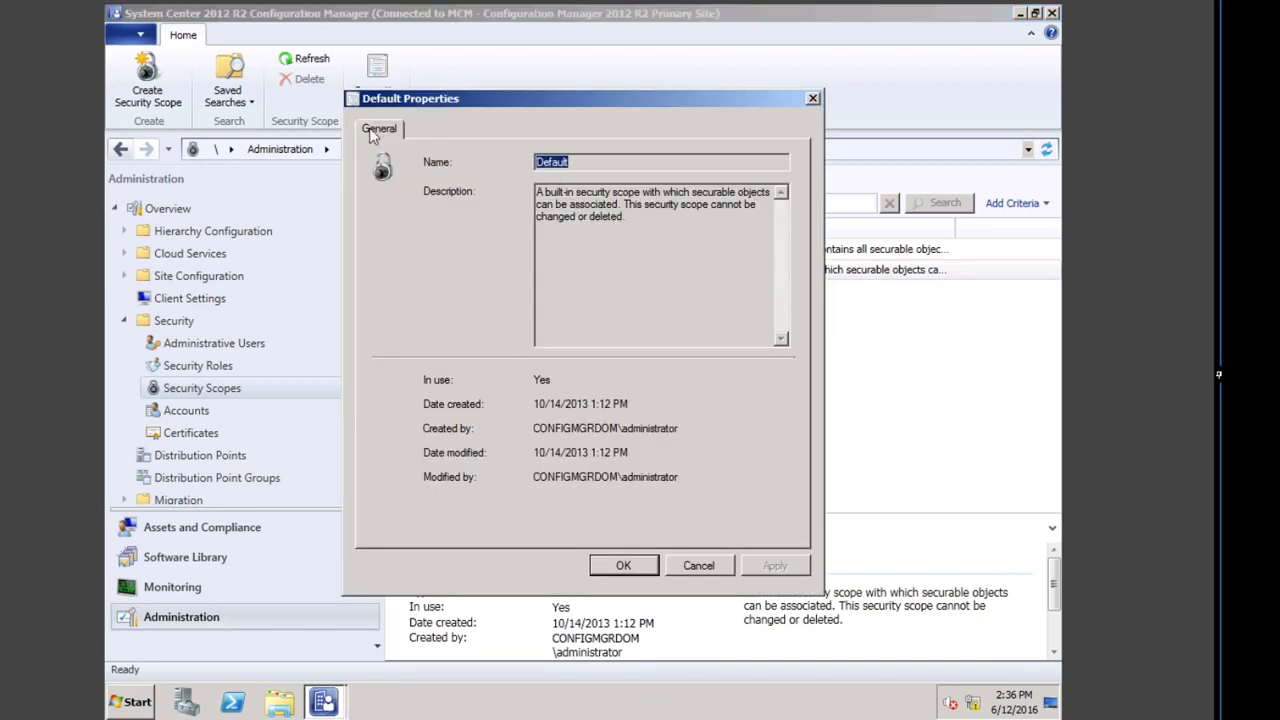
{"action": "left_click", "coordinate": [698, 566]}
{"action": "left_click", "coordinate": [212, 368]}
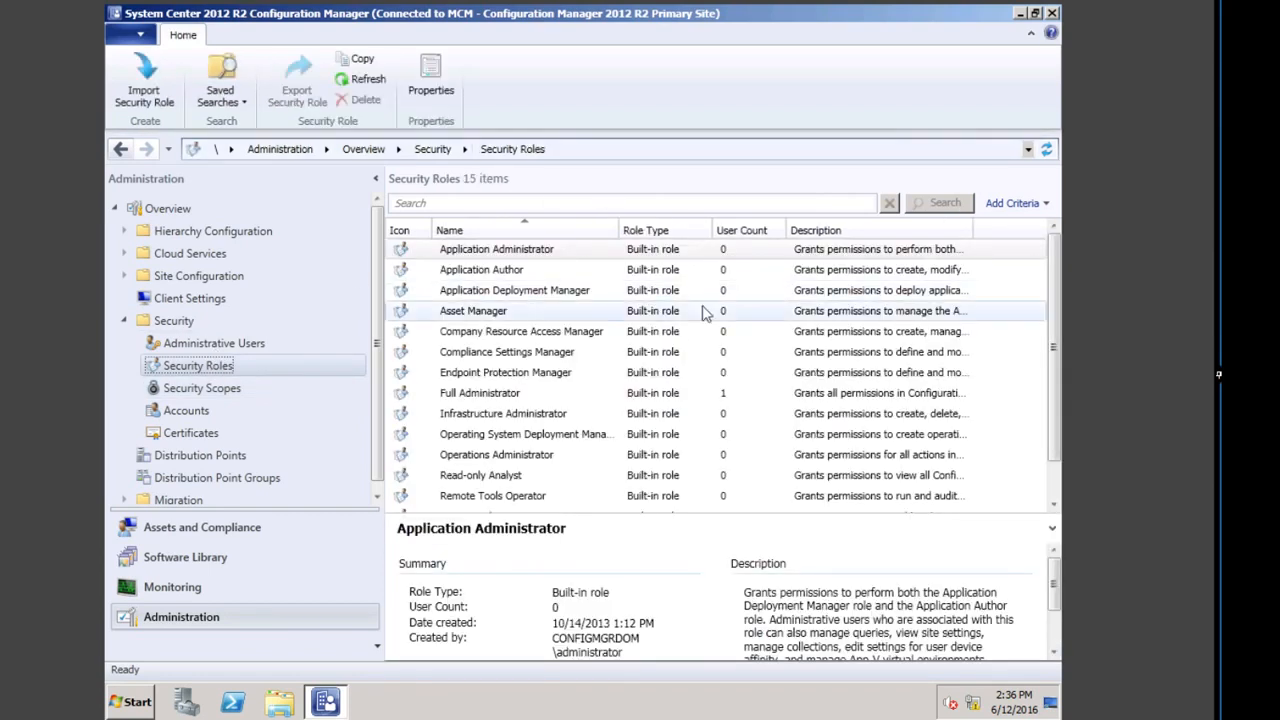
Step: Review the Asset Manager role's Permissions tab entries, then cancel its properties
{"action": "right_click", "coordinate": [489, 314]}
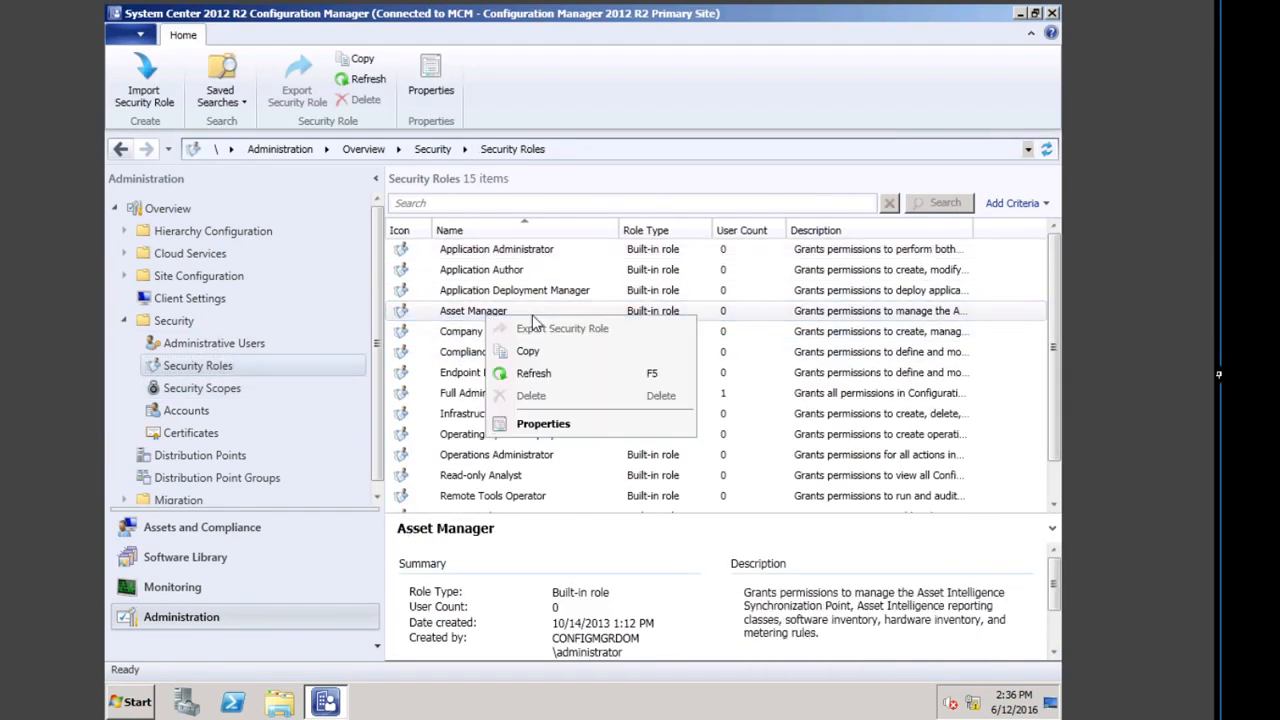
{"action": "left_click", "coordinate": [545, 428]}
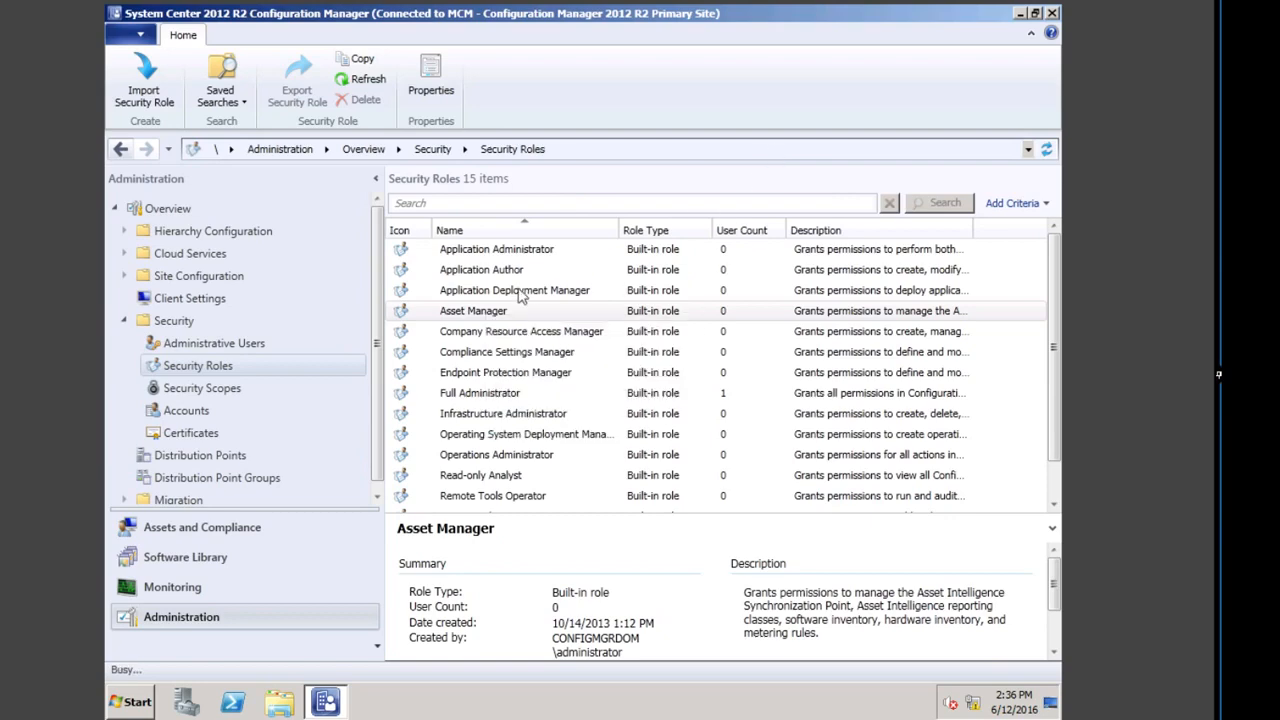
{"action": "left_click", "coordinate": [535, 130]}
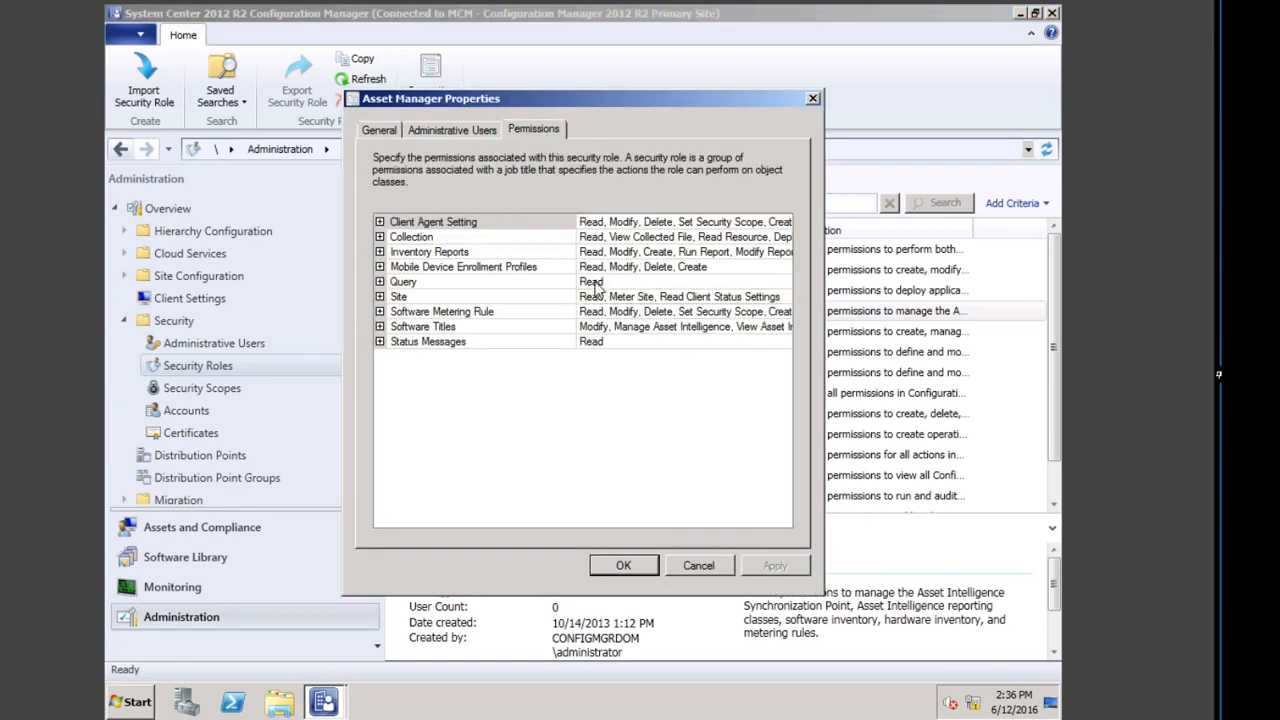
{"action": "left_click", "coordinate": [620, 267]}
{"action": "left_click", "coordinate": [620, 312]}
{"action": "left_click", "coordinate": [625, 252]}
{"action": "left_click", "coordinate": [628, 222]}
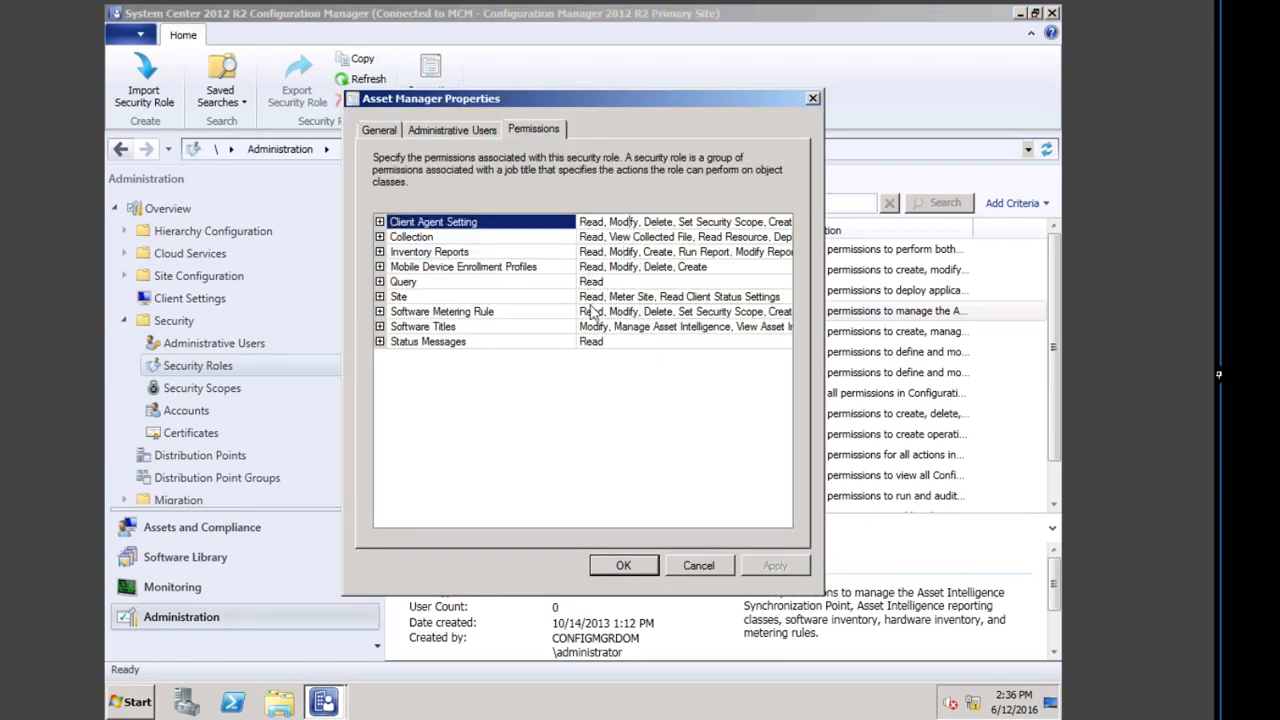
{"action": "left_click", "coordinate": [698, 566]}
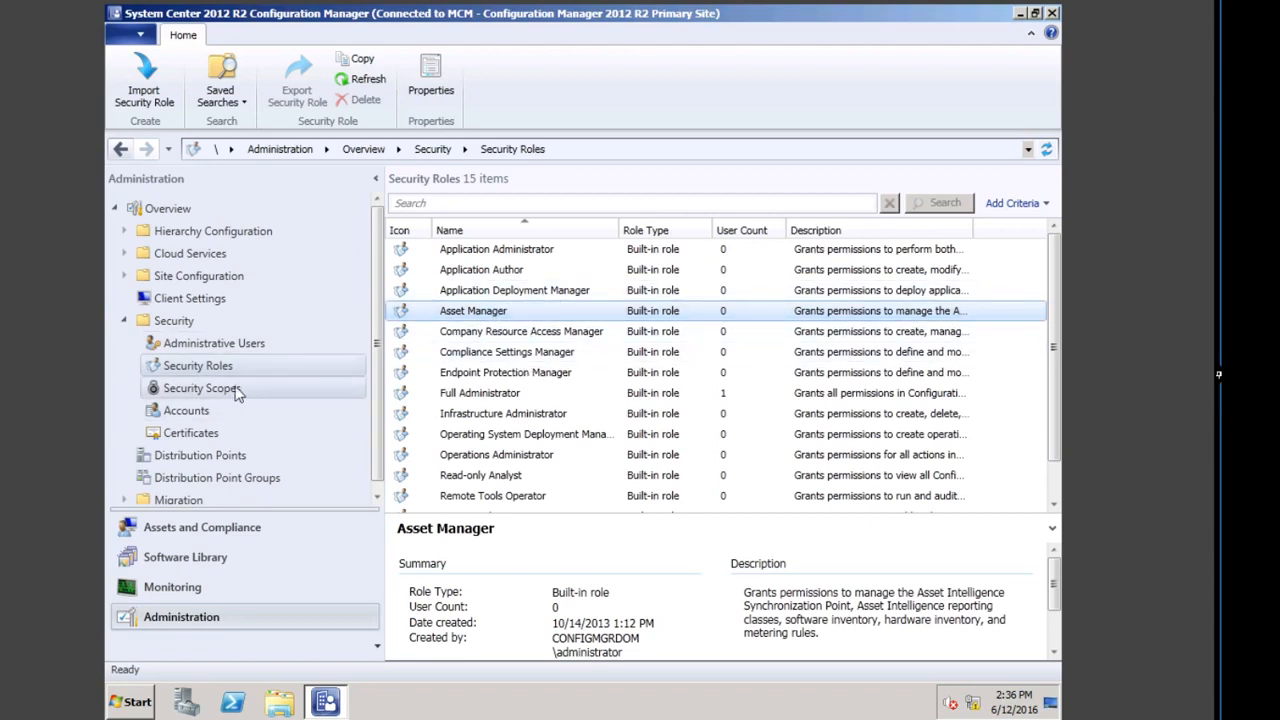
Step: Create a security scope named 'EMEA Desktop Admin' under Security Scopes
{"action": "left_click", "coordinate": [215, 388]}
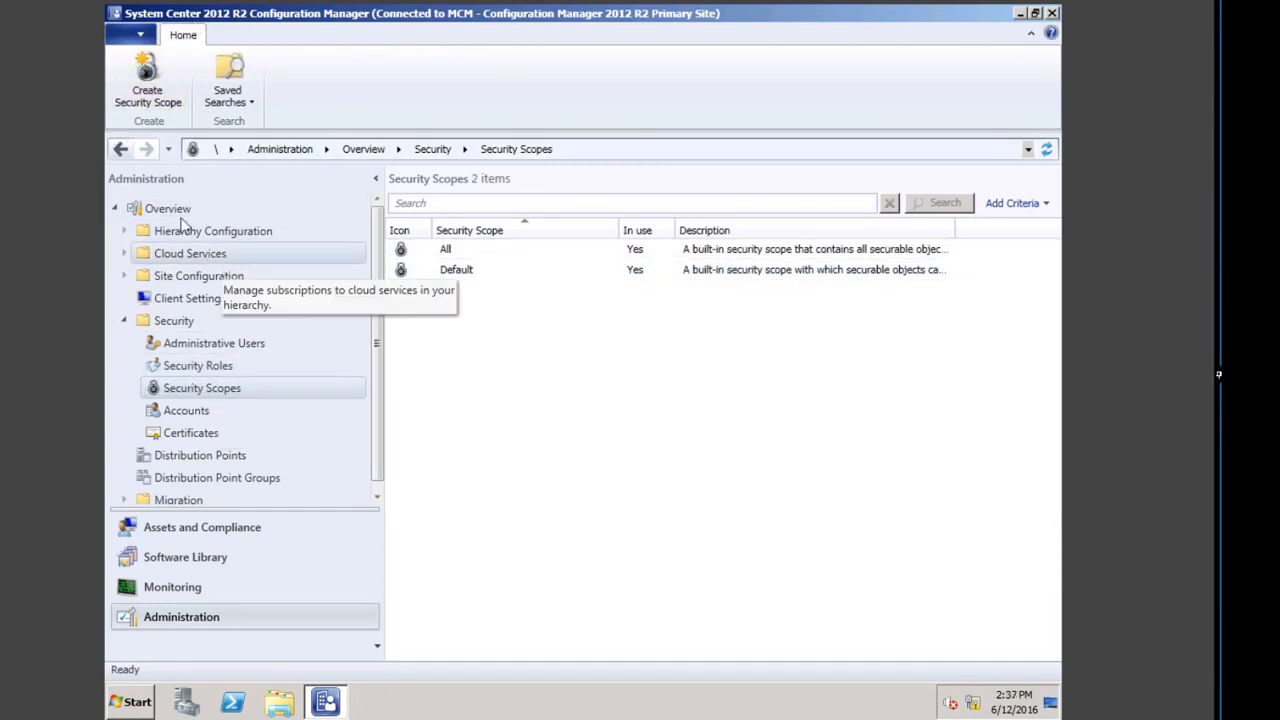
{"action": "left_click", "coordinate": [148, 100]}
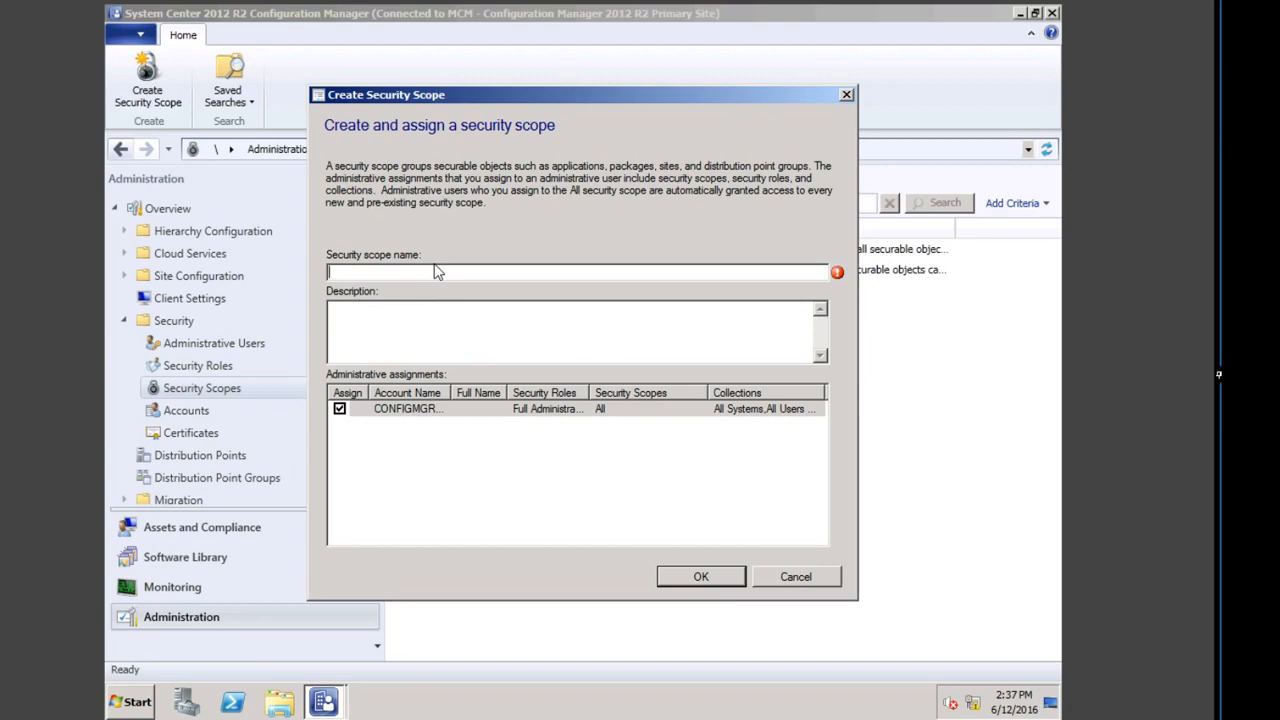
{"action": "type", "text": "EMEA DESKTOP Admi"}
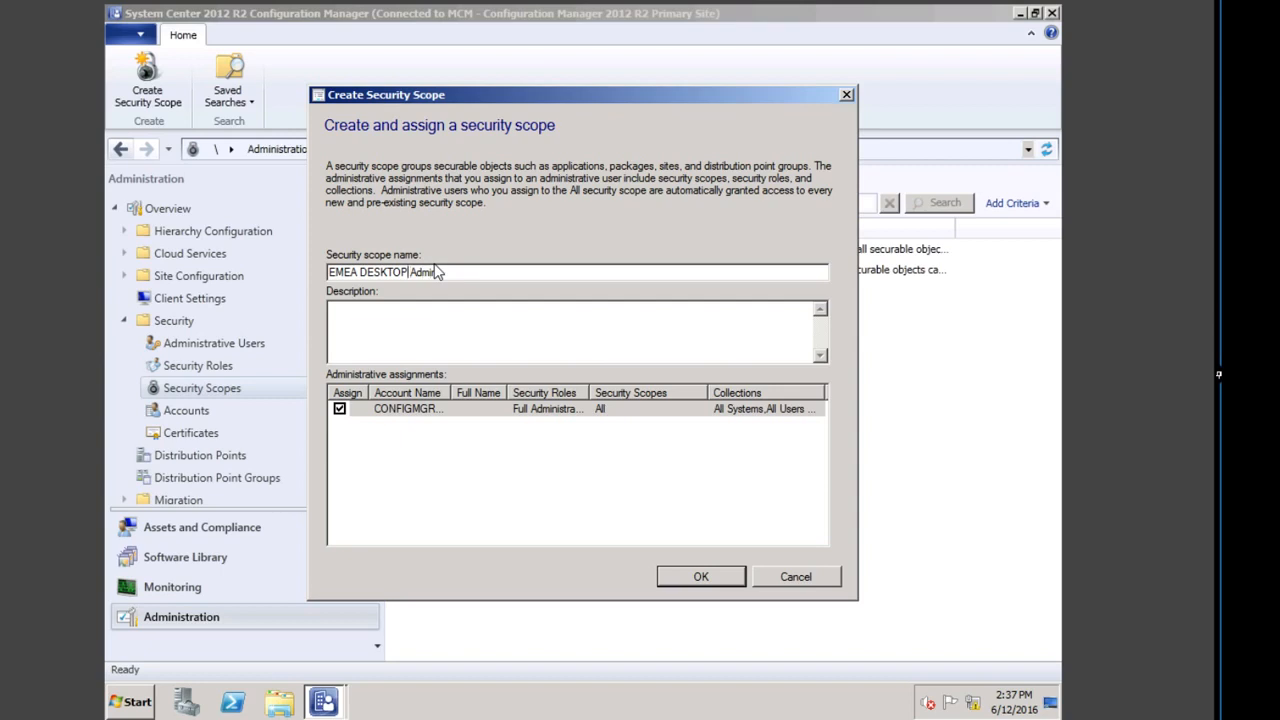
{"action": "key", "text": "BackSpace"}
{"action": "key", "text": "BackSpace"}
{"action": "key", "text": "BackSpace"}
{"action": "key", "text": "BackSpace"}
{"action": "key", "text": "BackSpace"}
{"action": "key", "text": "BackSpace"}
{"action": "key", "text": "BackSpace"}
{"action": "type", "text": "esk"}
{"action": "key", "text": "BackSpace"}
{"action": "type", "text": "ktop"}
{"action": "key", "text": "Tab"}
{"action": "left_click", "coordinate": [702, 579]}
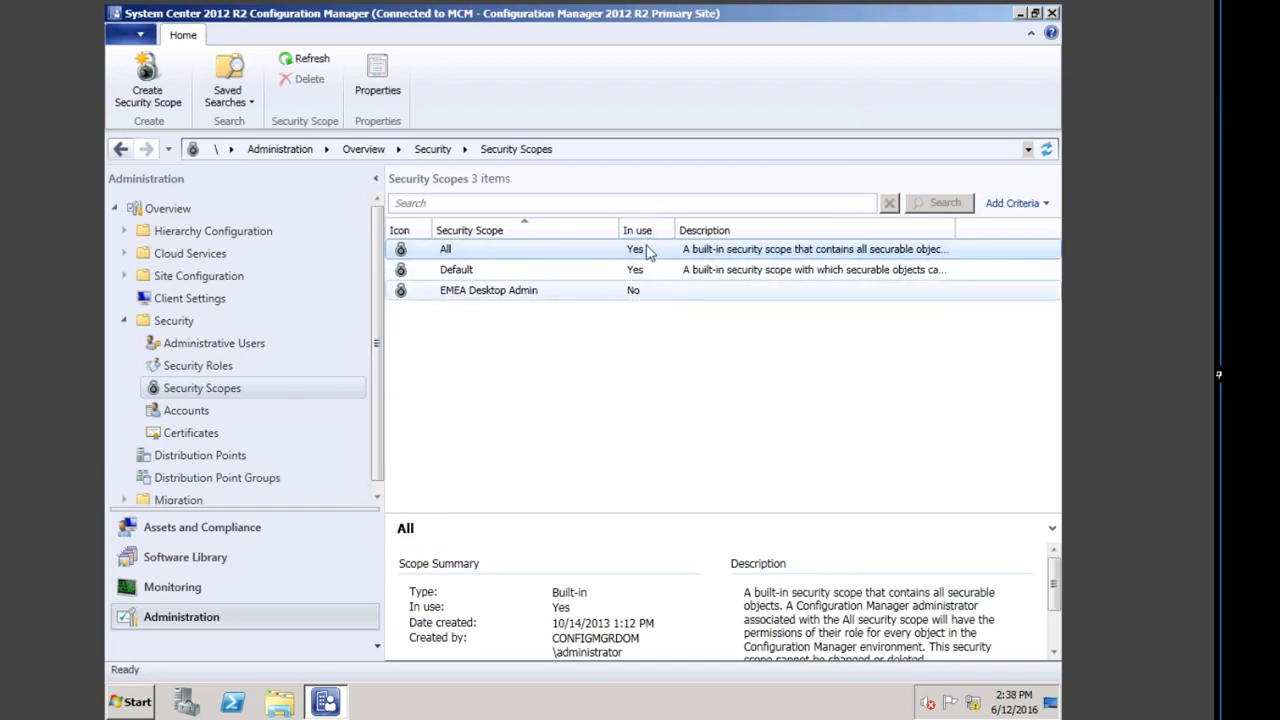
Step: Create another security scope named 'EMEA Server Admin' from the Security Scopes context menu
{"action": "right_click", "coordinate": [470, 364]}
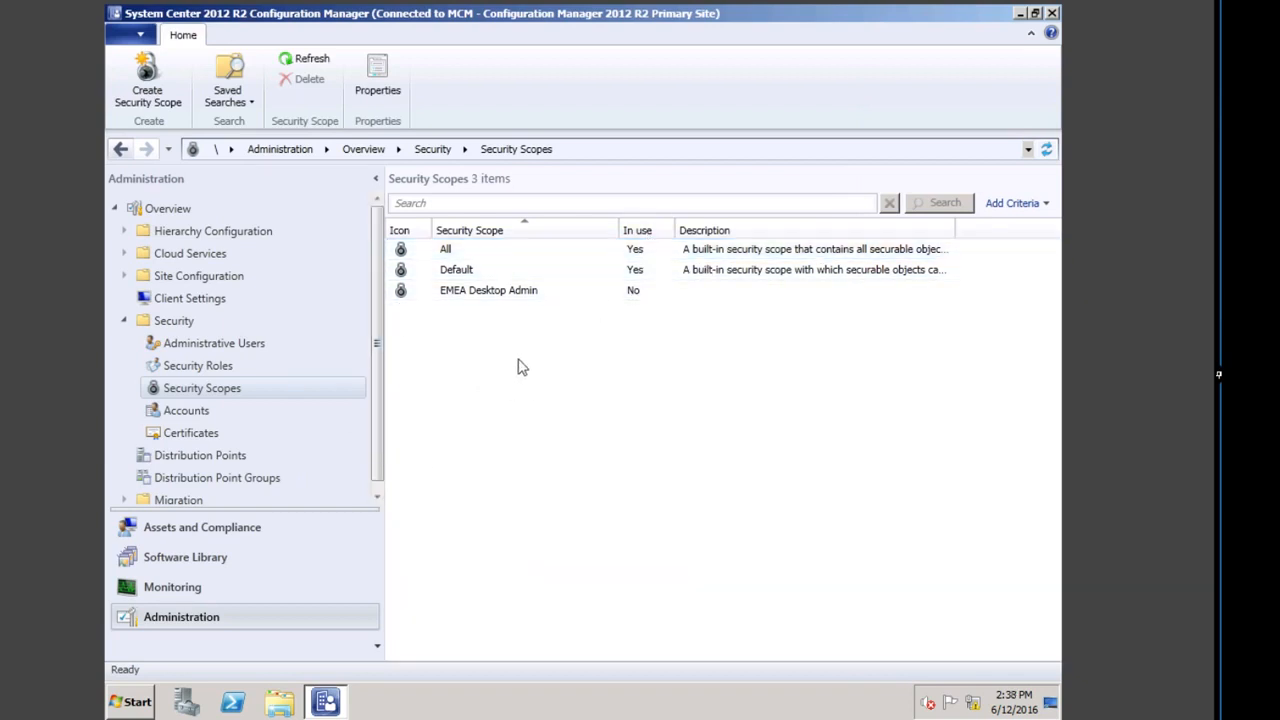
{"action": "left_click", "coordinate": [551, 374]}
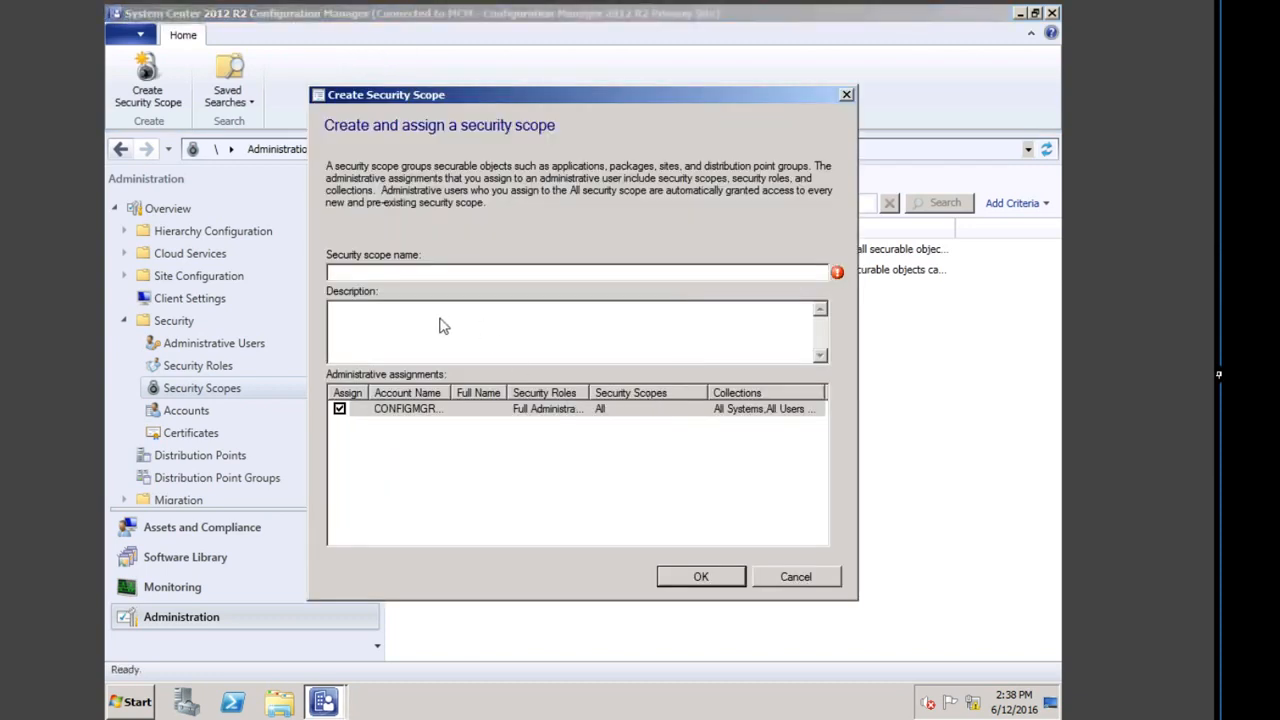
{"action": "left_click_drag", "start_coordinate": [516, 95], "coordinate": [624, 265]}
{"action": "type", "text": "Server"}
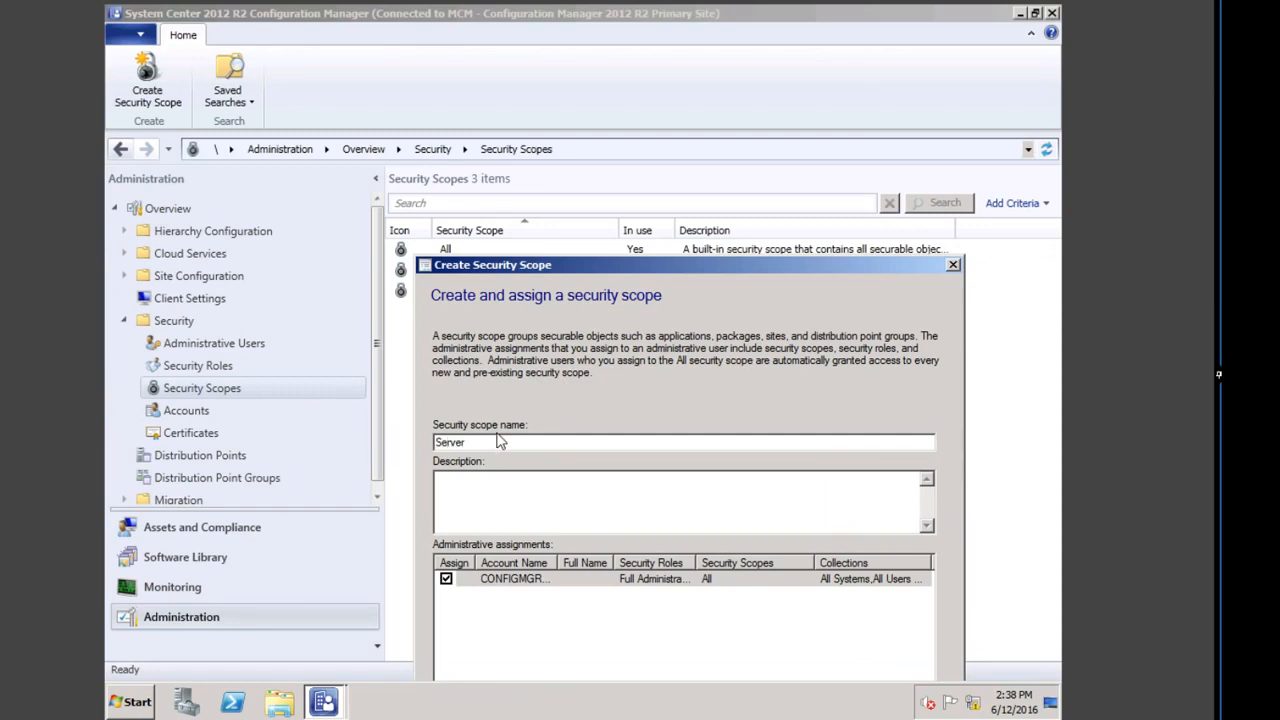
{"action": "type", "text": "e"}
{"action": "key", "text": "BackSpace"}
{"action": "key", "text": "BackSpace"}
{"action": "type", "text": "EMEA SERVER"}
{"action": "left_click_drag", "start_coordinate": [690, 348], "coordinate": [596, 233]}
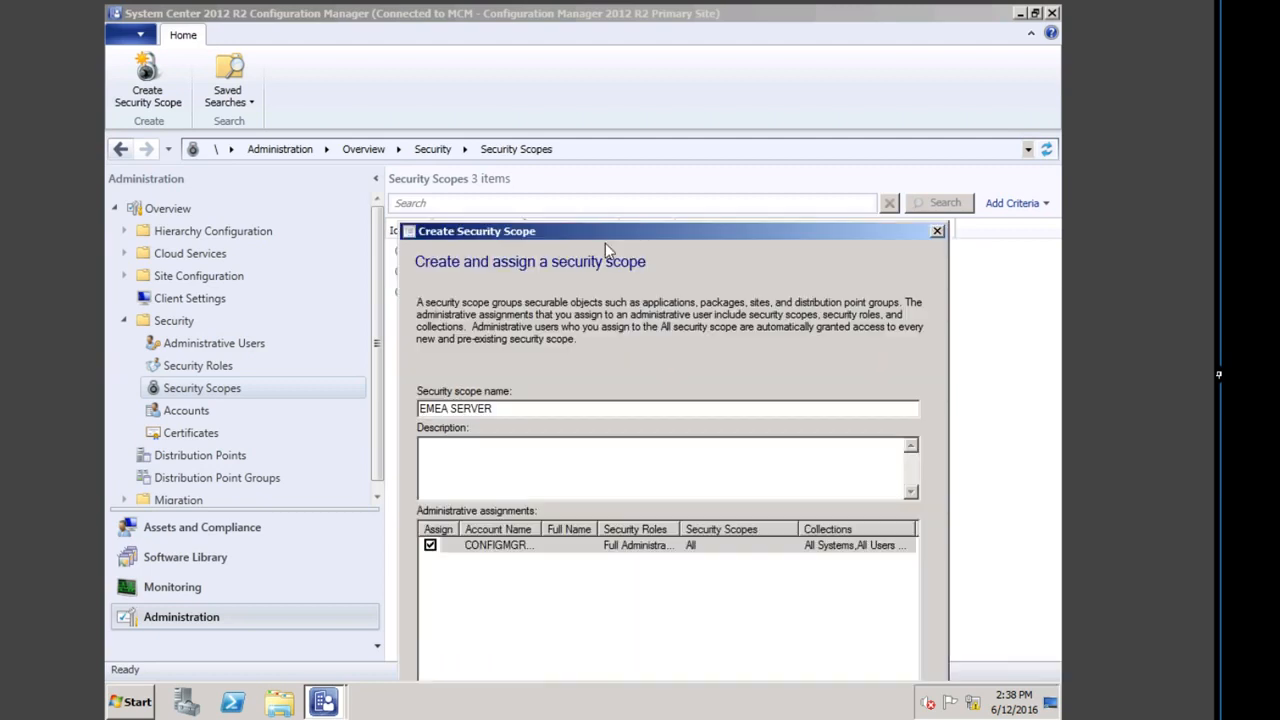
{"action": "key", "text": "BackSpace"}
{"action": "key", "text": "BackSpace"}
{"action": "left_click_drag", "start_coordinate": [553, 236], "coordinate": [537, 147]}
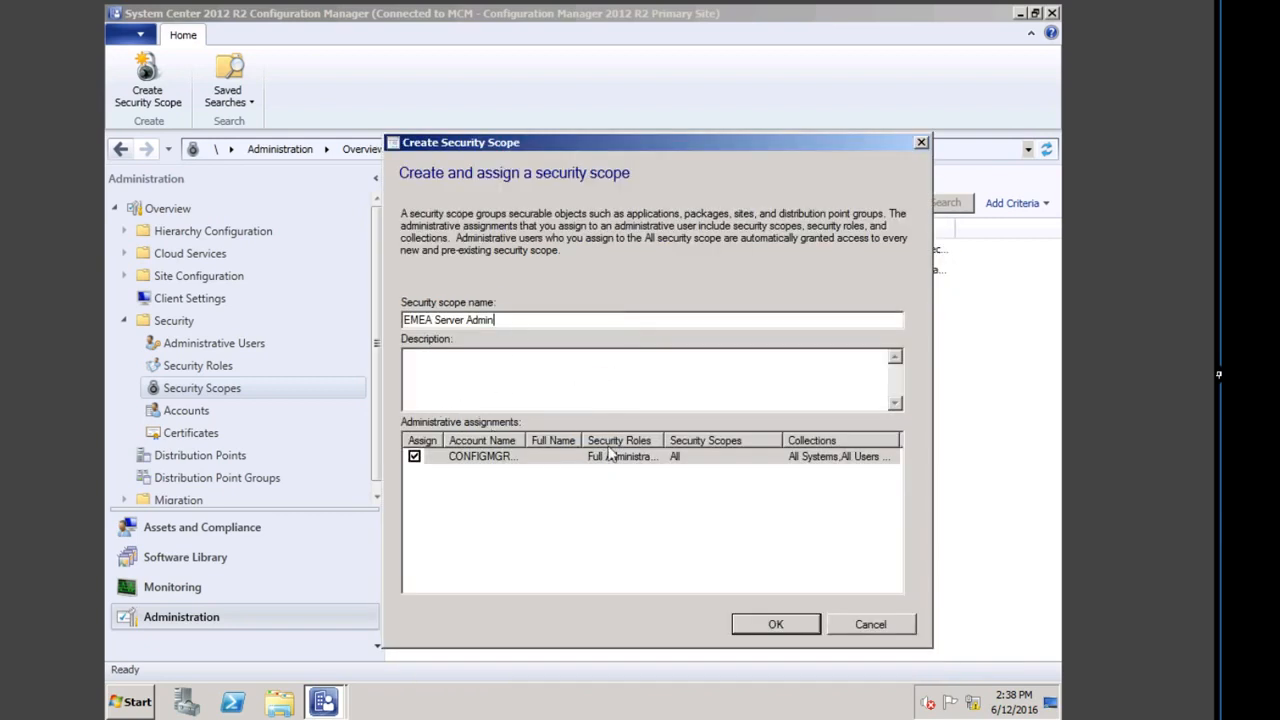
{"action": "left_click", "coordinate": [789, 619]}
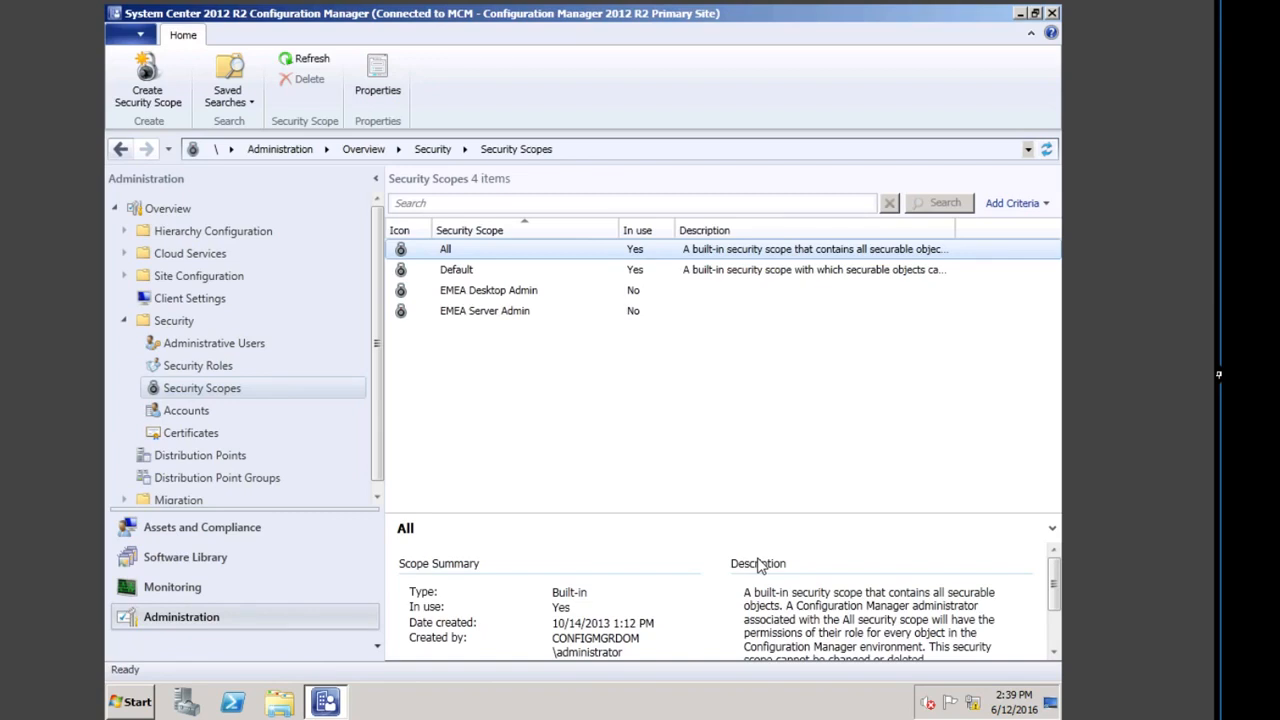
Step: In Administrative Users, add a user or group by searching 'des' and choosing Desktop EMEA Admins
{"action": "left_click", "coordinate": [187, 342]}
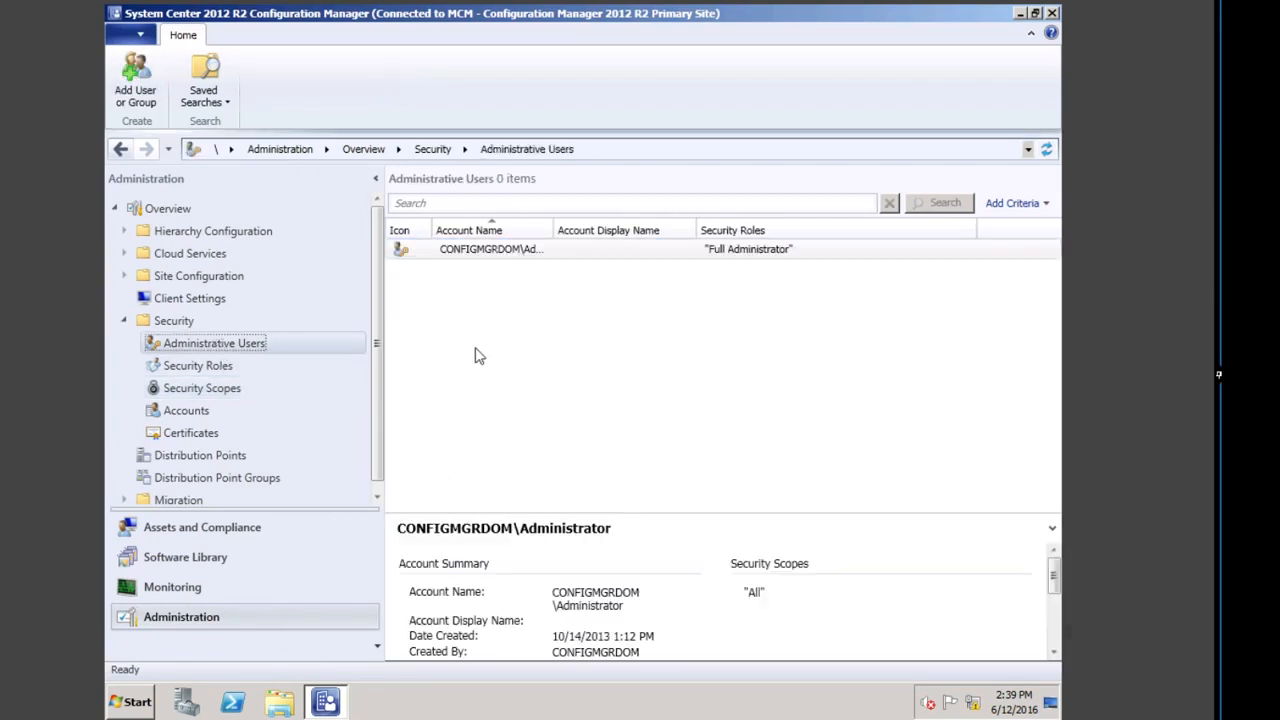
{"action": "left_click", "coordinate": [472, 273]}
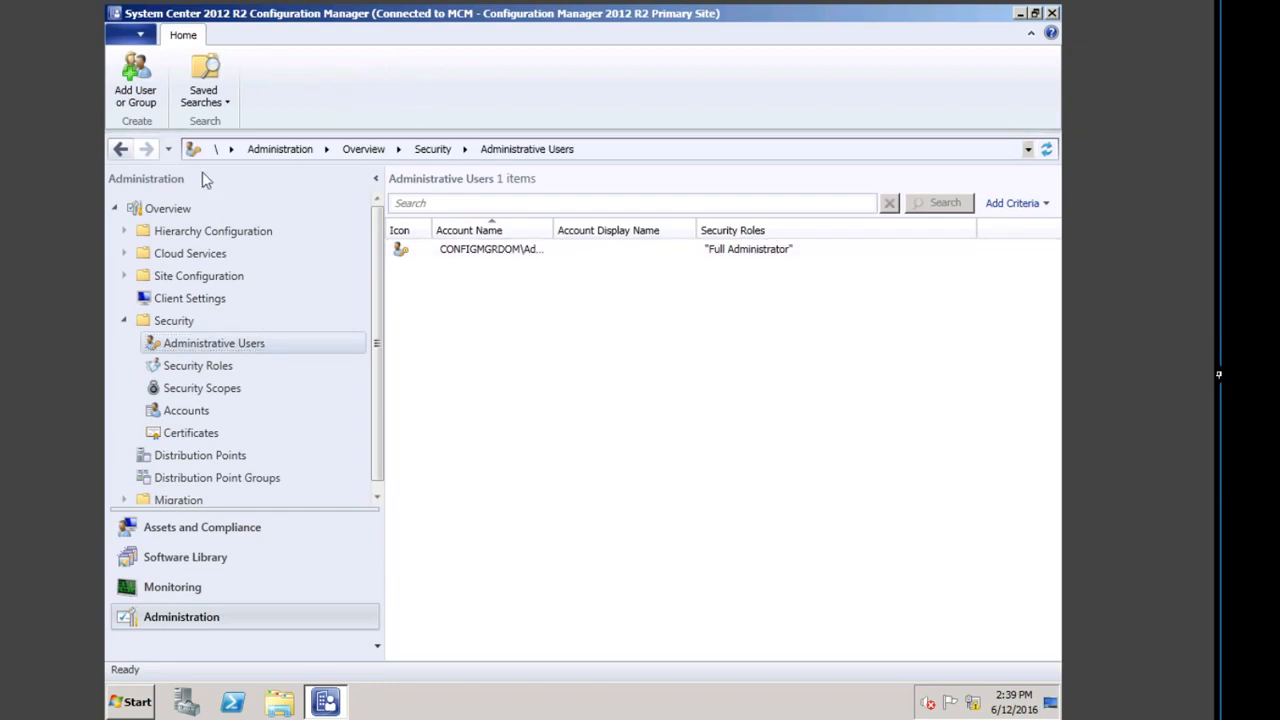
{"action": "left_click", "coordinate": [140, 88]}
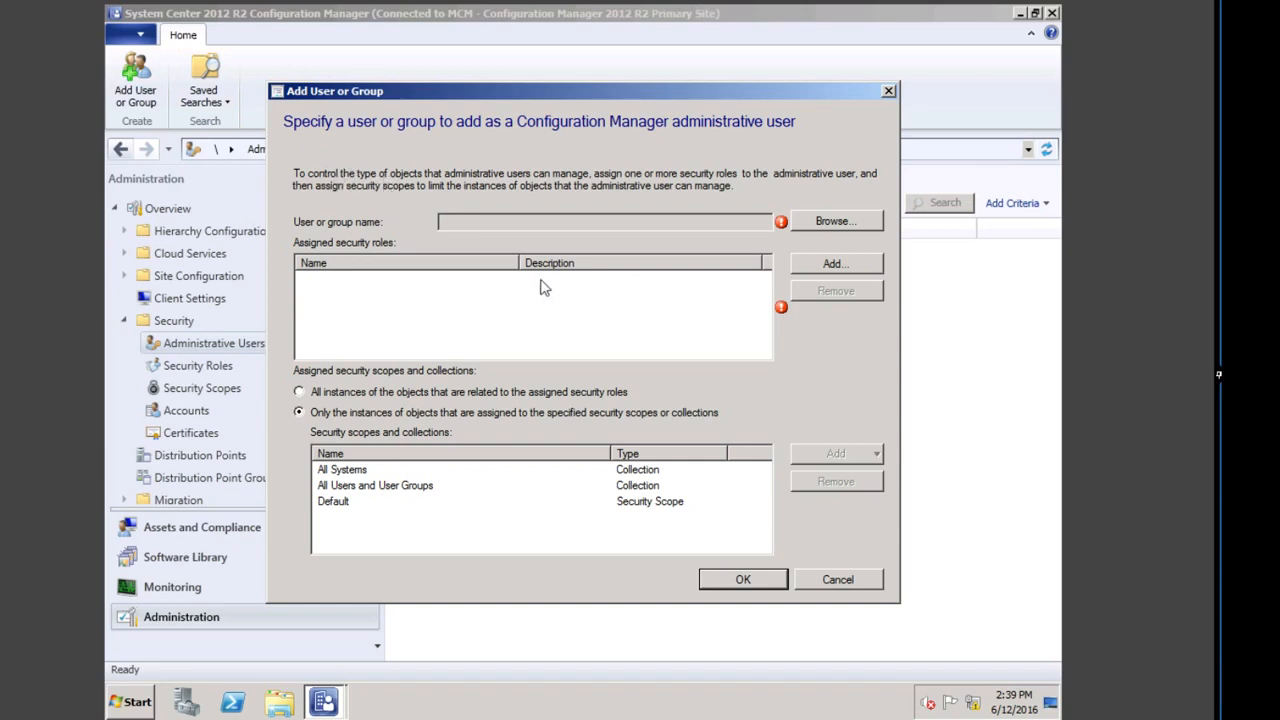
{"action": "left_click", "coordinate": [828, 222]}
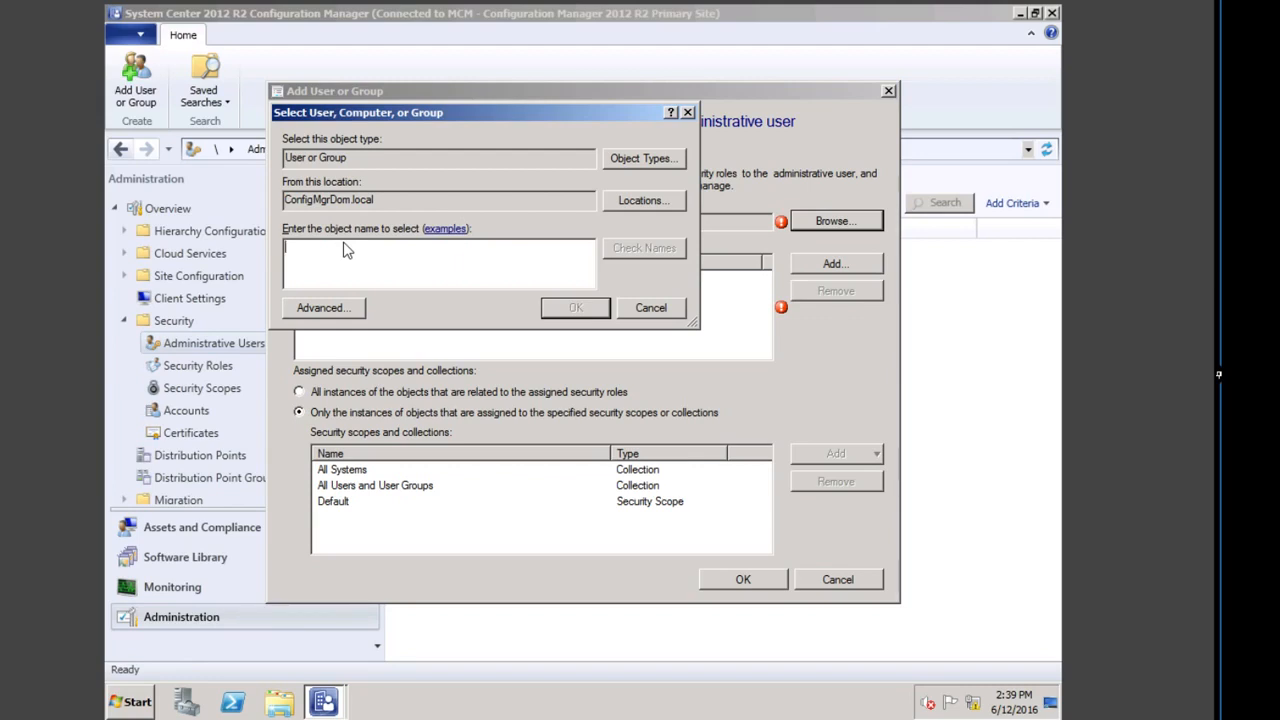
{"action": "type", "text": "desk"}
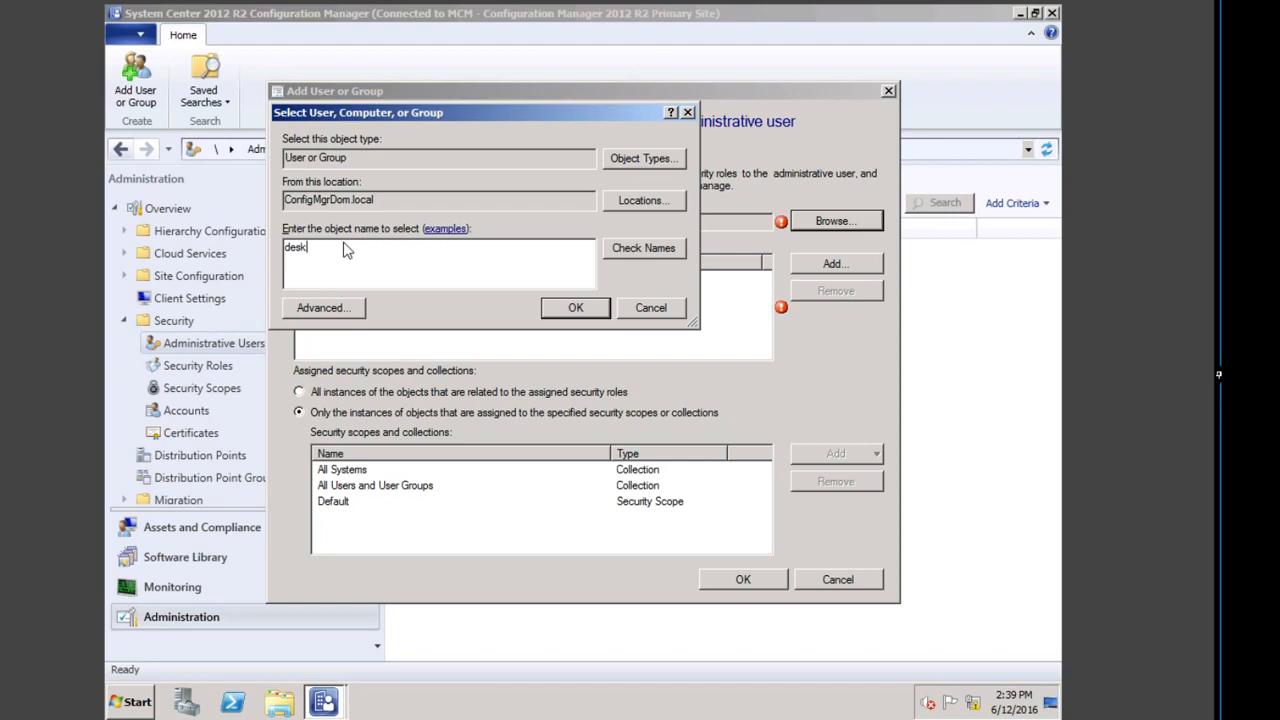
{"action": "left_click", "coordinate": [622, 248]}
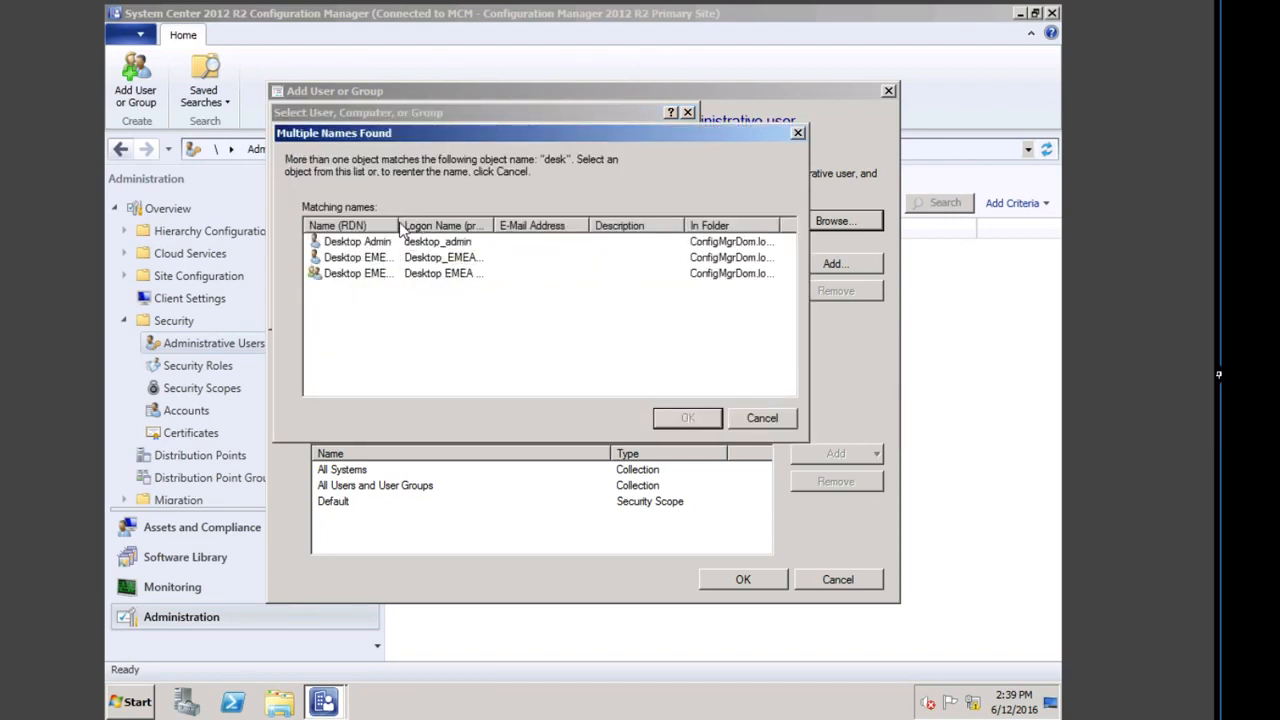
{"action": "left_click_drag", "start_coordinate": [400, 228], "coordinate": [430, 228]}
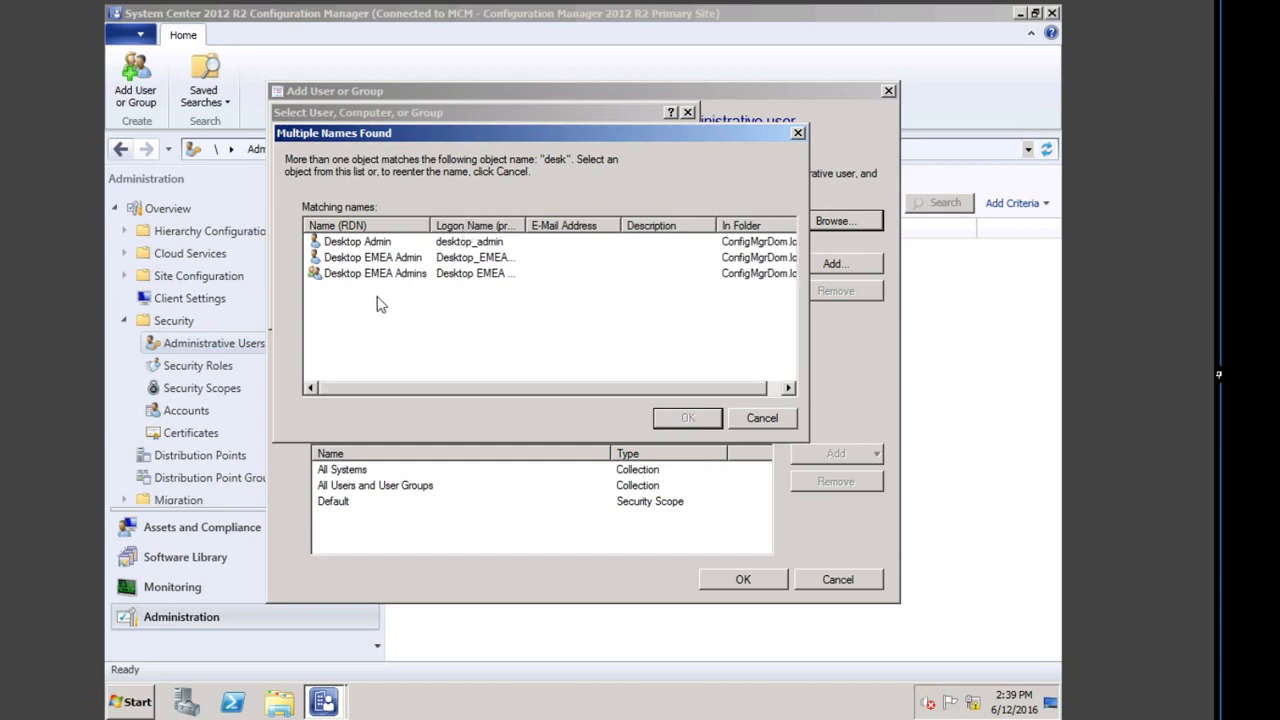
{"action": "double_click", "coordinate": [338, 276]}
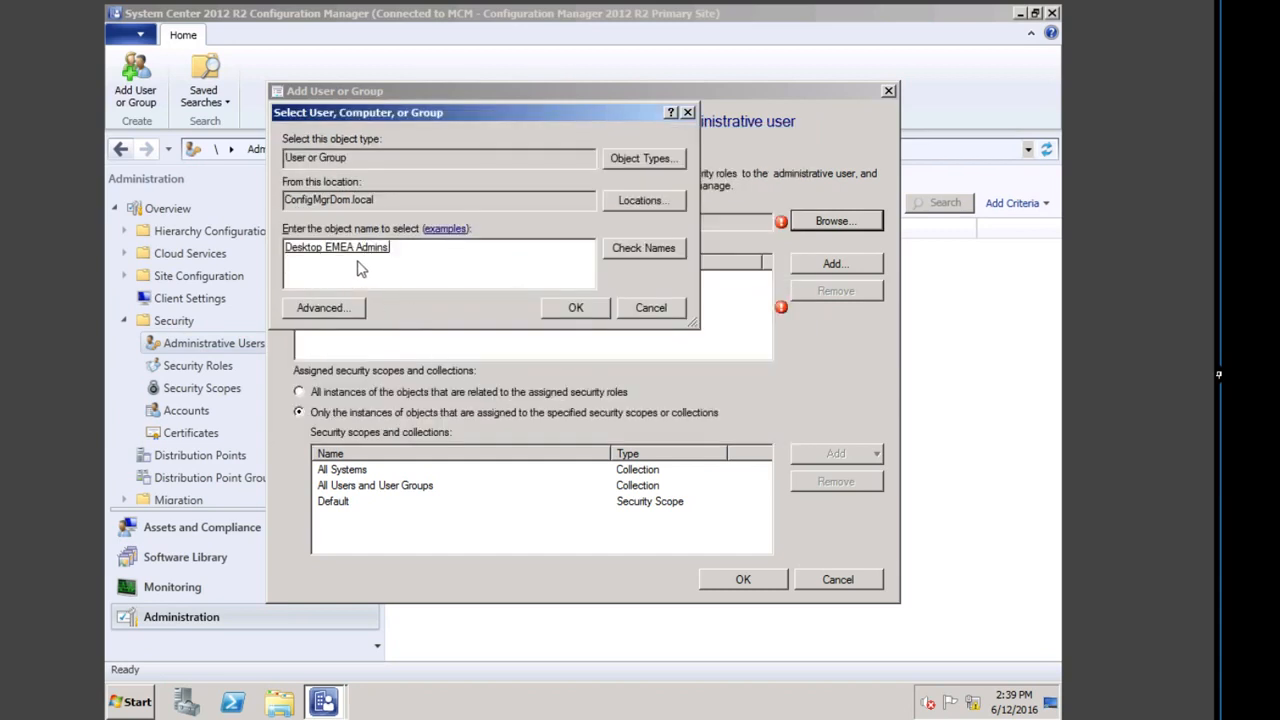
{"action": "left_click", "coordinate": [572, 307]}
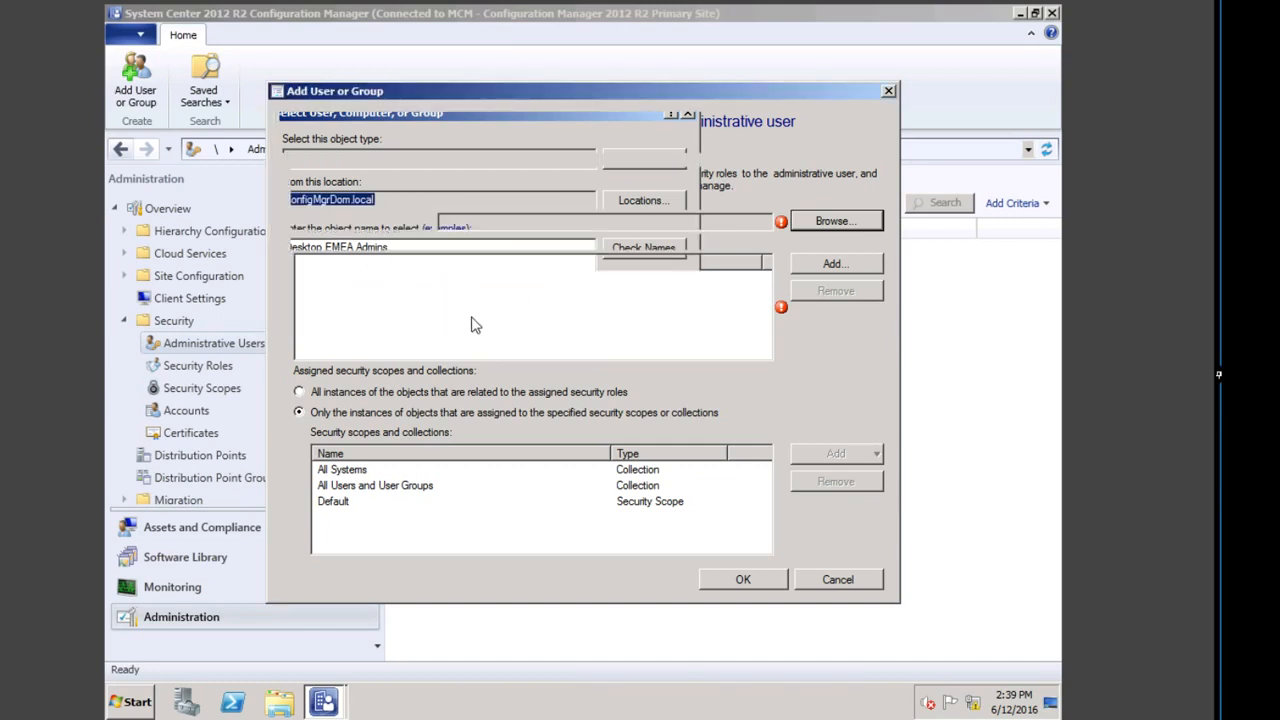
Step: Assign the Application Administrator security role to Desktop EMEA Admins
{"action": "left_click", "coordinate": [817, 263]}
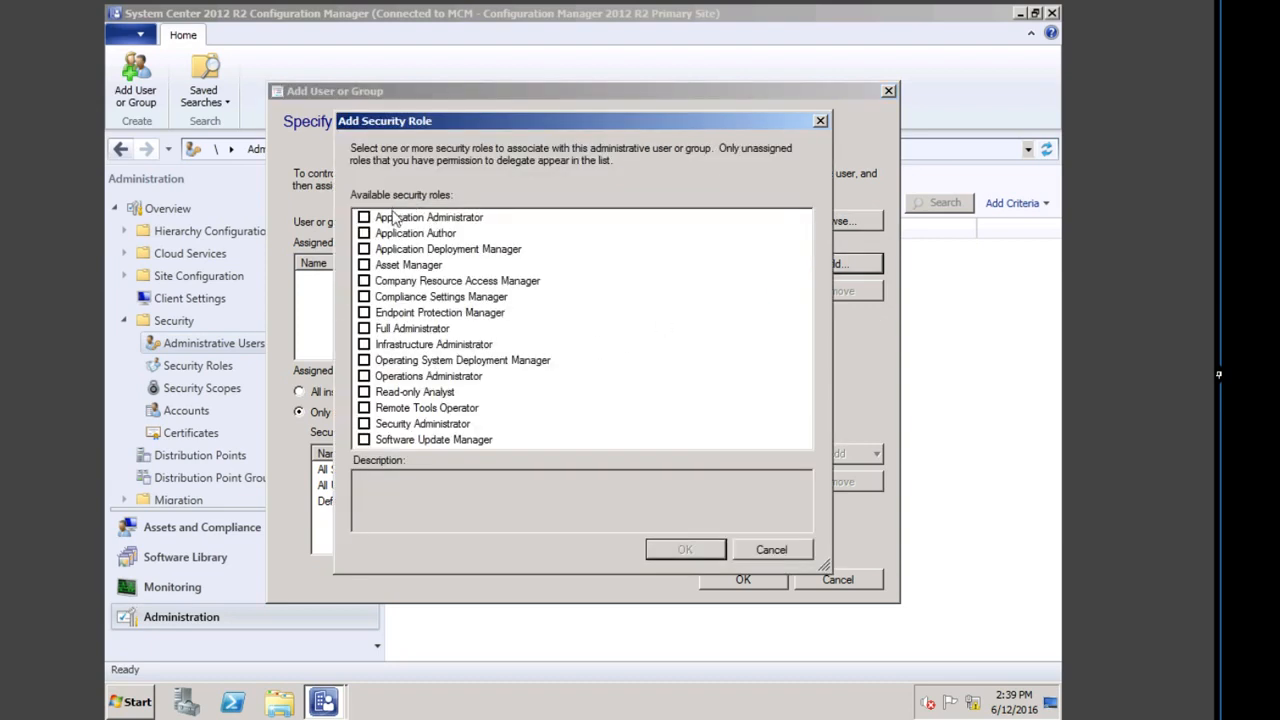
{"action": "left_click", "coordinate": [365, 218]}
{"action": "left_click", "coordinate": [683, 550]}
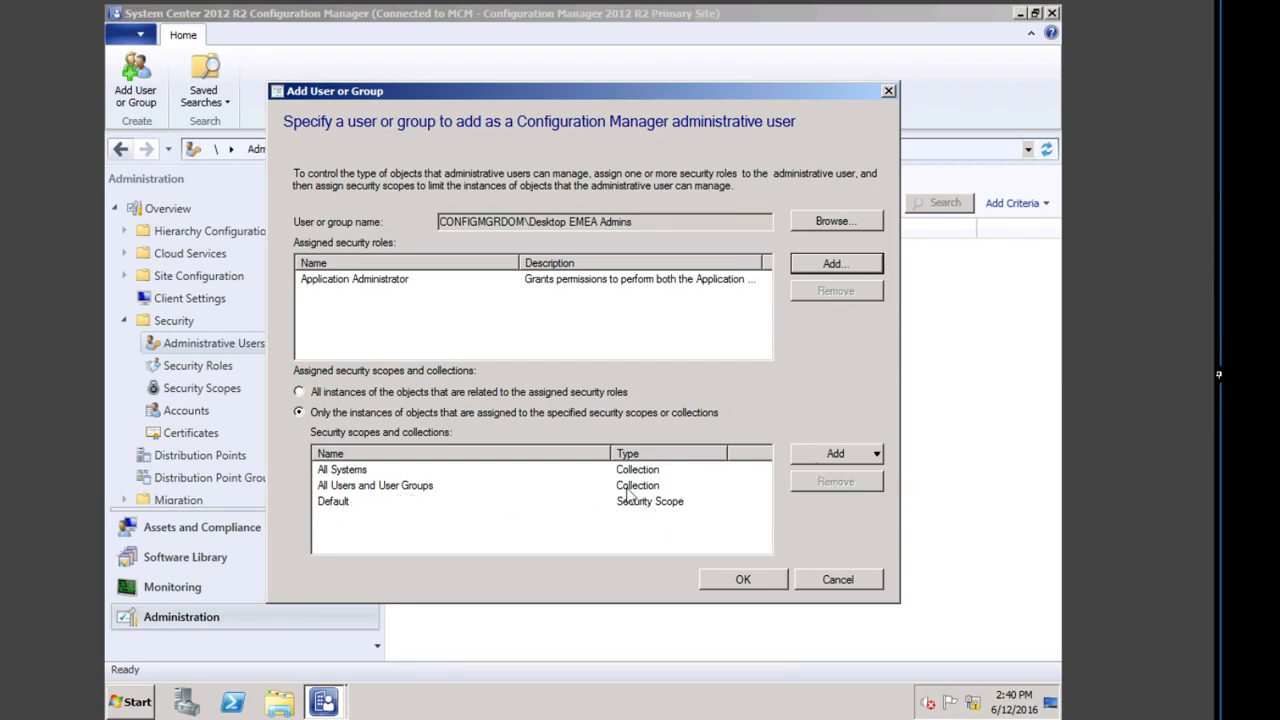
Step: Remove All Systems, All Users and User Groups, and Default from the assigned scopes
{"action": "left_click", "coordinate": [360, 471]}
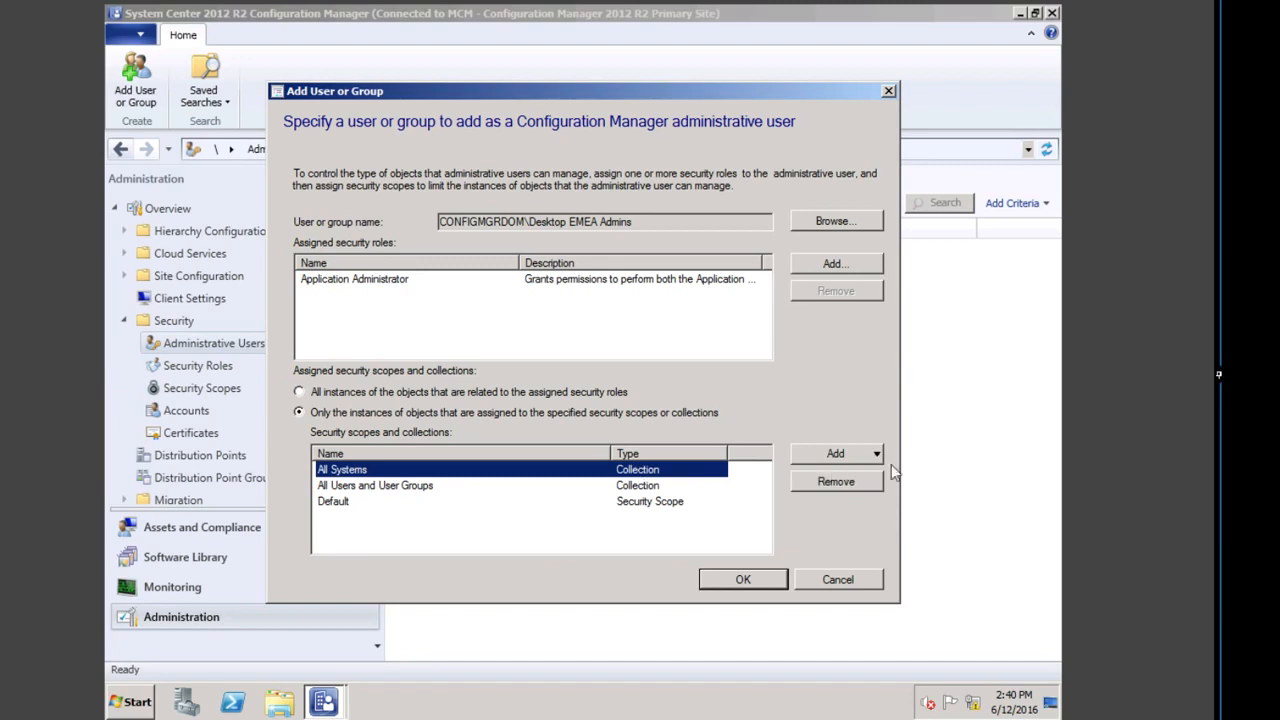
{"action": "left_click", "coordinate": [859, 485]}
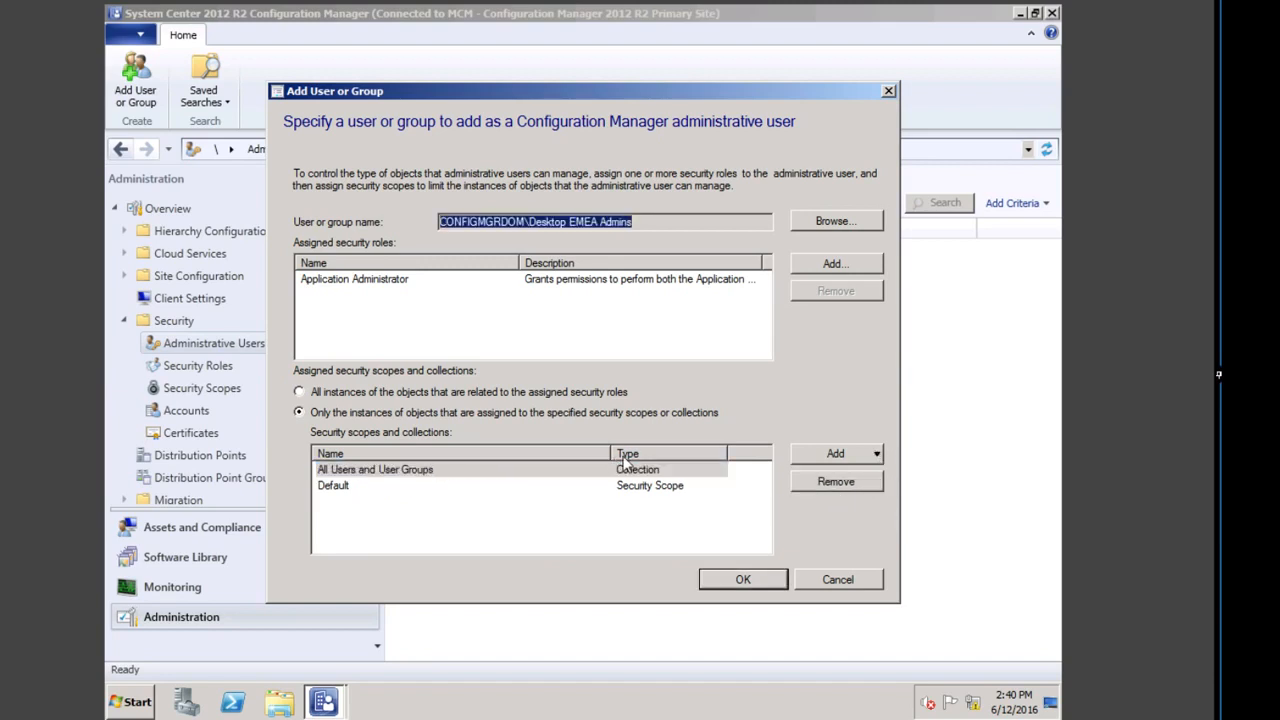
{"action": "left_click", "coordinate": [724, 473]}
{"action": "left_click", "coordinate": [814, 486]}
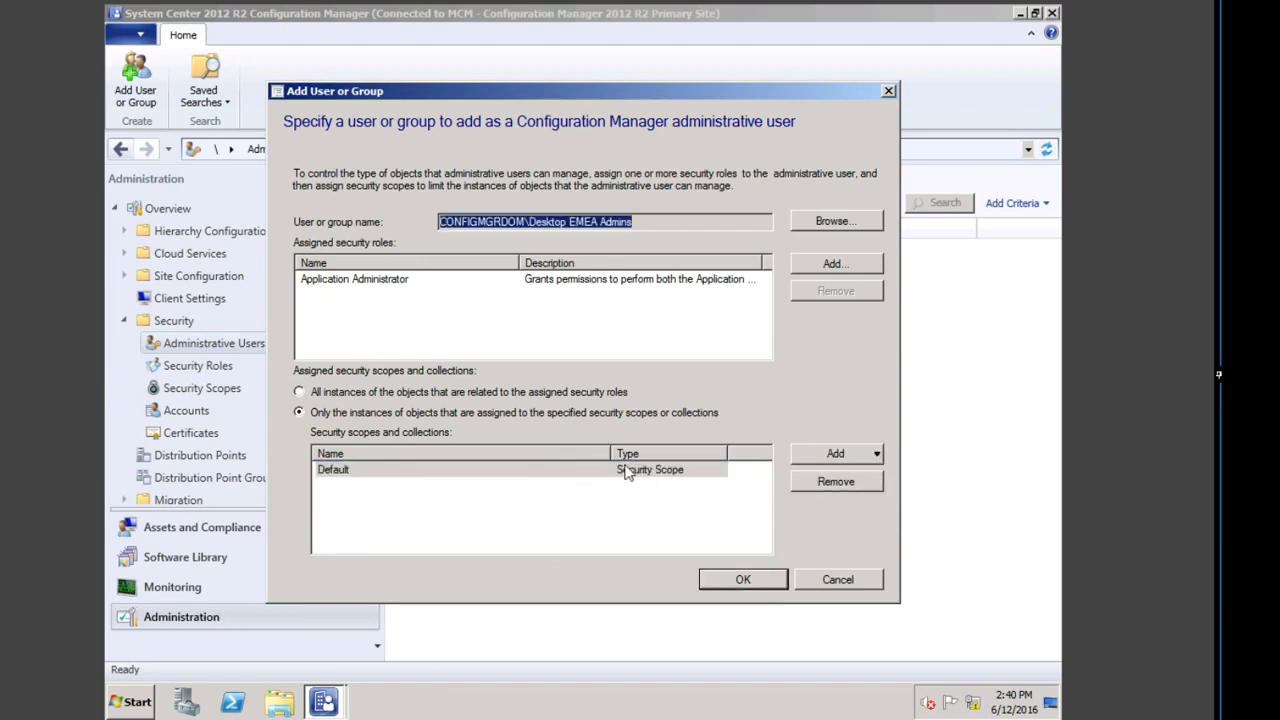
{"action": "left_click", "coordinate": [611, 472]}
{"action": "left_click", "coordinate": [832, 481]}
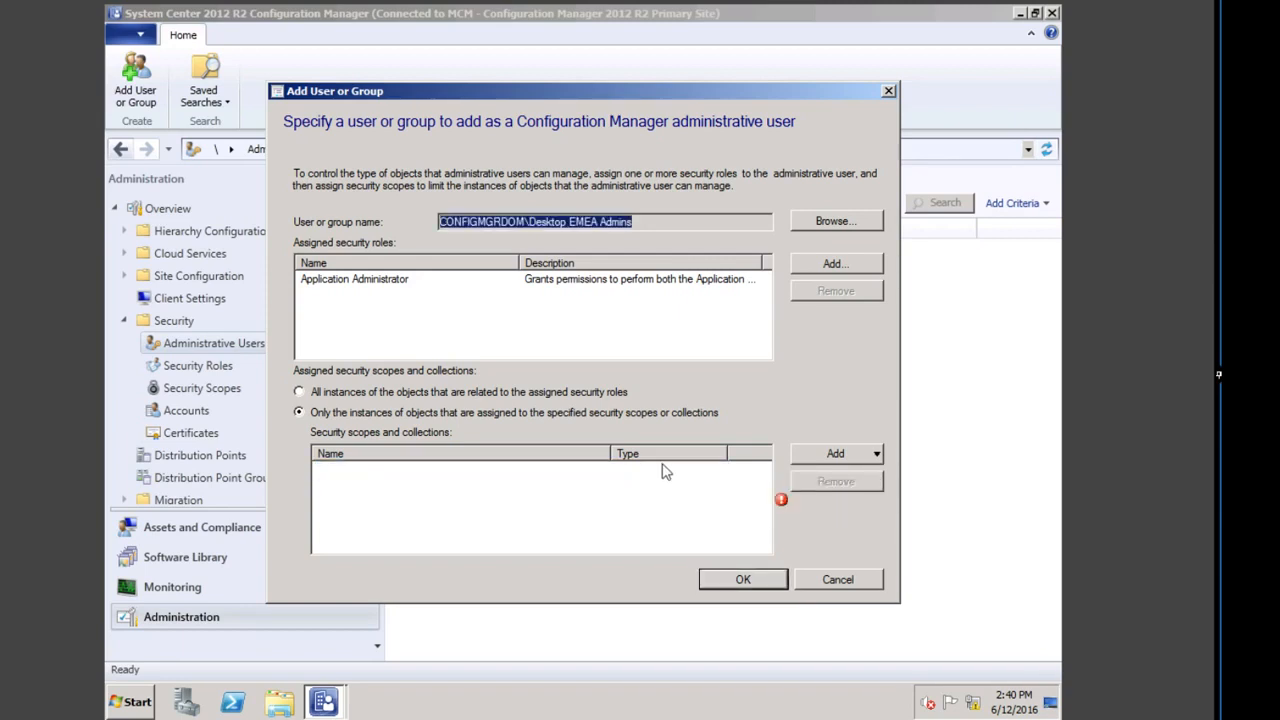
Step: Add the EMEA Desktop Admin security scope
{"action": "left_click", "coordinate": [876, 454]}
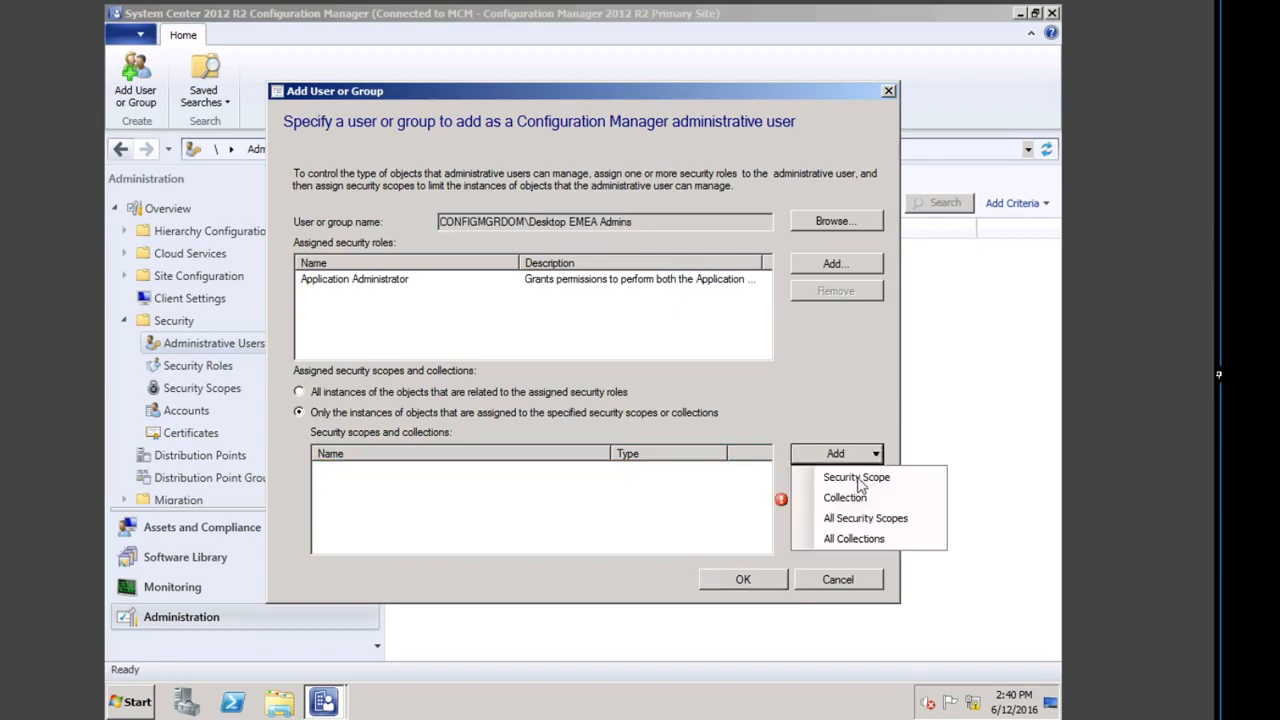
{"action": "left_click", "coordinate": [868, 474]}
{"action": "left_click", "coordinate": [385, 264]}
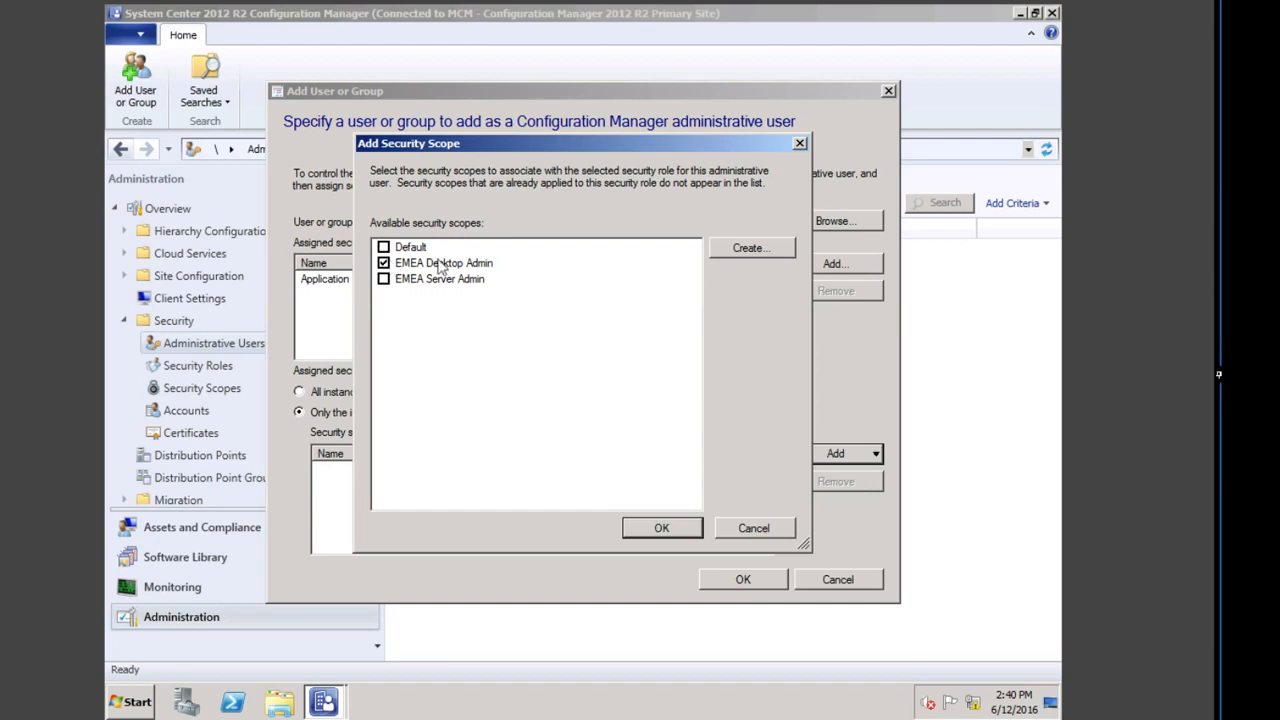
{"action": "left_click", "coordinate": [647, 526]}
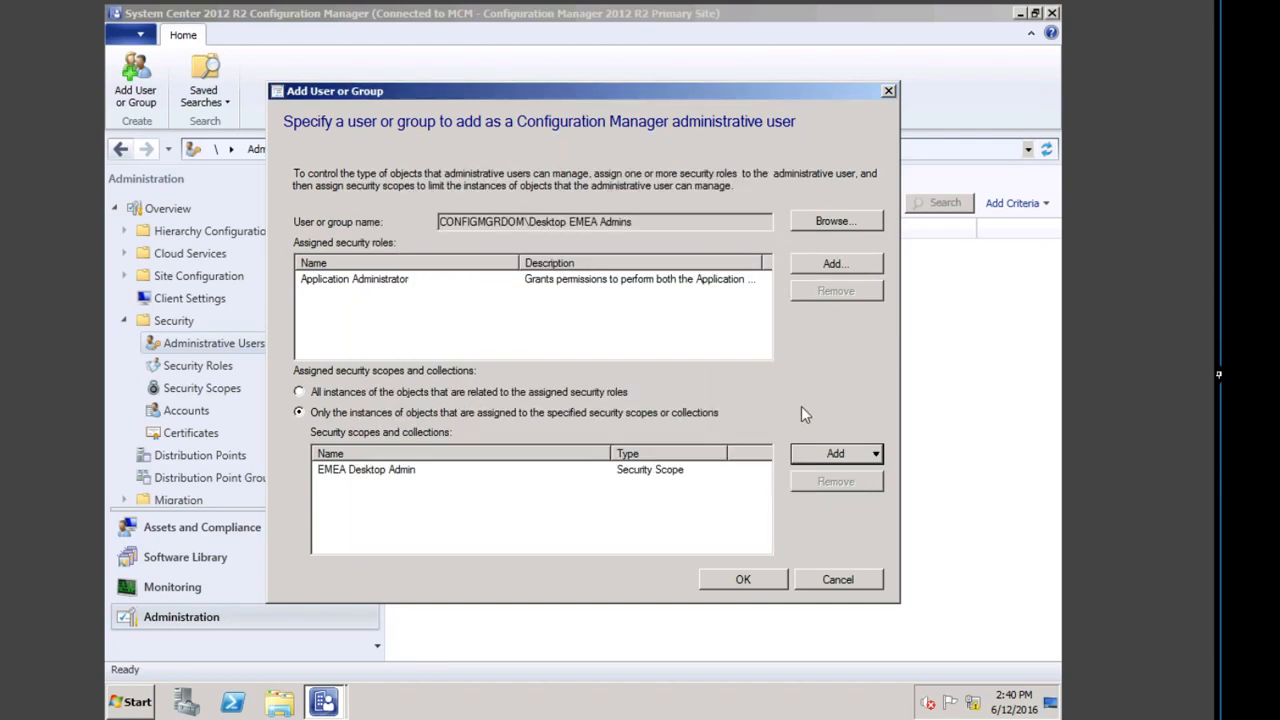
Step: Add the EMEA pilot PC and laptops device collection and finish adding the group
{"action": "left_click", "coordinate": [847, 458]}
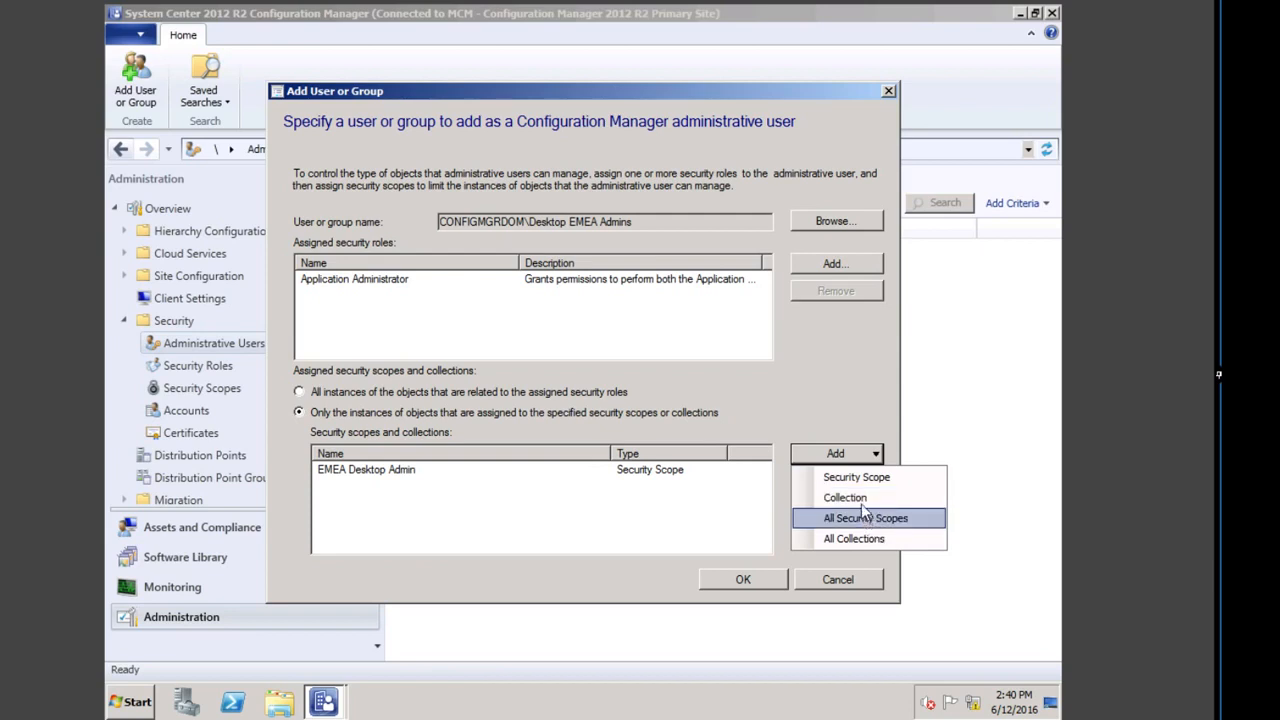
{"action": "left_click", "coordinate": [860, 505]}
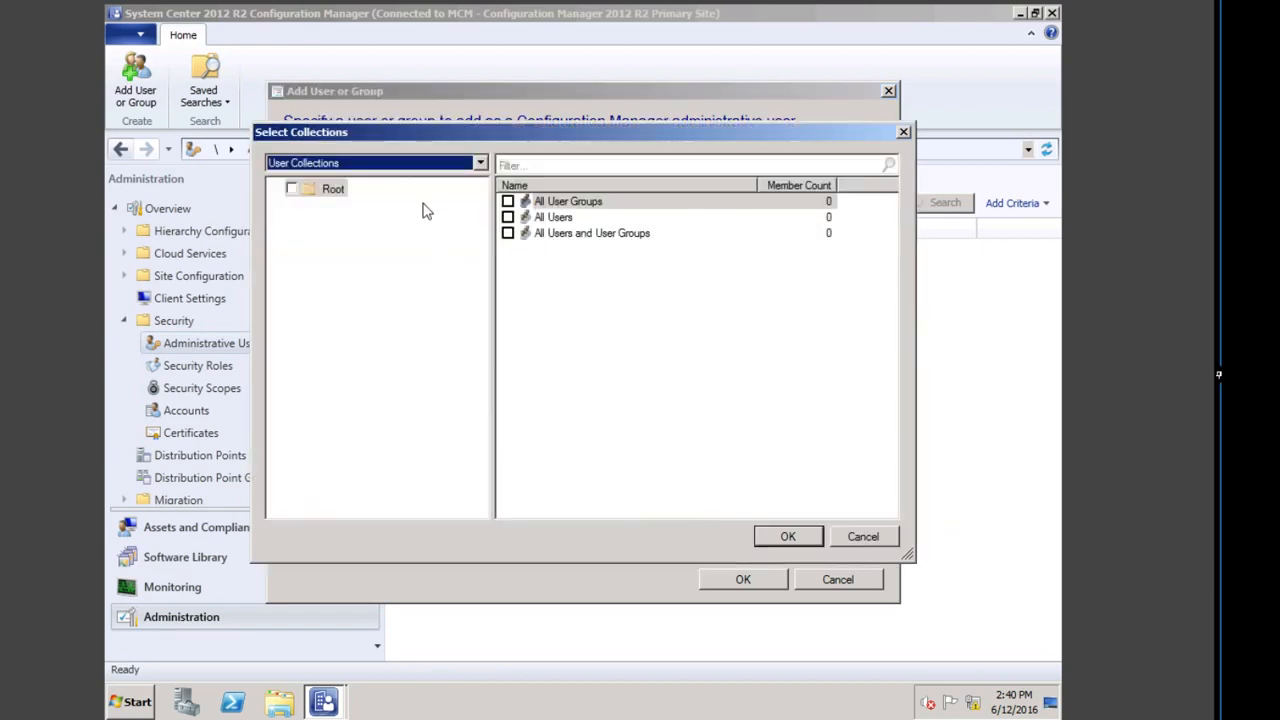
{"action": "left_click", "coordinate": [428, 164]}
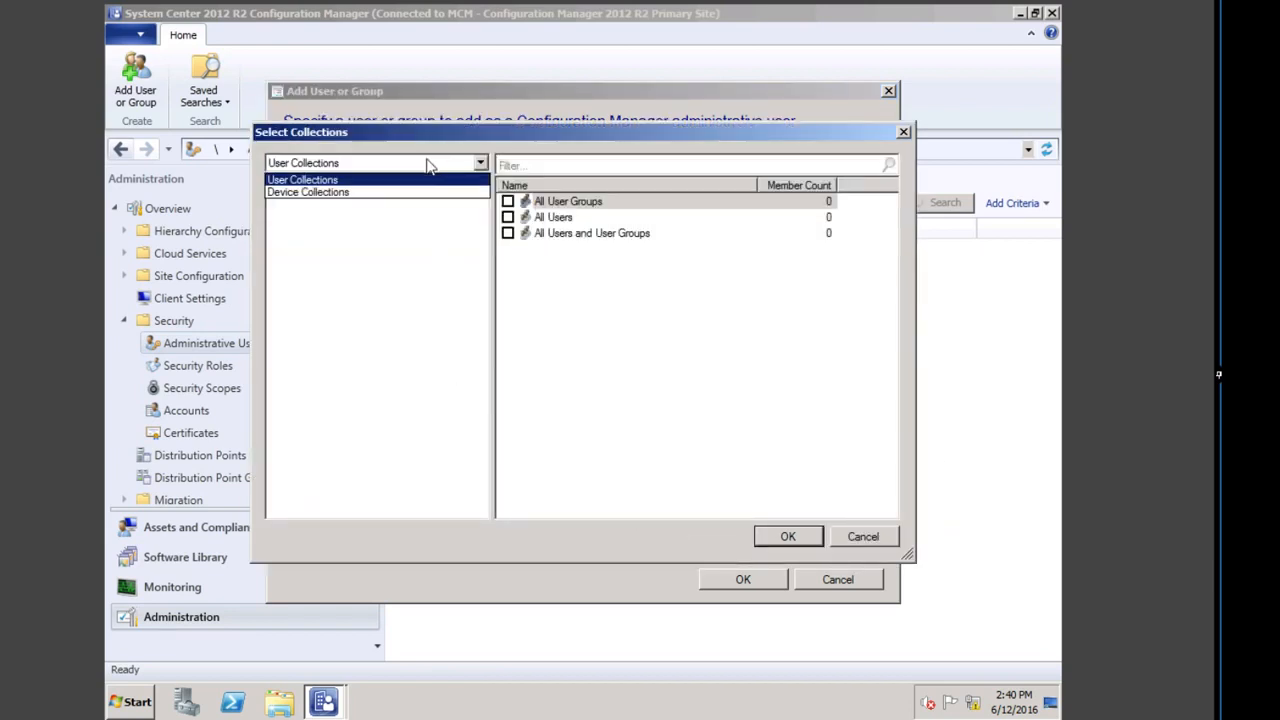
{"action": "left_click", "coordinate": [332, 197]}
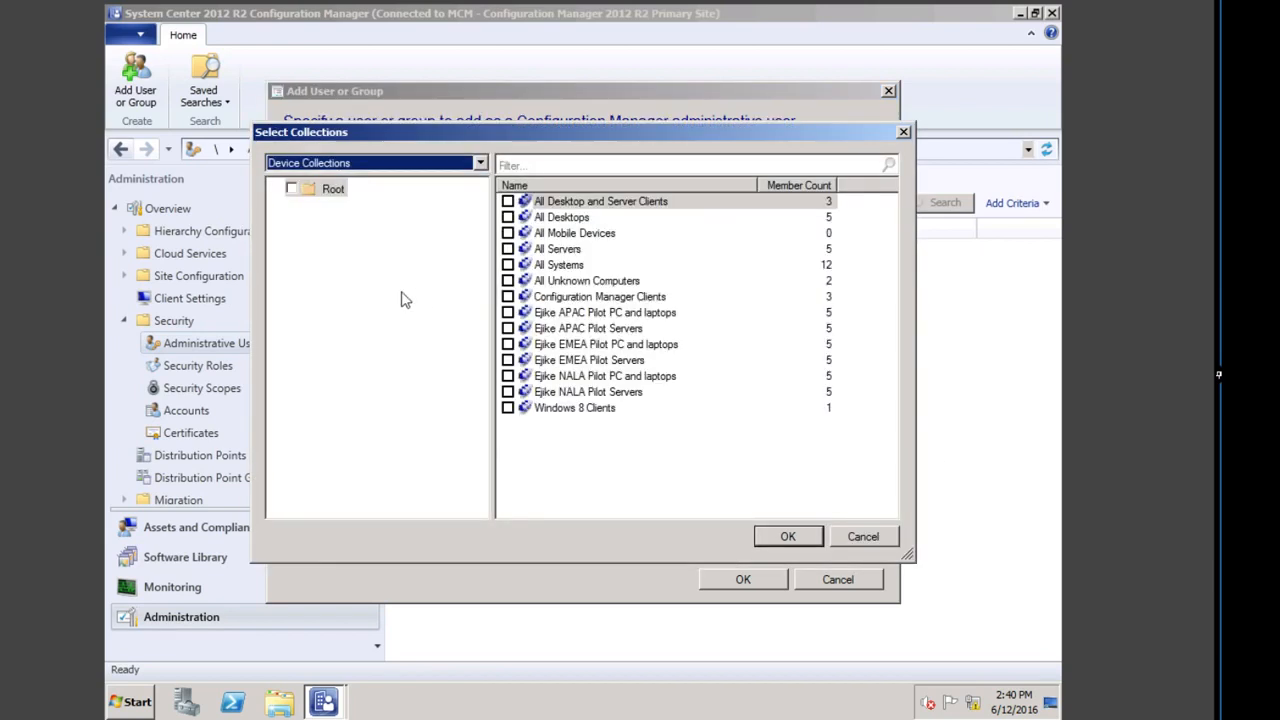
{"action": "left_click", "coordinate": [508, 344]}
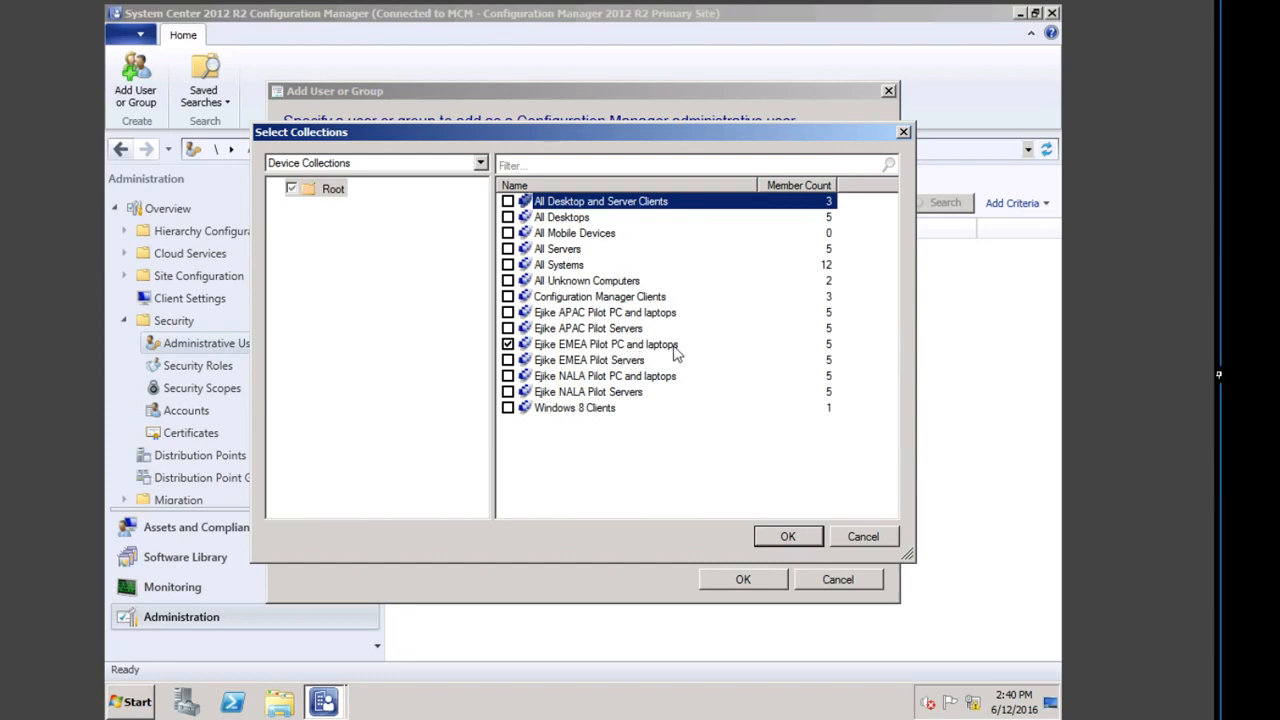
{"action": "left_click", "coordinate": [798, 538]}
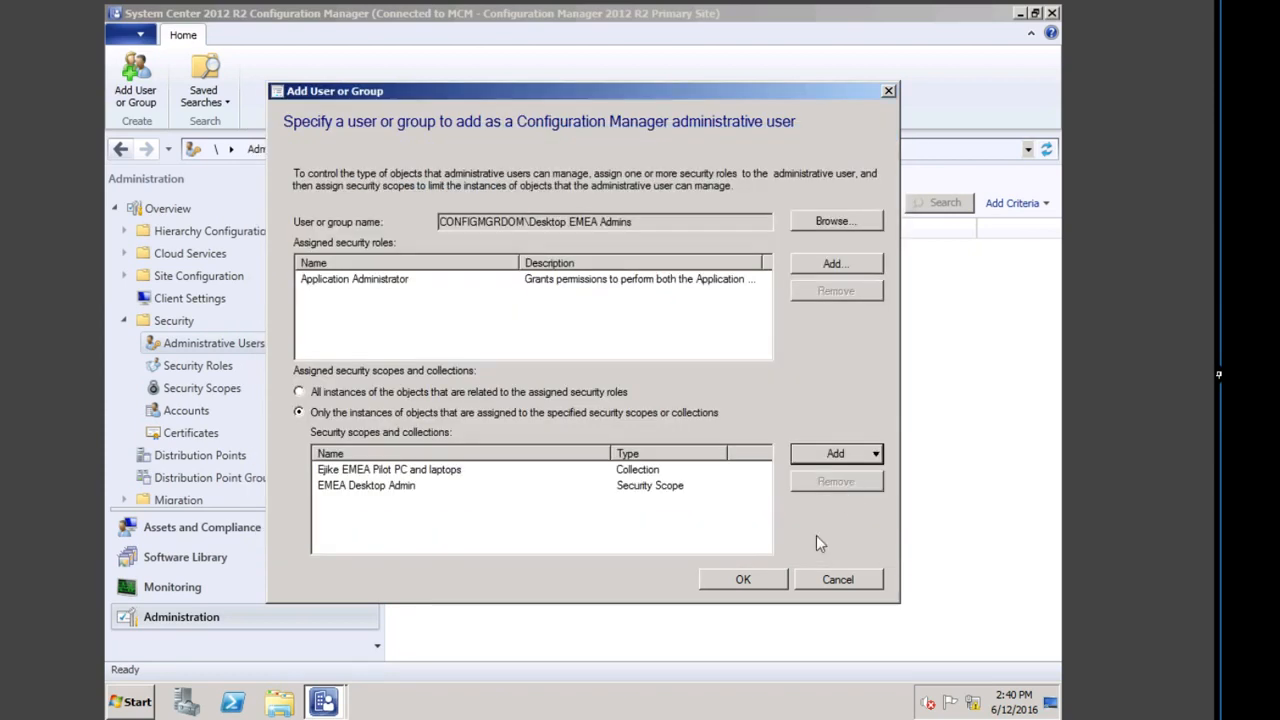
{"action": "left_click", "coordinate": [751, 578]}
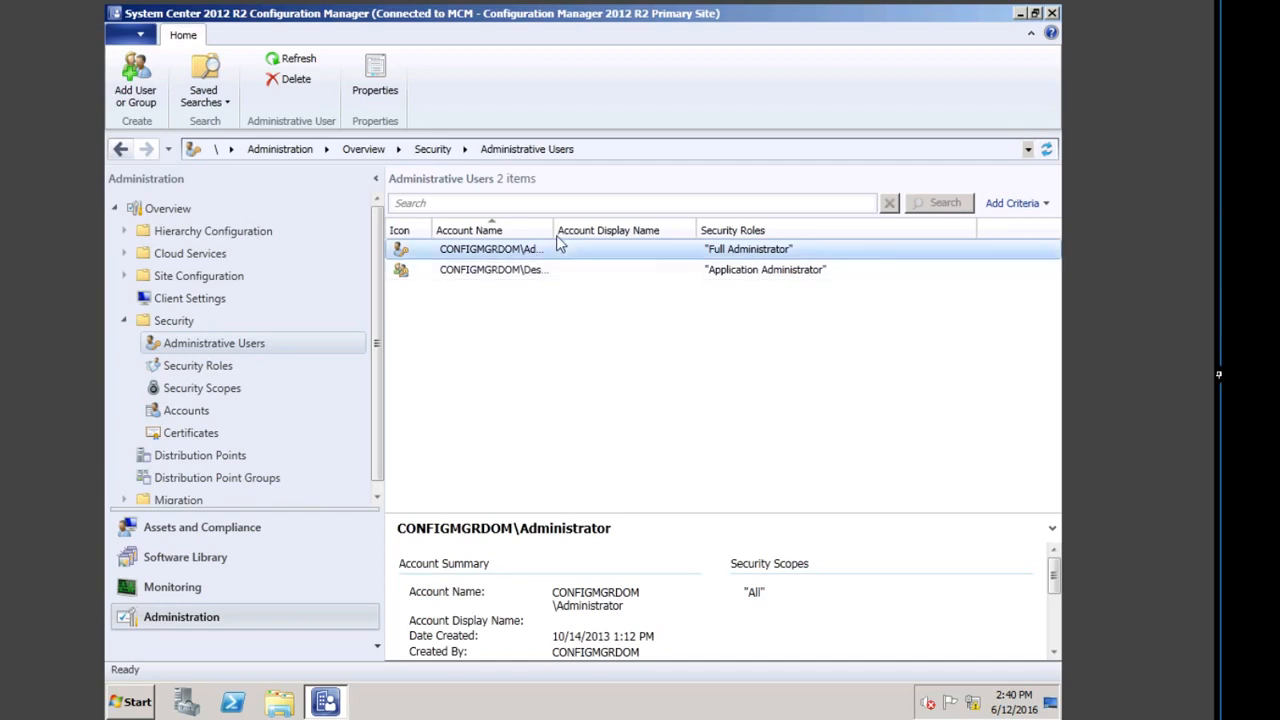
Step: Start adding a user or group, searching 's' and choosing the Server EMEA Admins group
{"action": "left_click_drag", "start_coordinate": [553, 230], "coordinate": [609, 230]}
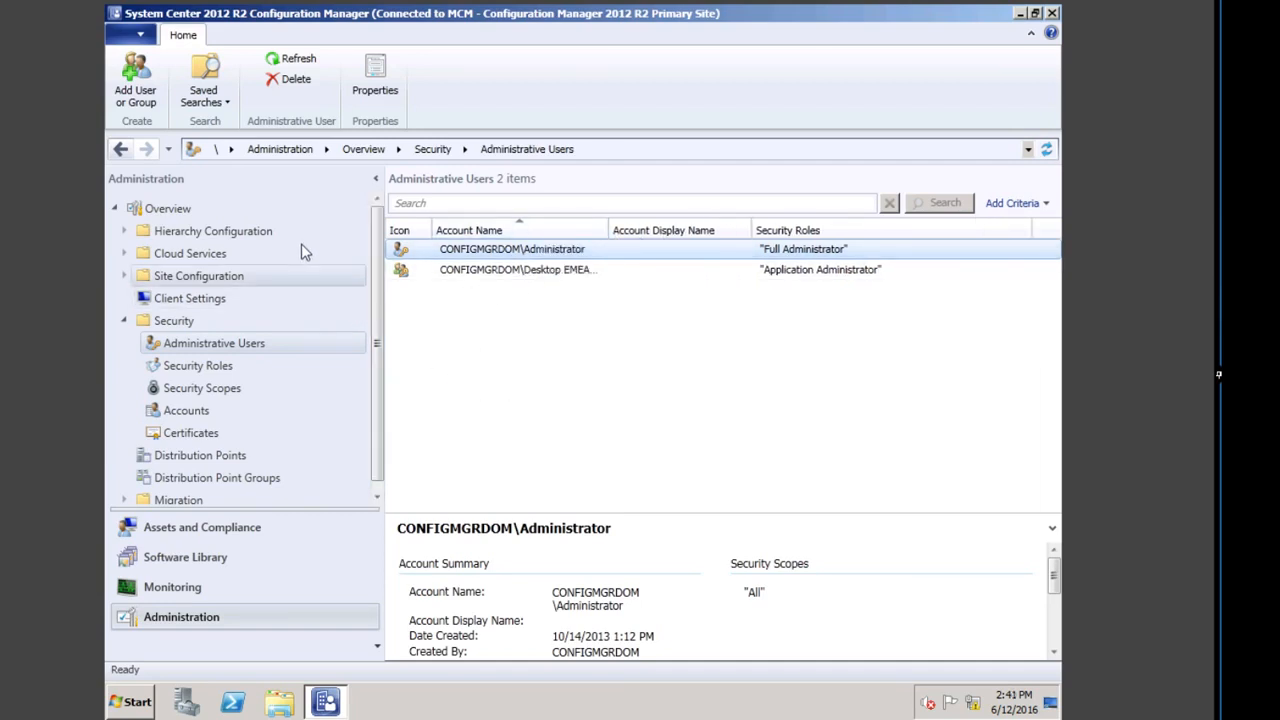
{"action": "left_click", "coordinate": [136, 82]}
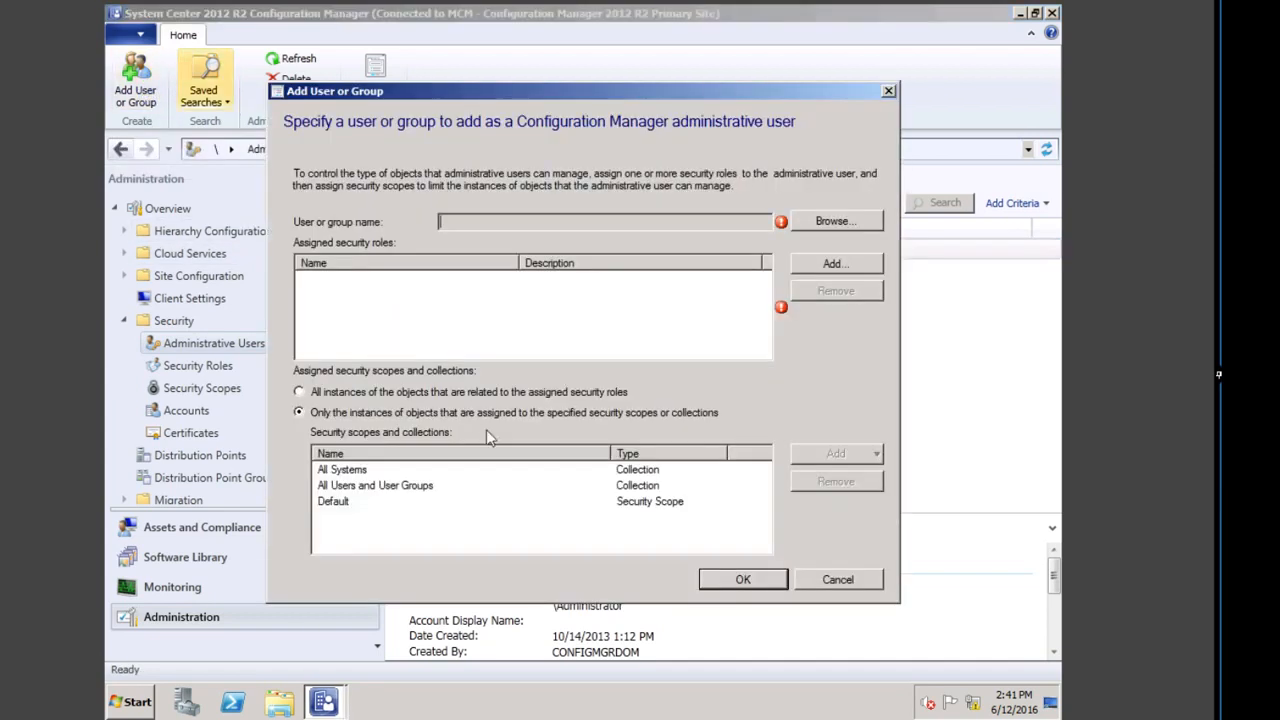
{"action": "left_click", "coordinate": [831, 222]}
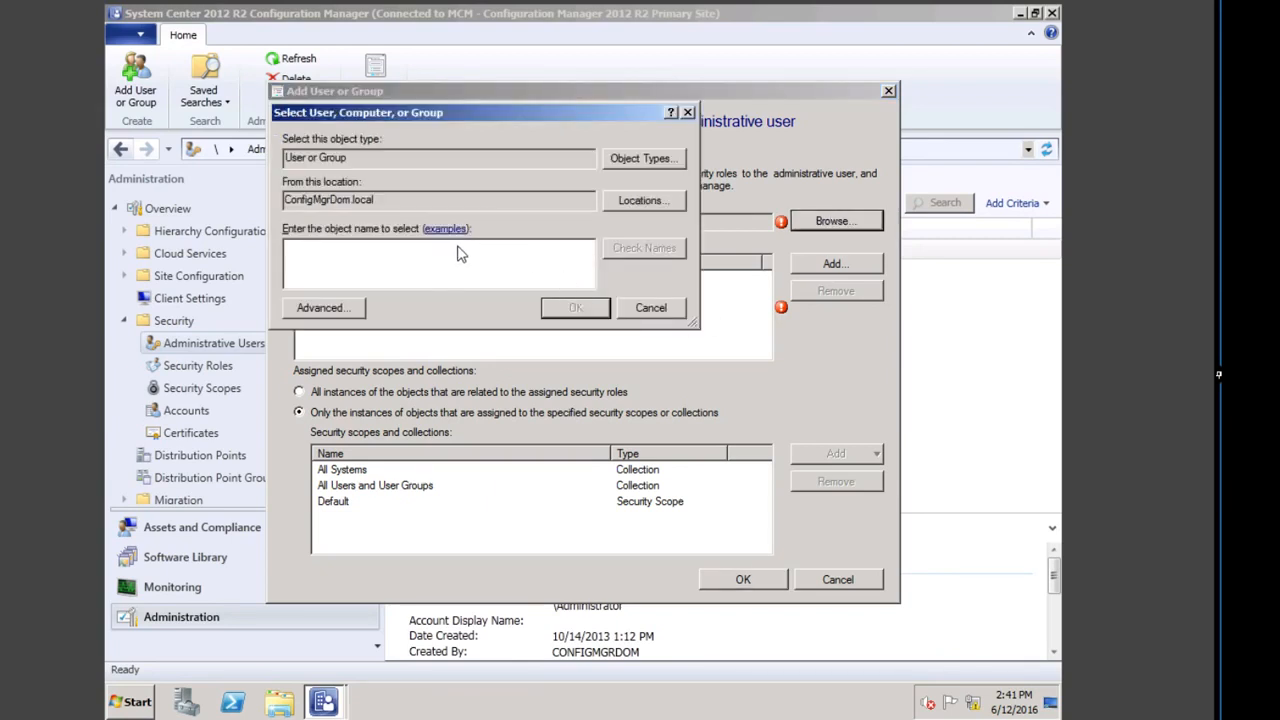
{"action": "type", "text": "server"}
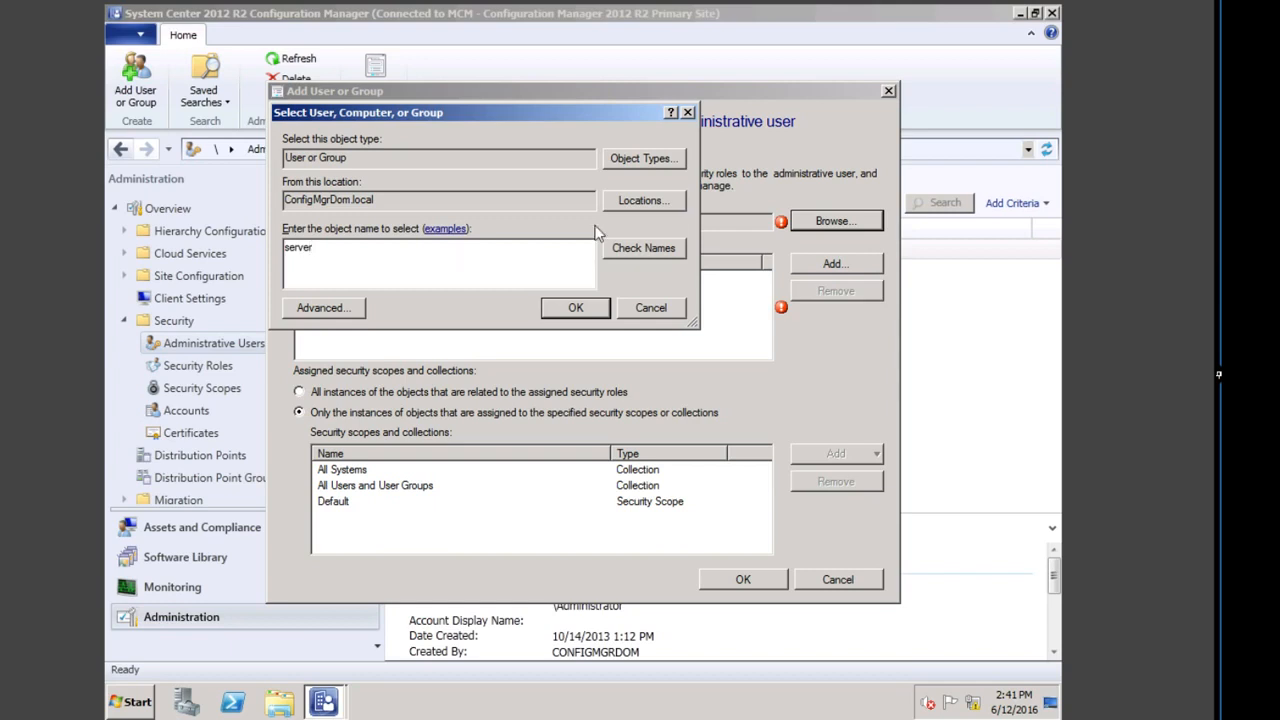
{"action": "left_click", "coordinate": [665, 249]}
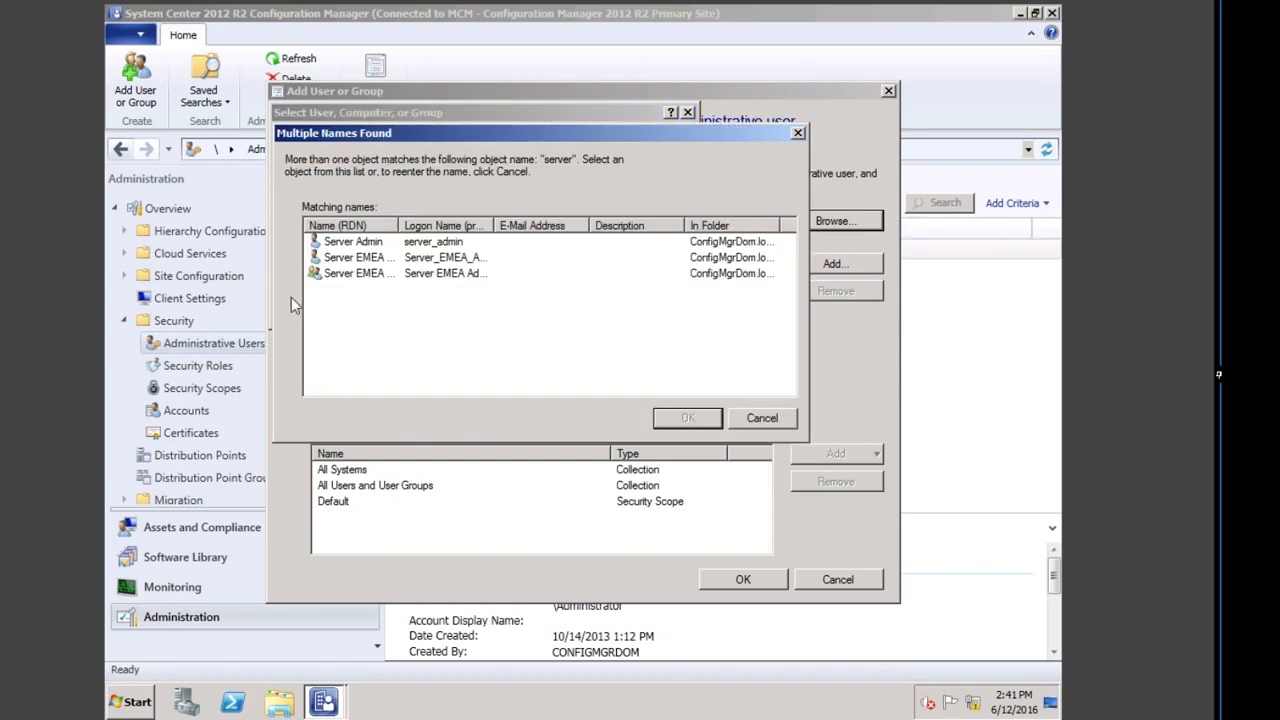
{"action": "left_click_drag", "start_coordinate": [398, 232], "coordinate": [422, 232]}
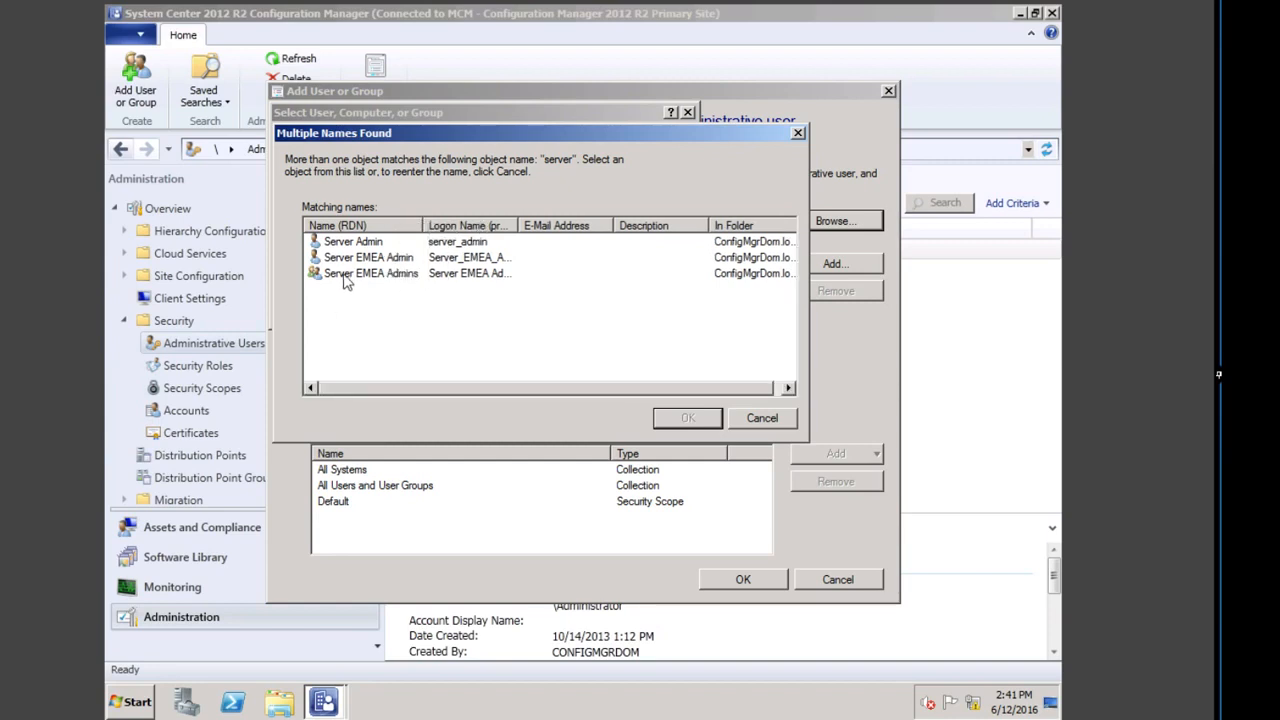
{"action": "double_click", "coordinate": [345, 275]}
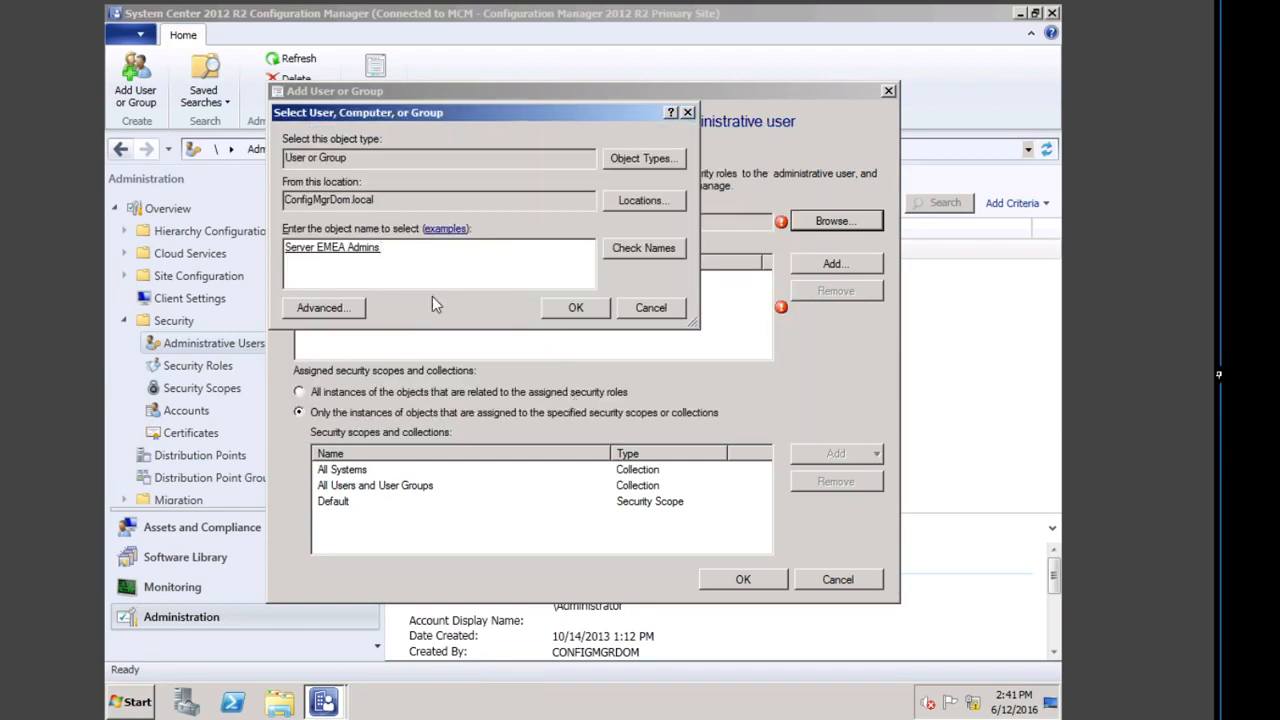
{"action": "left_click", "coordinate": [575, 308]}
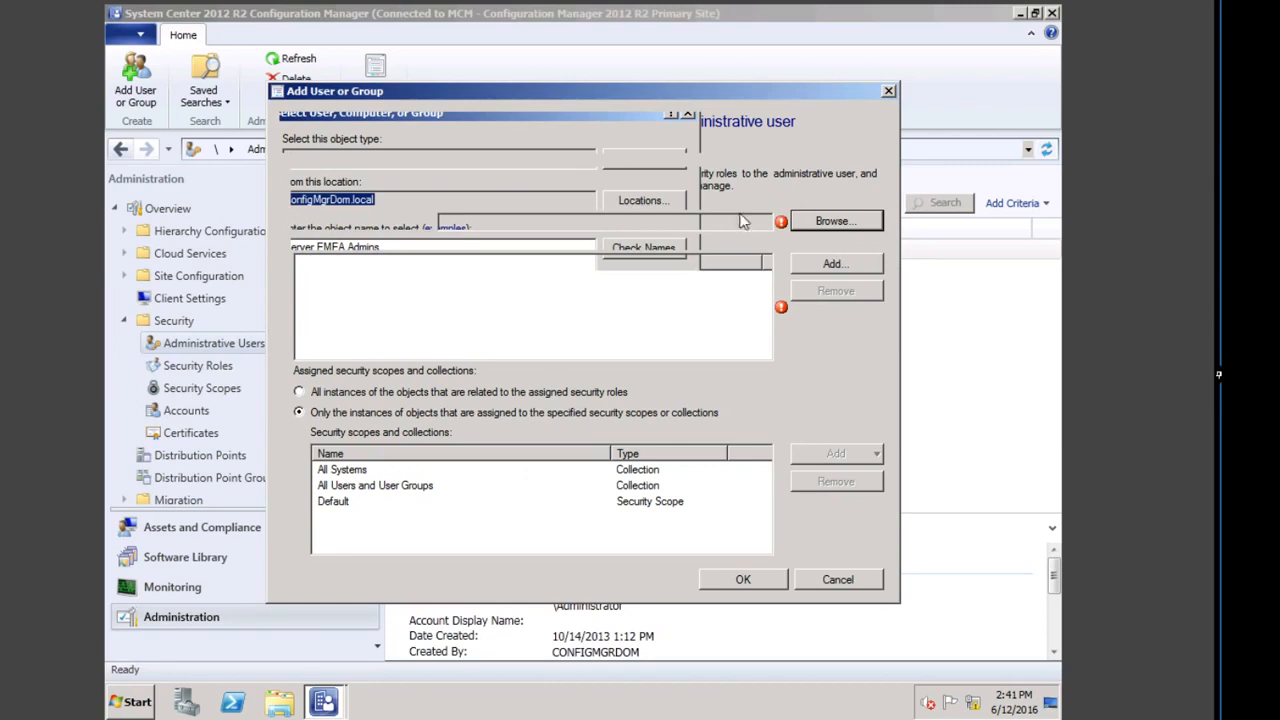
Step: Give it the Application Administrator role and remove All Systems, All Users and User Groups, and Default
{"action": "left_click", "coordinate": [822, 266]}
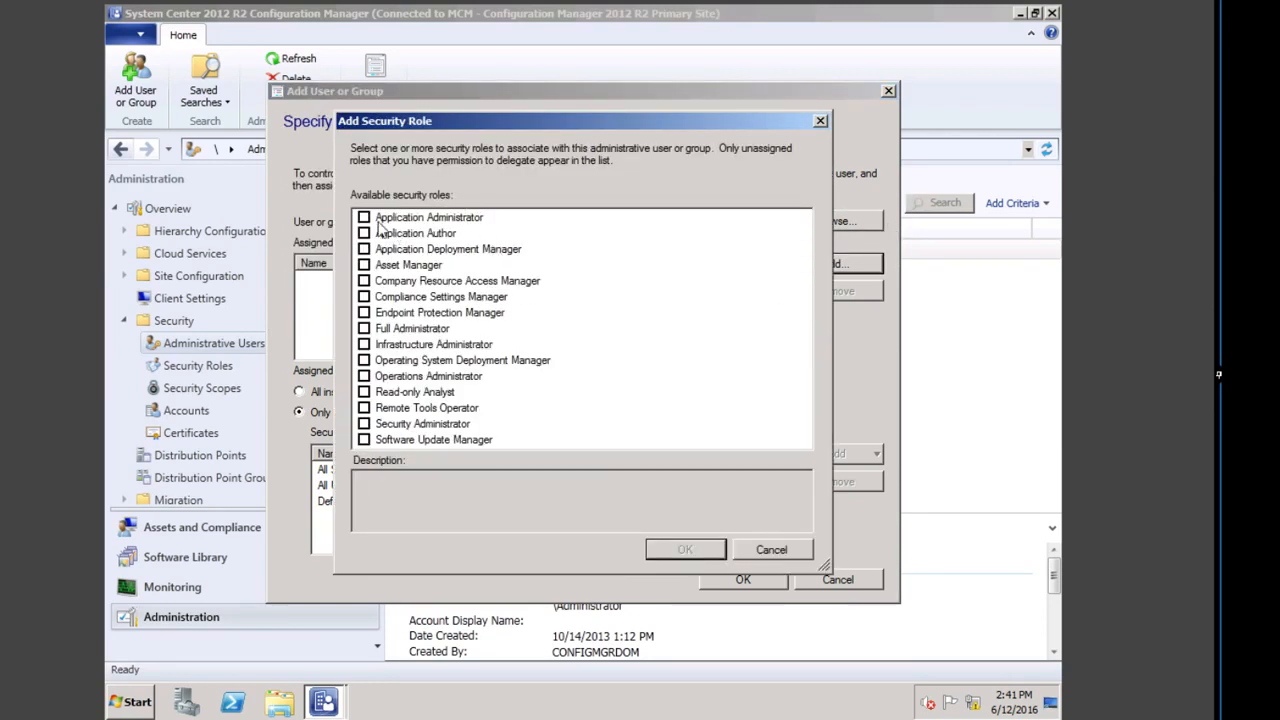
{"action": "left_click", "coordinate": [364, 218]}
{"action": "left_click", "coordinate": [688, 549]}
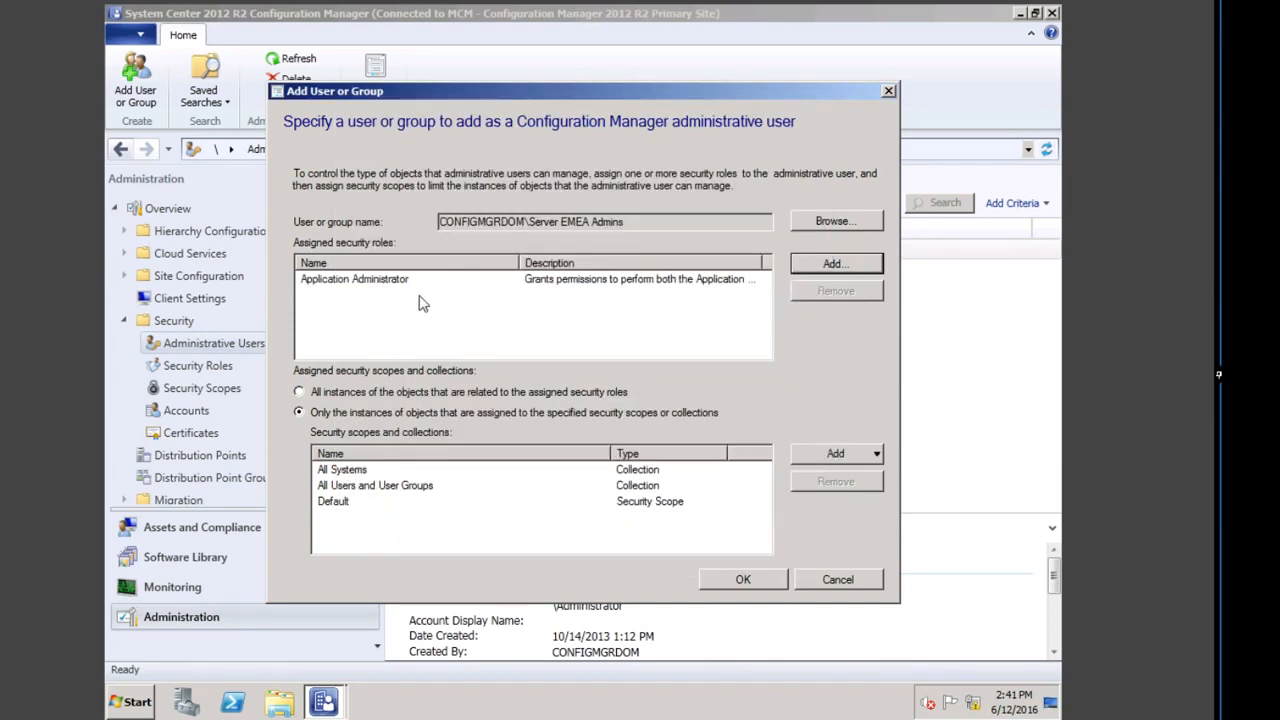
{"action": "left_click", "coordinate": [342, 472]}
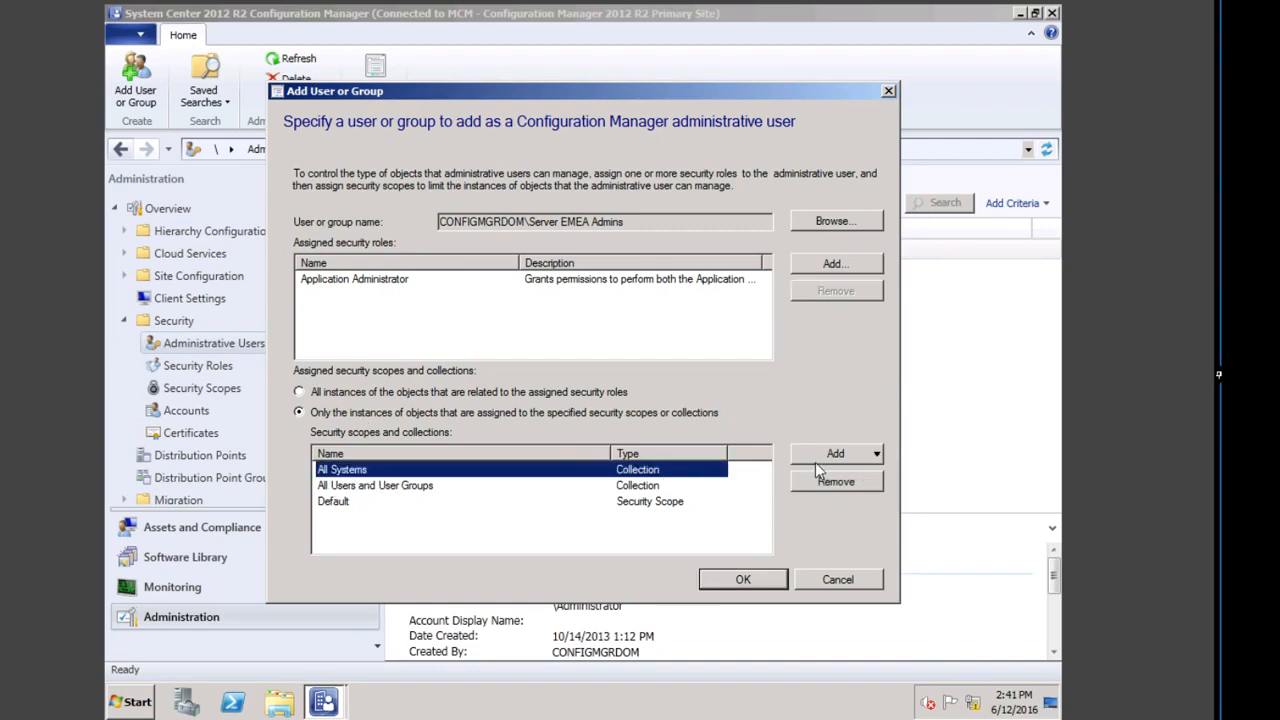
{"action": "left_click", "coordinate": [833, 485]}
{"action": "left_click", "coordinate": [830, 485]}
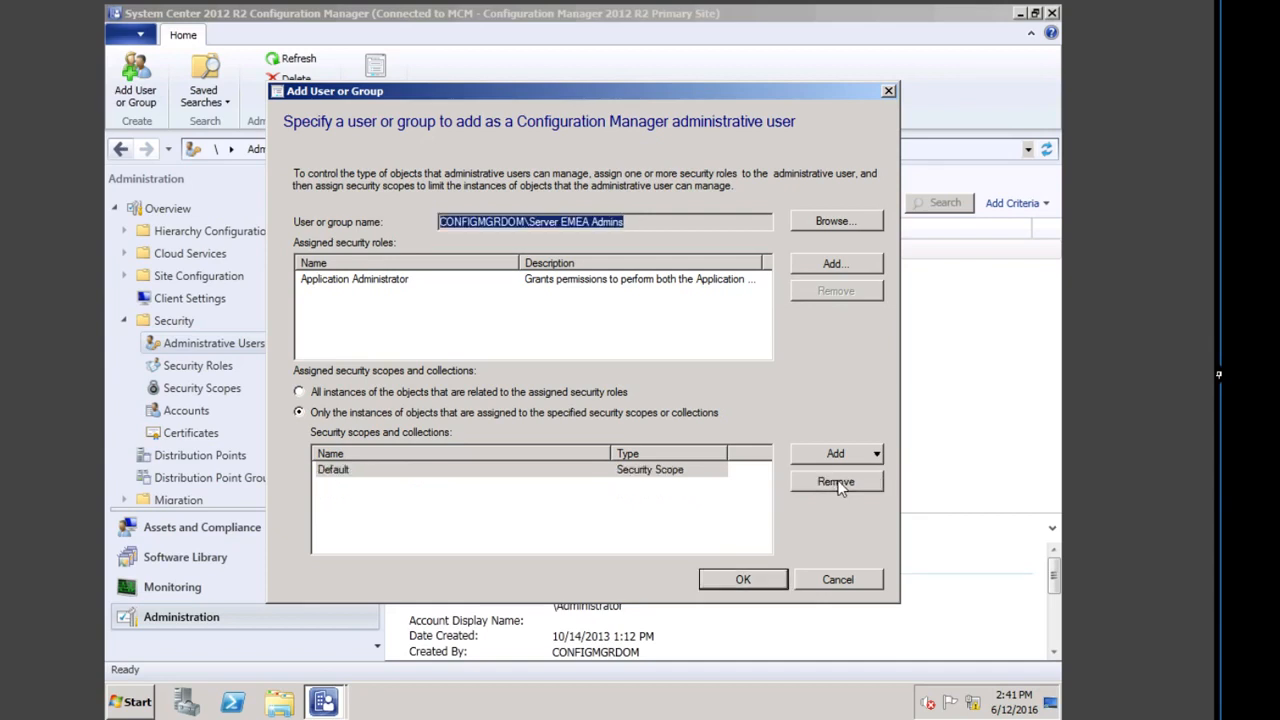
{"action": "left_click", "coordinate": [840, 487]}
Step: Add the EMEA Server Admin security scope
{"action": "left_click", "coordinate": [876, 457]}
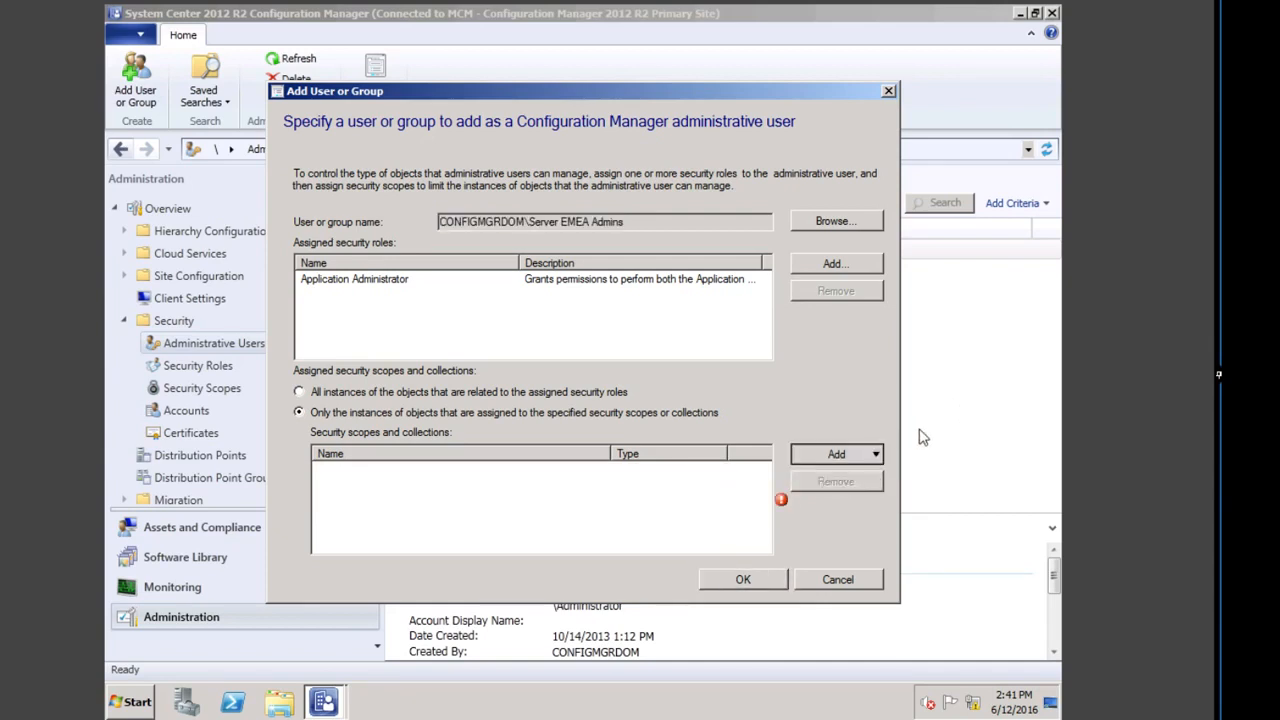
{"action": "left_click", "coordinate": [918, 481]}
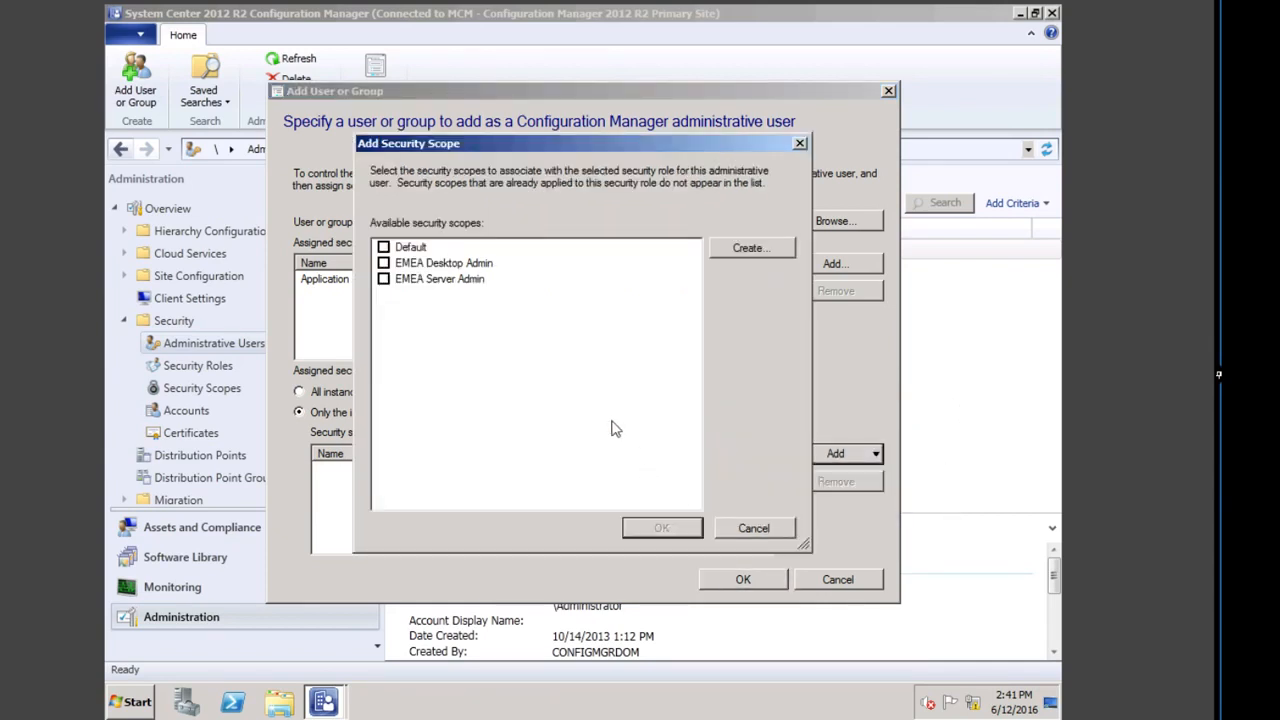
{"action": "left_click", "coordinate": [383, 279]}
{"action": "left_click", "coordinate": [662, 527]}
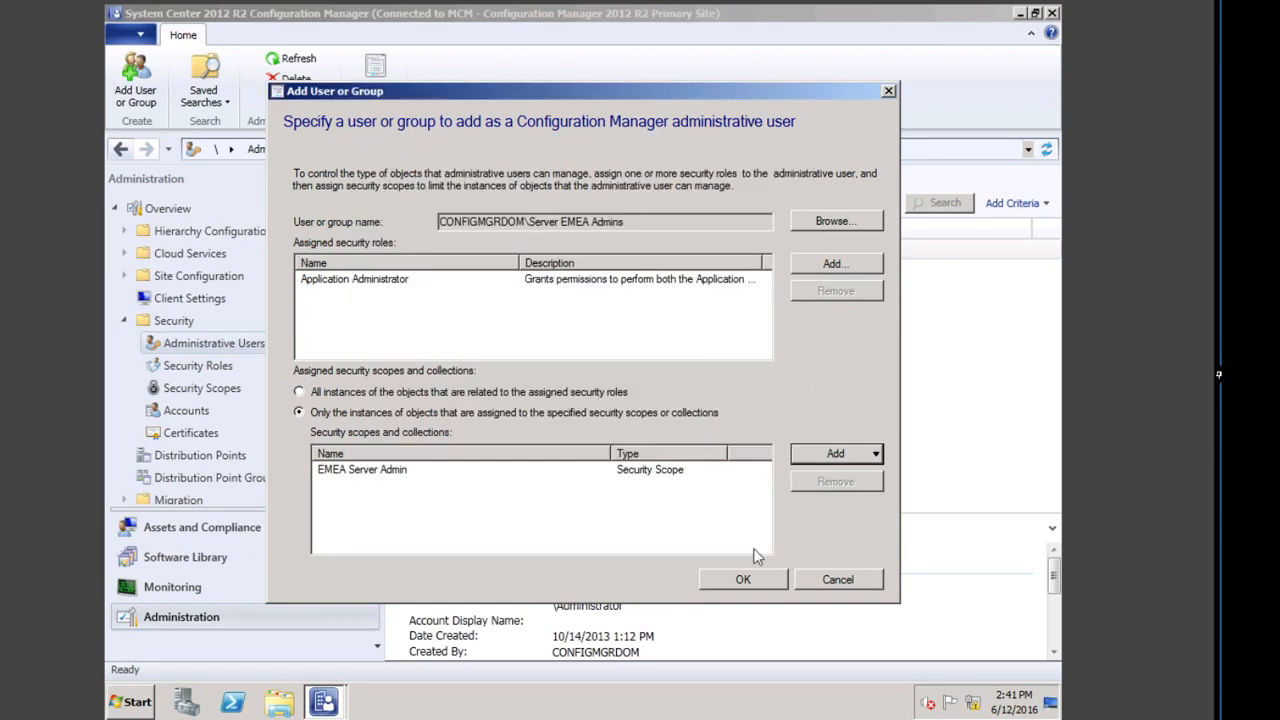
Step: Add the EMEA pilot servers device collection and finish adding Server EMEA Admins
{"action": "left_click", "coordinate": [844, 453]}
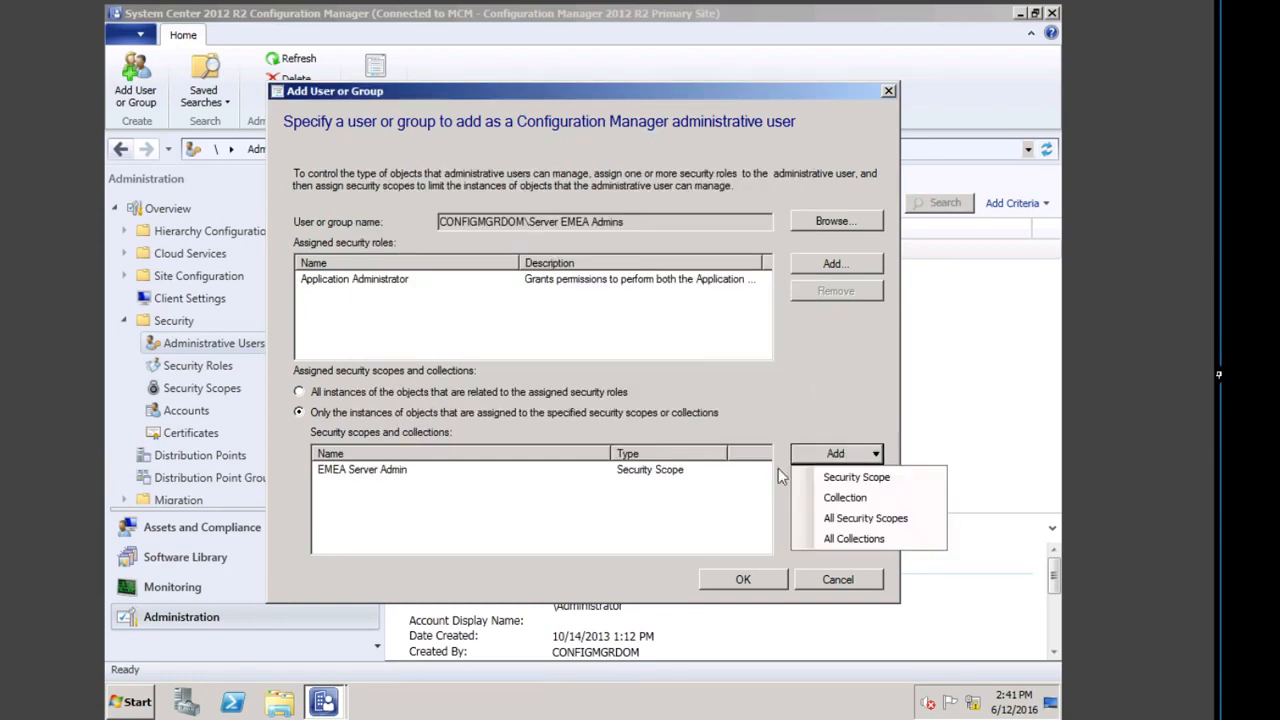
{"action": "left_click", "coordinate": [845, 497]}
{"action": "left_click", "coordinate": [480, 162]}
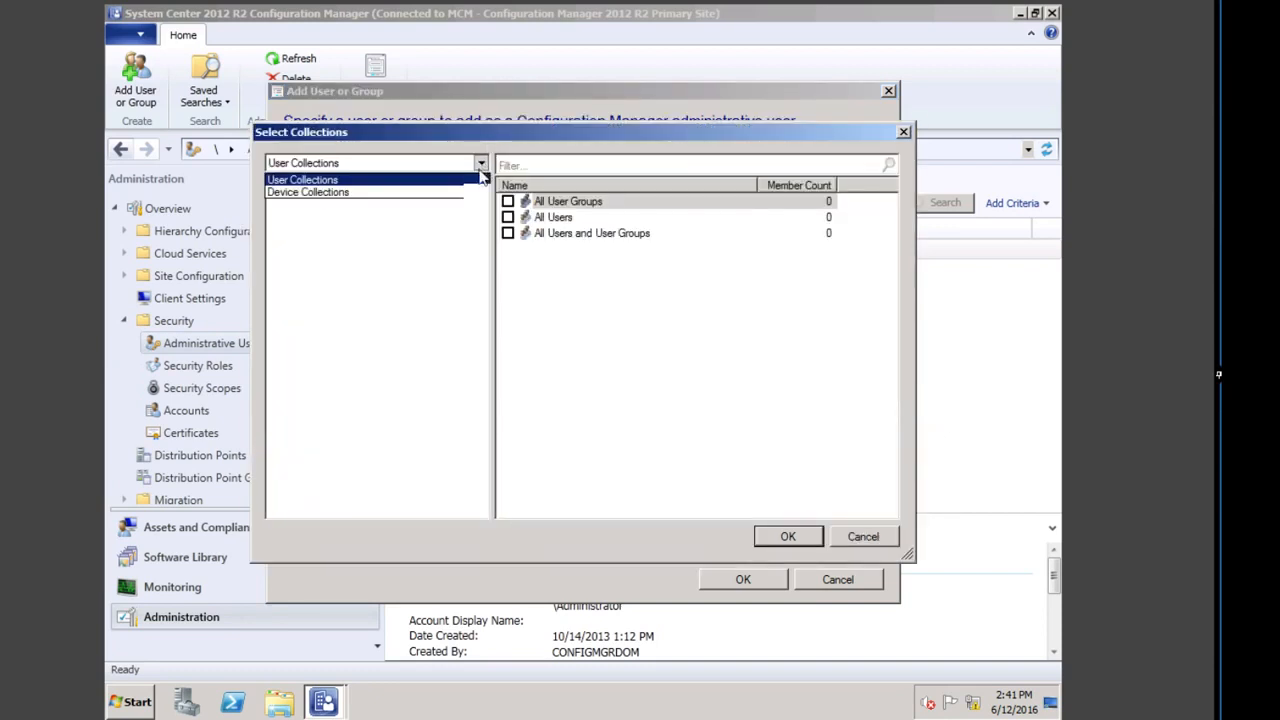
{"action": "left_click", "coordinate": [310, 193]}
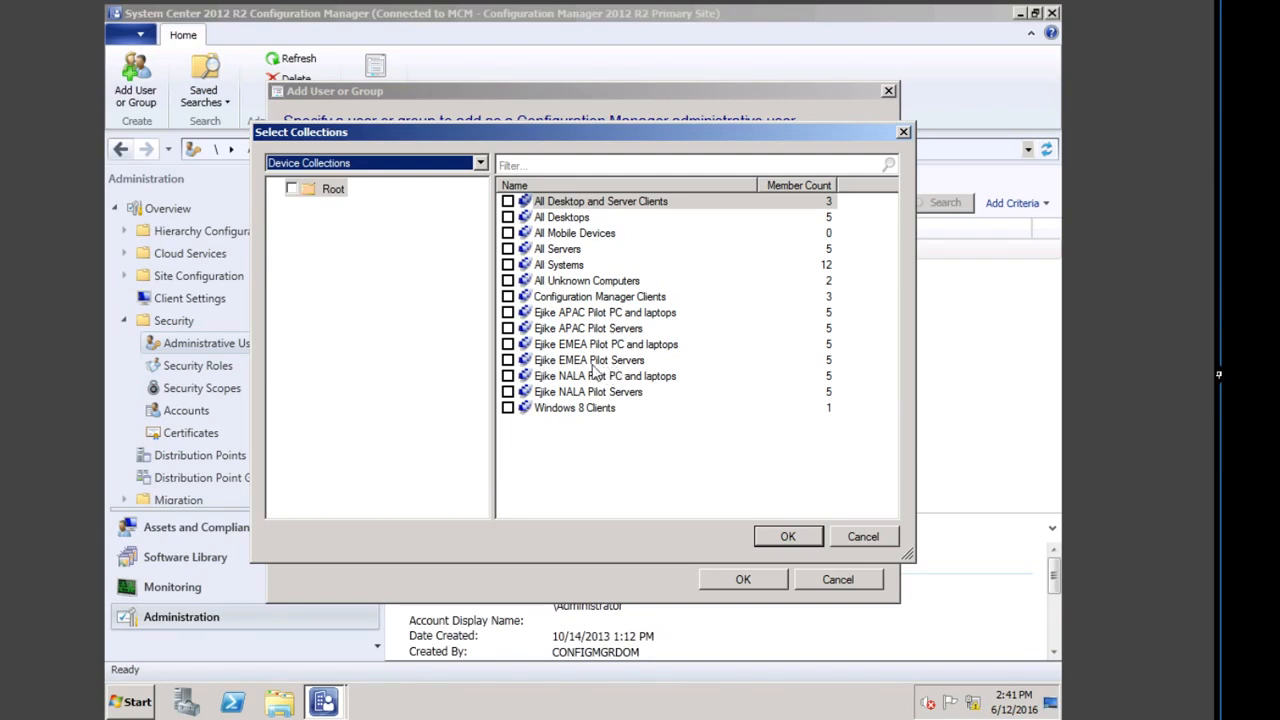
{"action": "left_click", "coordinate": [508, 360]}
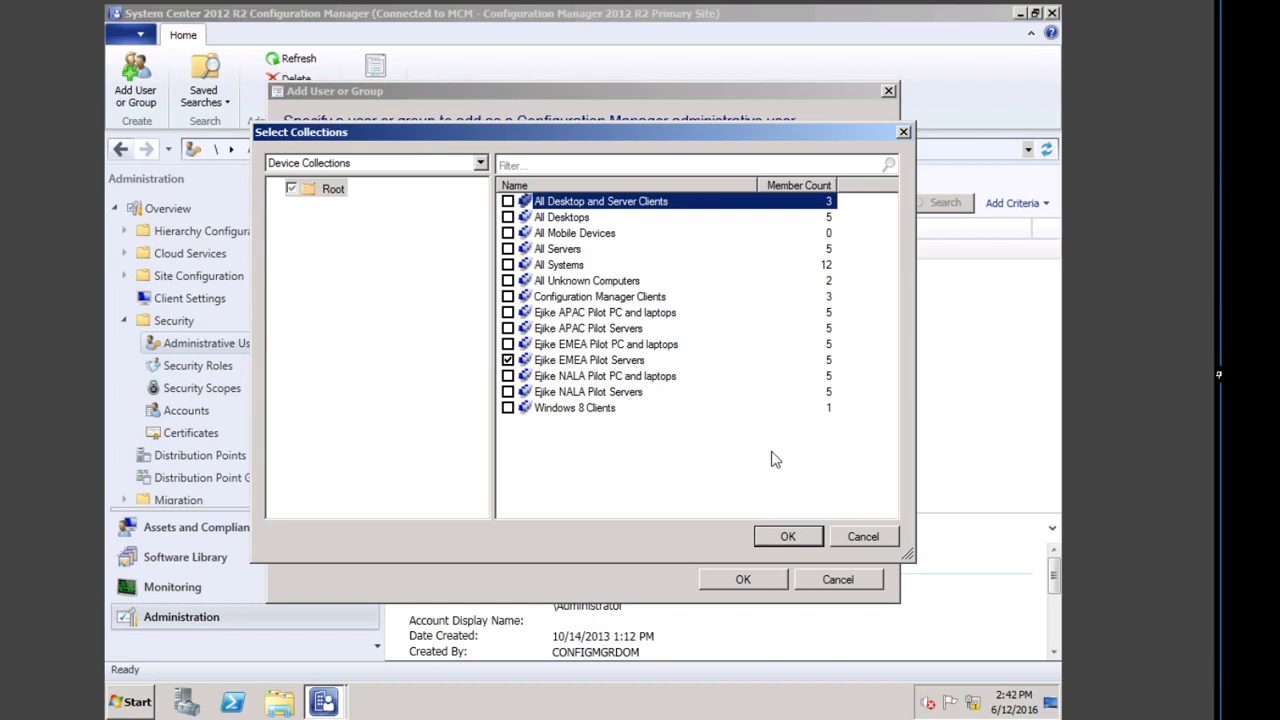
{"action": "left_click", "coordinate": [788, 537]}
{"action": "left_click", "coordinate": [743, 580]}
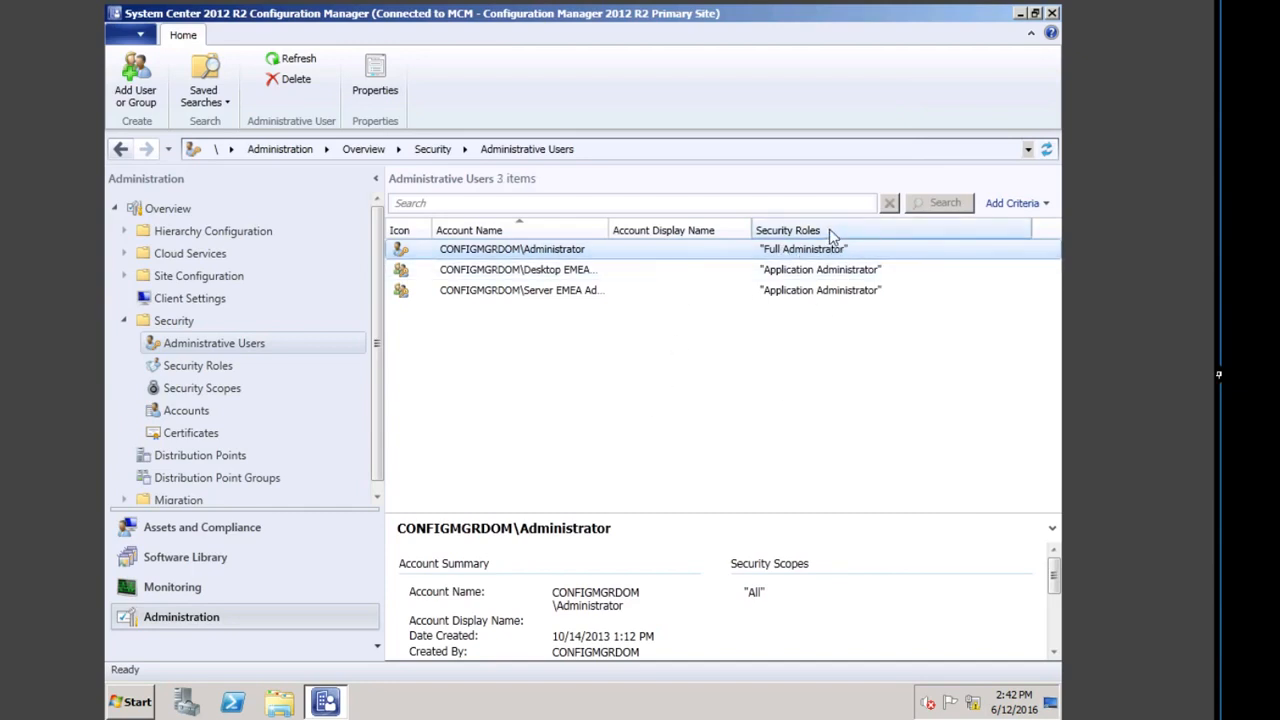
Step: Add a Collections column to Administrative Users and narrow the Account Display Name and Security Roles columns
{"action": "right_click", "coordinate": [828, 234]}
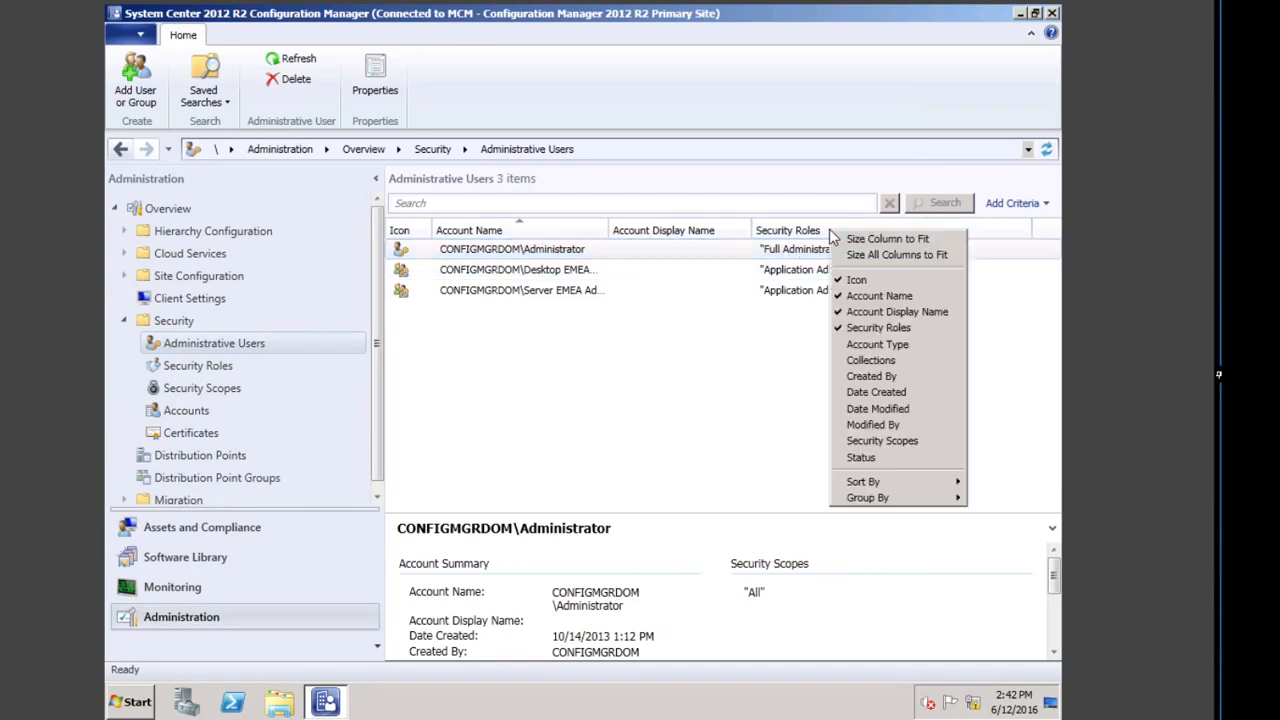
{"action": "left_click", "coordinate": [874, 361]}
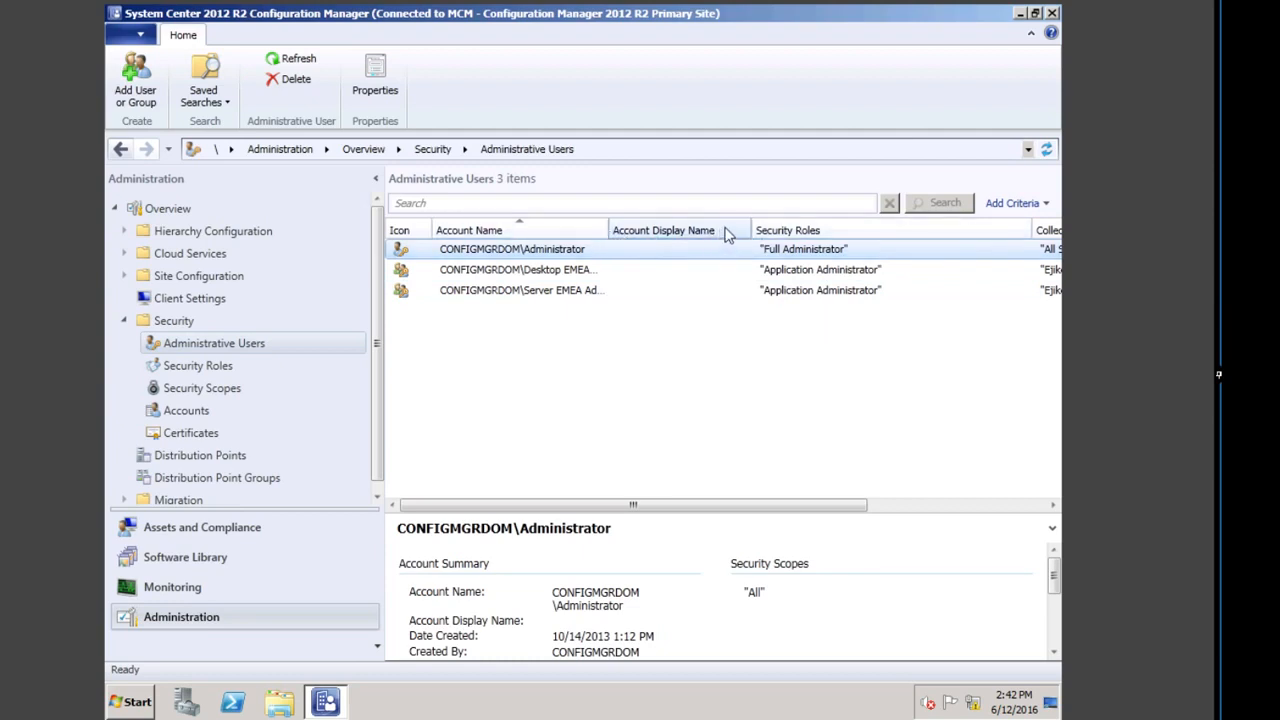
{"action": "left_click_drag", "start_coordinate": [751, 231], "coordinate": [684, 231]}
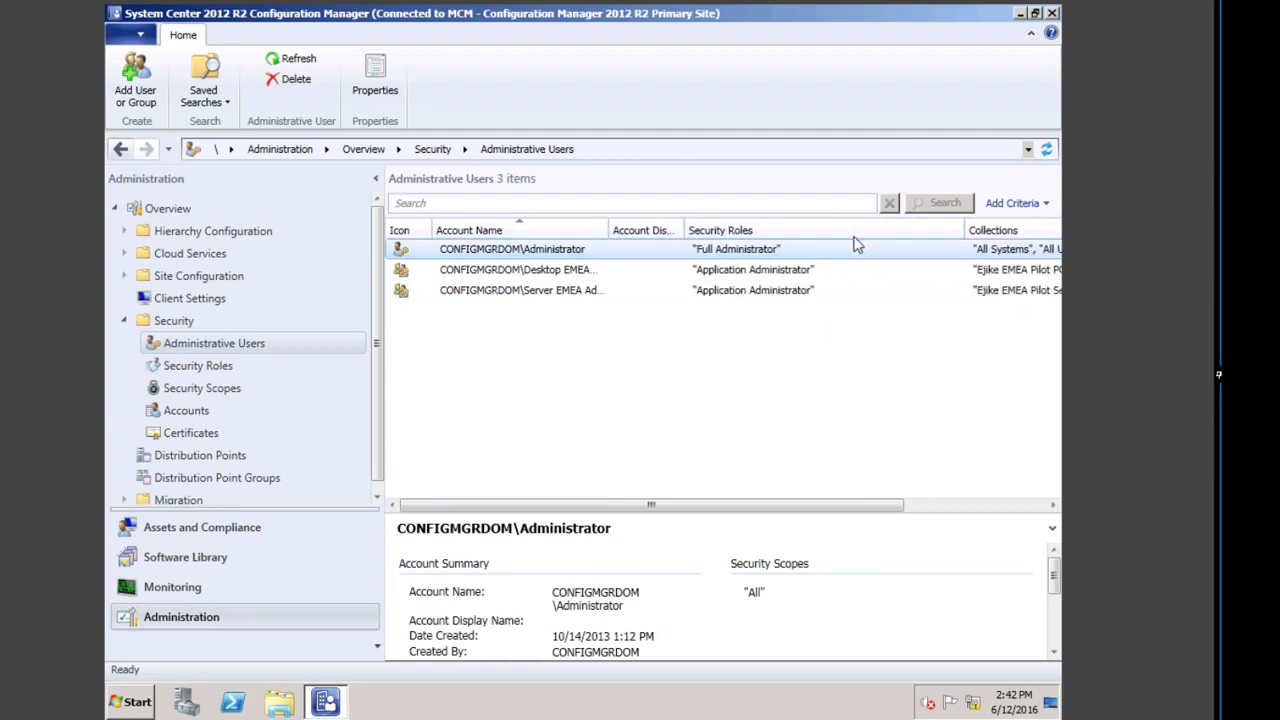
{"action": "left_click_drag", "start_coordinate": [966, 231], "coordinate": [906, 231]}
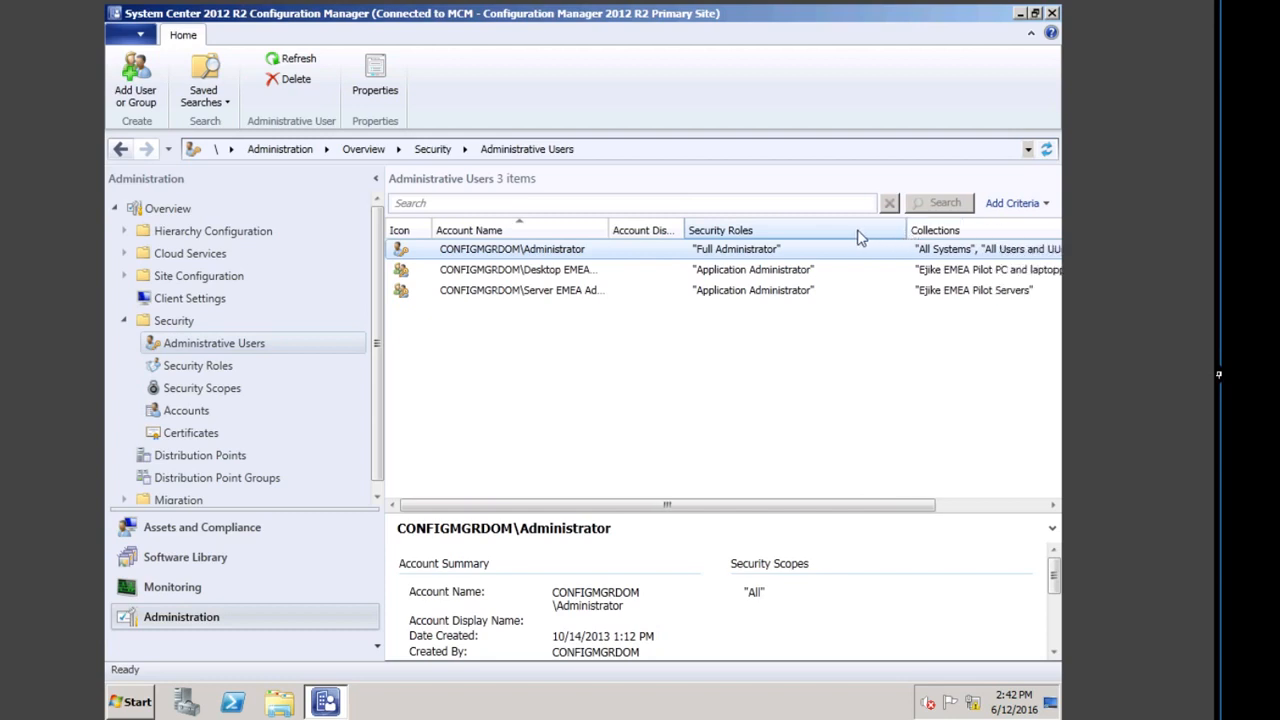
{"action": "double_click", "coordinate": [906, 231]}
Step: Add a Security Scopes column to the Administrative Users list
{"action": "right_click", "coordinate": [931, 227]}
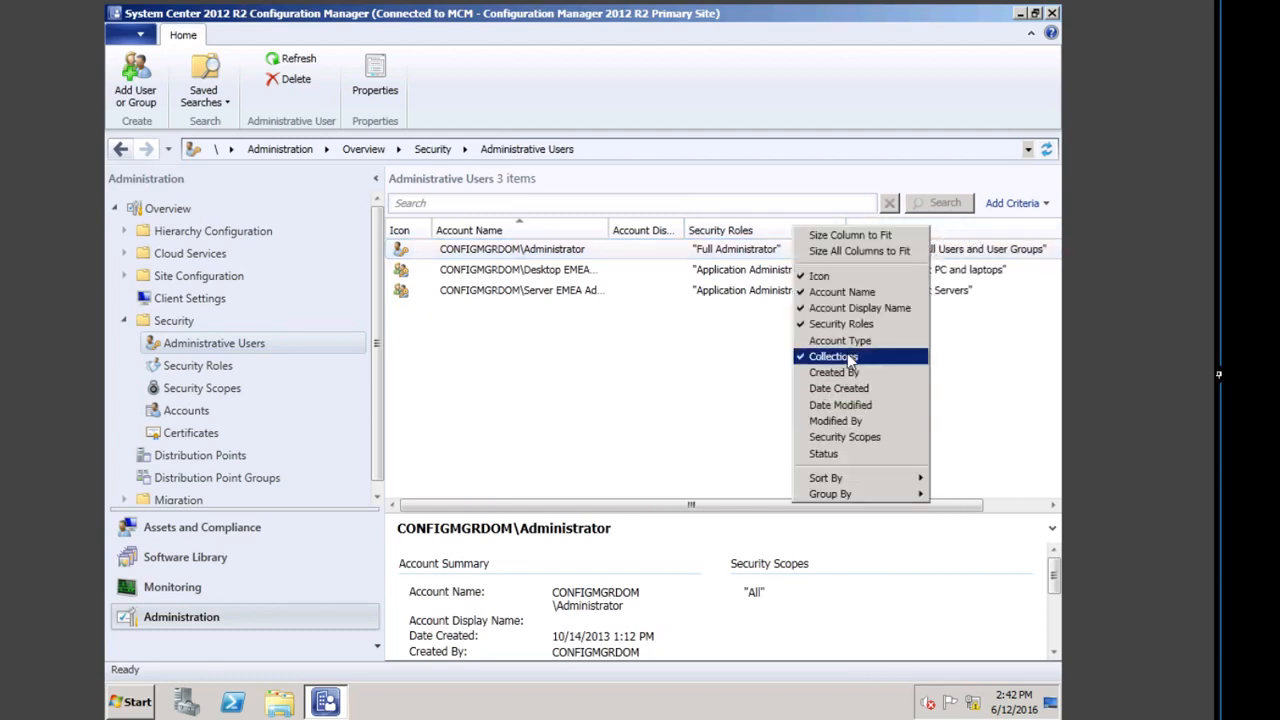
{"action": "left_click", "coordinate": [843, 438]}
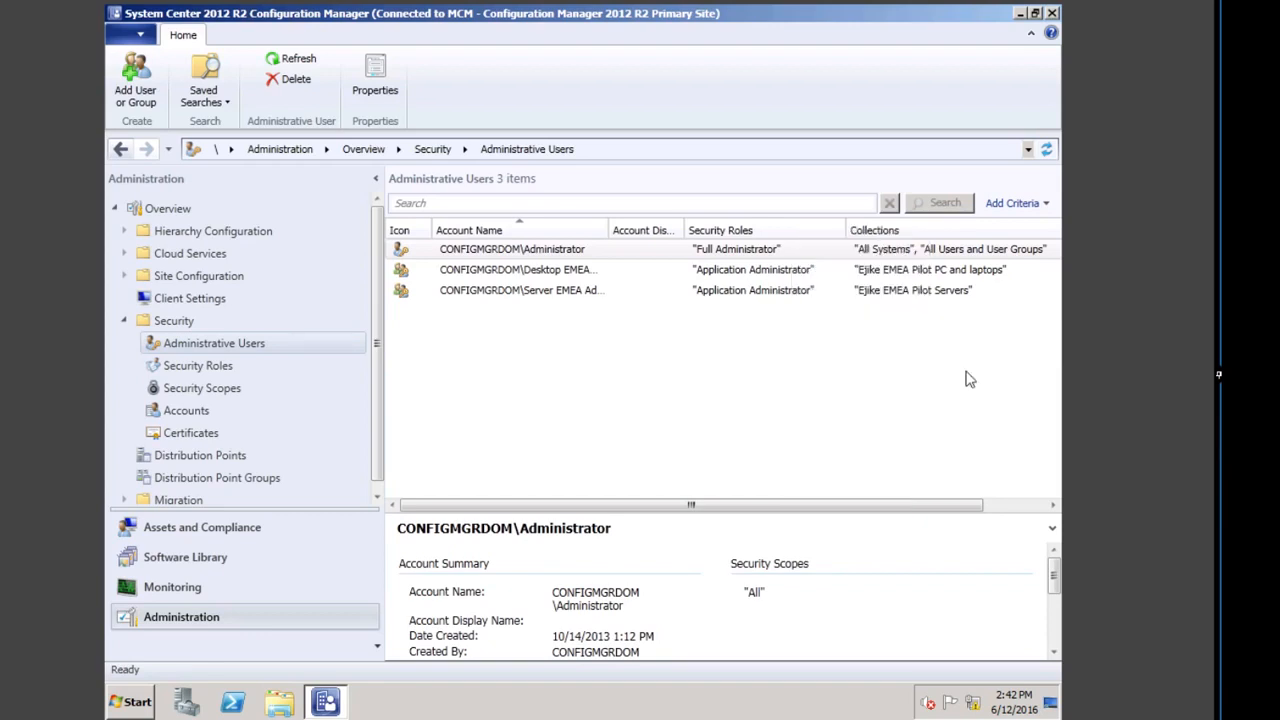
{"action": "left_click_drag", "start_coordinate": [811, 508], "coordinate": [1008, 490]}
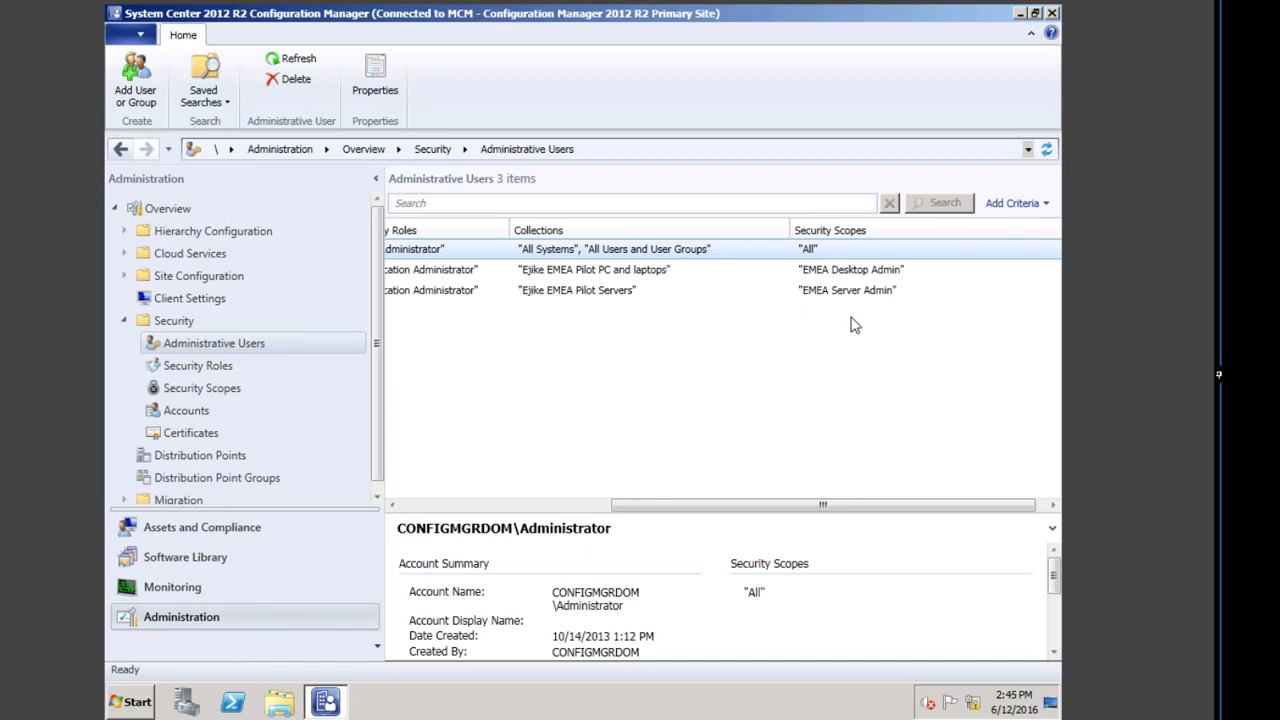
{"action": "left_click", "coordinate": [131, 701]}
Step: Log off the administrator session and choose Switch User, then Other User
{"action": "left_click", "coordinate": [372, 660]}
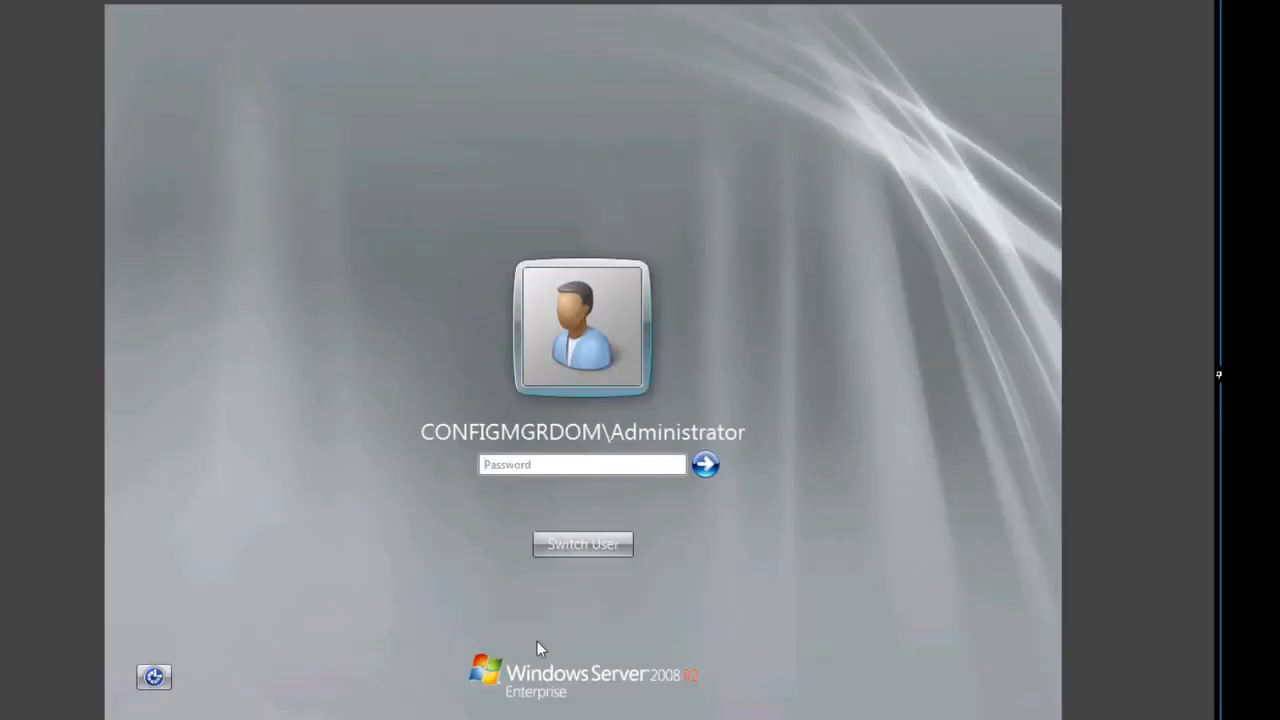
{"action": "left_click", "coordinate": [590, 542]}
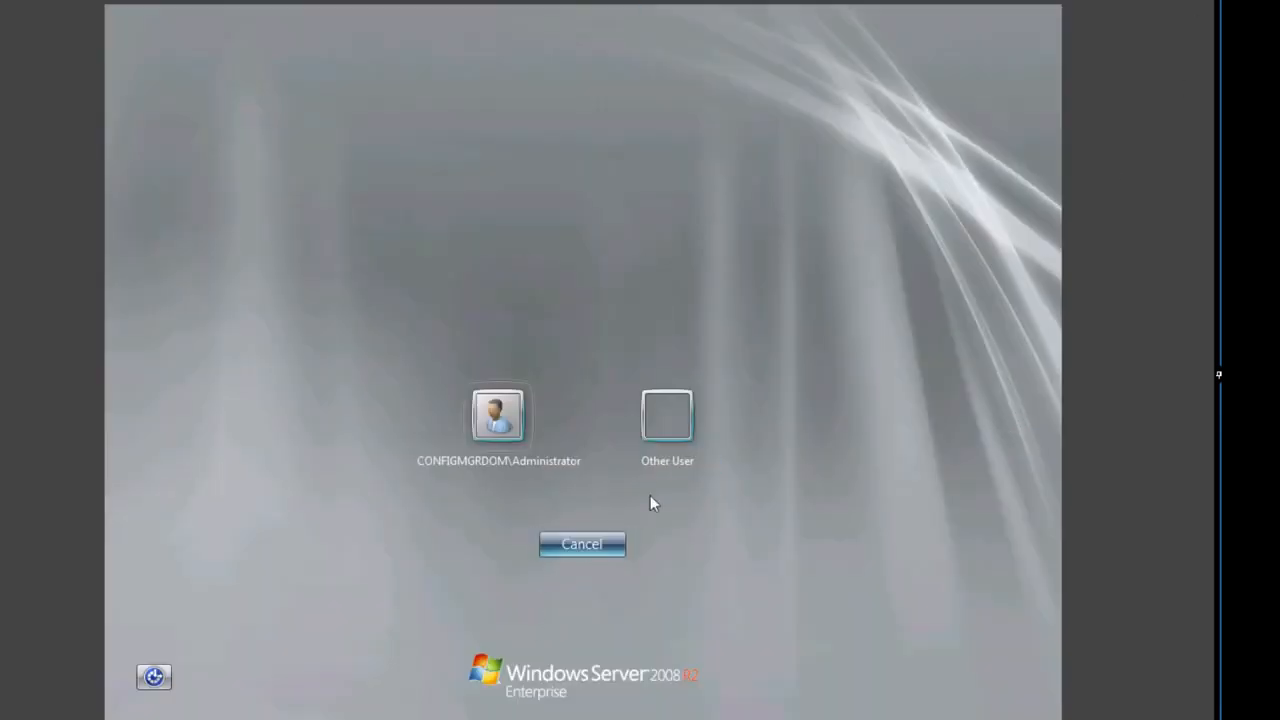
{"action": "left_click", "coordinate": [667, 420]}
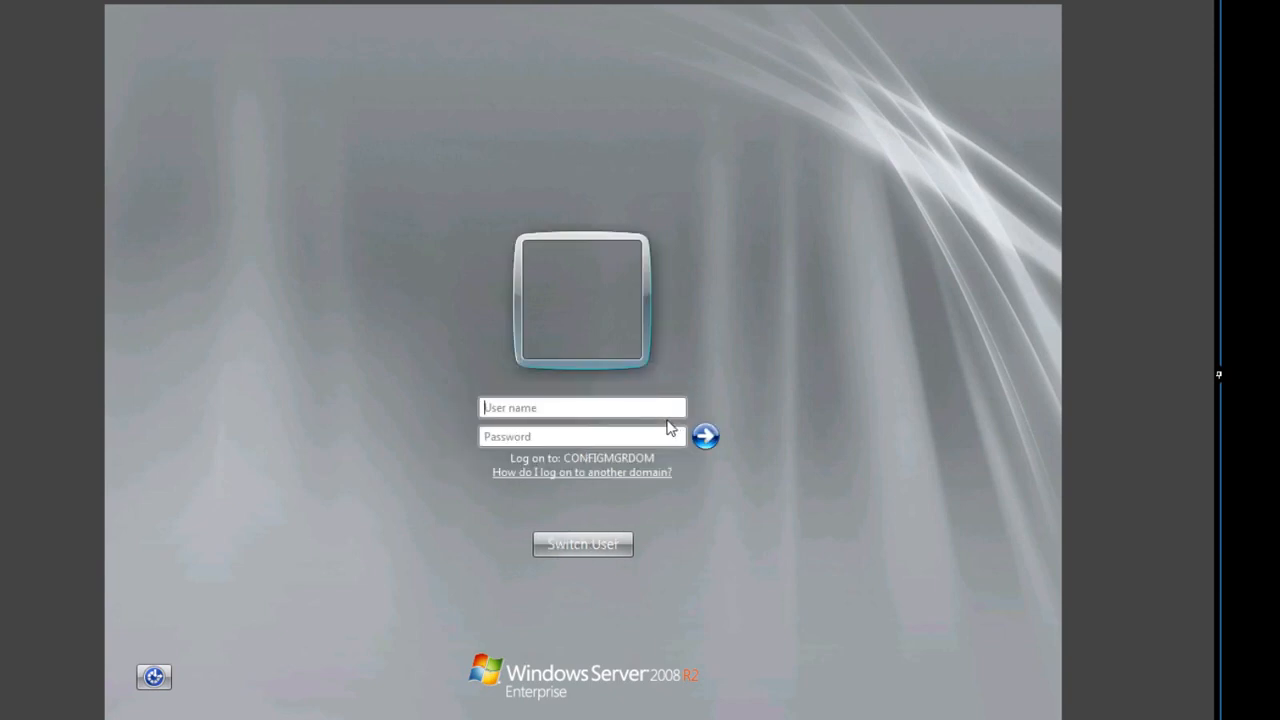
Step: Sign in with the Desktop EMEA Admin account's user name and password
{"action": "left_click", "coordinate": [596, 406]}
{"action": "type", "text": "Desktop_Admin_"}
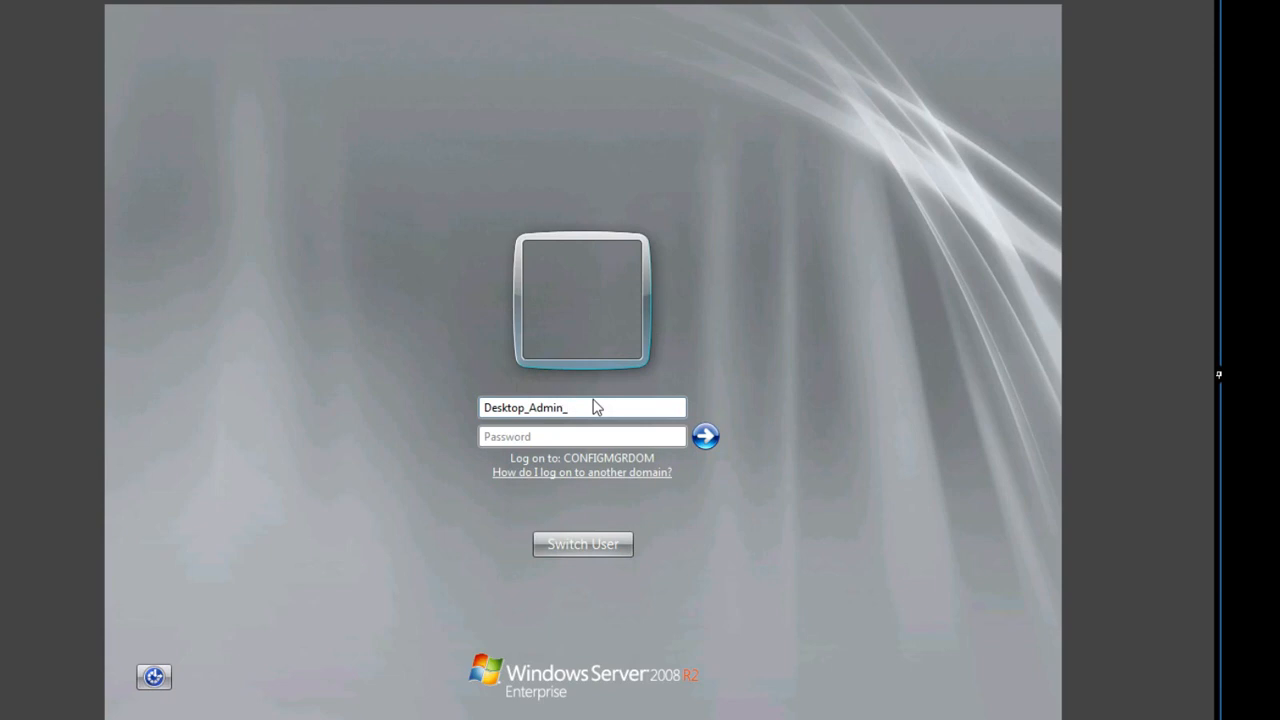
{"action": "key", "text": "BackSpace"}
{"action": "key", "text": "Left"}
{"action": "key", "text": "Left"}
{"action": "key", "text": "Left"}
{"action": "key", "text": "Left"}
{"action": "key", "text": "Left"}
{"action": "type", "text": "eme"}
{"action": "key", "text": "BackSpace"}
{"action": "key", "text": "BackSpace"}
{"action": "key", "text": "BackSpace"}
{"action": "type", "text": "EMEA_"}
{"action": "left_click", "coordinate": [627, 436]}
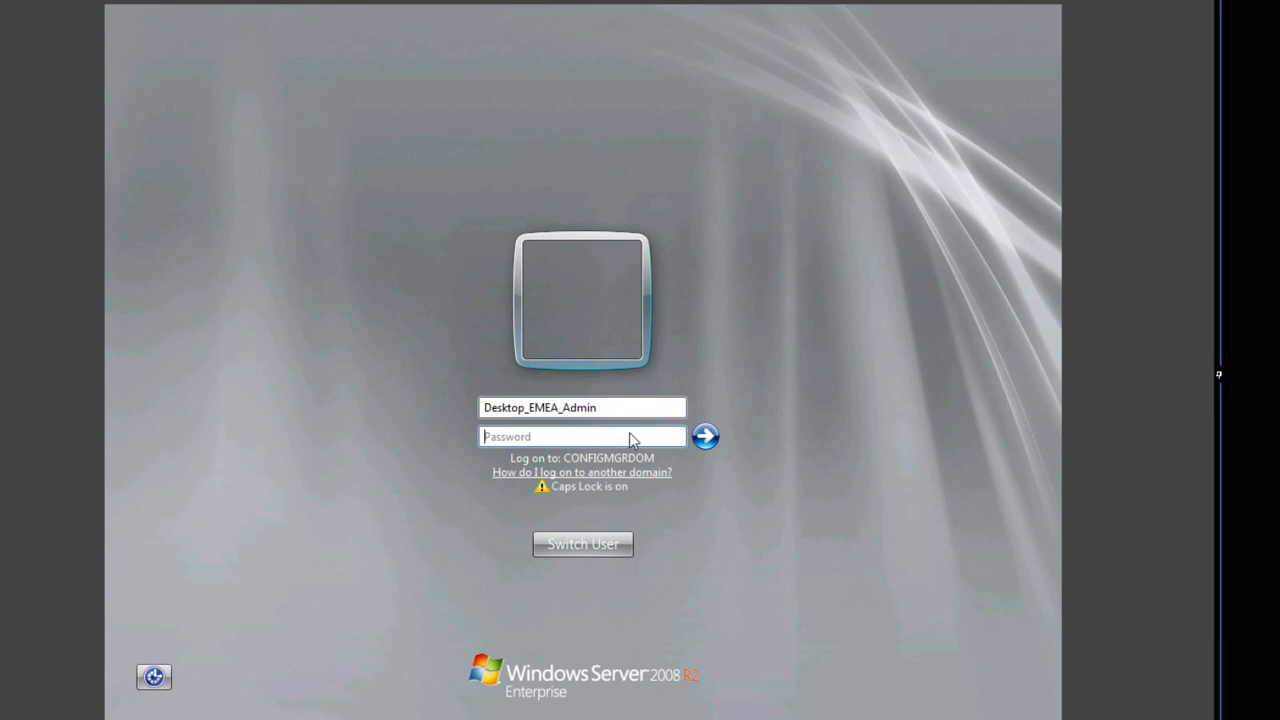
{"action": "key", "text": "Caps_Lock"}
{"action": "type", "text": "••••••••"}
{"action": "key", "text": "Return"}
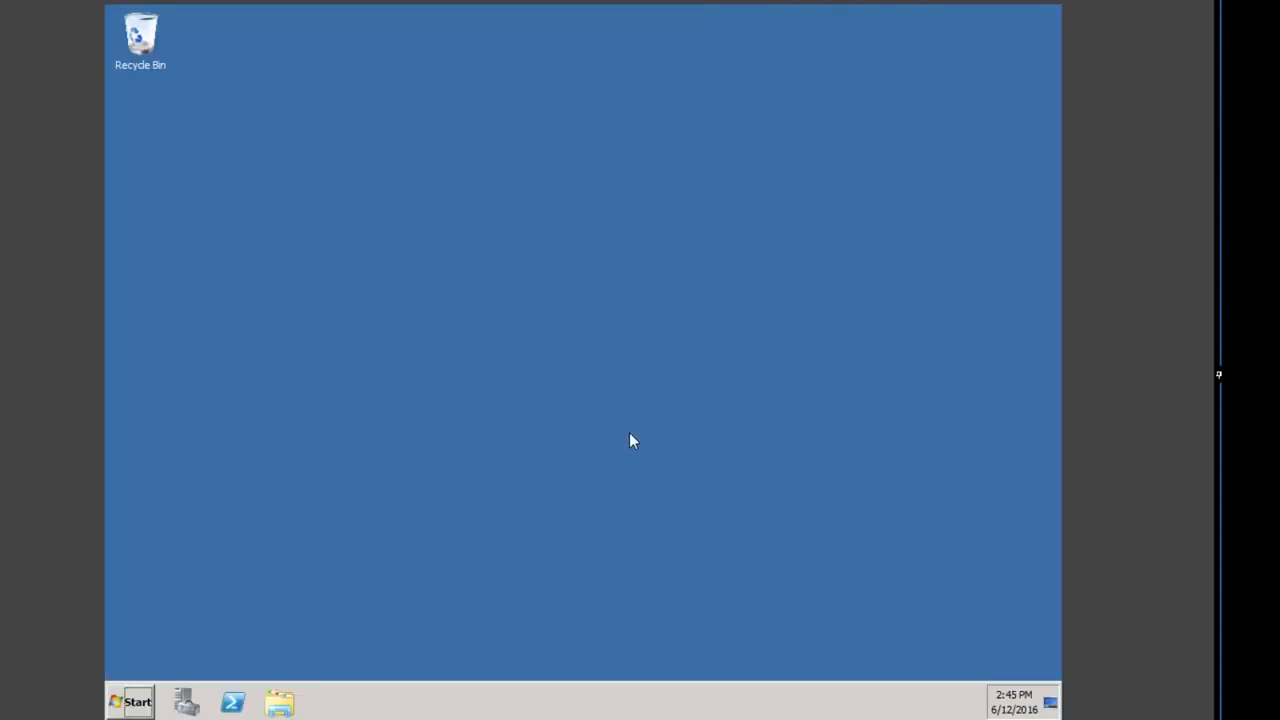
Step: Start the Configuration Manager Console from the Start menu as Desktop EMEA Admin
{"action": "left_click", "coordinate": [125, 705]}
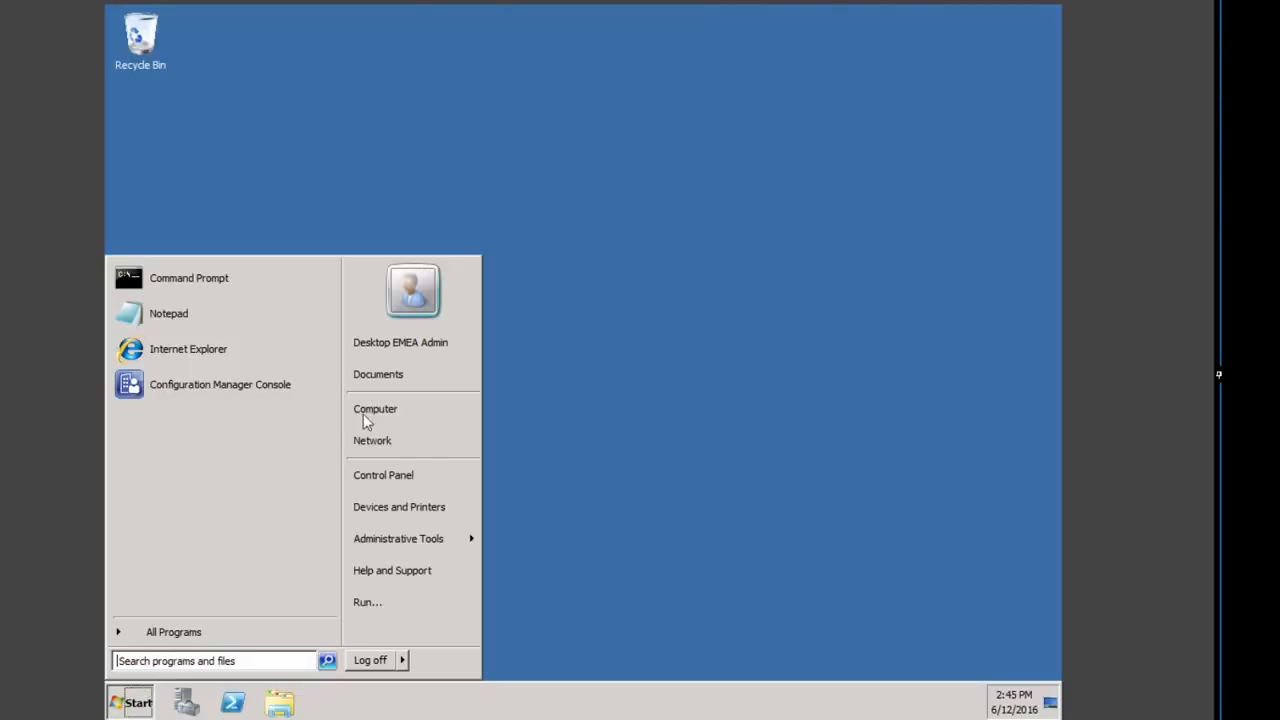
{"action": "left_click", "coordinate": [192, 385]}
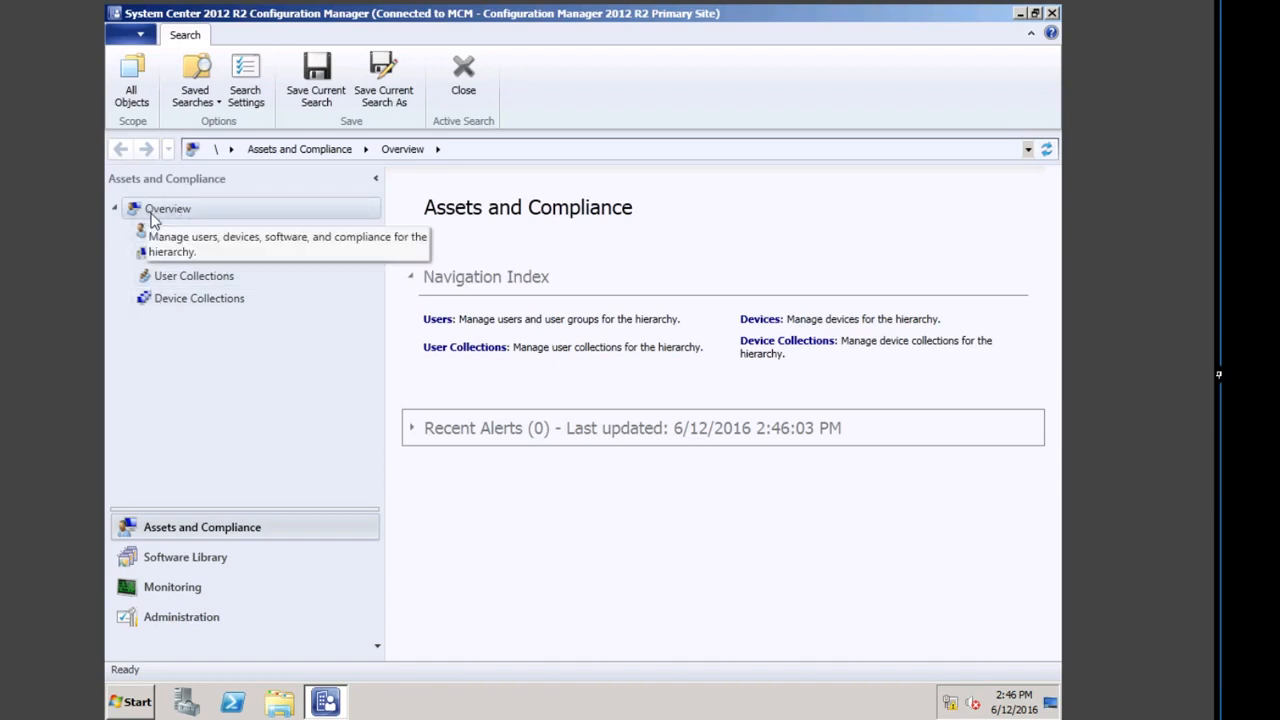
Step: Browse the Monitoring, Software Library, Assets and Compliance and Administration workspaces, then open Distribution Points
{"action": "left_click", "coordinate": [160, 588]}
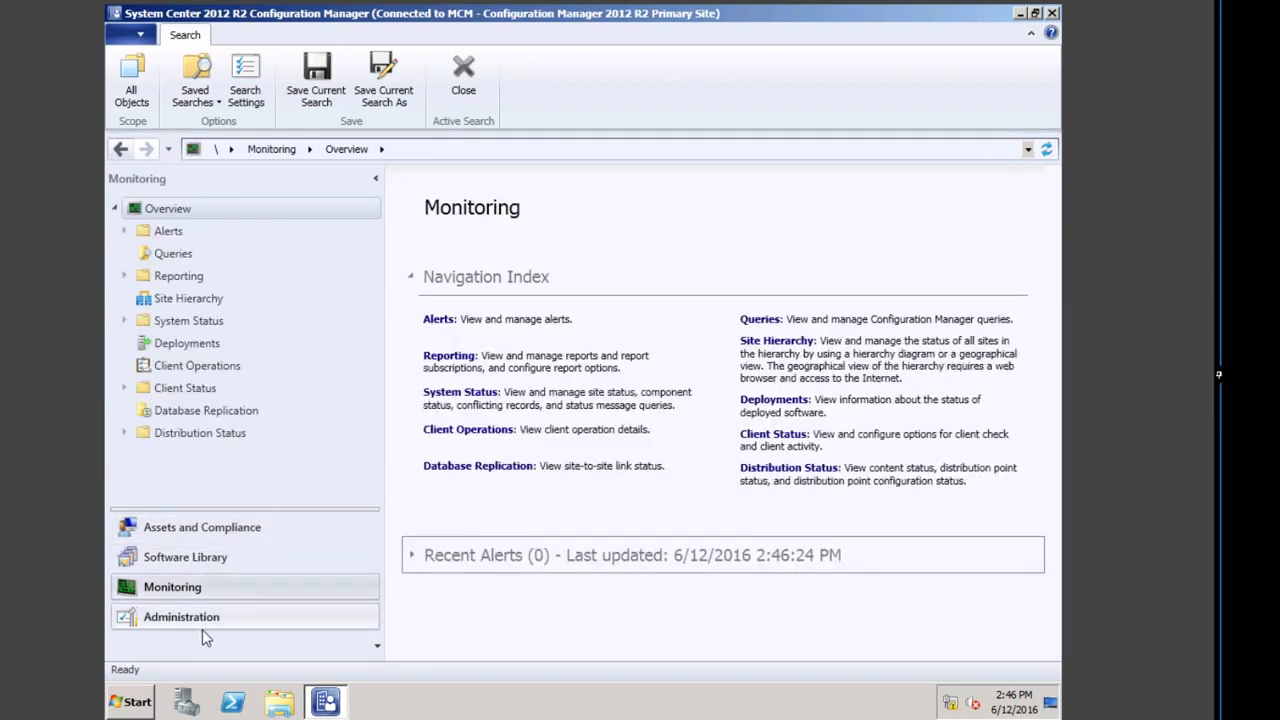
{"action": "left_click", "coordinate": [188, 620]}
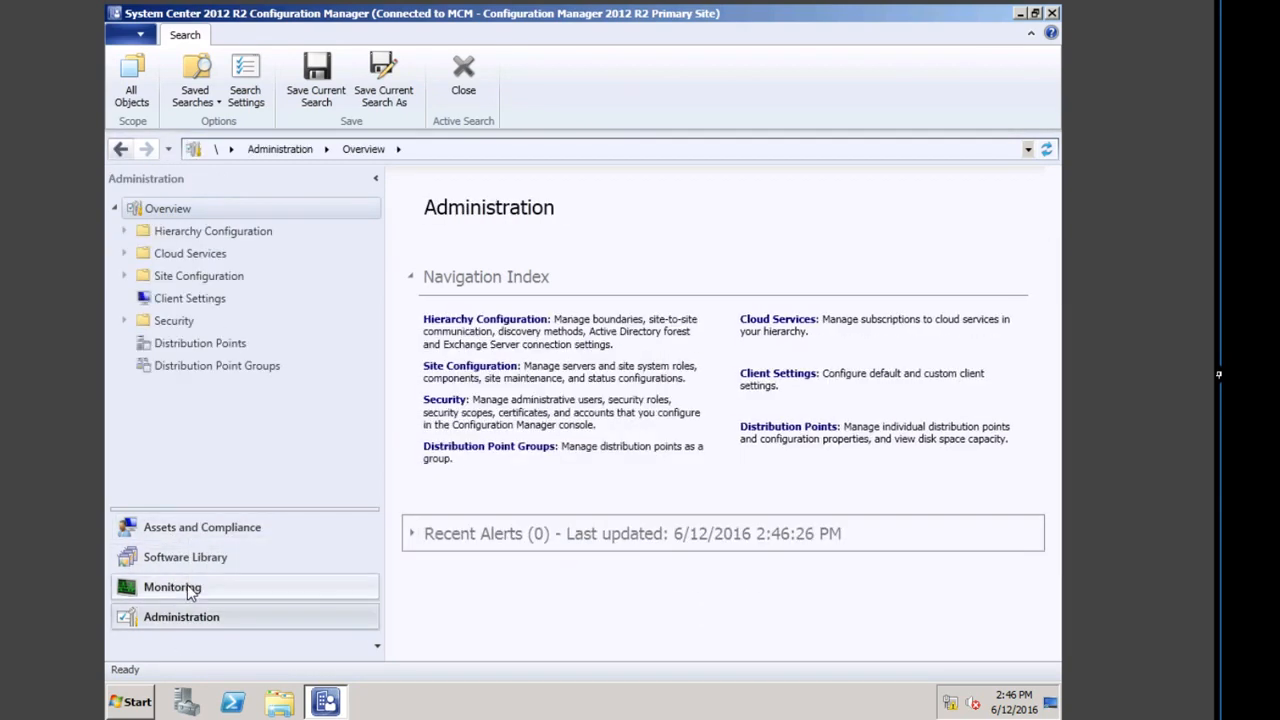
{"action": "left_click", "coordinate": [190, 589]}
{"action": "left_click", "coordinate": [190, 558]}
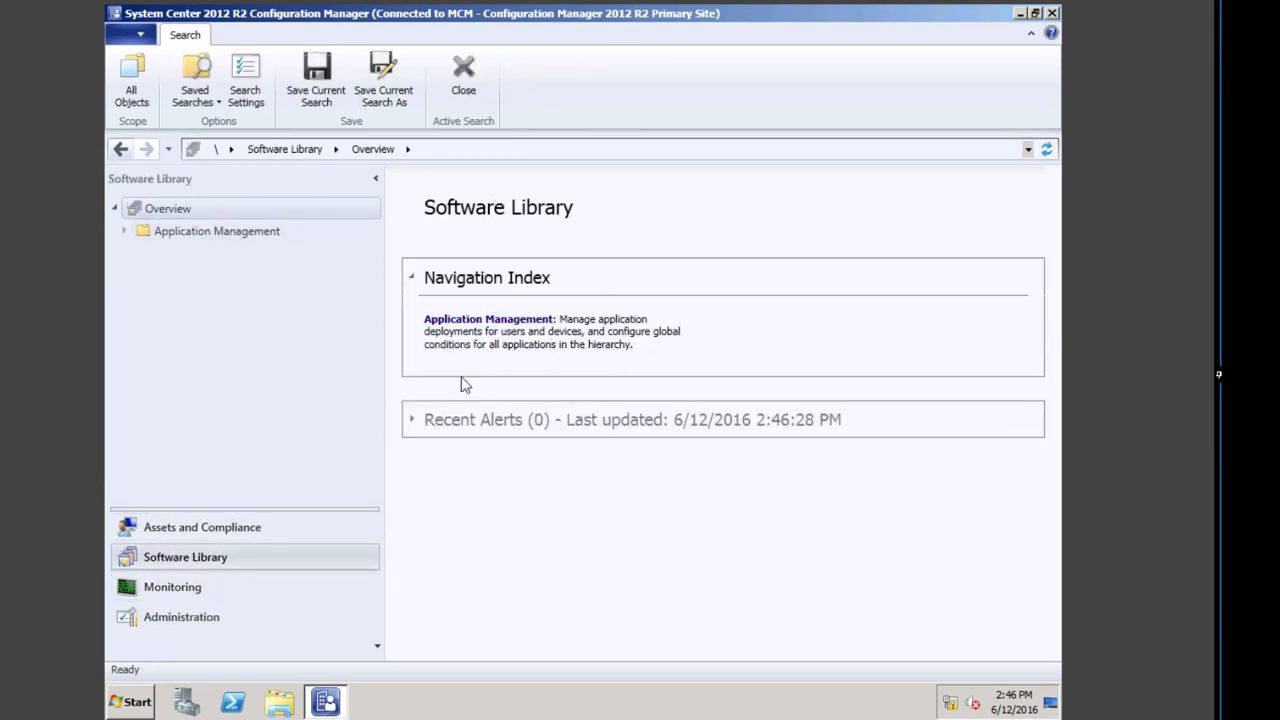
{"action": "left_click", "coordinate": [196, 527]}
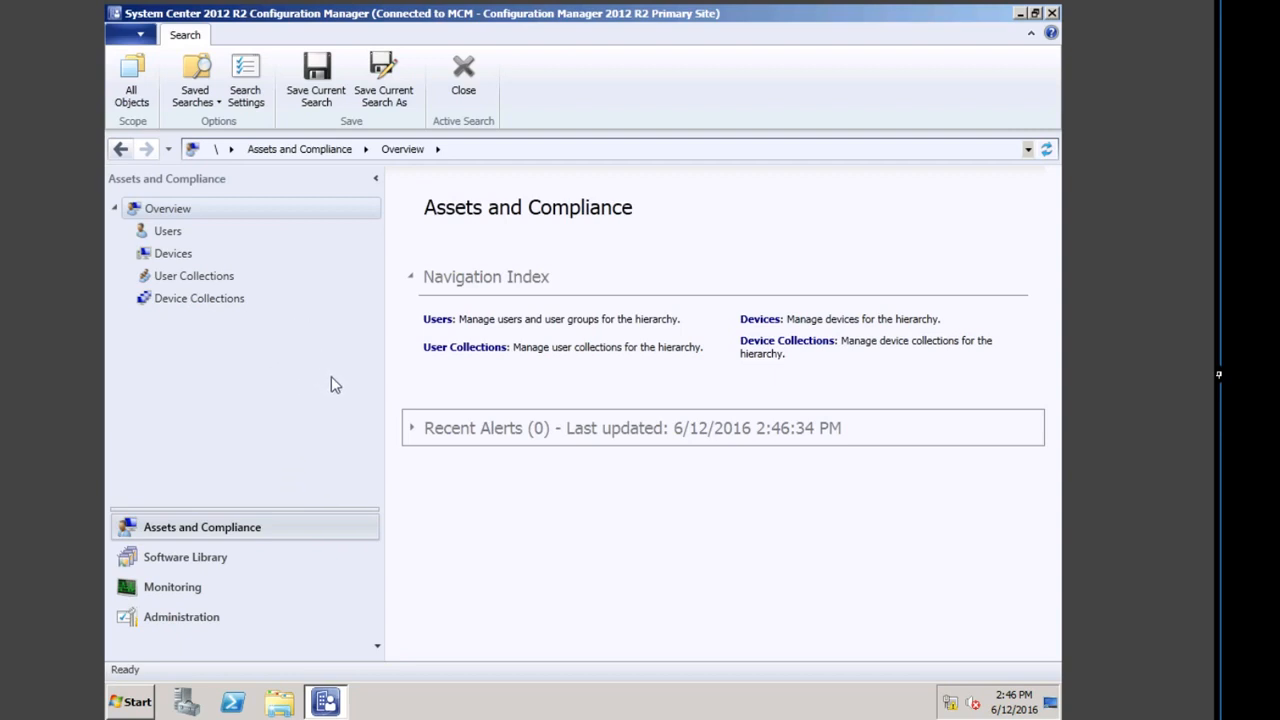
{"action": "left_click", "coordinate": [220, 616]}
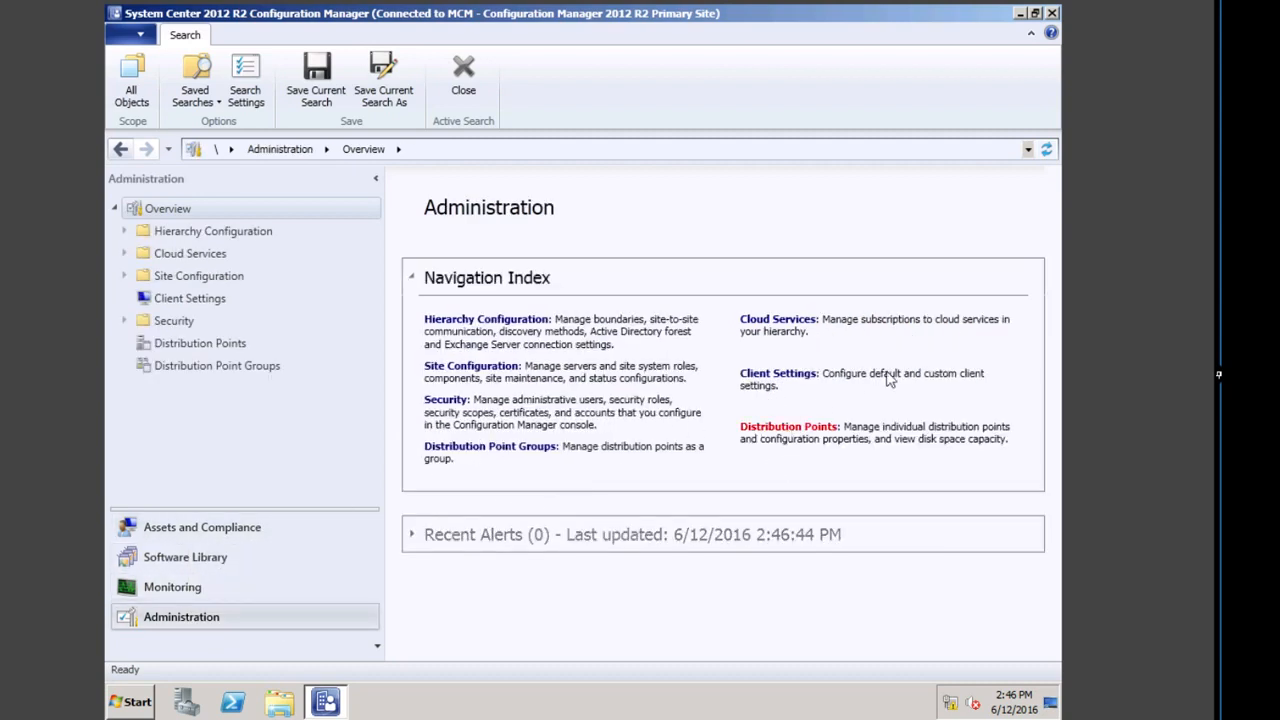
{"action": "left_click", "coordinate": [790, 430]}
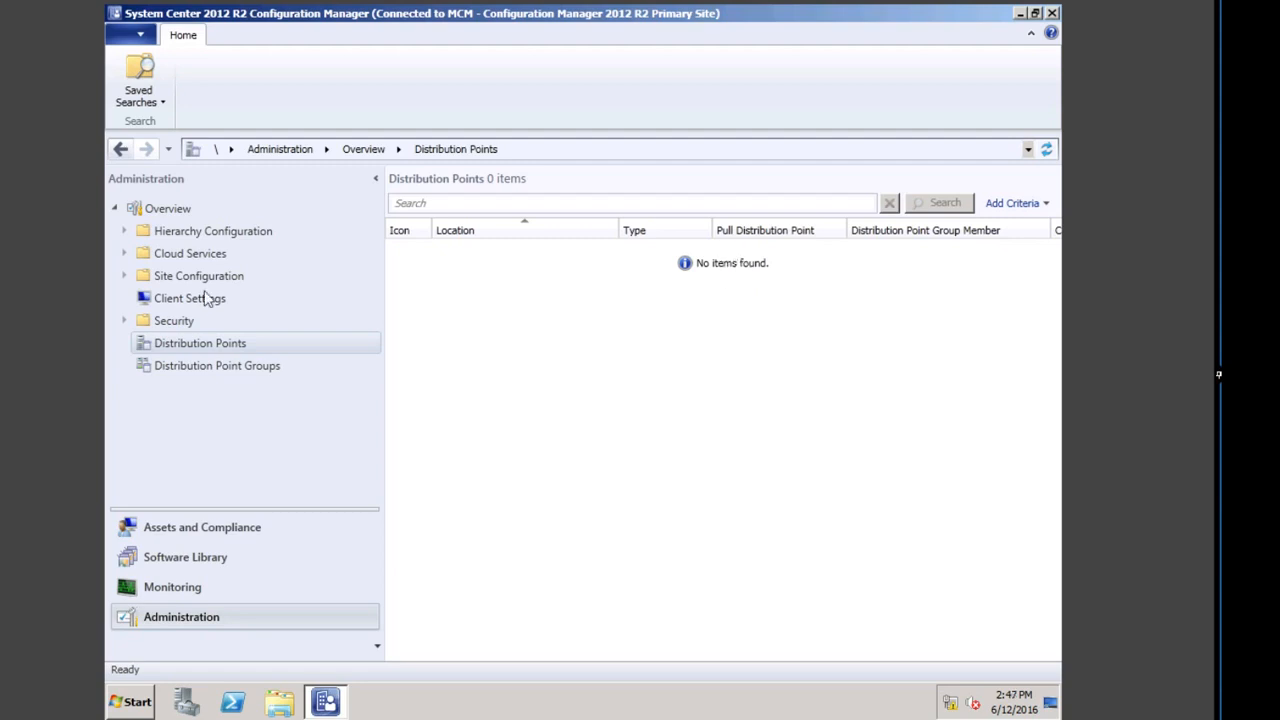
Step: Check the Software Library's Applications and Packages lists (0 items), then return to Assets and Compliance
{"action": "left_click", "coordinate": [193, 557]}
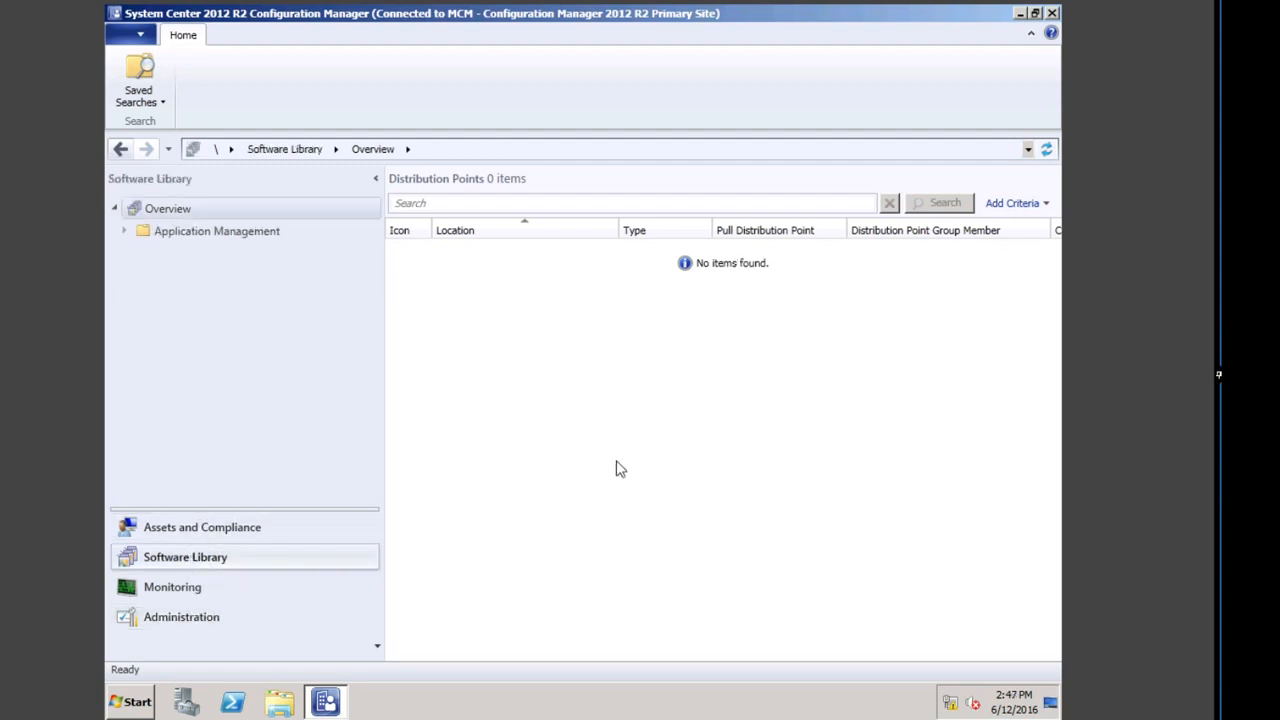
{"action": "left_click", "coordinate": [493, 322]}
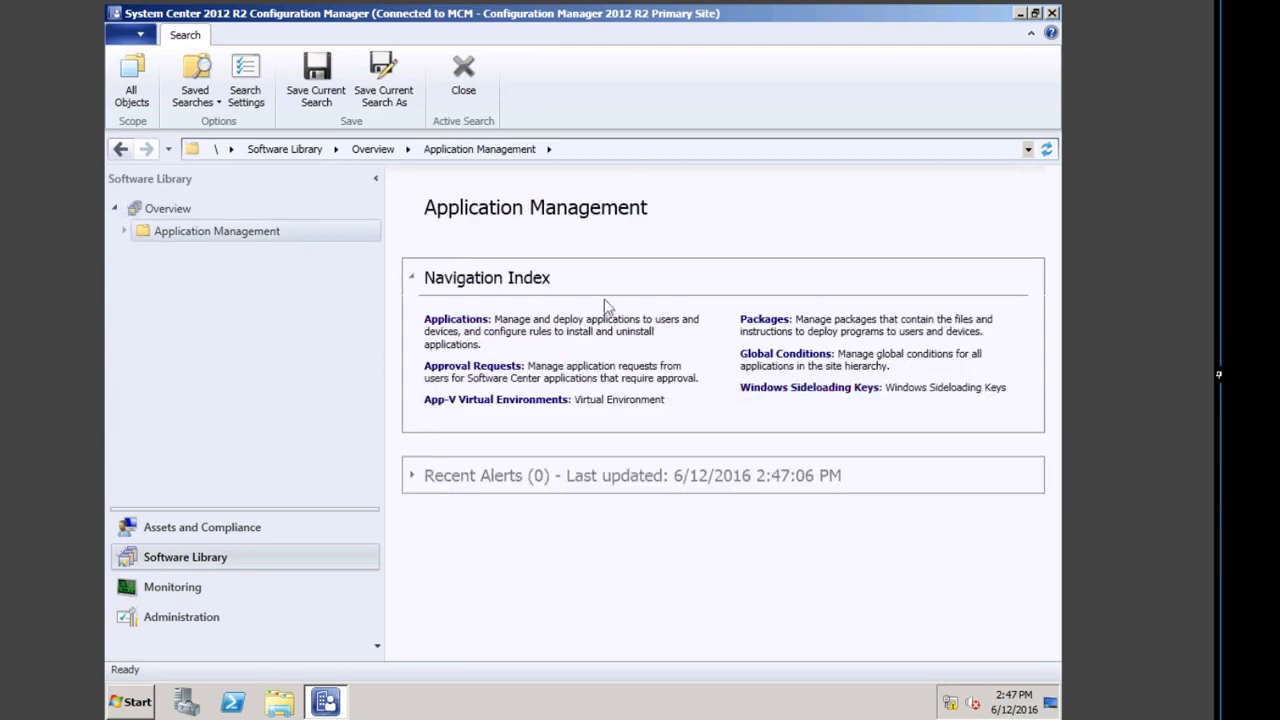
{"action": "left_click", "coordinate": [472, 324]}
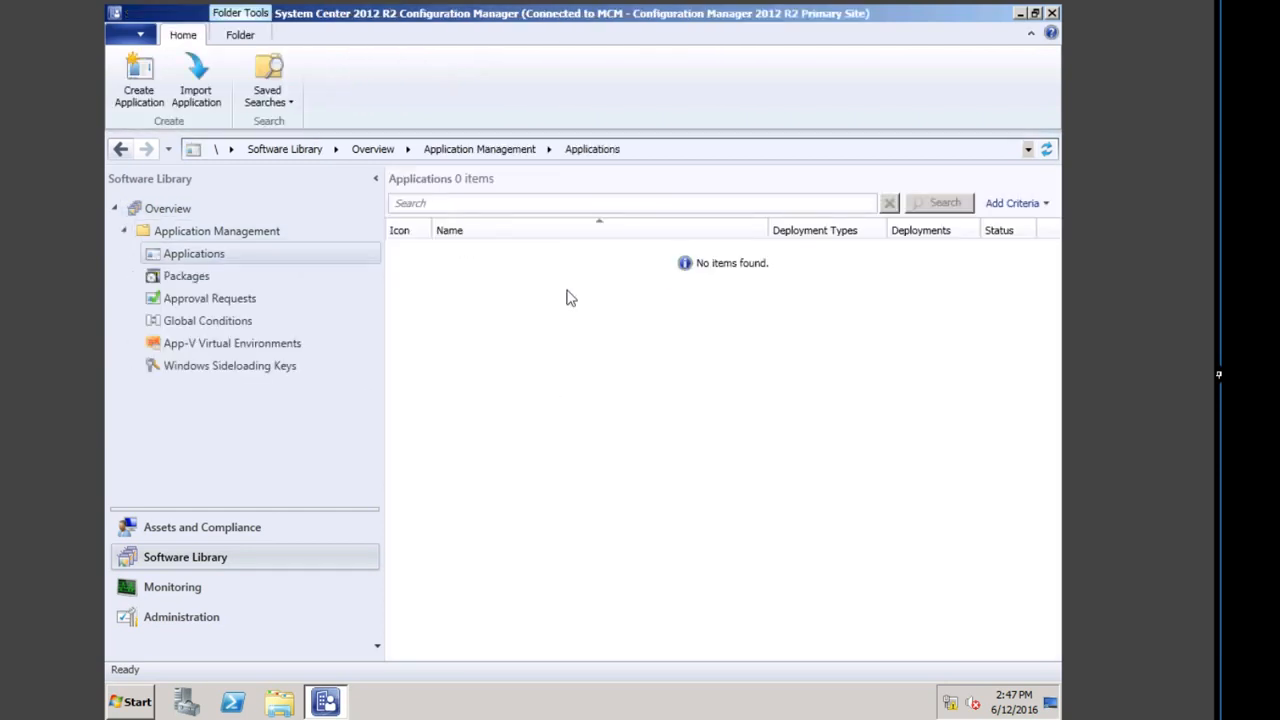
{"action": "left_click", "coordinate": [188, 275]}
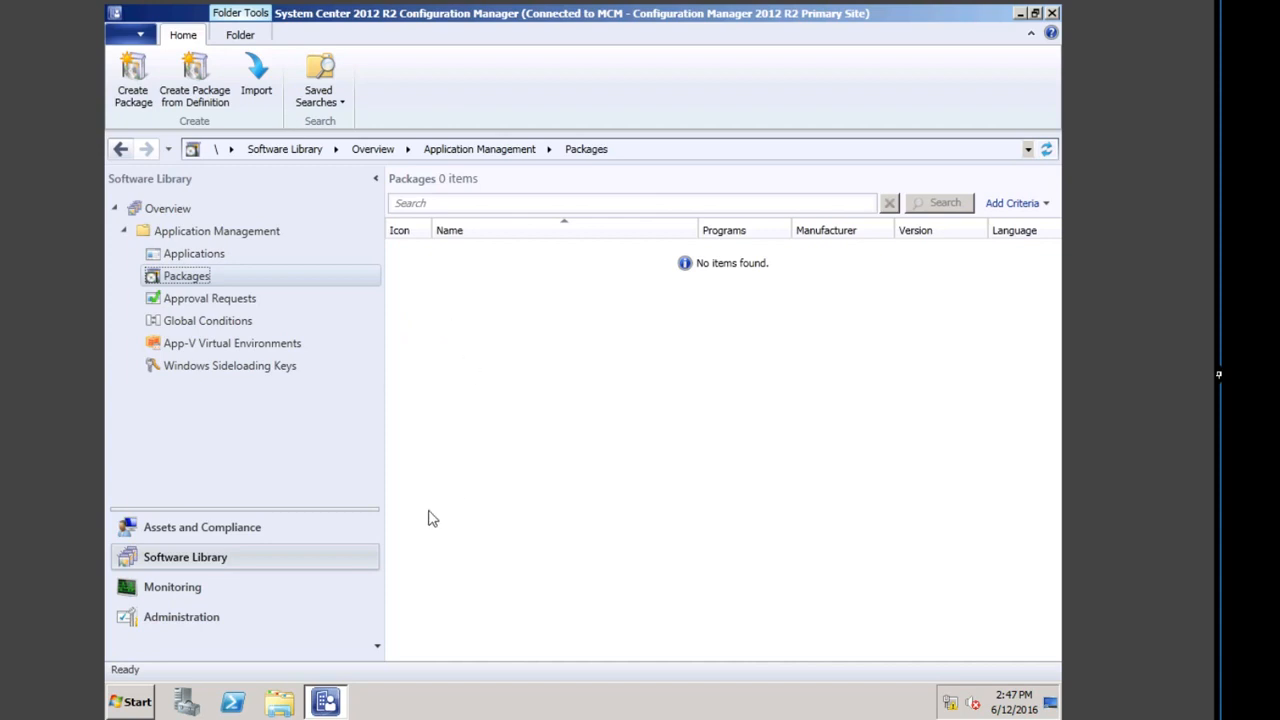
{"action": "left_click", "coordinate": [245, 530]}
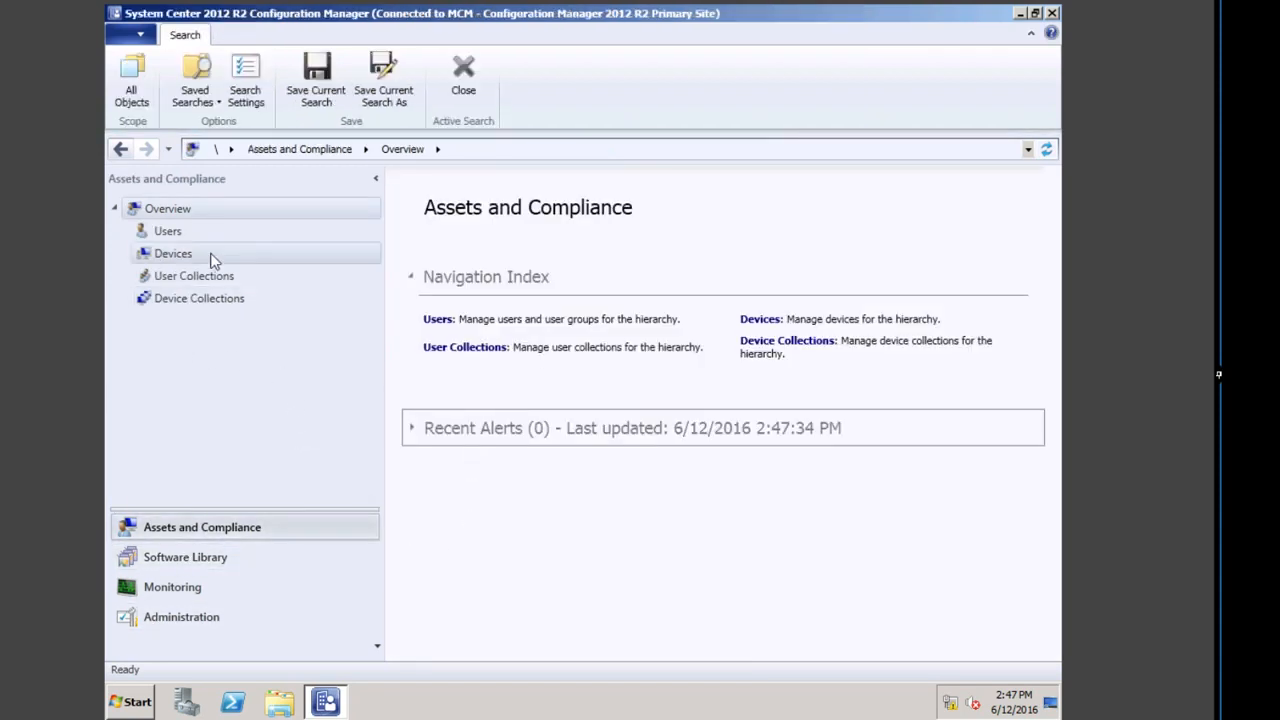
Step: Open Device Collections, view the EMEA Pilot PC and laptops collection's 5 members, and return
{"action": "left_click", "coordinate": [172, 254]}
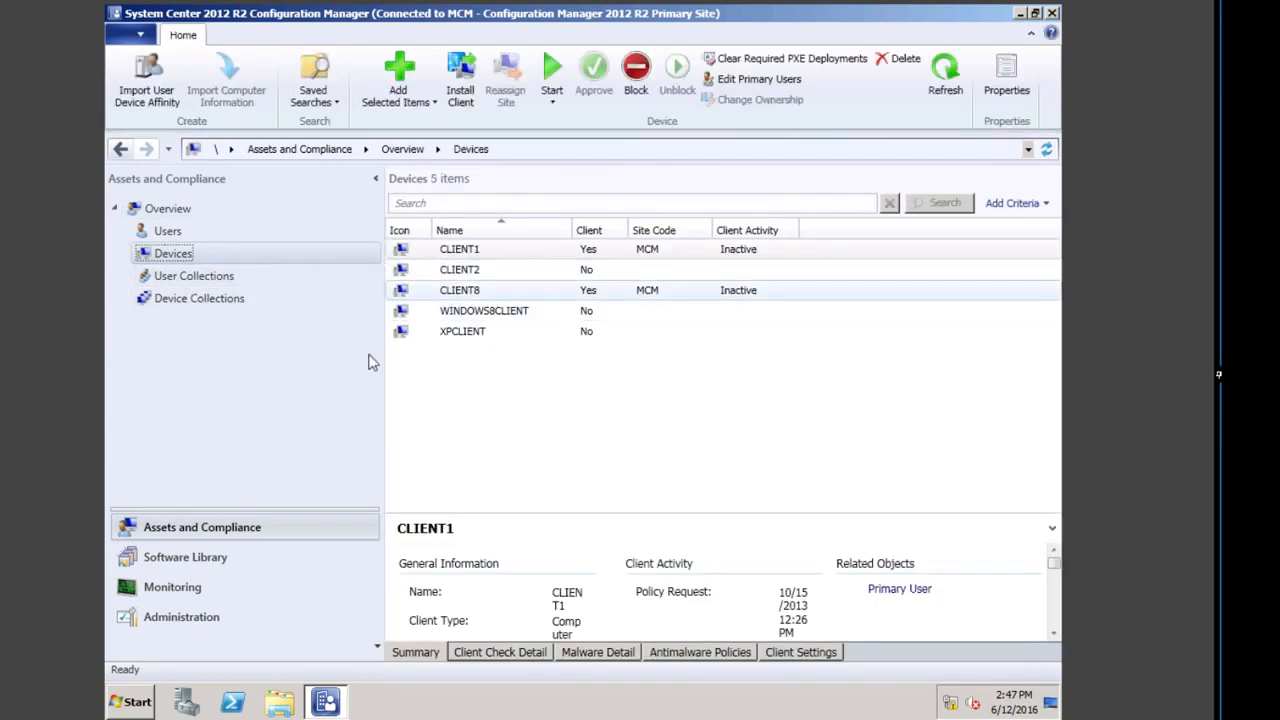
{"action": "left_click", "coordinate": [204, 298]}
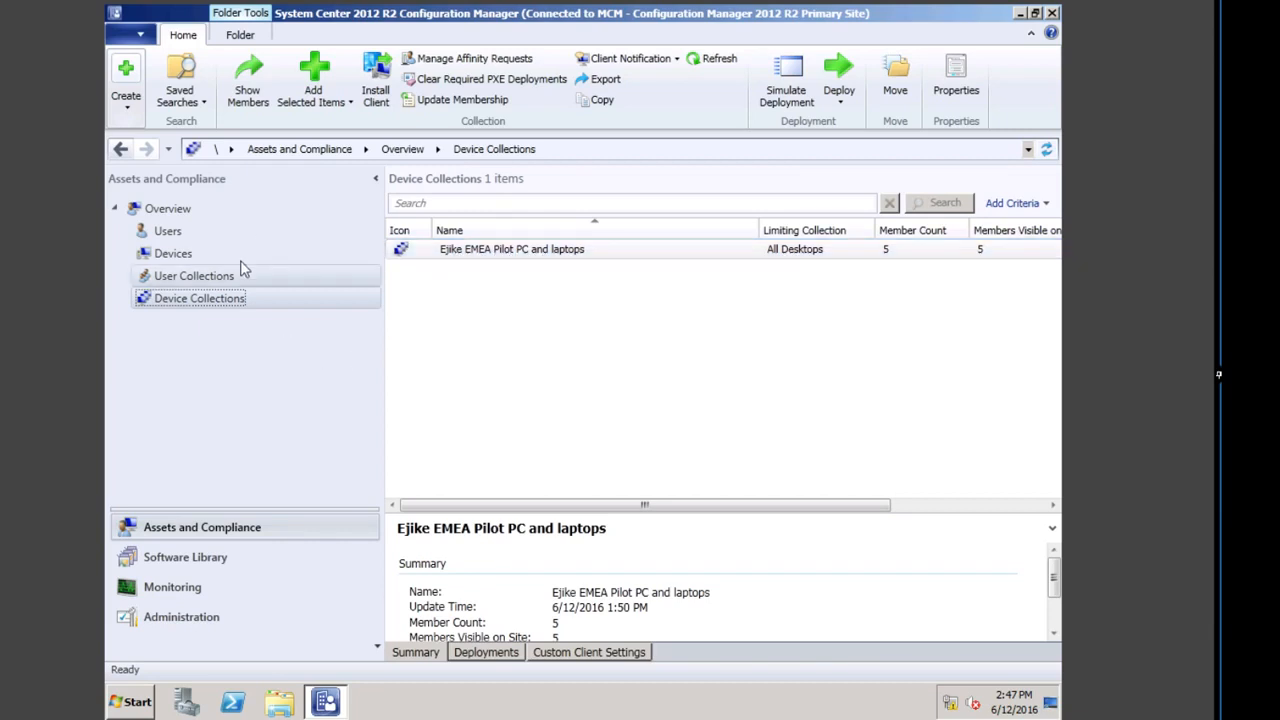
{"action": "left_click", "coordinate": [248, 80]}
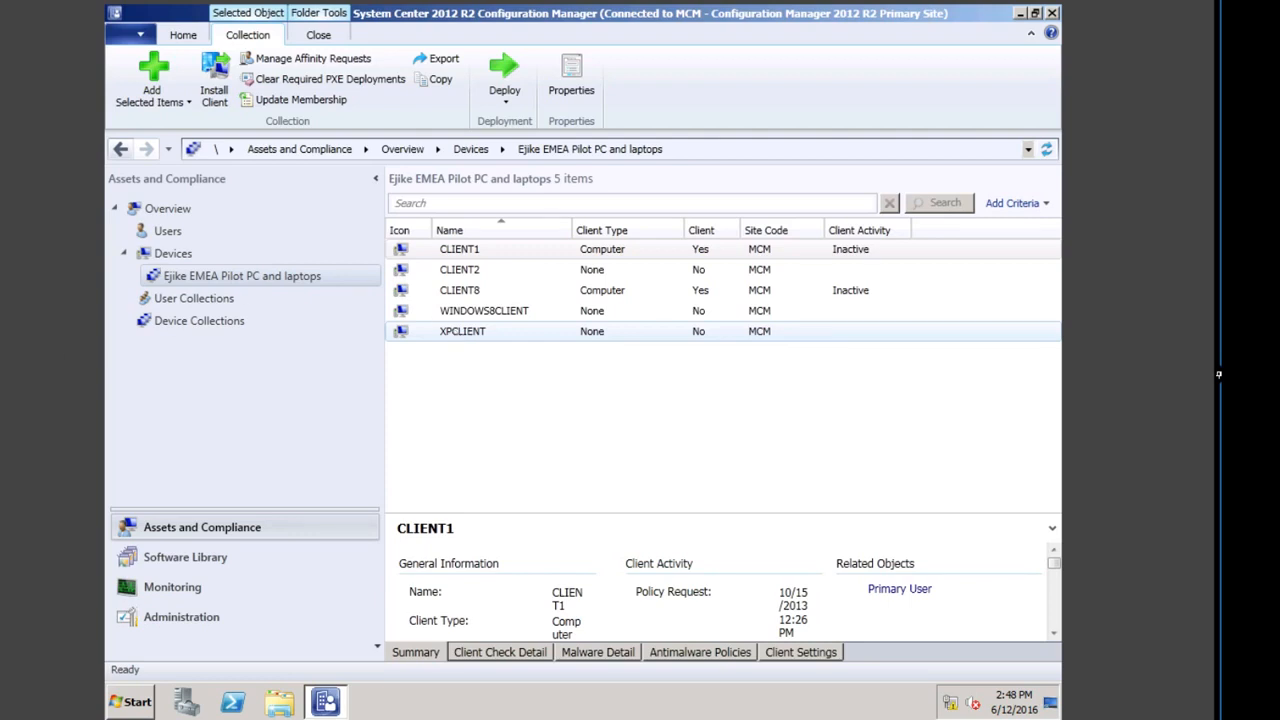
{"action": "left_click", "coordinate": [200, 321]}
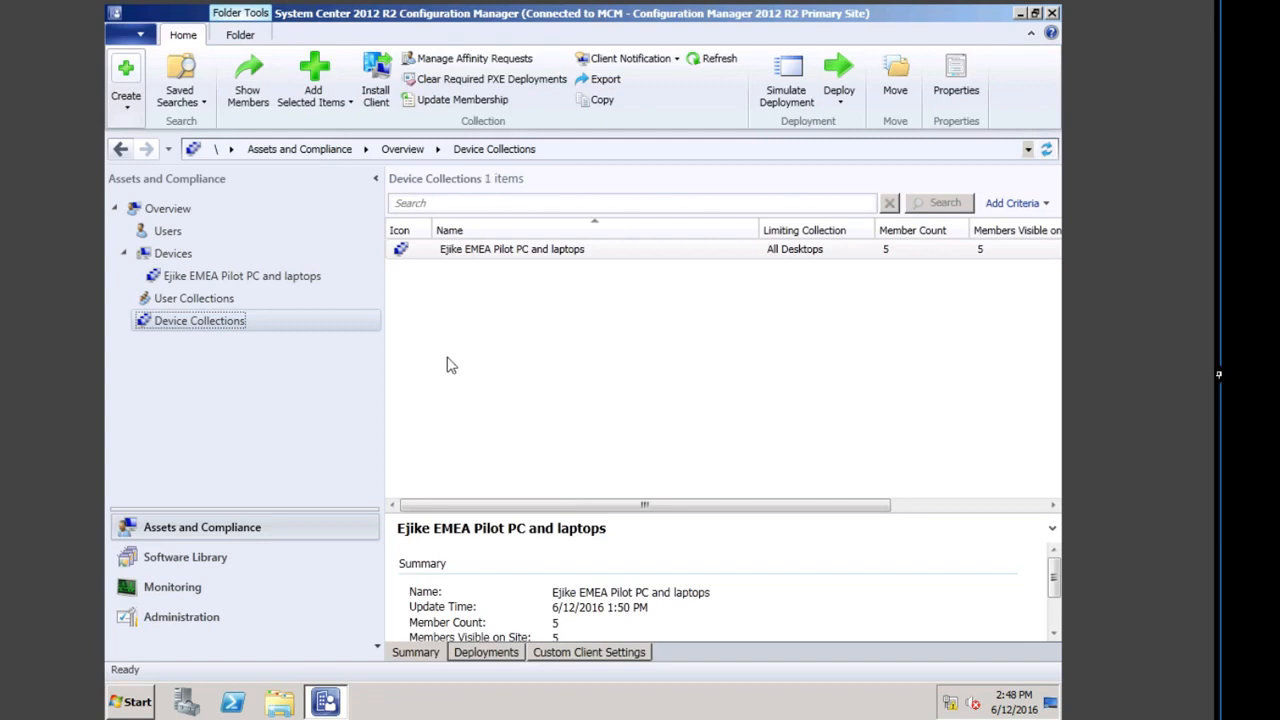
Step: Start a new device collection named 'oiyowwieuowiu', limited to the pilot PC collection
{"action": "right_click", "coordinate": [561, 306]}
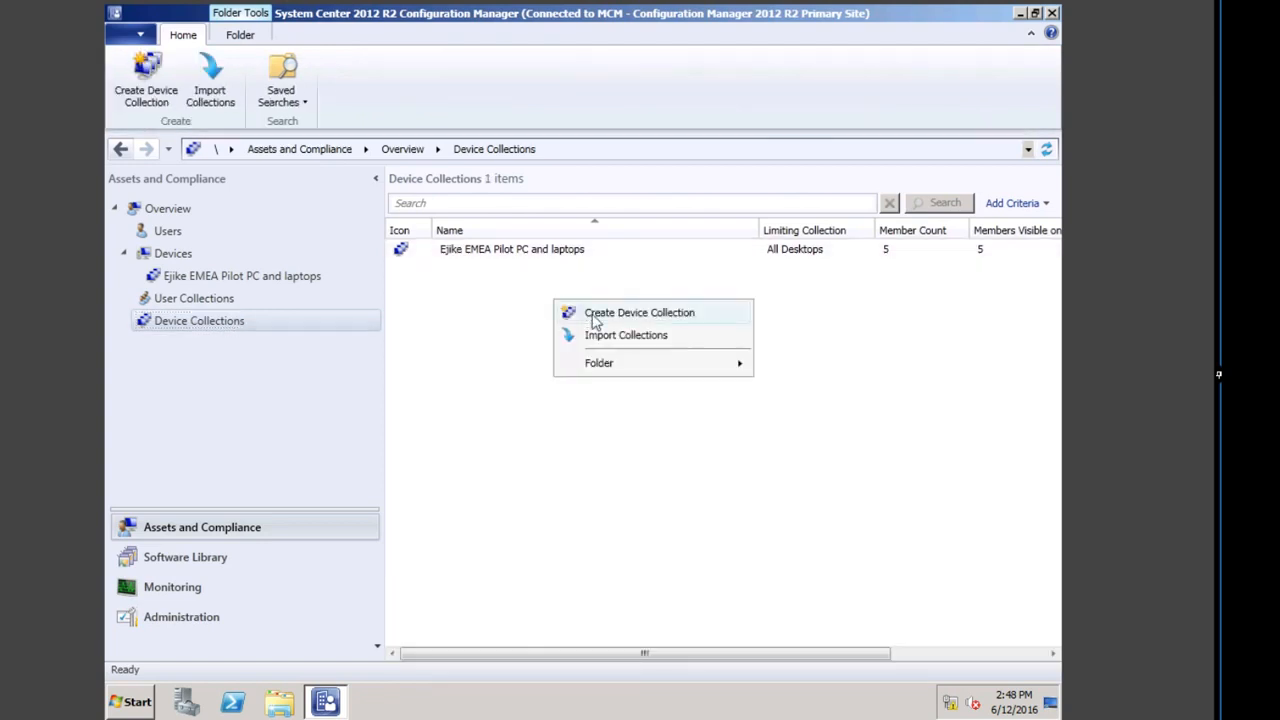
{"action": "left_click", "coordinate": [636, 311]}
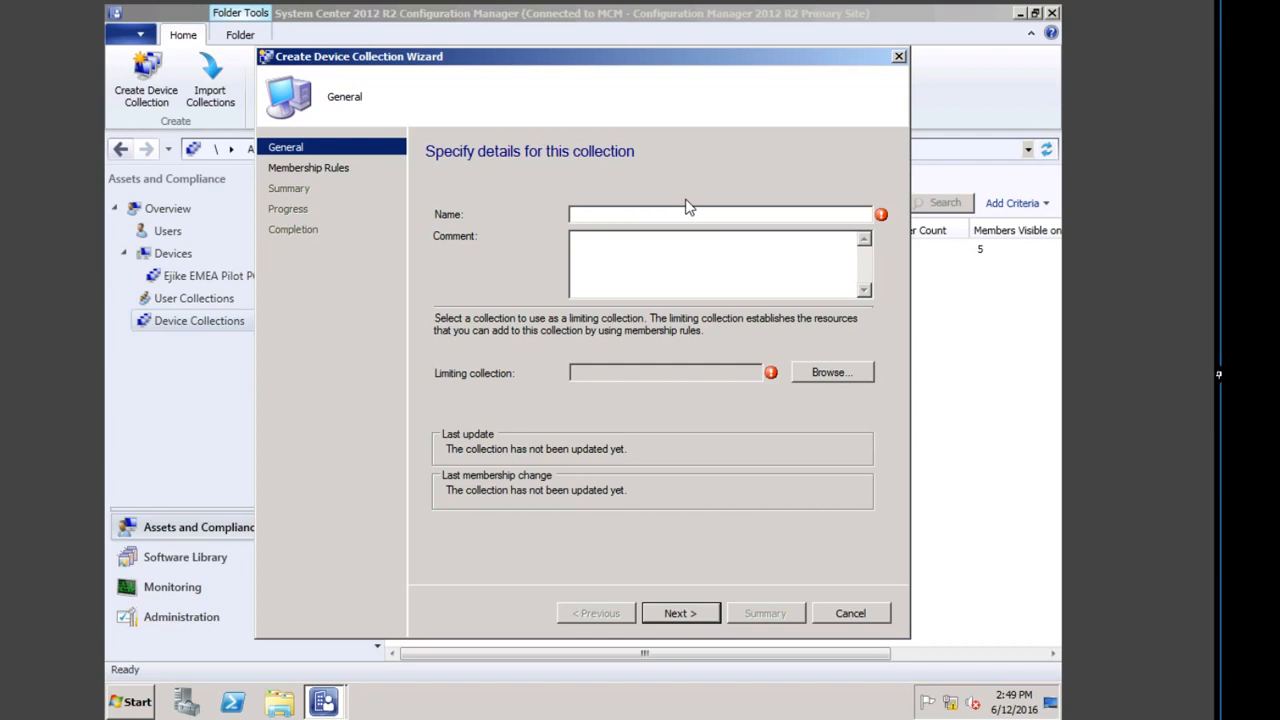
{"action": "type", "text": "oiyowwieuowiu"}
{"action": "left_click", "coordinate": [828, 372]}
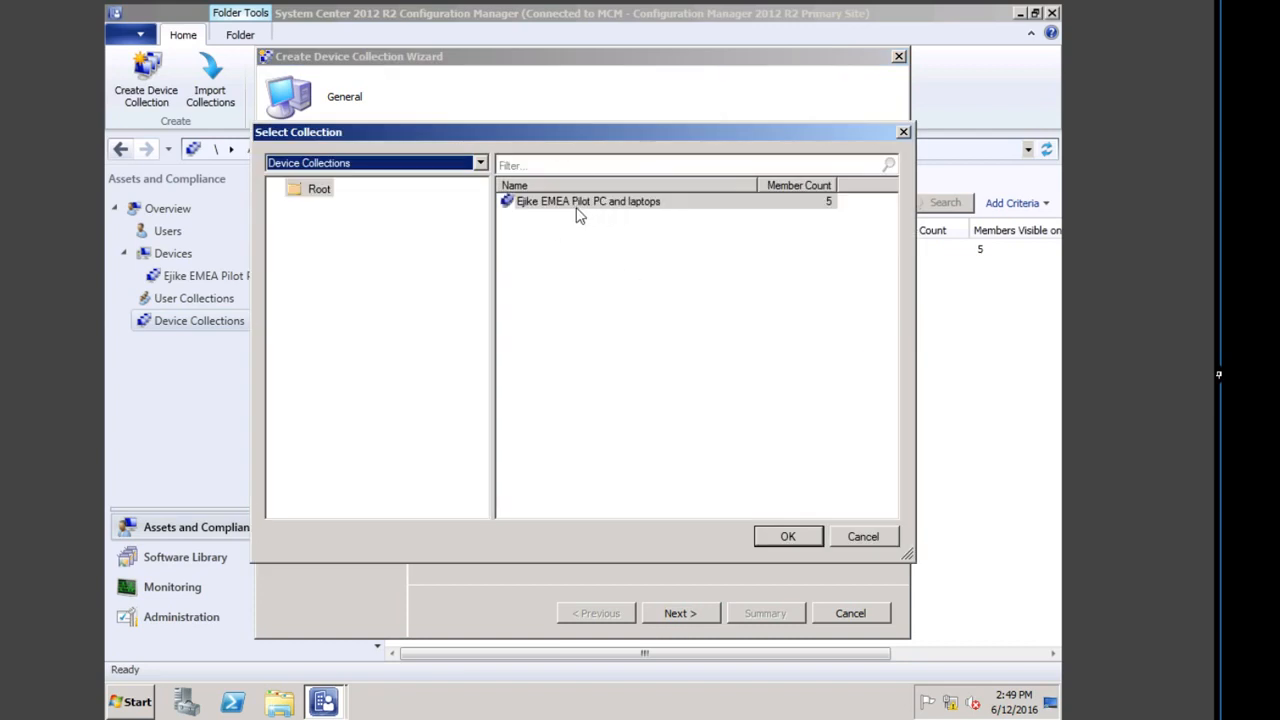
{"action": "double_click", "coordinate": [600, 205]}
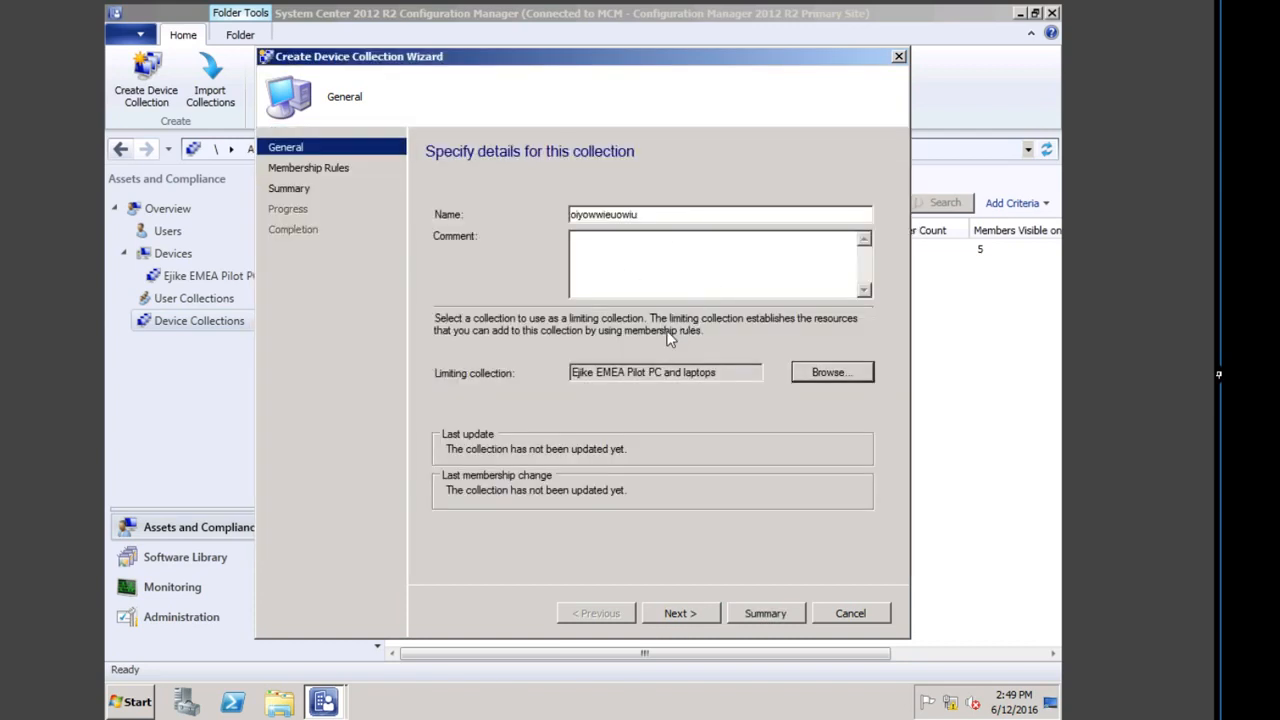
{"action": "left_click", "coordinate": [697, 614]}
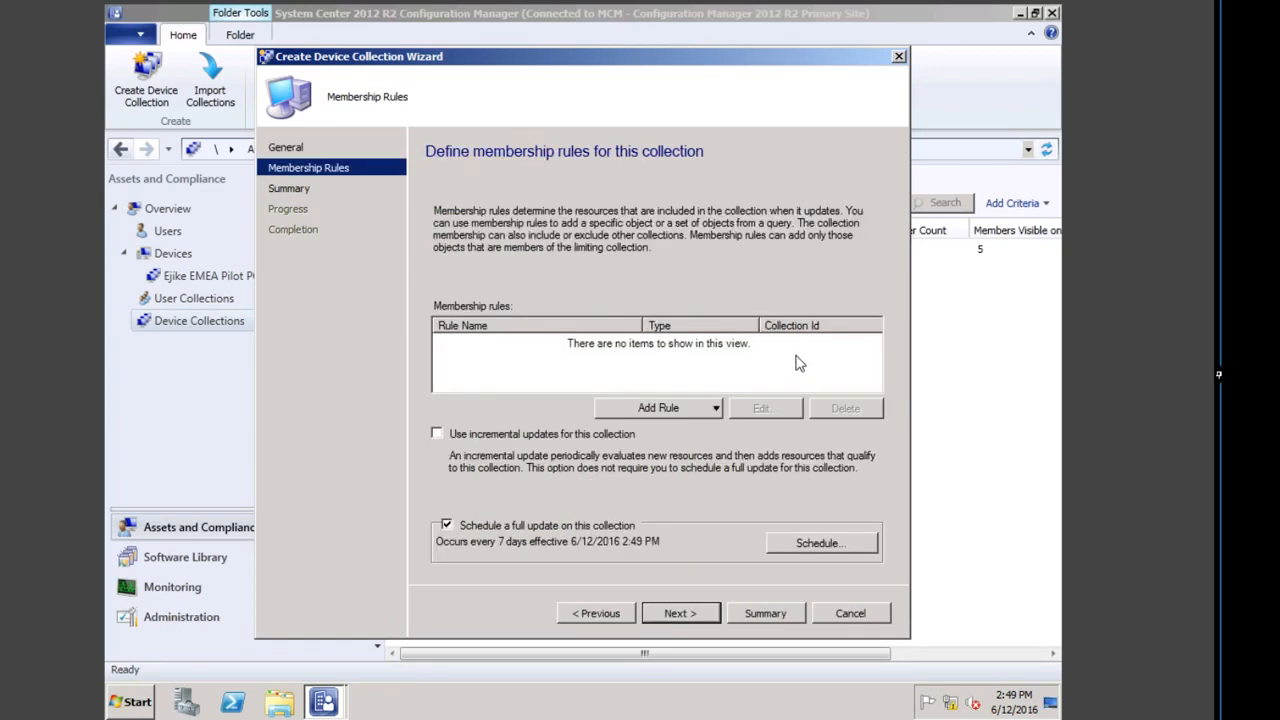
Step: Try adding a Query Rule by importing a query statement, find none, and cancel the wizard
{"action": "left_click", "coordinate": [662, 408]}
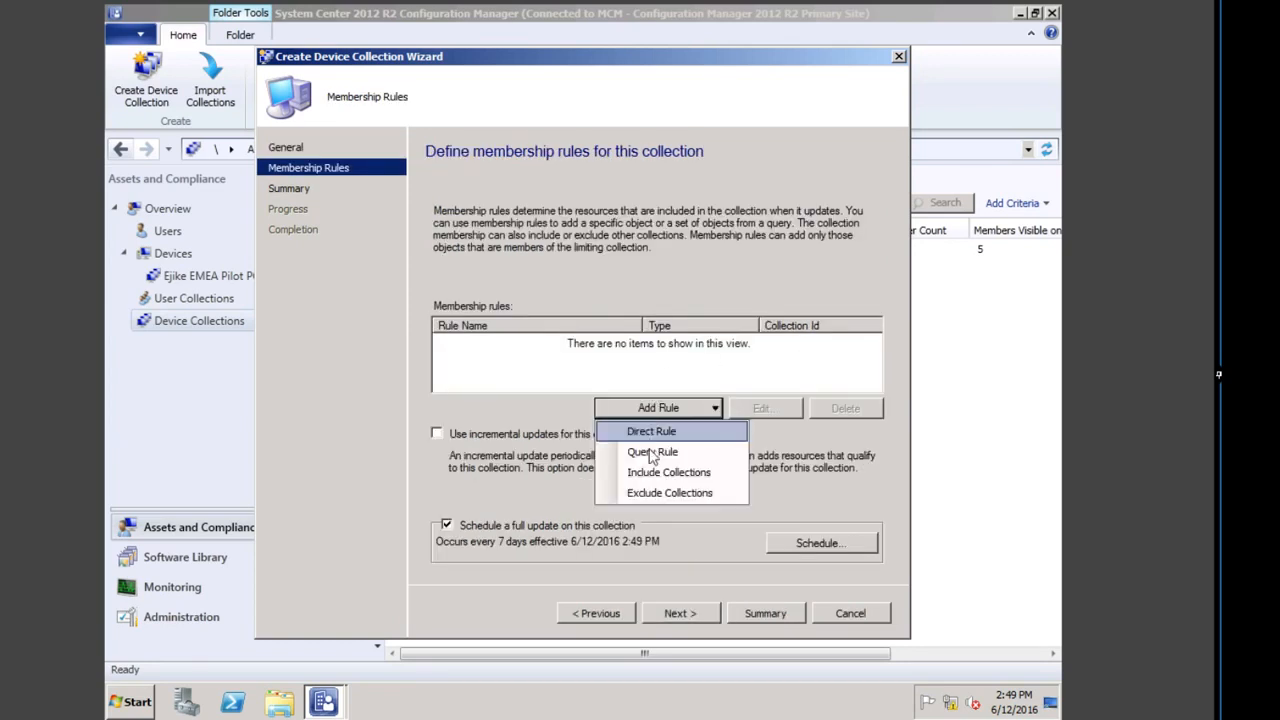
{"action": "left_click", "coordinate": [652, 451]}
{"action": "type", "text": "dvsd"}
{"action": "left_click", "coordinate": [612, 232]}
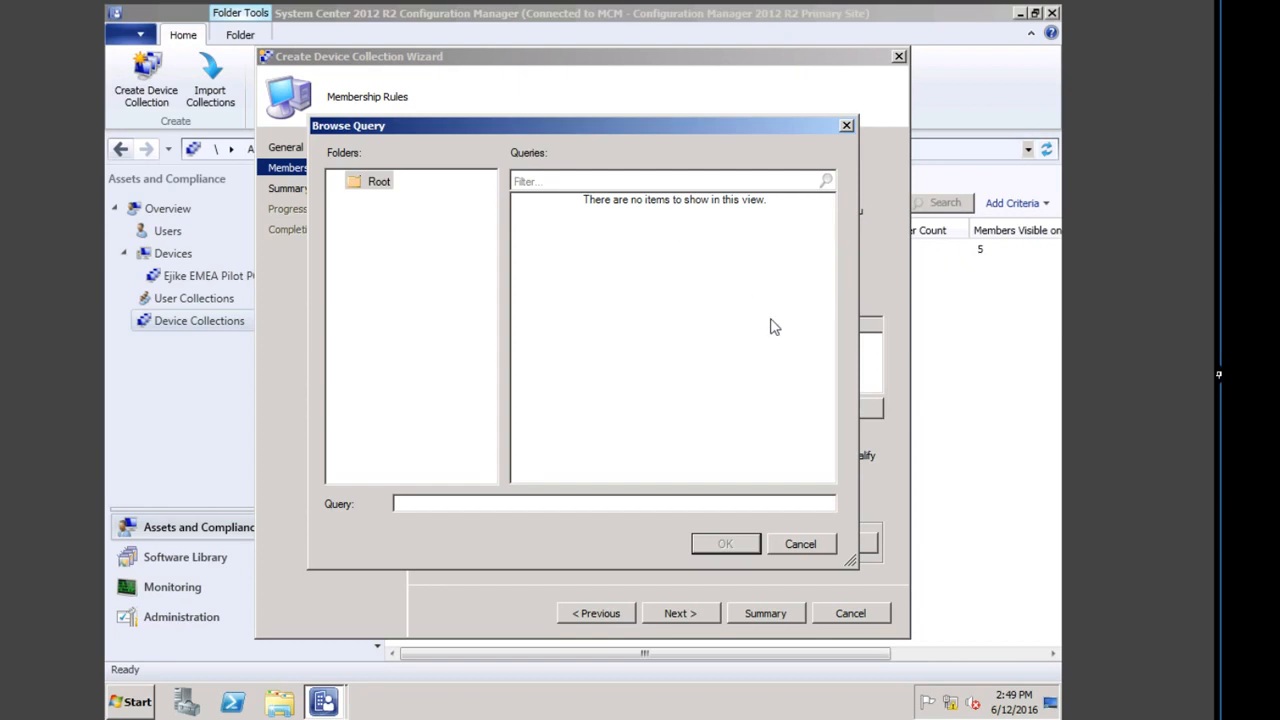
{"action": "left_click", "coordinate": [804, 541]}
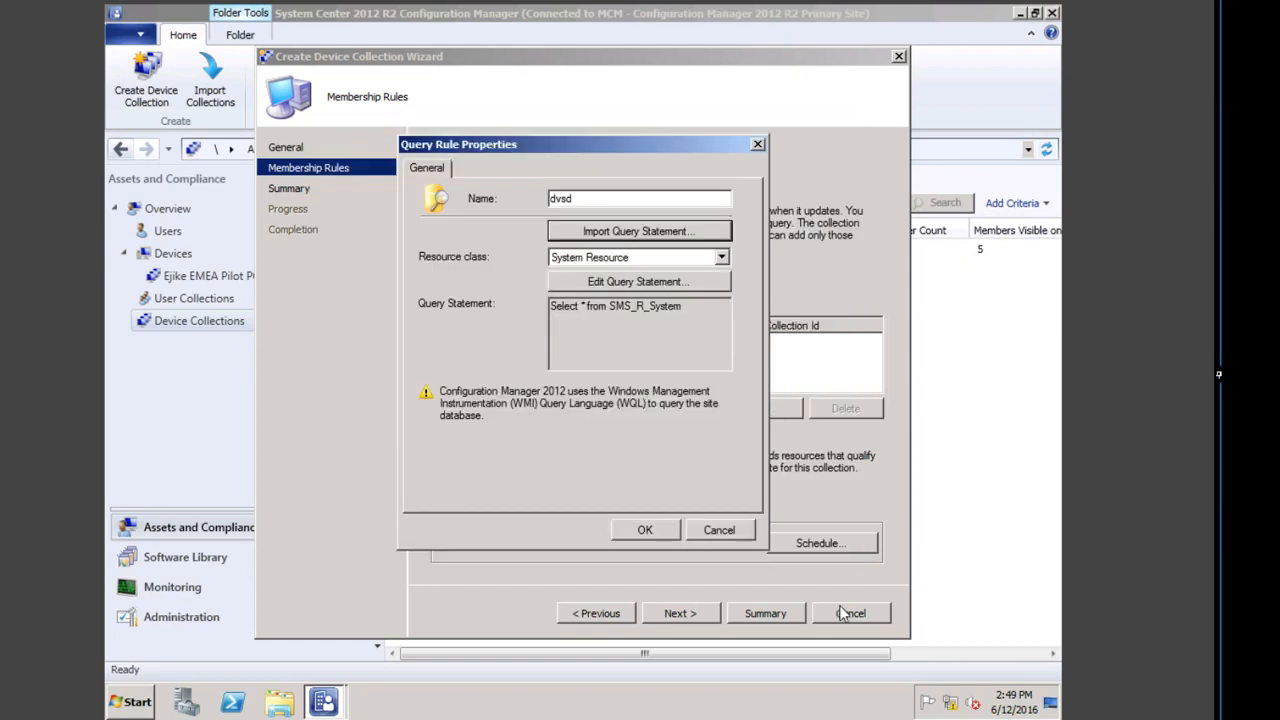
{"action": "key", "text": "Escape"}
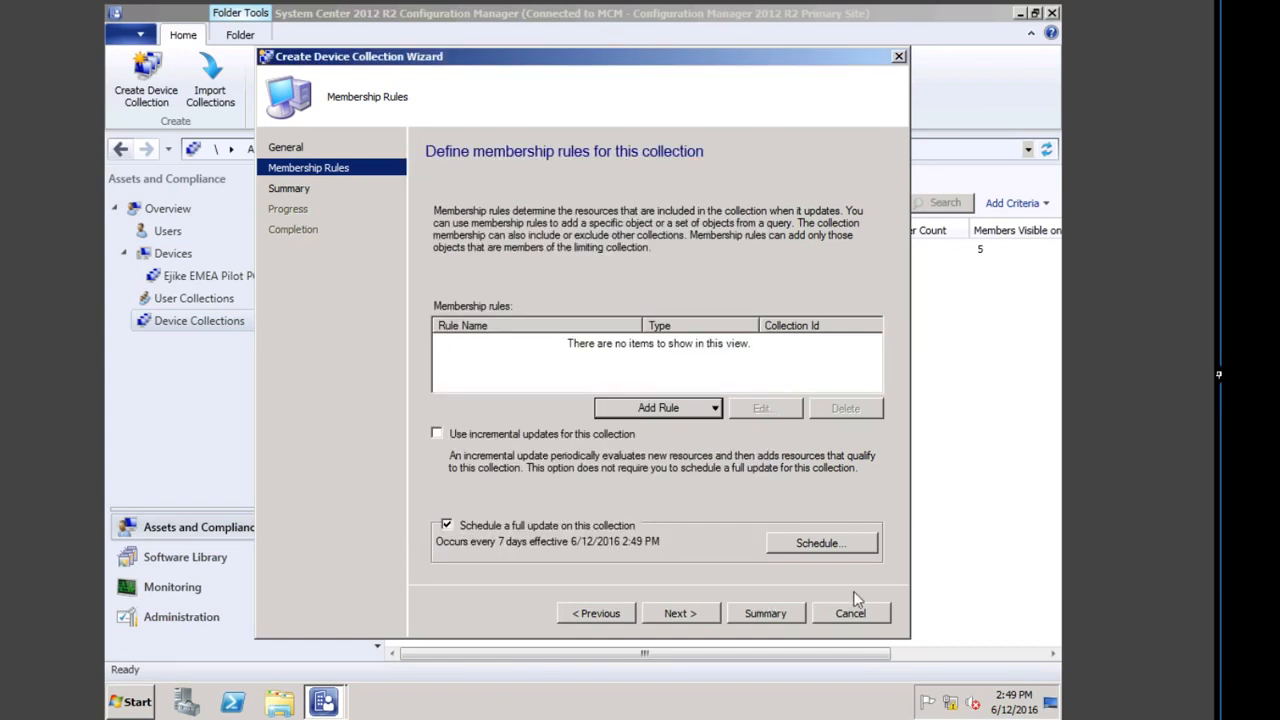
{"action": "left_click", "coordinate": [855, 617]}
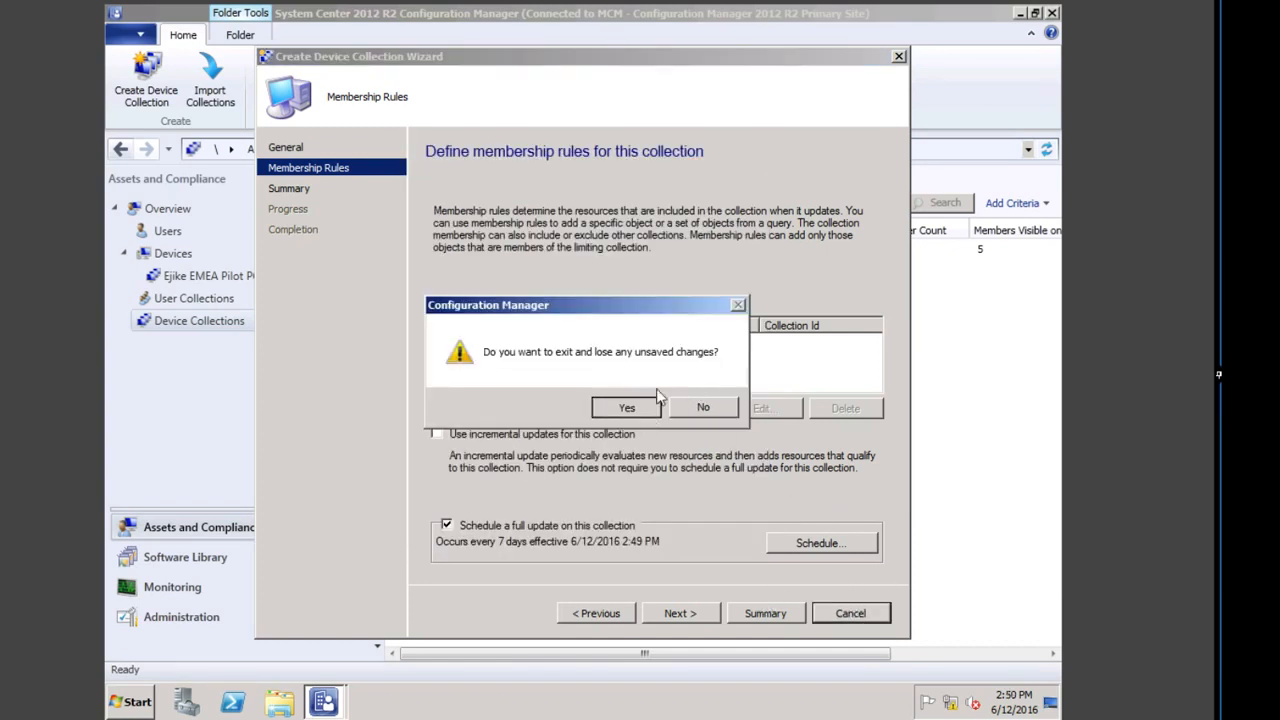
Step: Confirm discarding the unsaved collection and log off the desktop admin session
{"action": "left_click", "coordinate": [618, 407]}
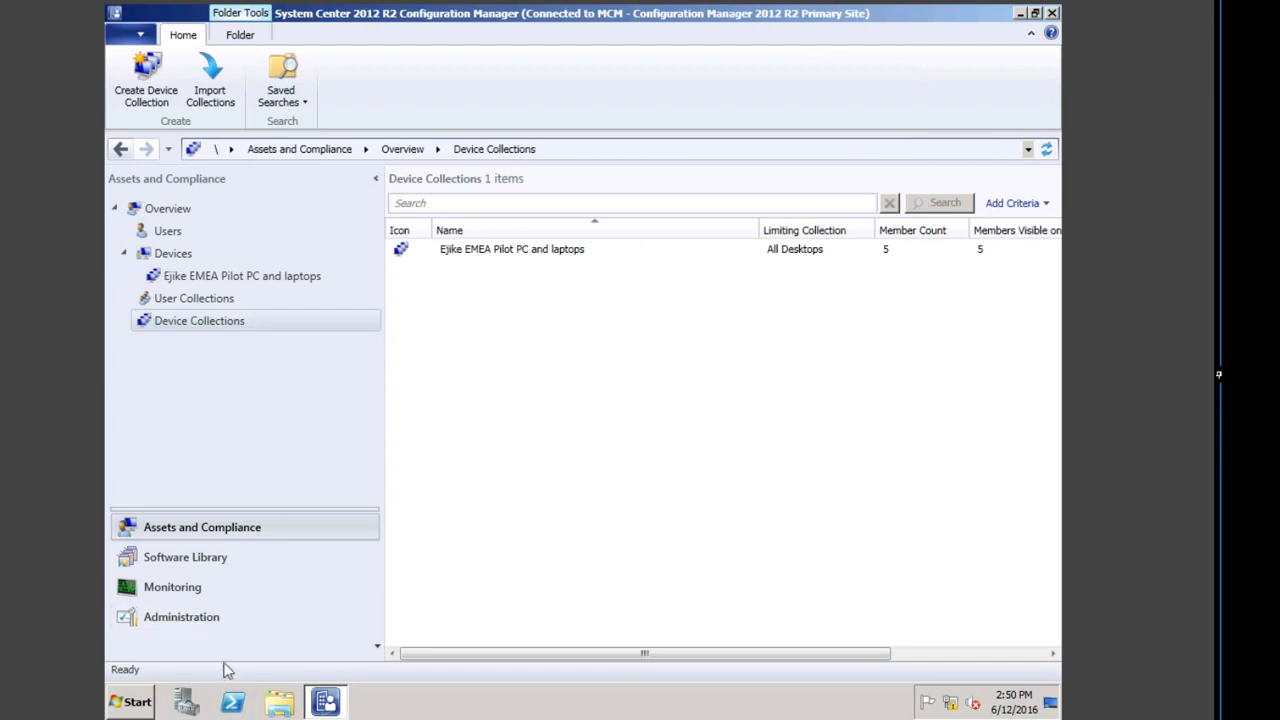
{"action": "left_click", "coordinate": [135, 702]}
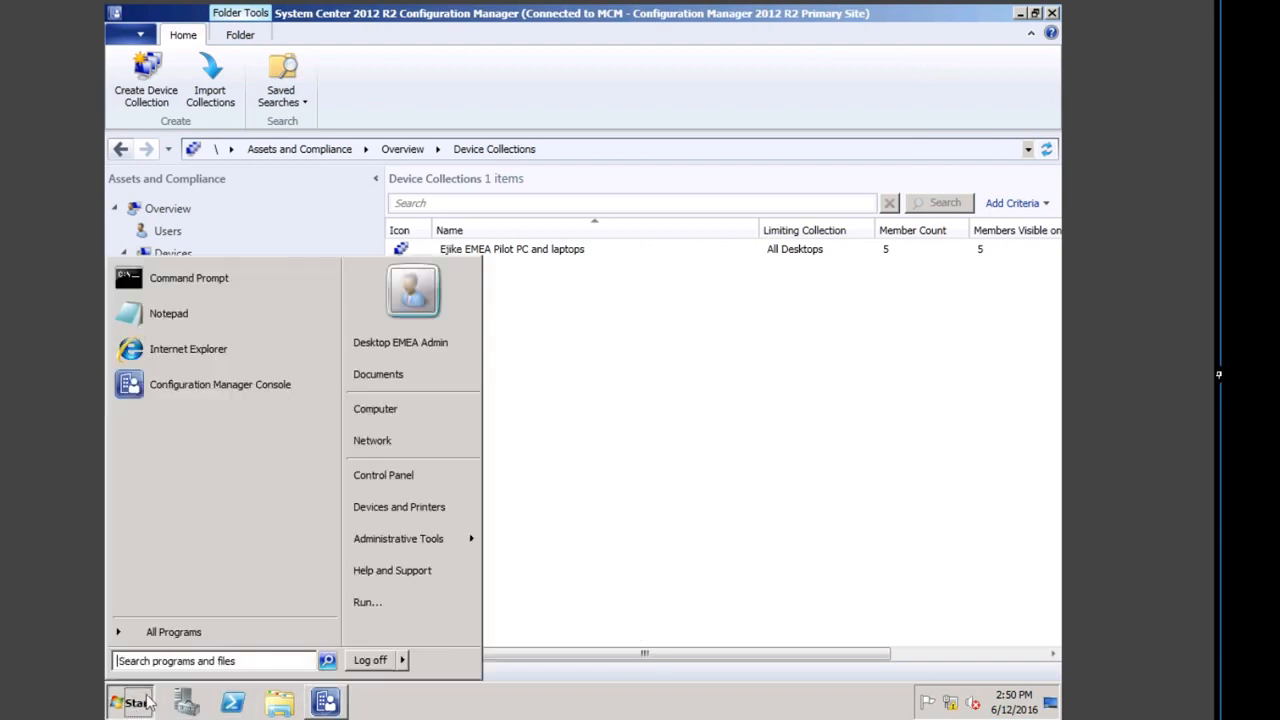
{"action": "left_click", "coordinate": [371, 660]}
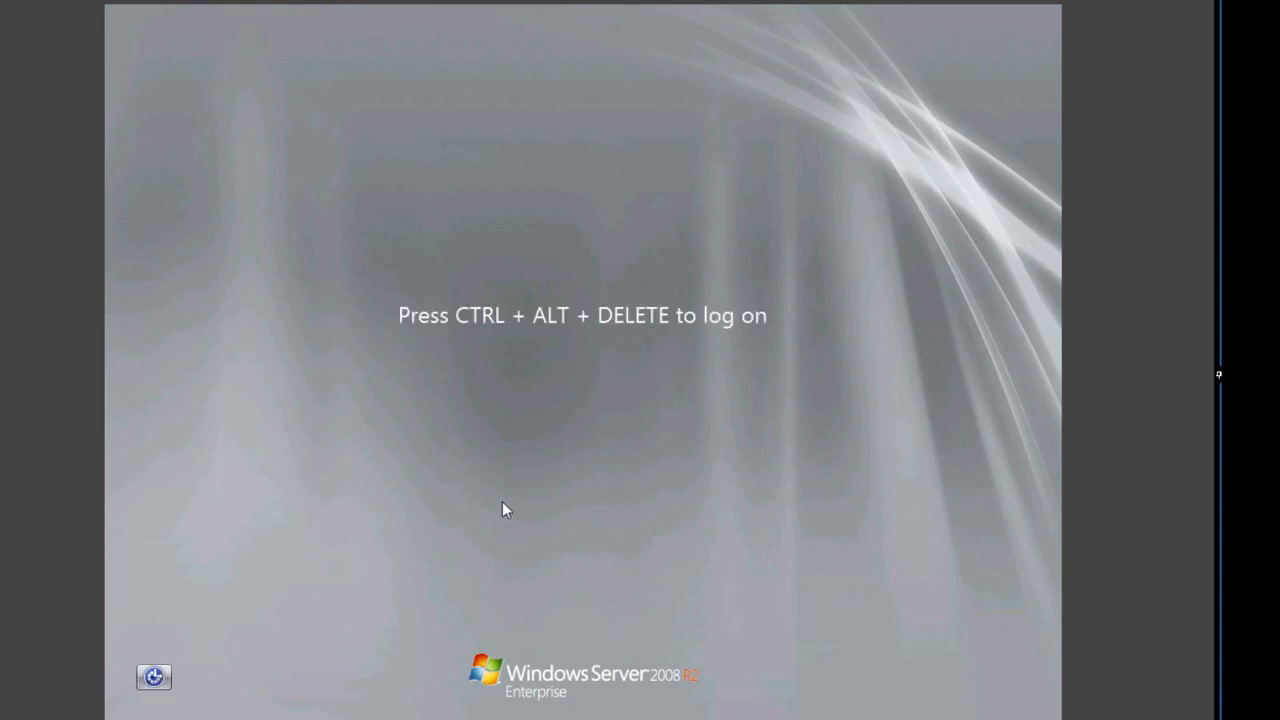
Step: Sign back in as 'administrator' with the account password via Other User
{"action": "key", "text": "ctrl+alt+Delete"}
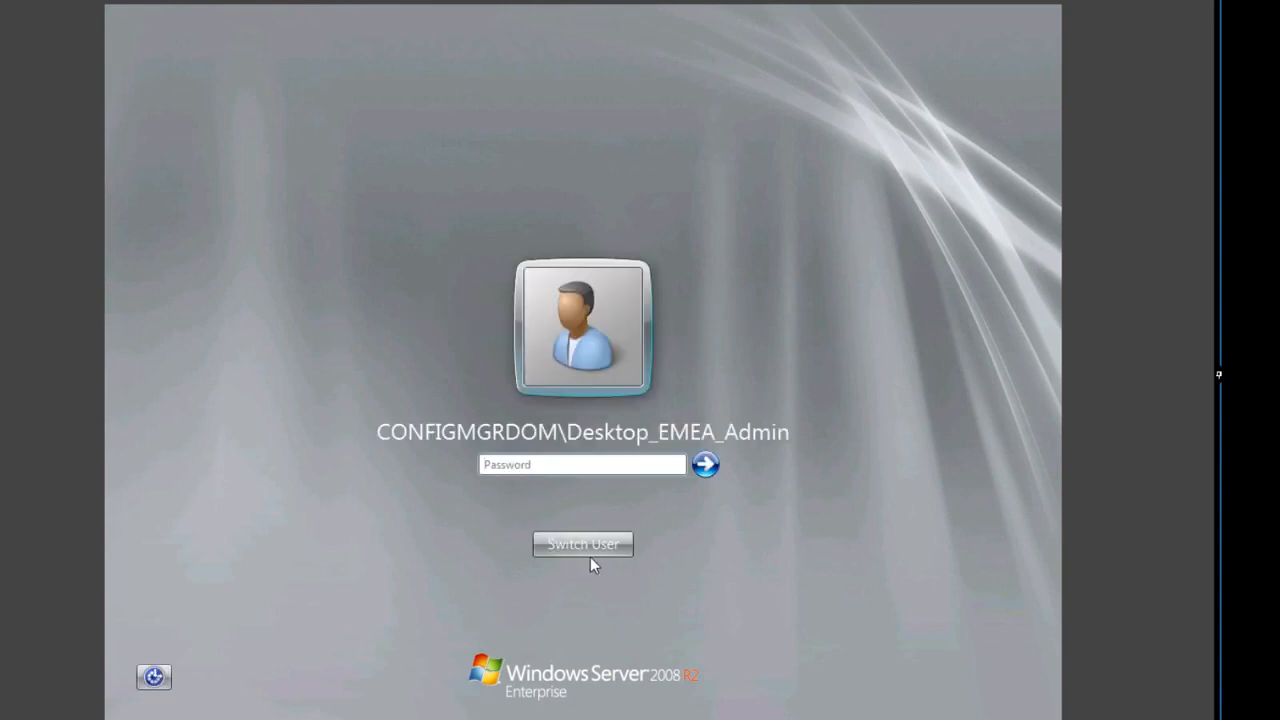
{"action": "left_click", "coordinate": [586, 541]}
{"action": "left_click", "coordinate": [683, 417]}
{"action": "type", "text": "adm"}
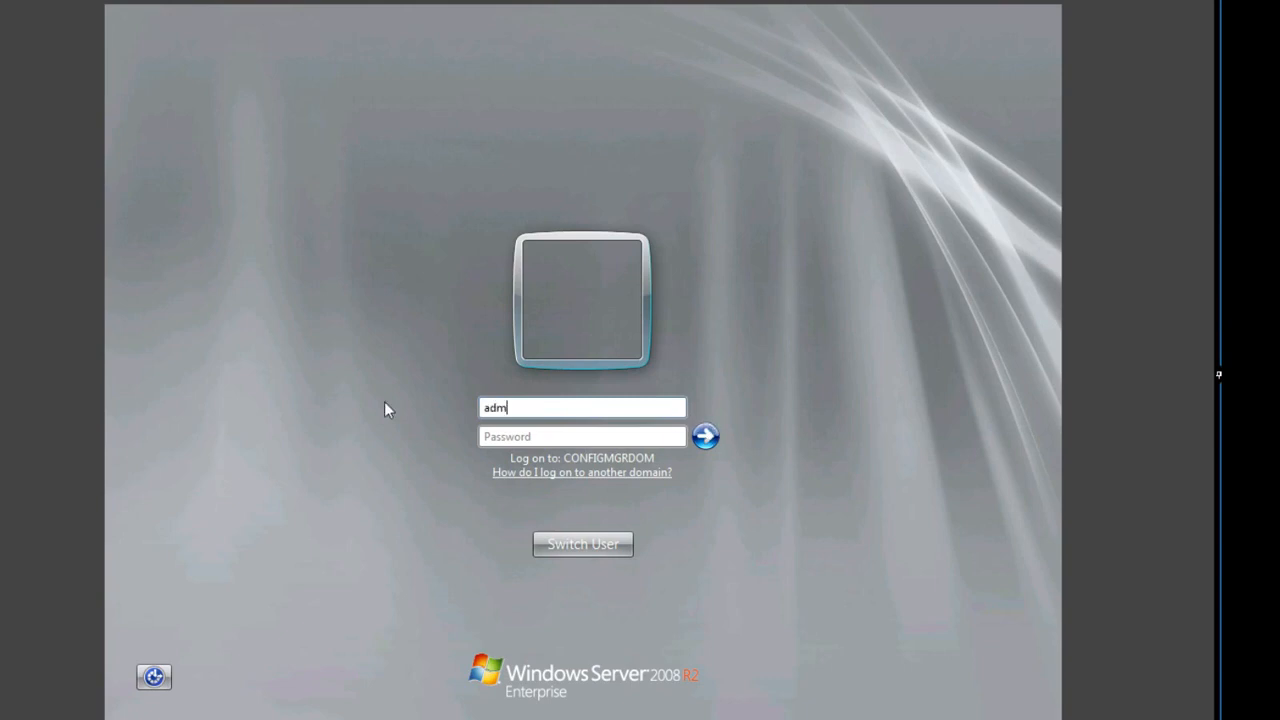
{"action": "type", "text": "inistrator"}
{"action": "key", "text": "Caps_Lock"}
{"action": "key", "text": "Caps_Lock"}
{"action": "type", "text": "••••••"}
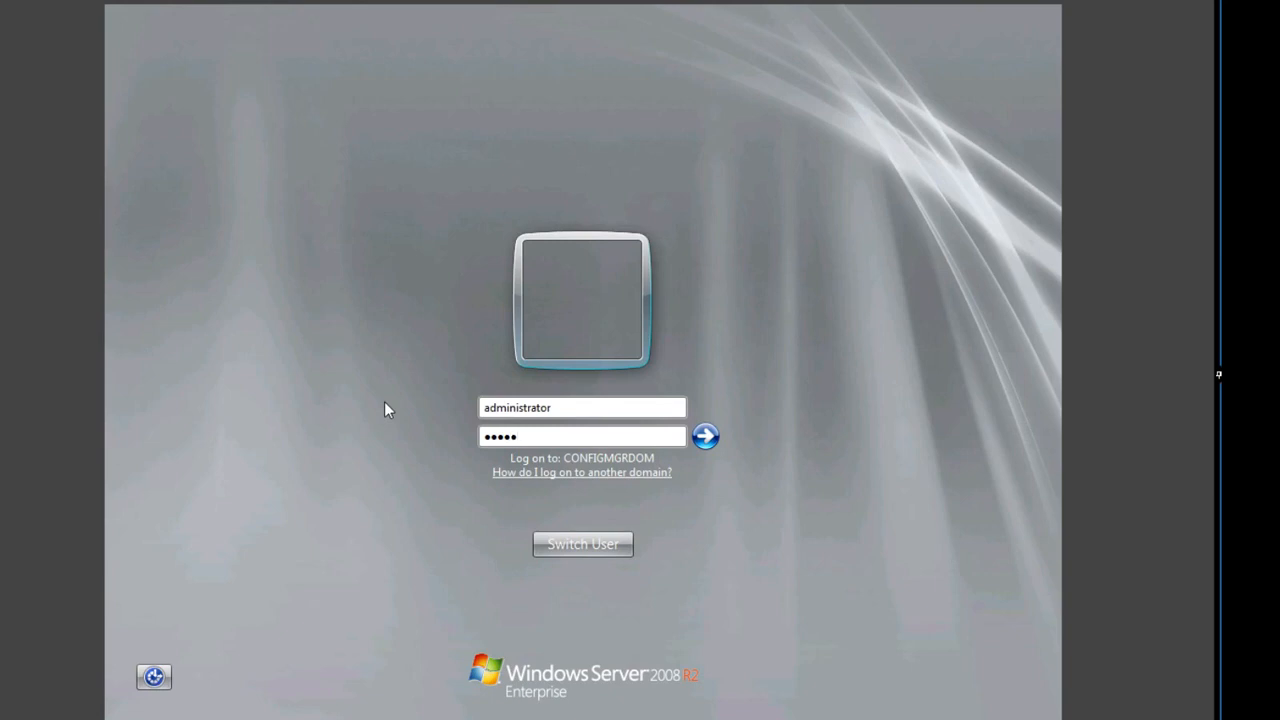
{"action": "type", "text": "•"}
{"action": "key", "text": "BackSpace"}
{"action": "type", "text": "••"}
{"action": "key", "text": "Return"}
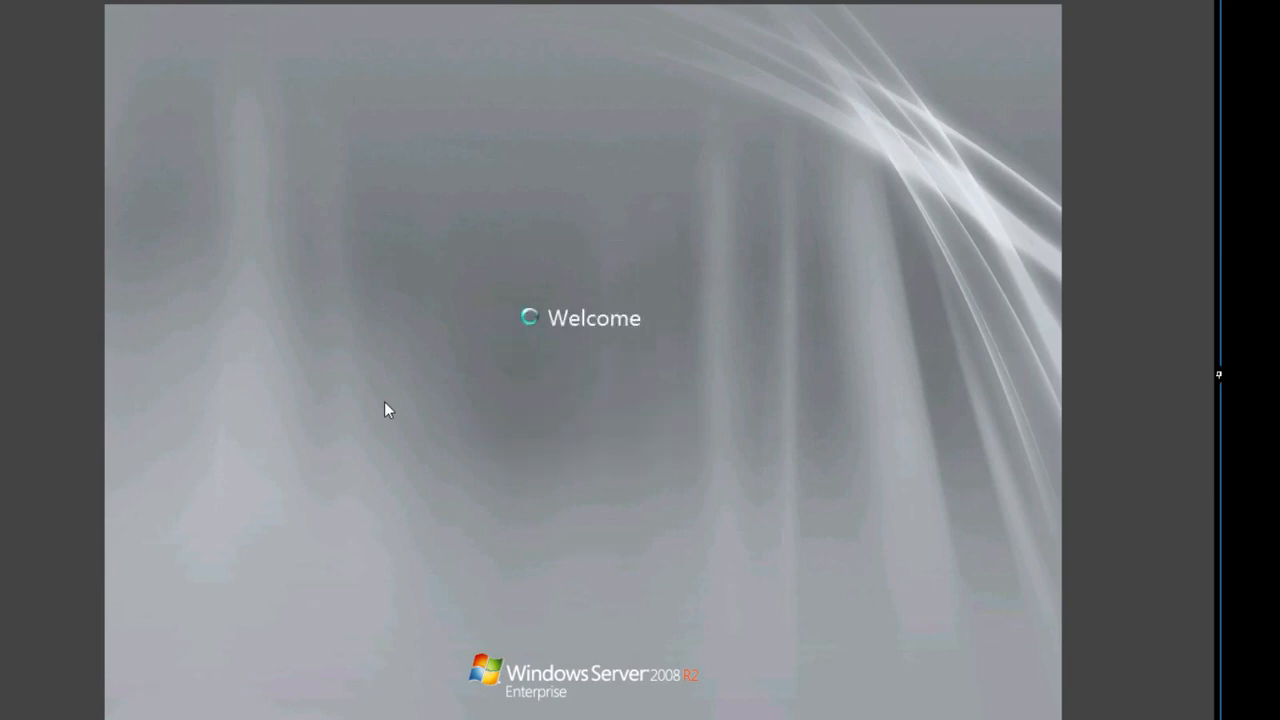
{"action": "key", "text": "super"}
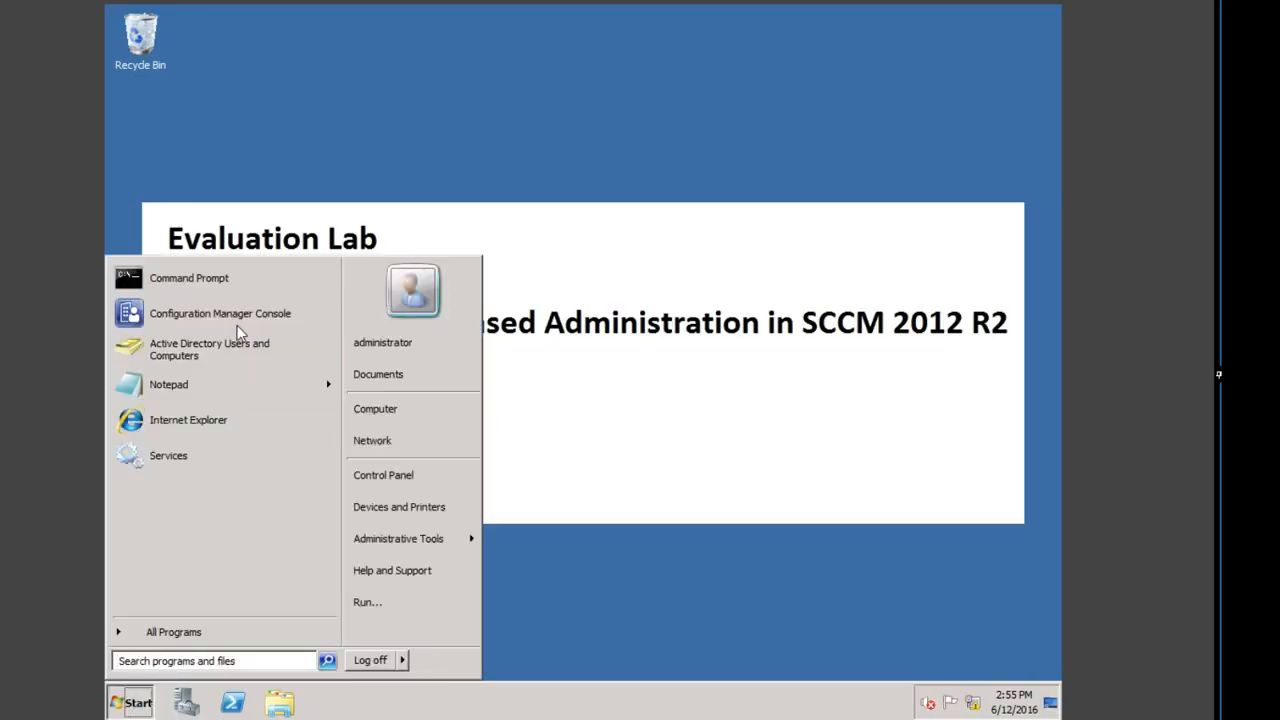
Step: Start the Configuration Manager Console and show the 17 queries under Monitoring > Queries
{"action": "left_click", "coordinate": [240, 330]}
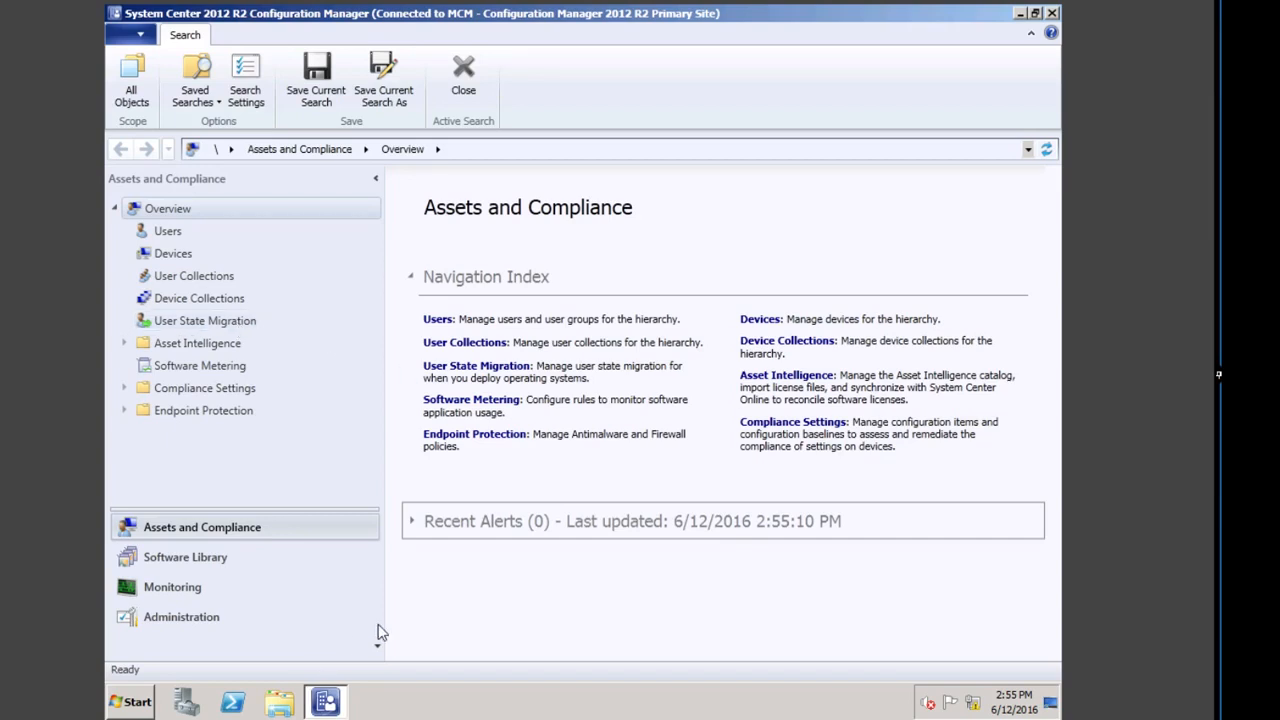
{"action": "left_click", "coordinate": [168, 593]}
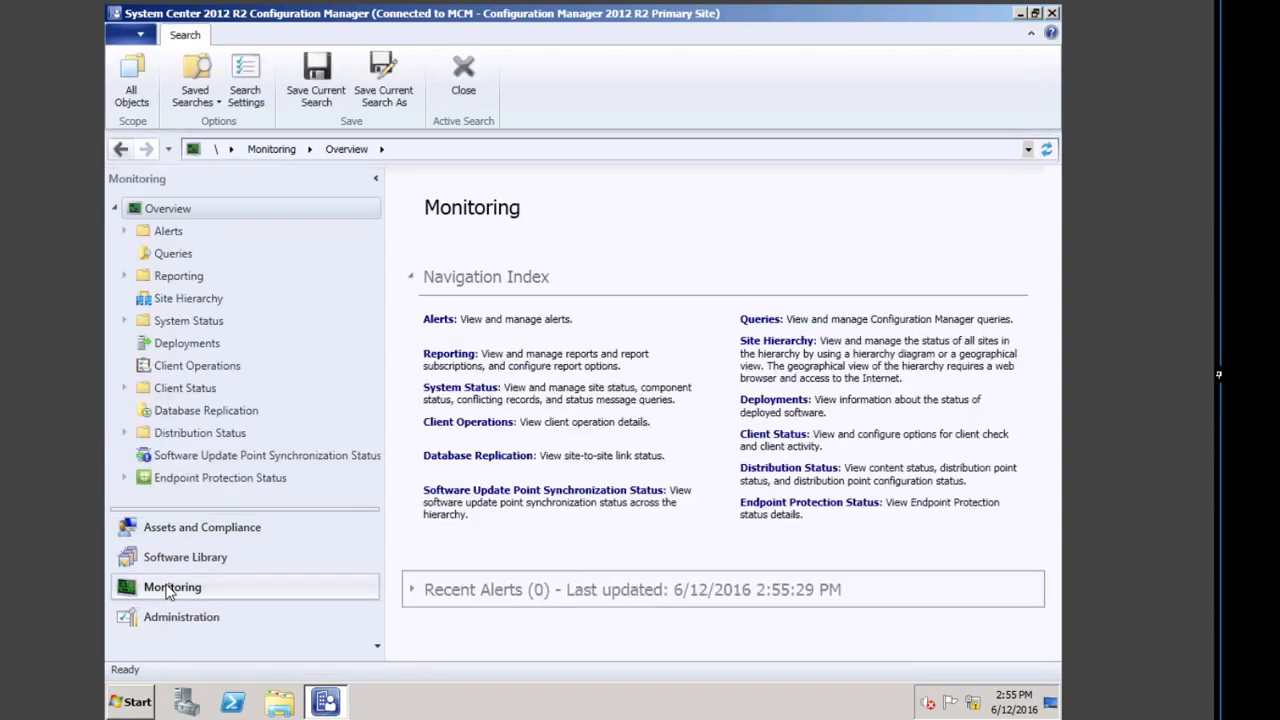
{"action": "left_click", "coordinate": [766, 322]}
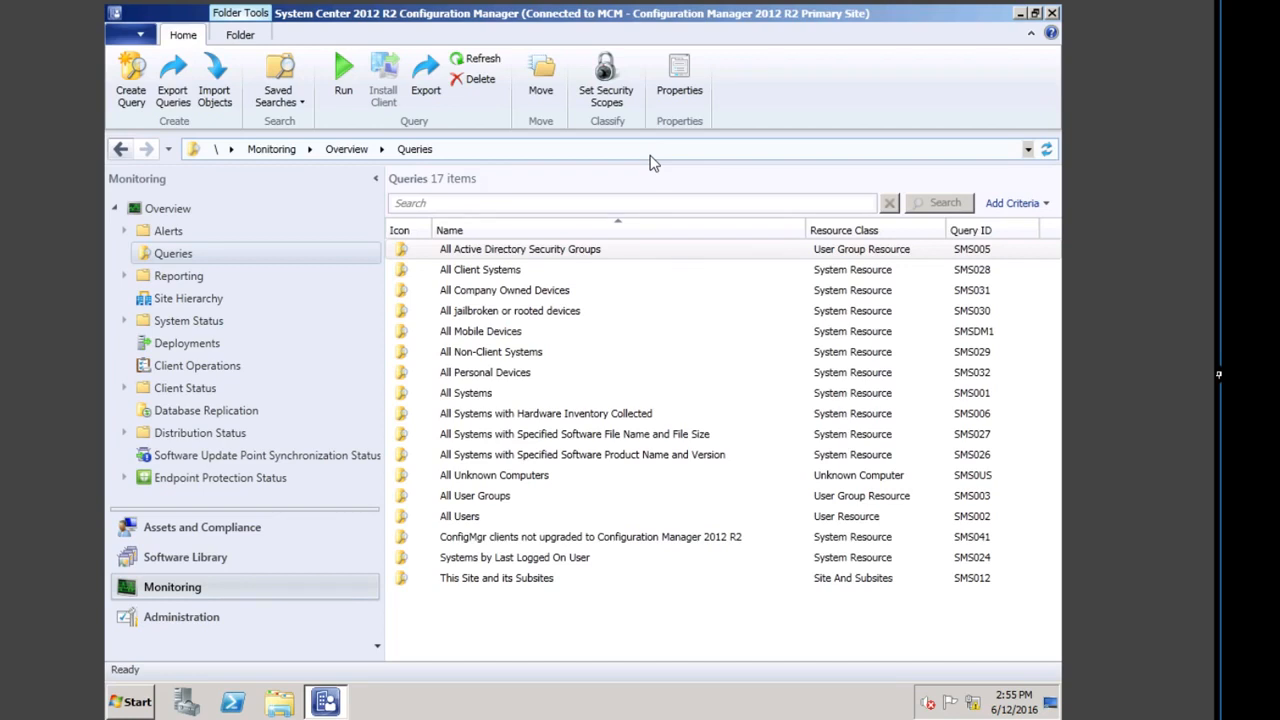
Step: Run the All Client Systems query and add EMEA Desktop Admin and EMEA Server Admin security scopes
{"action": "double_click", "coordinate": [502, 279]}
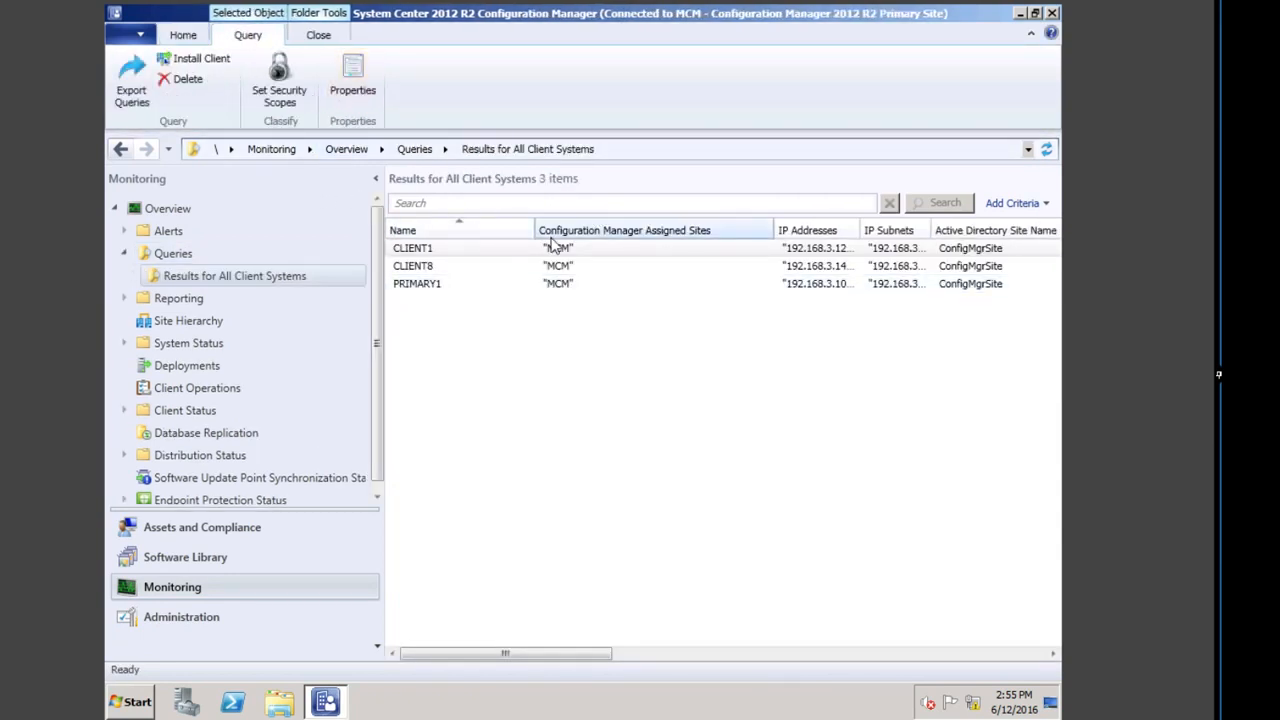
{"action": "left_click", "coordinate": [450, 274]}
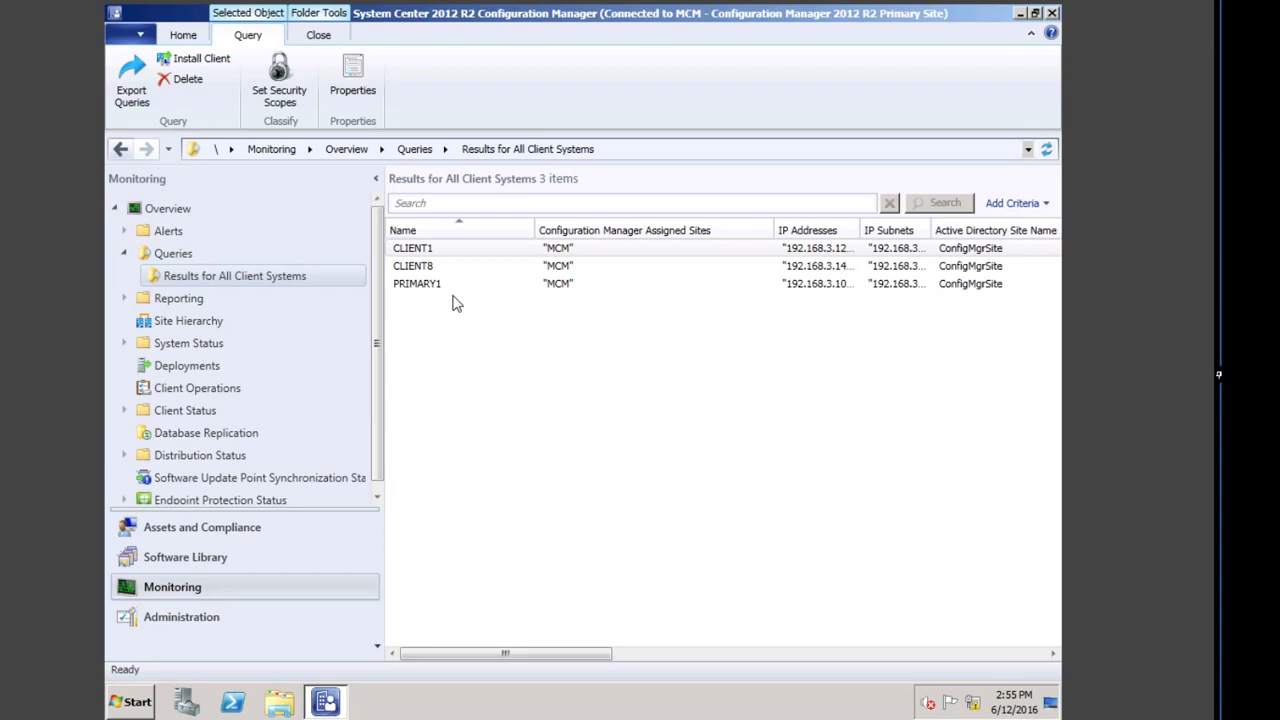
{"action": "left_click", "coordinate": [280, 80]}
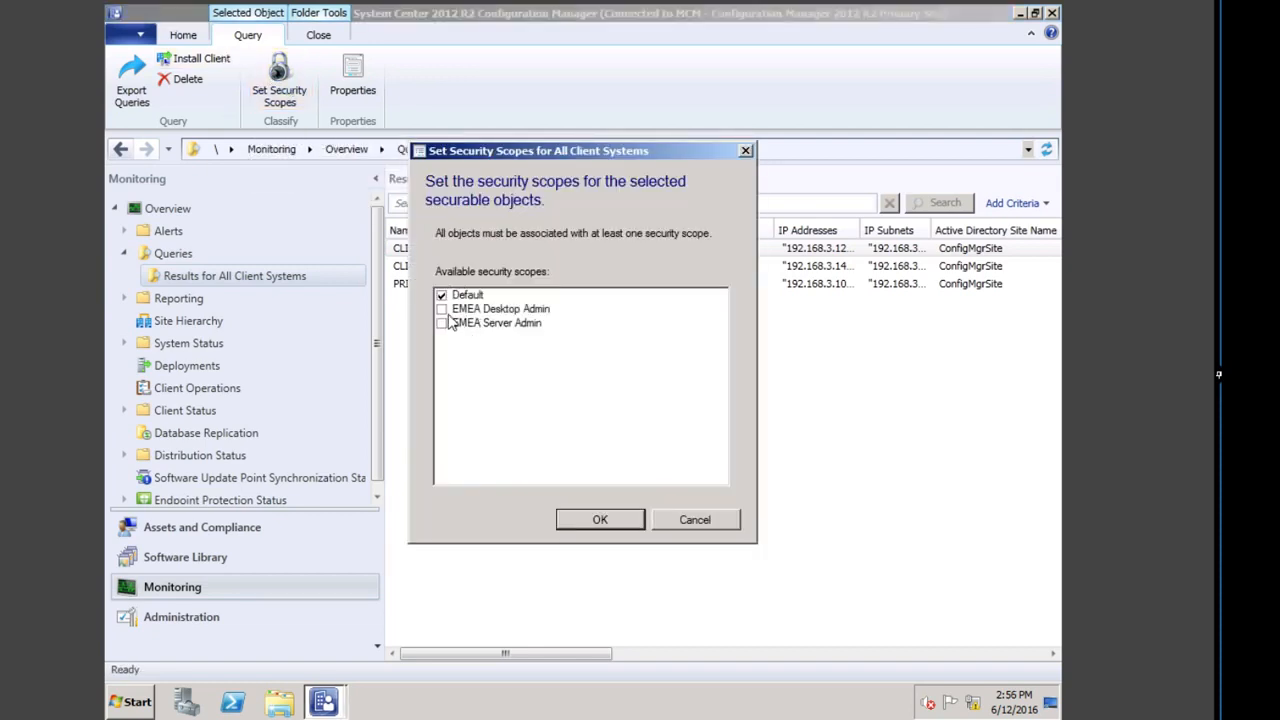
{"action": "left_click", "coordinate": [442, 310]}
{"action": "left_click", "coordinate": [447, 324]}
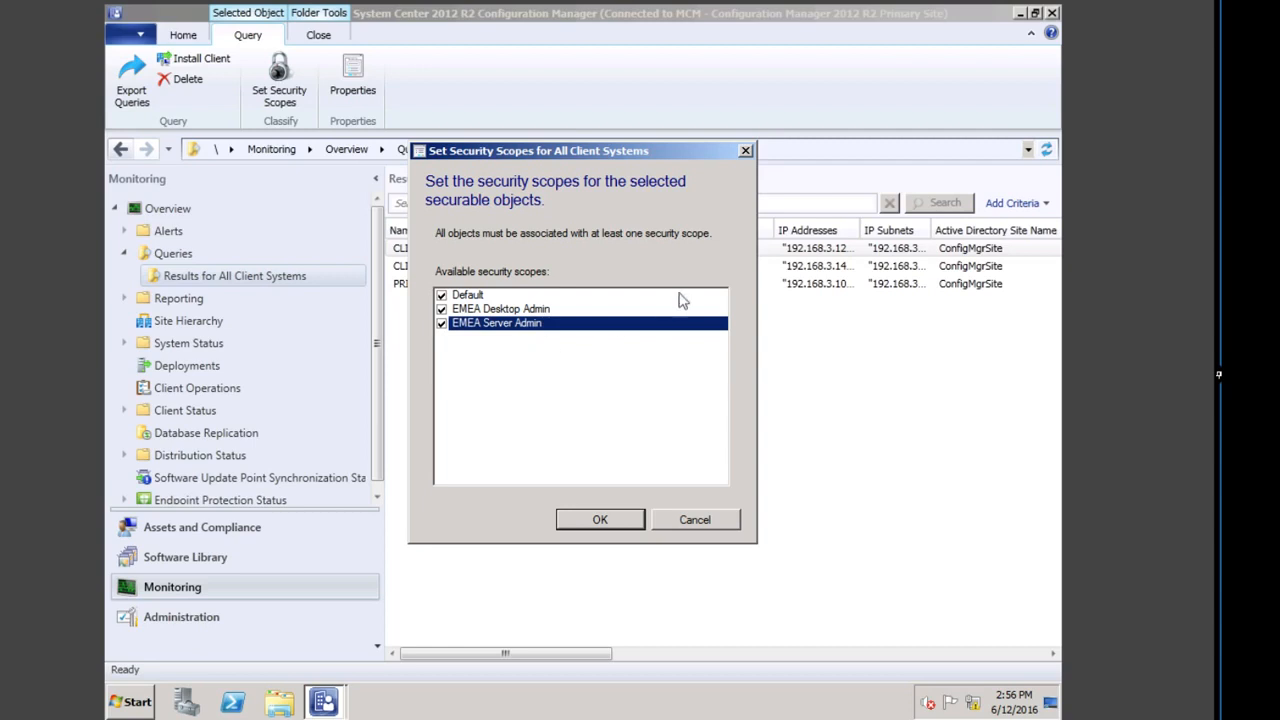
{"action": "left_click", "coordinate": [624, 520]}
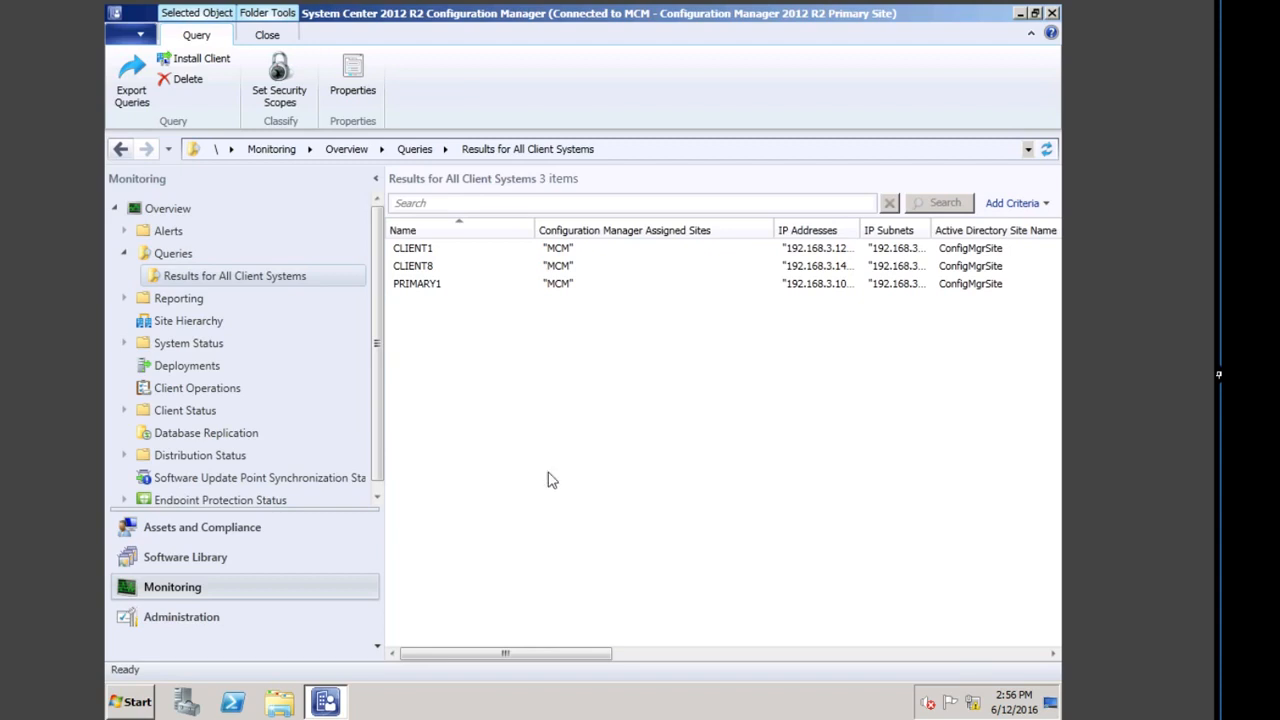
Step: Log off the current administrator account from Windows Server 2008 R2
{"action": "left_click", "coordinate": [130, 704]}
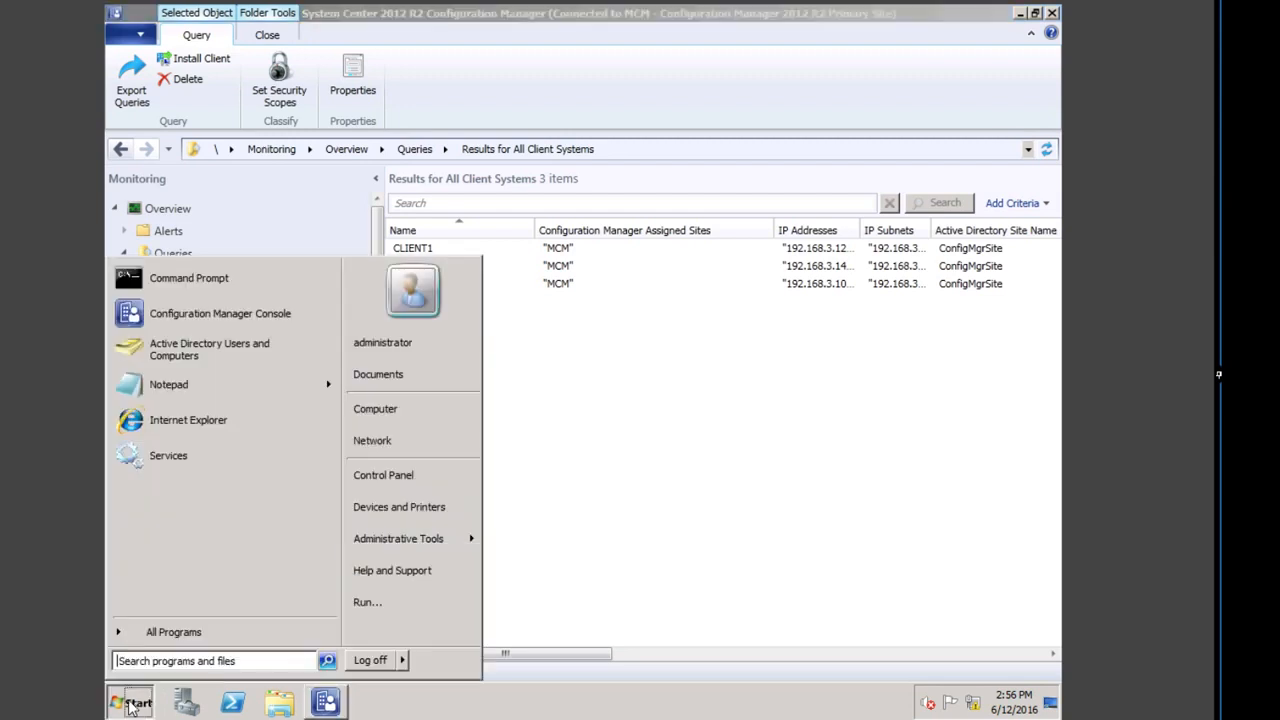
{"action": "left_click", "coordinate": [378, 666]}
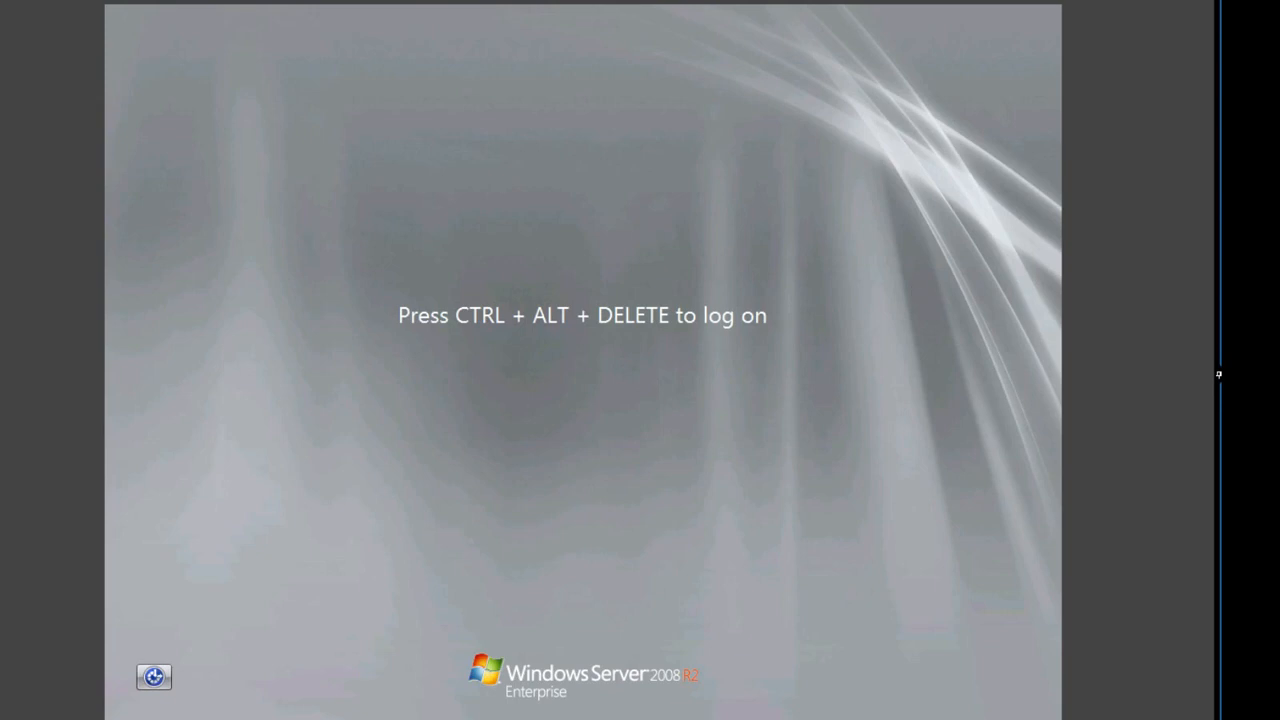
{"action": "left_click", "coordinate": [1219, 374]}
Step: Sign in as Other User with the Desktop EMEA Admin account name and password
{"action": "key", "text": "ctrl+alt+Delete"}
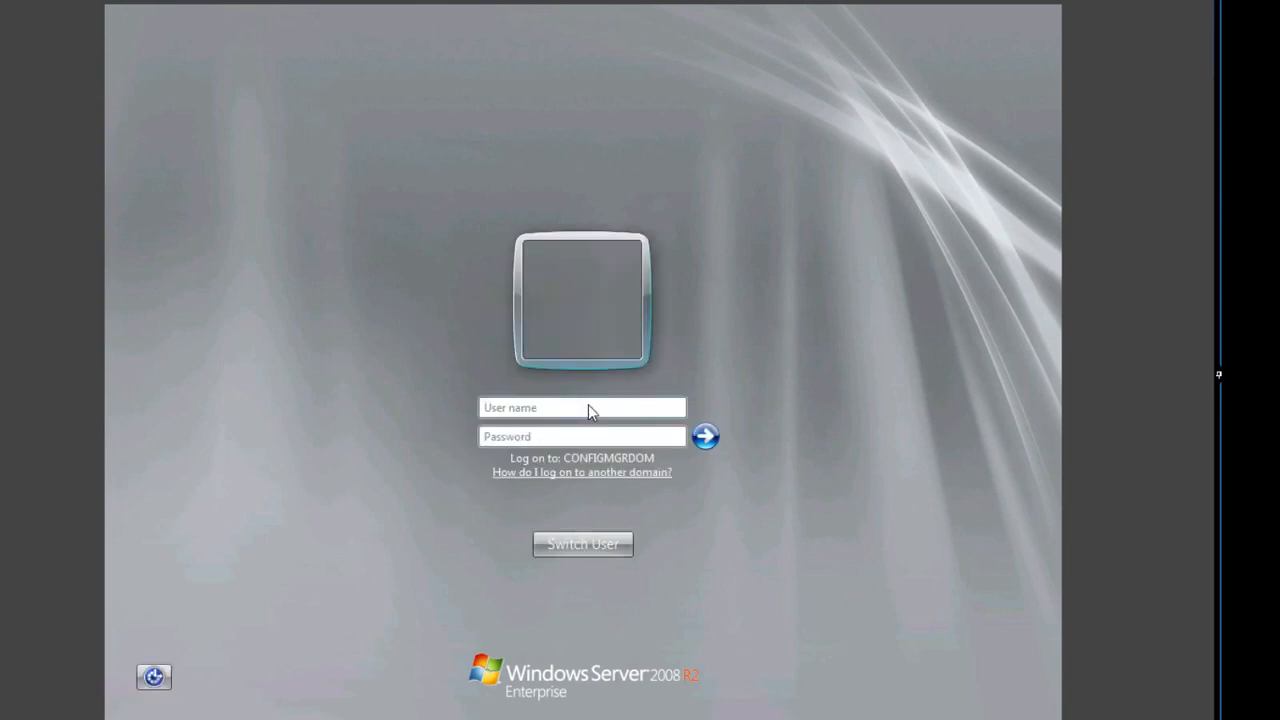
{"action": "left_click", "coordinate": [589, 405]}
{"action": "type", "text": "Desktop_EME"}
{"action": "type", "text": "****"}
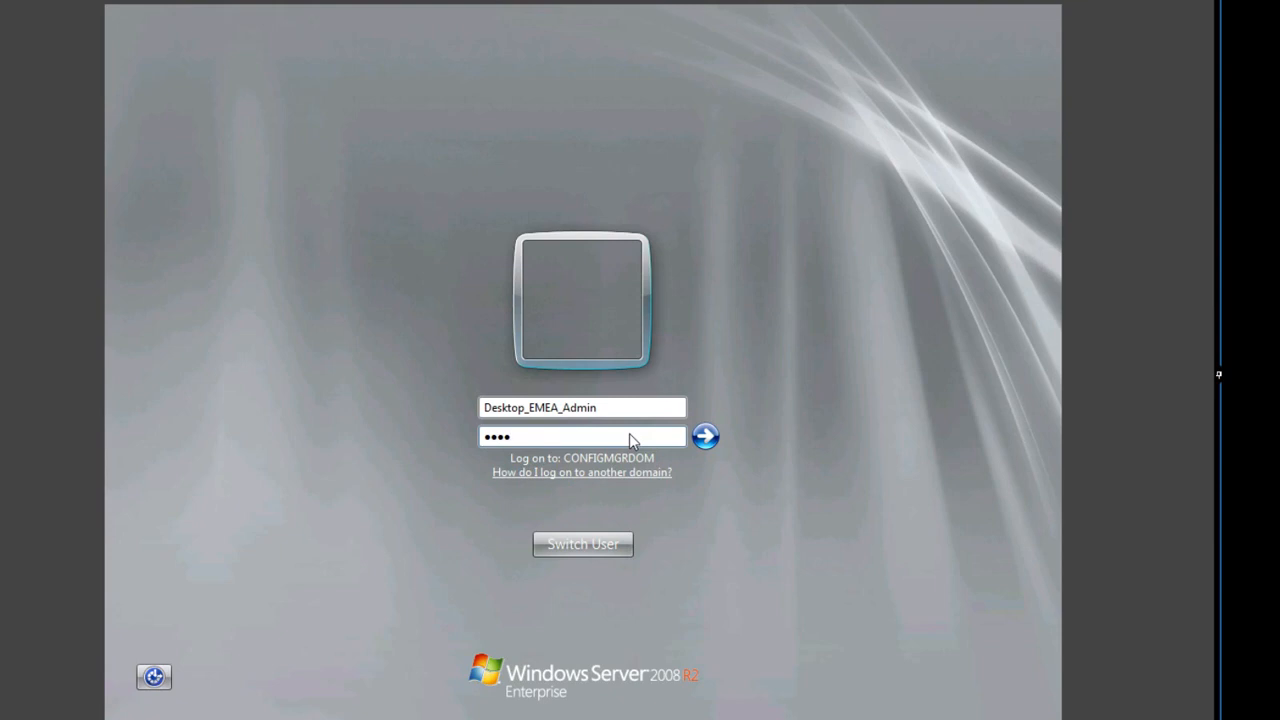
{"action": "type", "text": "****"}
{"action": "key", "text": "Return"}
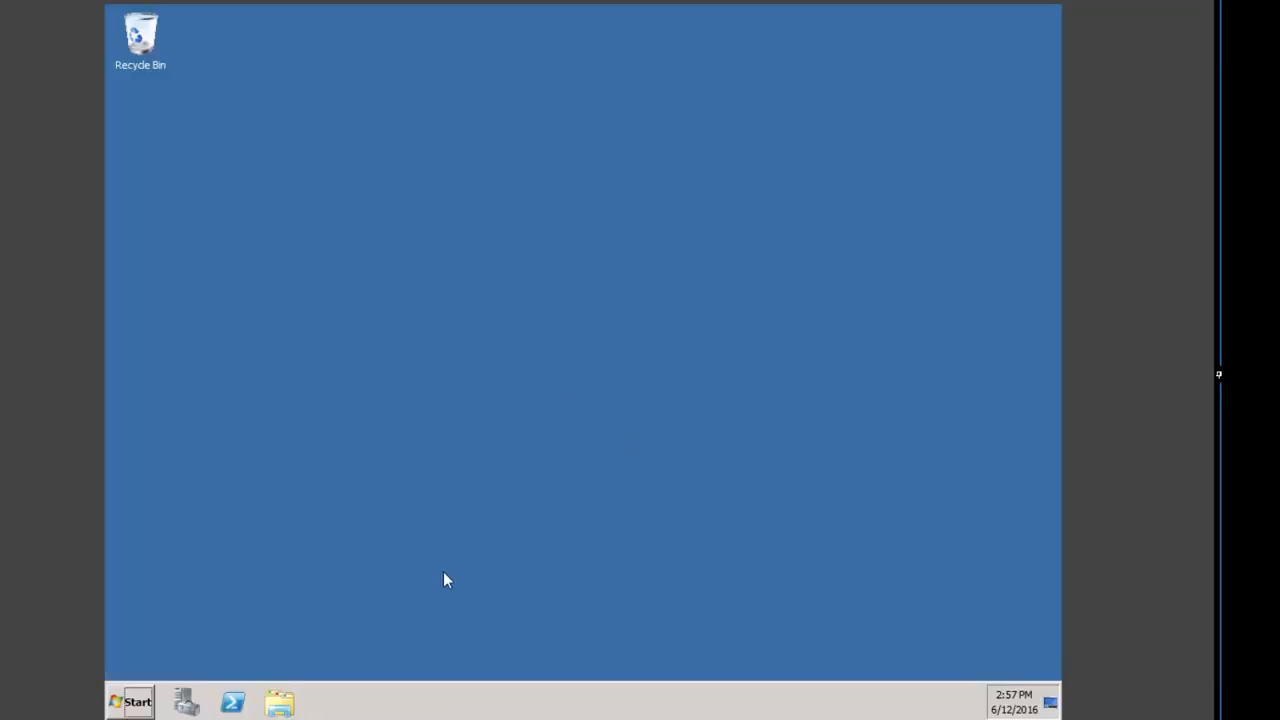
Step: Launch the Configuration Manager console, show Device Collections and start Create Device Collection
{"action": "left_click", "coordinate": [117, 708]}
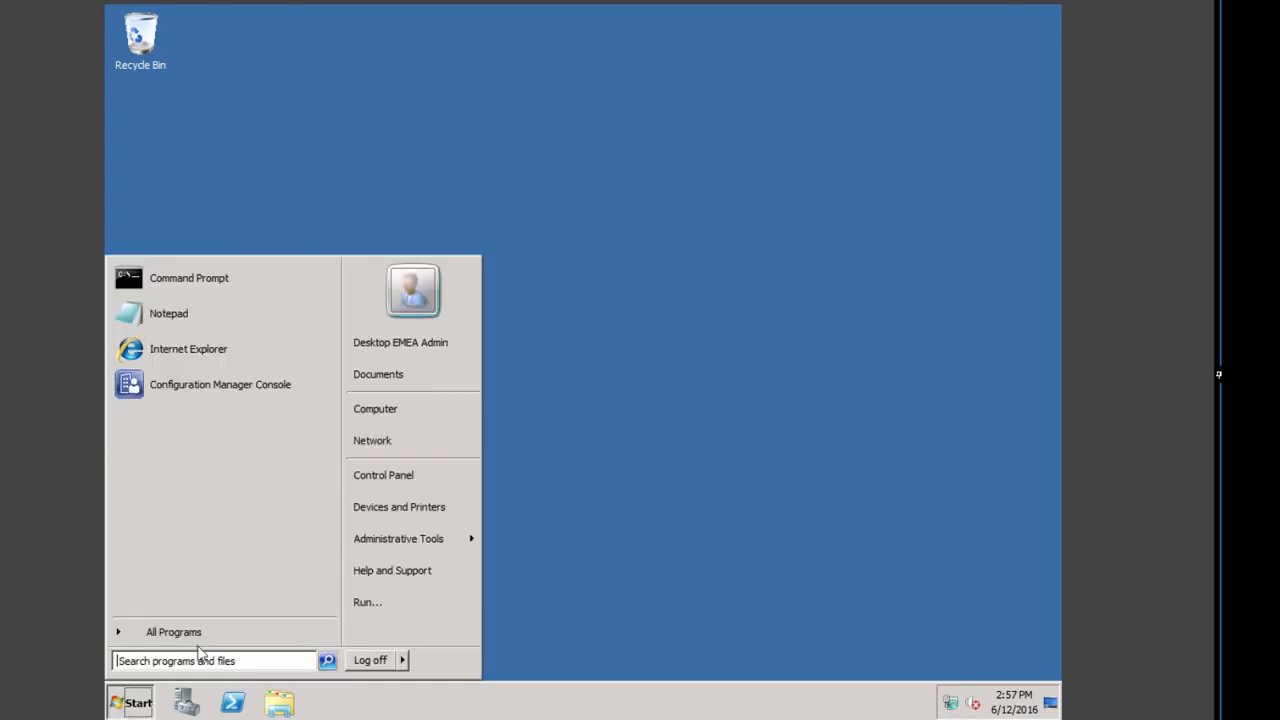
{"action": "left_click", "coordinate": [172, 388]}
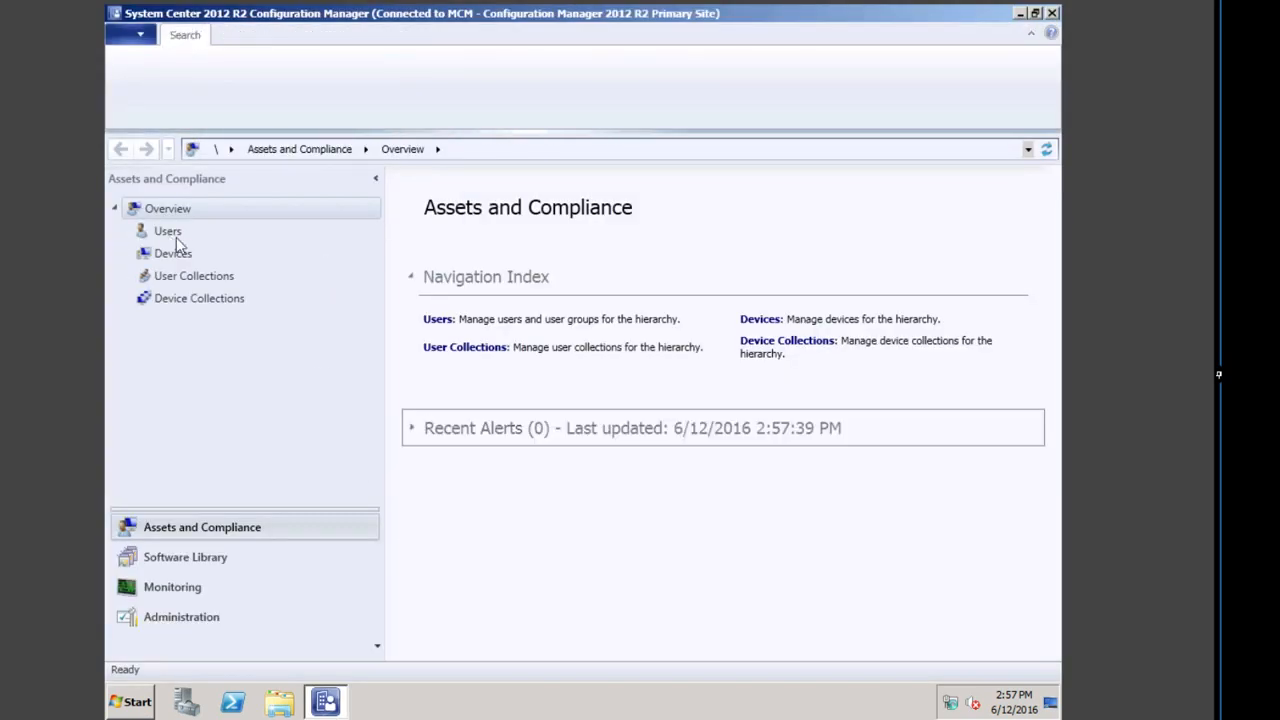
{"action": "left_click", "coordinate": [199, 299]}
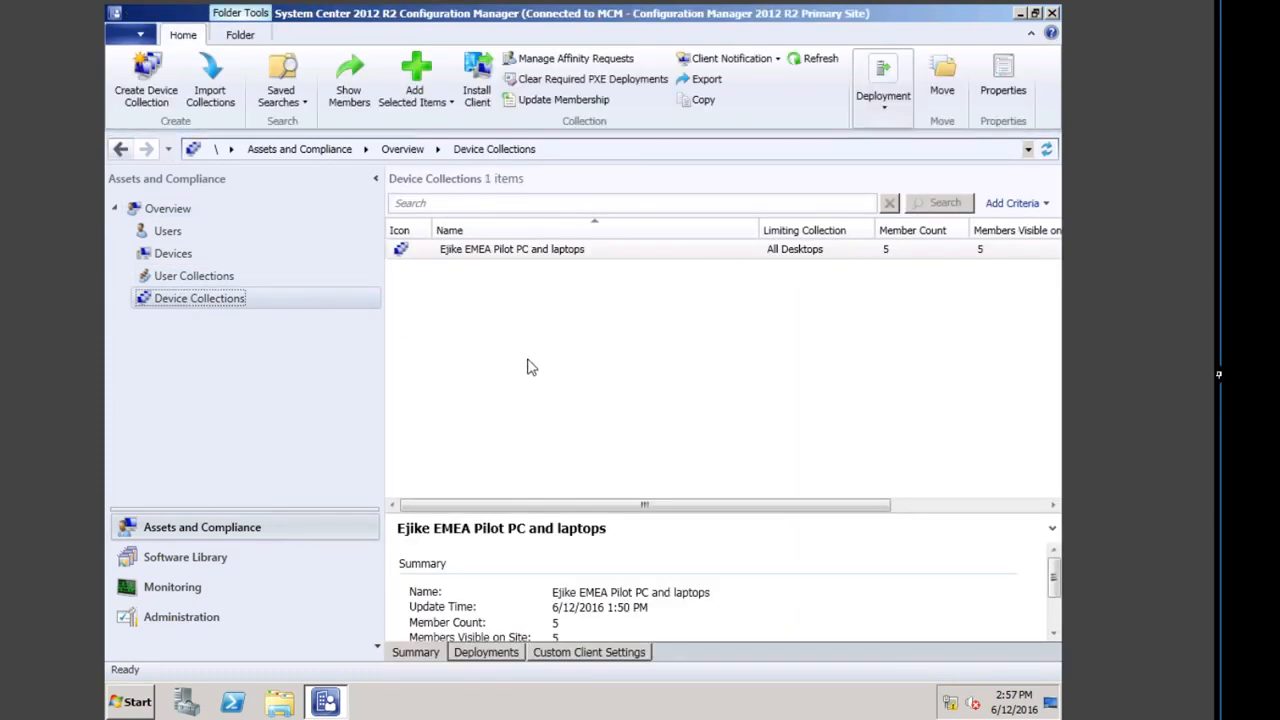
{"action": "left_click", "coordinate": [520, 346]}
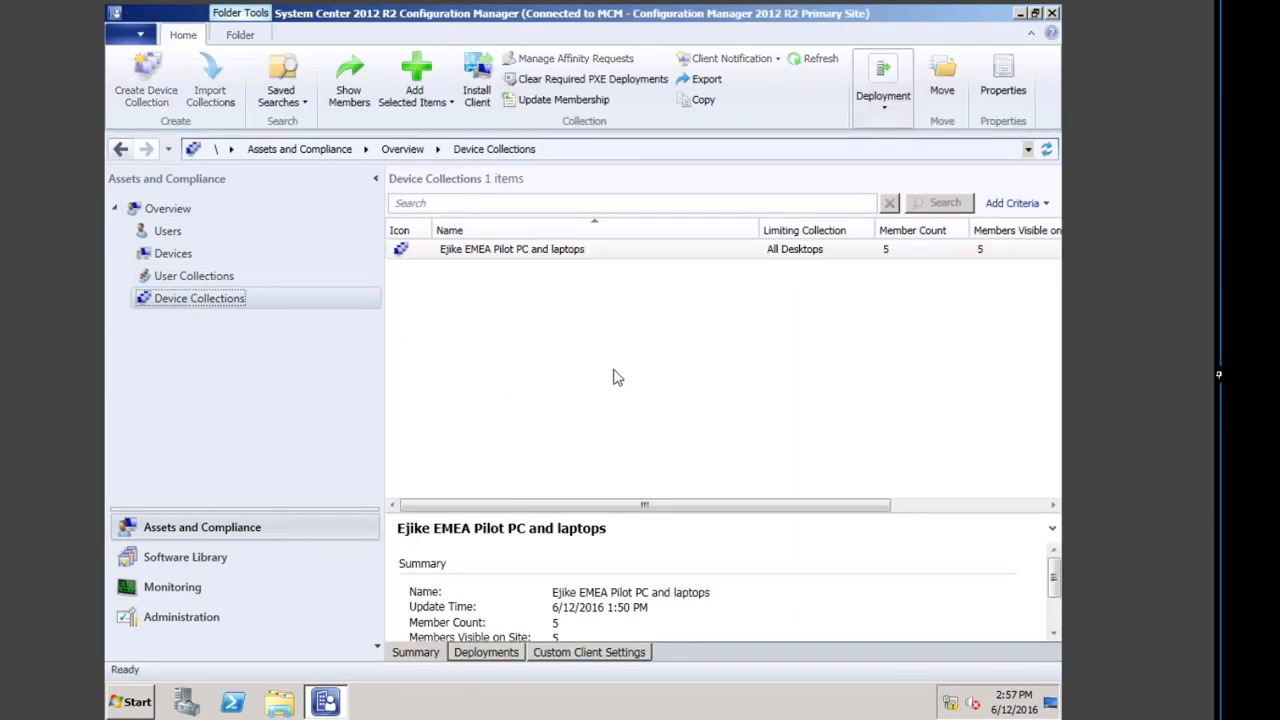
{"action": "left_click", "coordinate": [128, 84]}
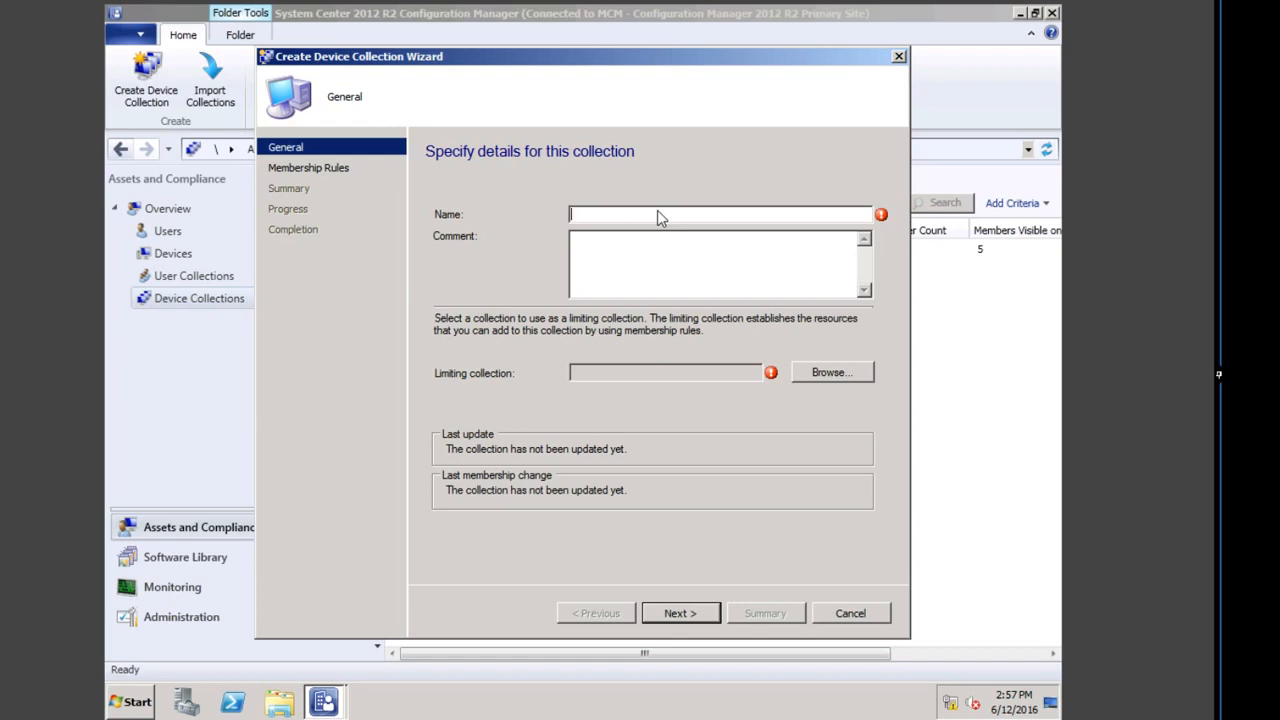
Step: Name the collection 'EMEA Desktop Clients' and use the same text as its comment
{"action": "type", "text": "C"}
{"action": "key", "text": "BackSpace"}
{"action": "type", "text": "Desktop Cl"}
{"action": "left_click_drag", "start_coordinate": [642, 214], "coordinate": [586, 216]}
{"action": "right_click", "coordinate": [589, 219]}
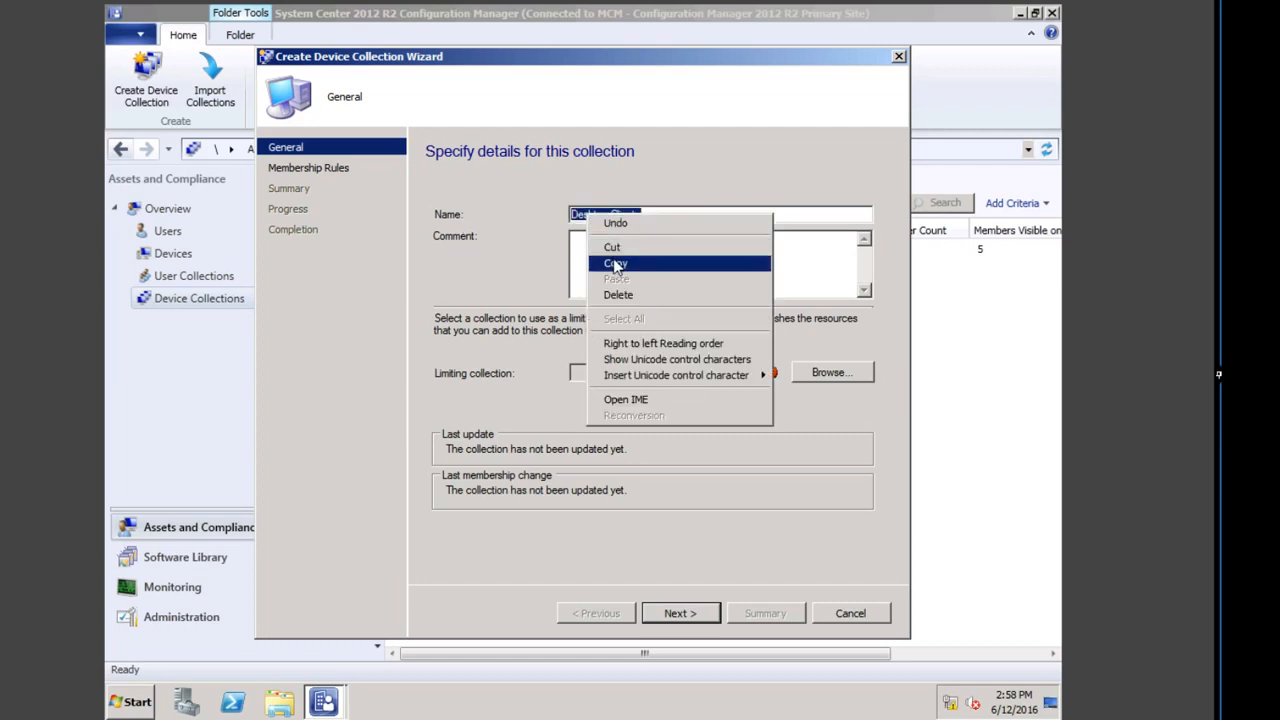
{"action": "left_click", "coordinate": [615, 264]}
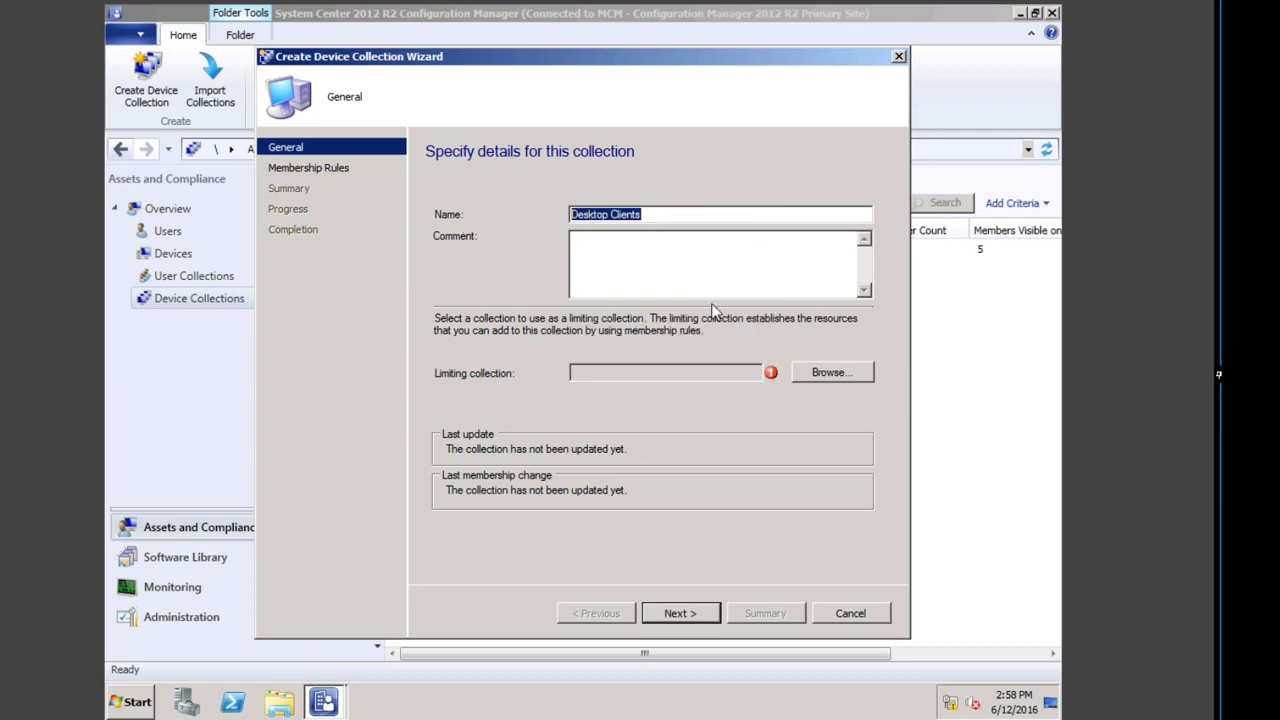
{"action": "left_click", "coordinate": [655, 253]}
{"action": "key", "text": "ctrl+v"}
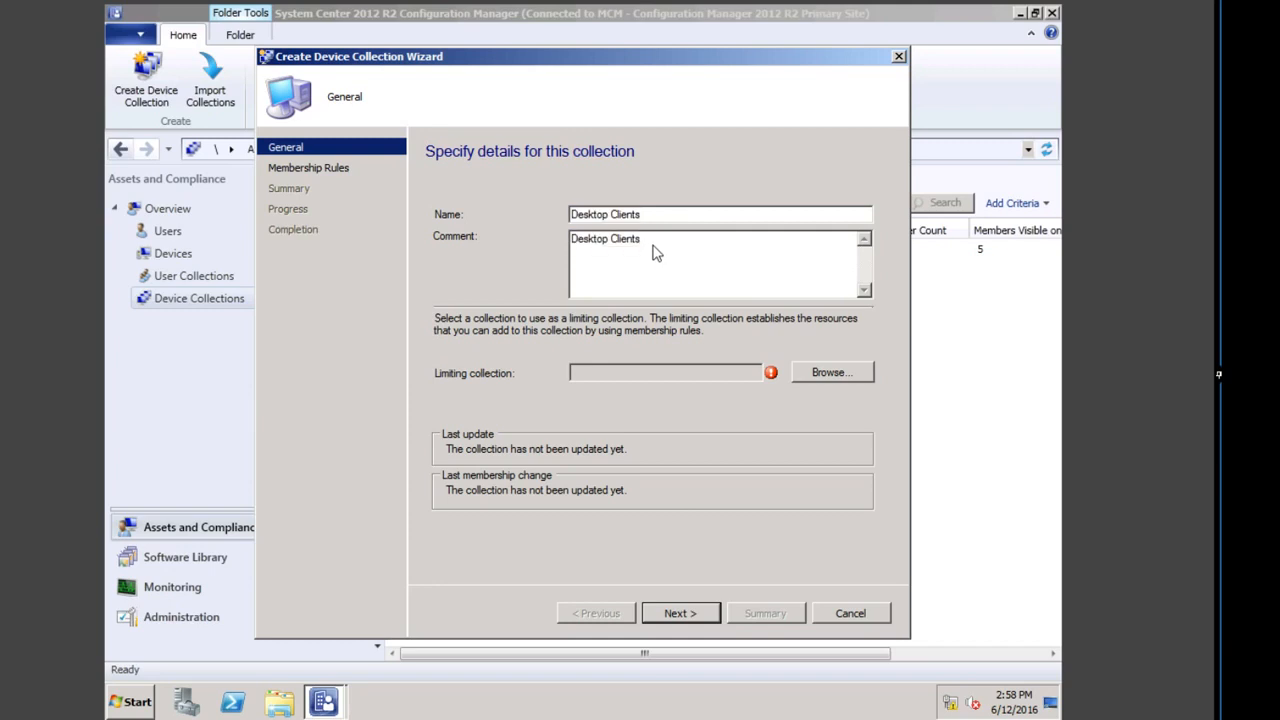
{"action": "type", "text": "EMEA"}
{"action": "left_click", "coordinate": [573, 216]}
{"action": "type", "text": "EMEA"}
{"action": "left_click_drag", "start_coordinate": [688, 214], "coordinate": [526, 214]}
{"action": "right_click", "coordinate": [626, 216]}
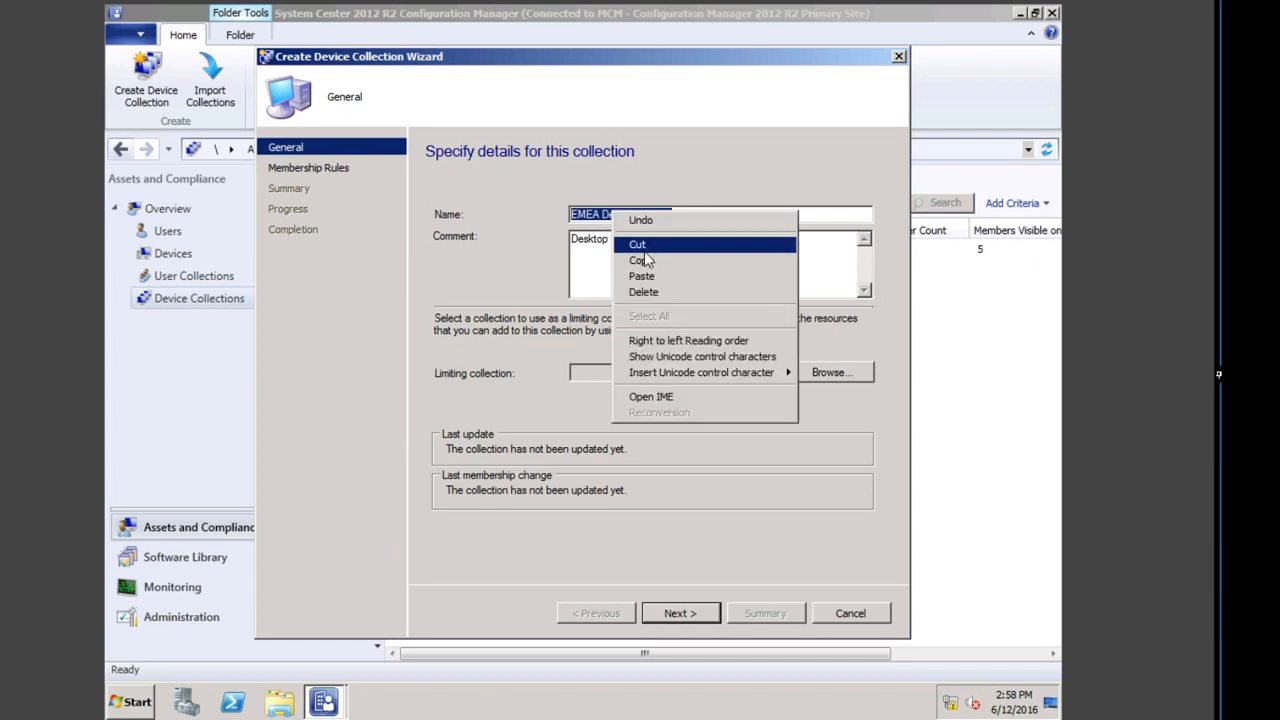
{"action": "left_click", "coordinate": [640, 260]}
{"action": "key", "text": "Tab"}
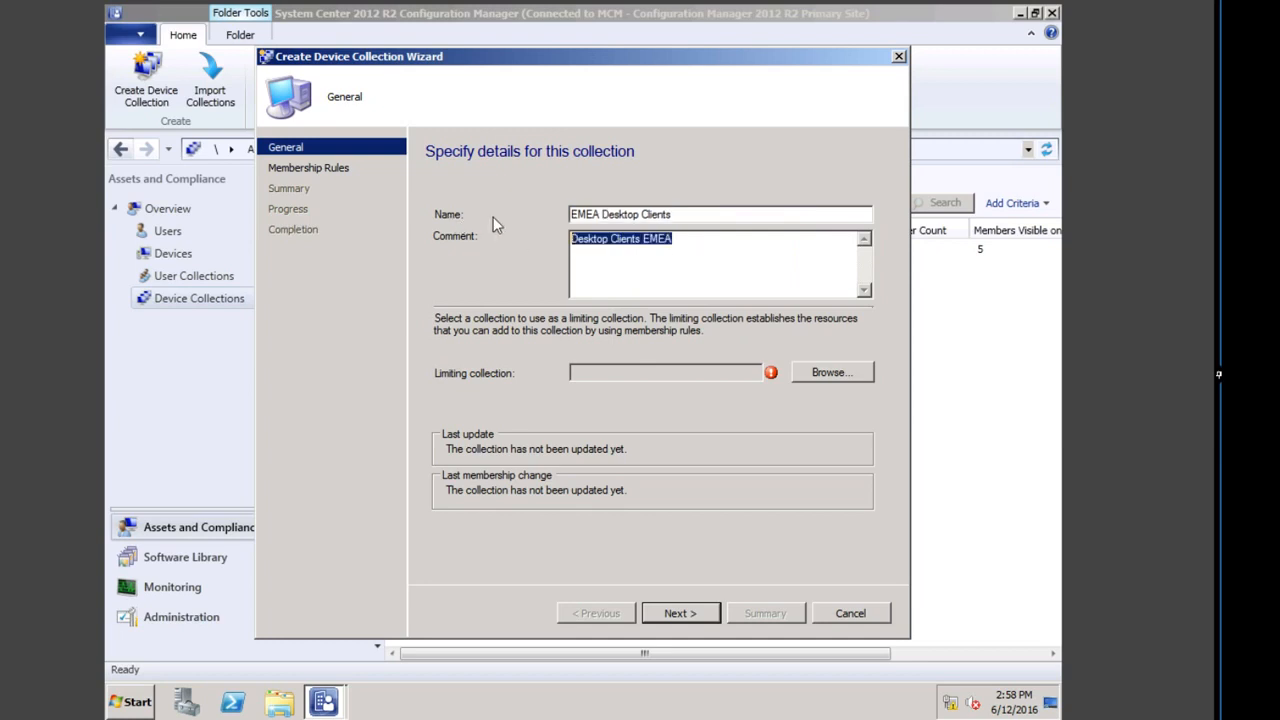
{"action": "key", "text": "Delete"}
{"action": "key", "text": "ctrl+v"}
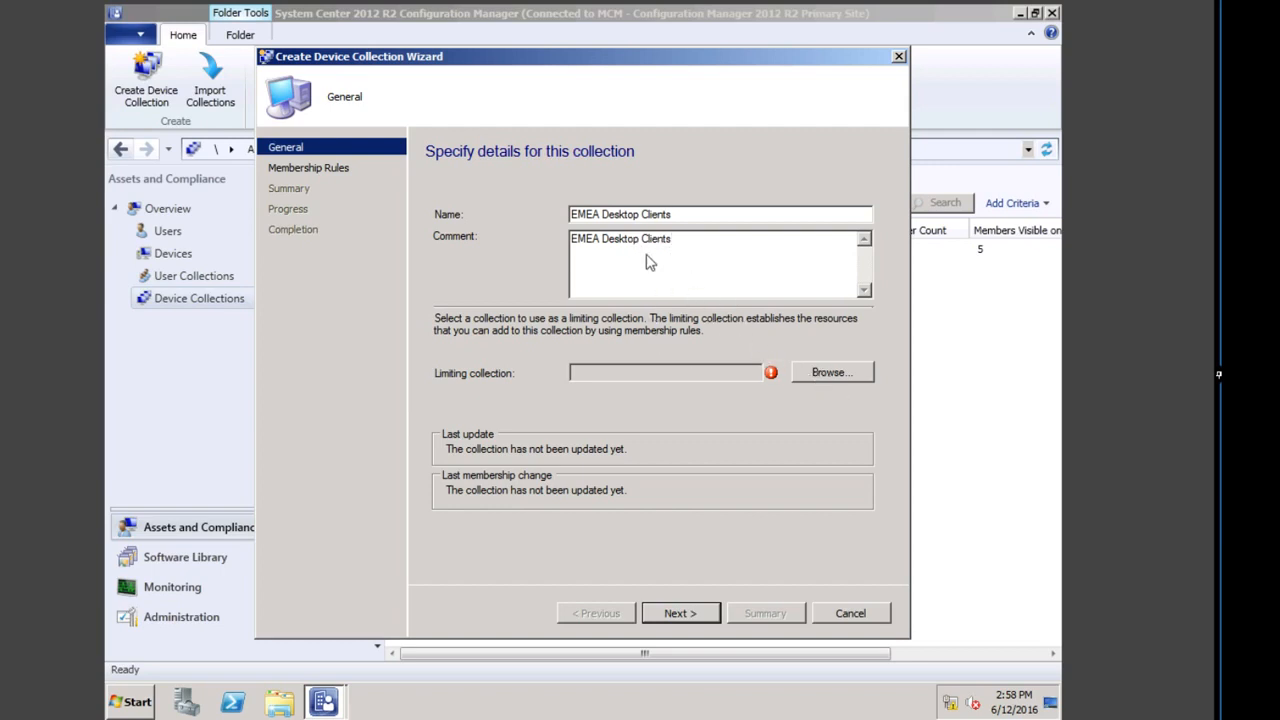
Step: Set the limiting collection to the EMEA pilot PC and laptops collection, then proceed
{"action": "left_click", "coordinate": [828, 371]}
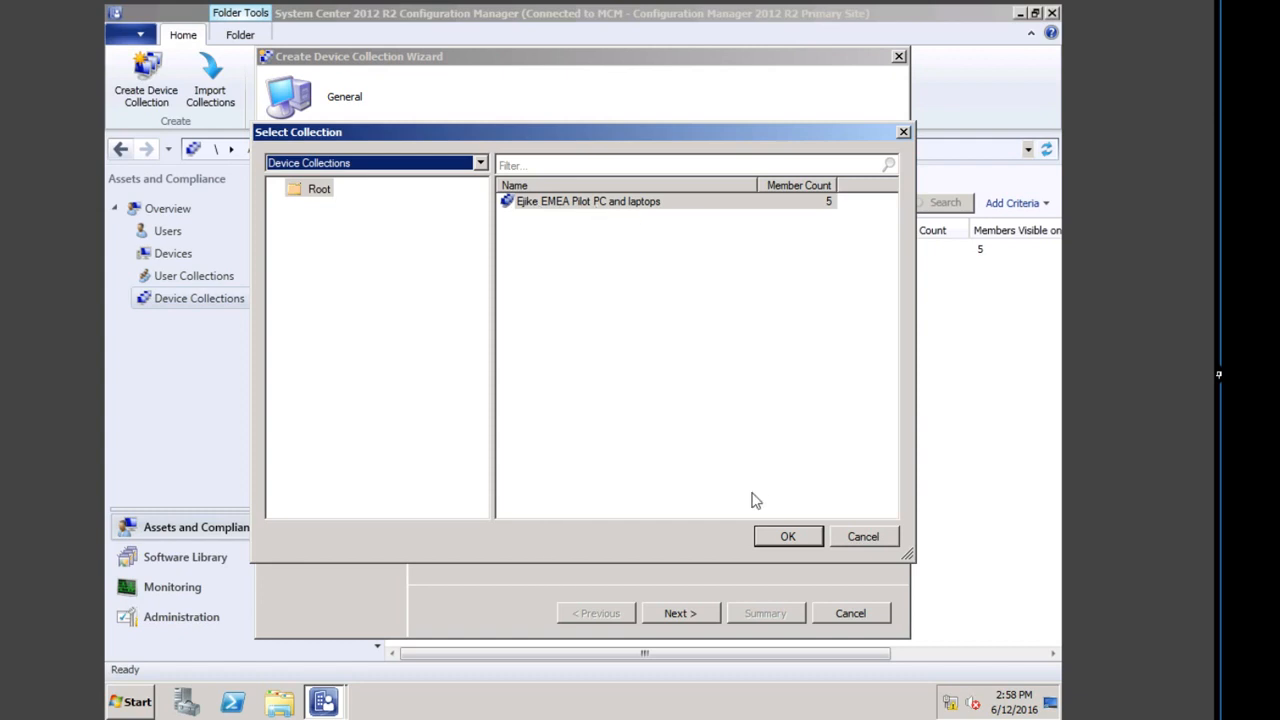
{"action": "left_click", "coordinate": [788, 536]}
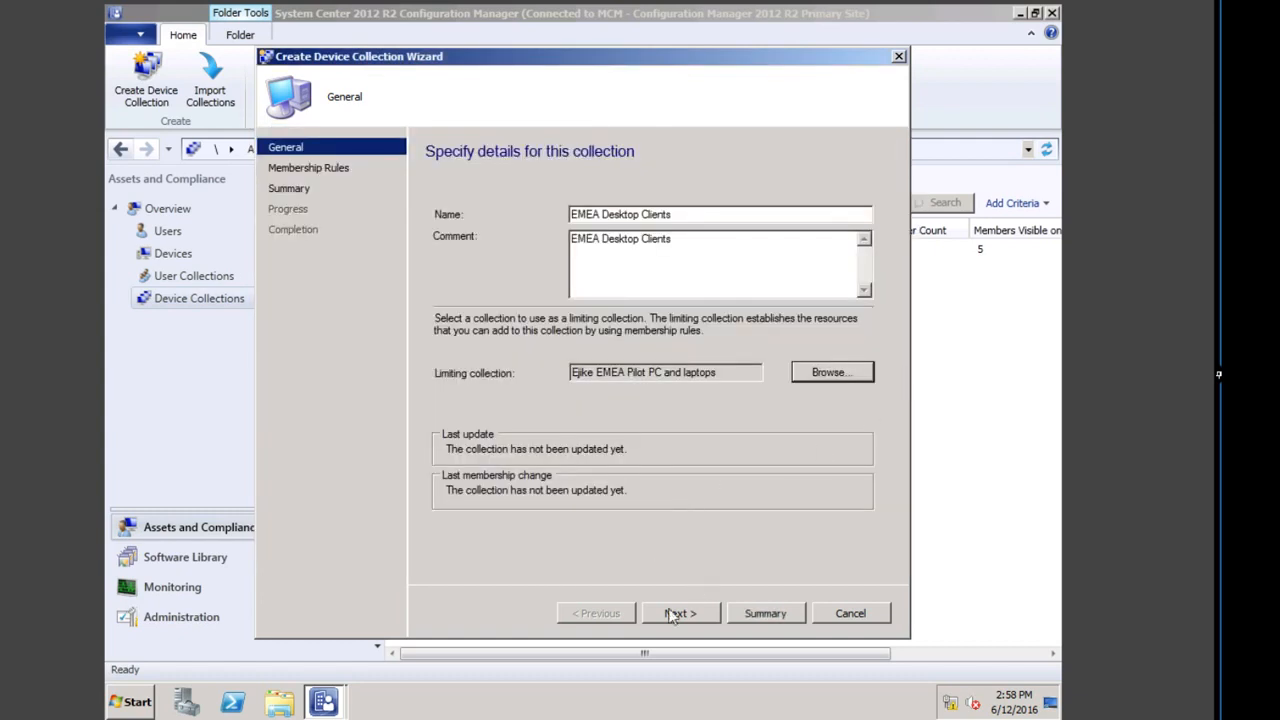
{"action": "left_click", "coordinate": [693, 613]}
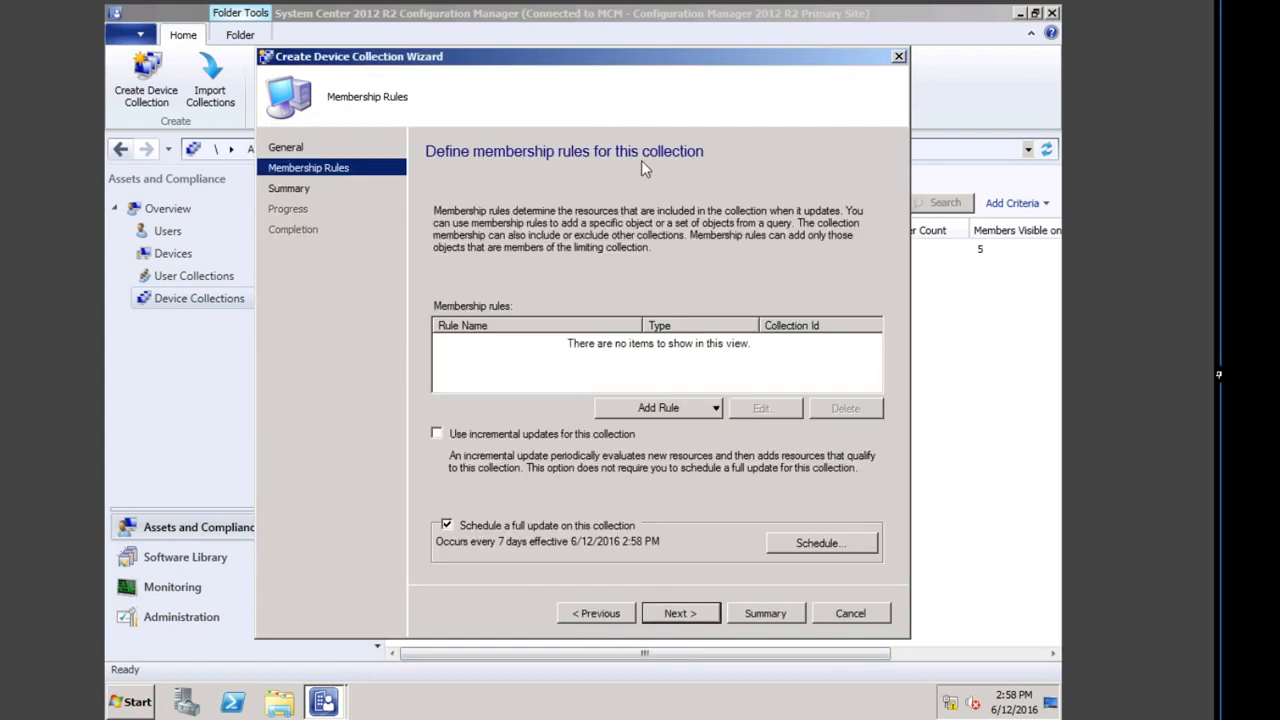
Step: Add a query rule named EMEA Desktop Clients using the imported All Client Systems query
{"action": "left_click", "coordinate": [667, 408]}
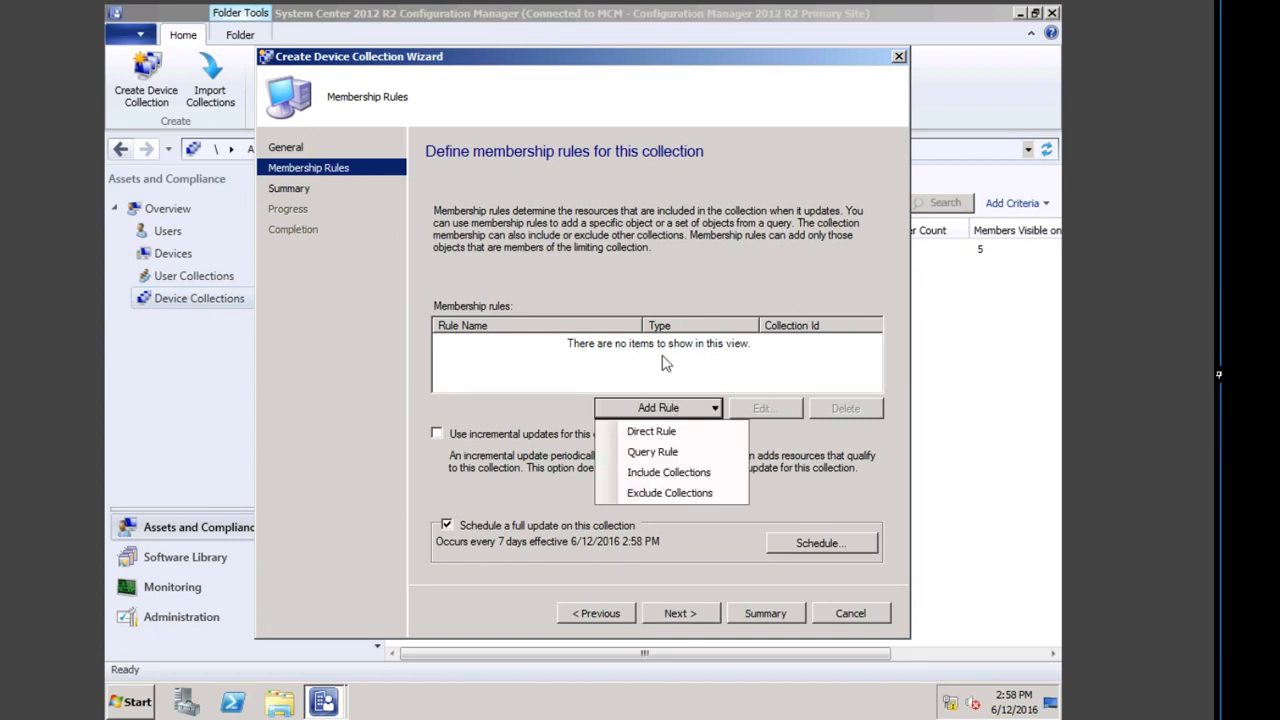
{"action": "left_click", "coordinate": [645, 455]}
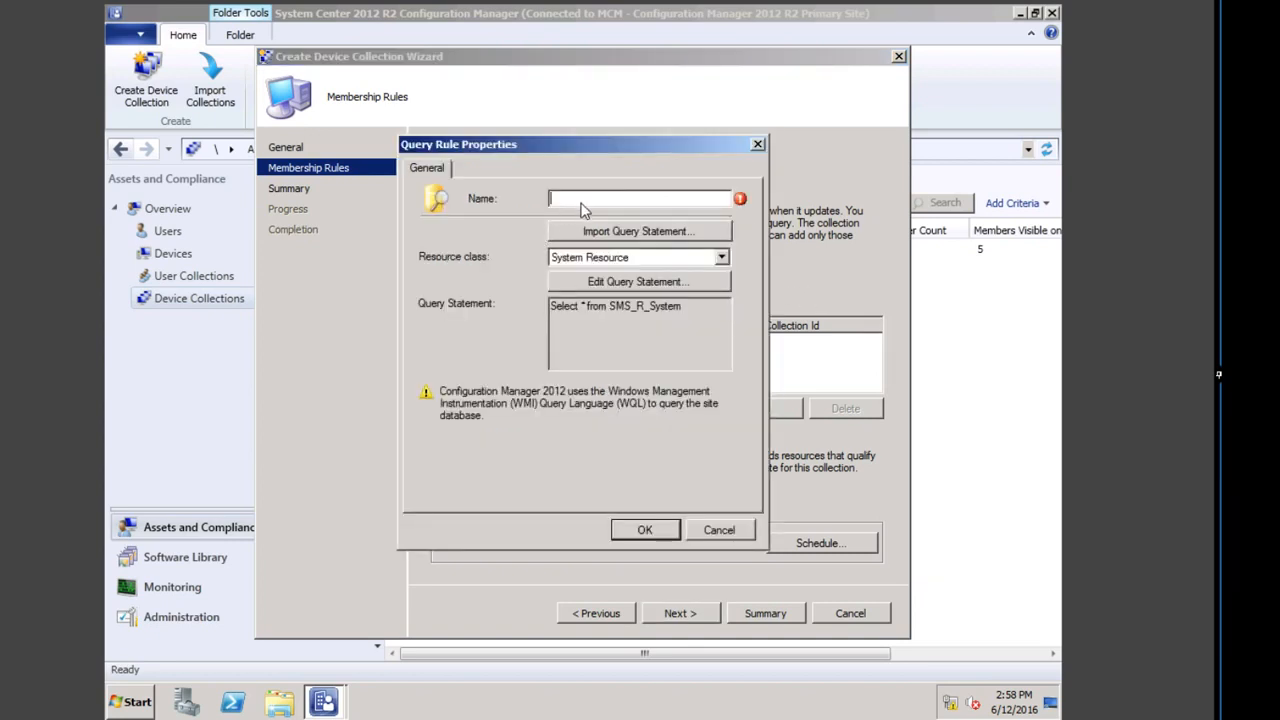
{"action": "key", "text": "ctrl+v"}
{"action": "left_click", "coordinate": [641, 231]}
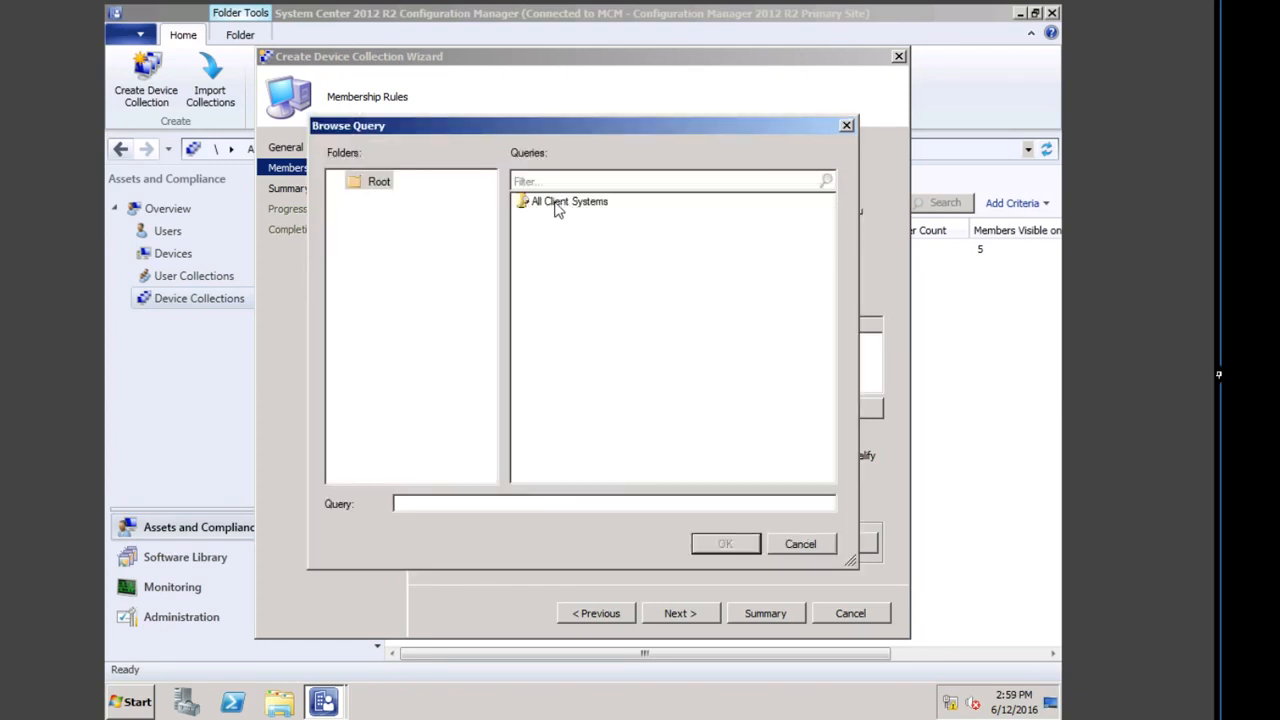
{"action": "left_click", "coordinate": [583, 206]}
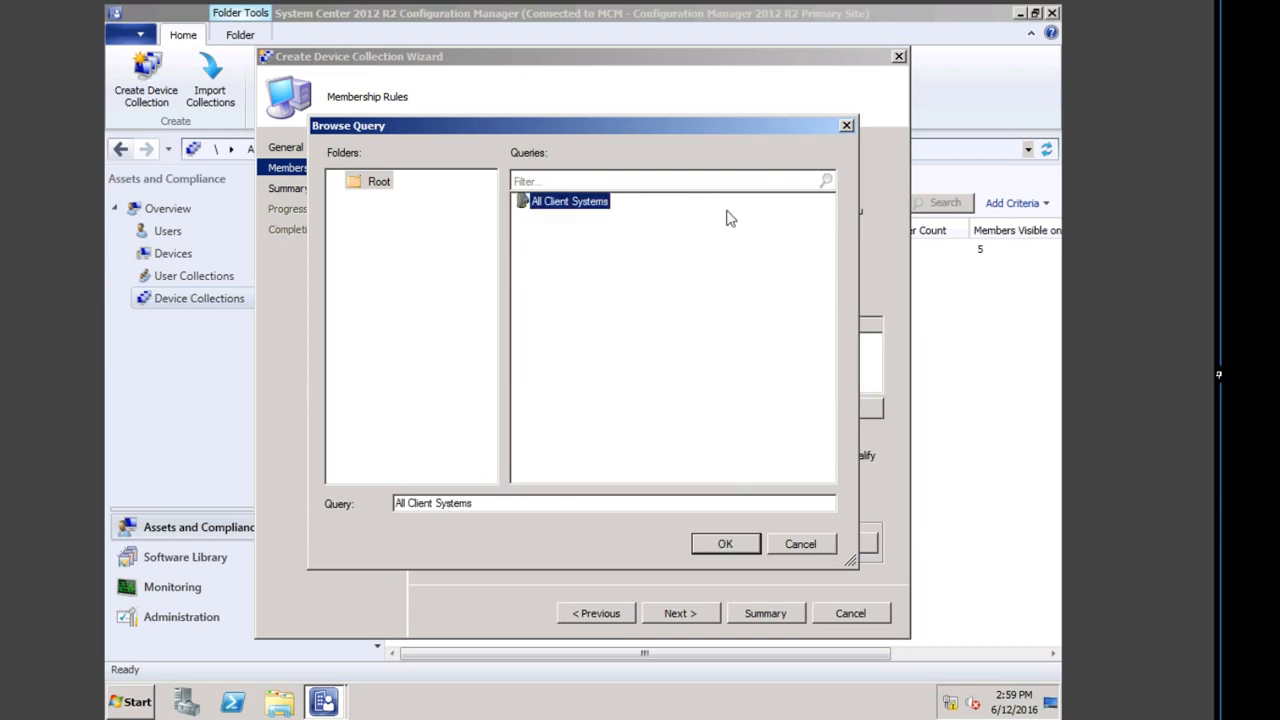
{"action": "left_click", "coordinate": [725, 545]}
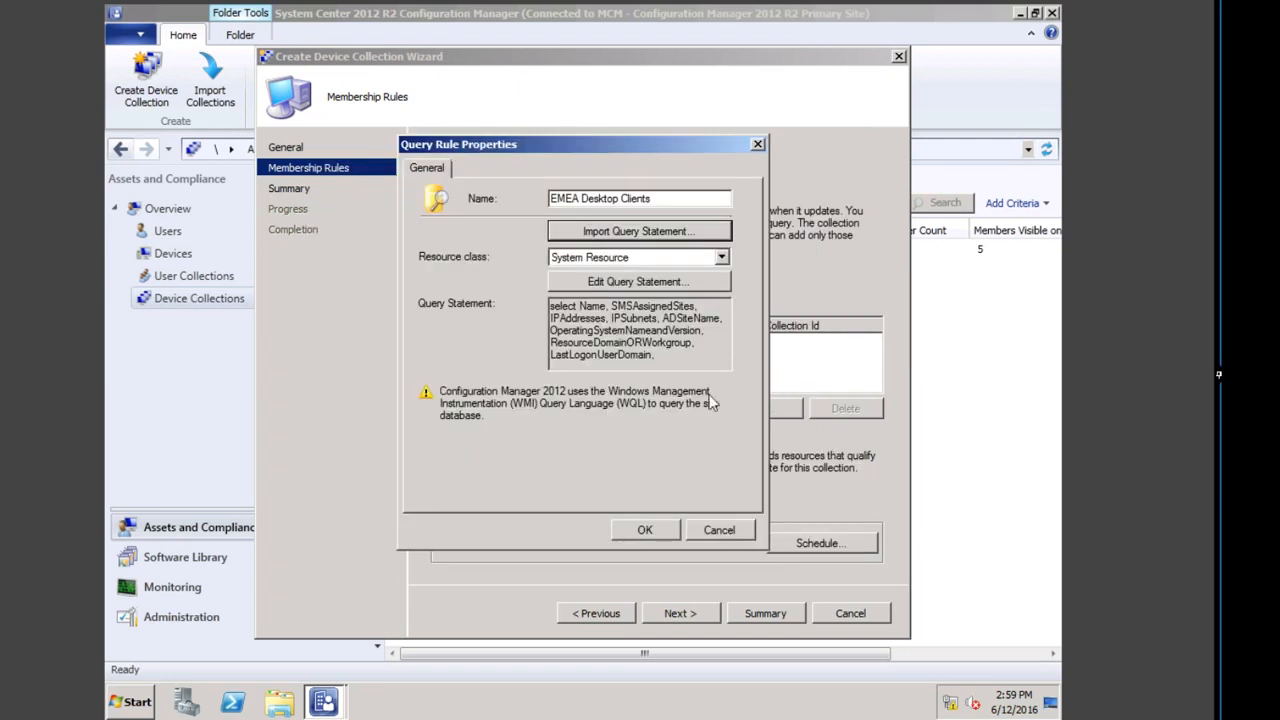
{"action": "left_click", "coordinate": [645, 530]}
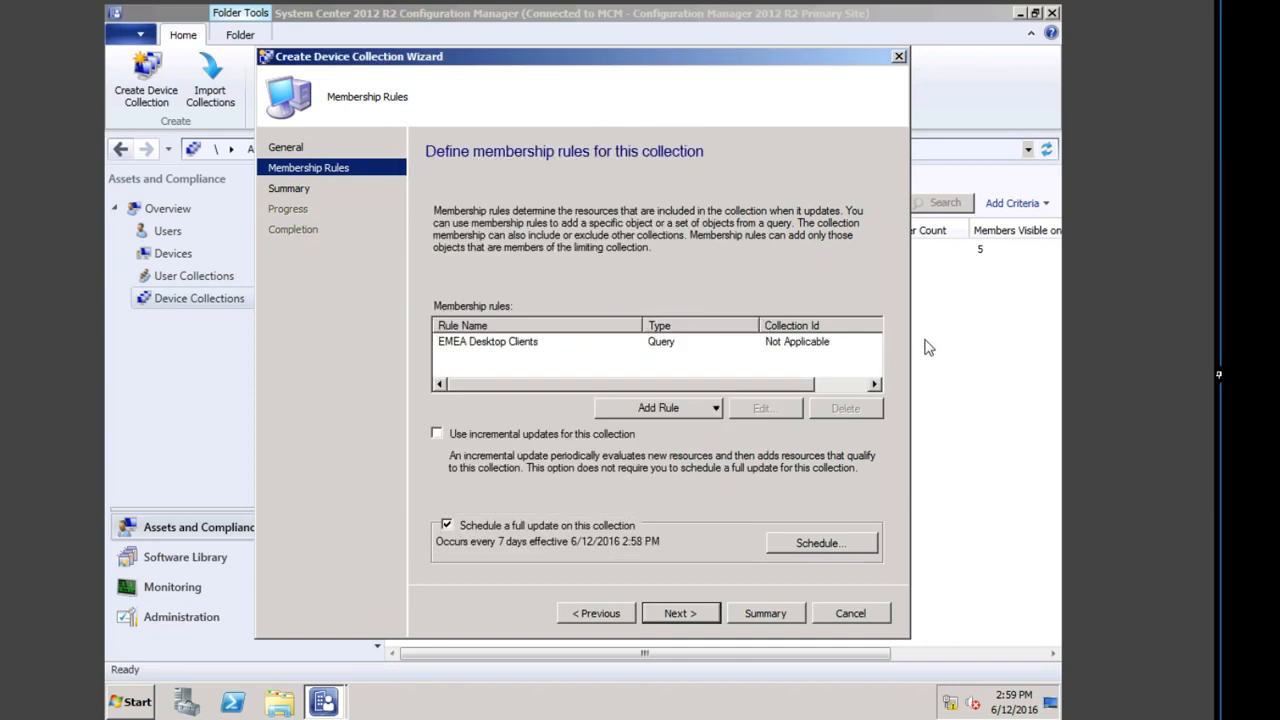
Step: Finish the wizard through the summary and close the completion page
{"action": "left_click", "coordinate": [686, 609]}
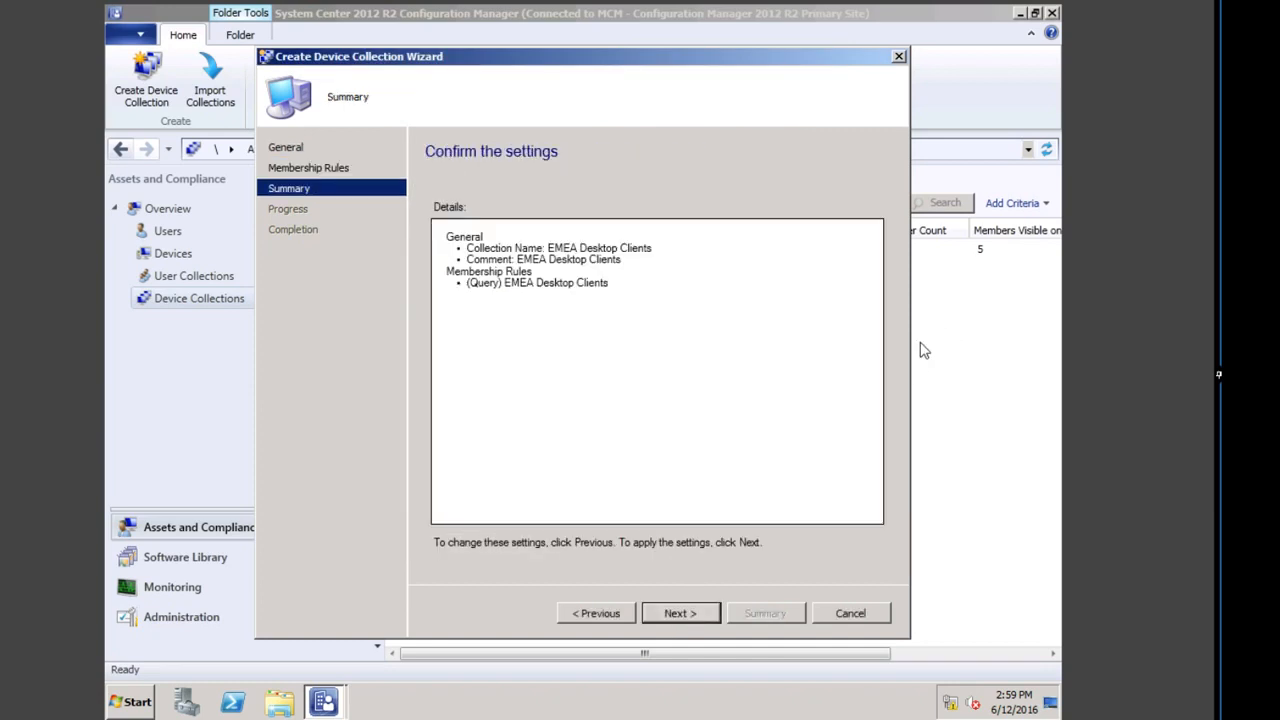
{"action": "left_click", "coordinate": [694, 614]}
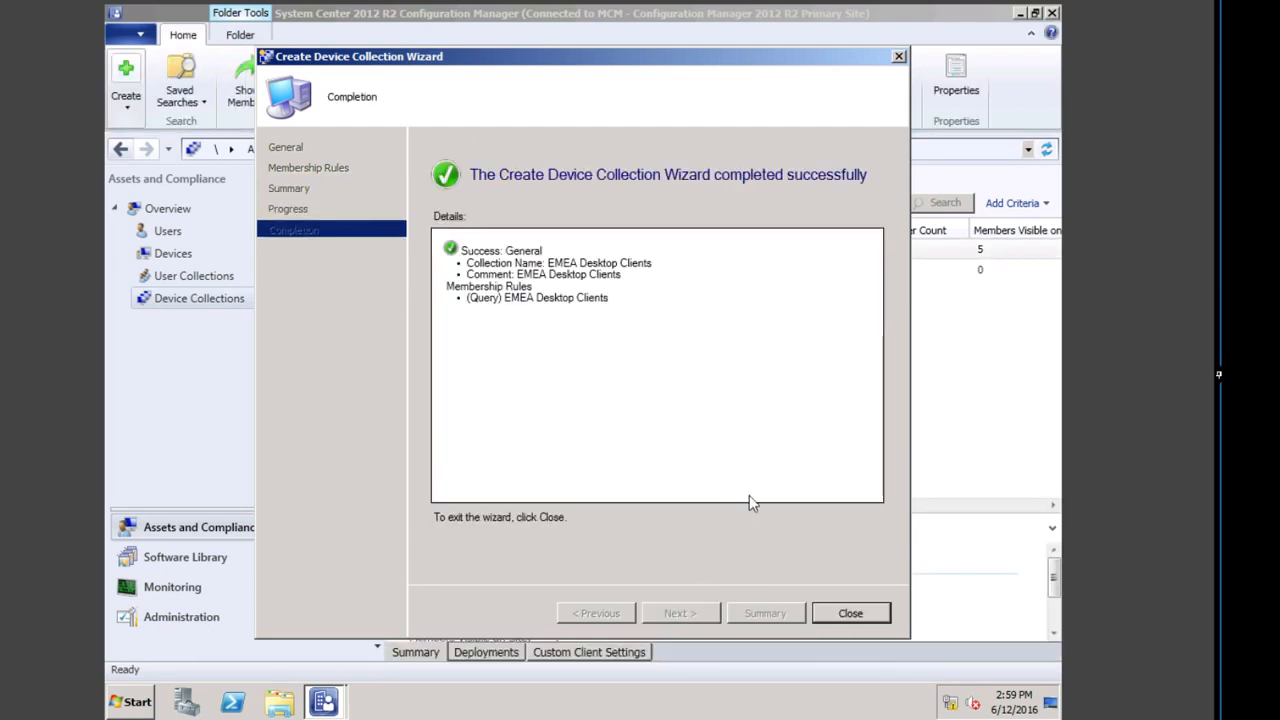
{"action": "left_click", "coordinate": [848, 613]}
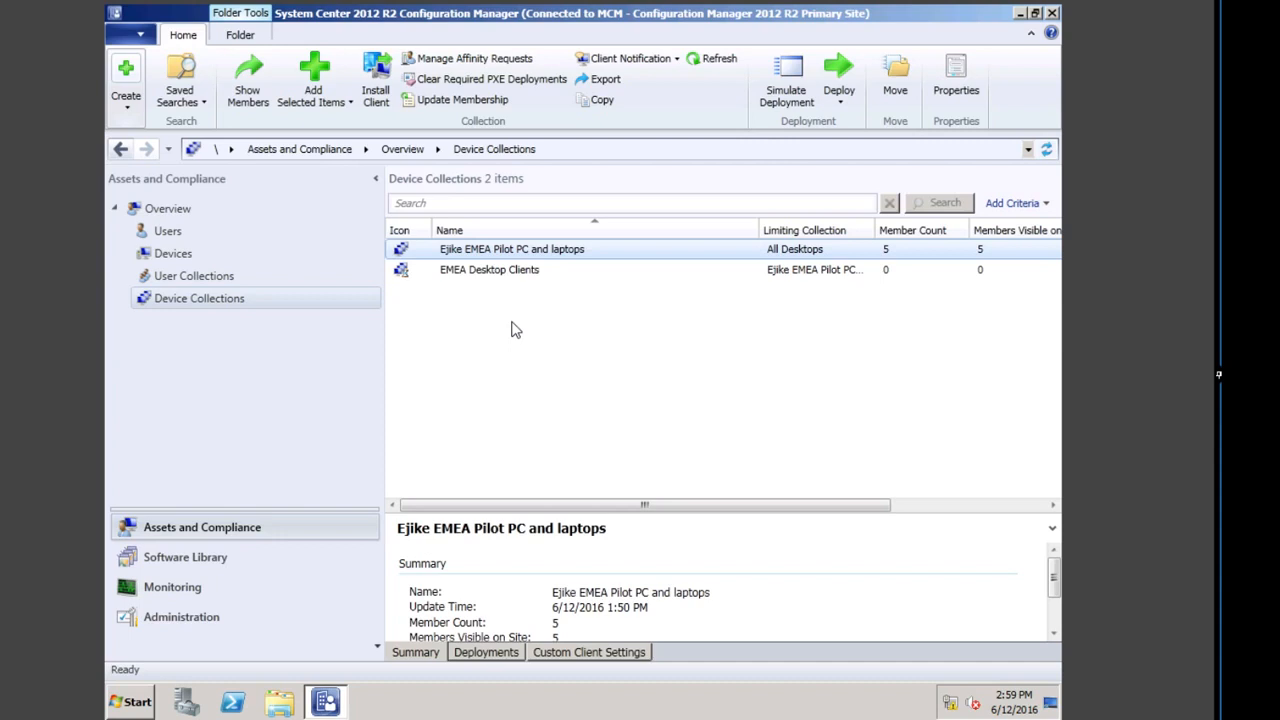
Step: Show the members of EMEA Desktop Clients, which lists CLIENT1 and CLIENT8
{"action": "left_click", "coordinate": [485, 271]}
{"action": "left_click", "coordinate": [248, 82]}
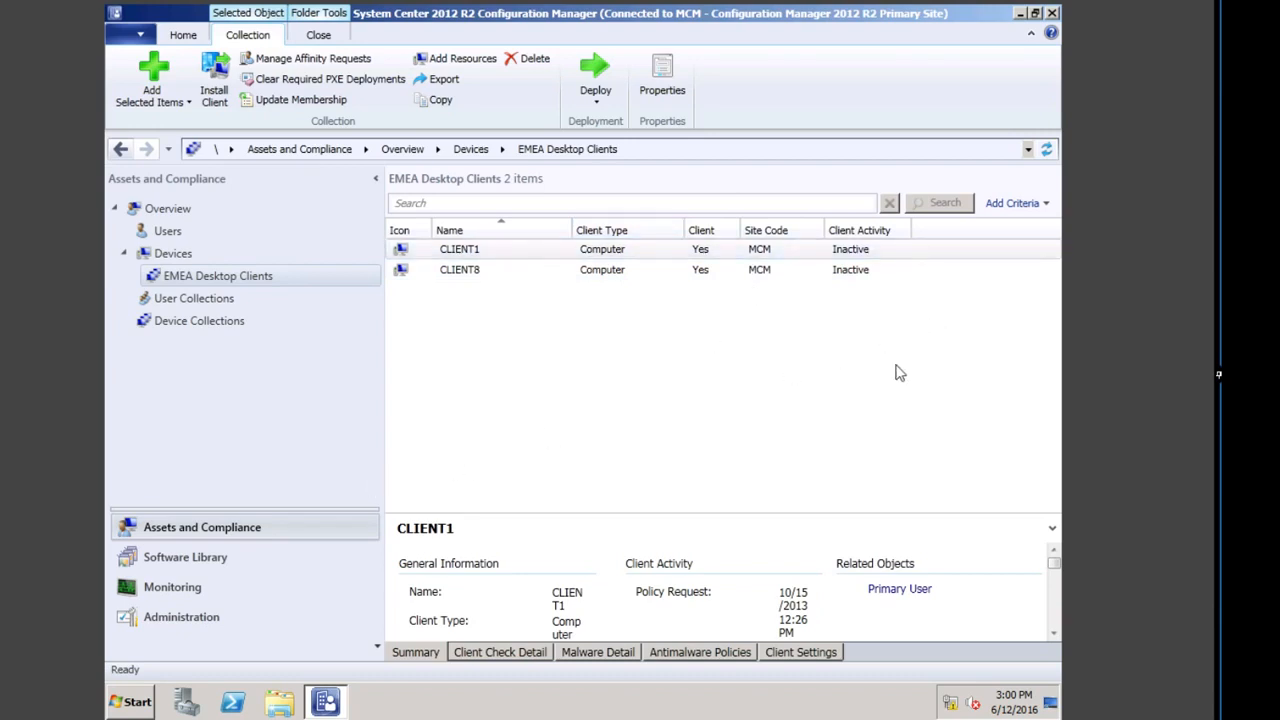
{"action": "left_click", "coordinate": [128, 706]}
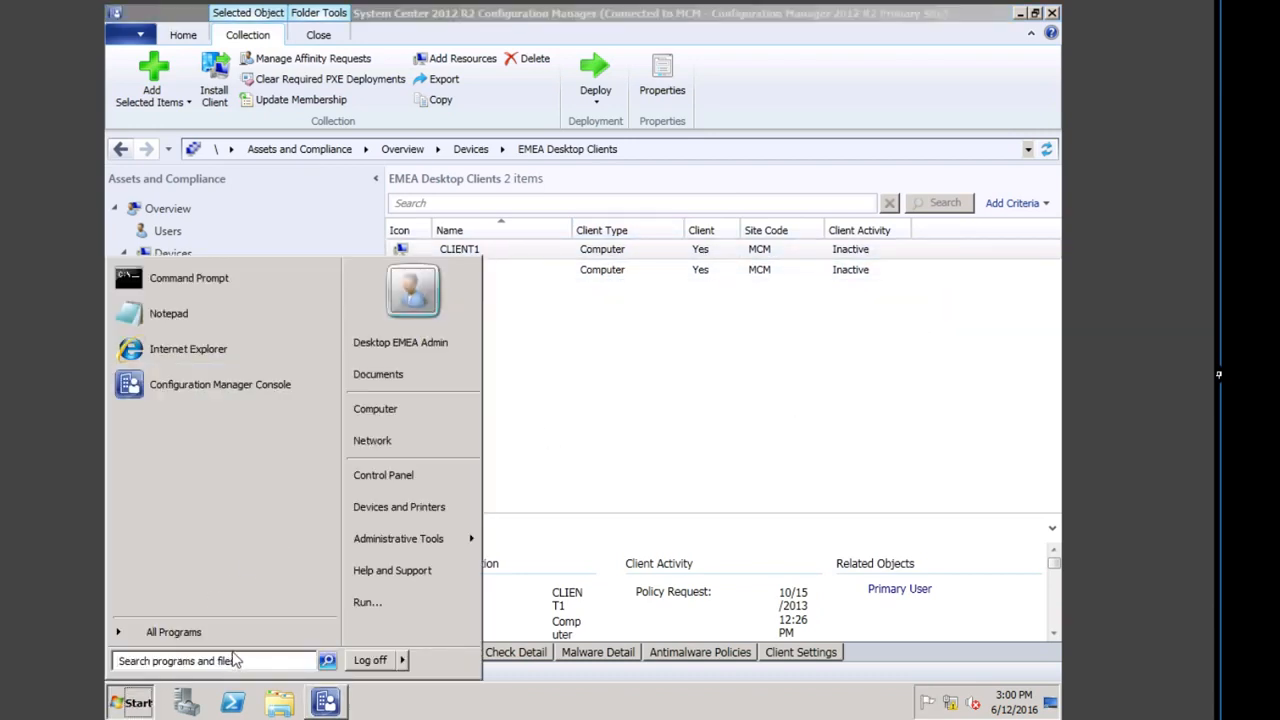
Step: Log off the current account and choose to sign in as another user
{"action": "left_click", "coordinate": [370, 662]}
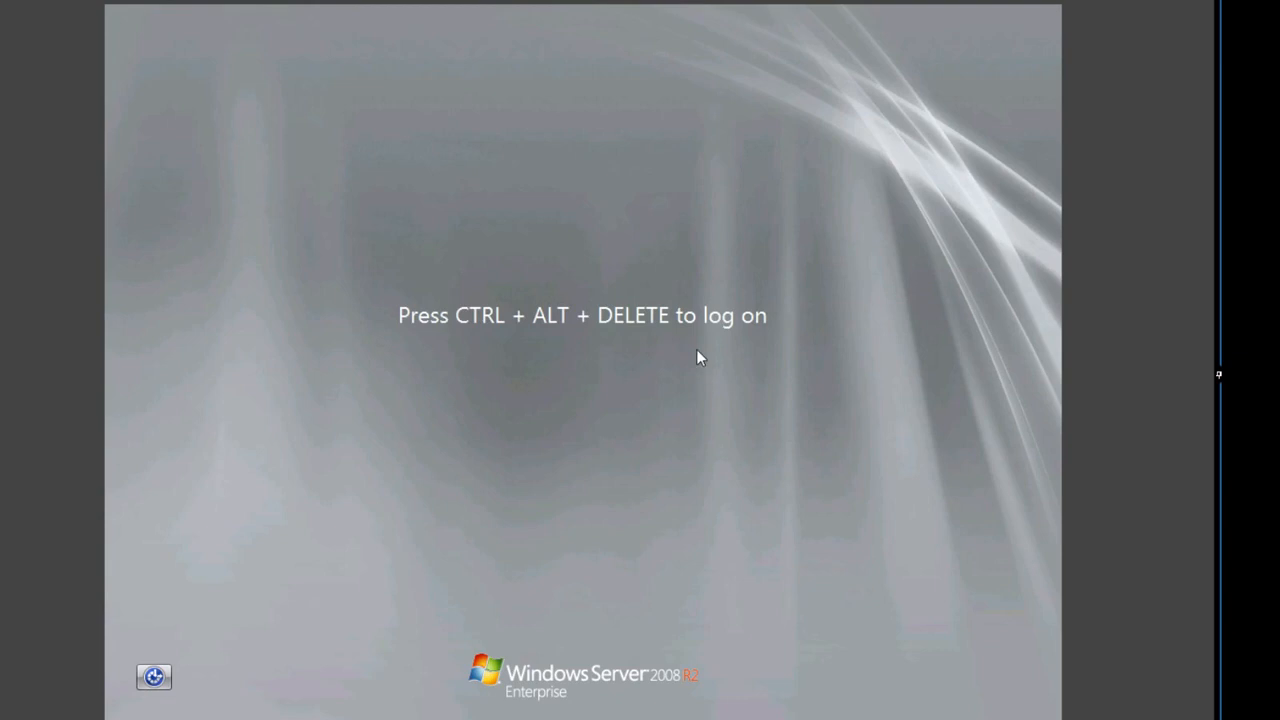
{"action": "key", "text": "ctrl+alt+Delete"}
{"action": "left_click", "coordinate": [596, 547]}
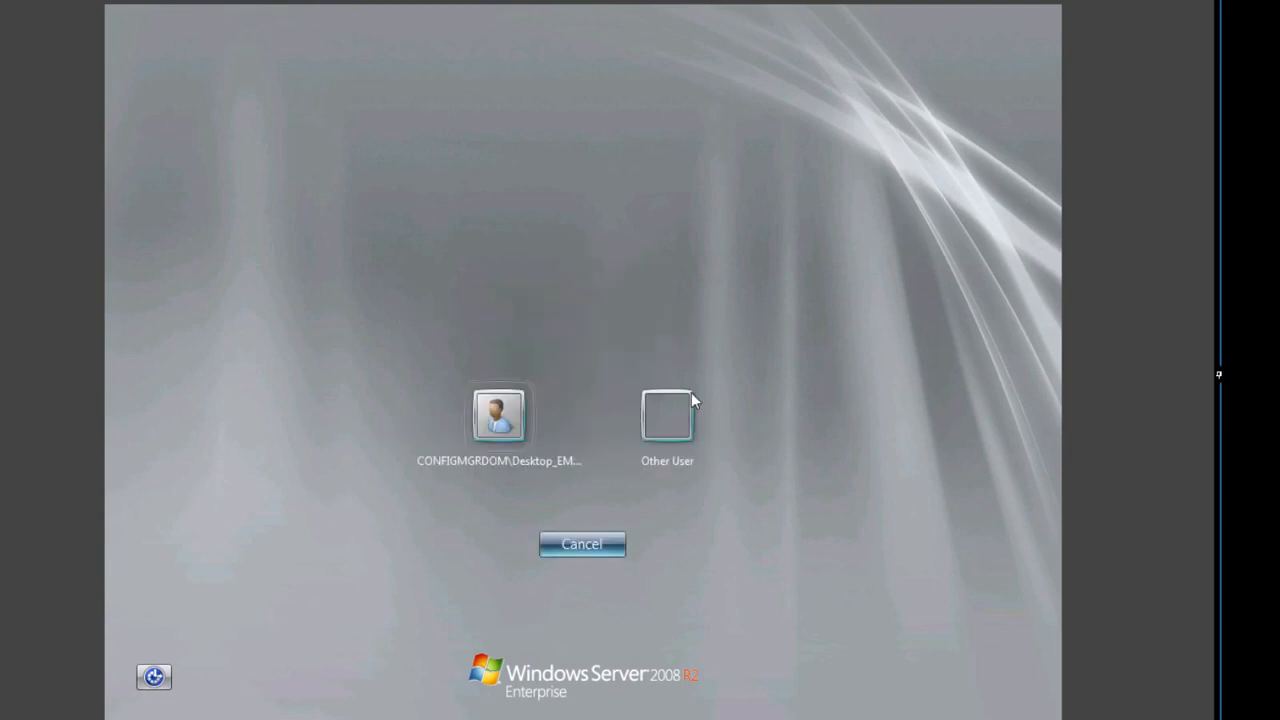
{"action": "left_click", "coordinate": [687, 430]}
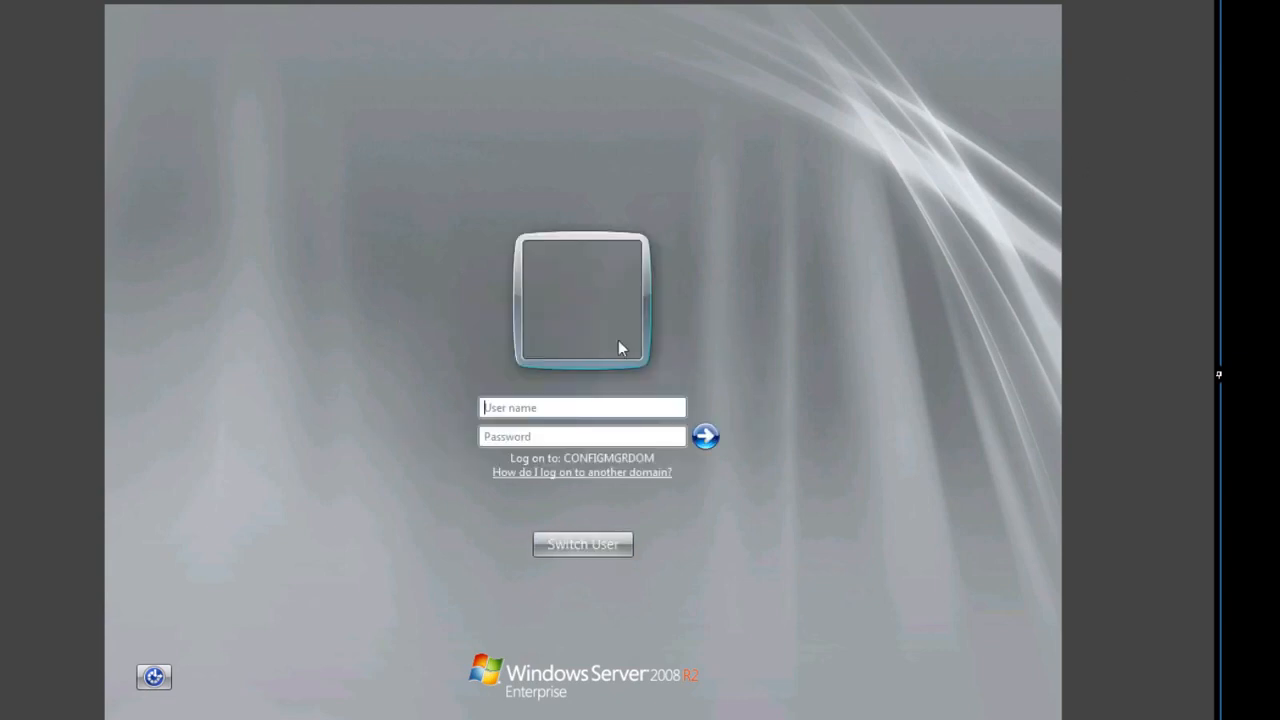
Step: Sign in with the EMEA server administrator account and its password
{"action": "left_click", "coordinate": [575, 404]}
{"action": "type", "text": "ser er"}
{"action": "key", "text": "BackSpace"}
{"action": "key", "text": "BackSpace"}
{"action": "key", "text": "BackSpace"}
{"action": "type", "text": "ver_"}
{"action": "type", "text": "Admin"}
{"action": "key", "text": "BackSpace"}
{"action": "key", "text": "BackSpace"}
{"action": "key", "text": "BackSpace"}
{"action": "key", "text": "BackSpace"}
{"action": "key", "text": "BackSpace"}
{"action": "type", "text": "e"}
{"action": "key", "text": "BackSpace"}
{"action": "type", "text": "Ente"}
{"action": "key", "text": "BackSpace"}
{"action": "key", "text": "BackSpace"}
{"action": "key", "text": "BackSpace"}
{"action": "type", "text": "MEA_ad"}
{"action": "key", "text": "BackSpace"}
{"action": "key", "text": "BackSpace"}
{"action": "type", "text": "Admin"}
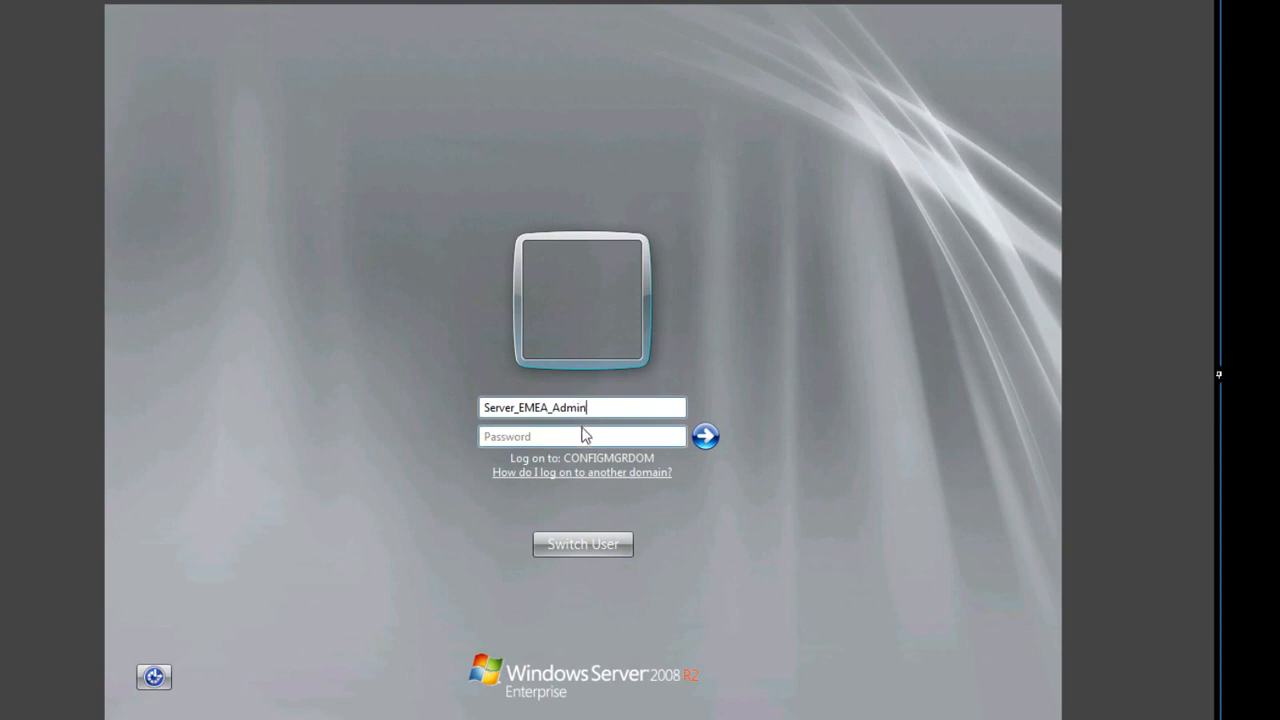
{"action": "left_click", "coordinate": [585, 438]}
{"action": "type", "text": "••••••••"}
{"action": "key", "text": "Return"}
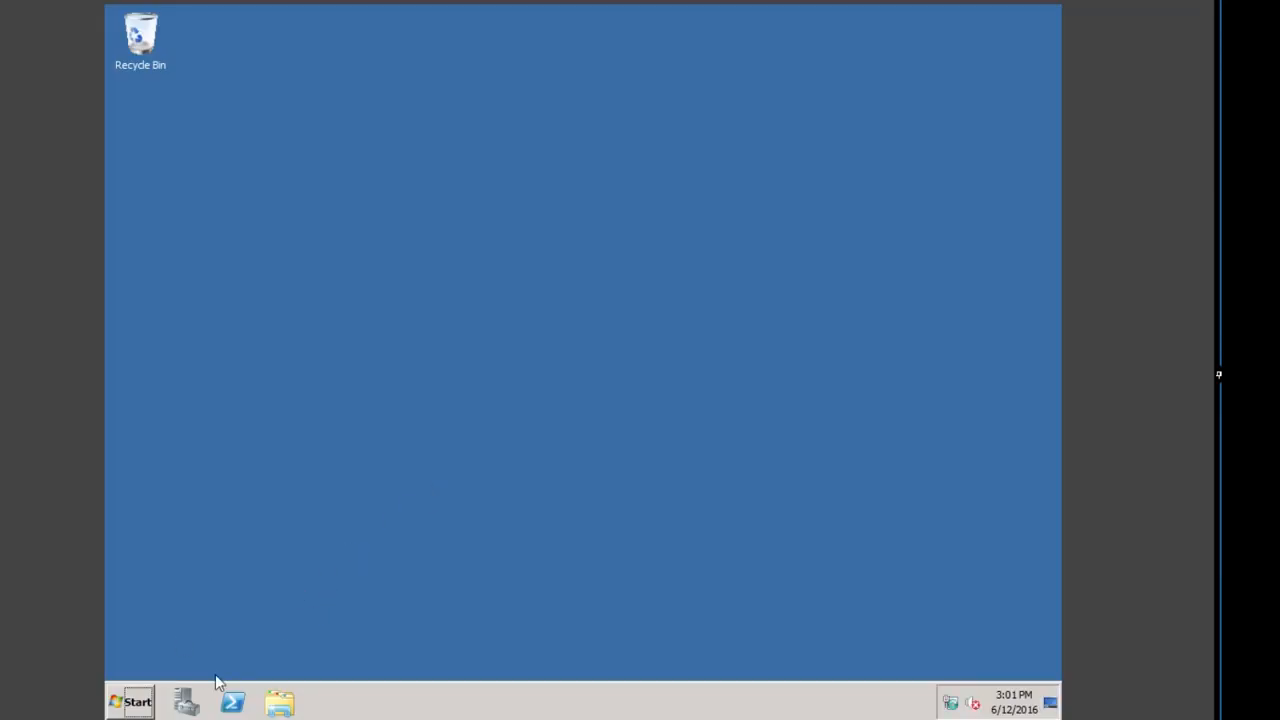
Step: Launch the Configuration Manager Console and view Device Collections, showing only EMEA Pilot Servers
{"action": "left_click", "coordinate": [140, 692]}
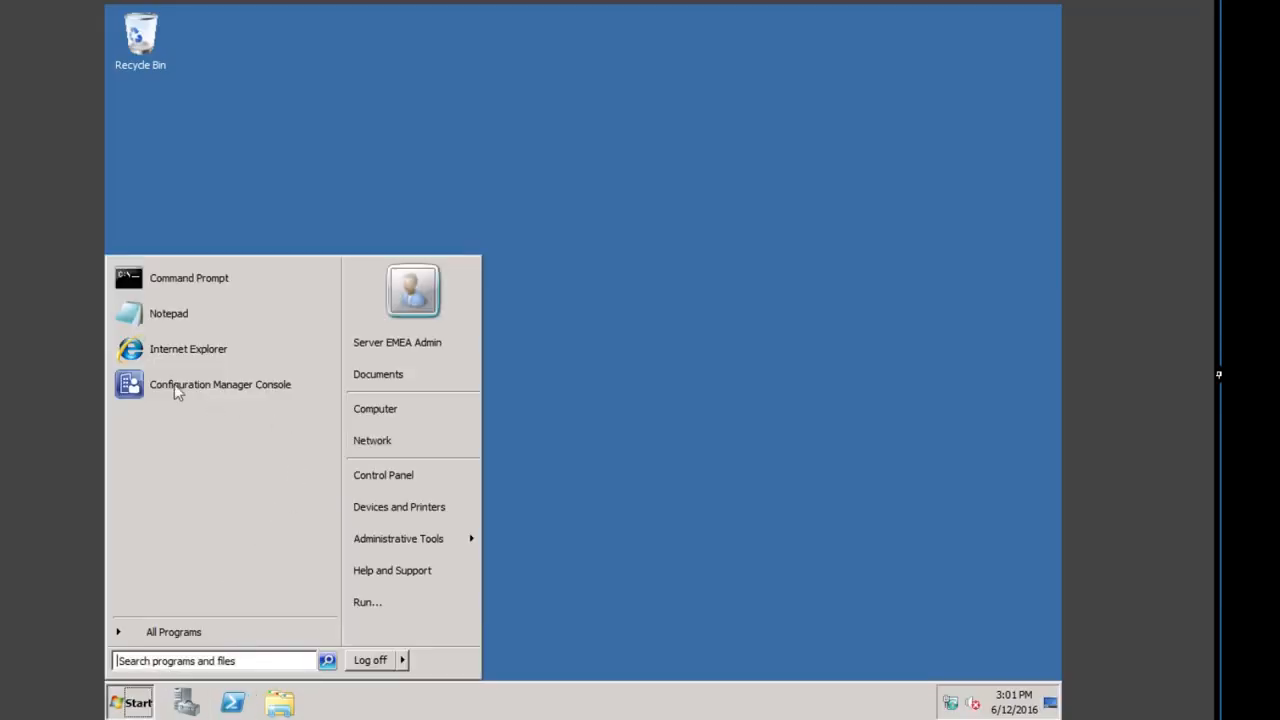
{"action": "left_click", "coordinate": [200, 388]}
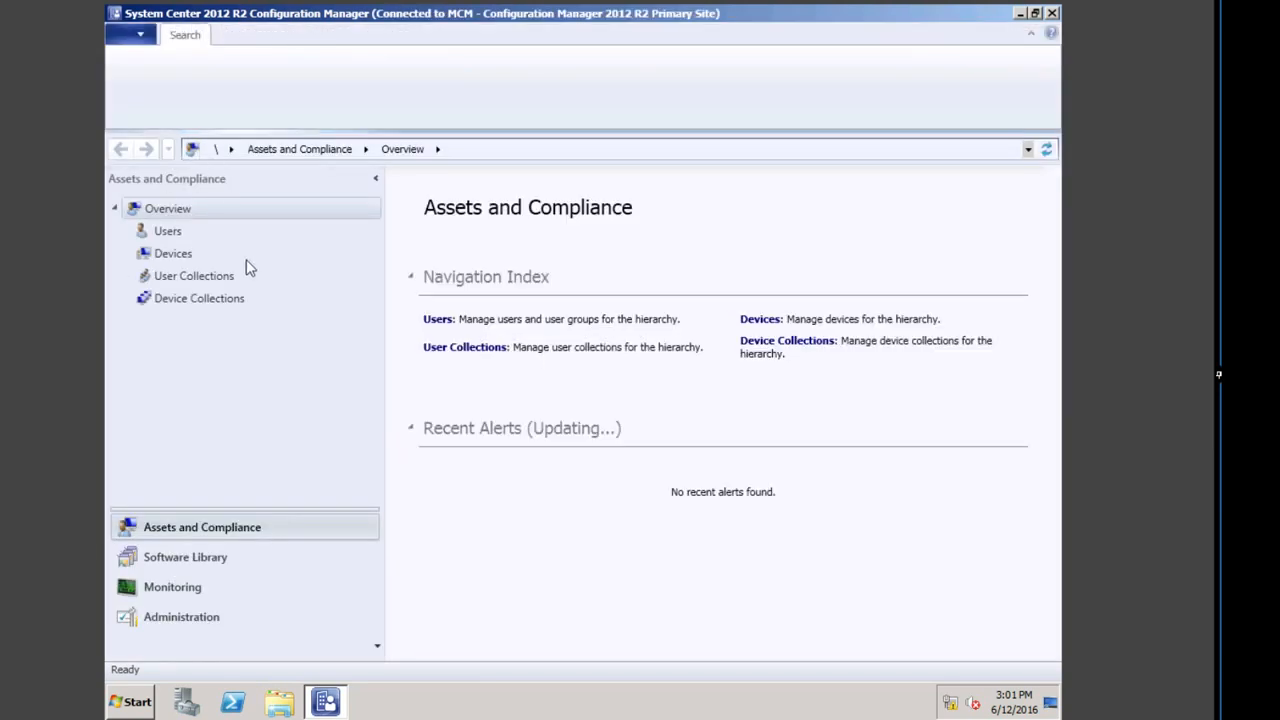
{"action": "left_click", "coordinate": [217, 305]}
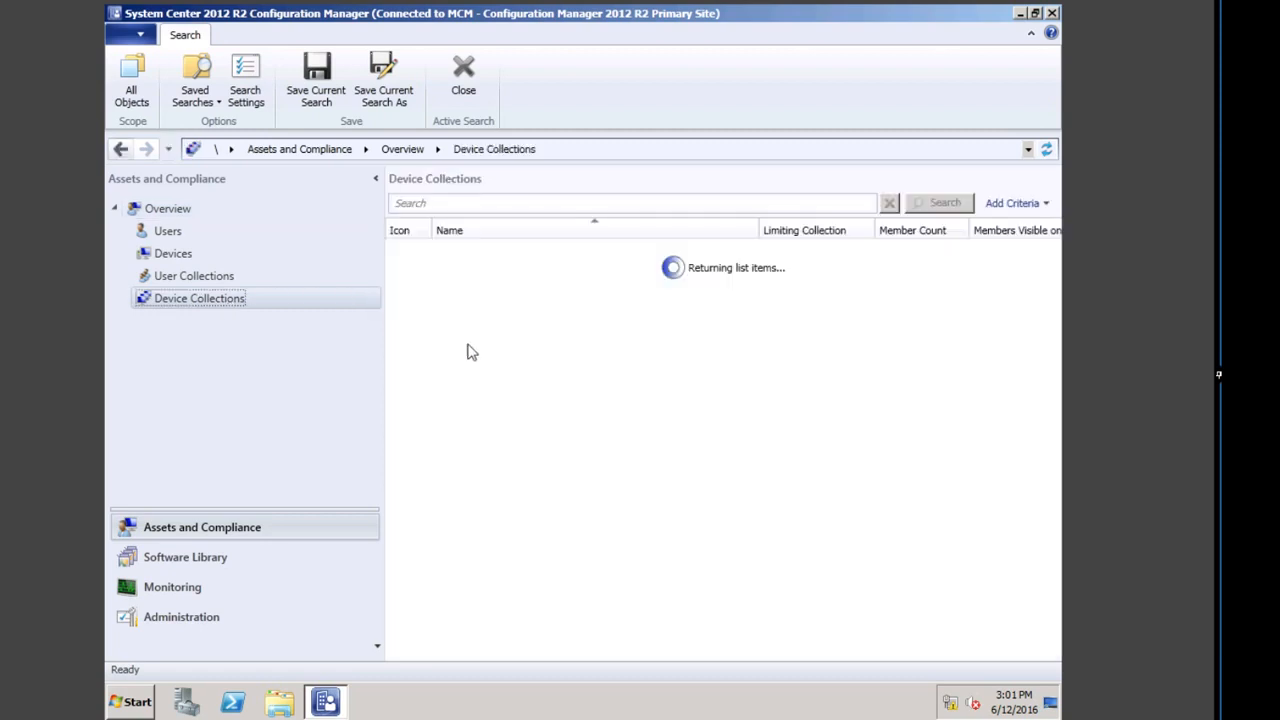
{"action": "right_click", "coordinate": [538, 309]}
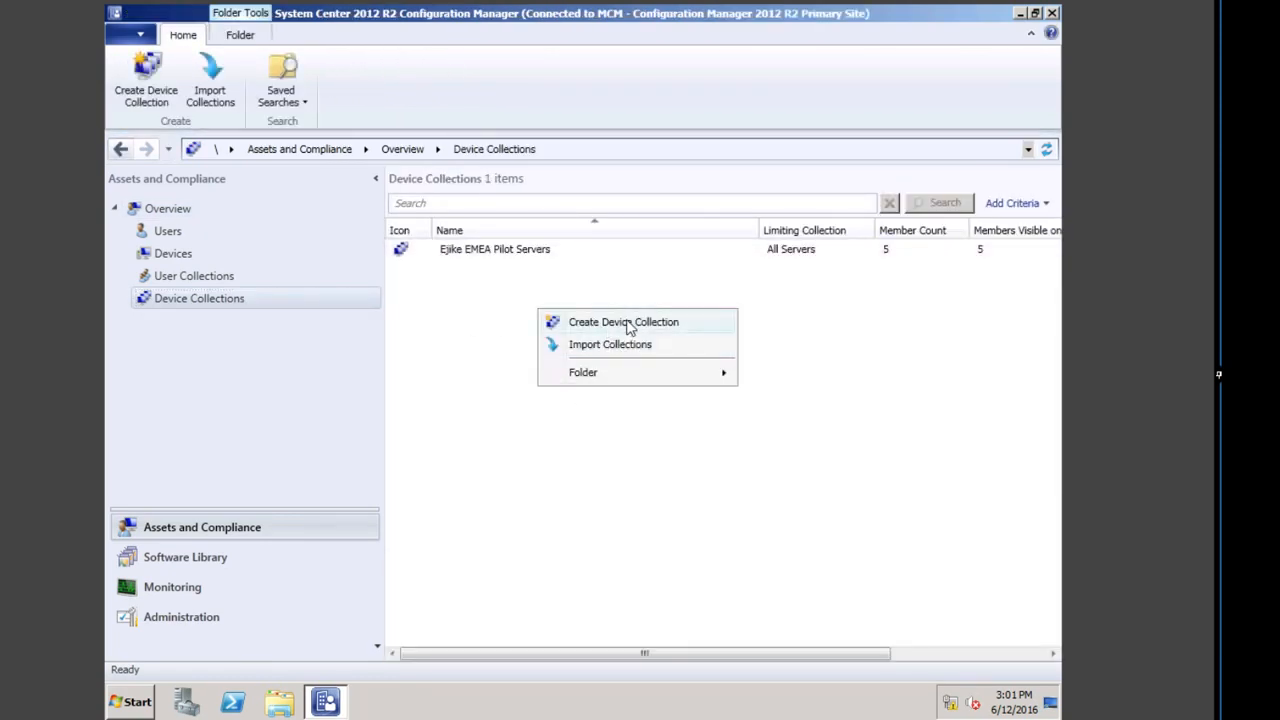
Step: Name the new device collection EMEA Client Systems and limit it to the EMEA pilot servers
{"action": "left_click", "coordinate": [628, 325]}
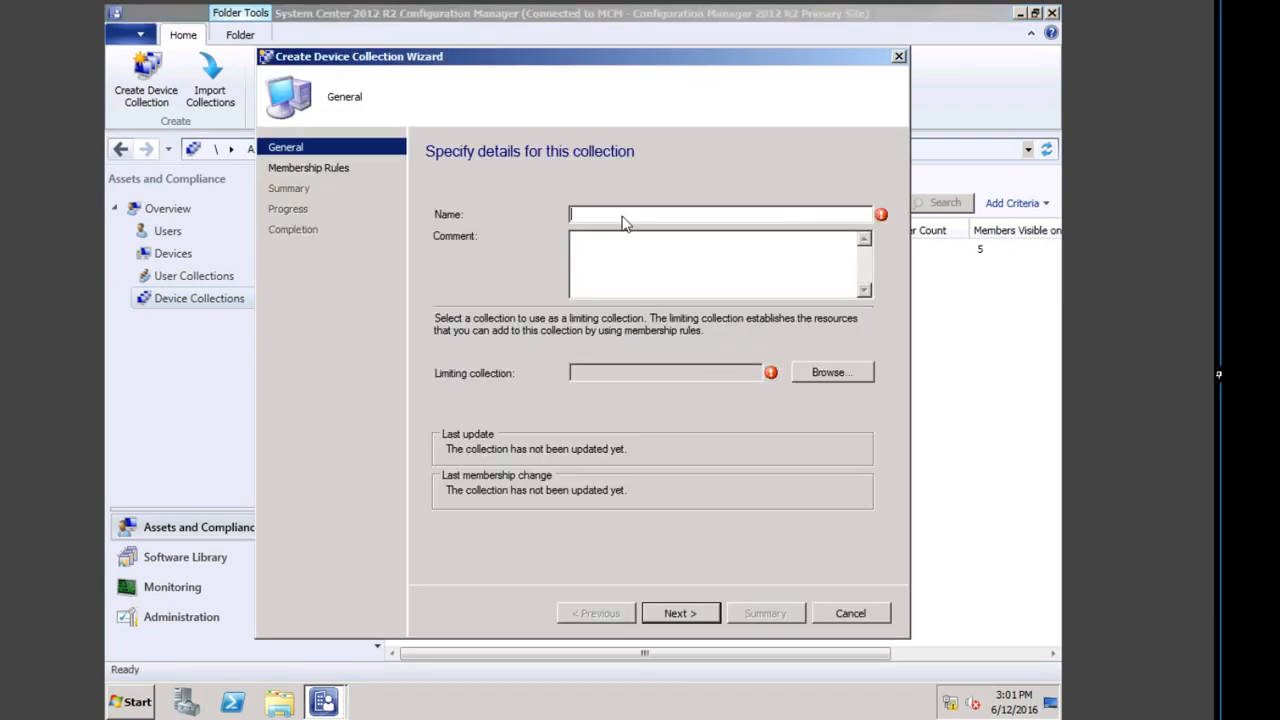
{"action": "type", "text": "Emeare"}
{"action": "key", "text": "BackSpace"}
{"action": "key", "text": "BackSpace"}
{"action": "key", "text": "BackSpace"}
{"action": "key", "text": "BackSpace"}
{"action": "key", "text": "BackSpace"}
{"action": "type", "text": "MEA CLient Systems"}
{"action": "left_click_drag", "start_coordinate": [680, 217], "coordinate": [510, 208]}
{"action": "key", "text": "ctrl+c"}
{"action": "right_click", "coordinate": [598, 215]}
{"action": "left_click", "coordinate": [627, 265]}
{"action": "left_click", "coordinate": [835, 370]}
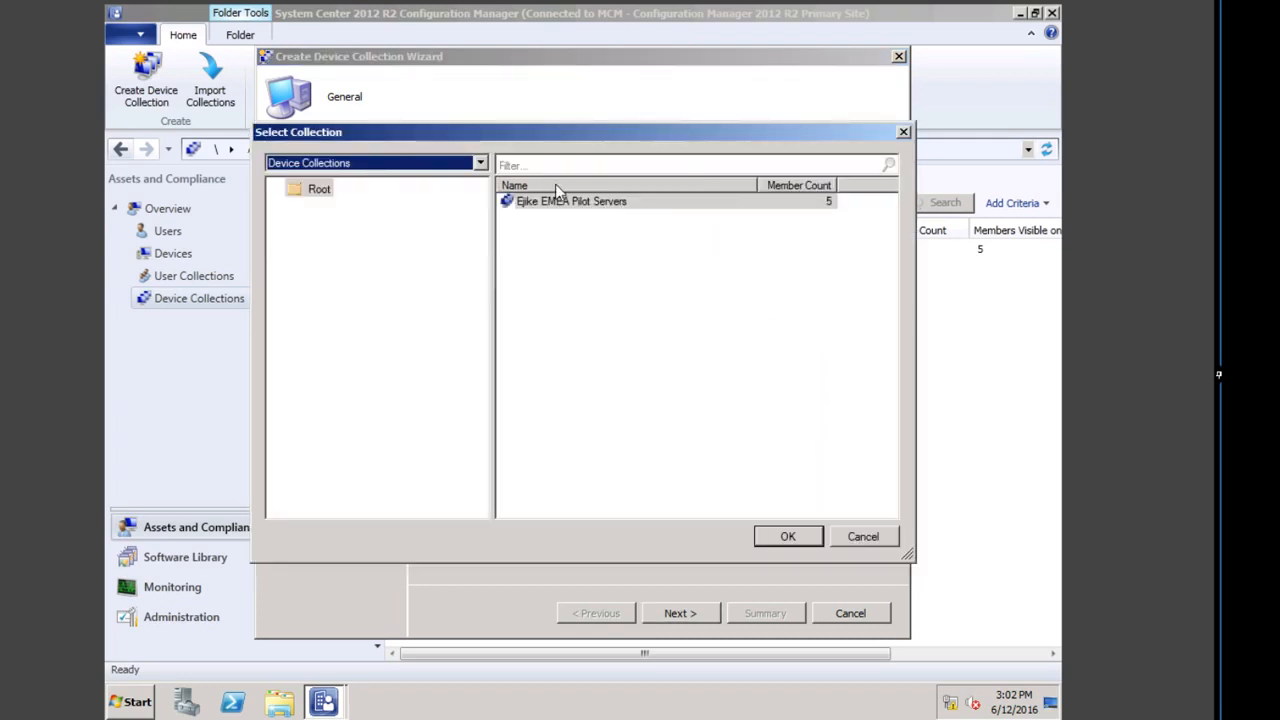
{"action": "left_click", "coordinate": [557, 203]}
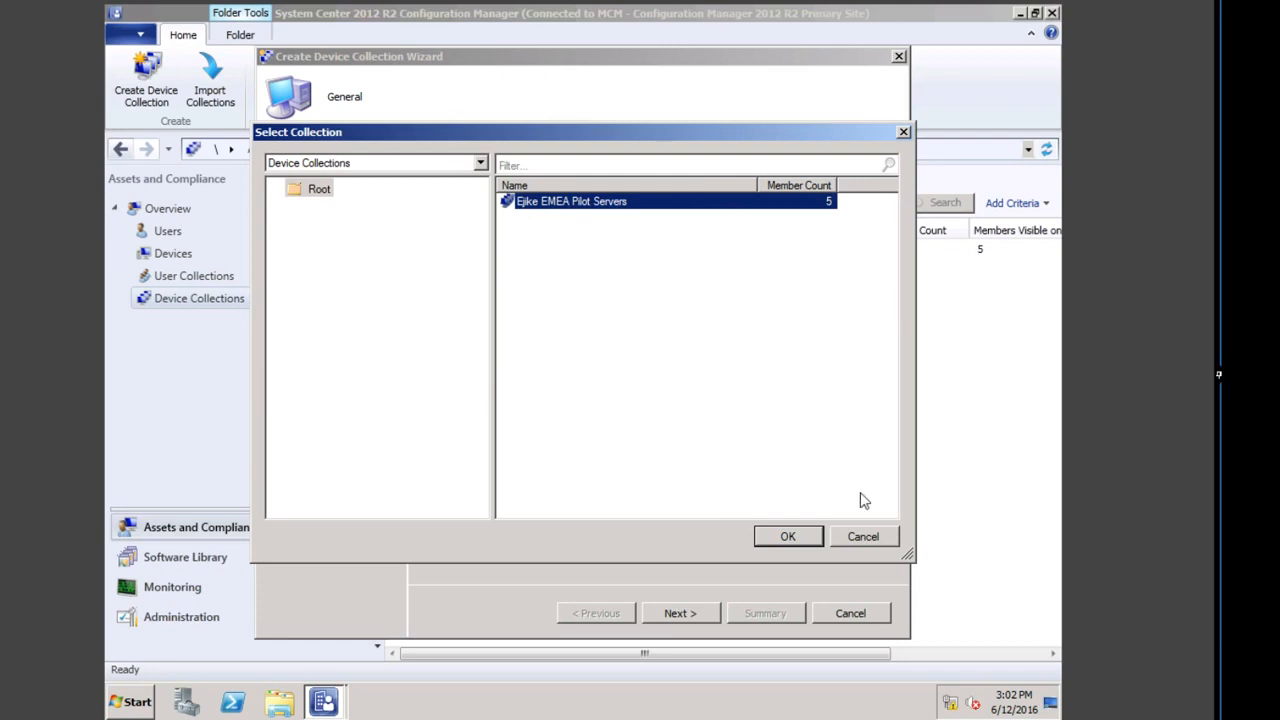
{"action": "left_click", "coordinate": [790, 536]}
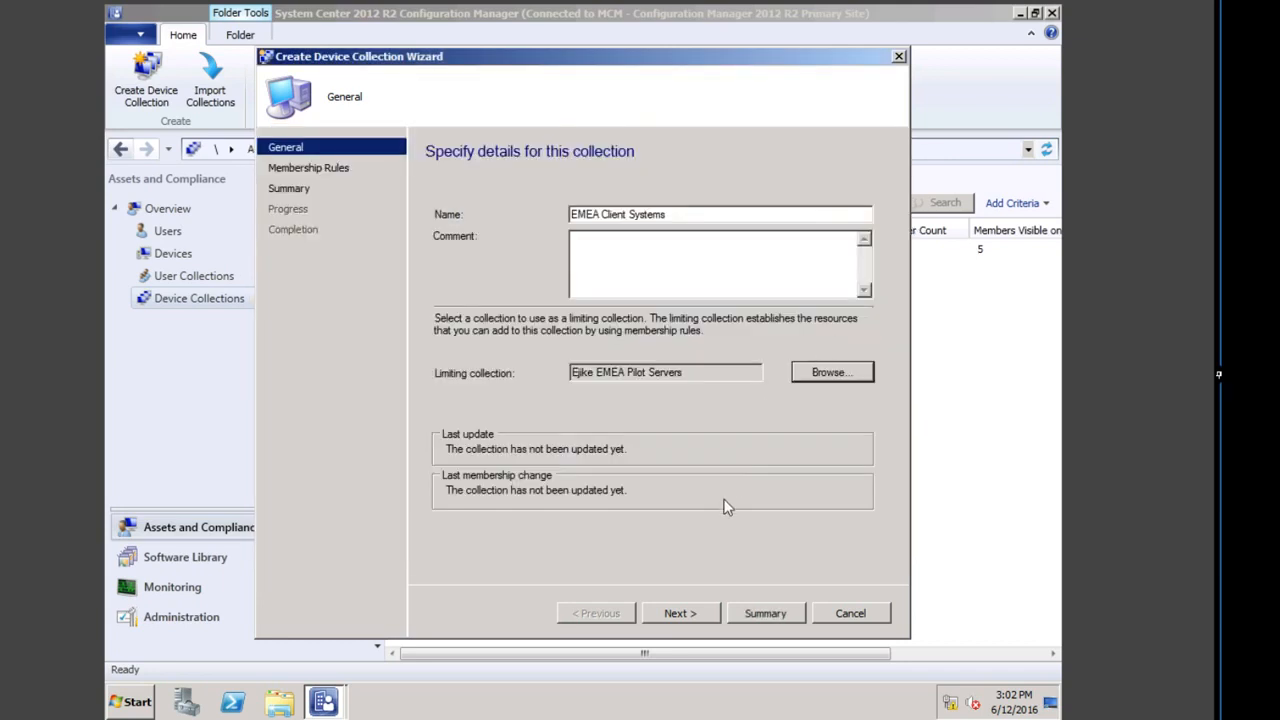
{"action": "left_click", "coordinate": [685, 614]}
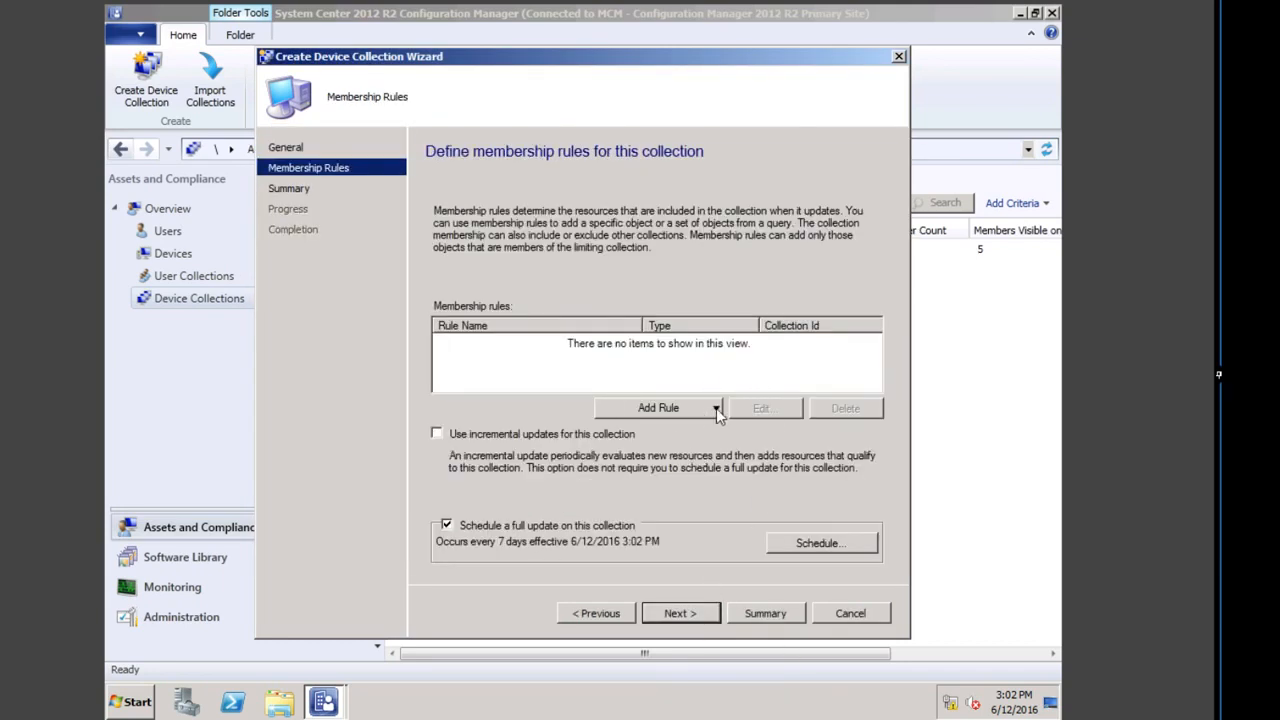
Step: Add a query rule named EMEA Client Systems using the imported All Client Systems query
{"action": "left_click", "coordinate": [716, 408]}
{"action": "left_click", "coordinate": [666, 452]}
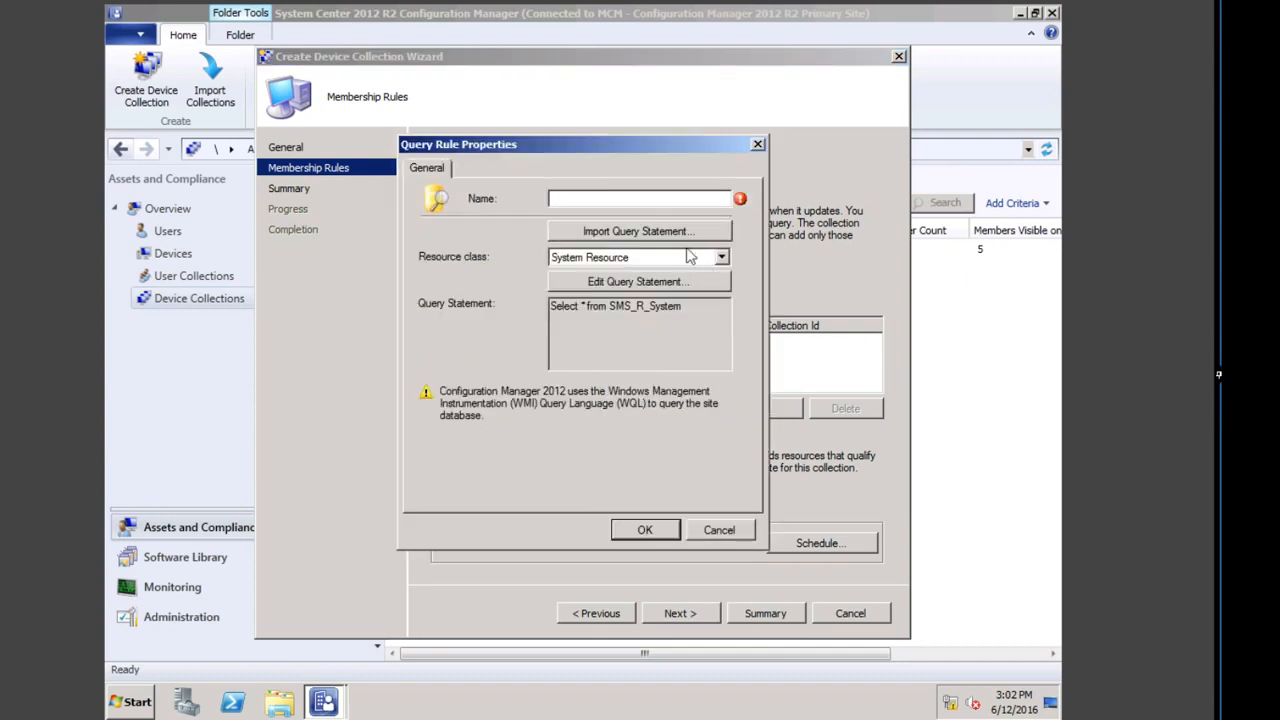
{"action": "right_click", "coordinate": [606, 200]}
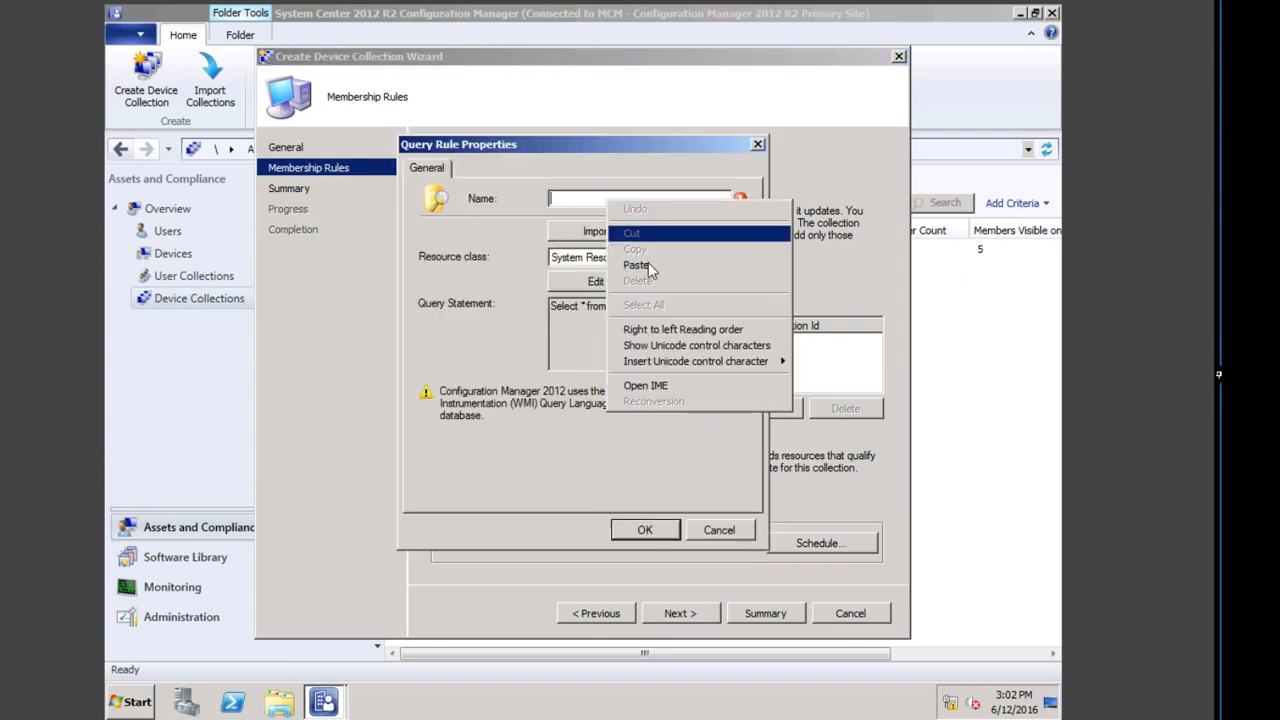
{"action": "left_click", "coordinate": [650, 264]}
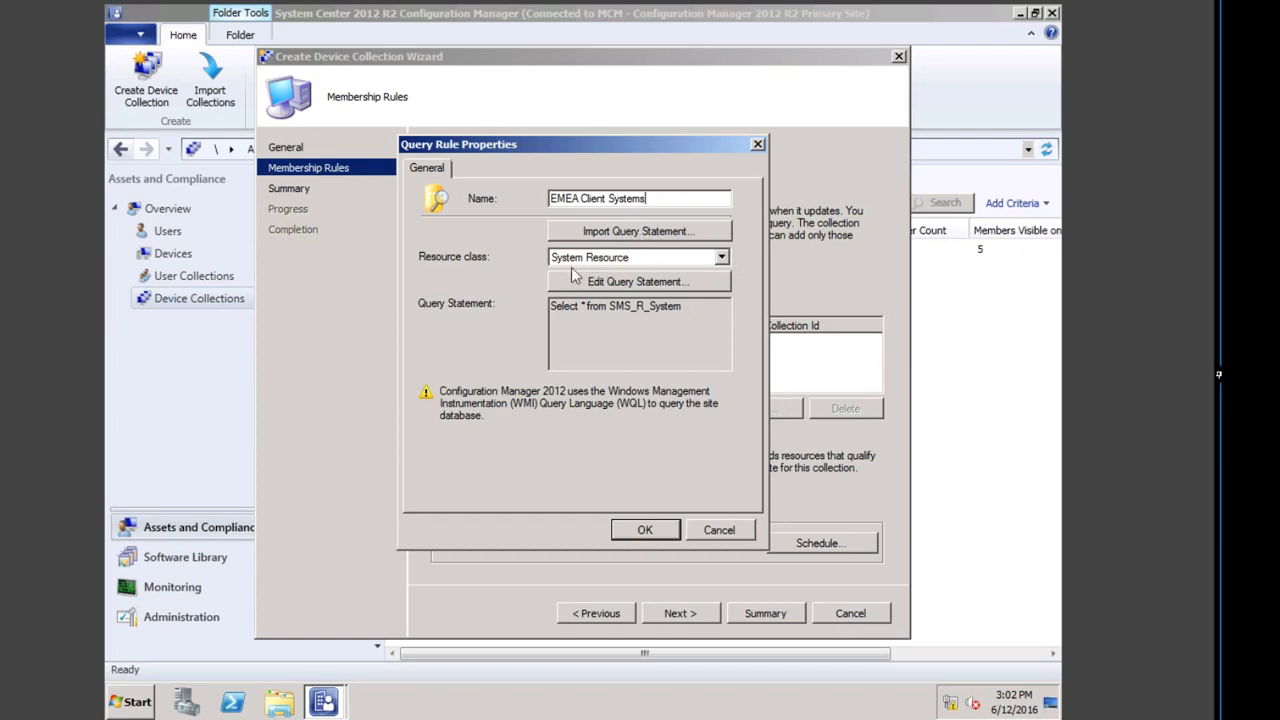
{"action": "left_click", "coordinate": [610, 232]}
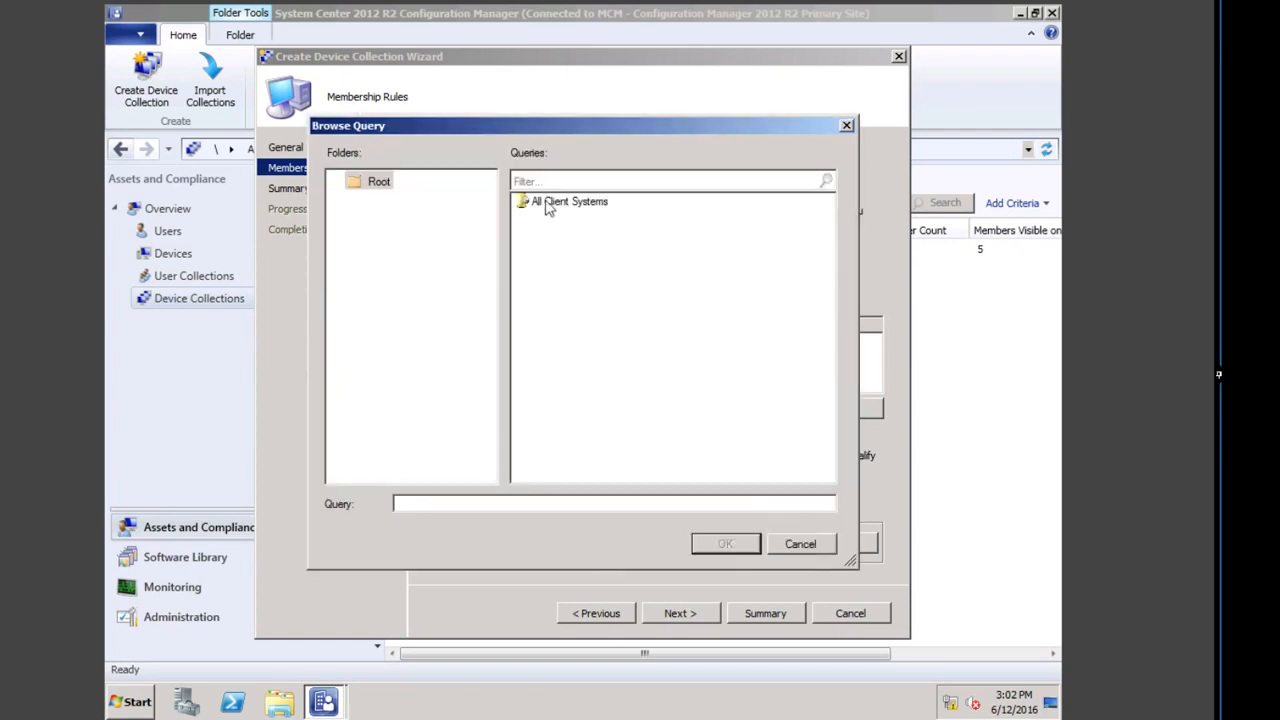
{"action": "left_click", "coordinate": [568, 204]}
{"action": "left_click", "coordinate": [725, 544]}
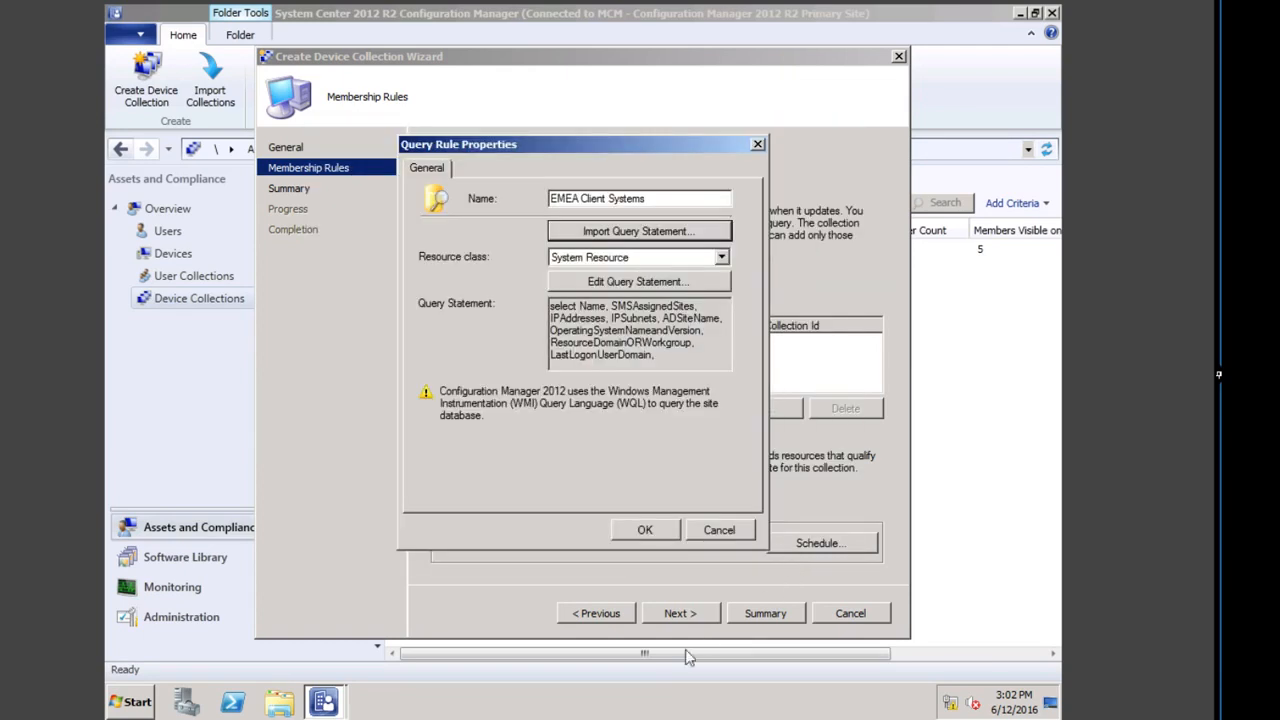
Step: Save the rule, finish the wizard through the summary and close it
{"action": "left_click", "coordinate": [670, 529]}
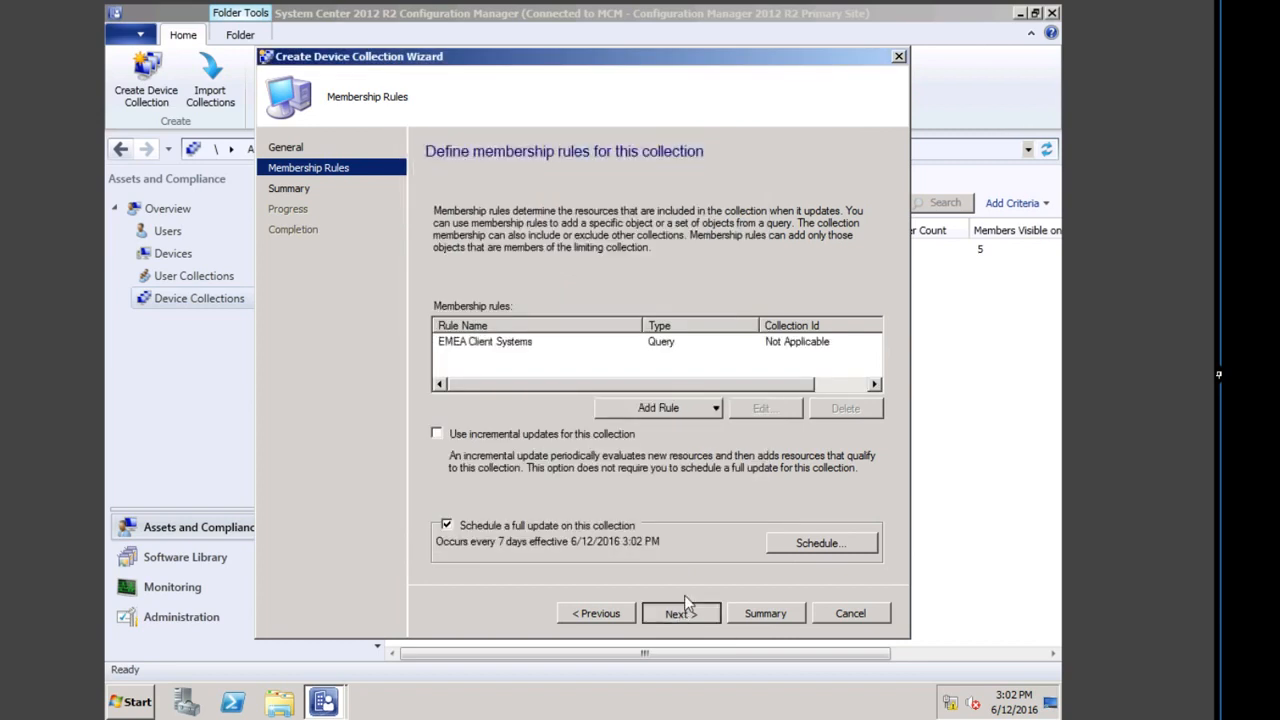
{"action": "left_click", "coordinate": [676, 612]}
{"action": "left_click", "coordinate": [703, 606]}
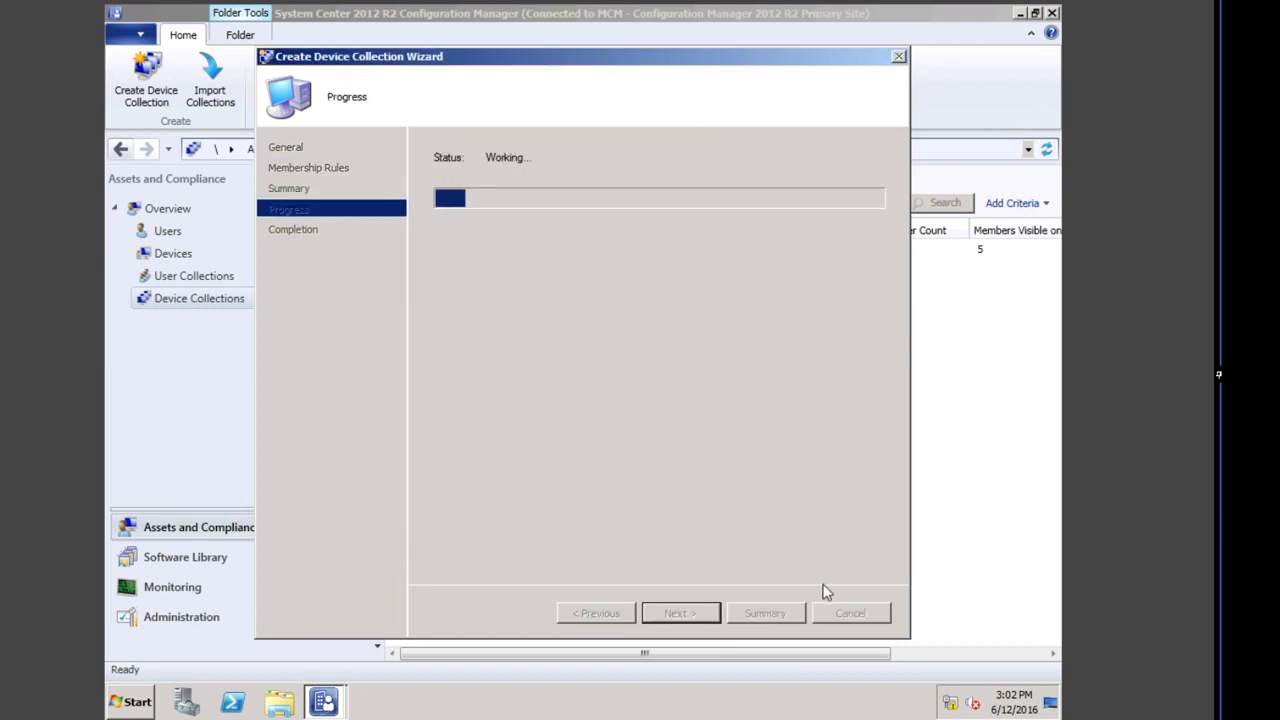
{"action": "left_click", "coordinate": [866, 612]}
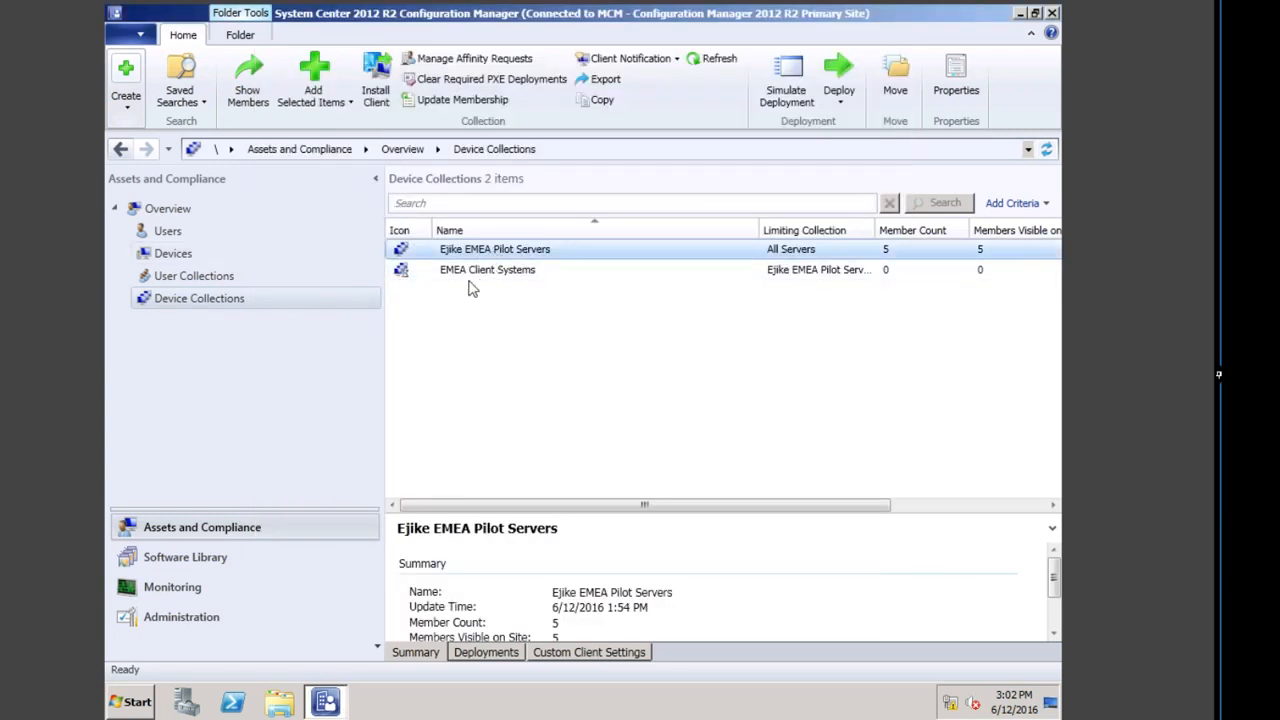
Step: Show the members of EMEA Client Systems, which lists only PRIMARY1
{"action": "left_click", "coordinate": [538, 272]}
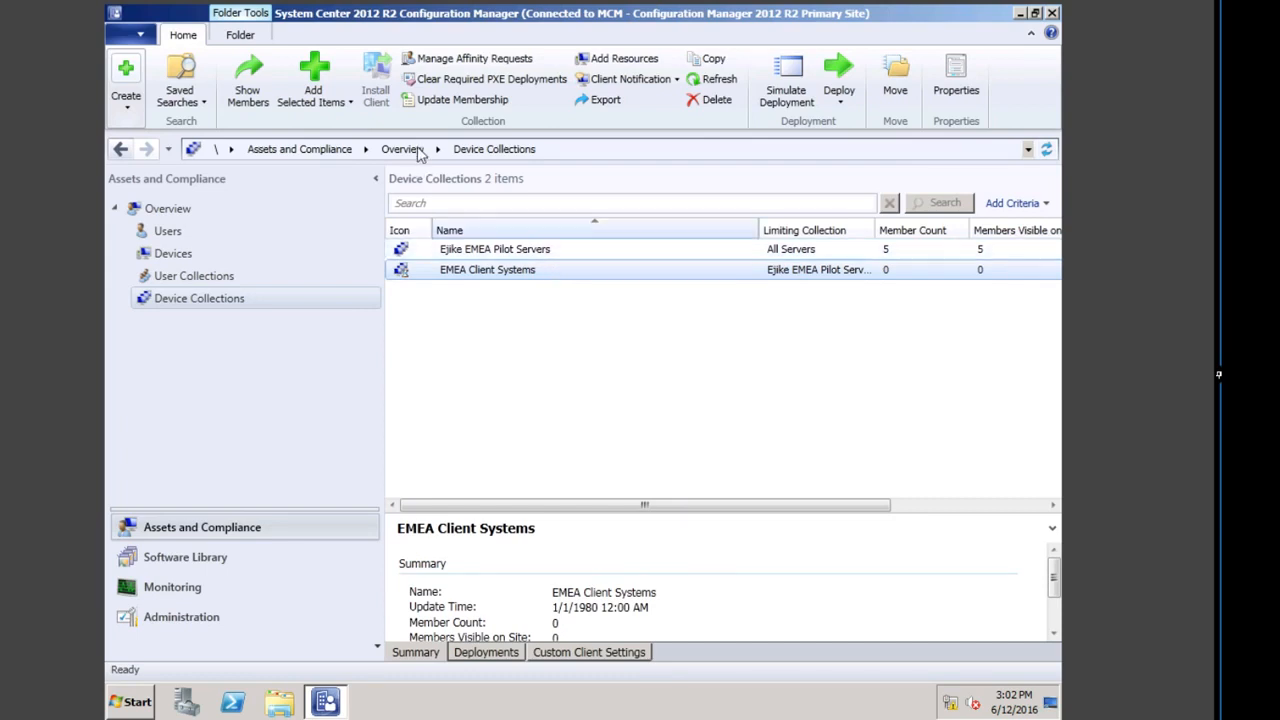
{"action": "left_click", "coordinate": [250, 85]}
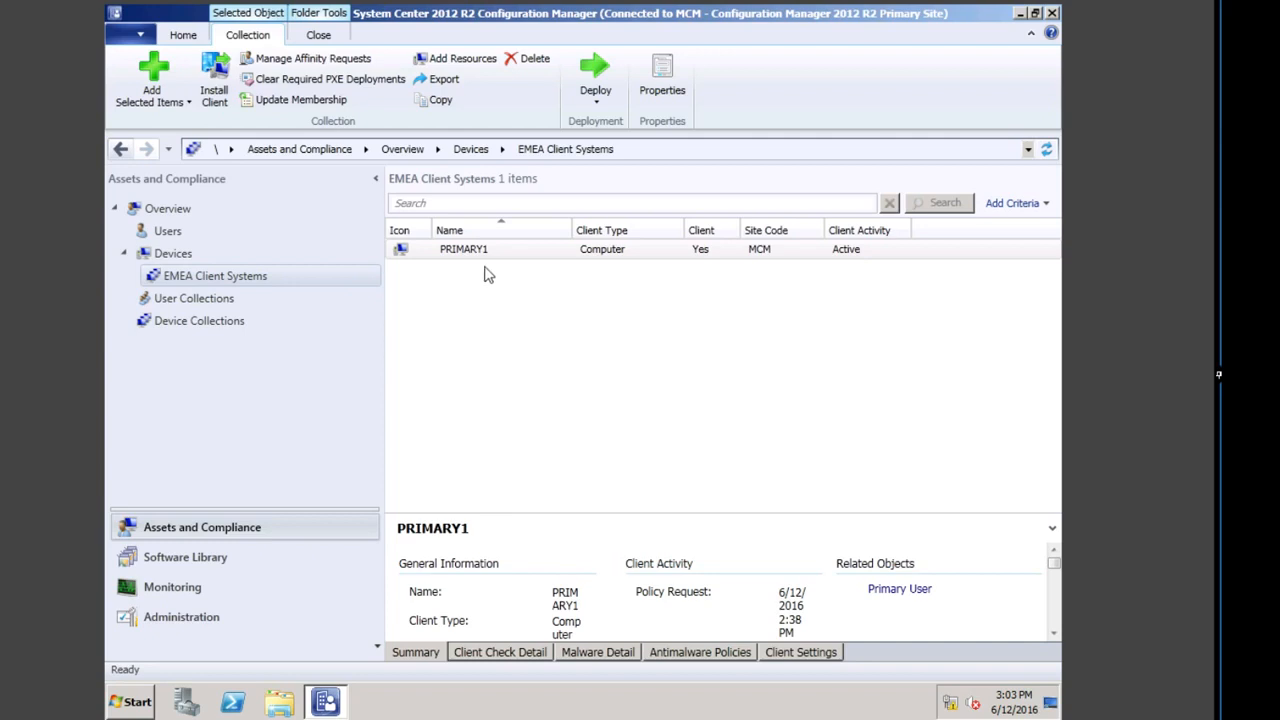
Step: Log off the current account and choose to sign in as another user
{"action": "left_click", "coordinate": [138, 703]}
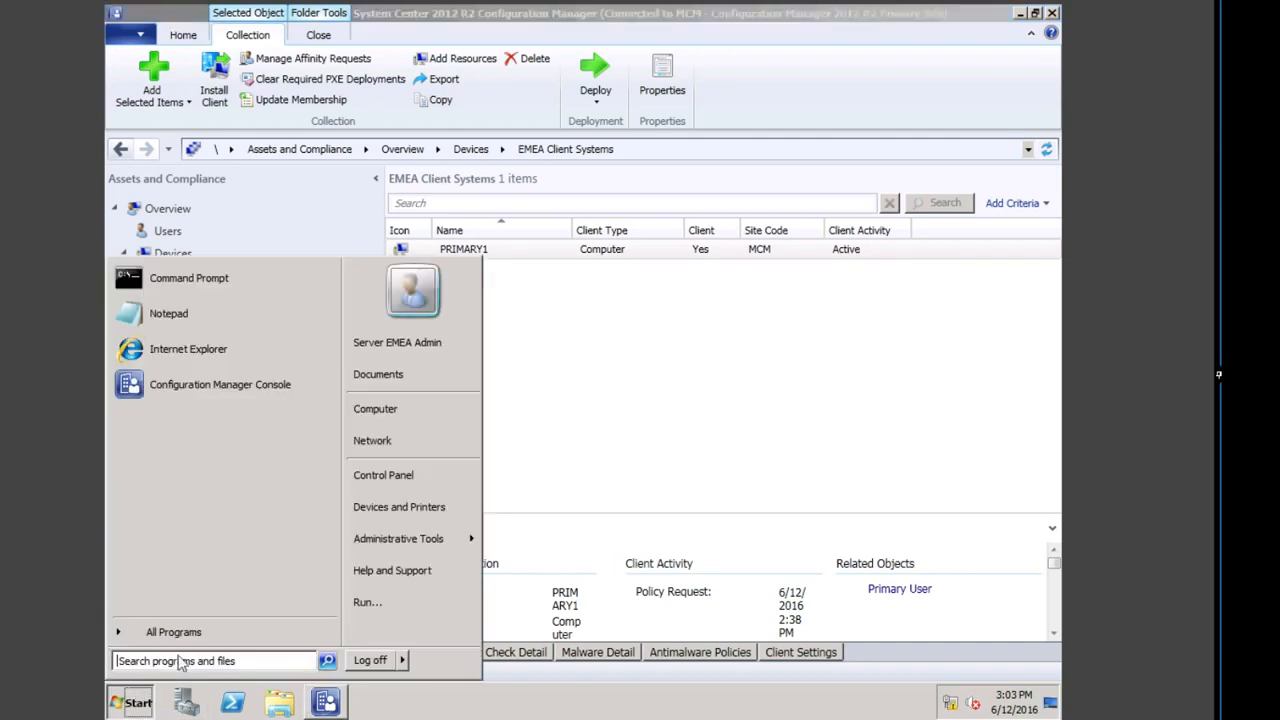
{"action": "left_click", "coordinate": [370, 660]}
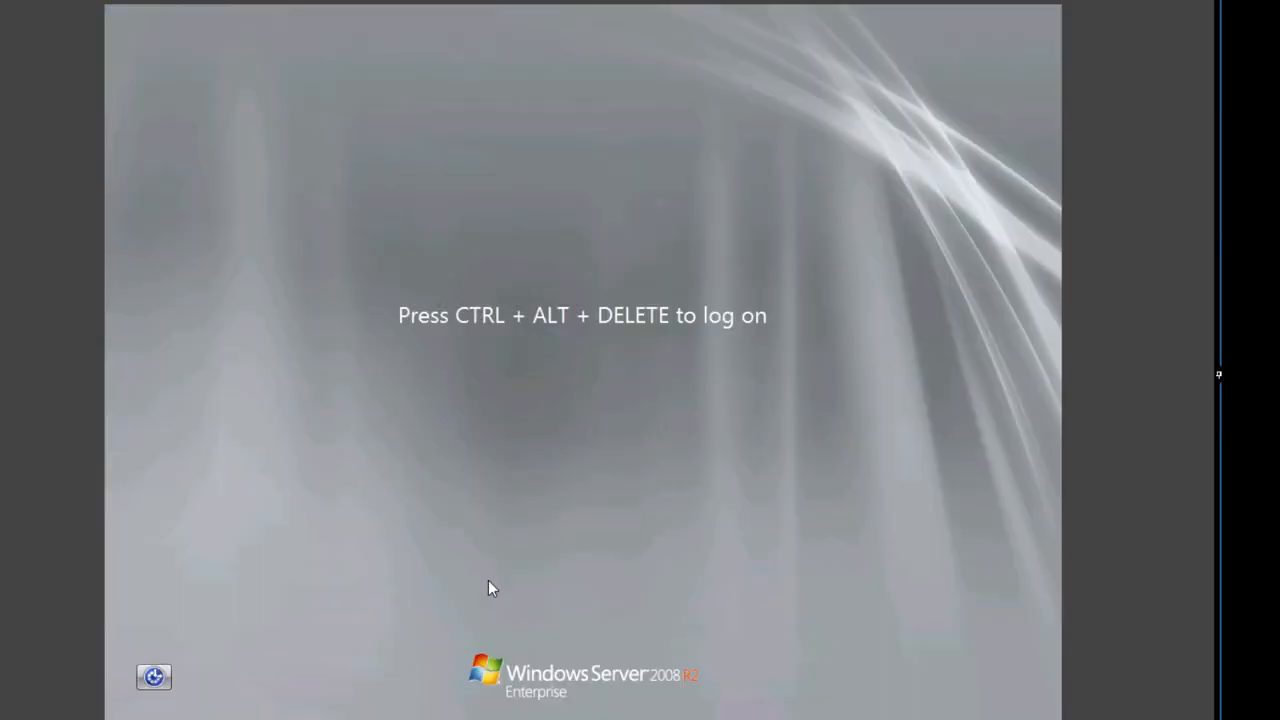
{"action": "key", "text": "ctrl+alt+Delete"}
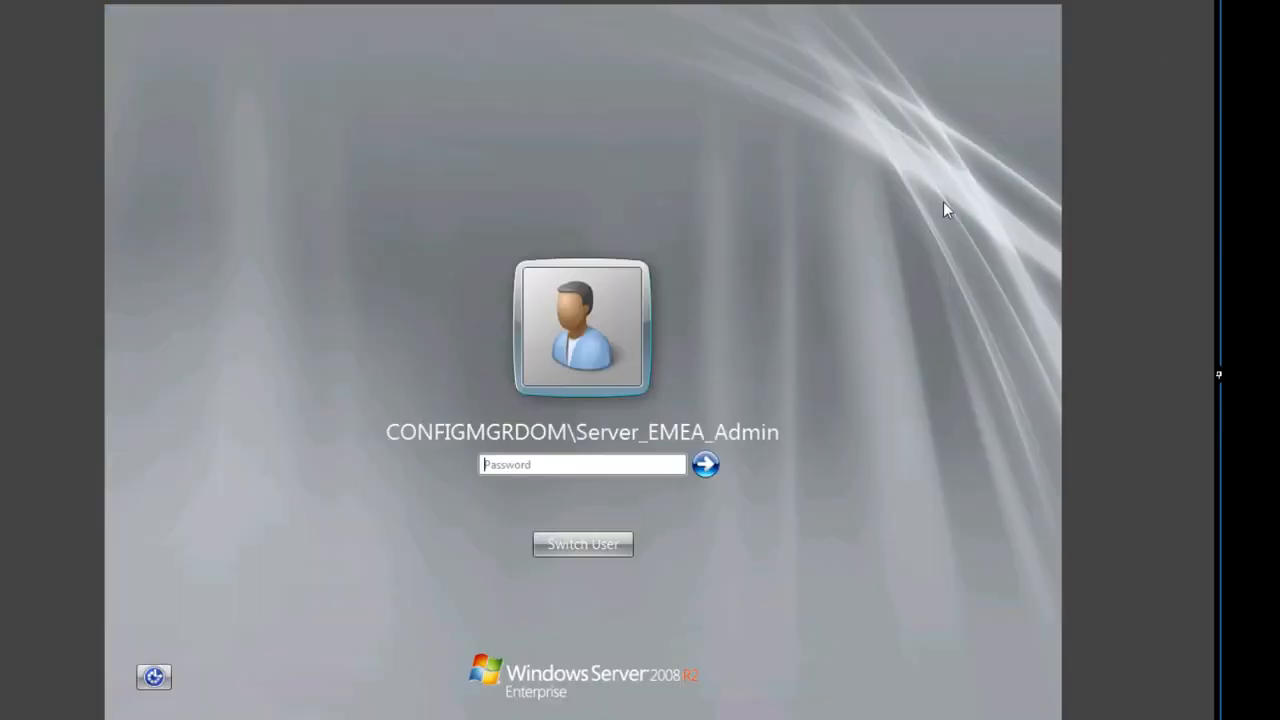
{"action": "left_click", "coordinate": [598, 546]}
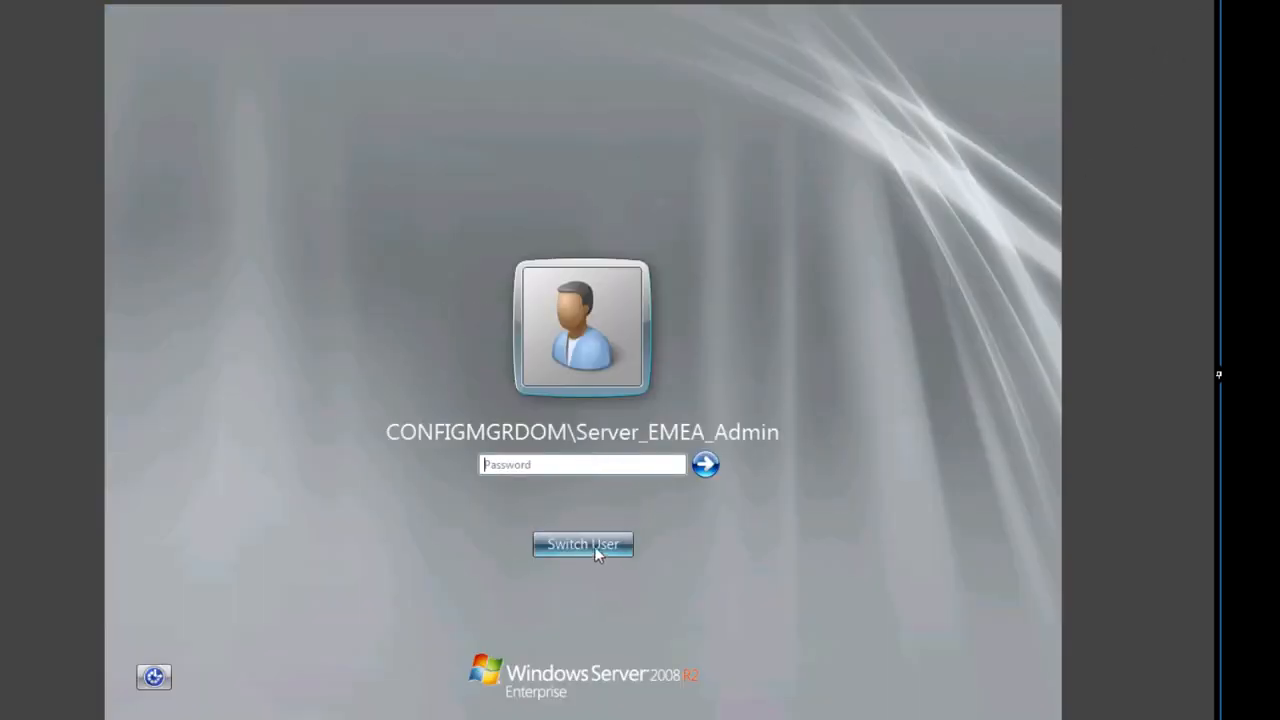
{"action": "left_click", "coordinate": [667, 420]}
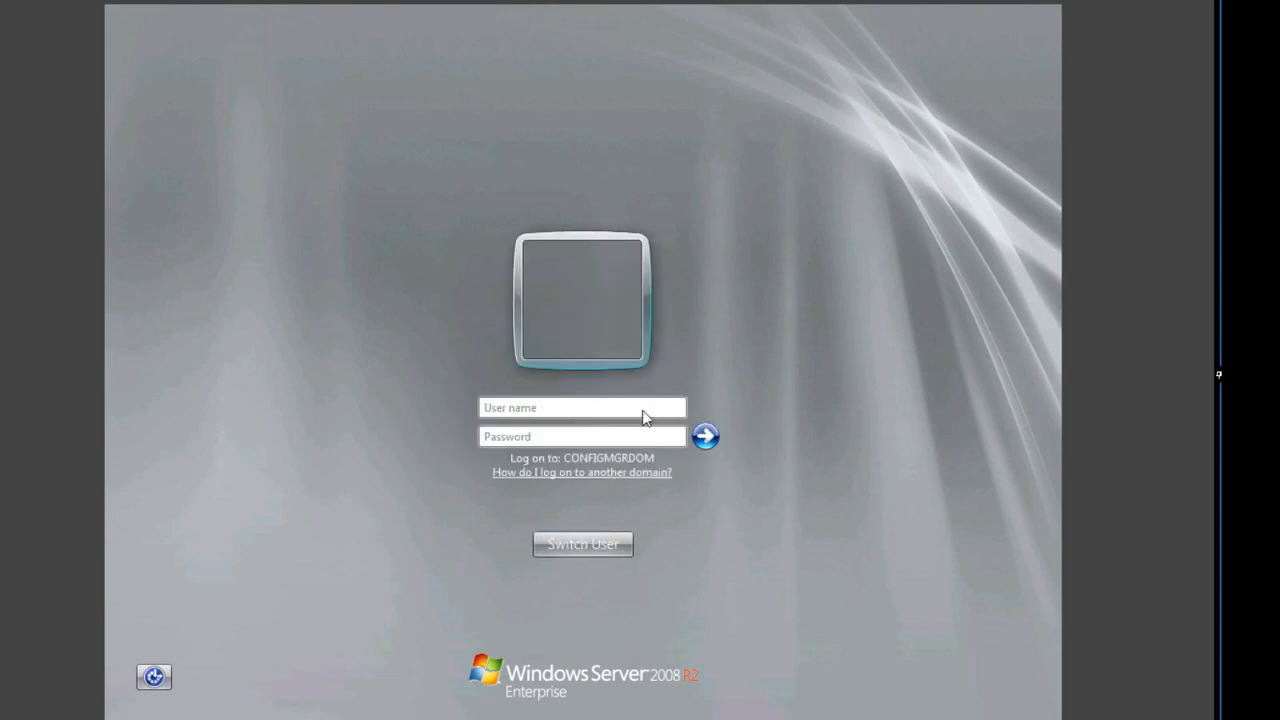
Step: Log on with the domain administrator account and its password
{"action": "left_click", "coordinate": [586, 410]}
{"action": "left_click", "coordinate": [564, 438]}
{"action": "type", "text": "*"}
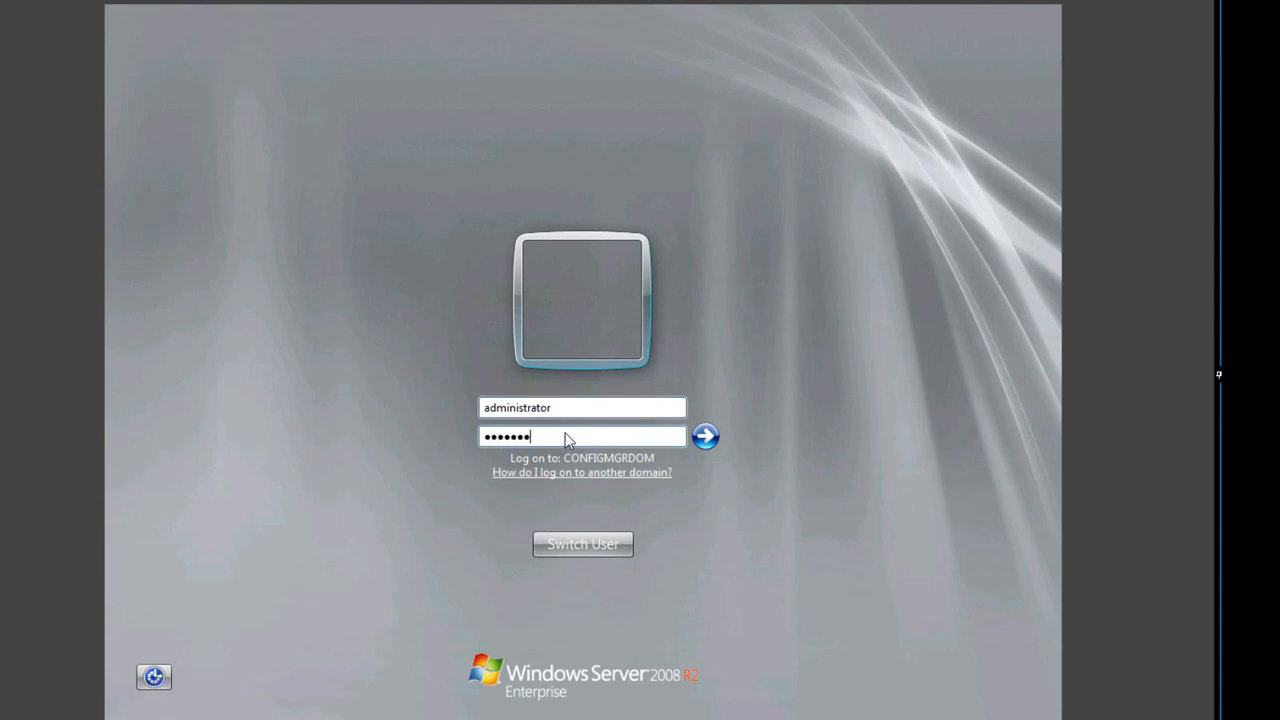
{"action": "key", "text": "Return"}
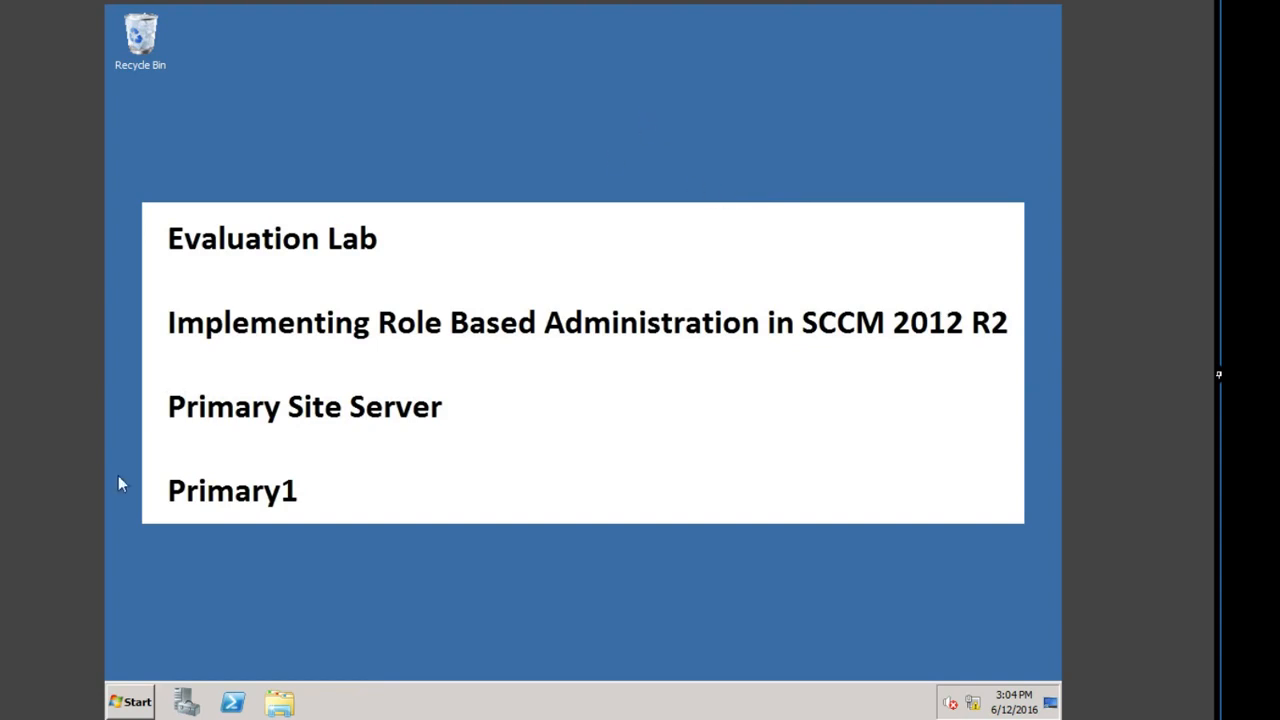
Step: Launch the console and open Software Library > Application Management > Applications, showing three applications
{"action": "left_click", "coordinate": [123, 701]}
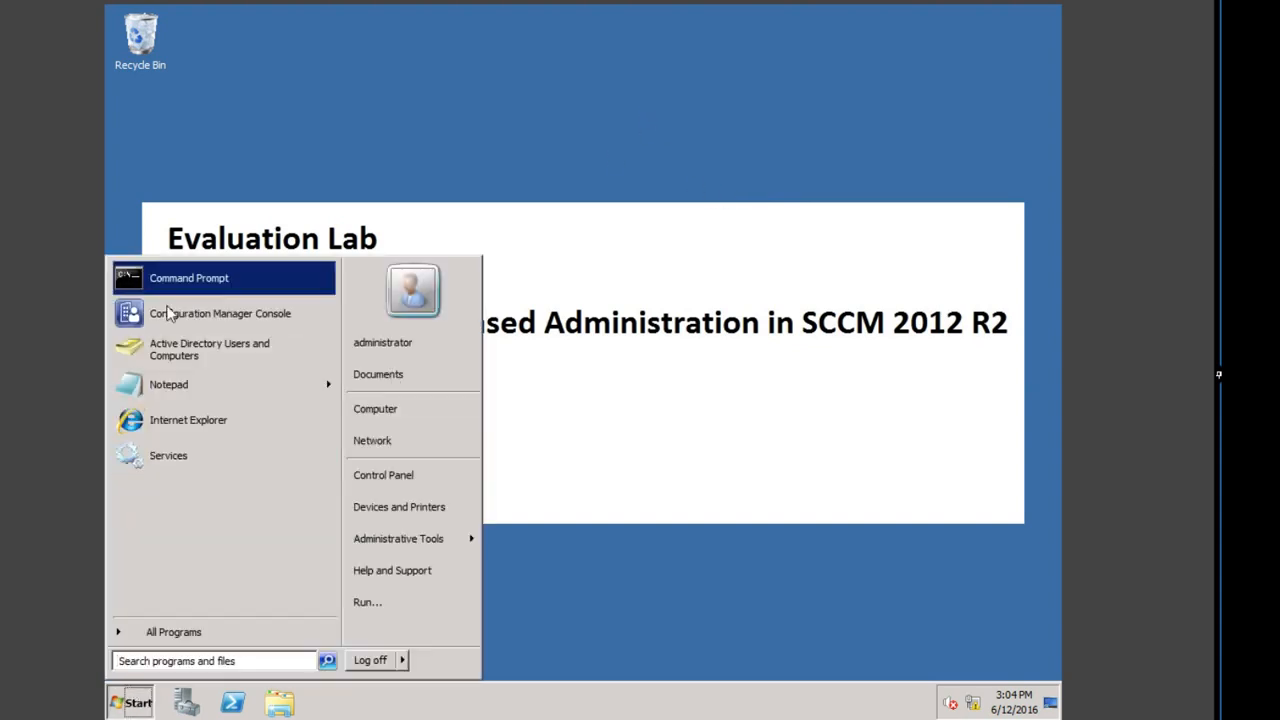
{"action": "left_click", "coordinate": [197, 316]}
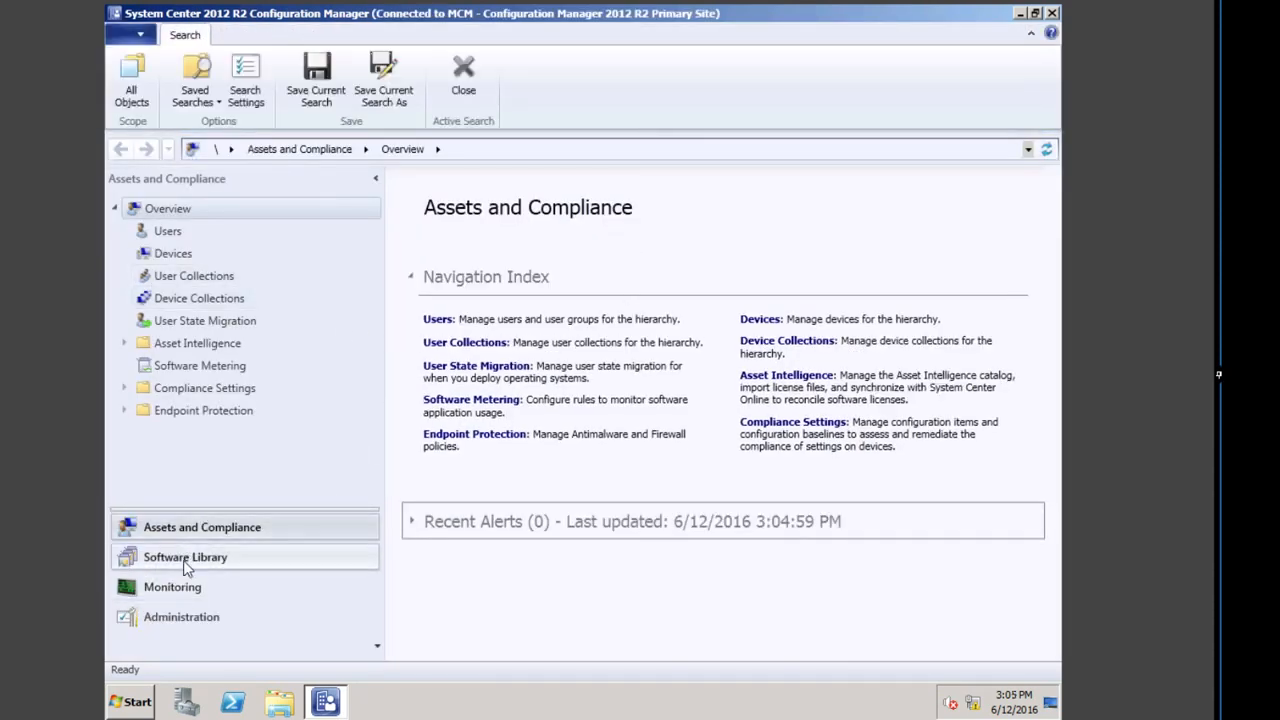
{"action": "left_click", "coordinate": [195, 556]}
{"action": "left_click", "coordinate": [231, 256]}
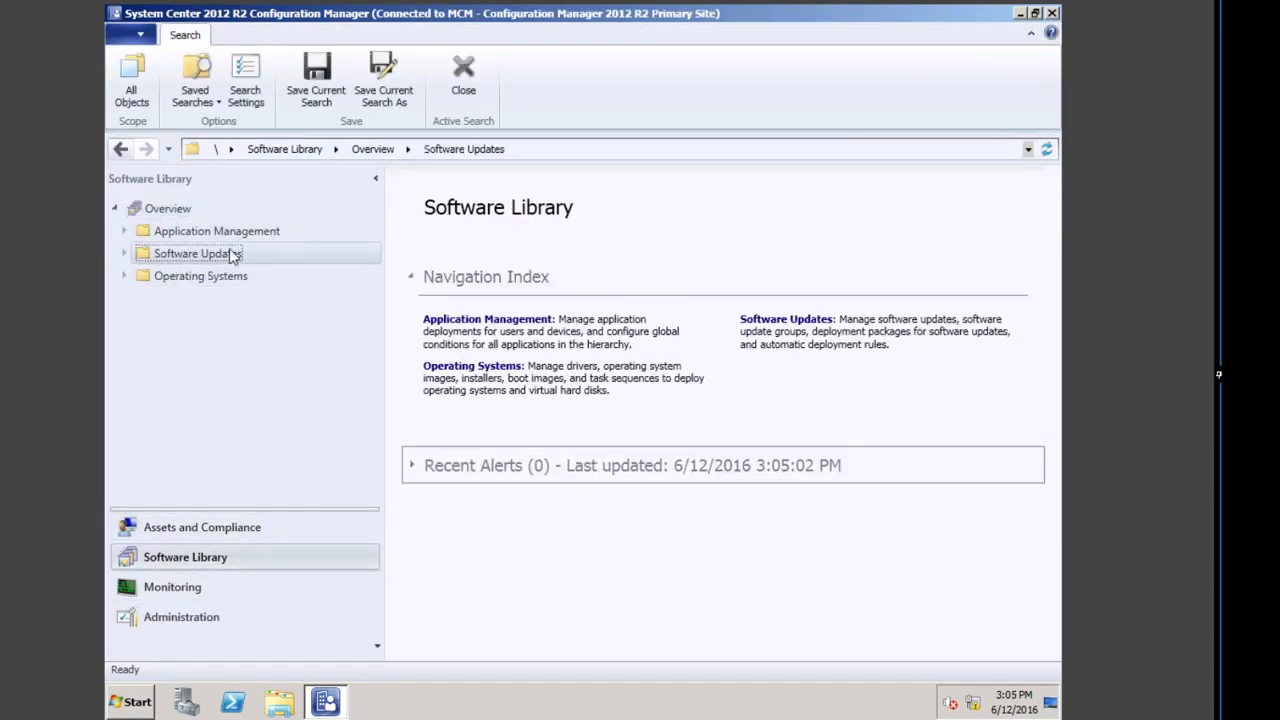
{"action": "left_click", "coordinate": [237, 236]}
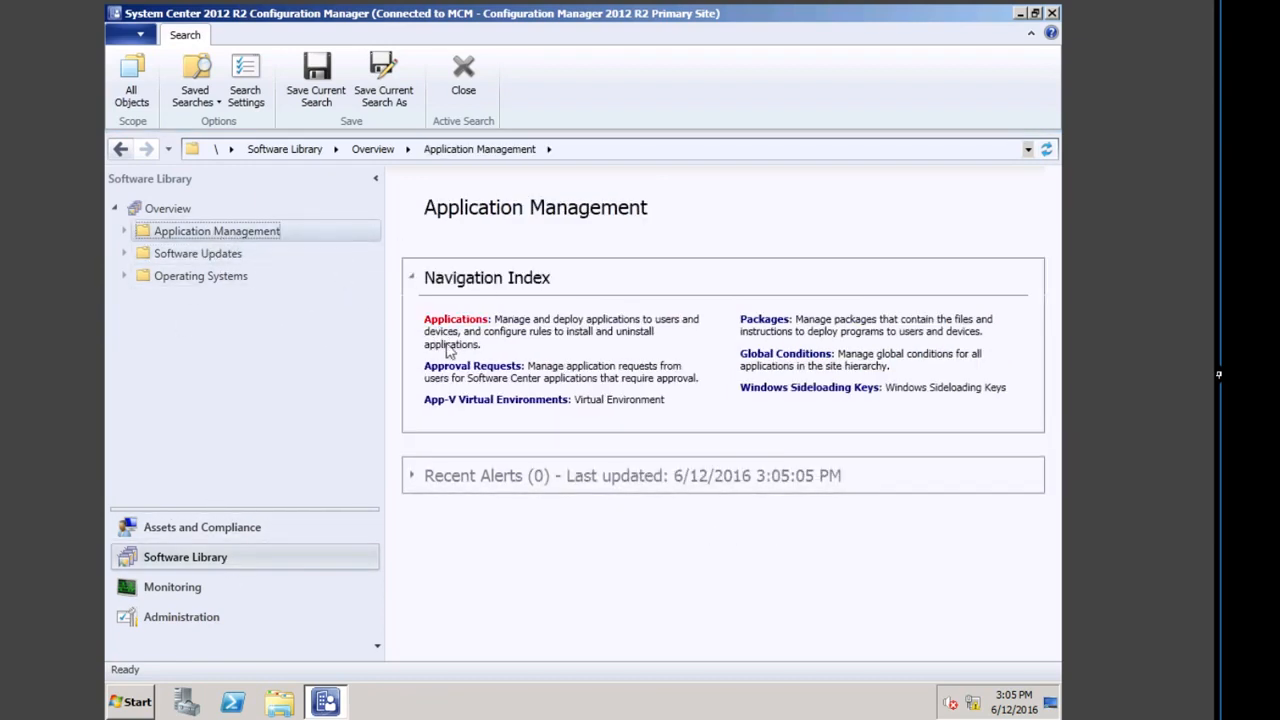
{"action": "left_click", "coordinate": [443, 325]}
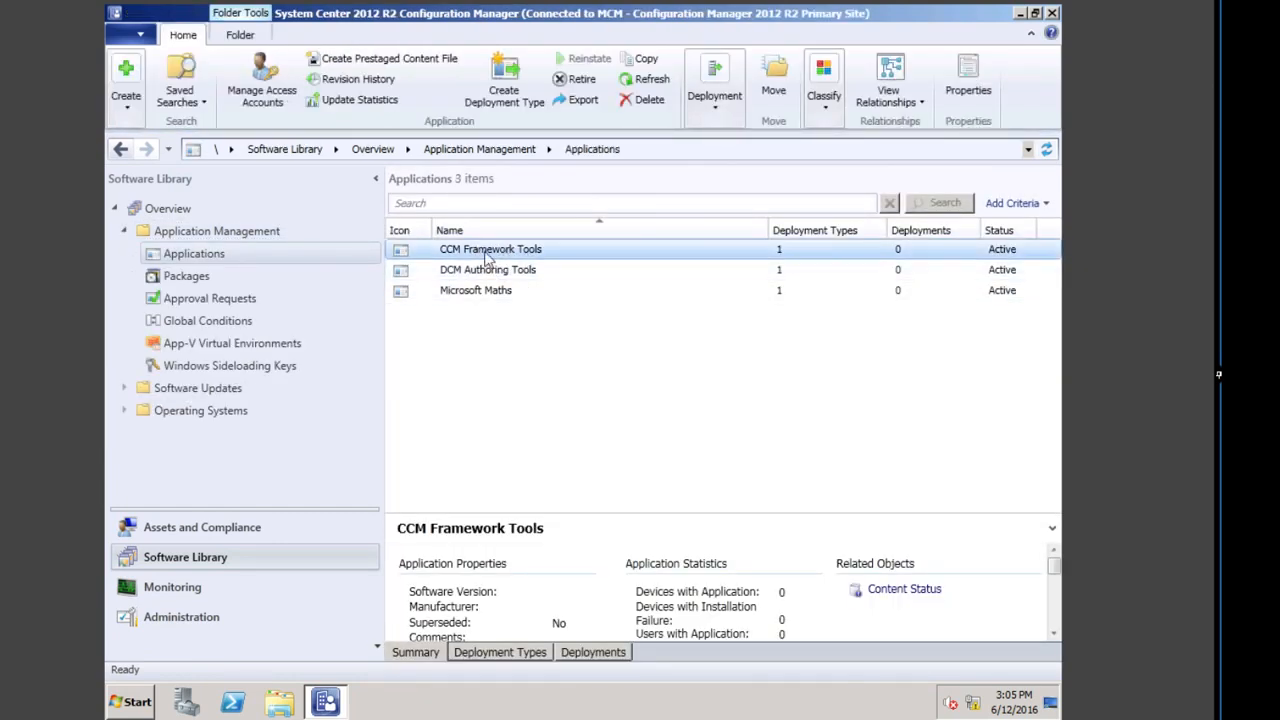
Step: Add the EMEA Server Admin security scope to CCM Framework Tools
{"action": "left_click", "coordinate": [826, 95]}
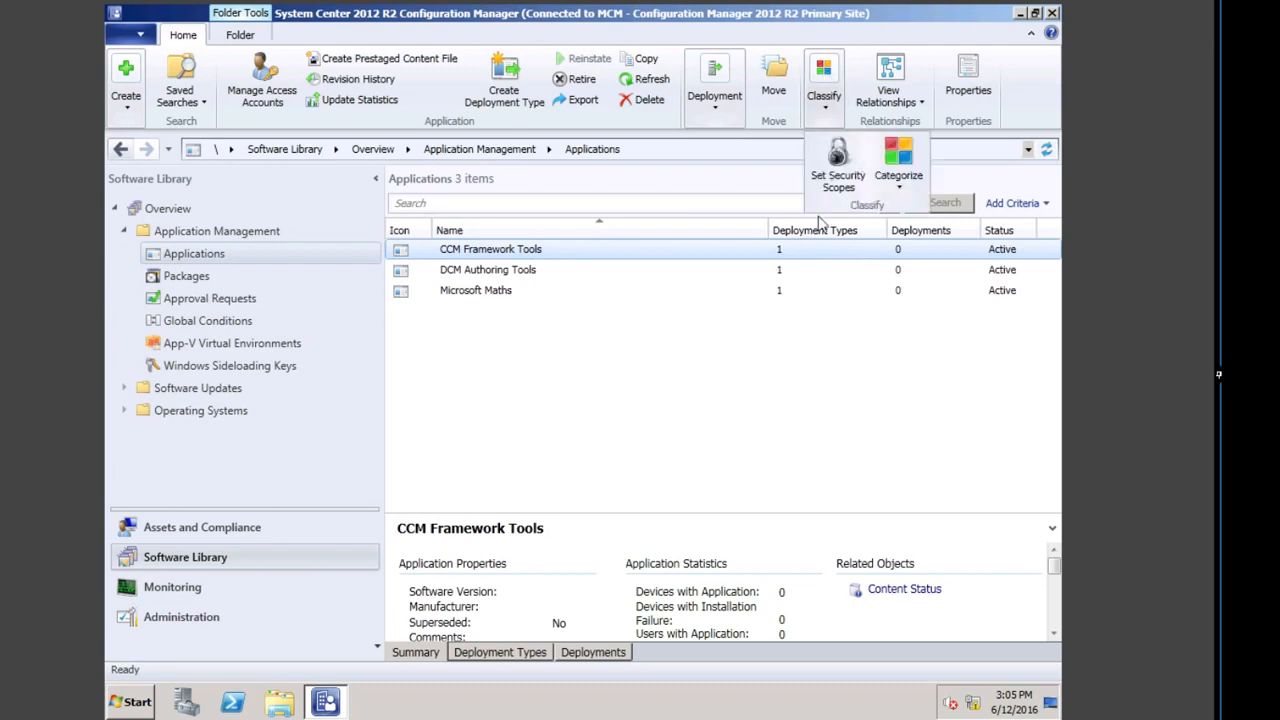
{"action": "left_click", "coordinate": [838, 165]}
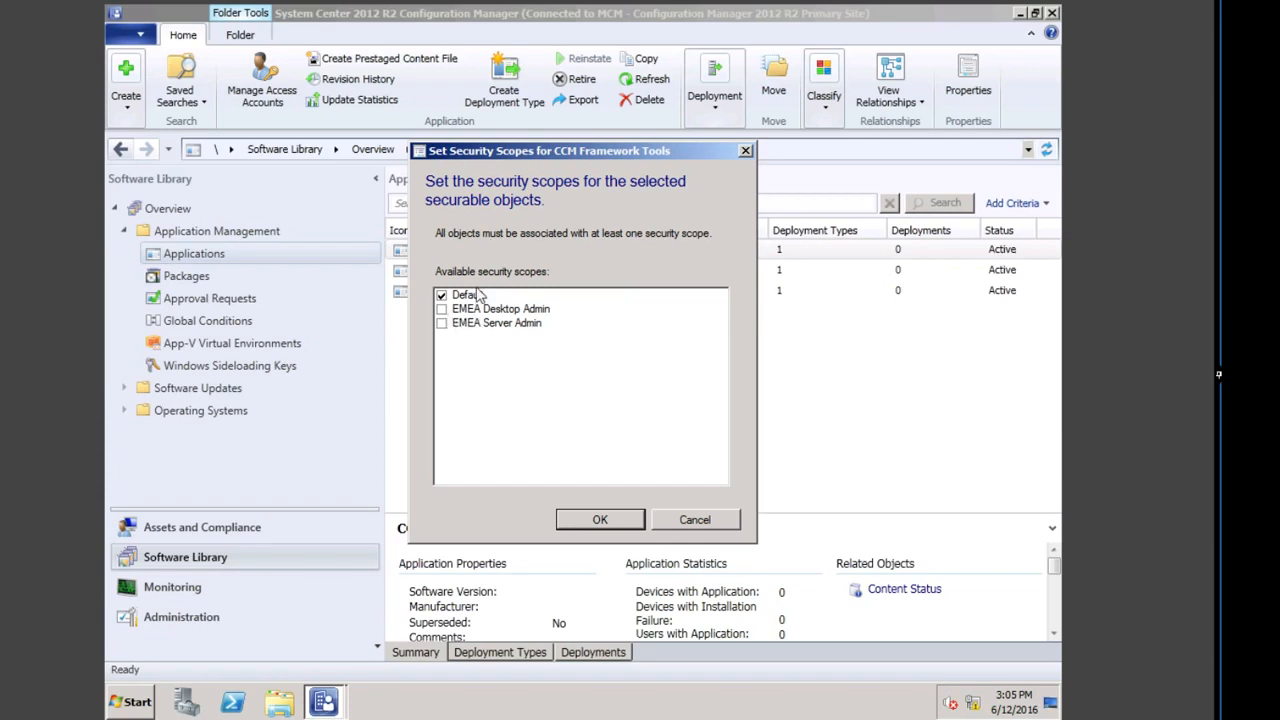
{"action": "left_click_drag", "start_coordinate": [519, 150], "coordinate": [722, 241]}
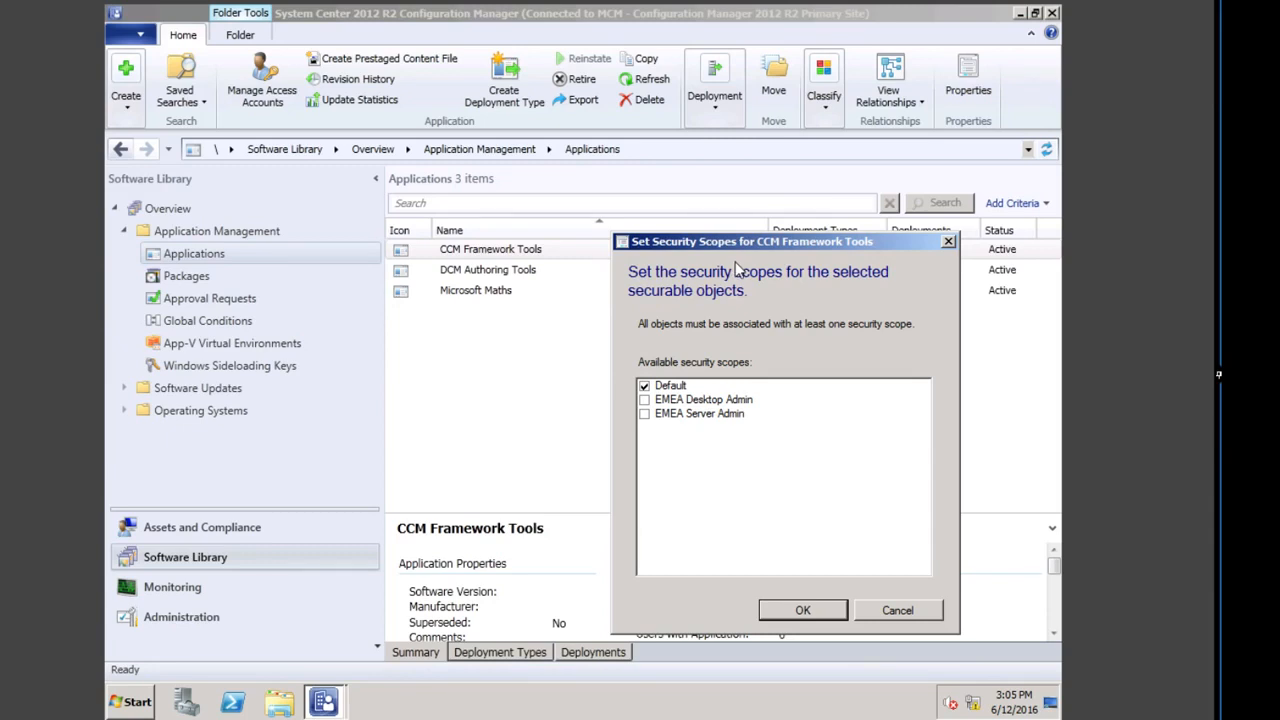
{"action": "left_click", "coordinate": [644, 399]}
{"action": "left_click", "coordinate": [644, 413]}
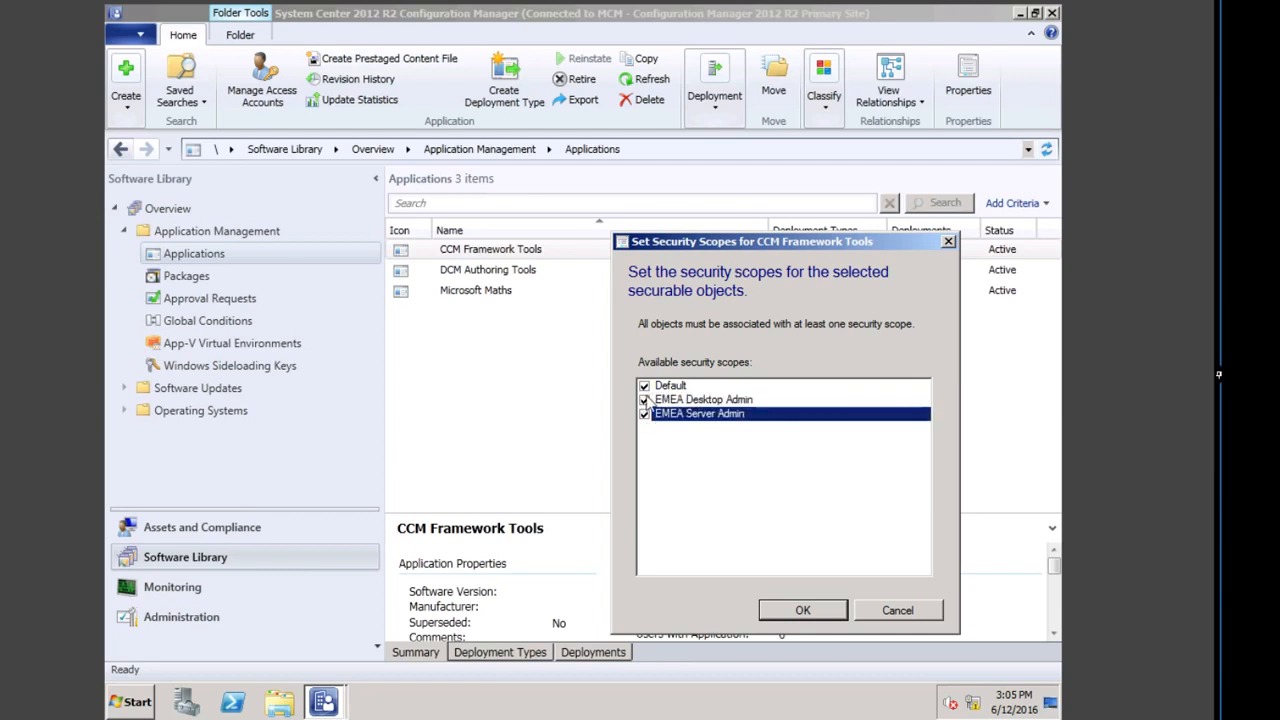
{"action": "left_click", "coordinate": [644, 399]}
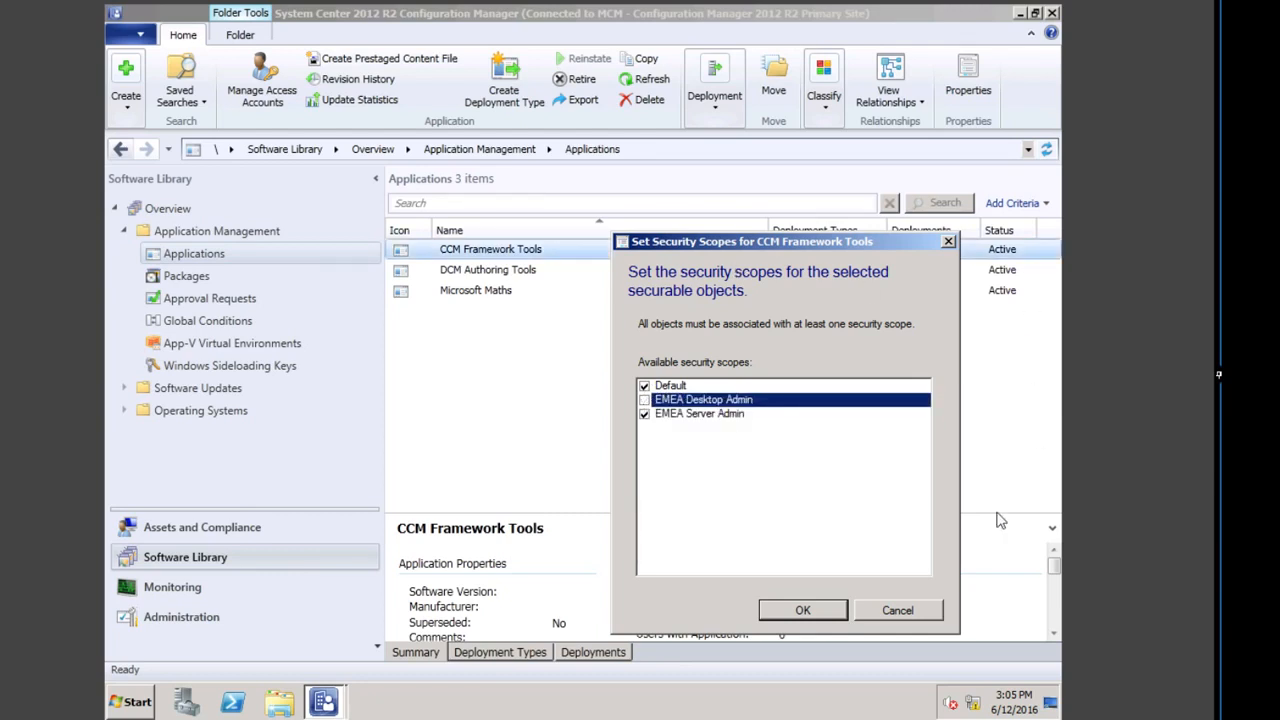
{"action": "left_click", "coordinate": [805, 609]}
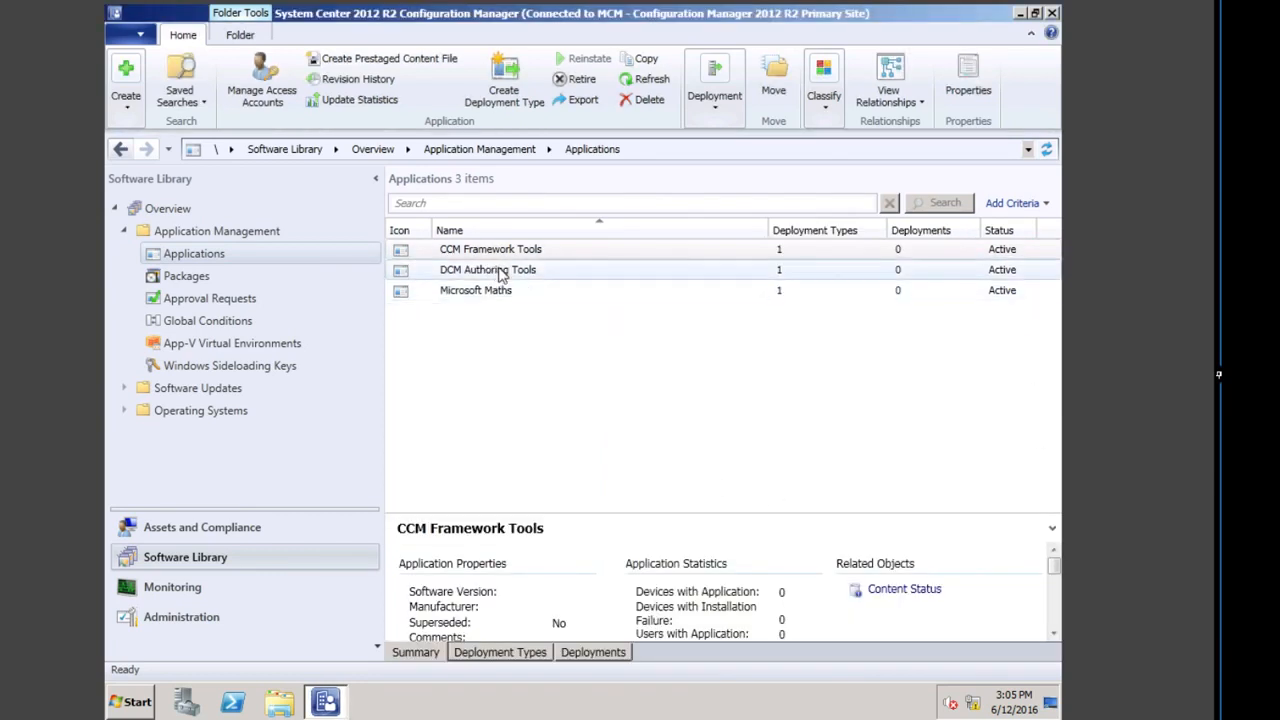
Step: Add the EMEA Server Admin security scope to DCM Authoring Tools
{"action": "left_click", "coordinate": [521, 278]}
{"action": "right_click", "coordinate": [521, 273]}
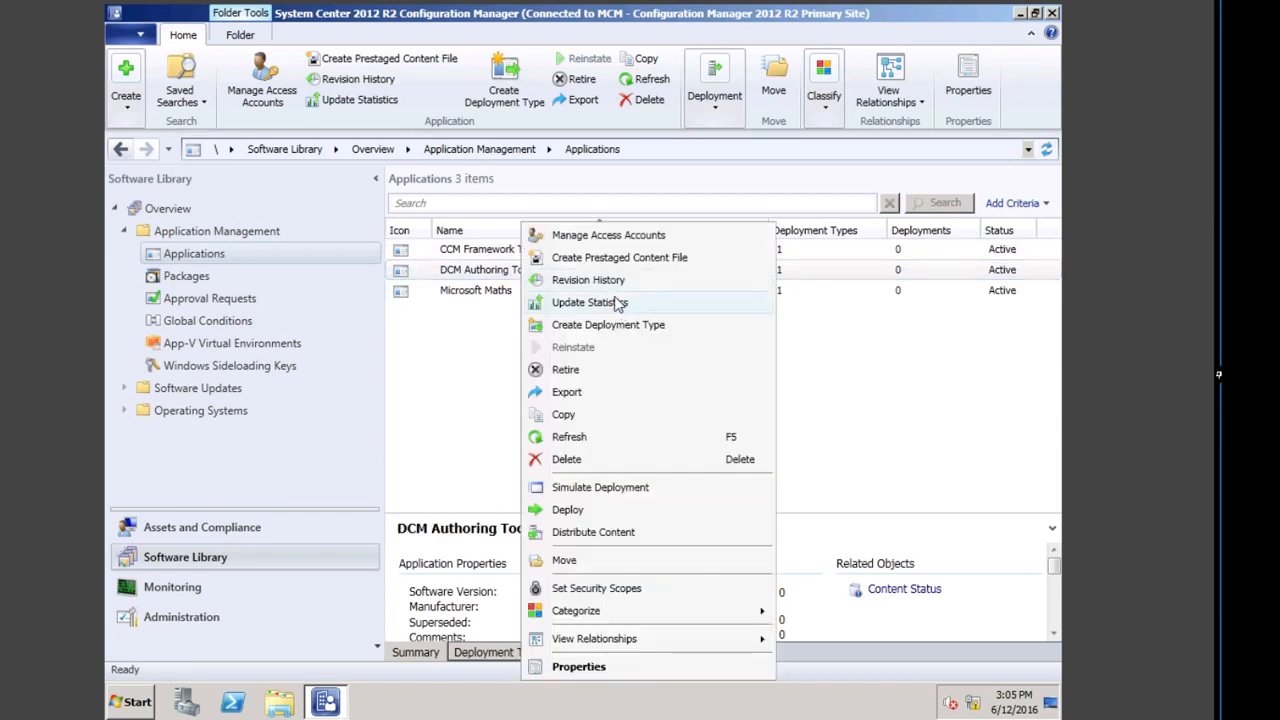
{"action": "left_click", "coordinate": [470, 262]}
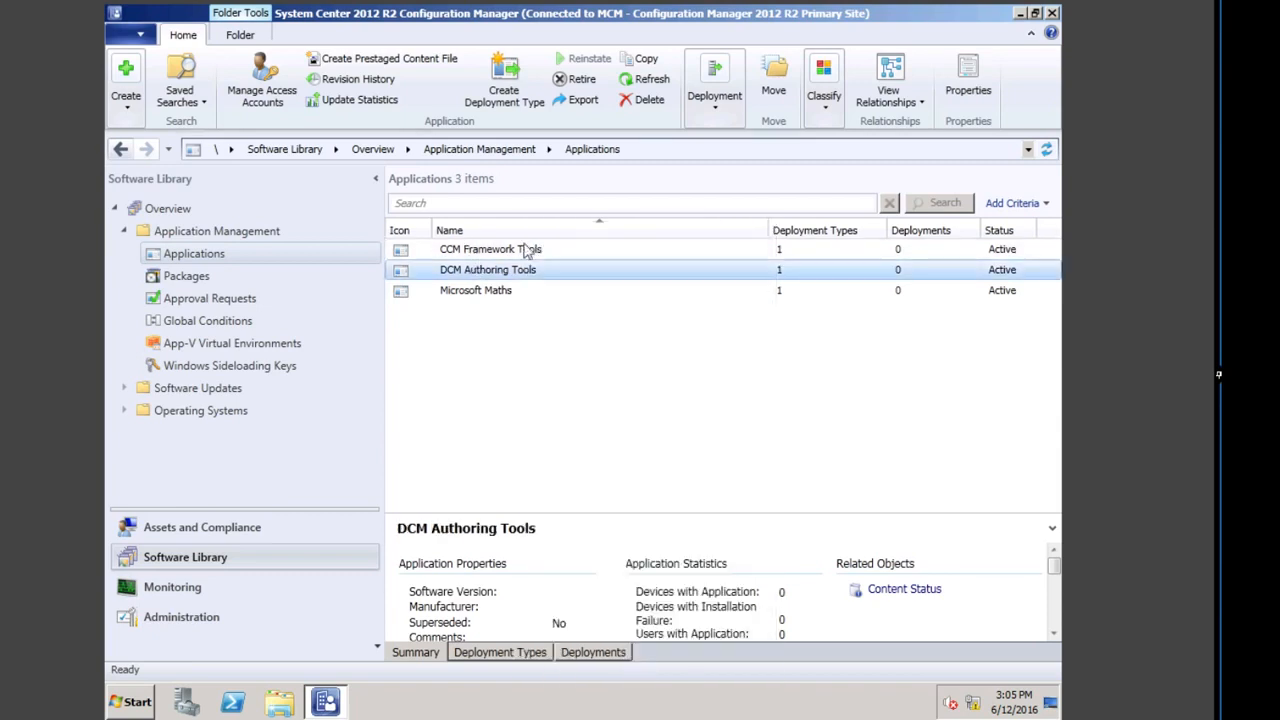
{"action": "left_click", "coordinate": [824, 100]}
{"action": "left_click", "coordinate": [838, 166]}
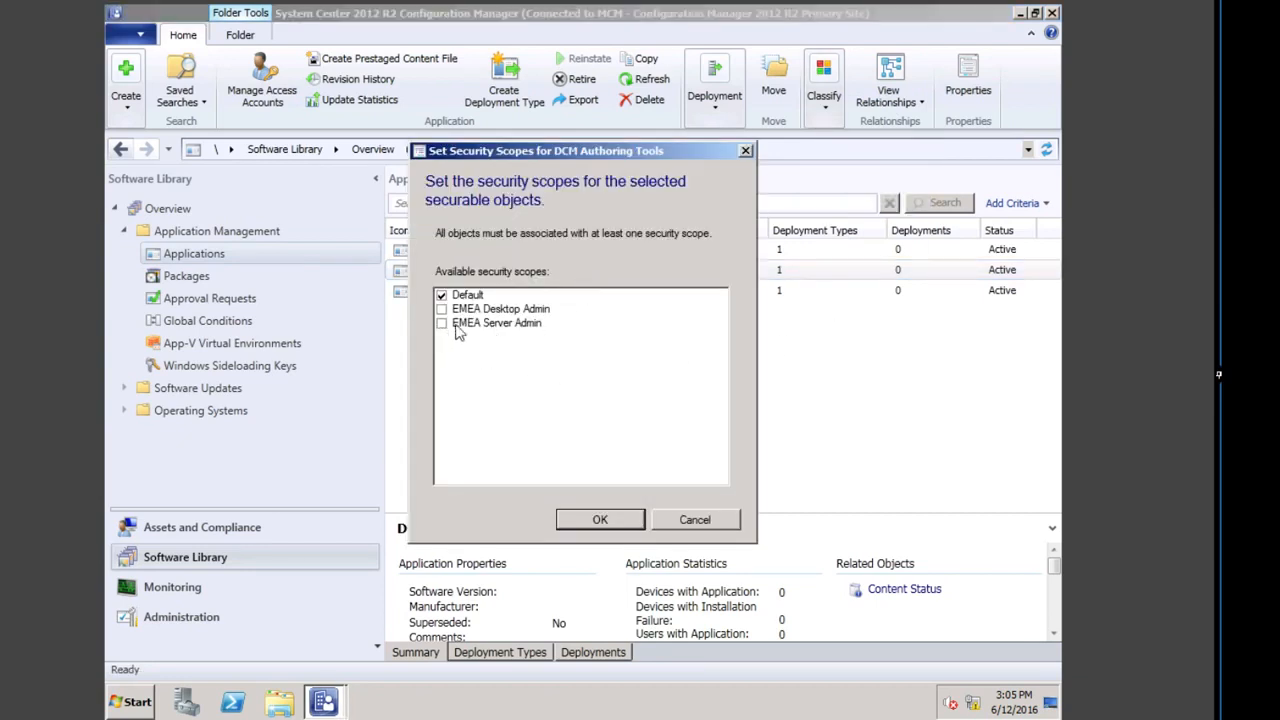
{"action": "left_click", "coordinate": [442, 323]}
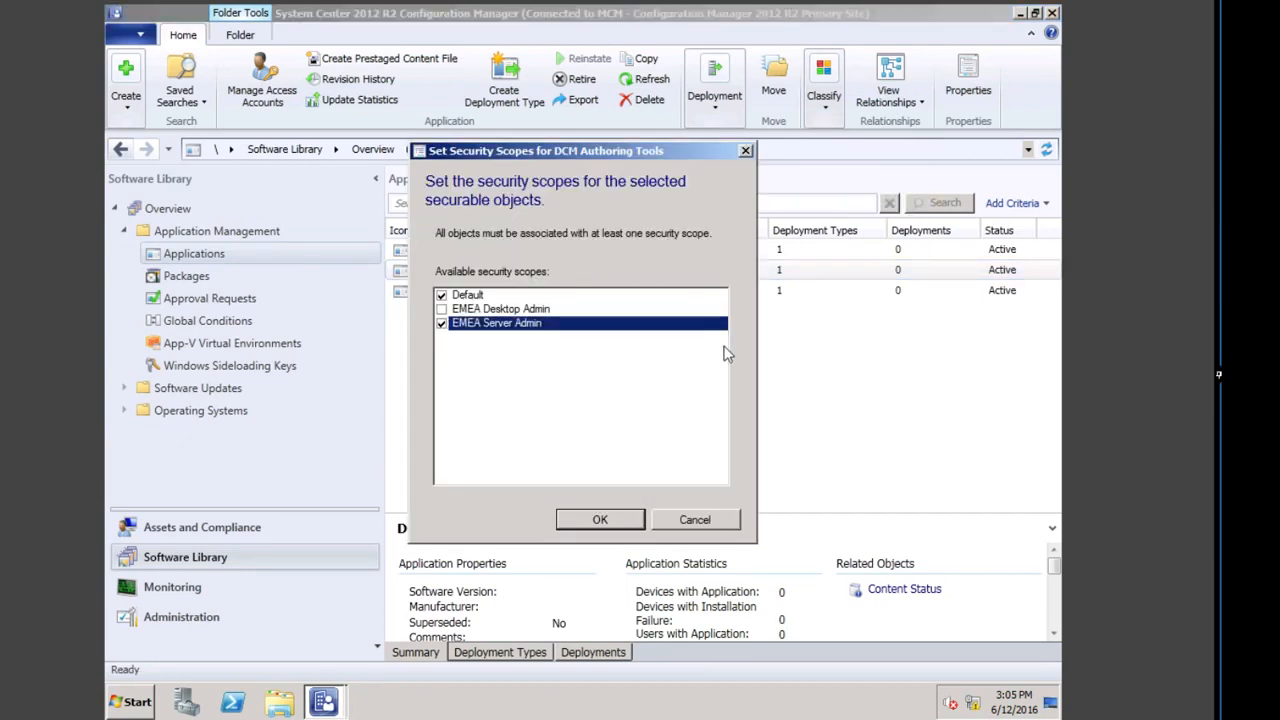
{"action": "left_click", "coordinate": [600, 520]}
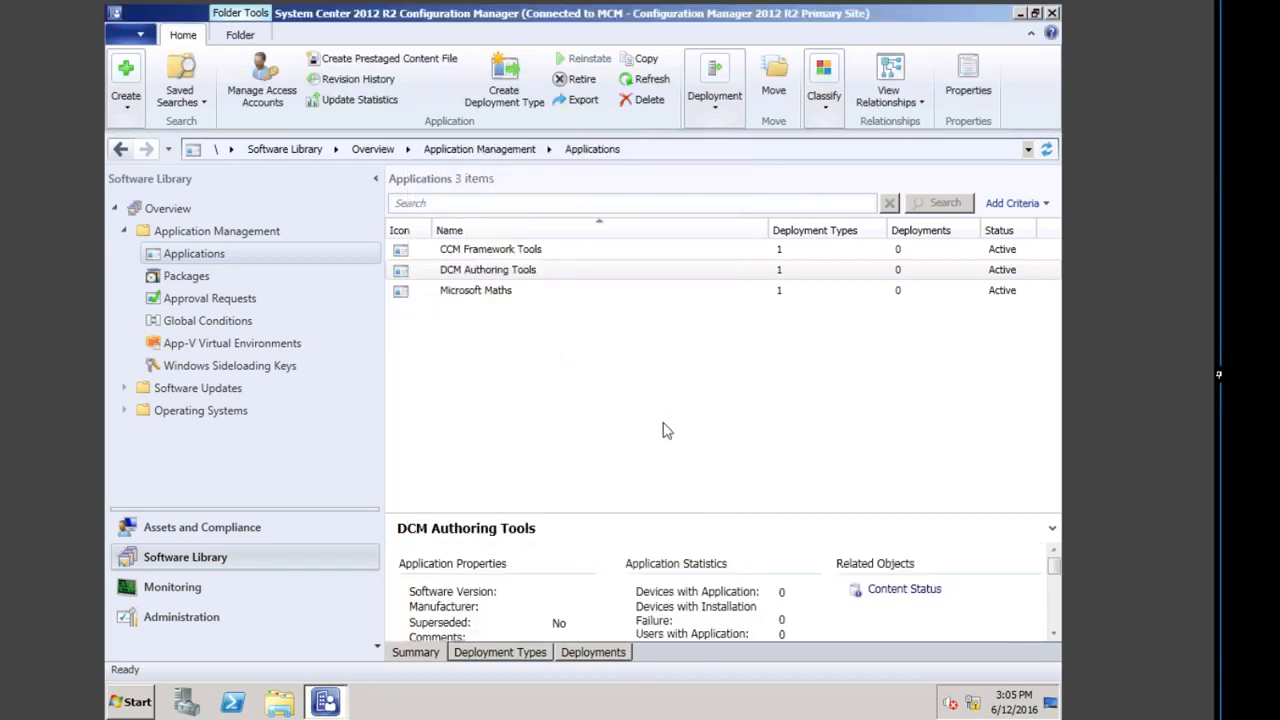
Step: Add the EMEA Desktop Admin security scope to Microsoft Maths
{"action": "left_click", "coordinate": [478, 291]}
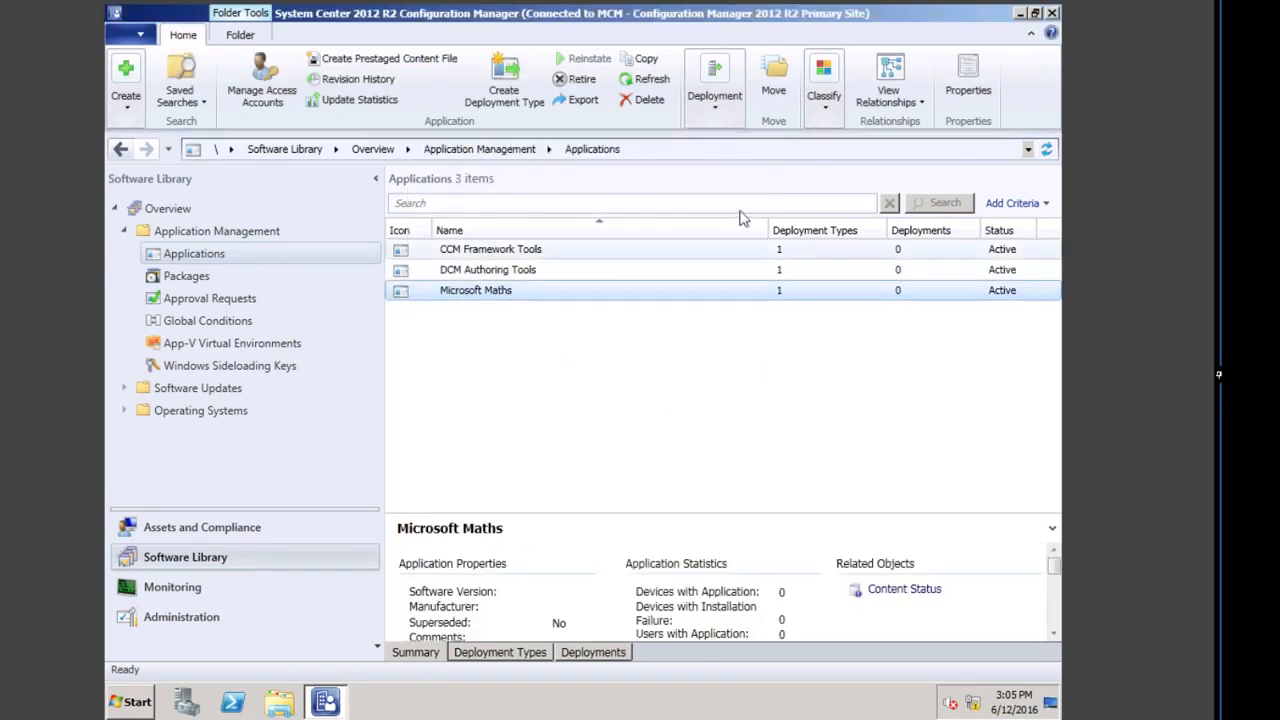
{"action": "left_click", "coordinate": [826, 95]}
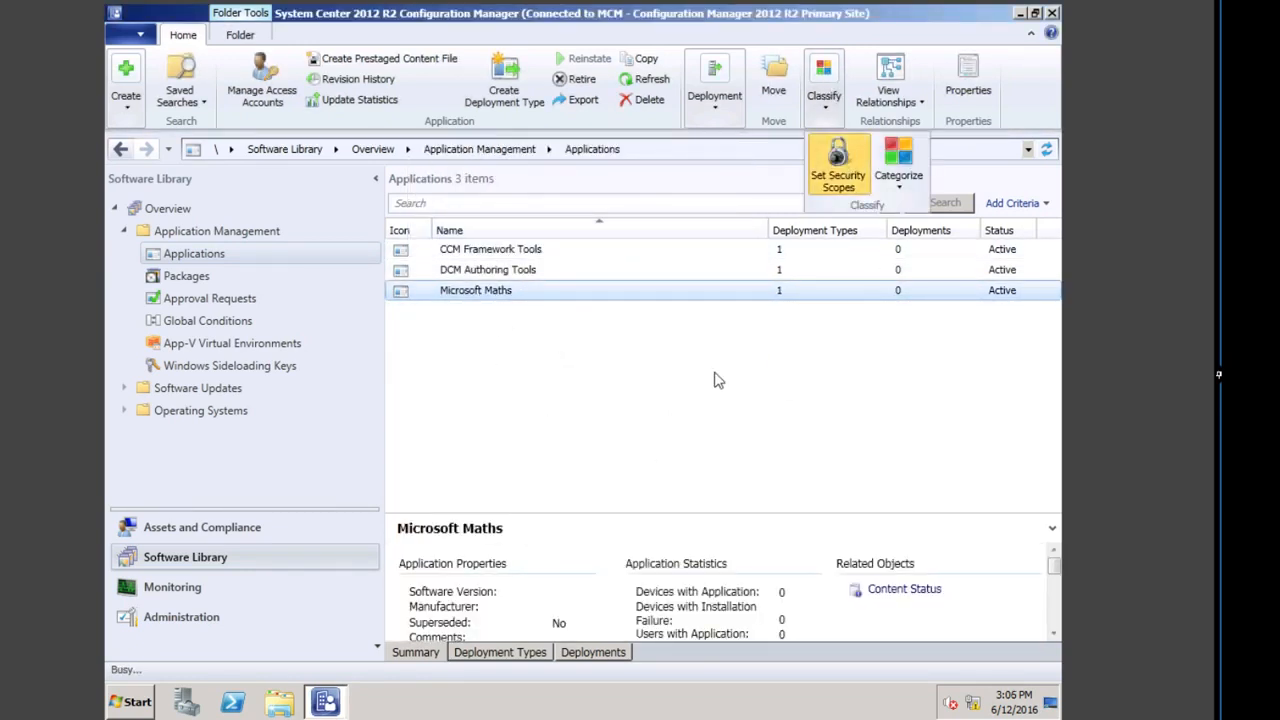
{"action": "left_click", "coordinate": [838, 162]}
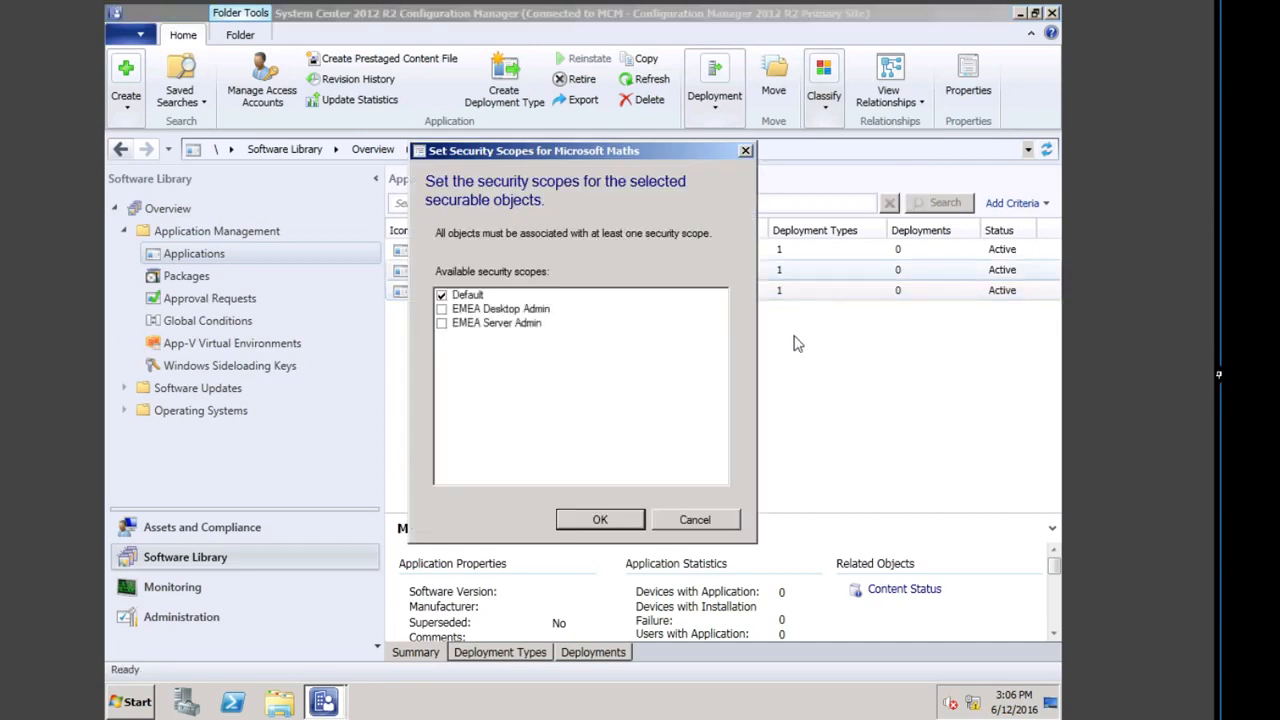
{"action": "left_click", "coordinate": [441, 309]}
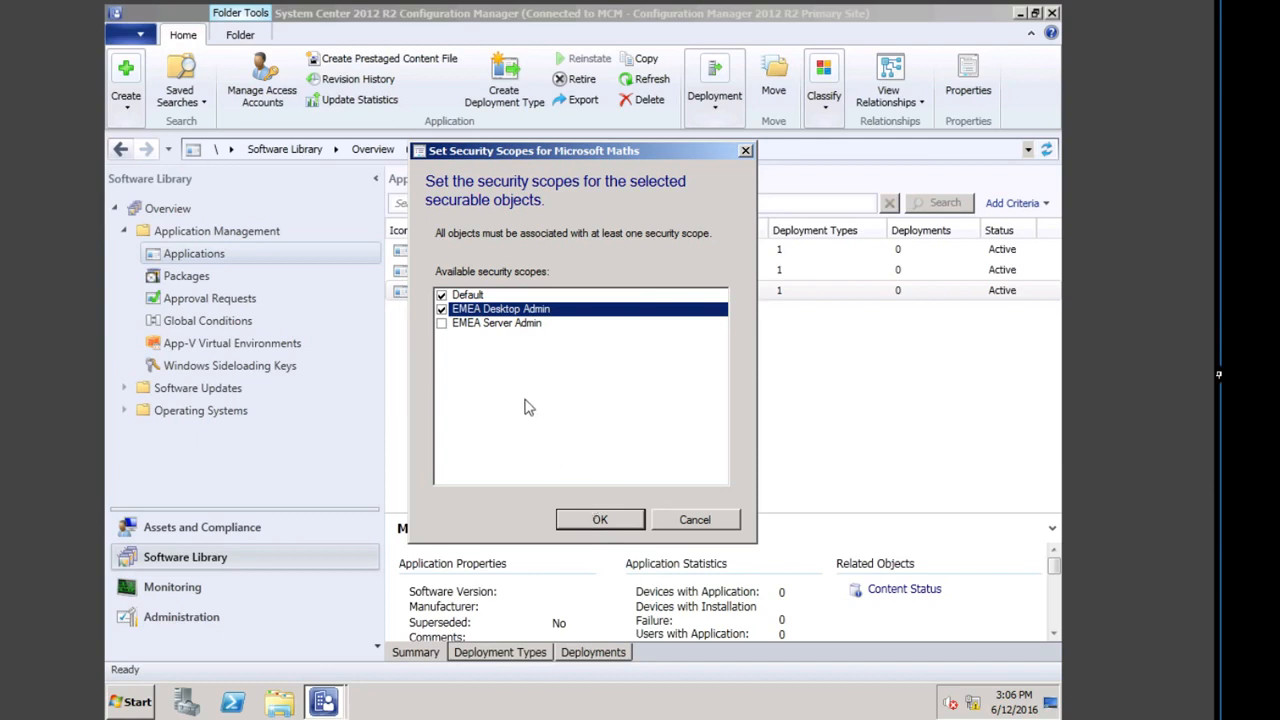
{"action": "left_click", "coordinate": [600, 520]}
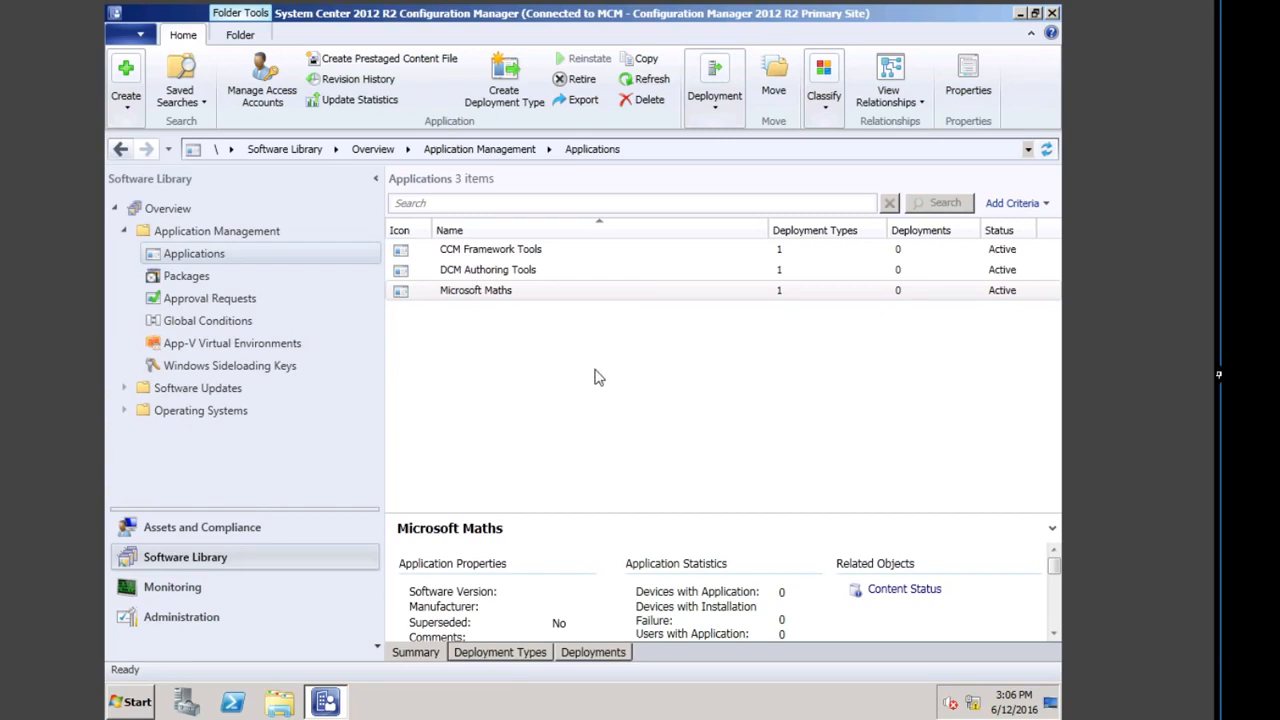
{"action": "left_click", "coordinate": [190, 276]}
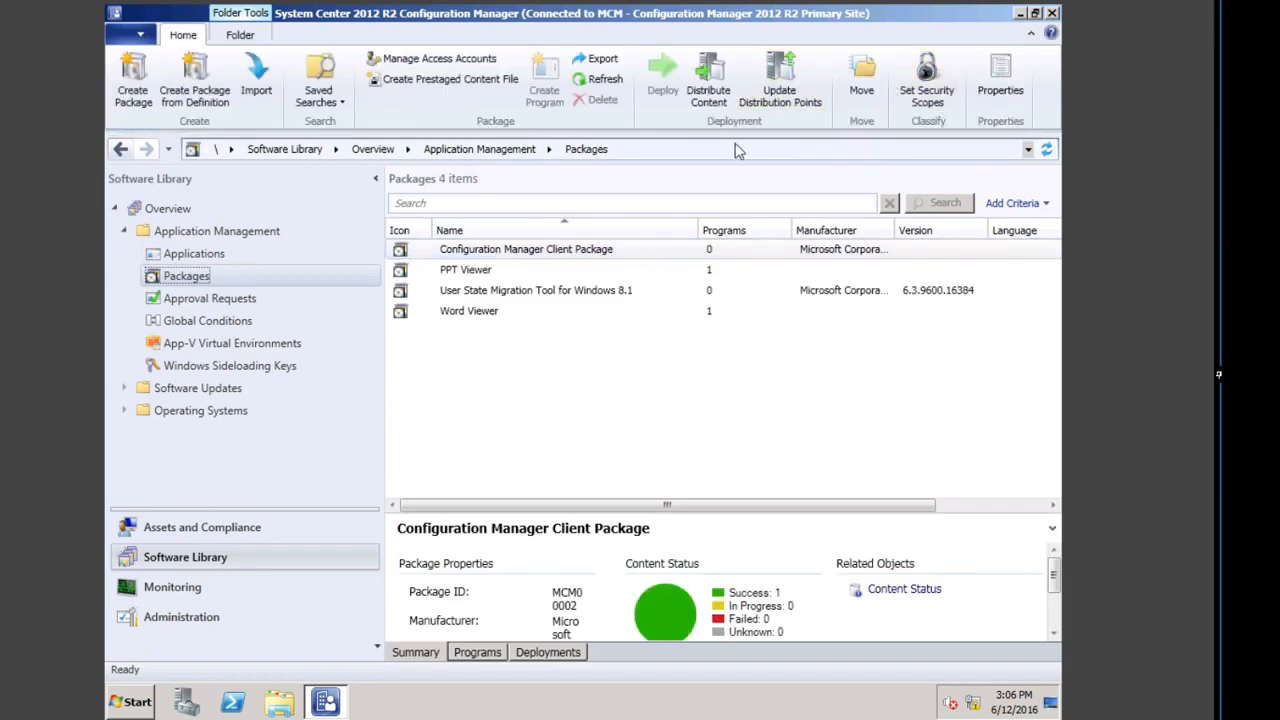
Step: Add the EMEA Desktop Admin scope to PPT Viewer and Word Viewer, then recheck PPT Viewer
{"action": "left_click", "coordinate": [477, 276]}
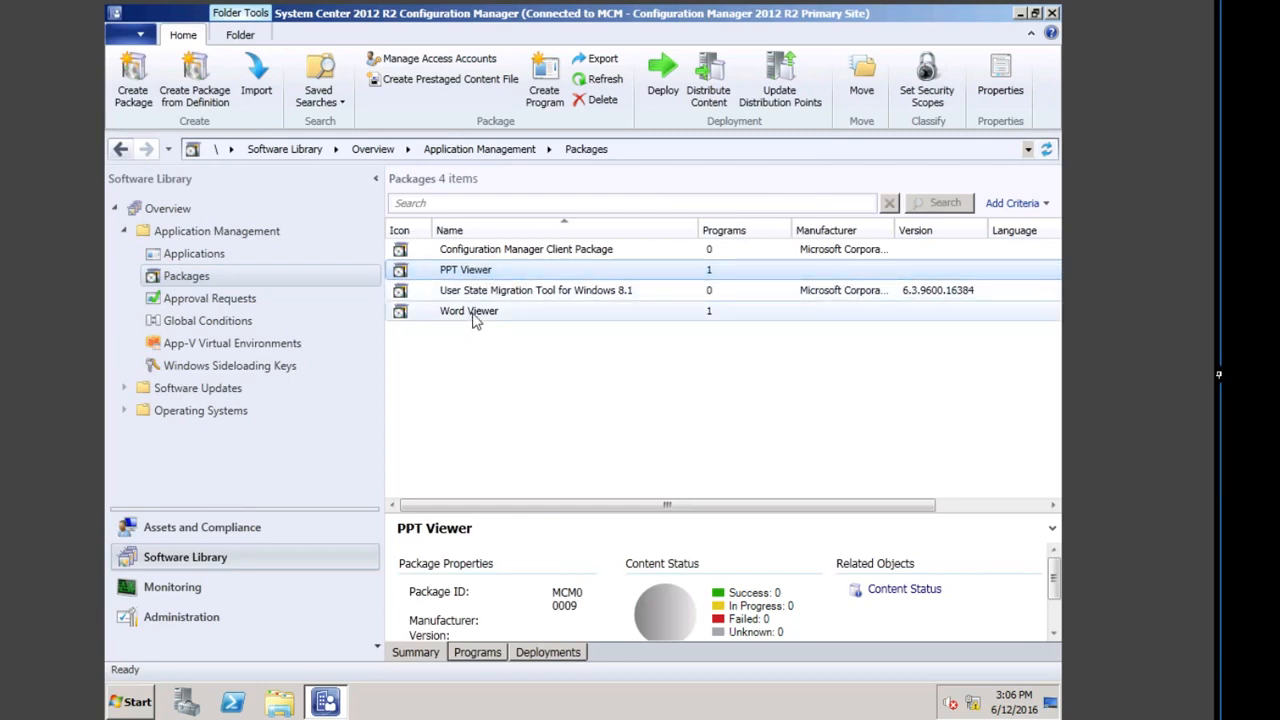
{"action": "left_click", "coordinate": [914, 86]}
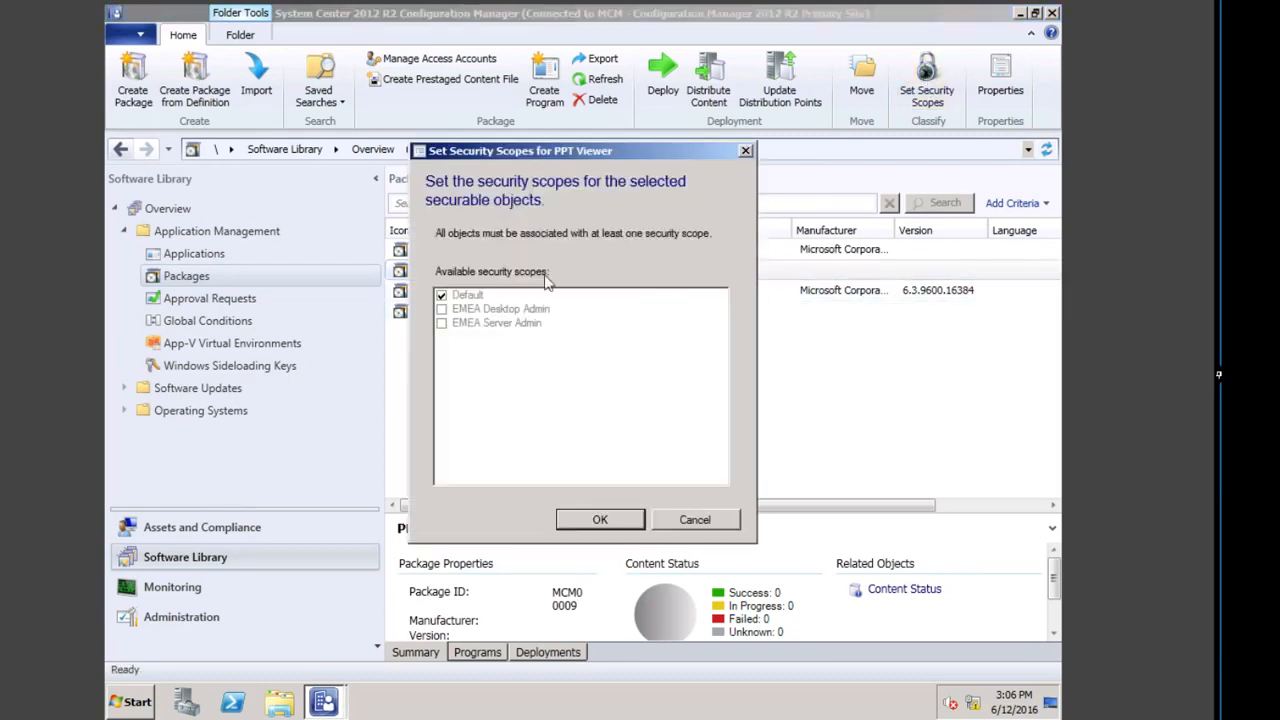
{"action": "left_click", "coordinate": [442, 310]}
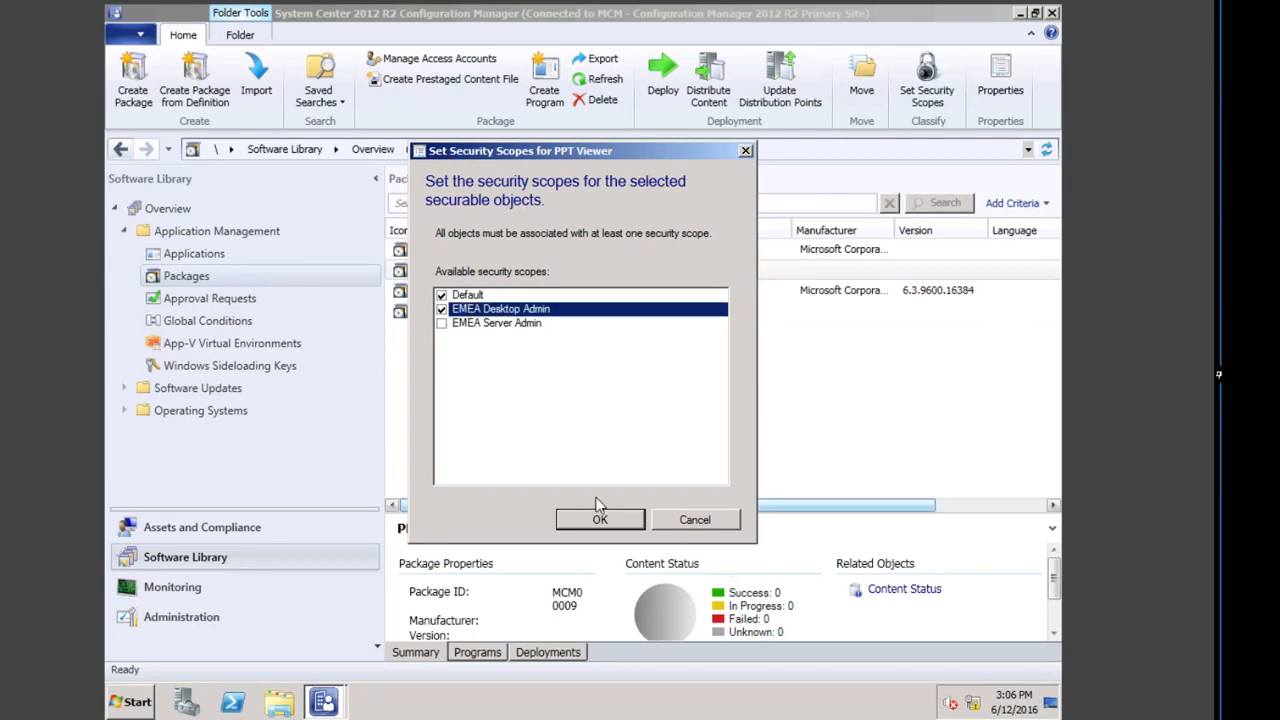
{"action": "left_click", "coordinate": [600, 519]}
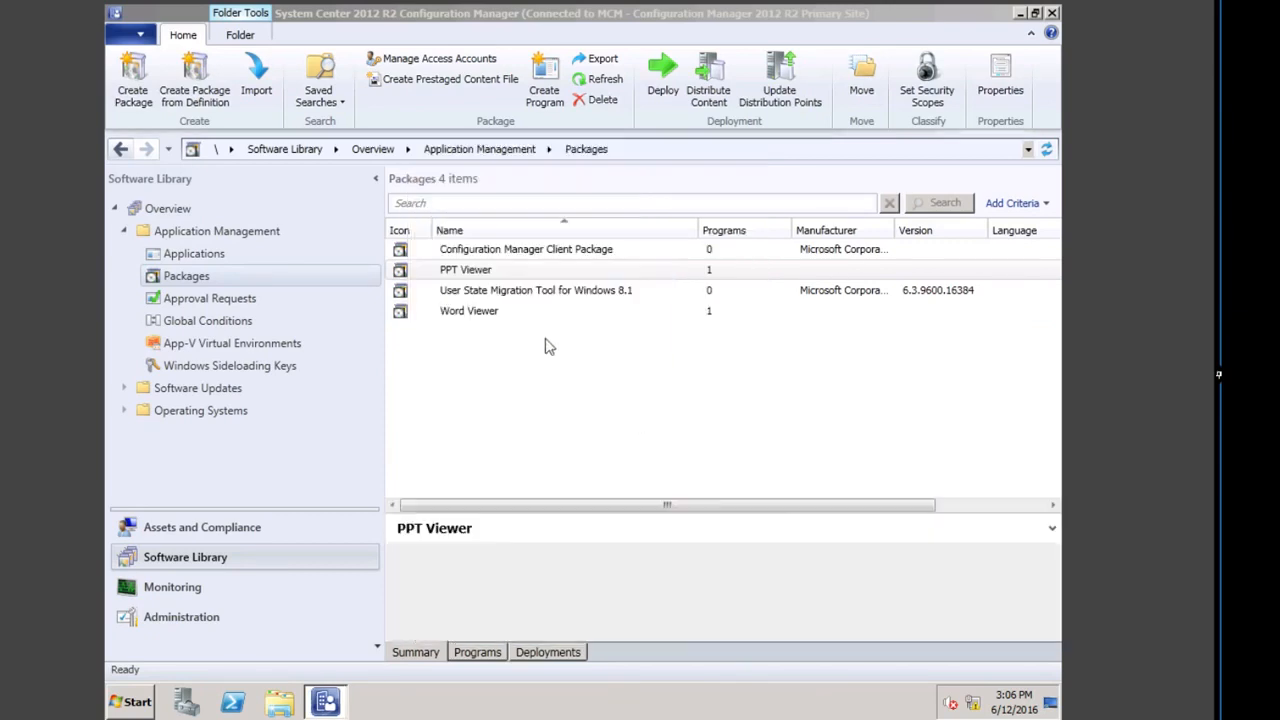
{"action": "left_click", "coordinate": [460, 311]}
{"action": "left_click", "coordinate": [927, 86]}
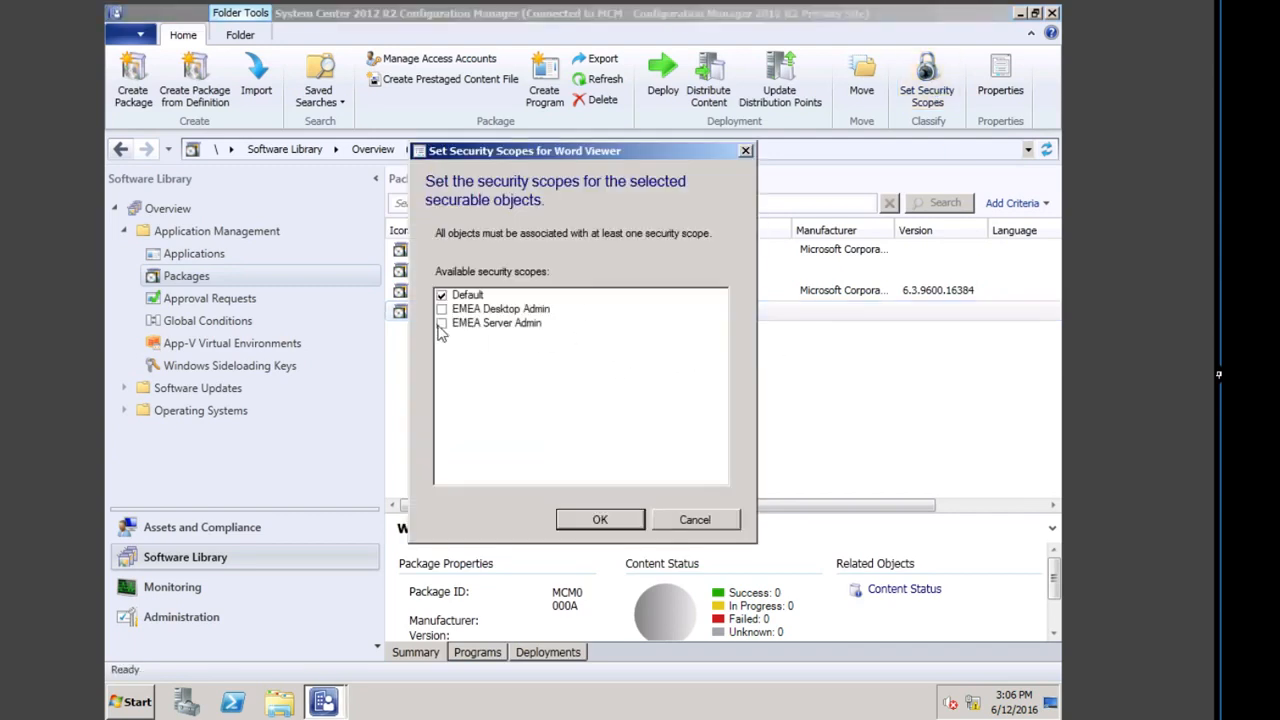
{"action": "left_click", "coordinate": [441, 310]}
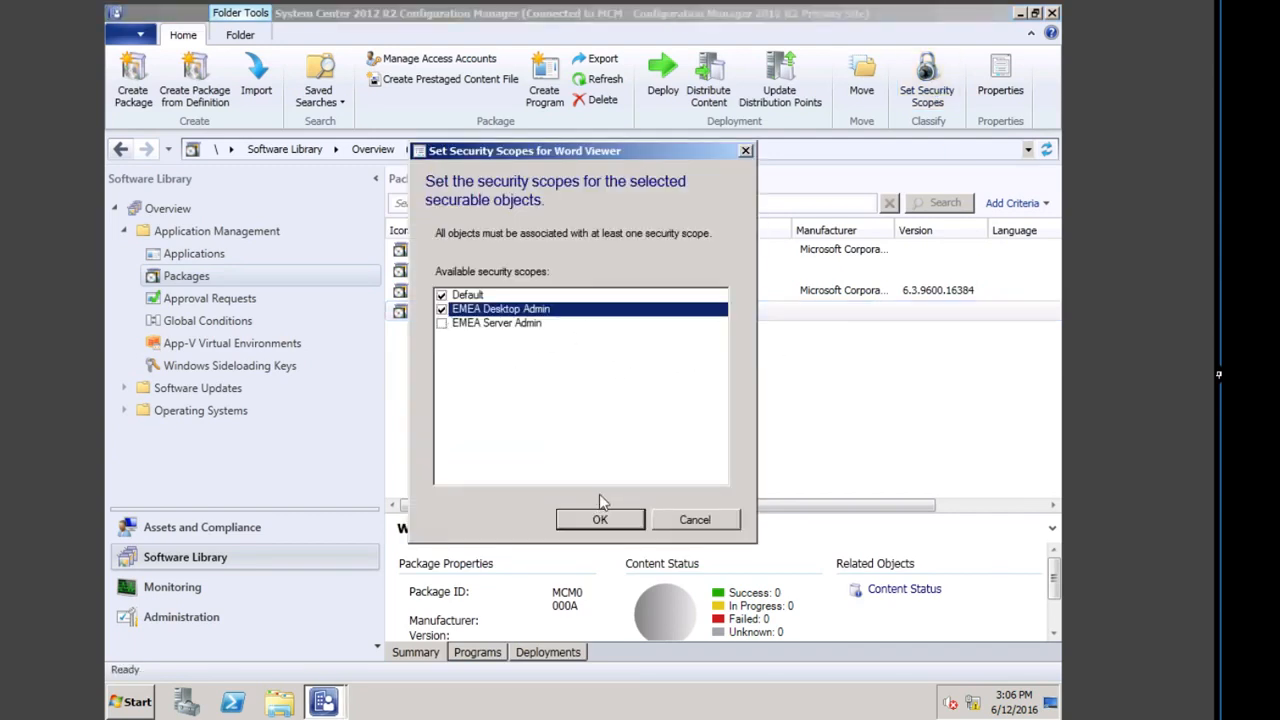
{"action": "left_click", "coordinate": [600, 520]}
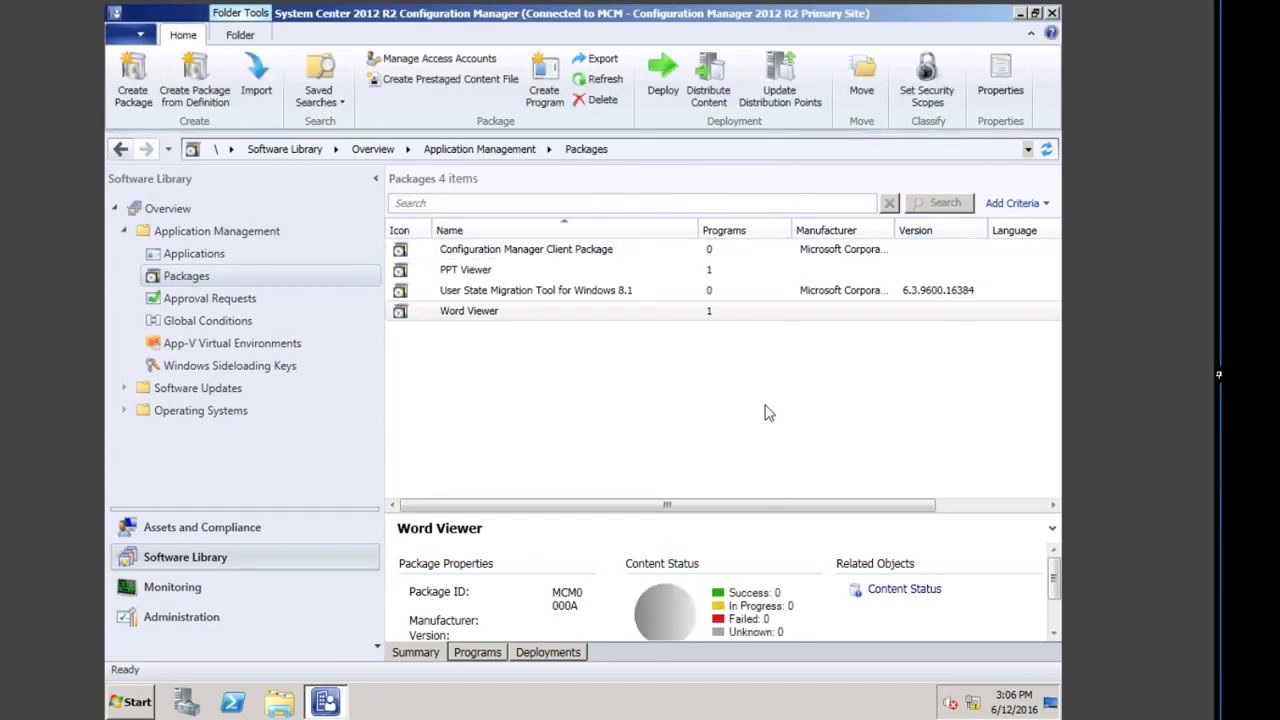
{"action": "left_click", "coordinate": [503, 272]}
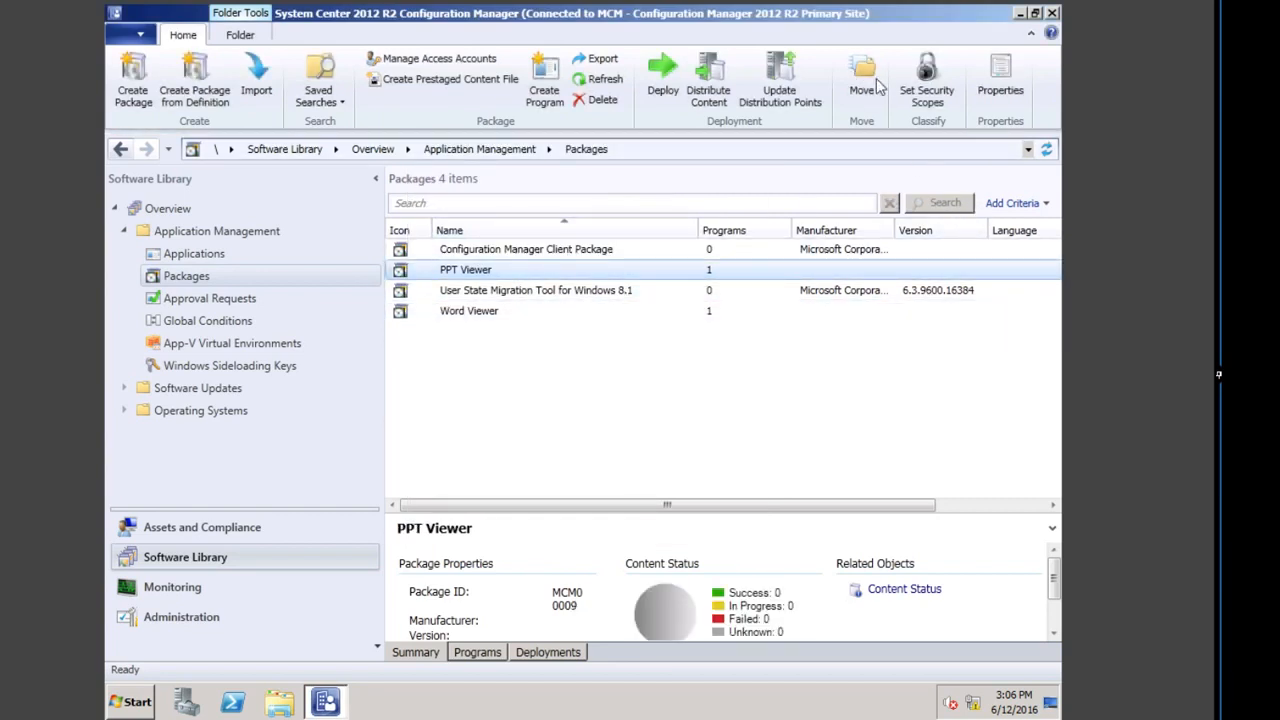
{"action": "left_click", "coordinate": [927, 80]}
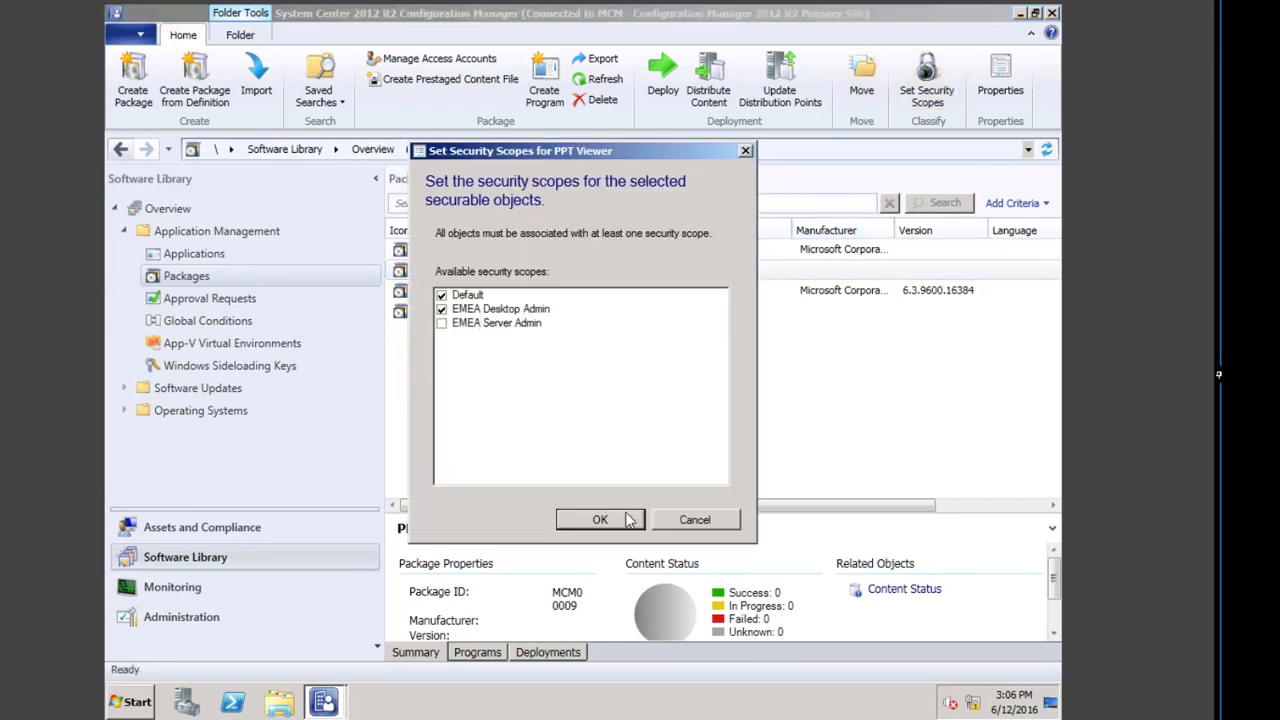
{"action": "left_click", "coordinate": [612, 524]}
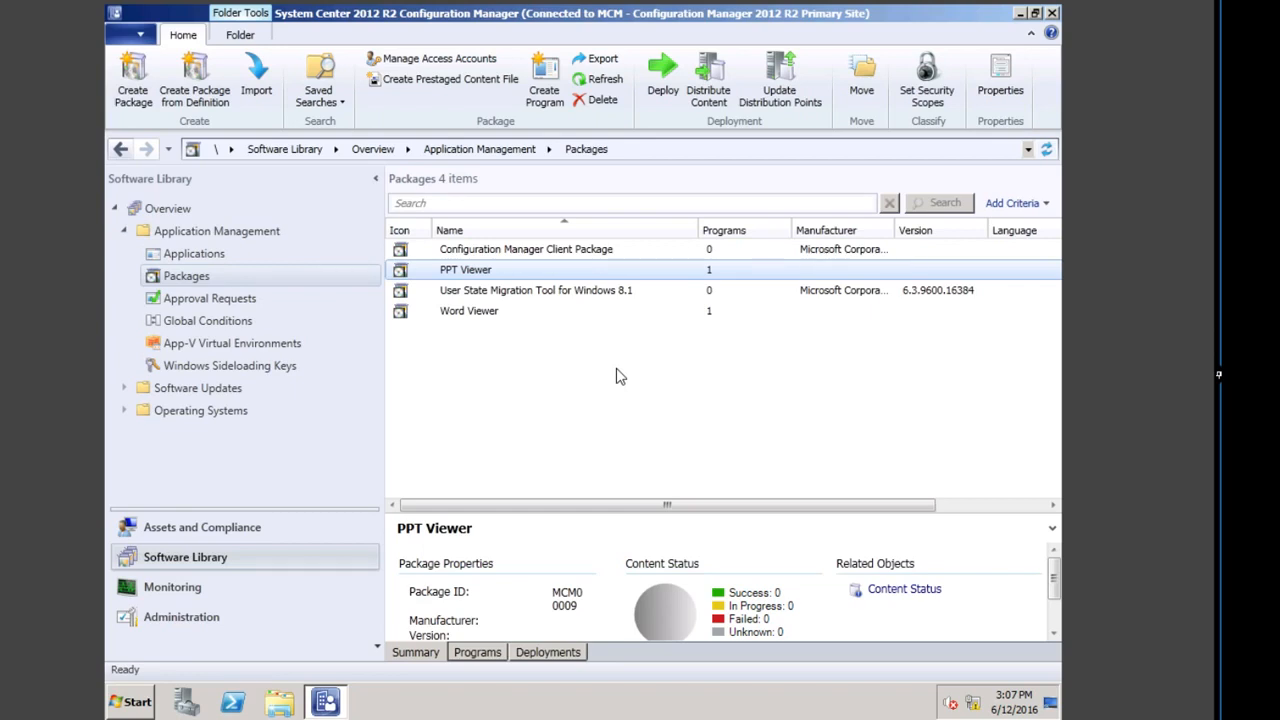
Step: Give the PRIMARY1 distribution point the EMEA Desktop Admin and EMEA Server Admin scopes
{"action": "left_click", "coordinate": [170, 620]}
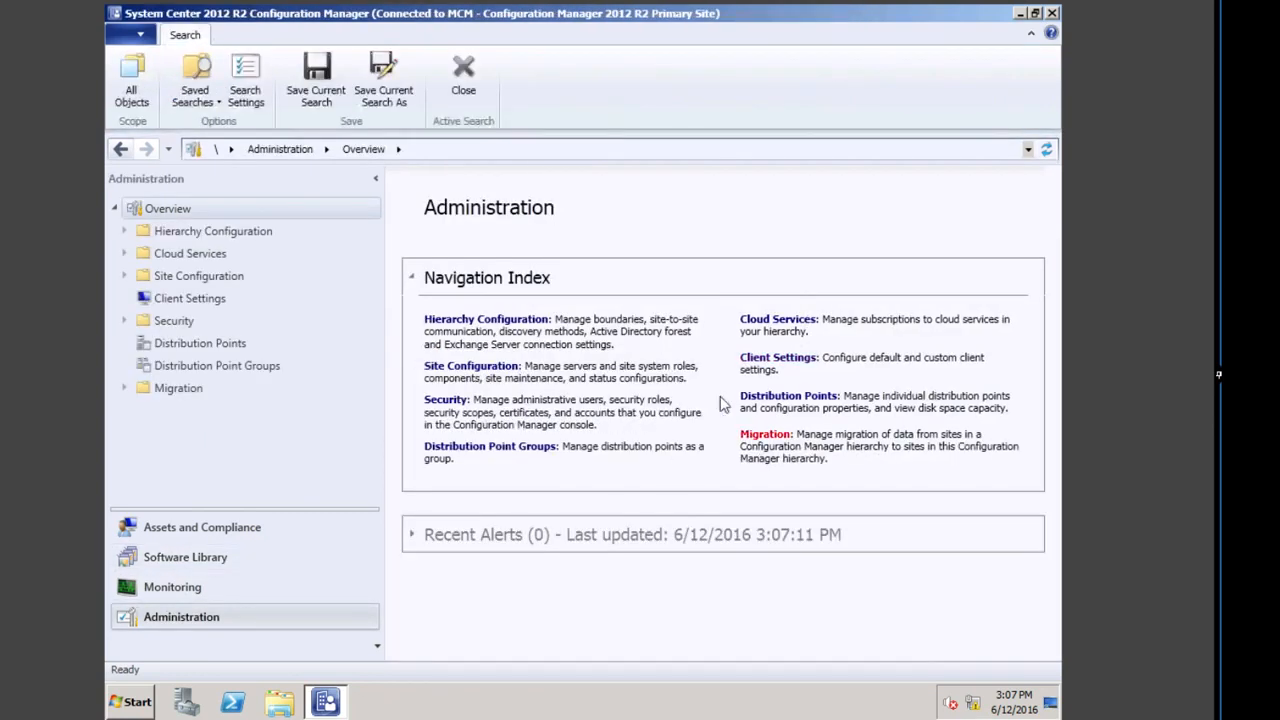
{"action": "left_click", "coordinate": [775, 397]}
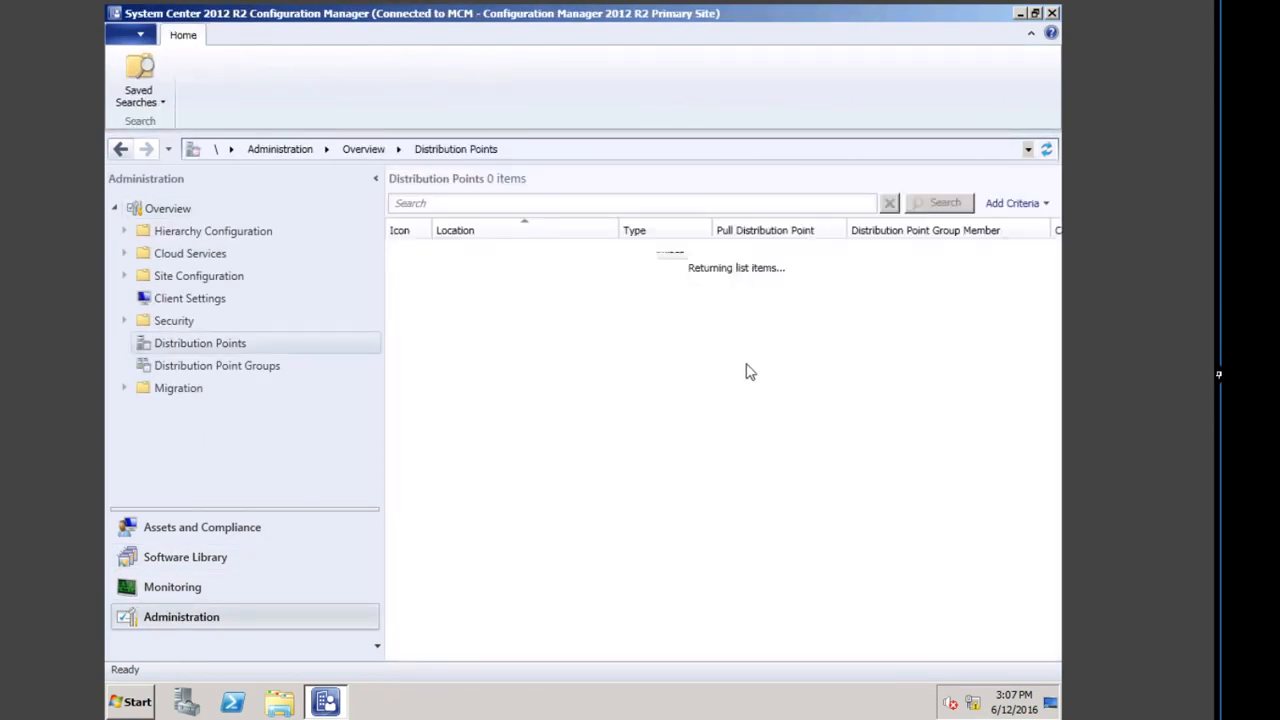
{"action": "right_click", "coordinate": [514, 251]}
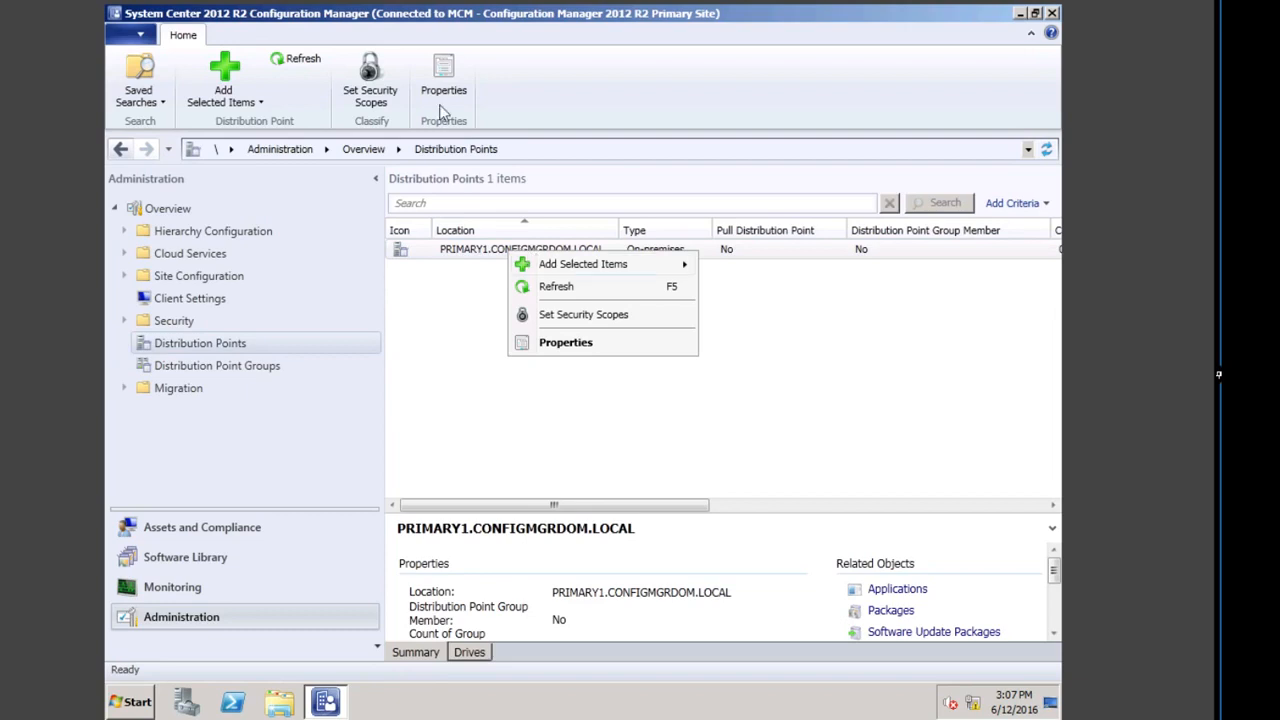
{"action": "left_click", "coordinate": [368, 88]}
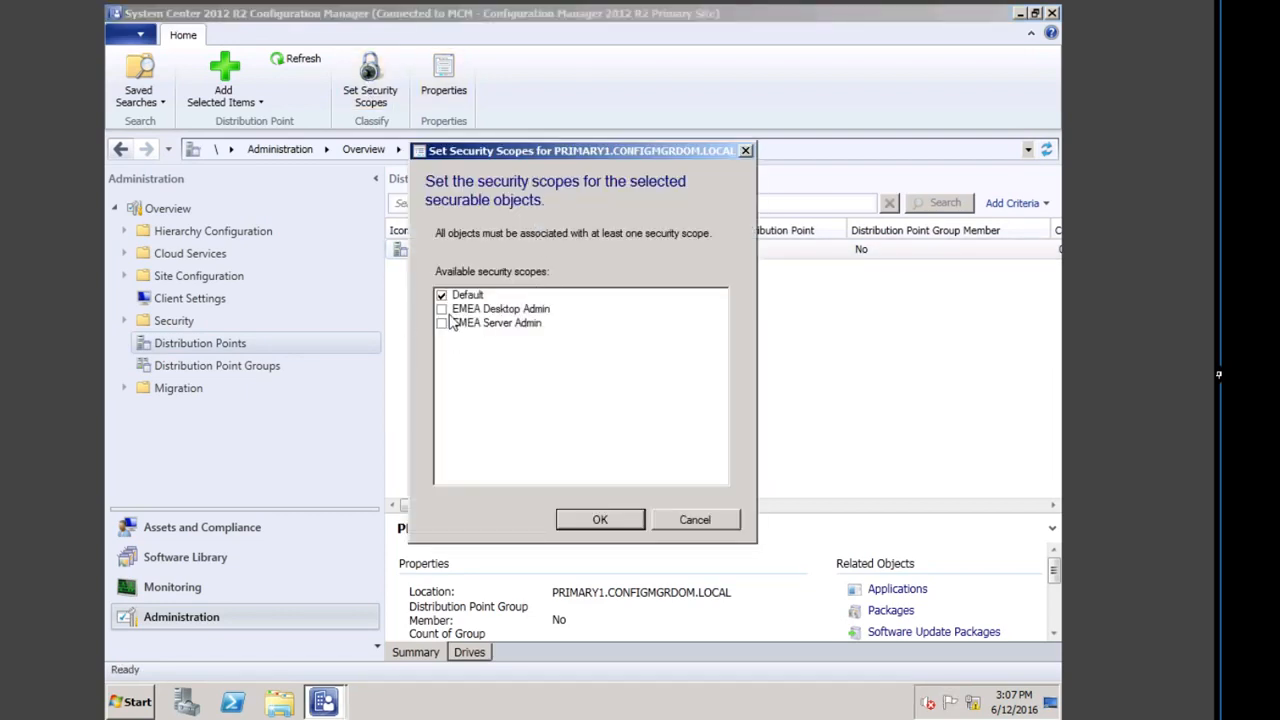
{"action": "left_click", "coordinate": [441, 309]}
{"action": "left_click", "coordinate": [441, 323]}
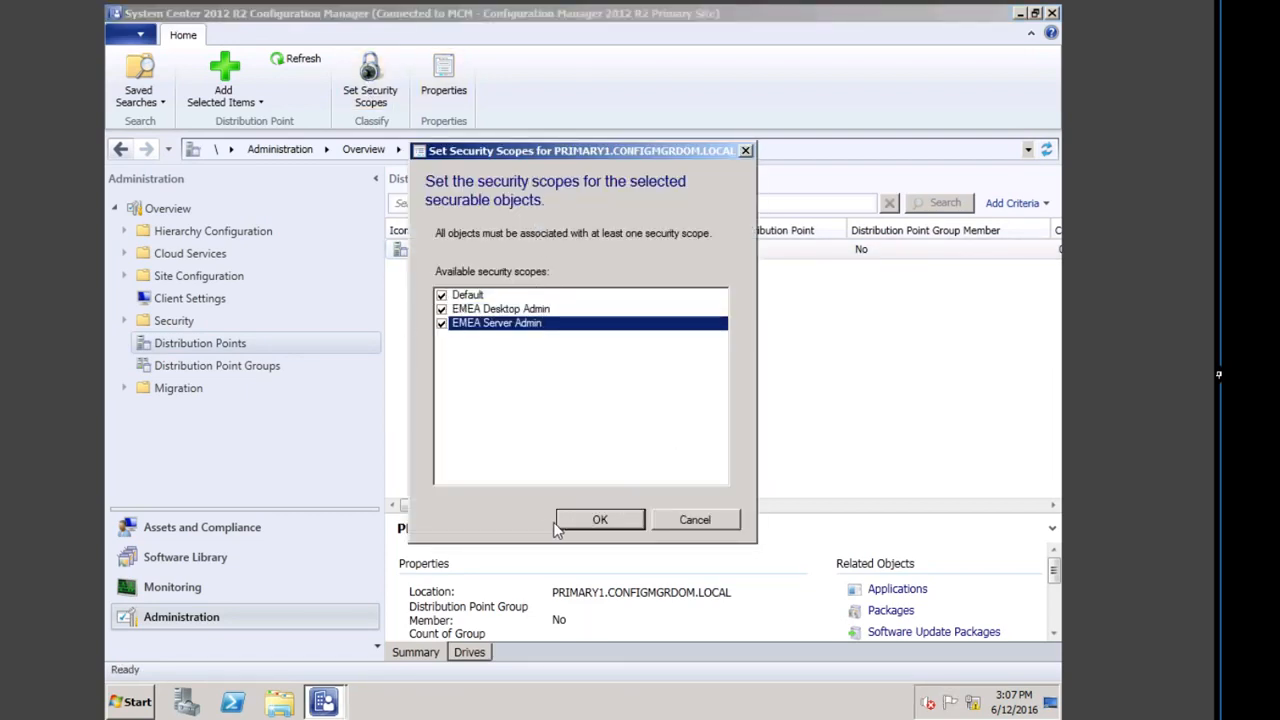
{"action": "left_click", "coordinate": [590, 520]}
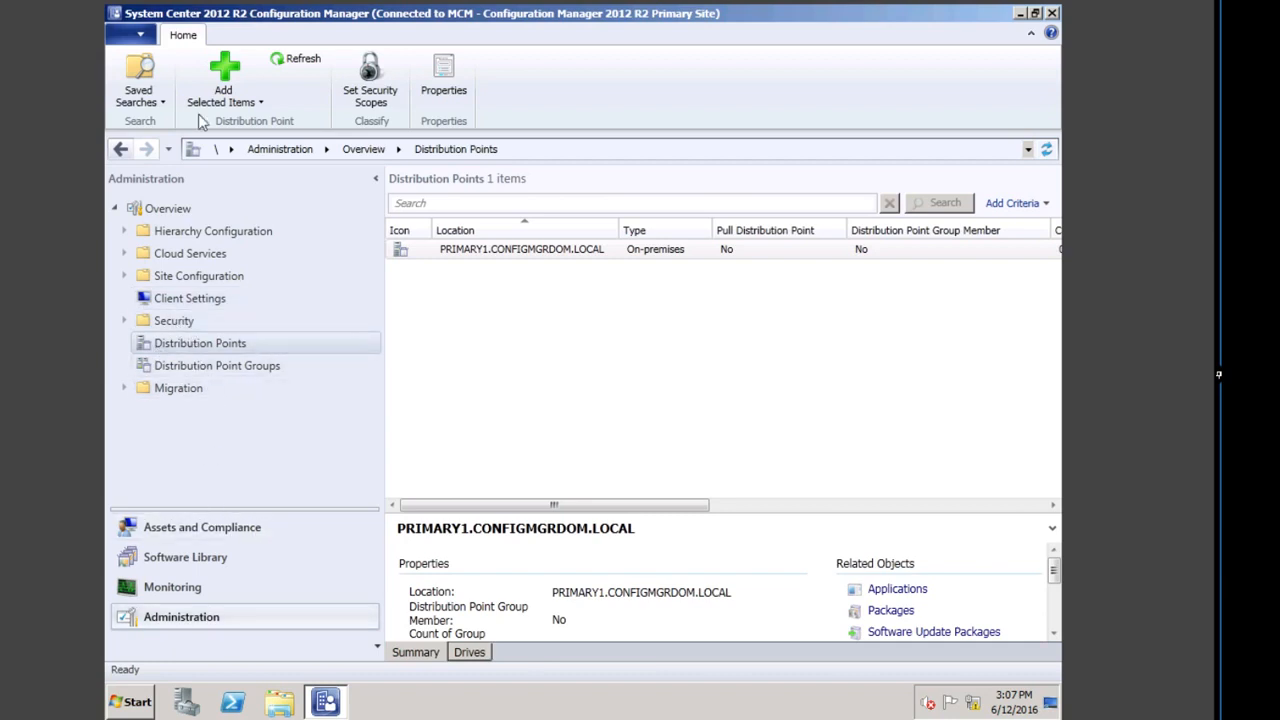
{"action": "left_click", "coordinate": [165, 209]}
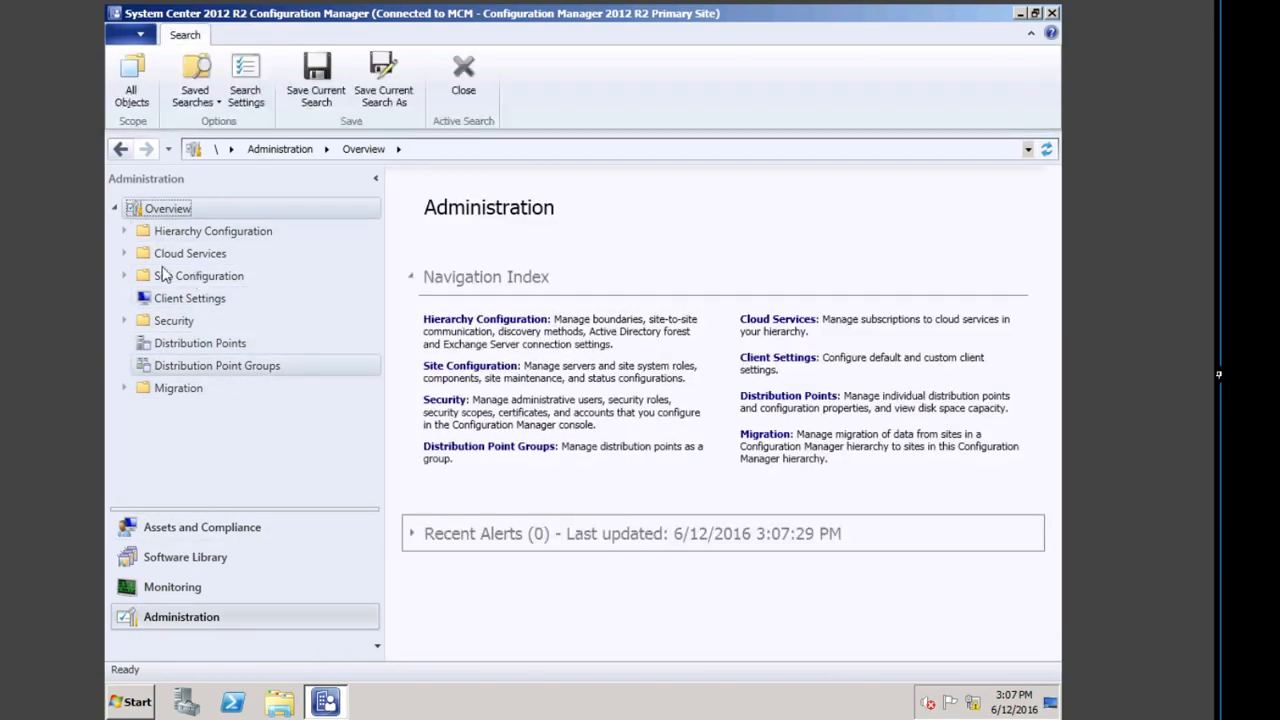
Step: Give the MCM primary site the EMEA Desktop Admin and EMEA Server Admin security scopes
{"action": "left_click", "coordinate": [123, 276]}
{"action": "left_click", "coordinate": [175, 298]}
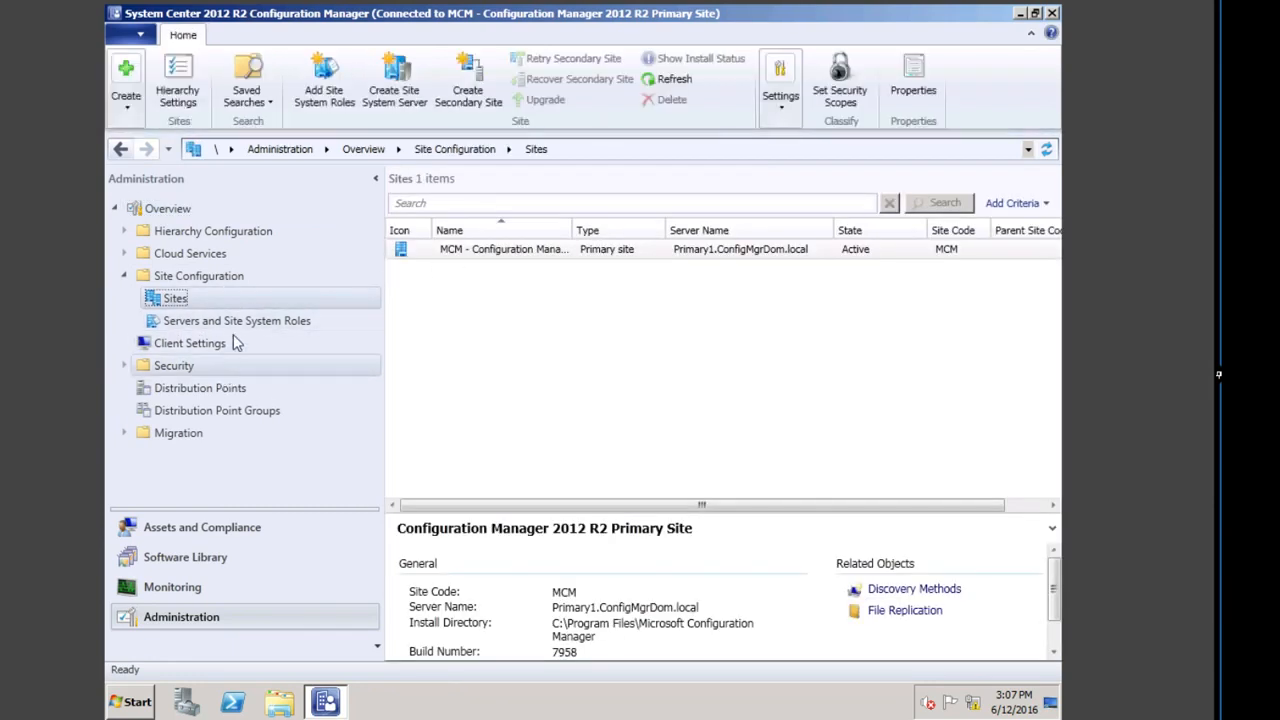
{"action": "left_click", "coordinate": [505, 258]}
{"action": "left_click", "coordinate": [840, 90]}
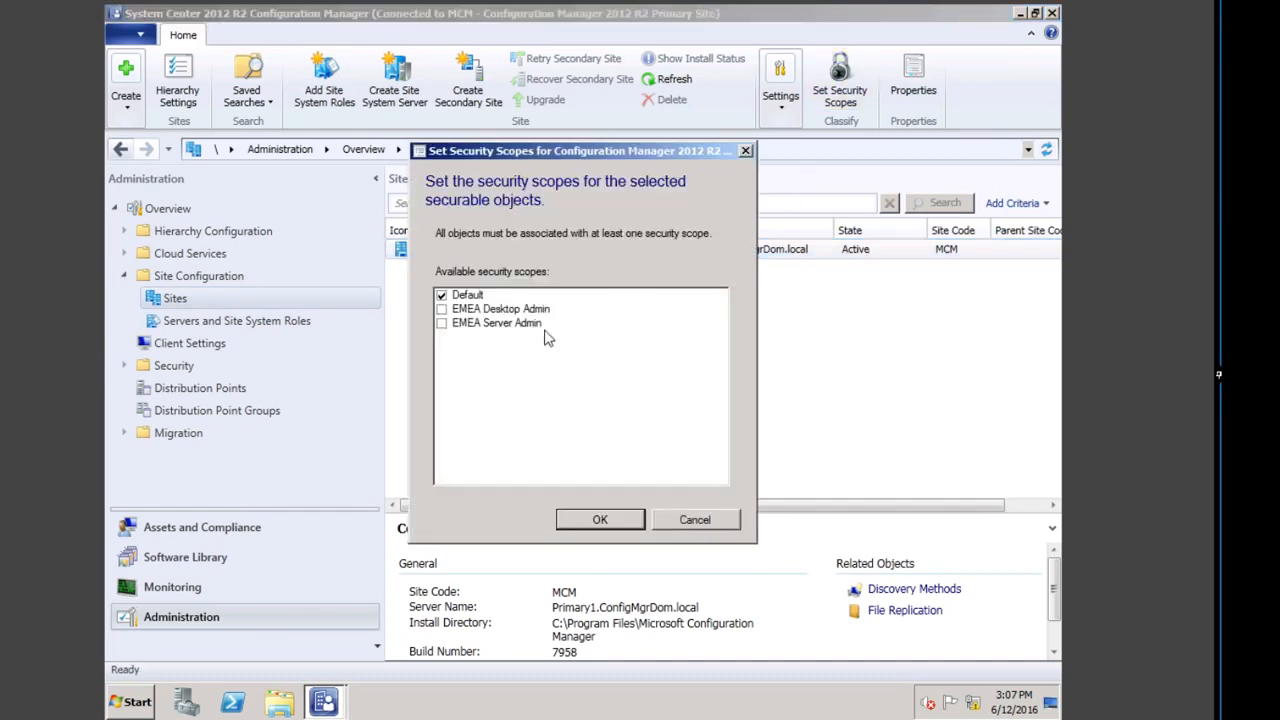
{"action": "left_click", "coordinate": [441, 309]}
{"action": "left_click", "coordinate": [441, 323]}
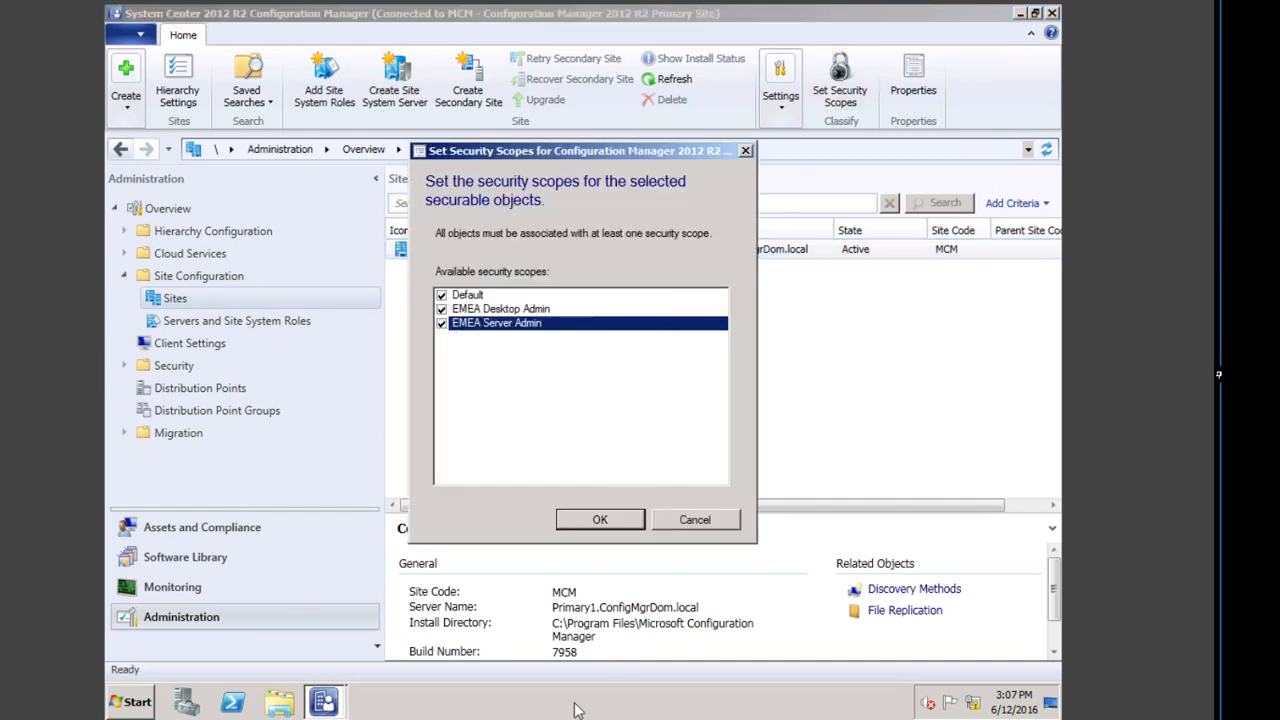
{"action": "left_click", "coordinate": [601, 520]}
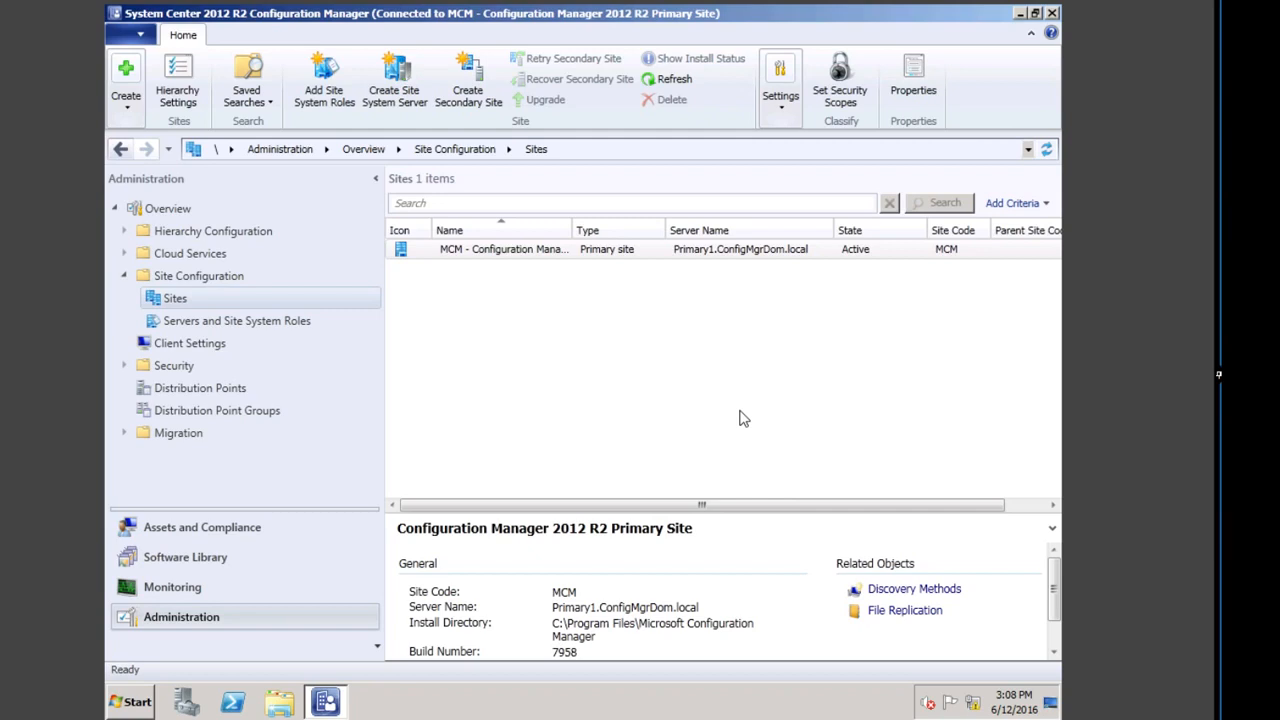
{"action": "left_click", "coordinate": [172, 588]}
Step: Show the Administrative Security reports folder and select the Administration activity log report
{"action": "left_click", "coordinate": [445, 347]}
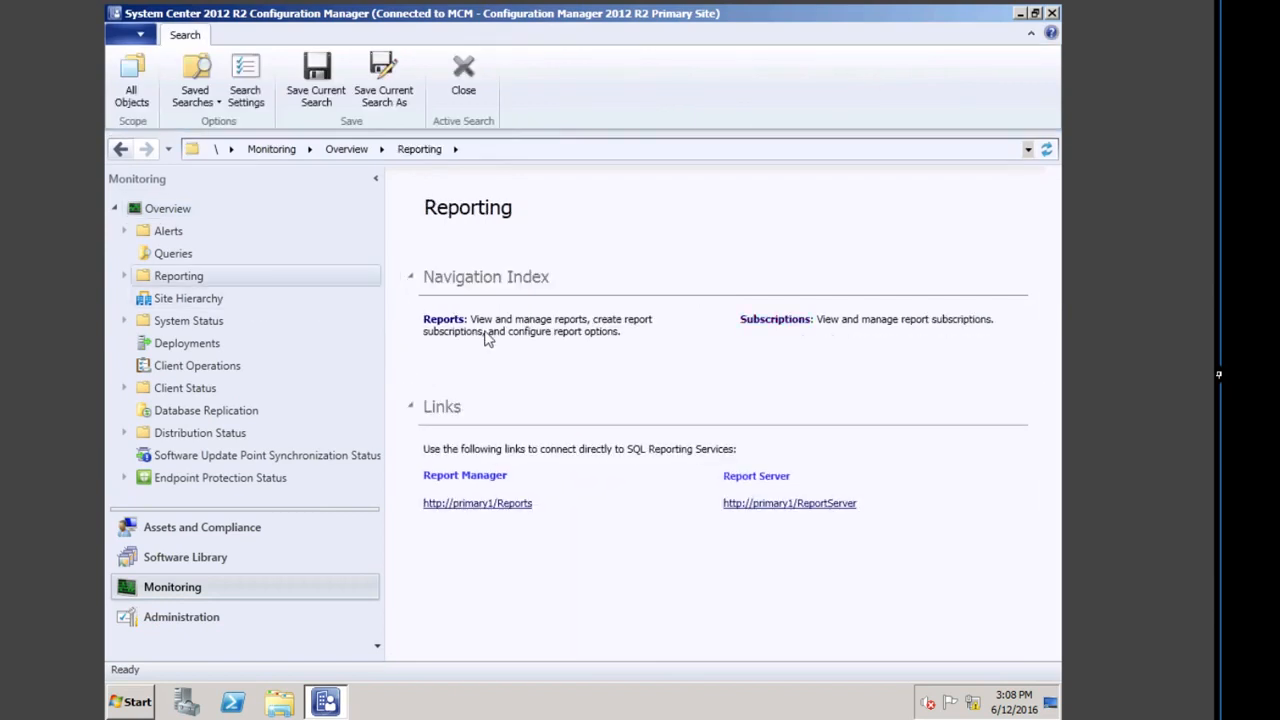
{"action": "left_click", "coordinate": [444, 322]}
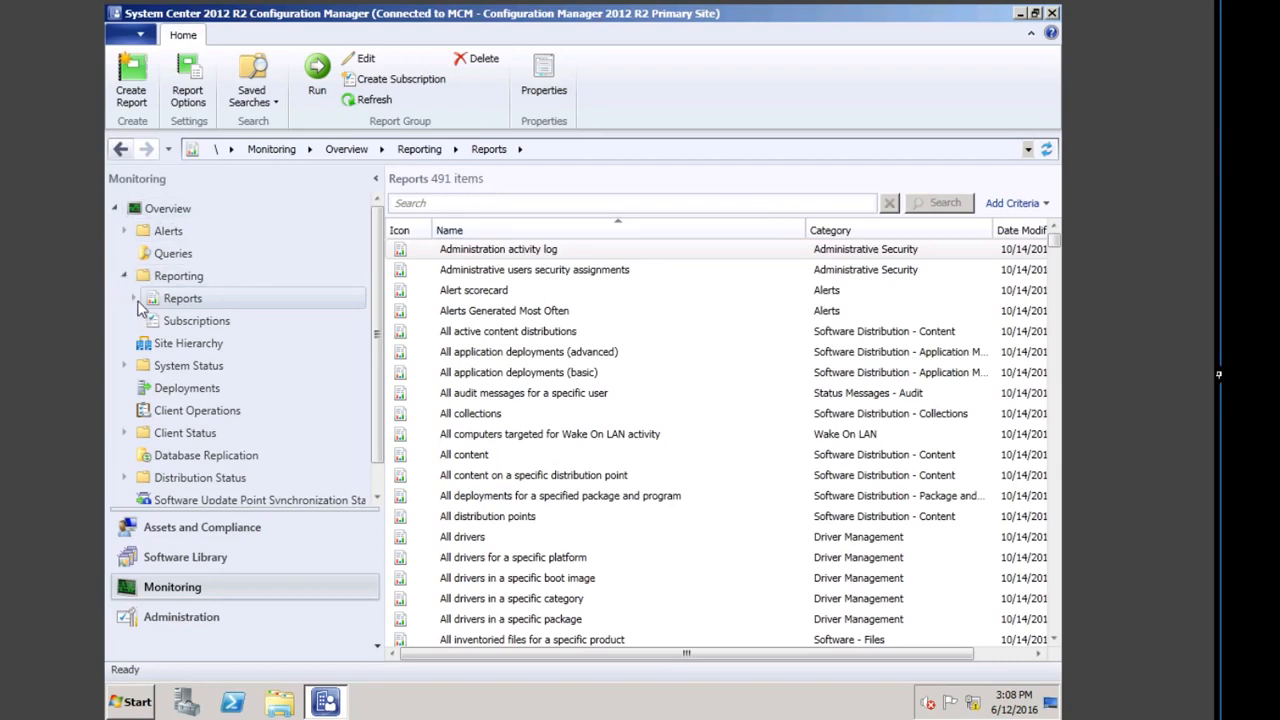
{"action": "double_click", "coordinate": [178, 299]}
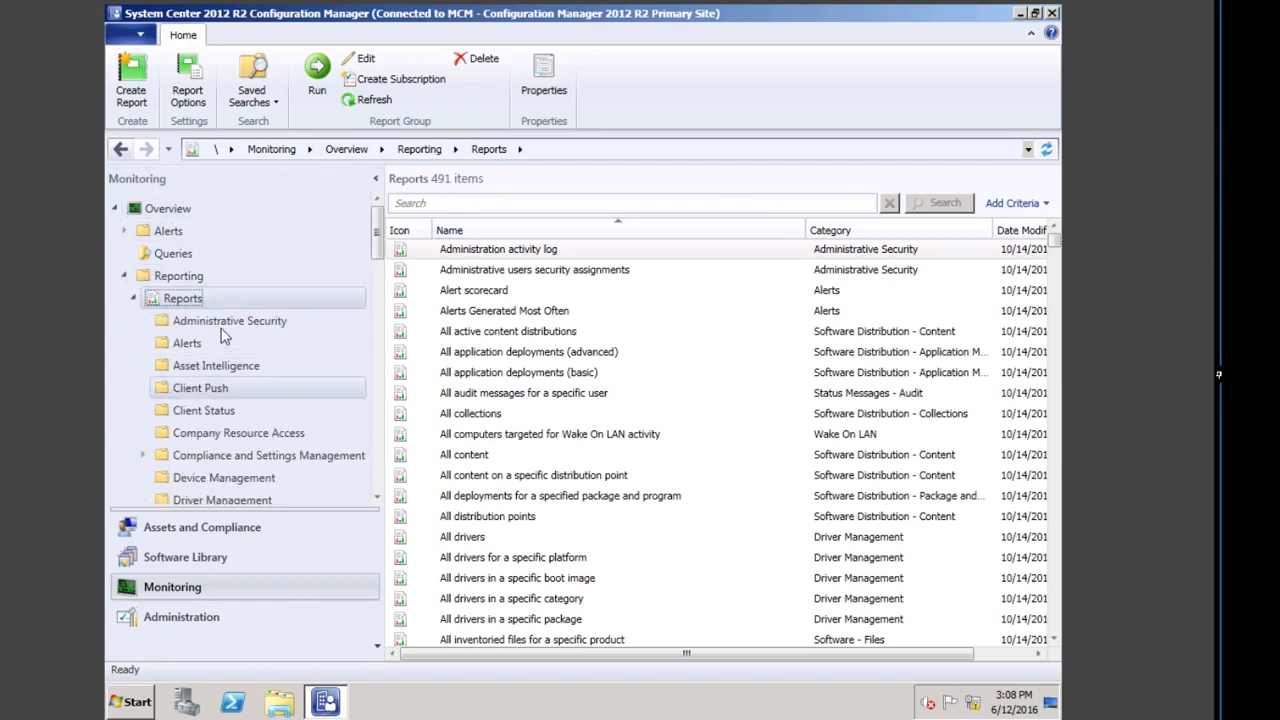
{"action": "left_click", "coordinate": [218, 324]}
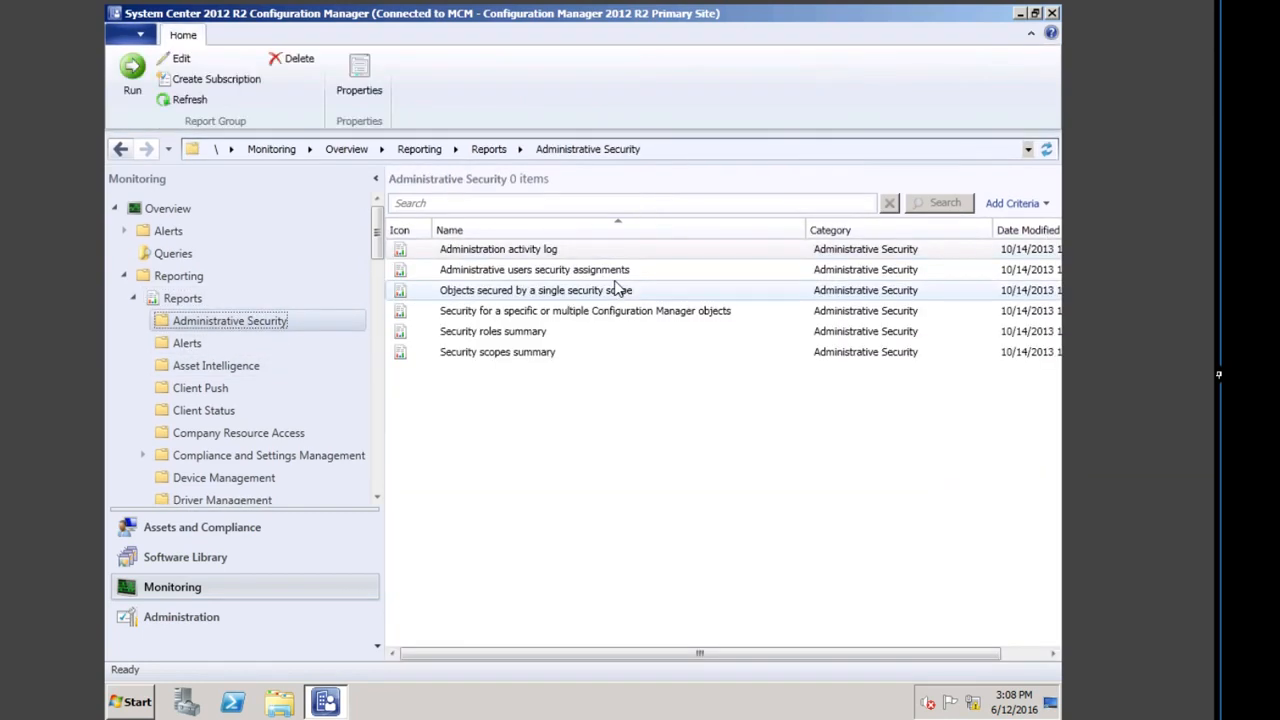
{"action": "left_click", "coordinate": [528, 255]}
{"action": "double_click", "coordinate": [528, 255]}
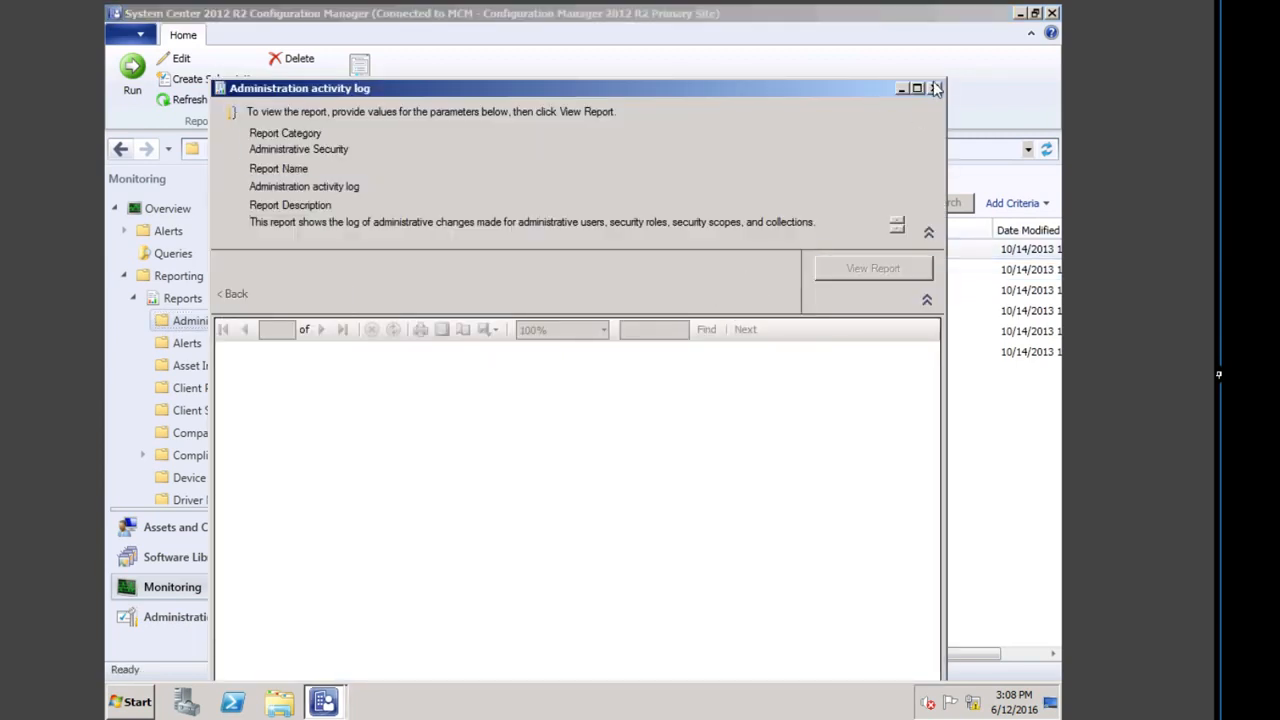
{"action": "left_click", "coordinate": [917, 88]}
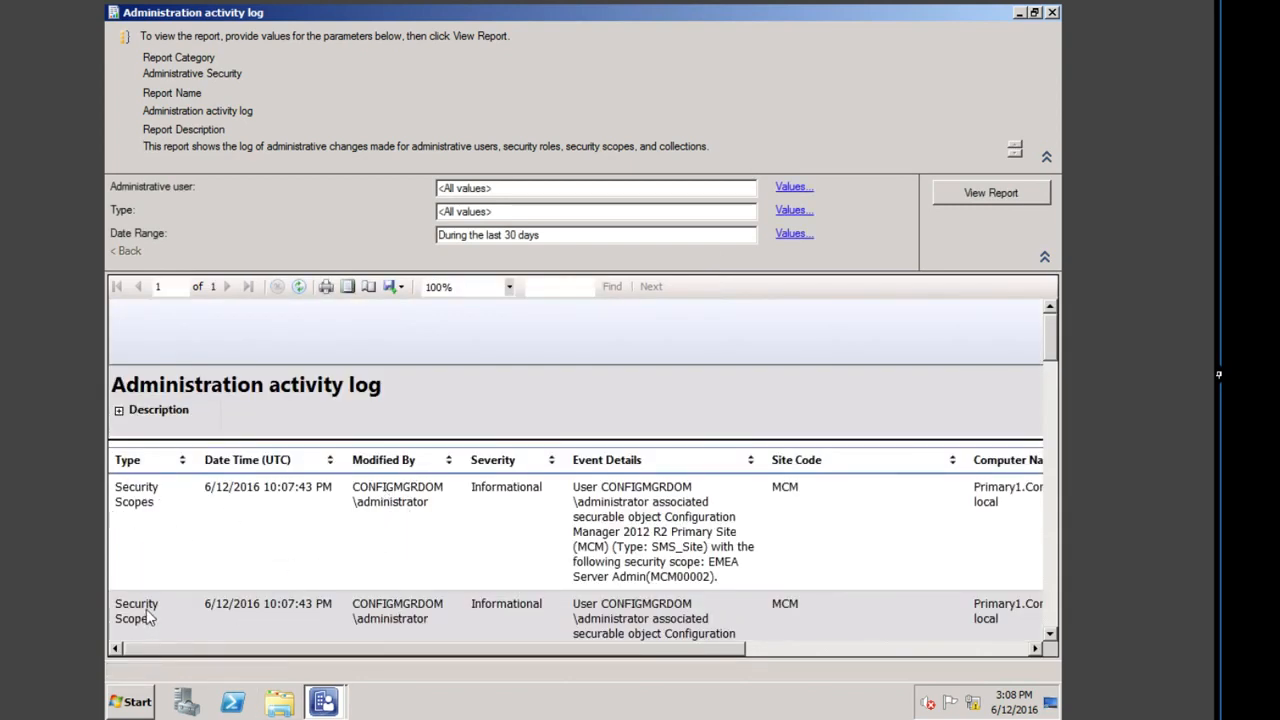
{"action": "scroll", "coordinate": [228, 578], "scroll_direction": "down", "scroll_amount": 2}
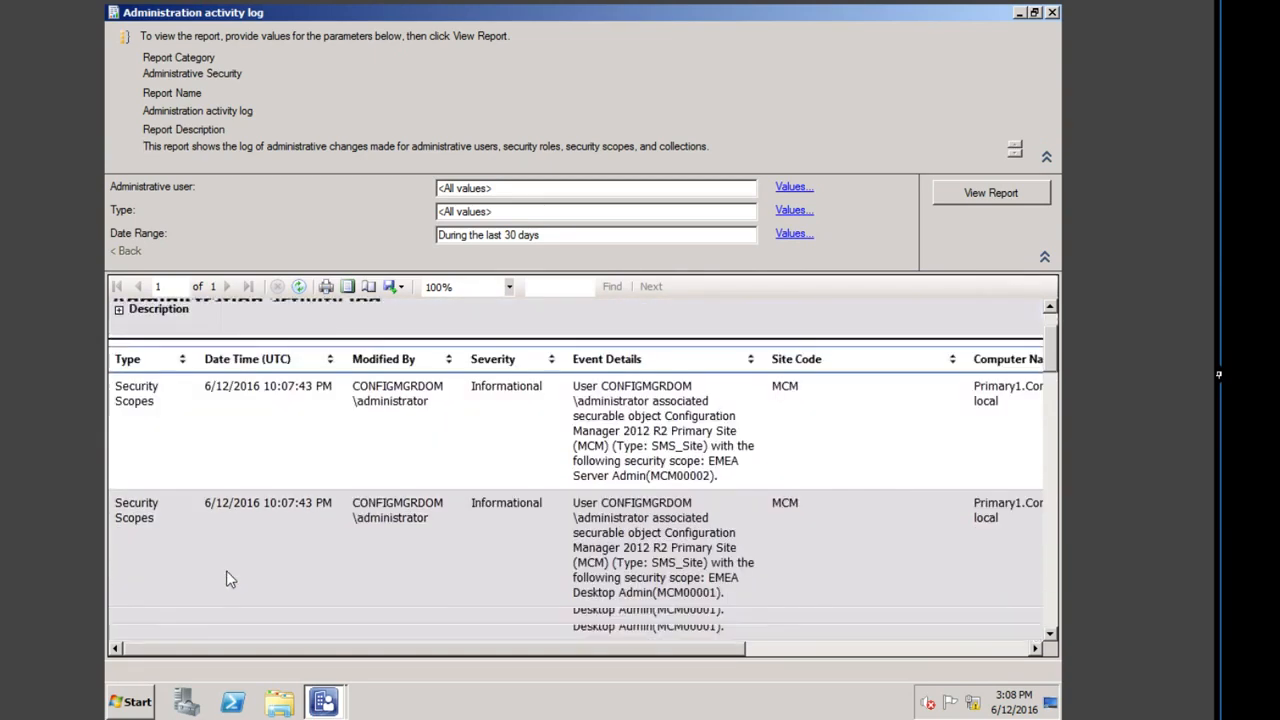
{"action": "scroll", "coordinate": [227, 572], "scroll_direction": "down", "scroll_amount": 2}
{"action": "scroll", "coordinate": [444, 352], "scroll_direction": "up", "scroll_amount": 2}
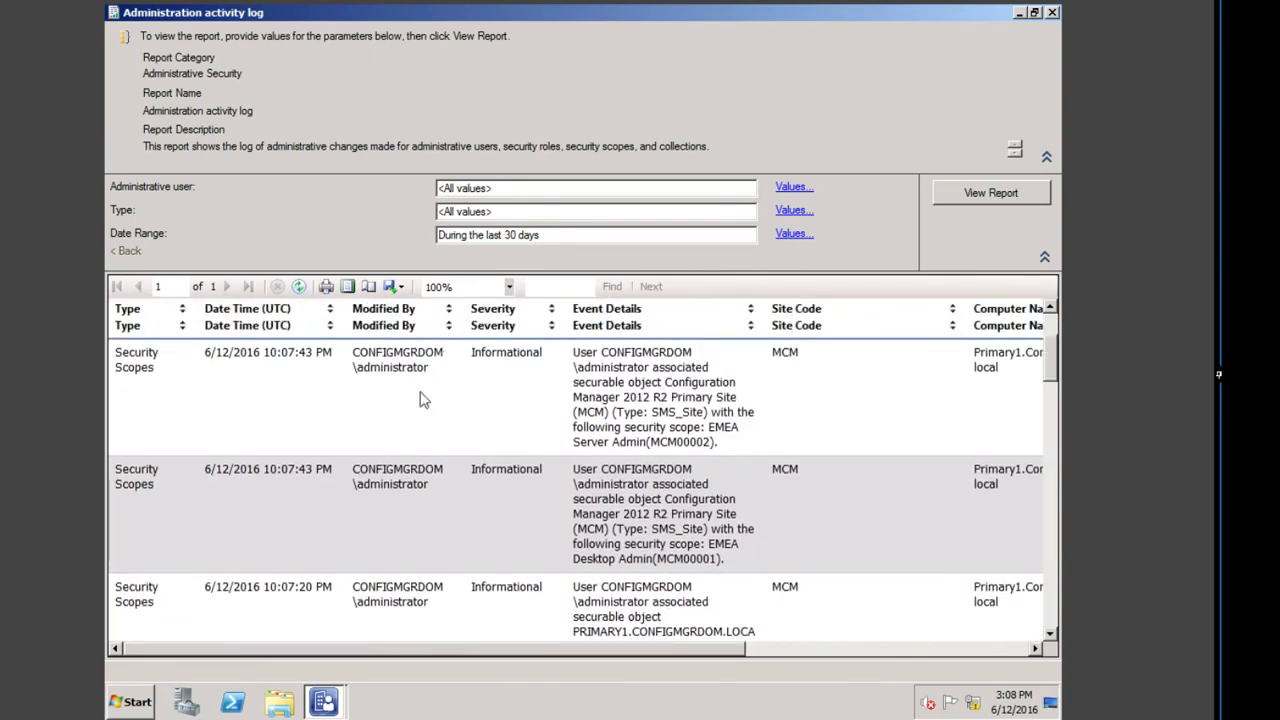
{"action": "scroll", "coordinate": [444, 358], "scroll_direction": "up", "scroll_amount": 1}
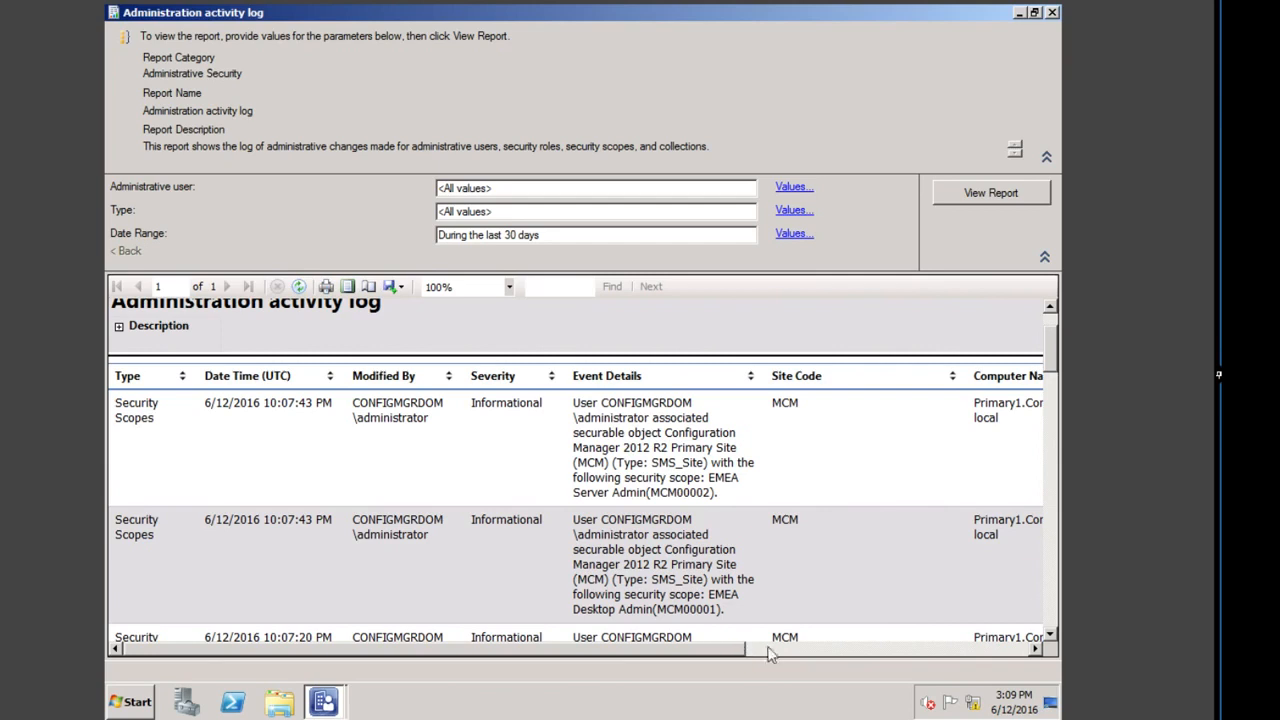
{"action": "scroll", "coordinate": [717, 572], "scroll_direction": "down", "scroll_amount": 2}
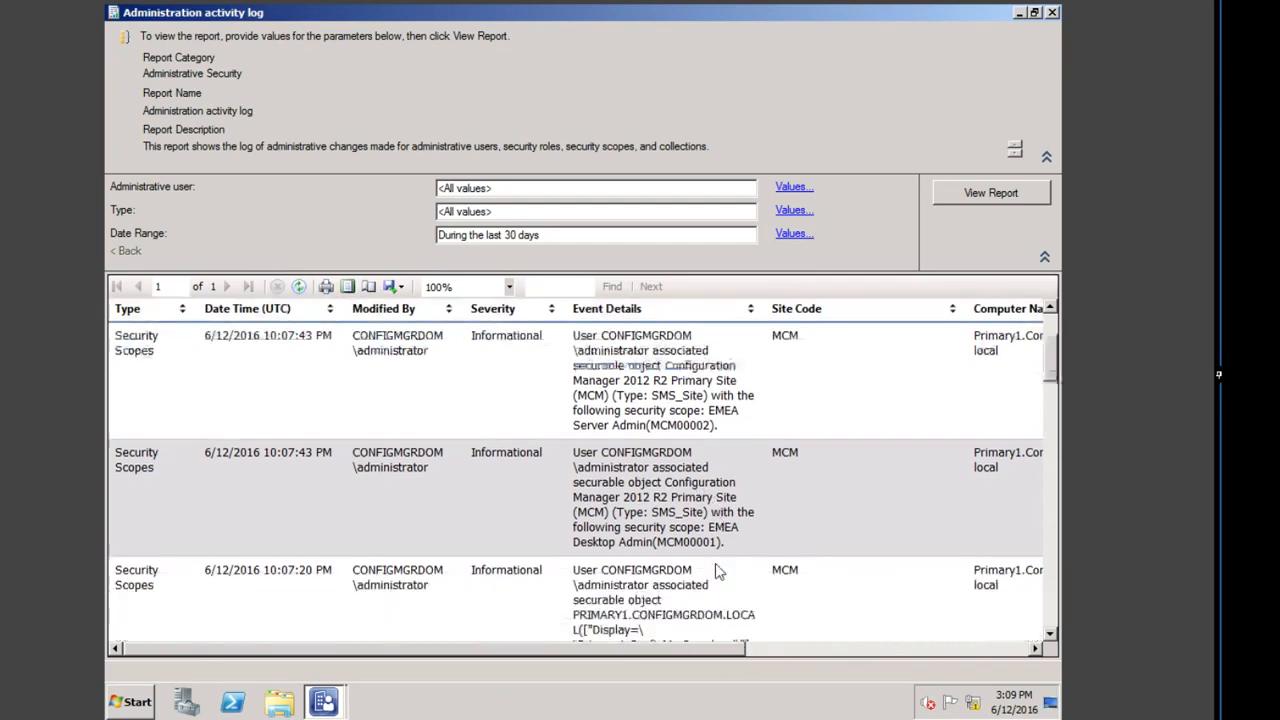
{"action": "scroll", "coordinate": [717, 572], "scroll_direction": "down", "scroll_amount": 4}
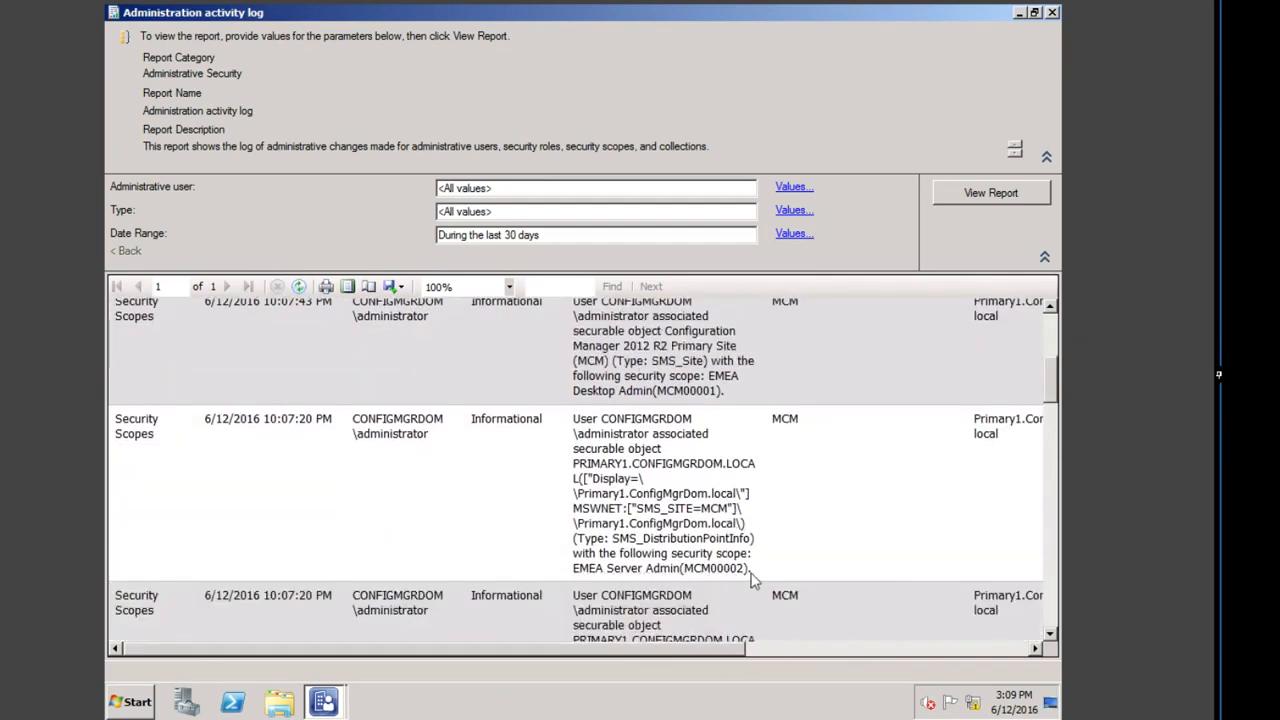
{"action": "left_click", "coordinate": [973, 650]}
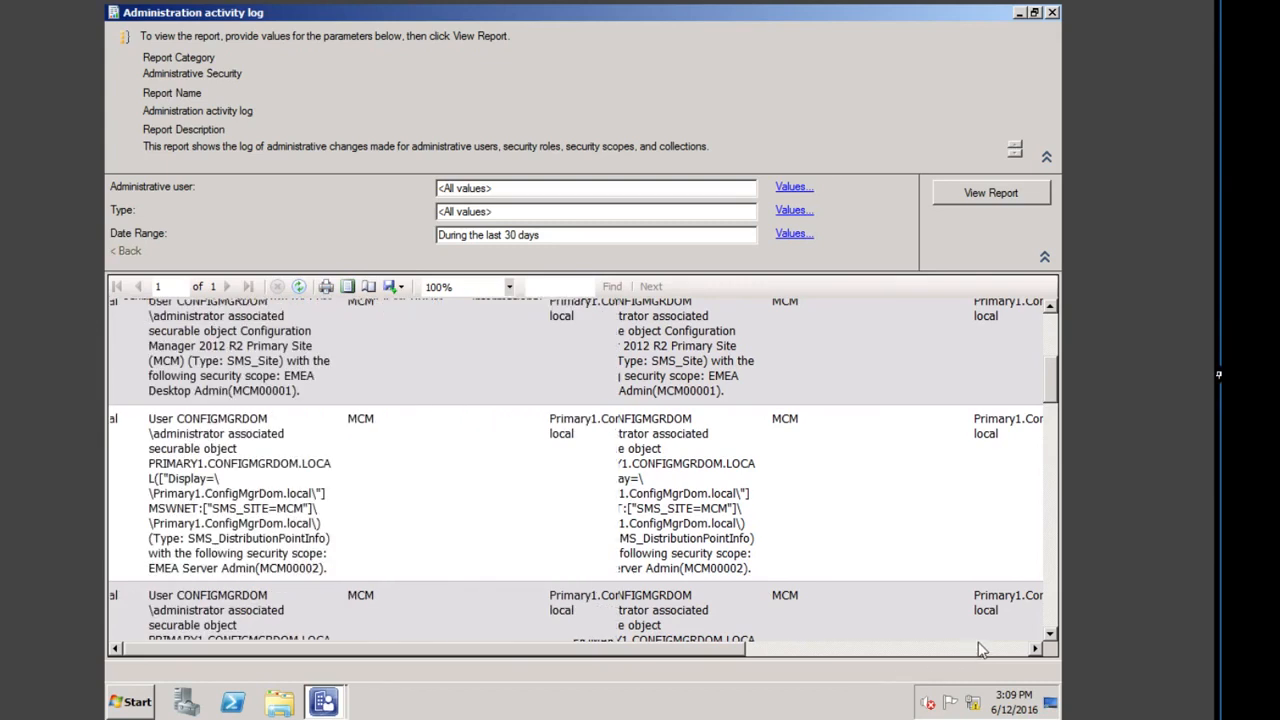
{"action": "left_click", "coordinate": [1056, 466]}
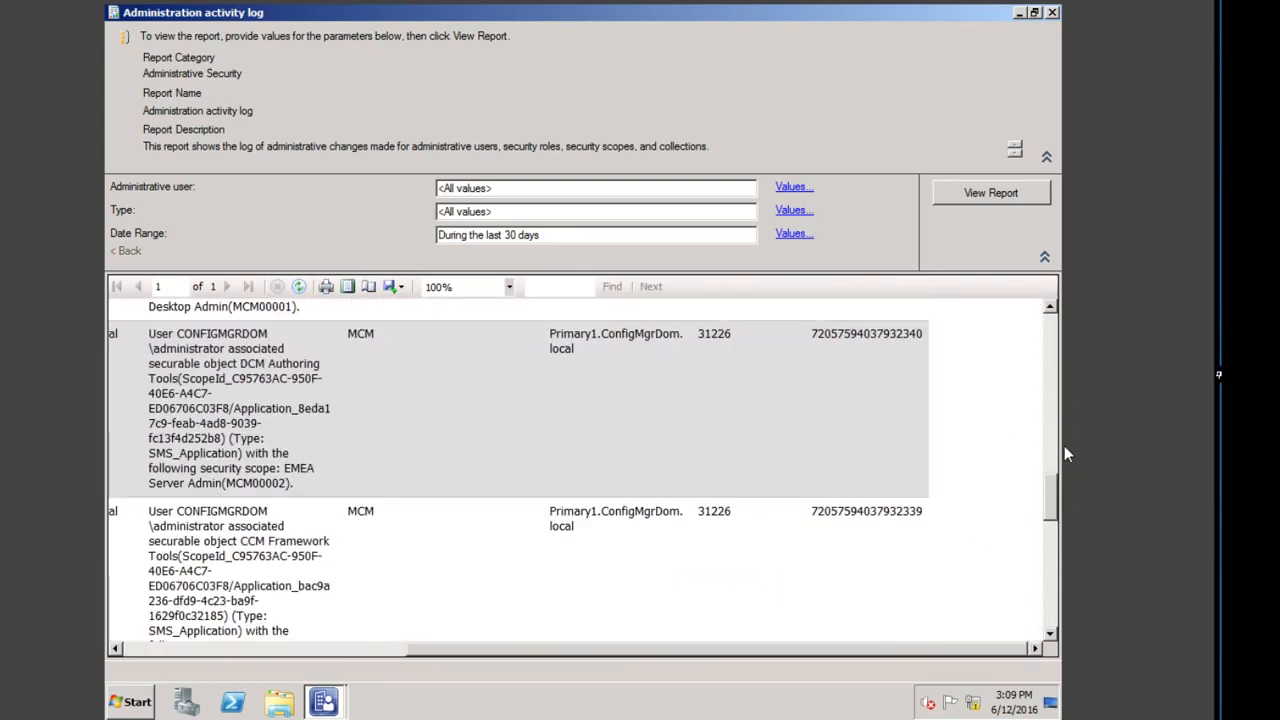
{"action": "left_click", "coordinate": [1053, 13]}
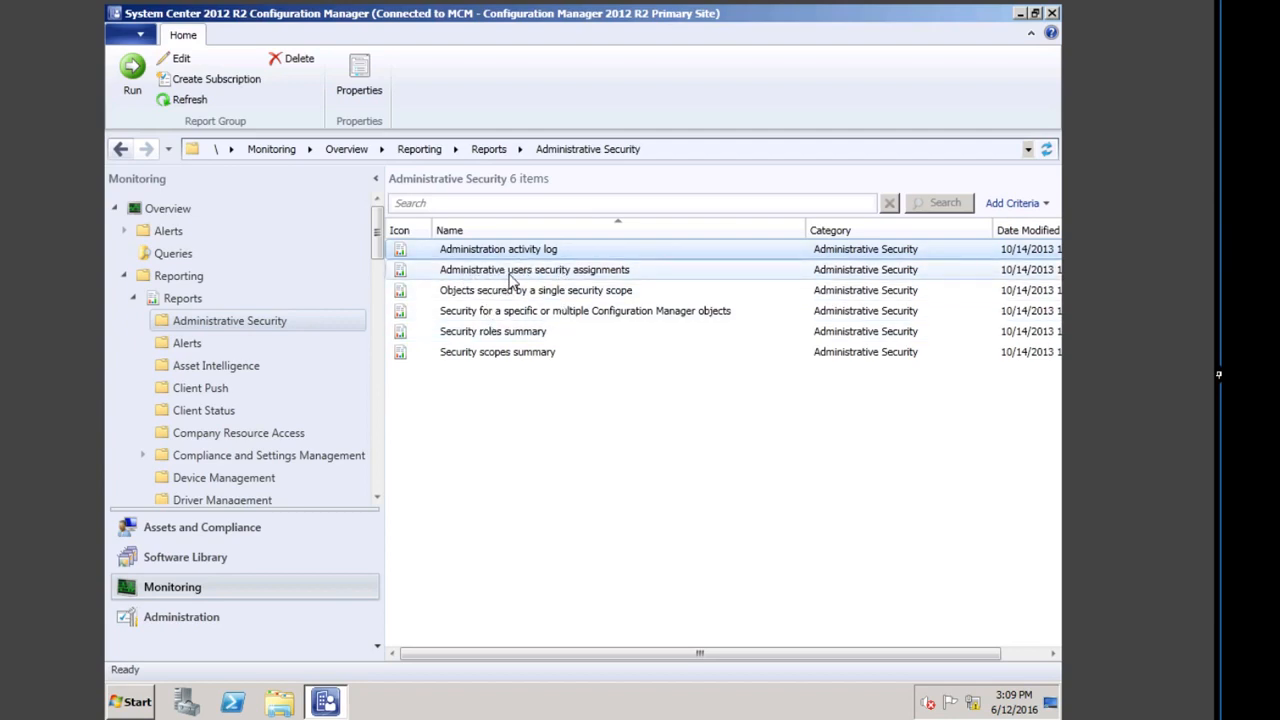
{"action": "double_click", "coordinate": [603, 276]}
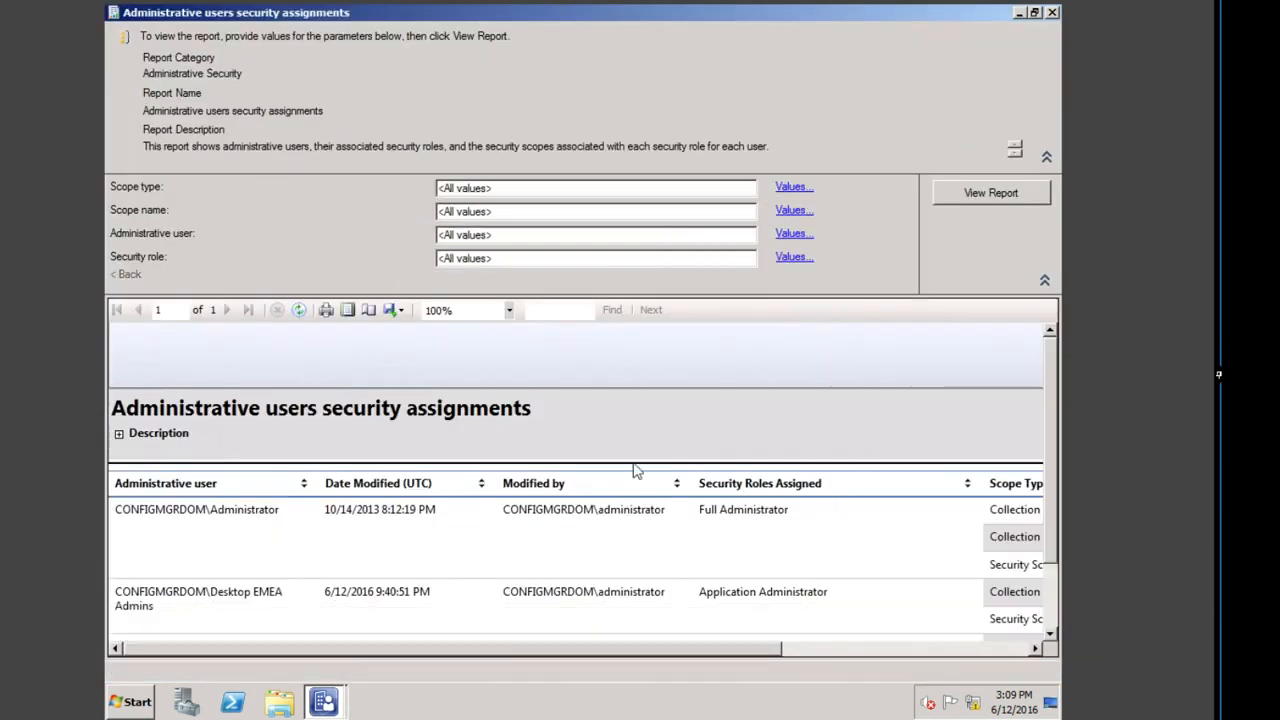
{"action": "left_click", "coordinate": [938, 88]}
{"action": "scroll", "coordinate": [1056, 575], "scroll_direction": "down", "scroll_amount": 2}
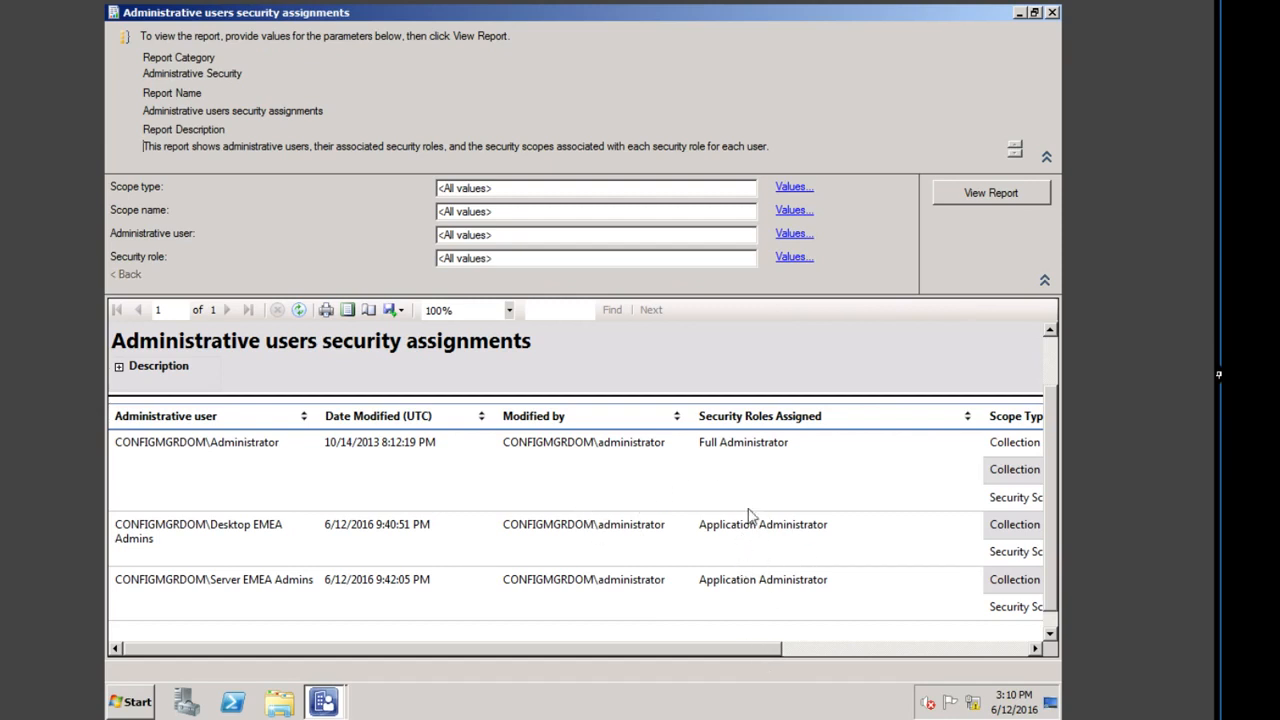
{"action": "left_click_drag", "start_coordinate": [727, 652], "coordinate": [965, 648]}
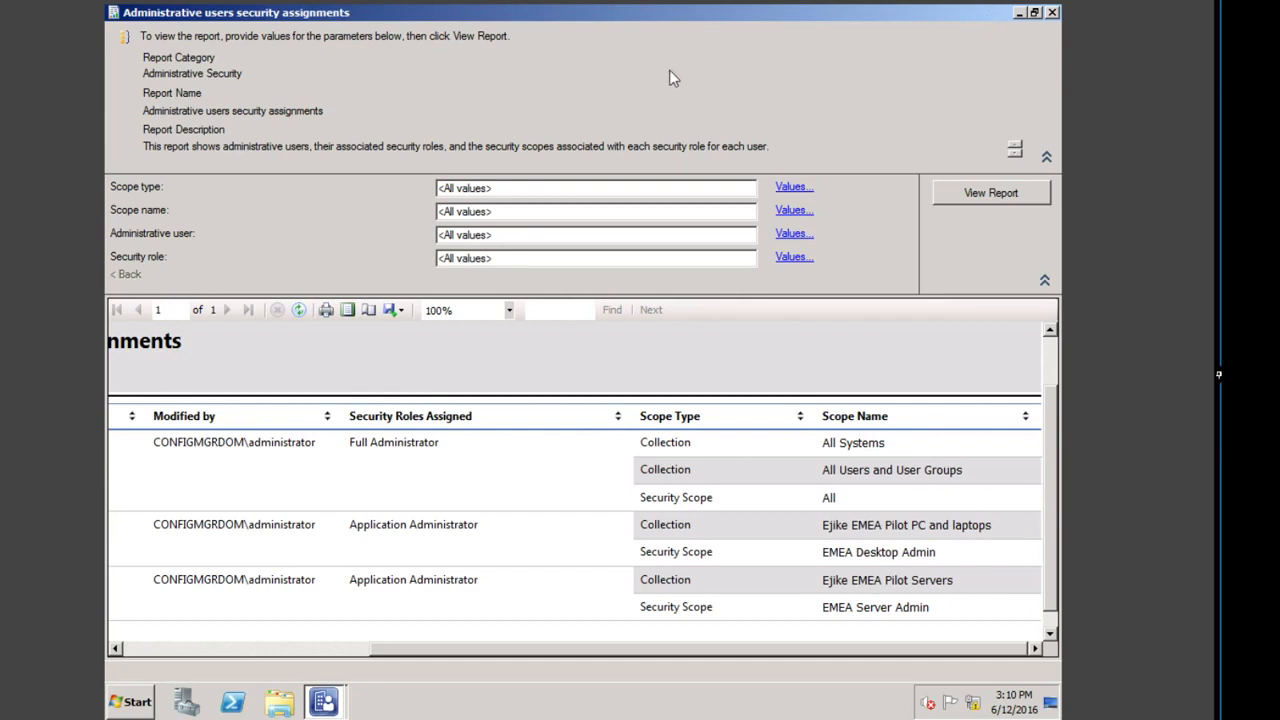
{"action": "left_click", "coordinate": [1052, 13]}
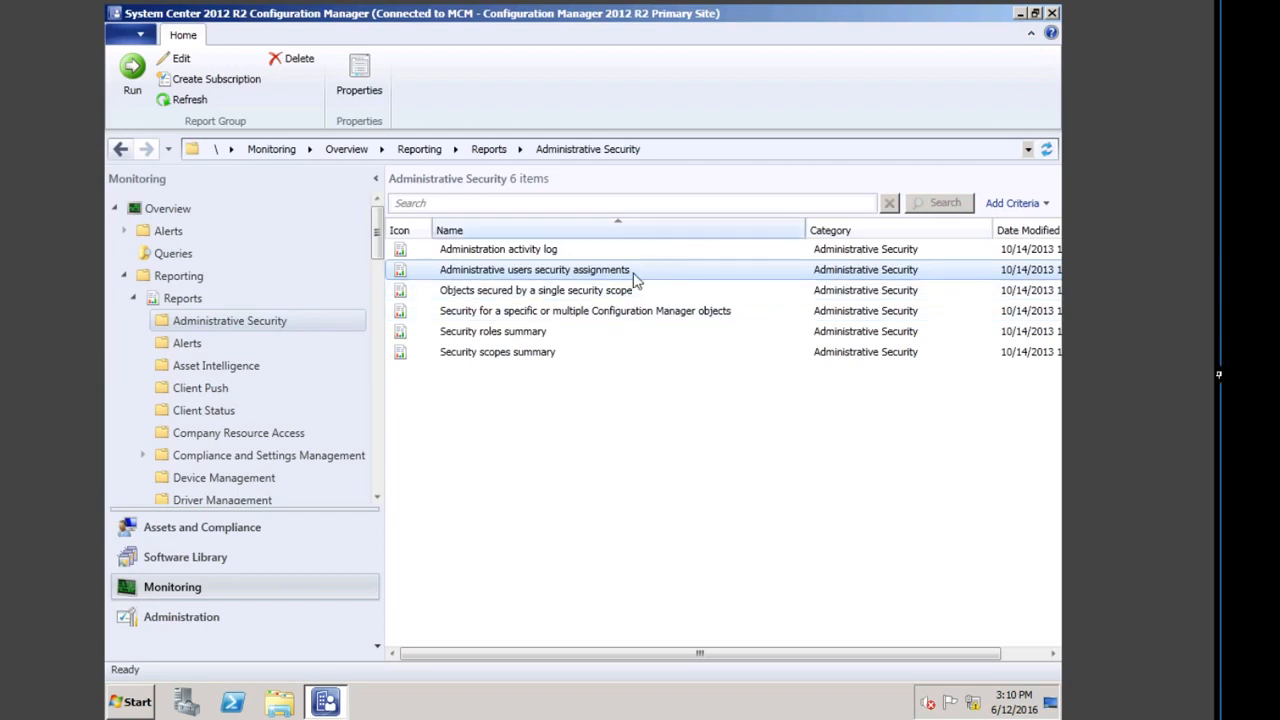
{"action": "double_click", "coordinate": [531, 336]}
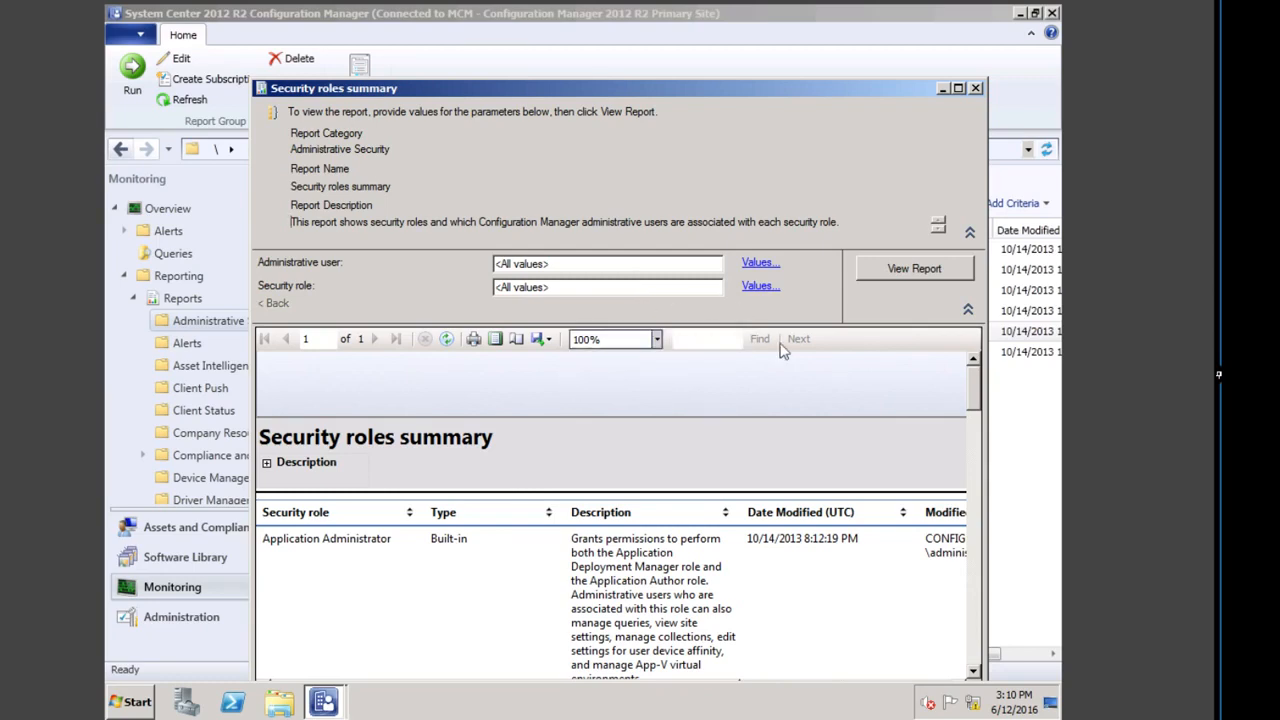
{"action": "left_click", "coordinate": [958, 89]}
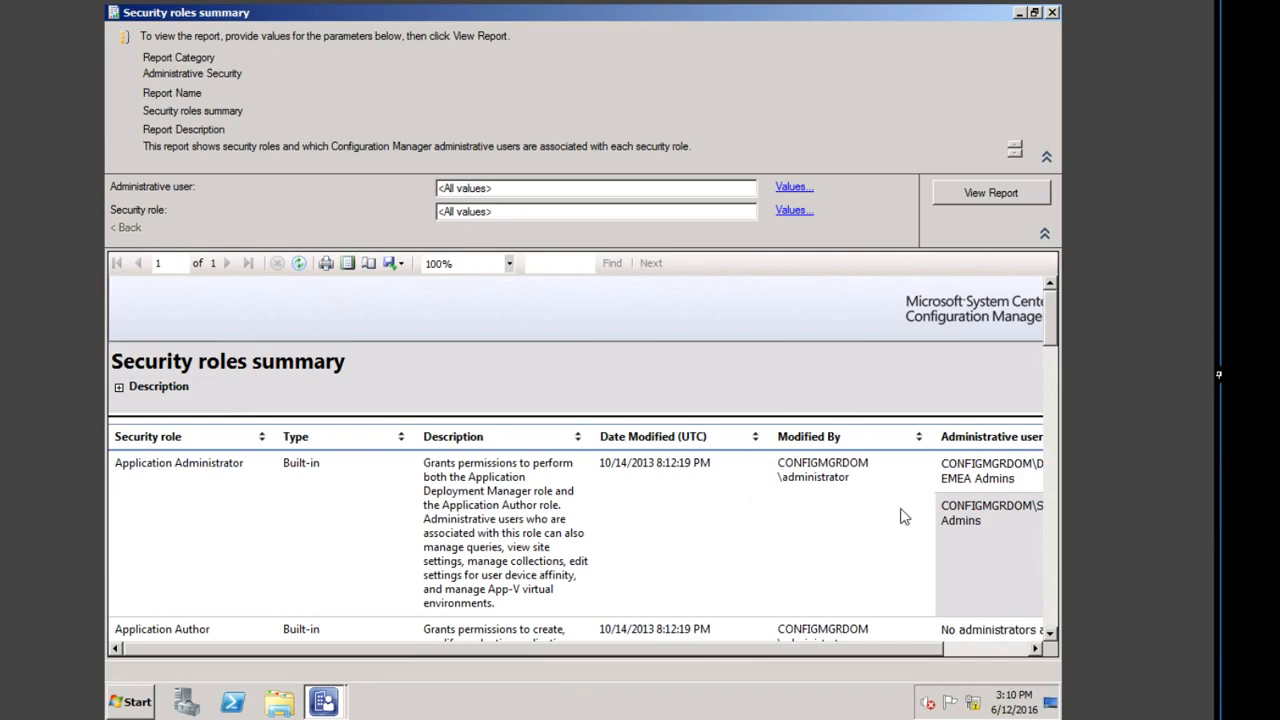
{"action": "scroll", "coordinate": [905, 550], "scroll_direction": "down", "scroll_amount": 3}
{"action": "scroll", "coordinate": [898, 555], "scroll_direction": "down", "scroll_amount": 3}
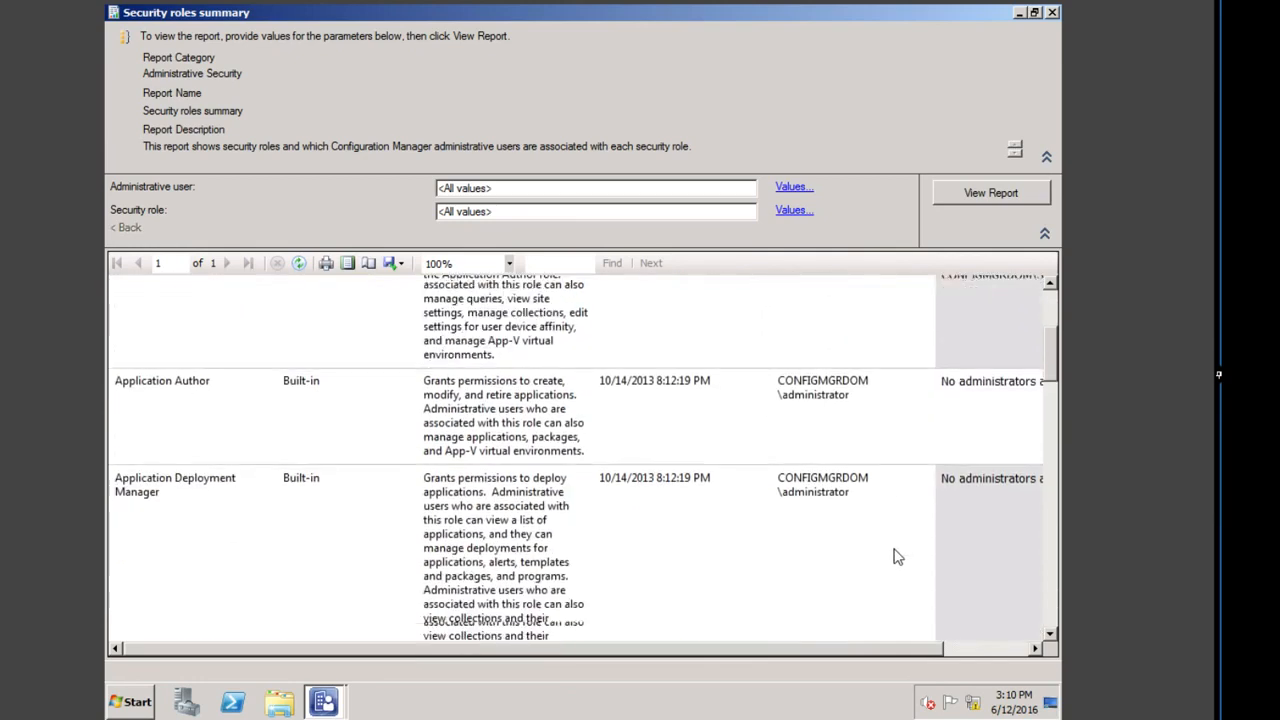
{"action": "scroll", "coordinate": [868, 563], "scroll_direction": "down", "scroll_amount": 5}
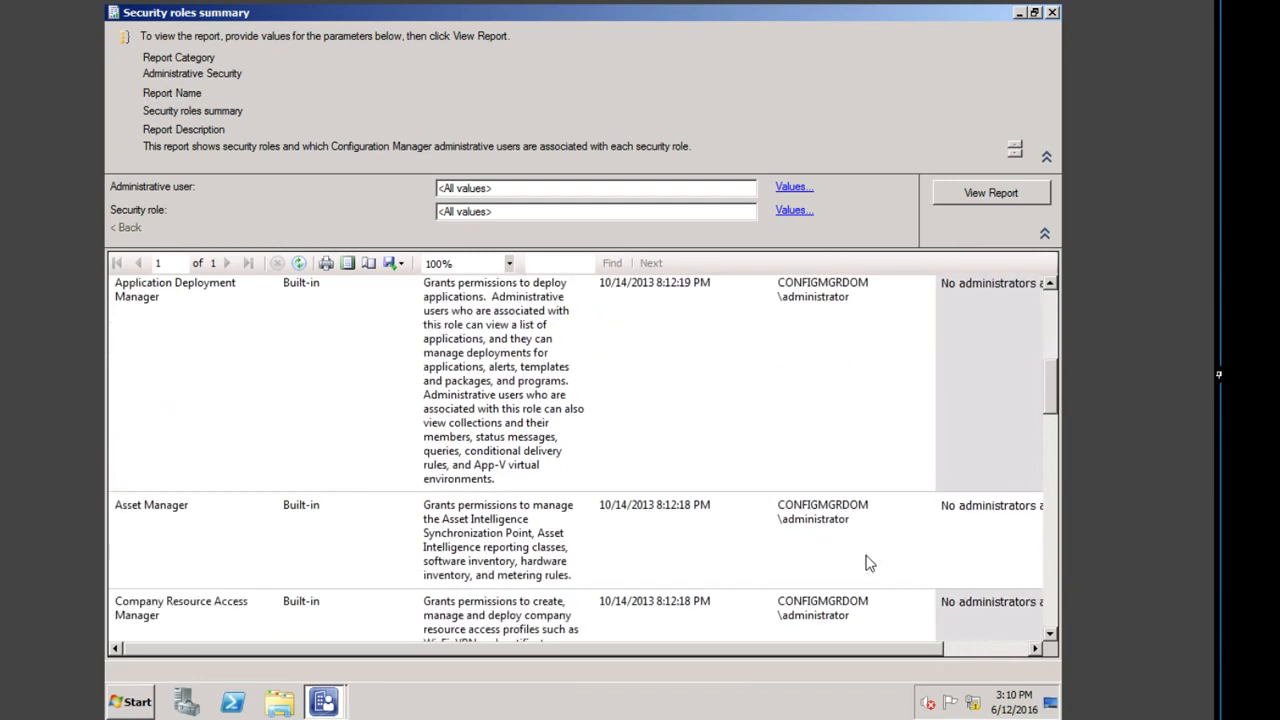
{"action": "scroll", "coordinate": [868, 563], "scroll_direction": "down", "scroll_amount": 5}
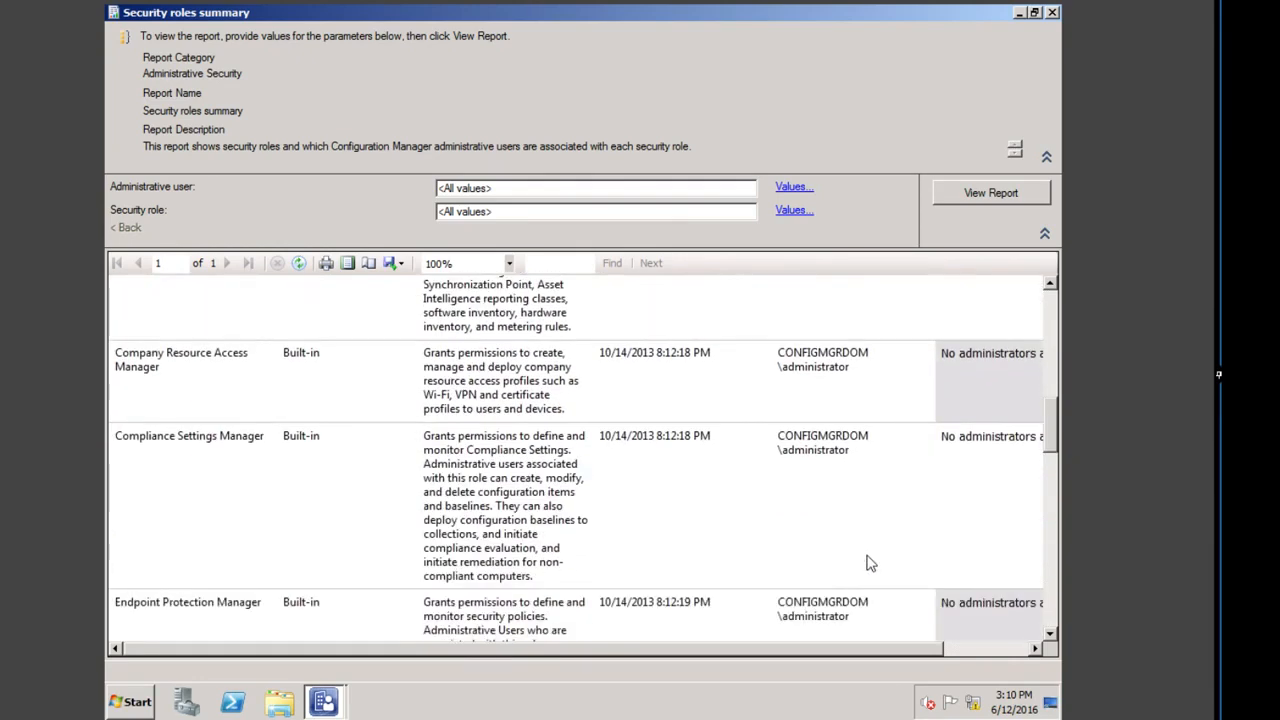
{"action": "left_click", "coordinate": [996, 650]}
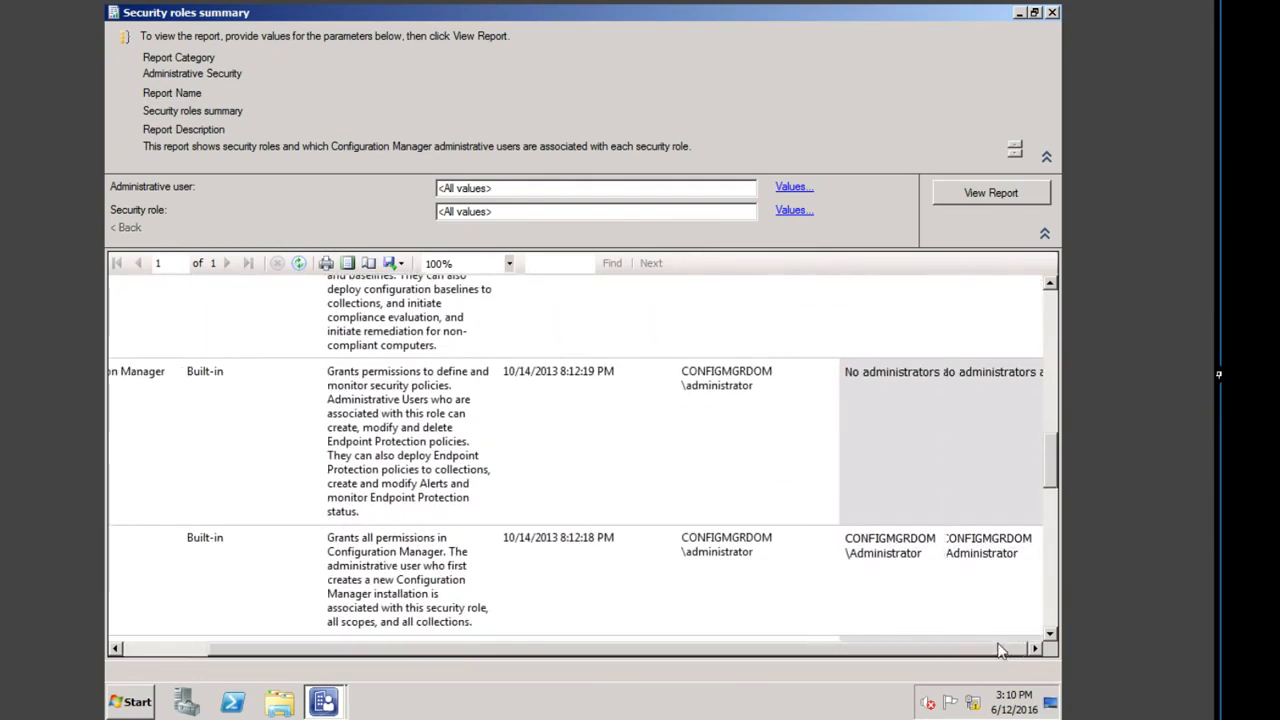
{"action": "left_click", "coordinate": [1052, 12]}
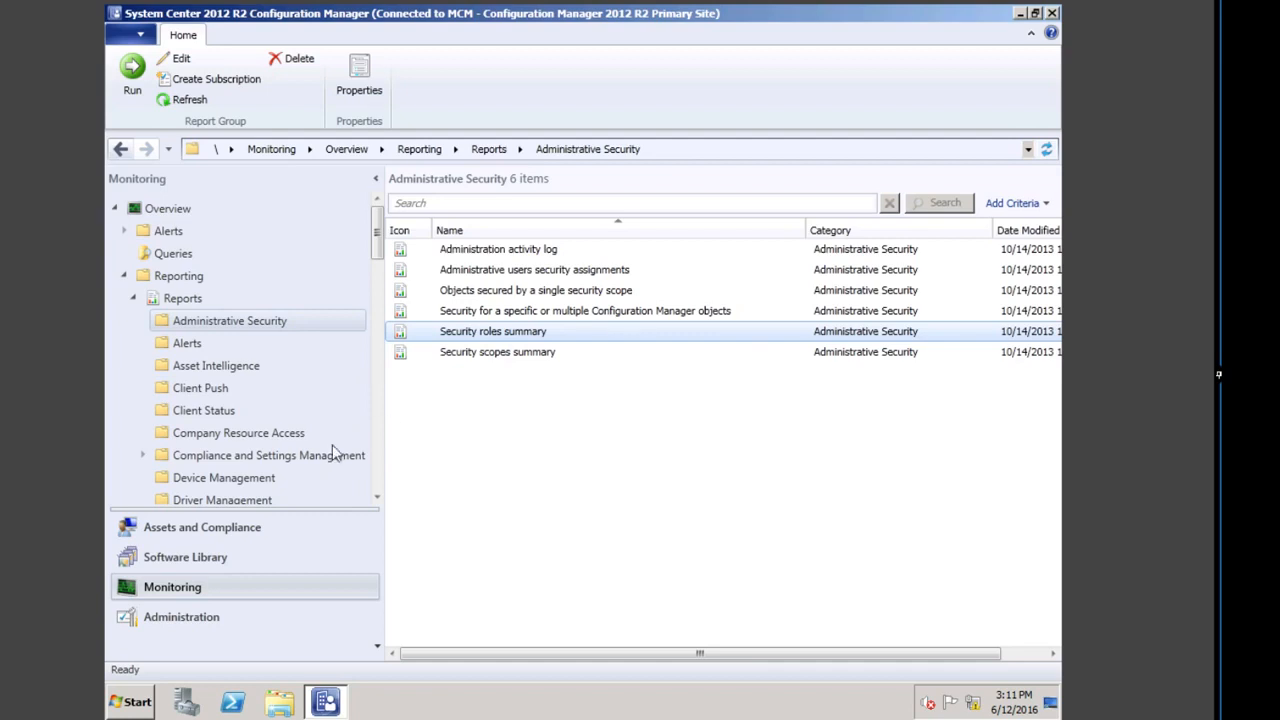
Step: Scroll to the Software Distribution - Collections folder and select its All collections report
{"action": "scroll", "coordinate": [380, 433], "scroll_direction": "down", "scroll_amount": 5}
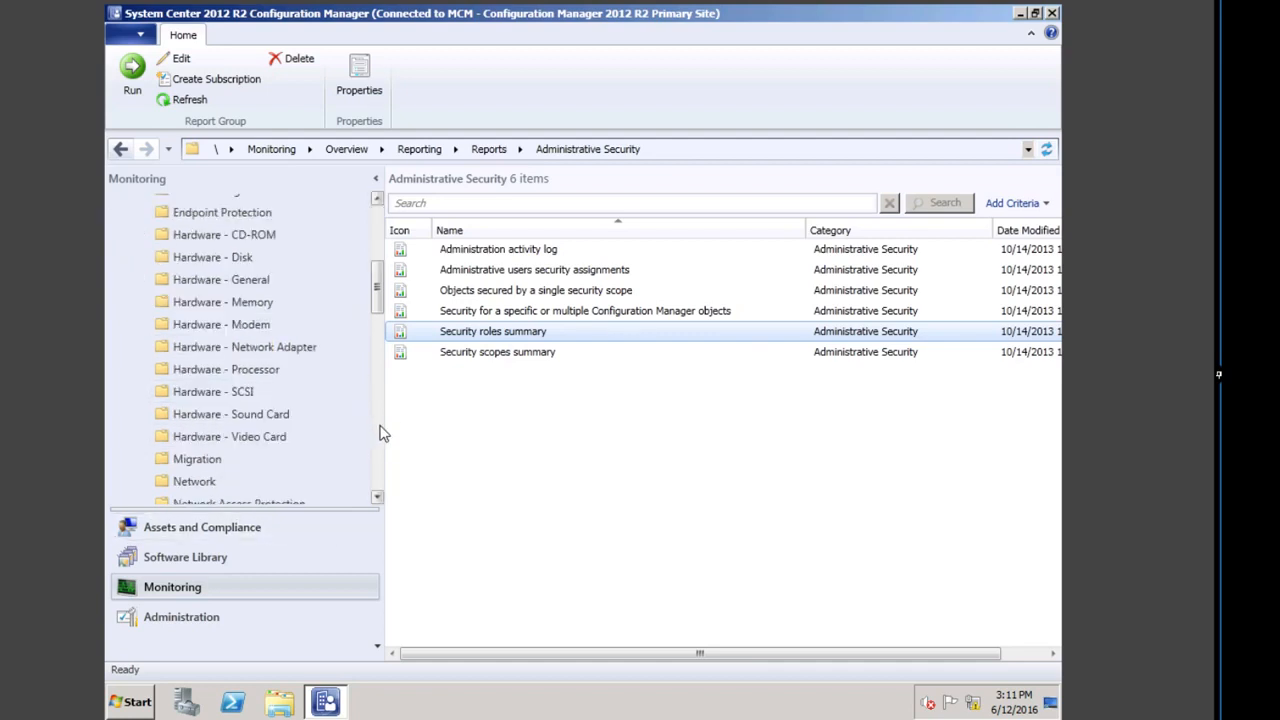
{"action": "left_click_drag", "start_coordinate": [378, 288], "coordinate": [384, 412]}
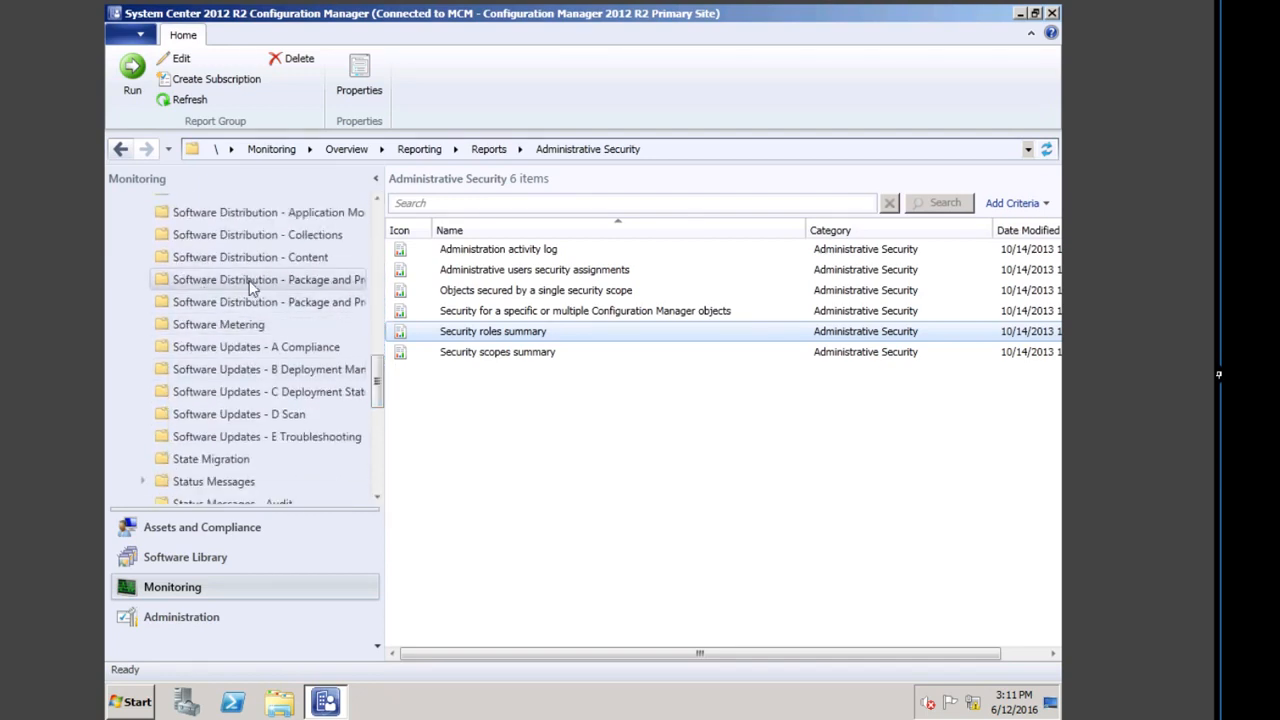
{"action": "left_click", "coordinate": [268, 238]}
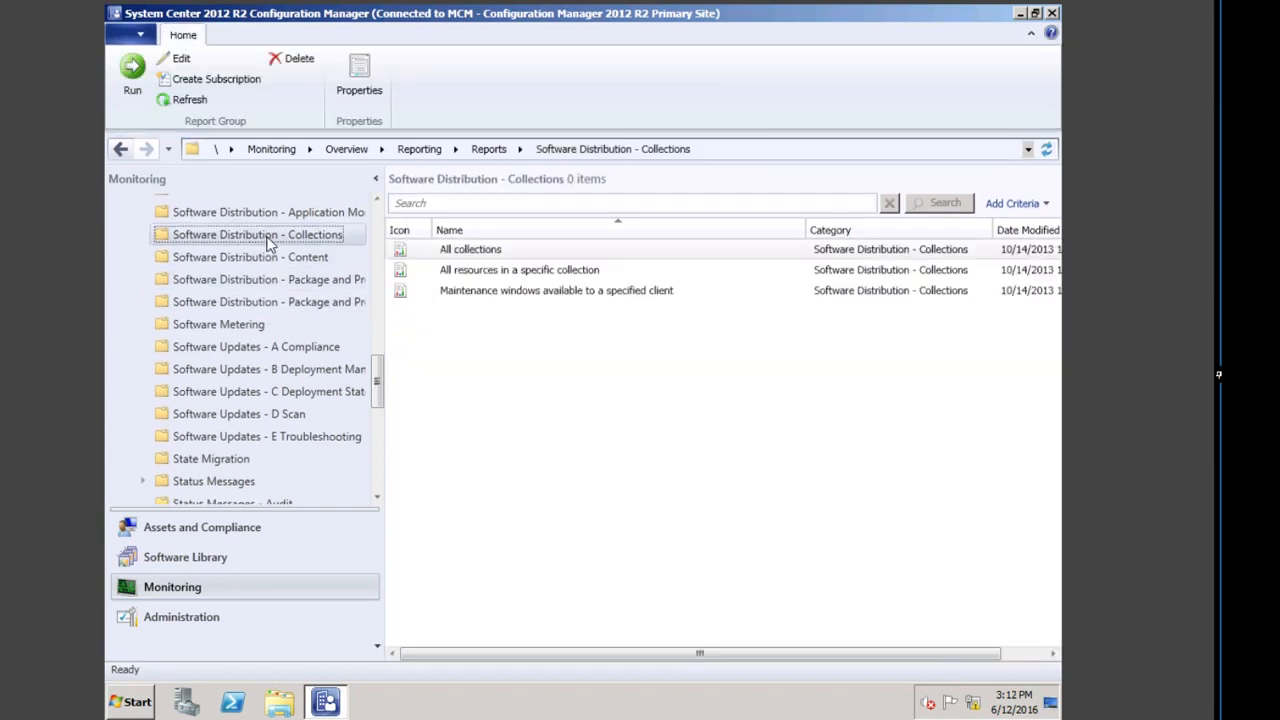
{"action": "left_click", "coordinate": [398, 252]}
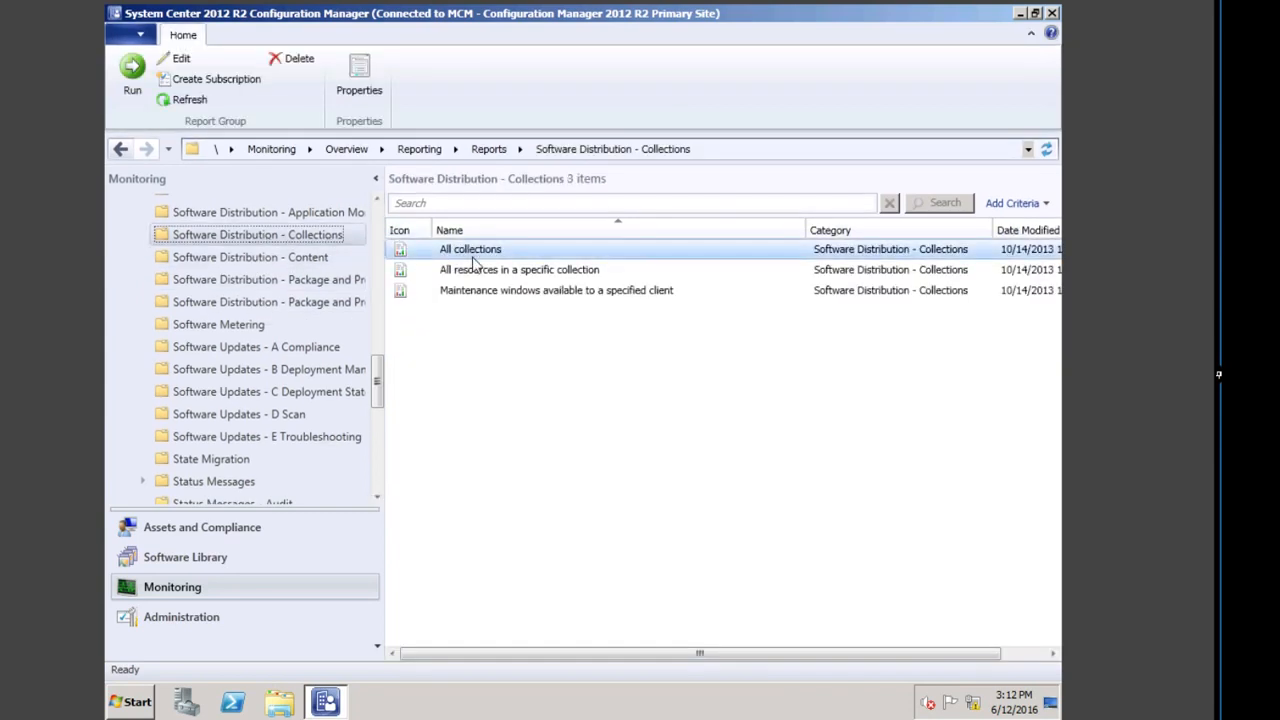
{"action": "double_click", "coordinate": [550, 250]}
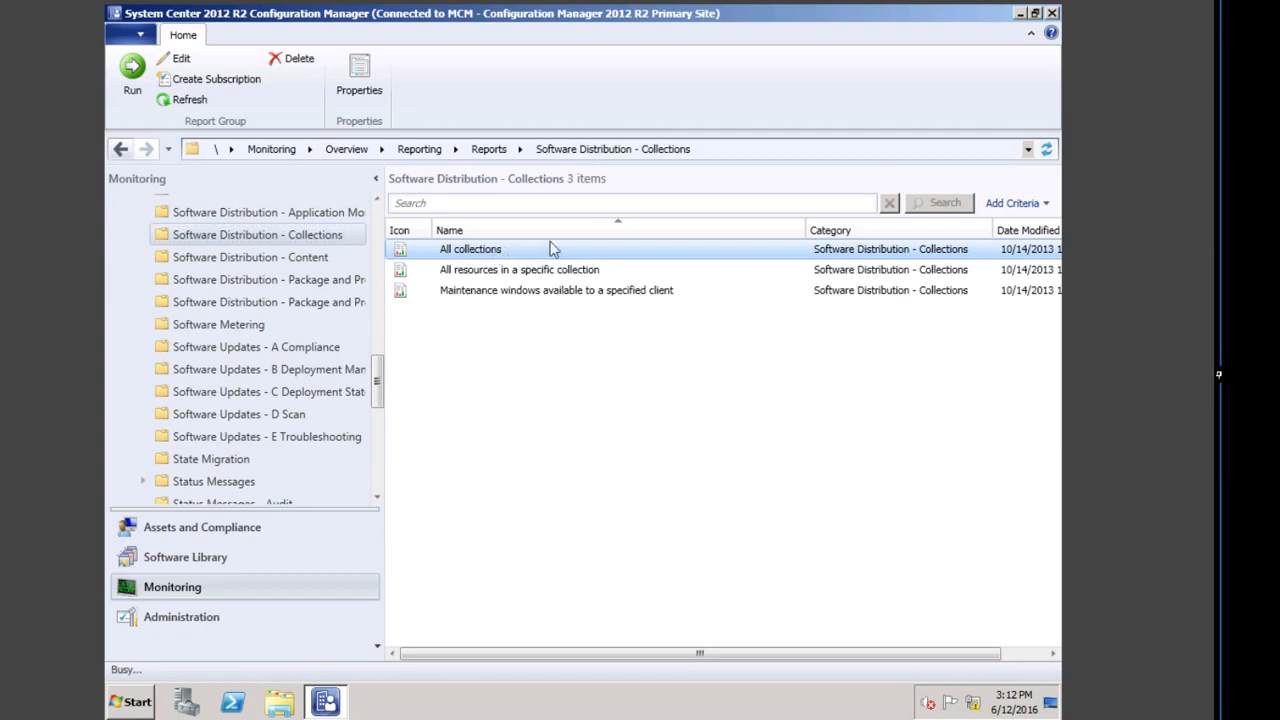
{"action": "left_click", "coordinate": [835, 38]}
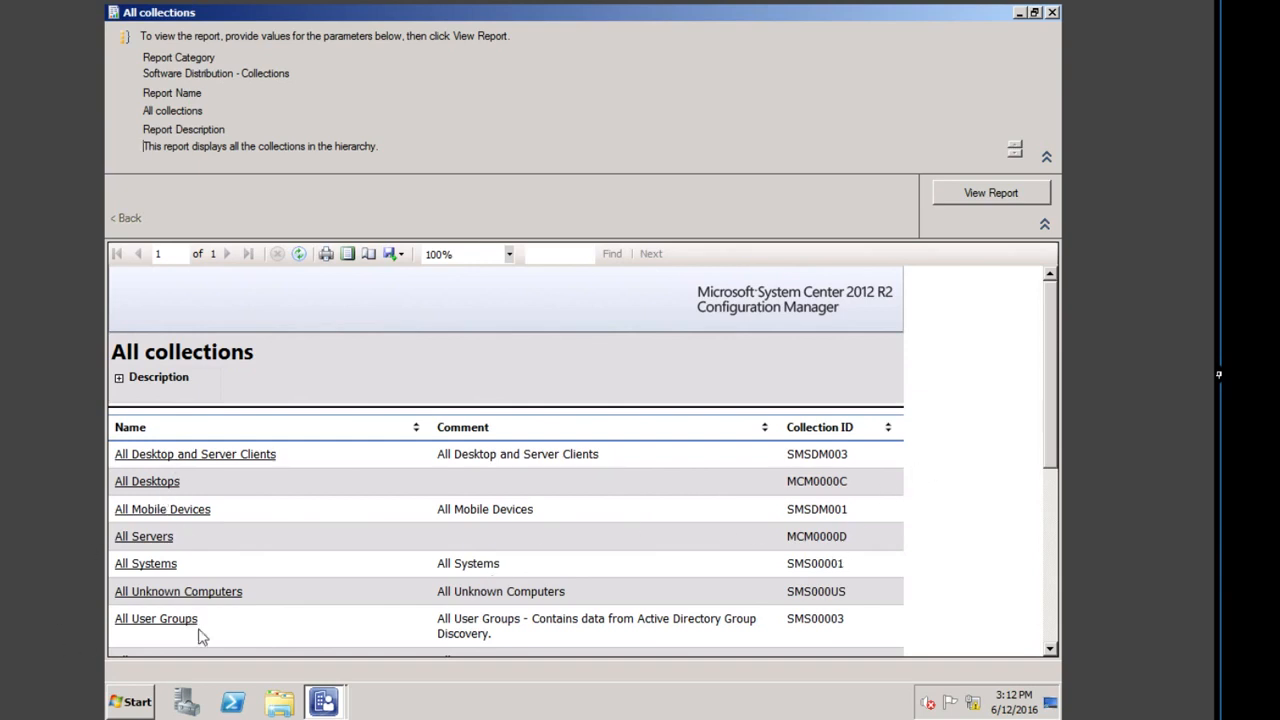
{"action": "left_click_drag", "start_coordinate": [1047, 422], "coordinate": [1043, 537]}
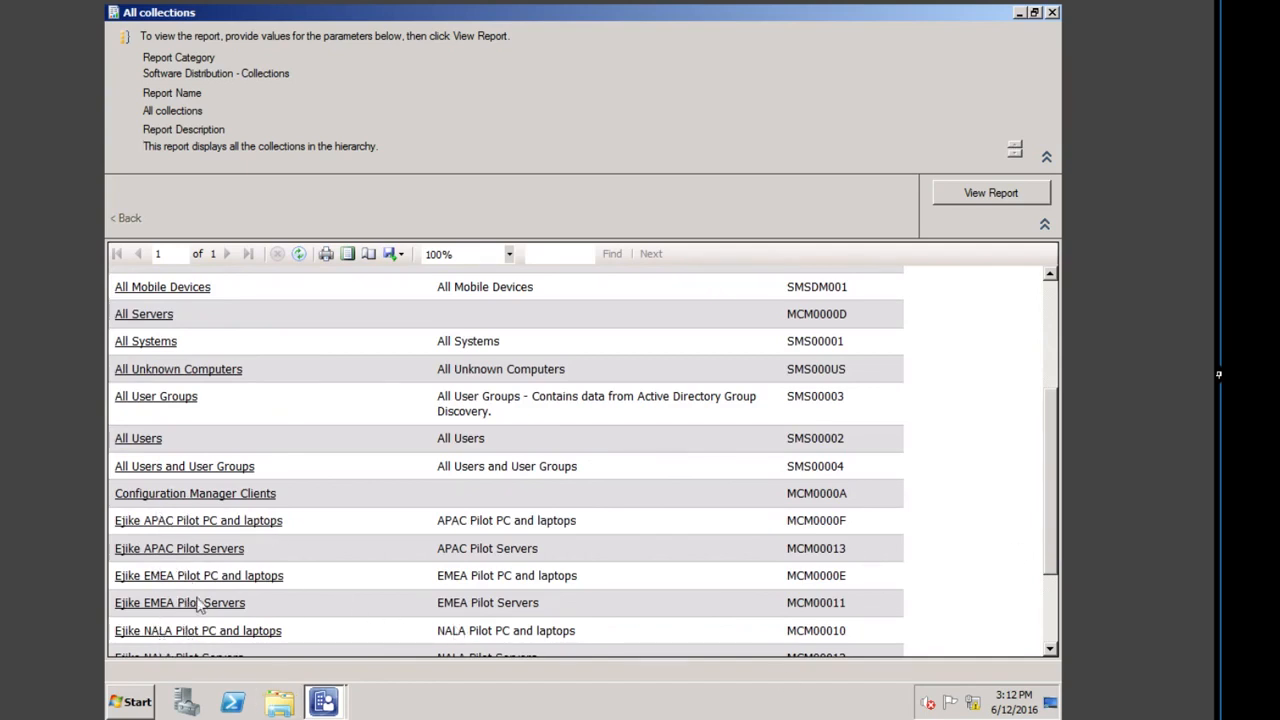
{"action": "left_click_drag", "start_coordinate": [1052, 482], "coordinate": [1069, 545]}
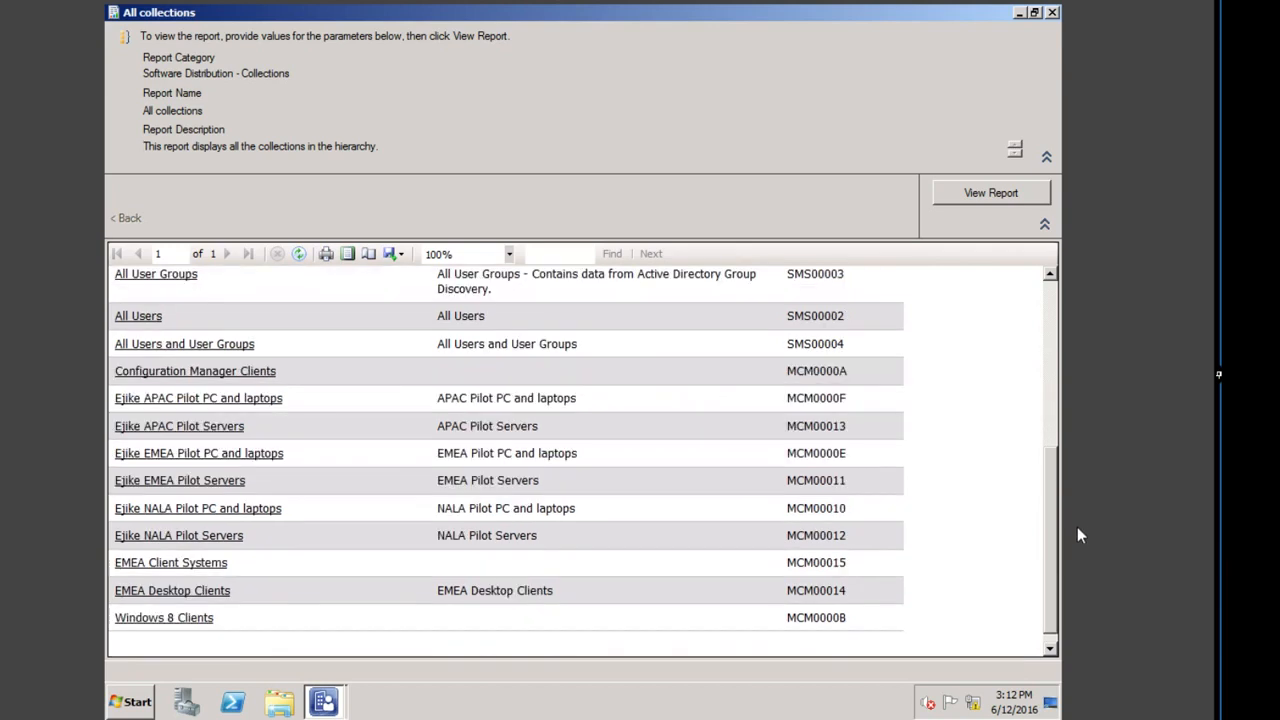
{"action": "left_click_drag", "start_coordinate": [1048, 455], "coordinate": [1052, 302]}
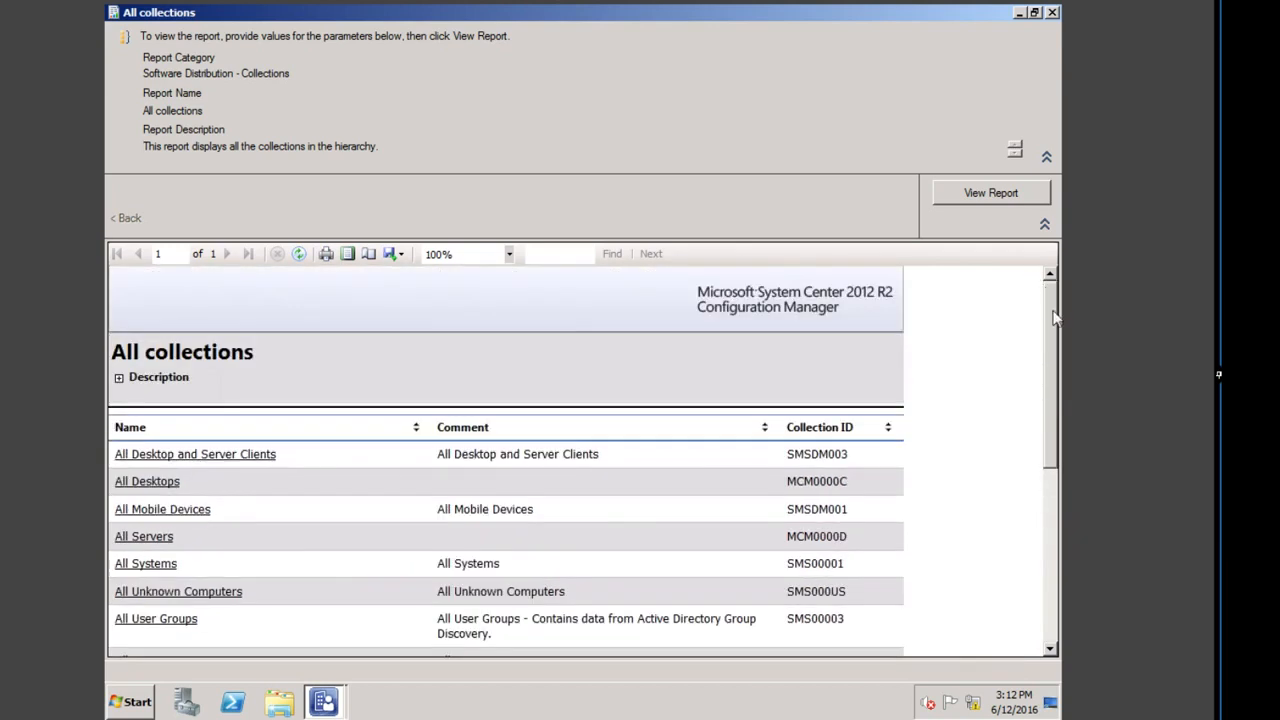
{"action": "left_click", "coordinate": [183, 456]}
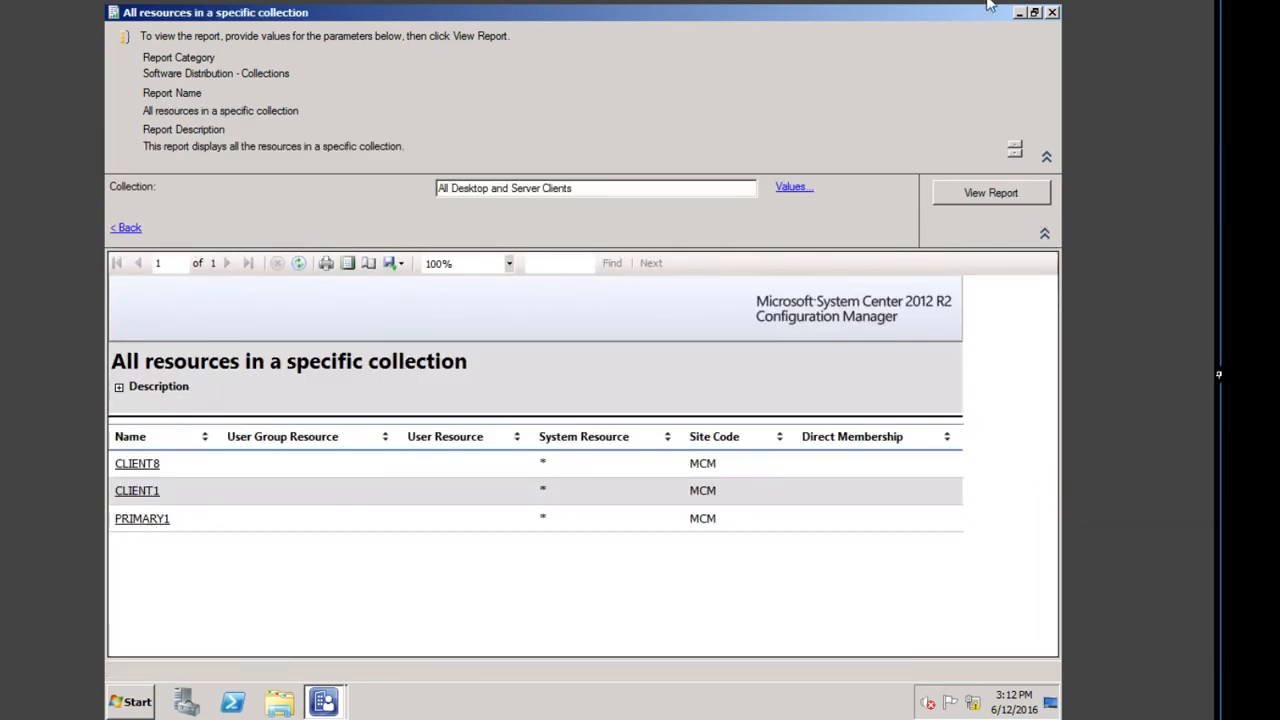
{"action": "left_click", "coordinate": [126, 228]}
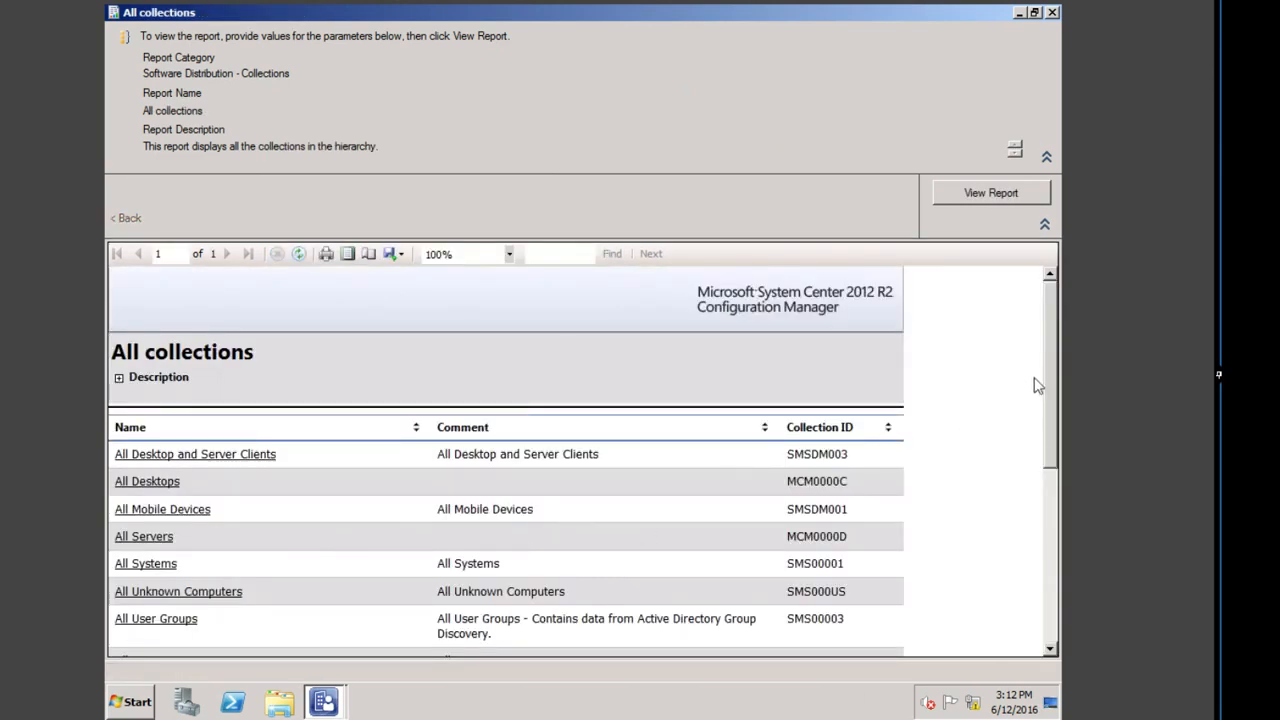
{"action": "scroll", "coordinate": [627, 550], "scroll_direction": "down", "scroll_amount": 5}
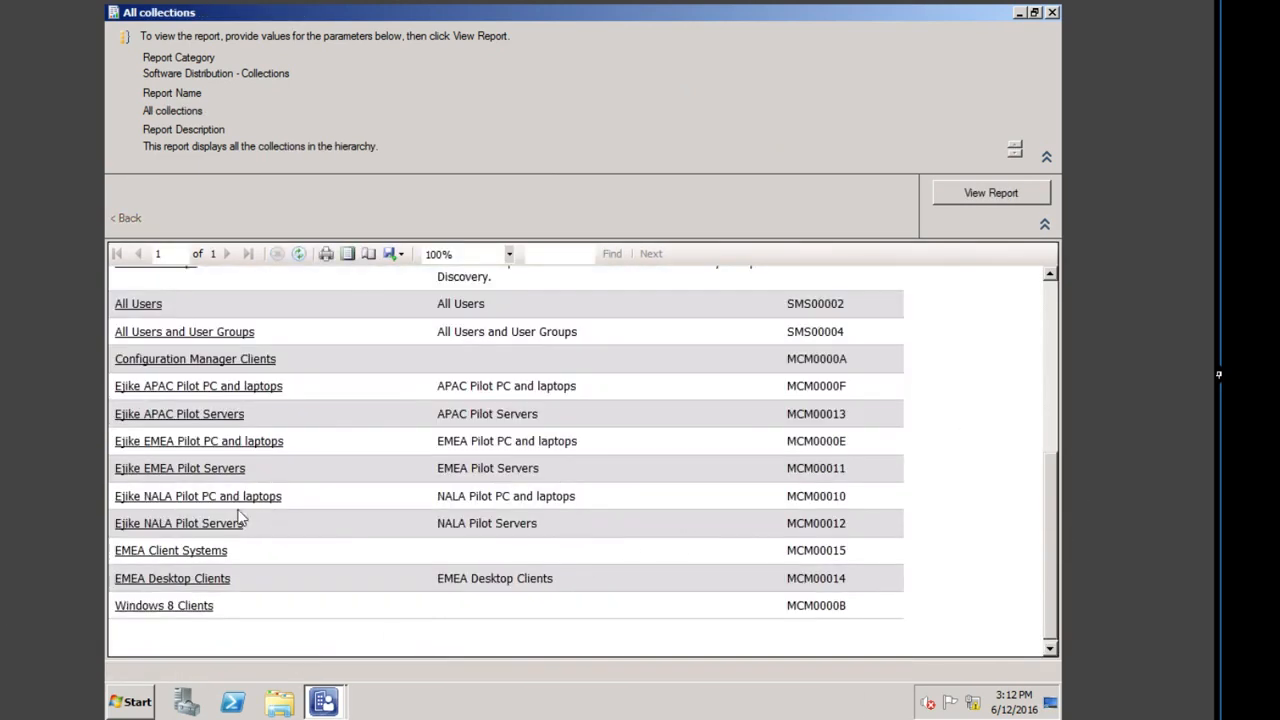
{"action": "left_click", "coordinate": [197, 470]}
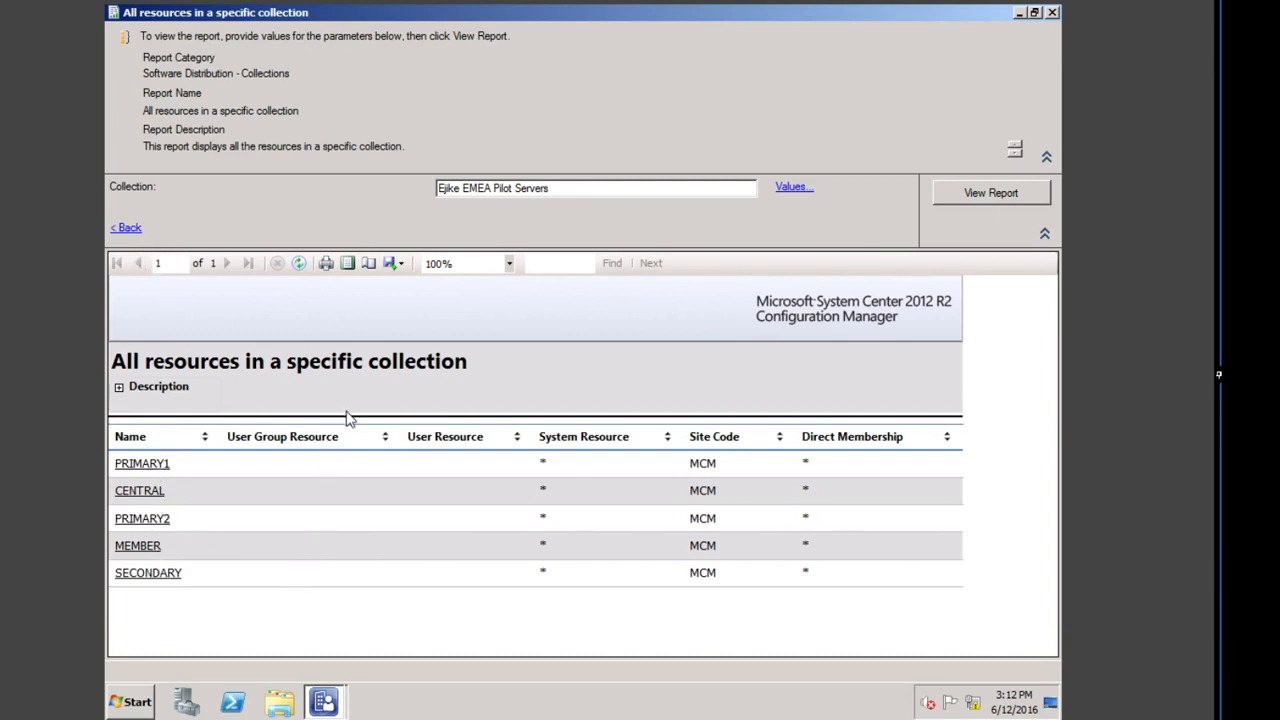
{"action": "left_click", "coordinate": [127, 227]}
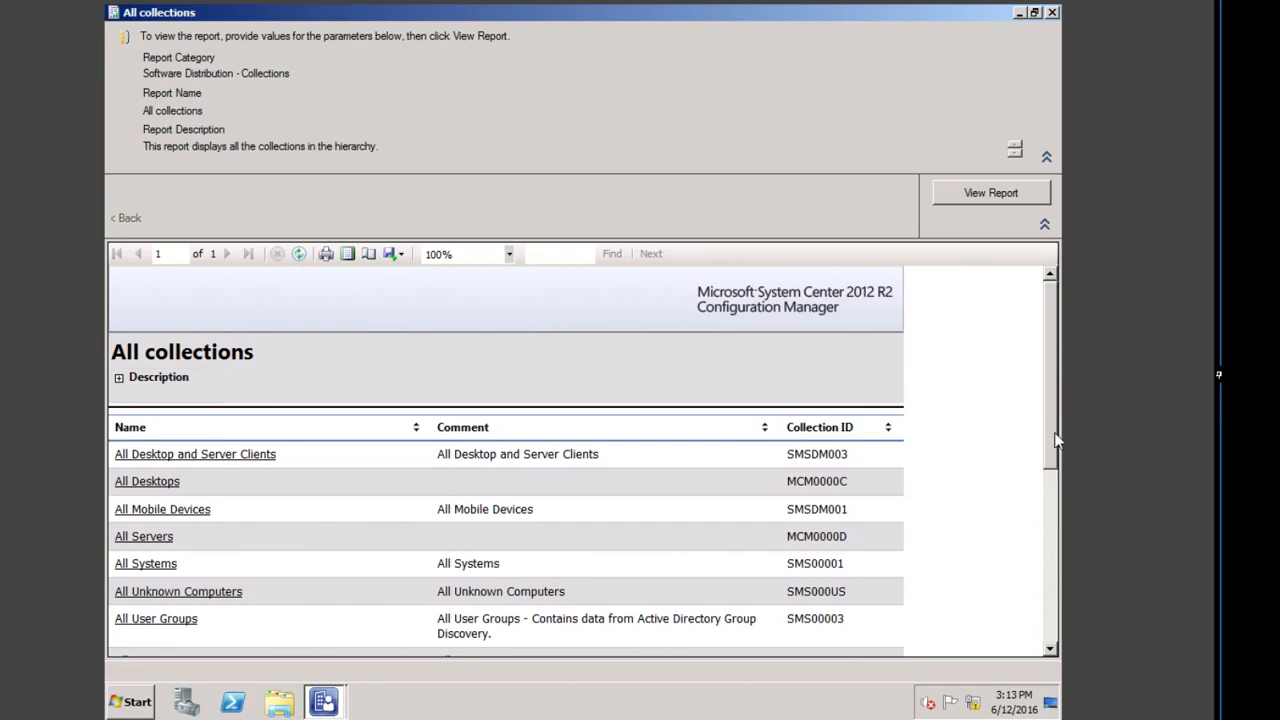
{"action": "scroll", "coordinate": [1054, 435], "scroll_direction": "down", "scroll_amount": 3}
{"action": "left_click", "coordinate": [1052, 12]}
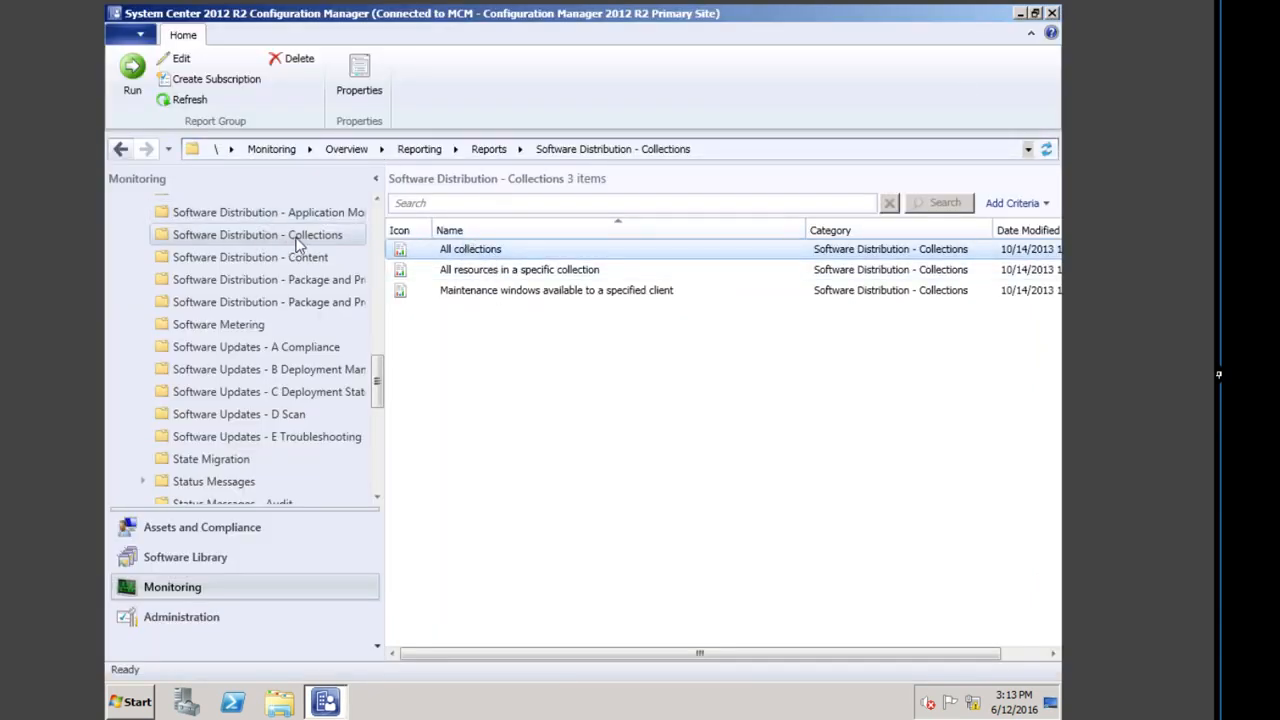
Step: Rerun All collections, list the All Desktop and Server Clients members, then close the report window
{"action": "left_click", "coordinate": [466, 251]}
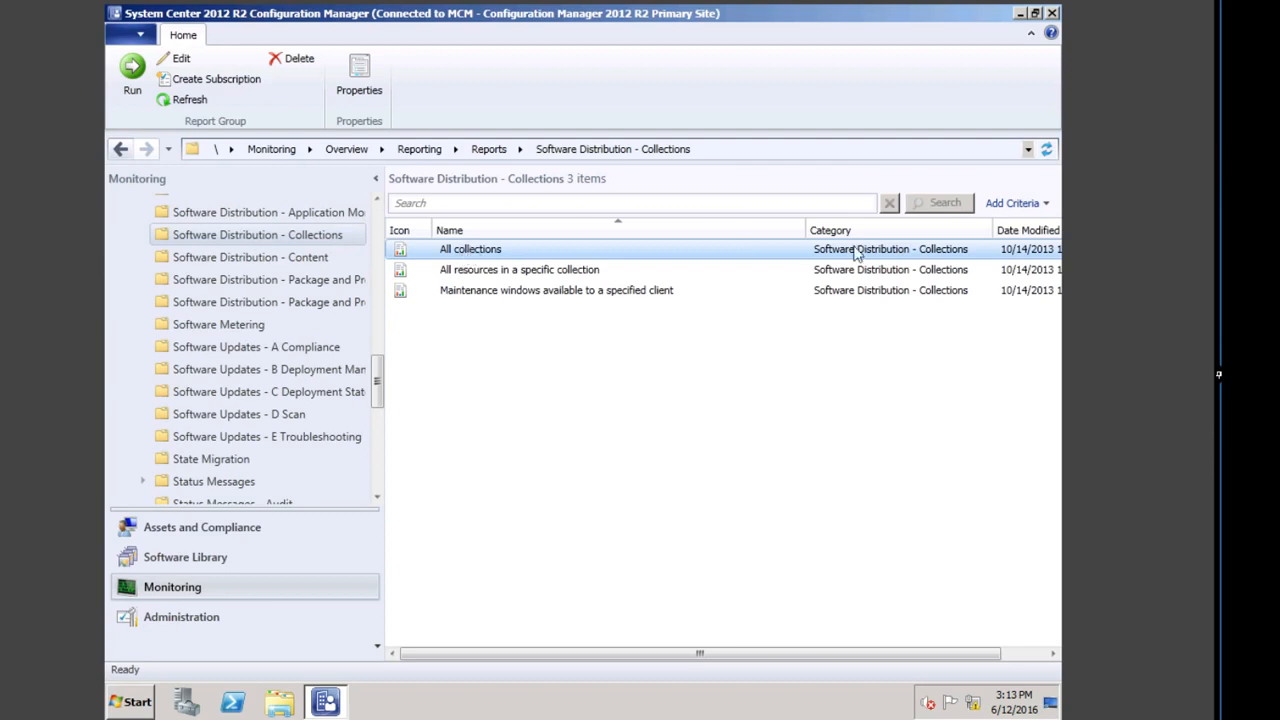
{"action": "double_click", "coordinate": [486, 250]}
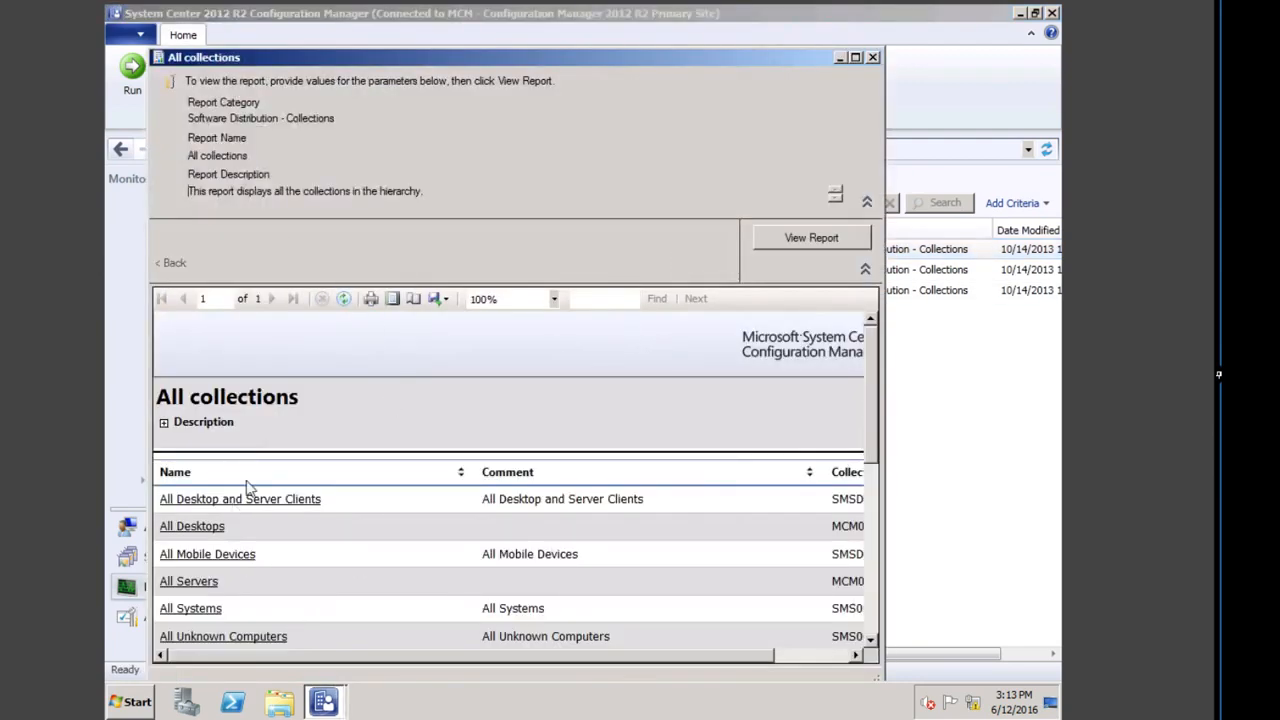
{"action": "left_click", "coordinate": [271, 500]}
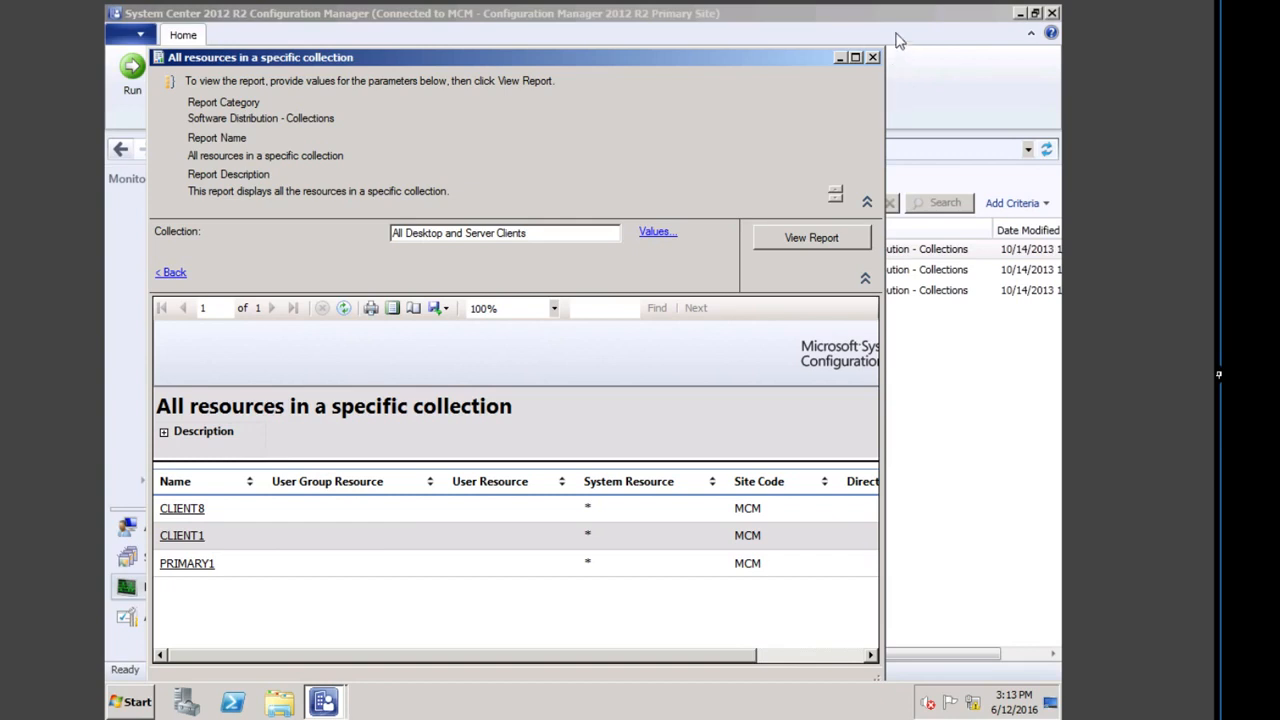
{"action": "left_click", "coordinate": [872, 57]}
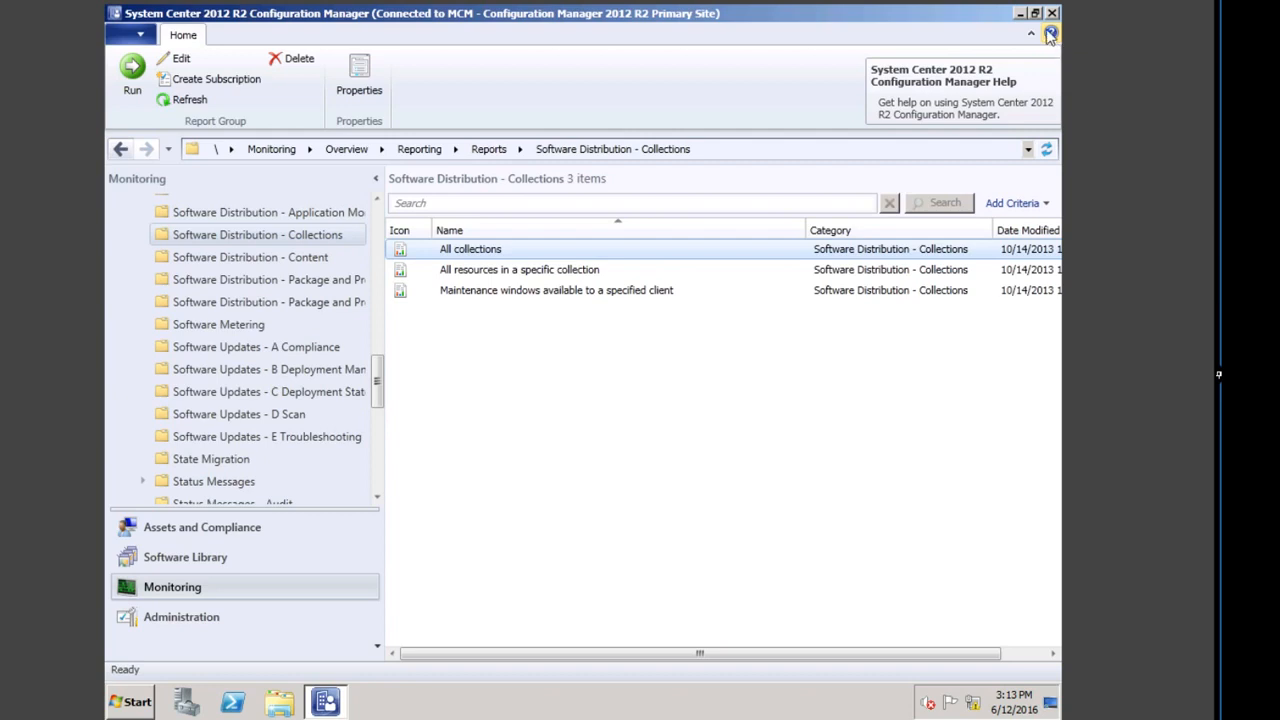
Step: Close the Configuration Manager console and log the administrator off
{"action": "left_click", "coordinate": [1052, 14]}
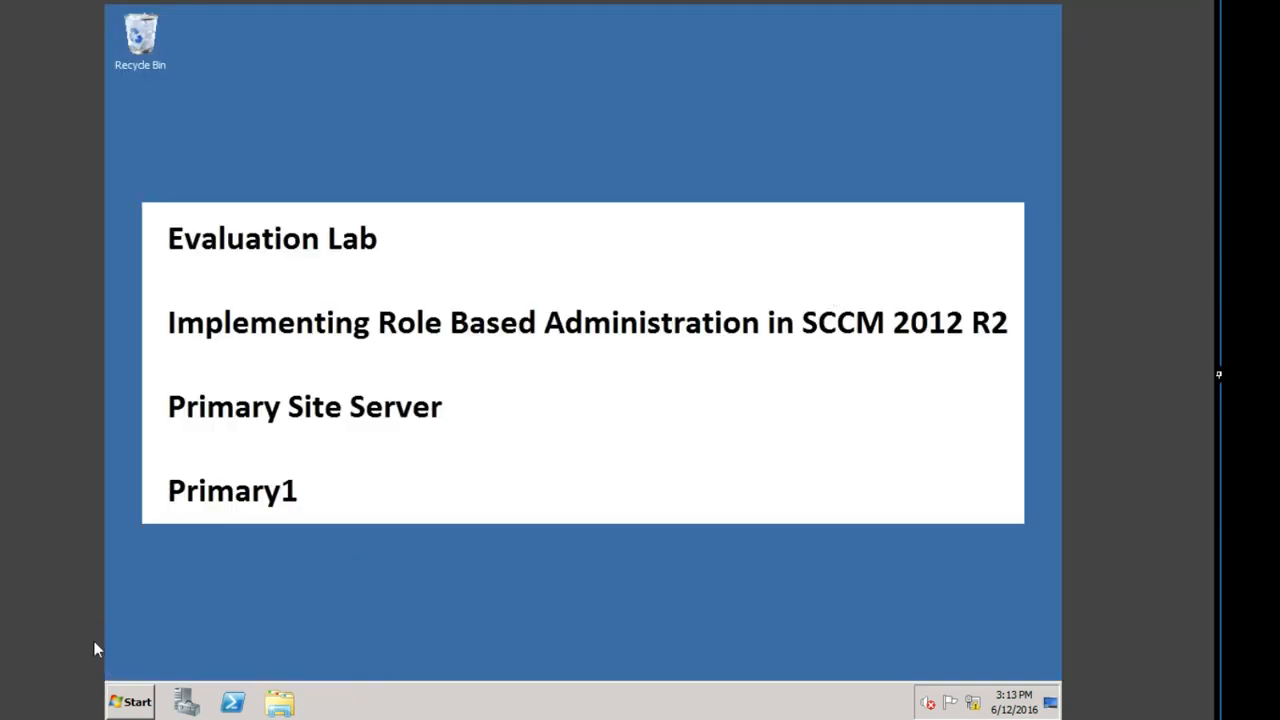
{"action": "left_click", "coordinate": [120, 705]}
{"action": "left_click", "coordinate": [365, 658]}
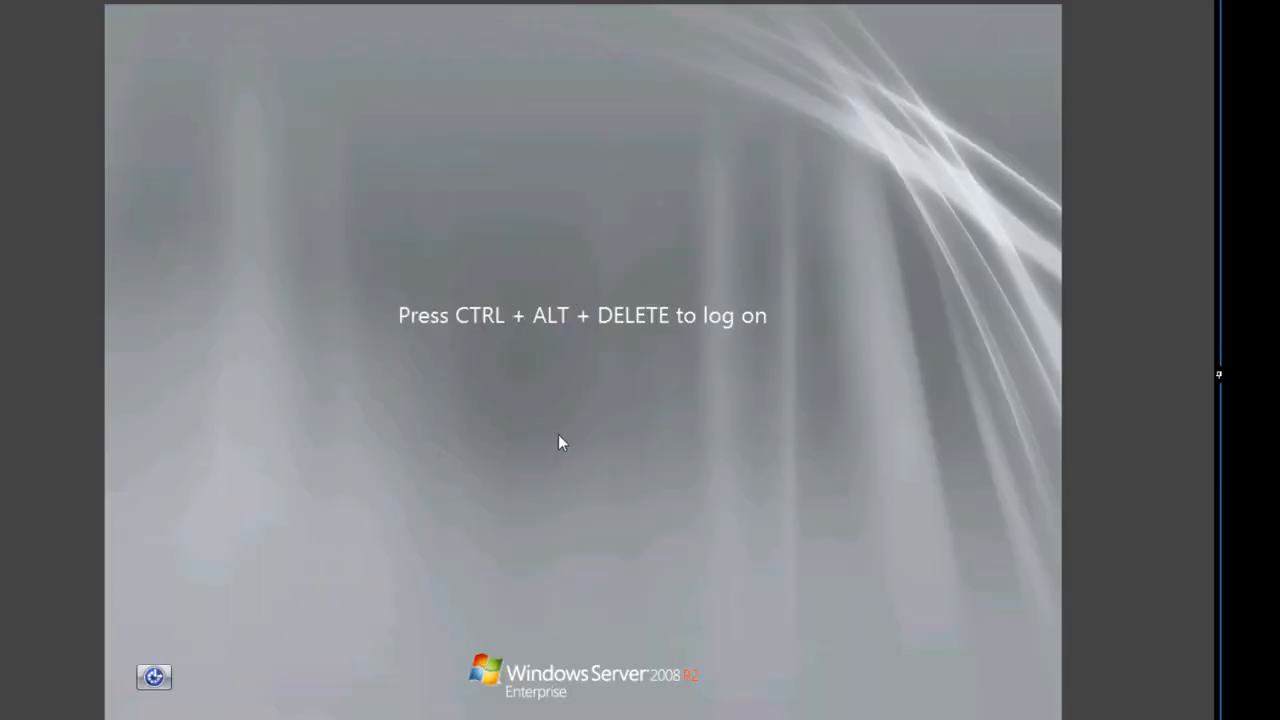
Step: Log on through Other User with the EMEA server administrator's user name and password
{"action": "key", "text": "ctrl+alt+Delete"}
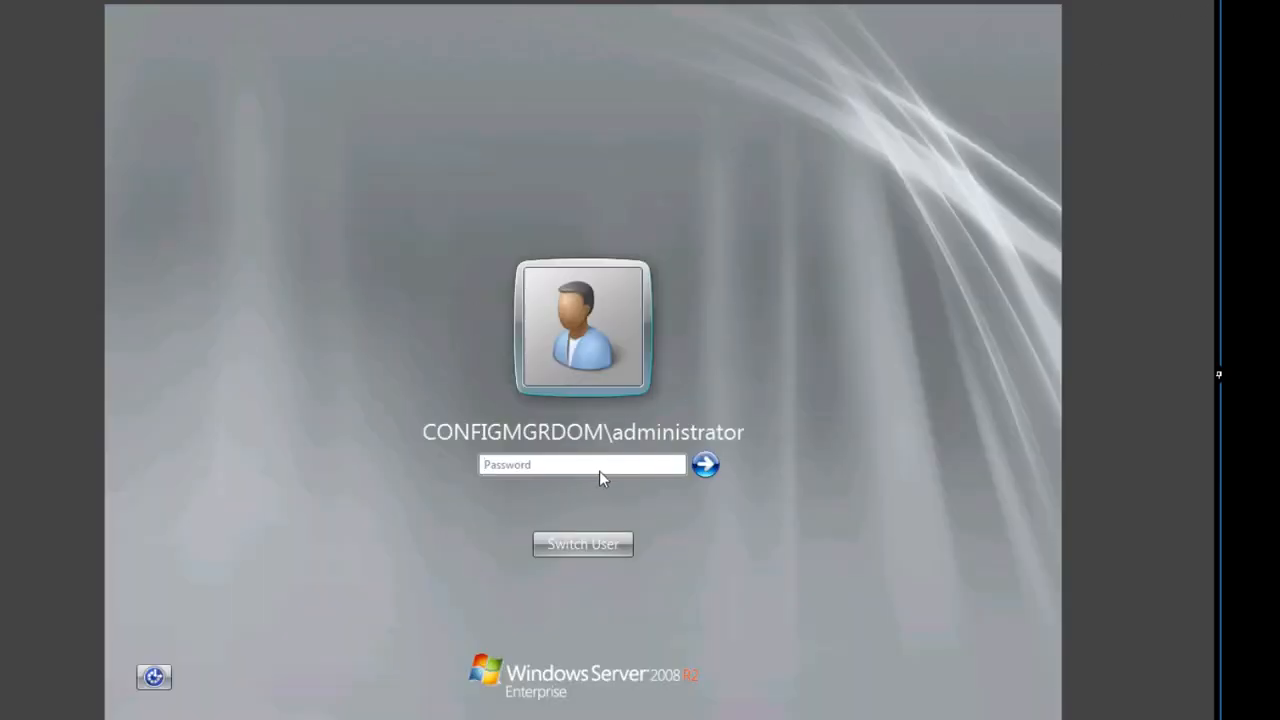
{"action": "left_click", "coordinate": [601, 466]}
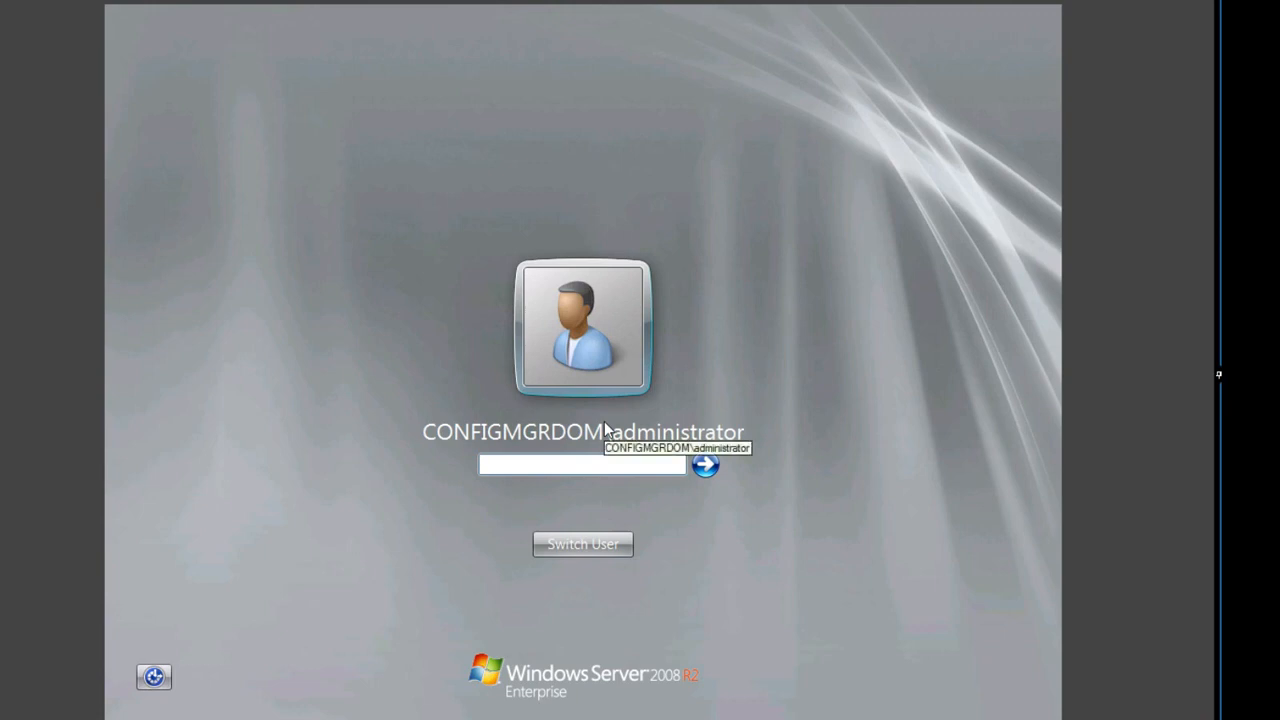
{"action": "left_click", "coordinate": [580, 543]}
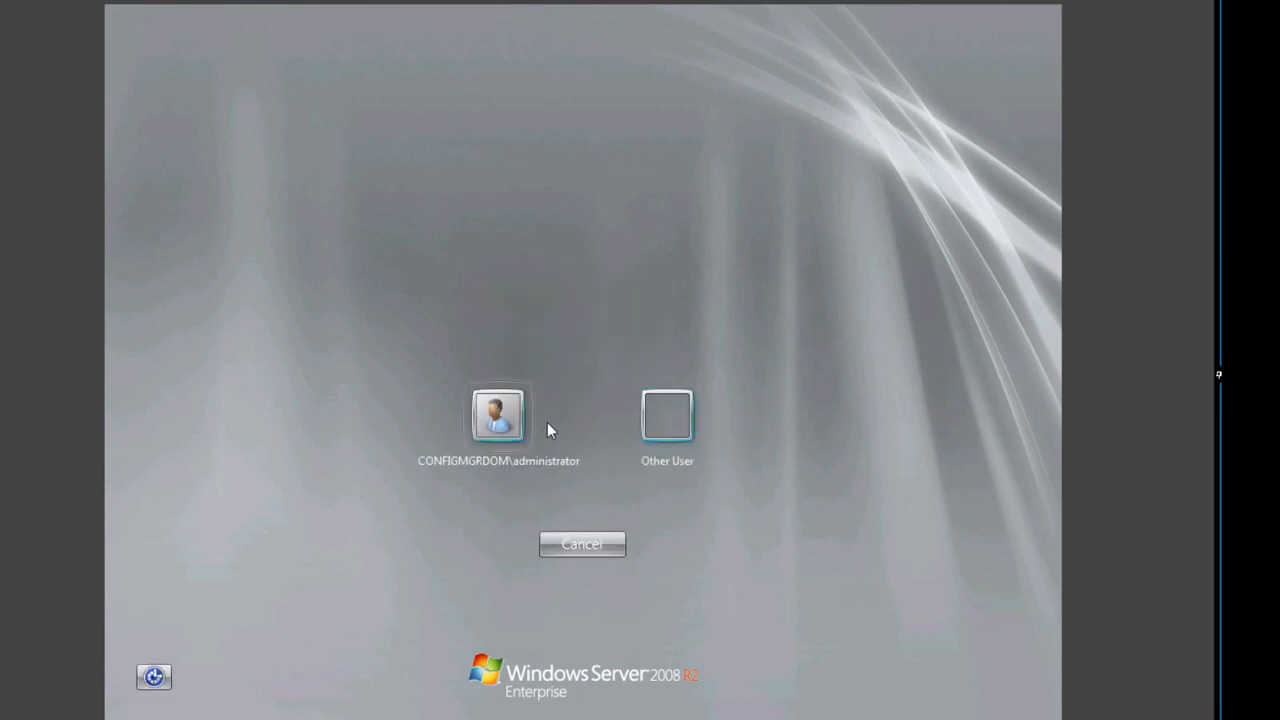
{"action": "left_click", "coordinate": [672, 420]}
{"action": "type", "text": "s"}
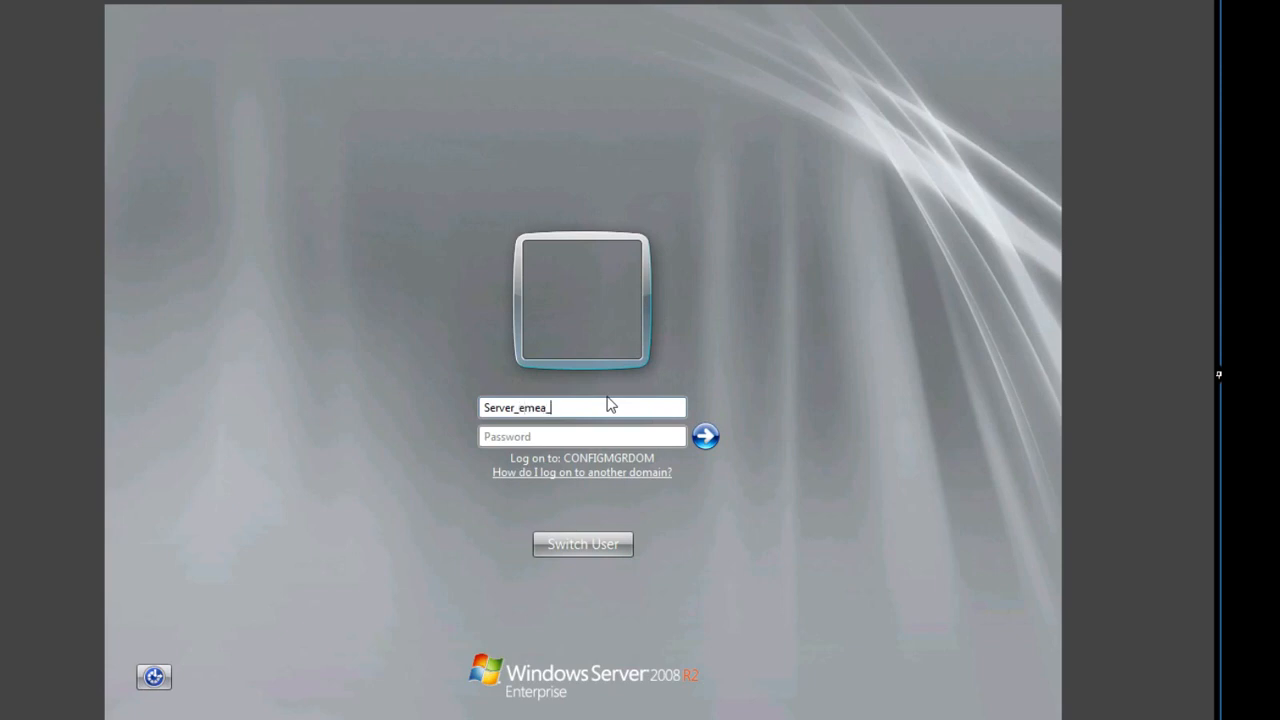
{"action": "key", "text": "Tab"}
{"action": "type", "text": "P"}
{"action": "key", "text": "BackSpace"}
{"action": "type", "text": "P@"}
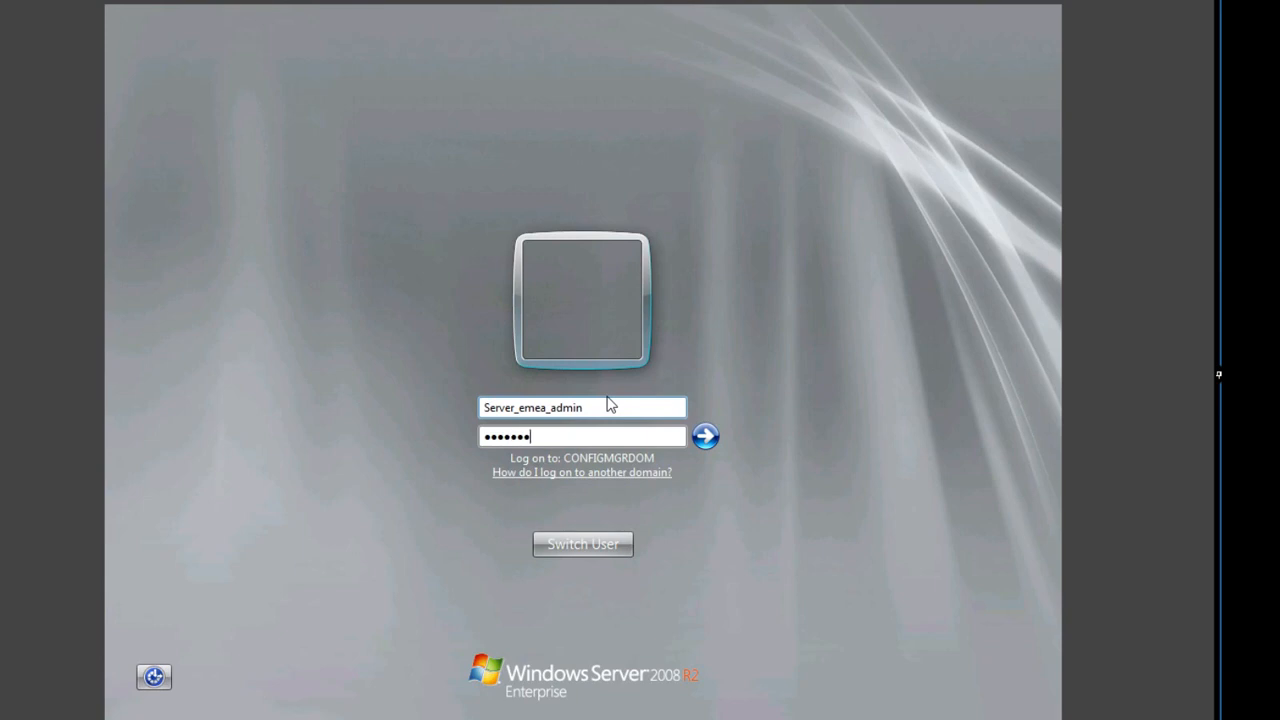
{"action": "key", "text": "Return"}
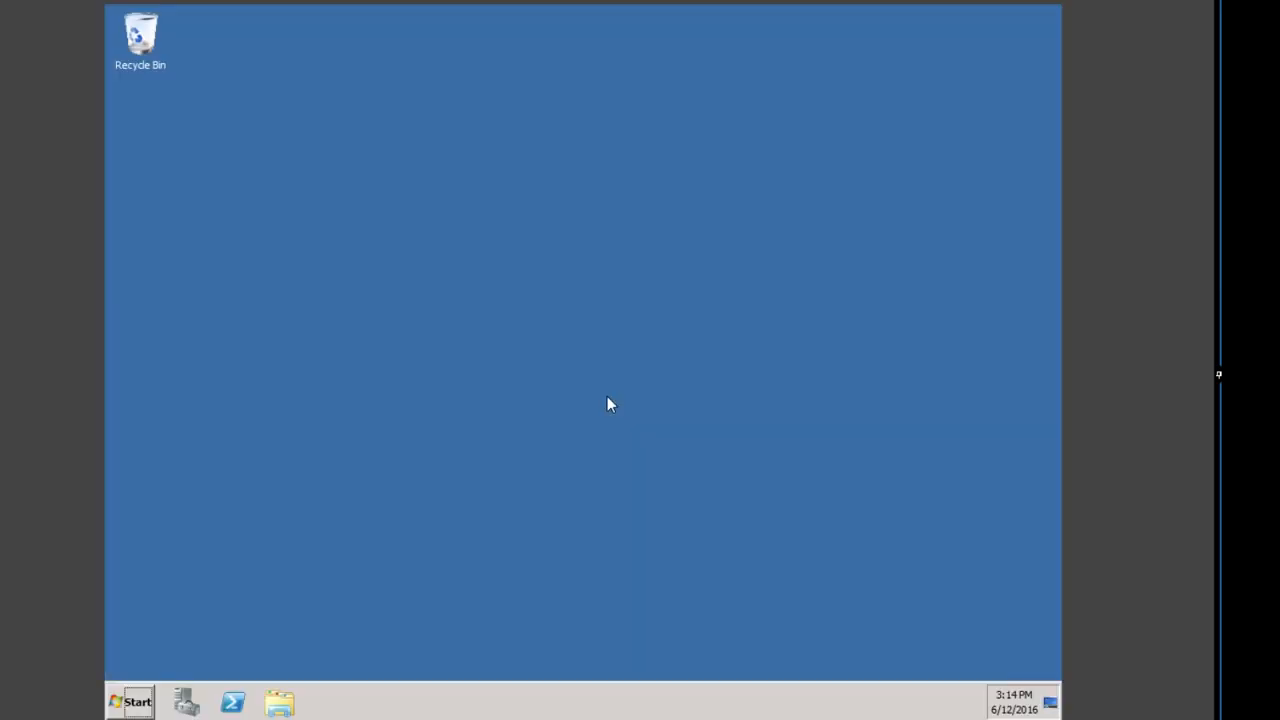
{"action": "left_click", "coordinate": [134, 701]}
Step: Launch the console and check the Applications list, including DCM Authoring Tools, and the empty Packages list
{"action": "left_click", "coordinate": [187, 388]}
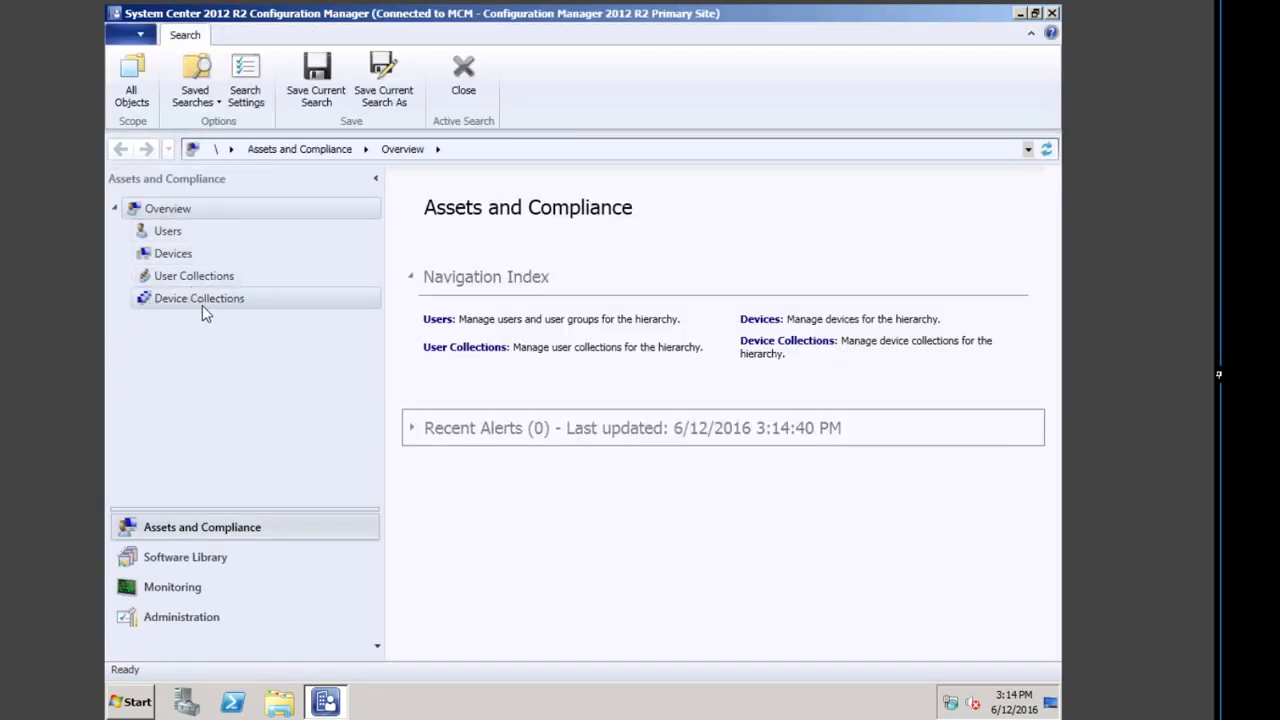
{"action": "left_click", "coordinate": [198, 556]}
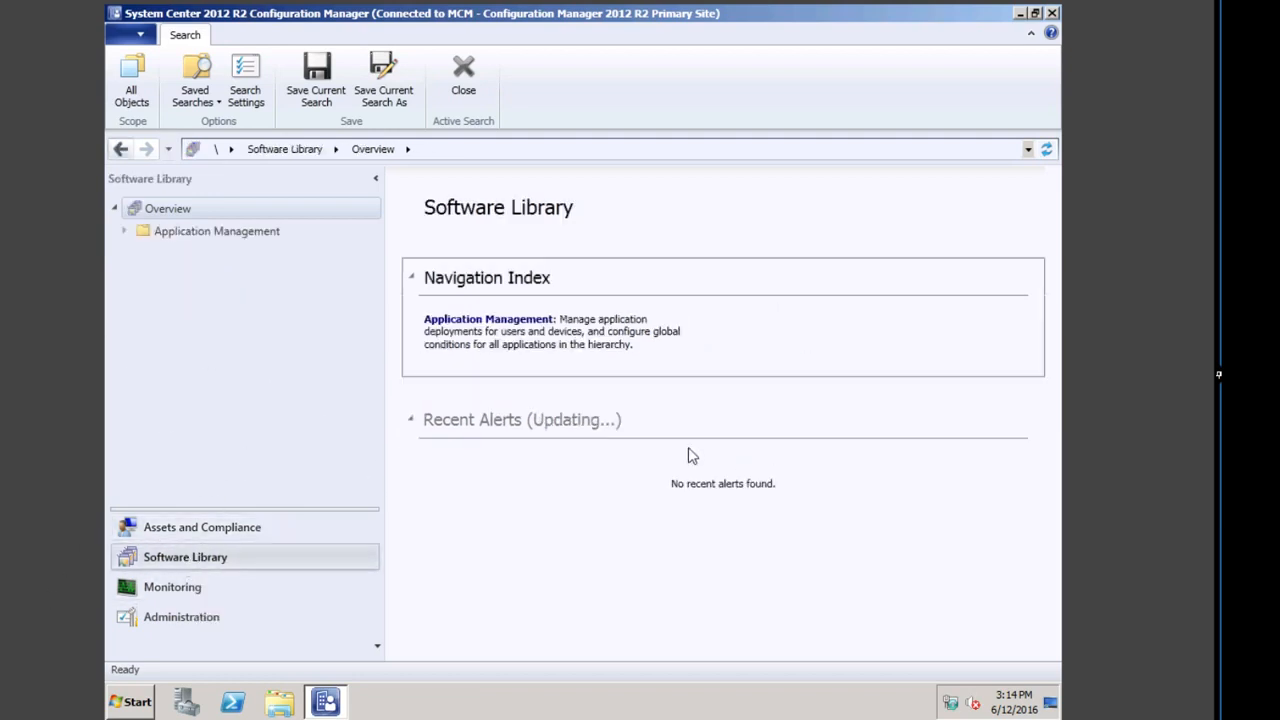
{"action": "left_click", "coordinate": [502, 320]}
{"action": "left_click", "coordinate": [490, 320]}
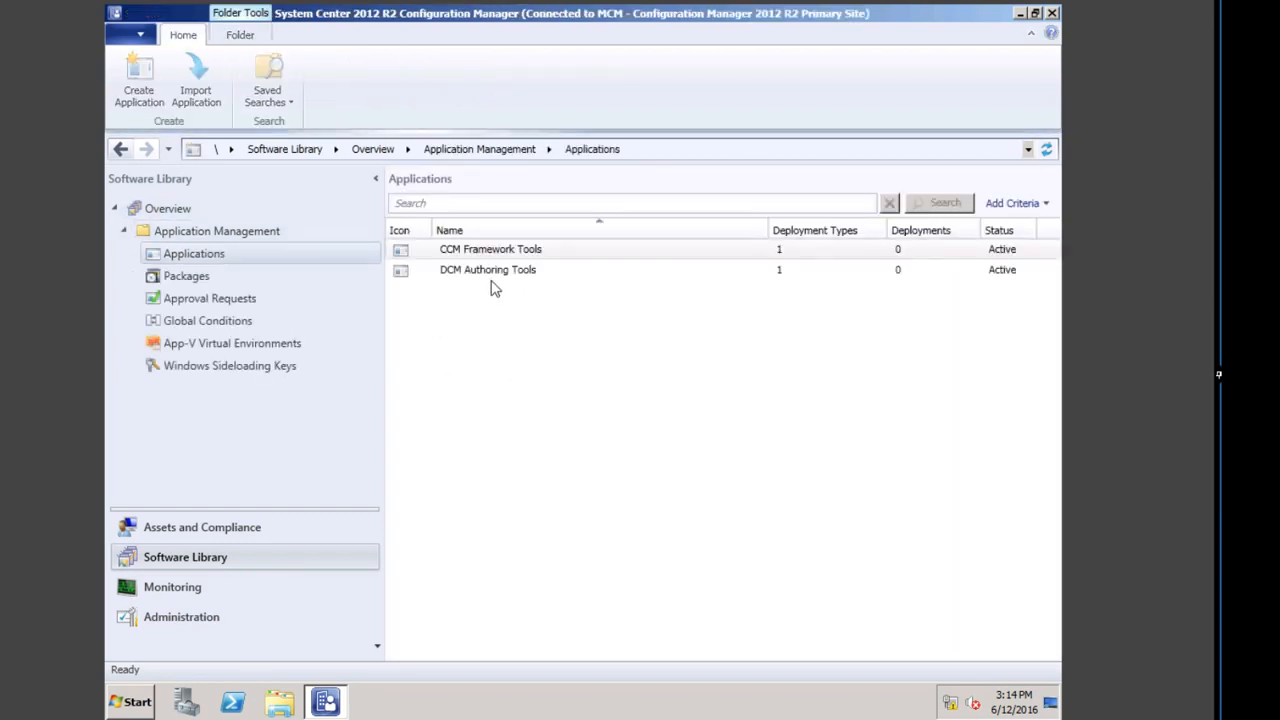
{"action": "left_click", "coordinate": [562, 268]}
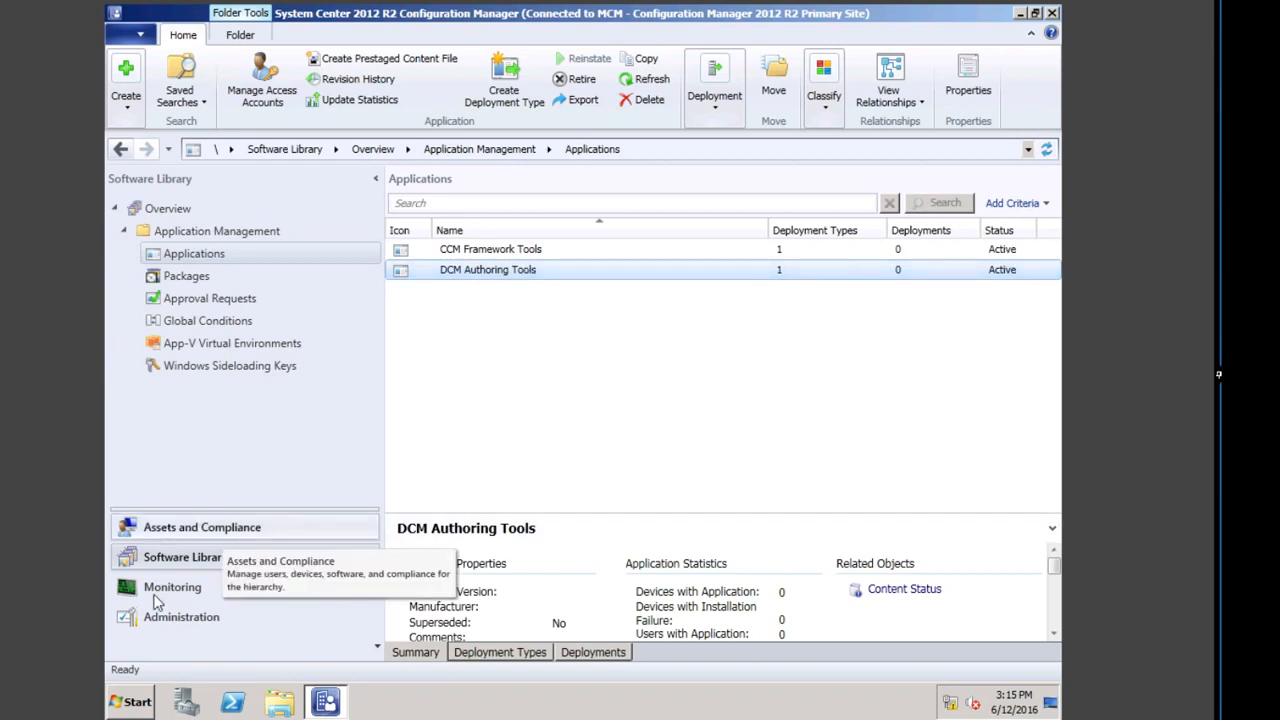
{"action": "left_click", "coordinate": [190, 277]}
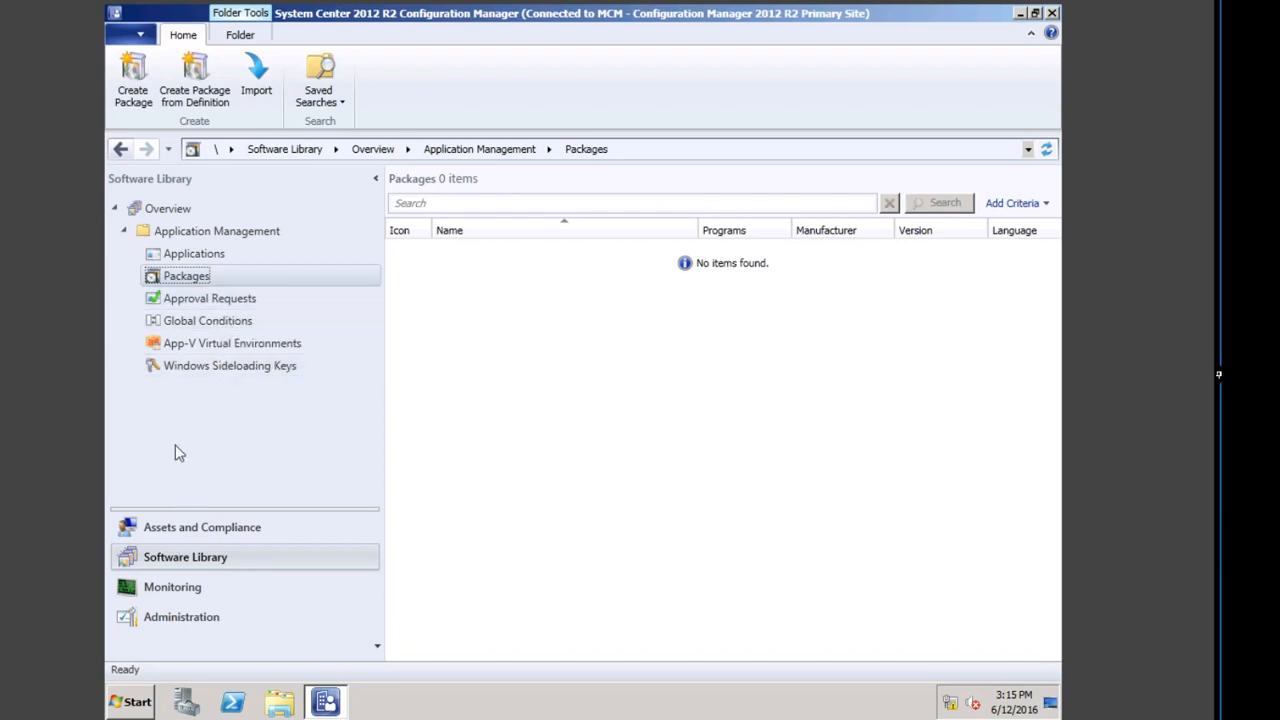
{"action": "left_click", "coordinate": [165, 620]}
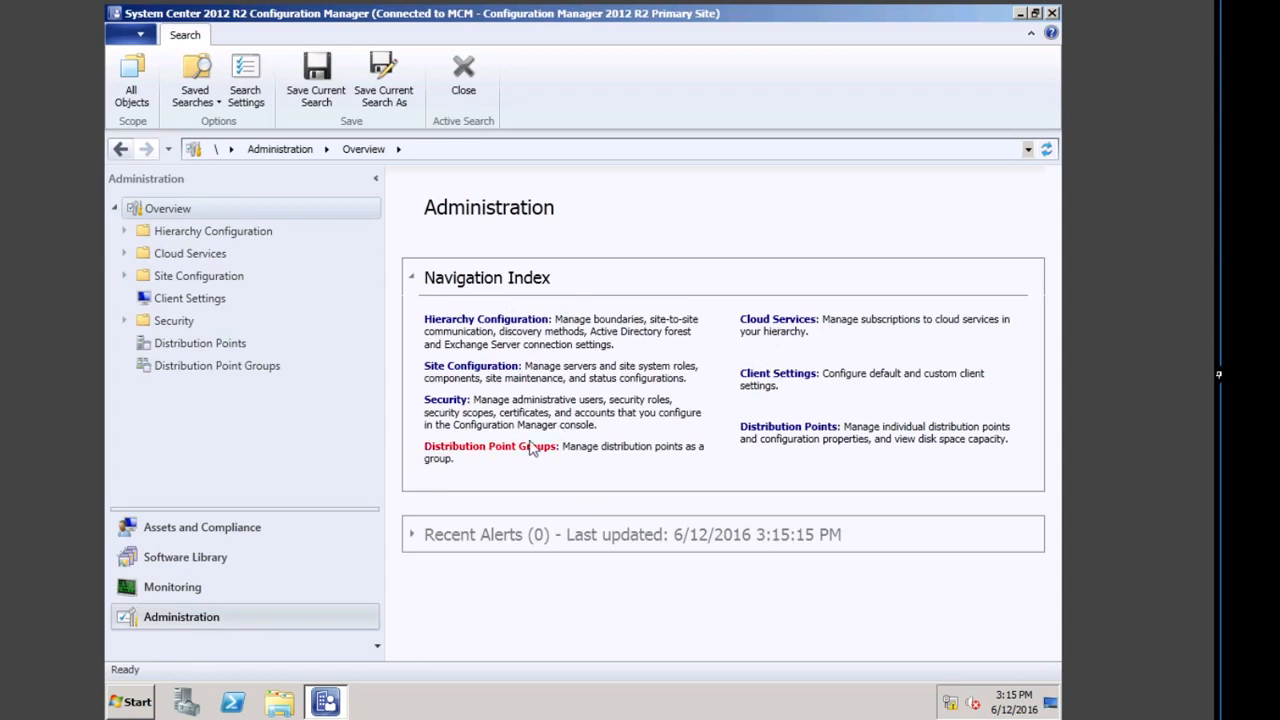
Step: Select the PRIMARY1 distribution point, then log the current user off
{"action": "left_click", "coordinate": [786, 432]}
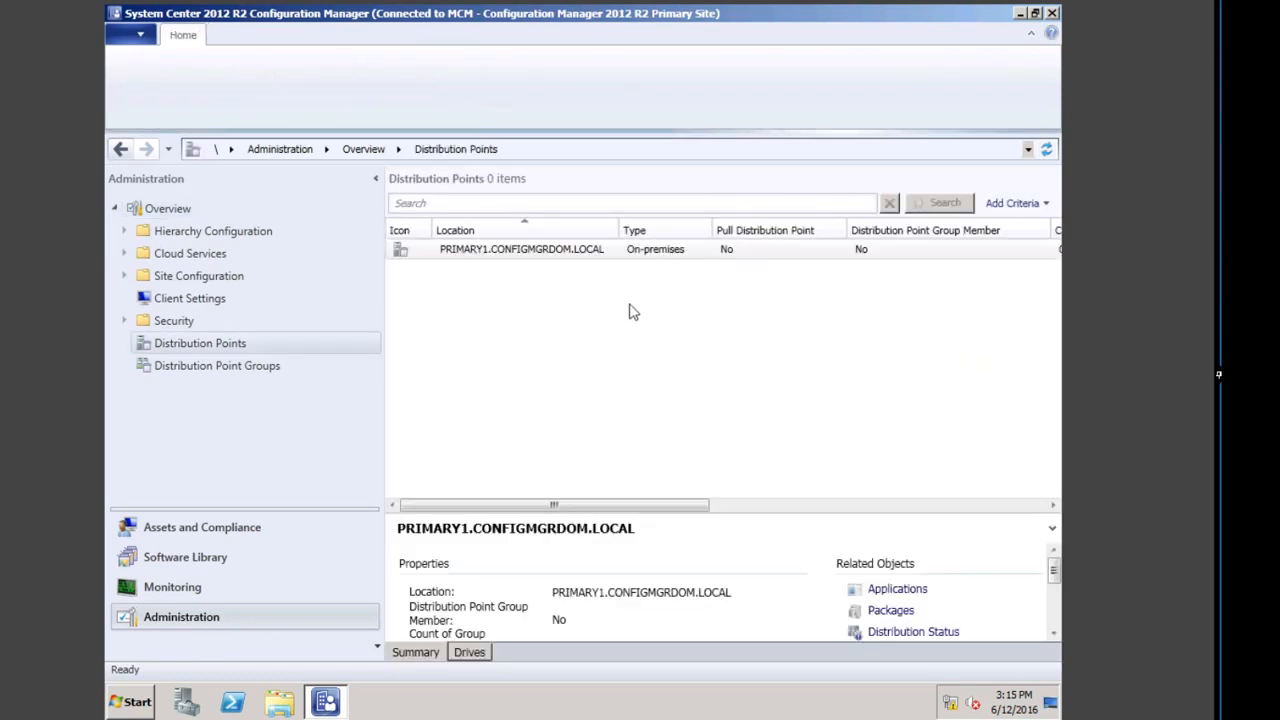
{"action": "left_click", "coordinate": [551, 255]}
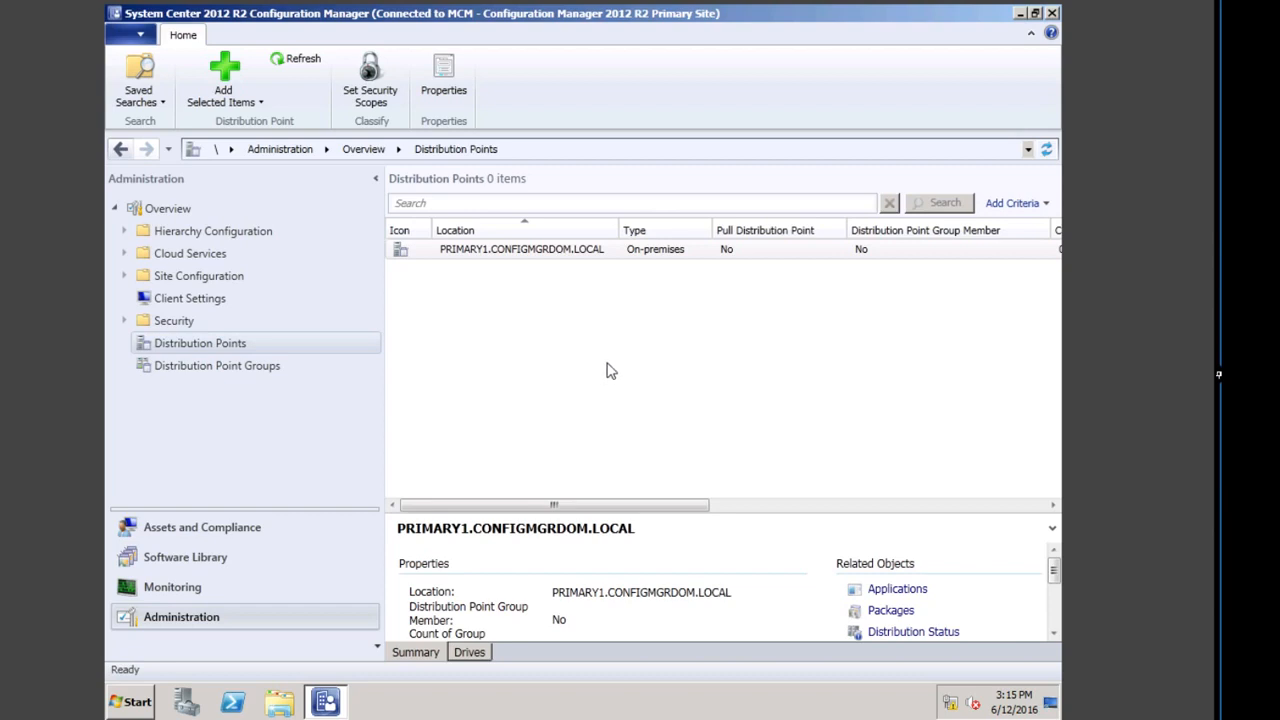
{"action": "left_click", "coordinate": [140, 703]}
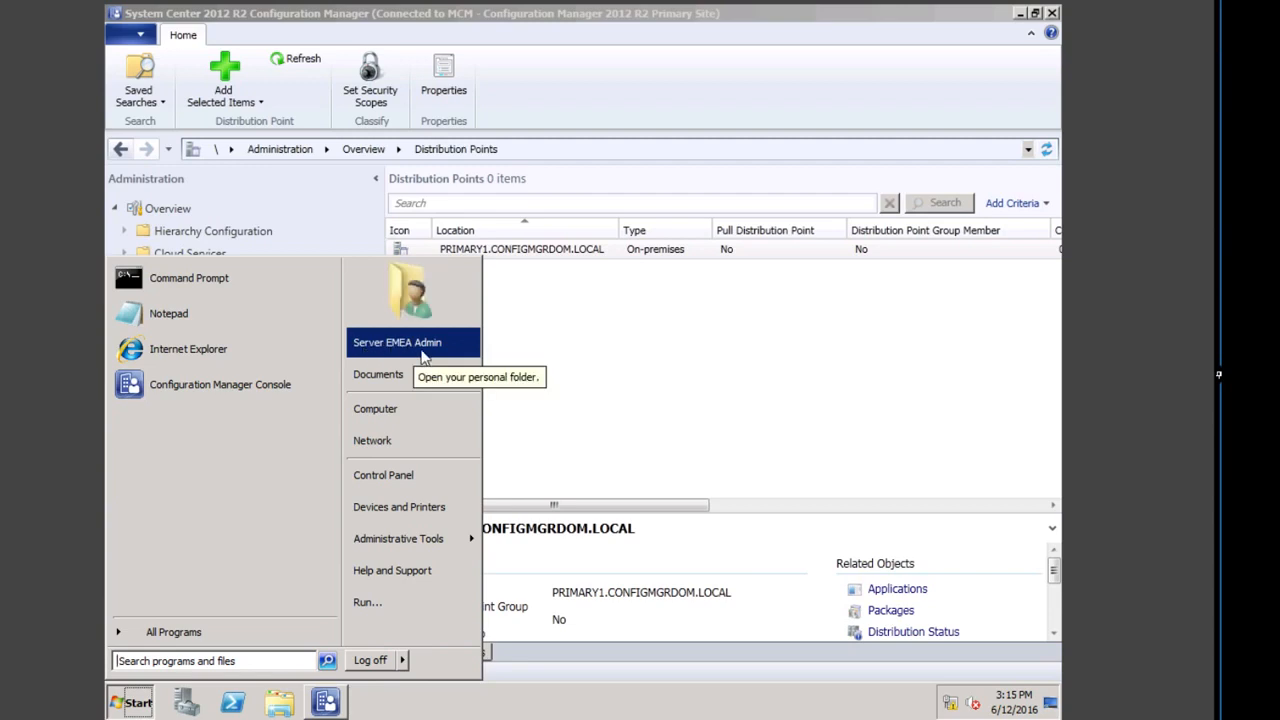
{"action": "left_click", "coordinate": [370, 661]}
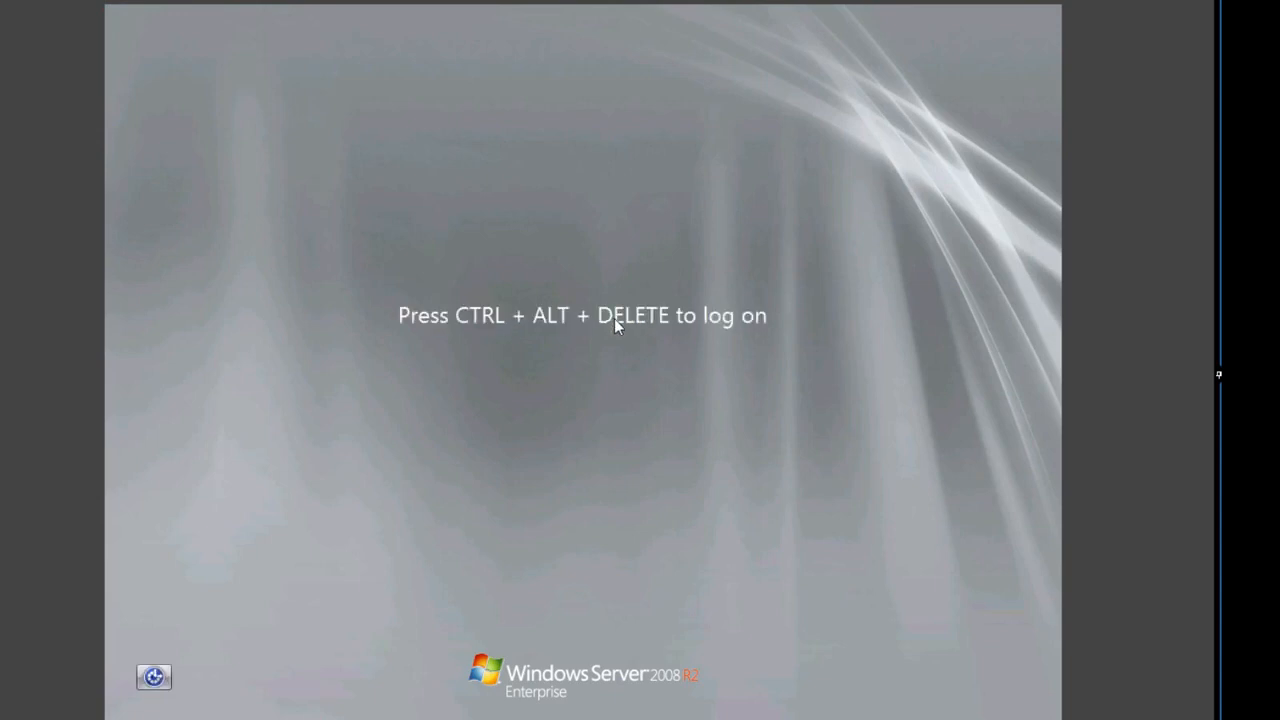
Step: Log on through Other User with the EMEA desktop administrator's user name and password
{"action": "key", "text": "ctrl+alt+Delete"}
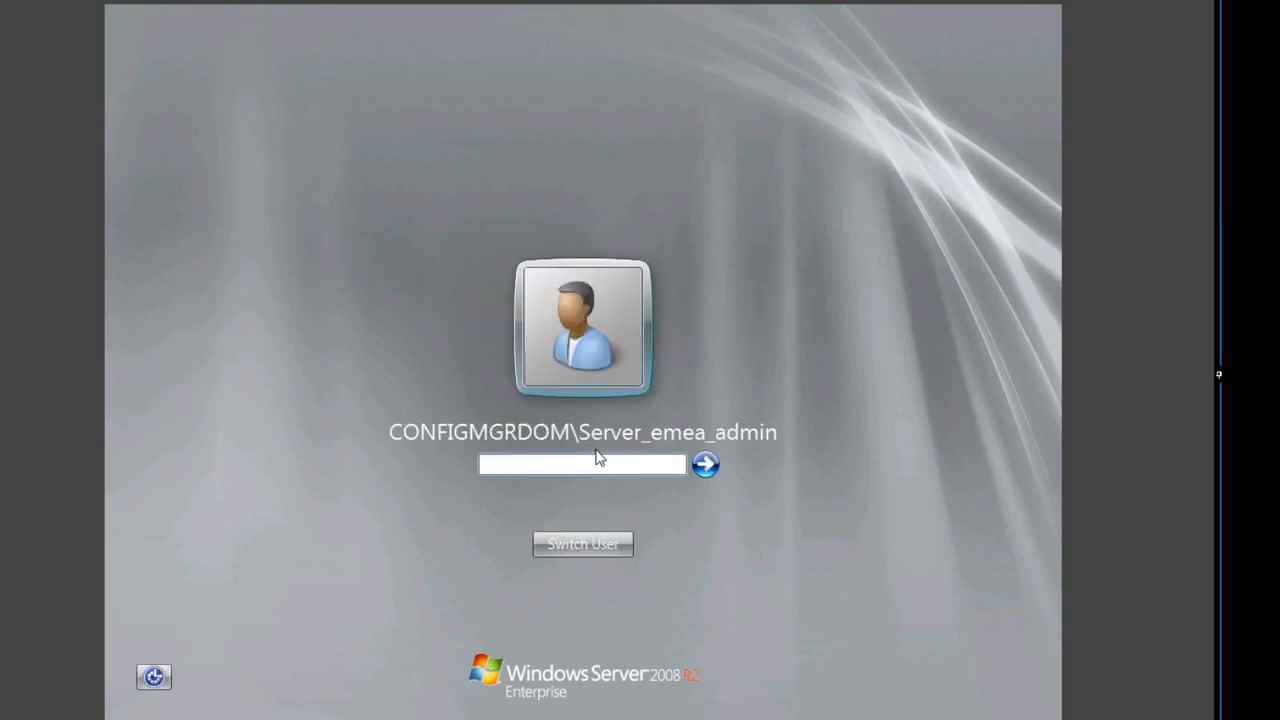
{"action": "left_click", "coordinate": [595, 543]}
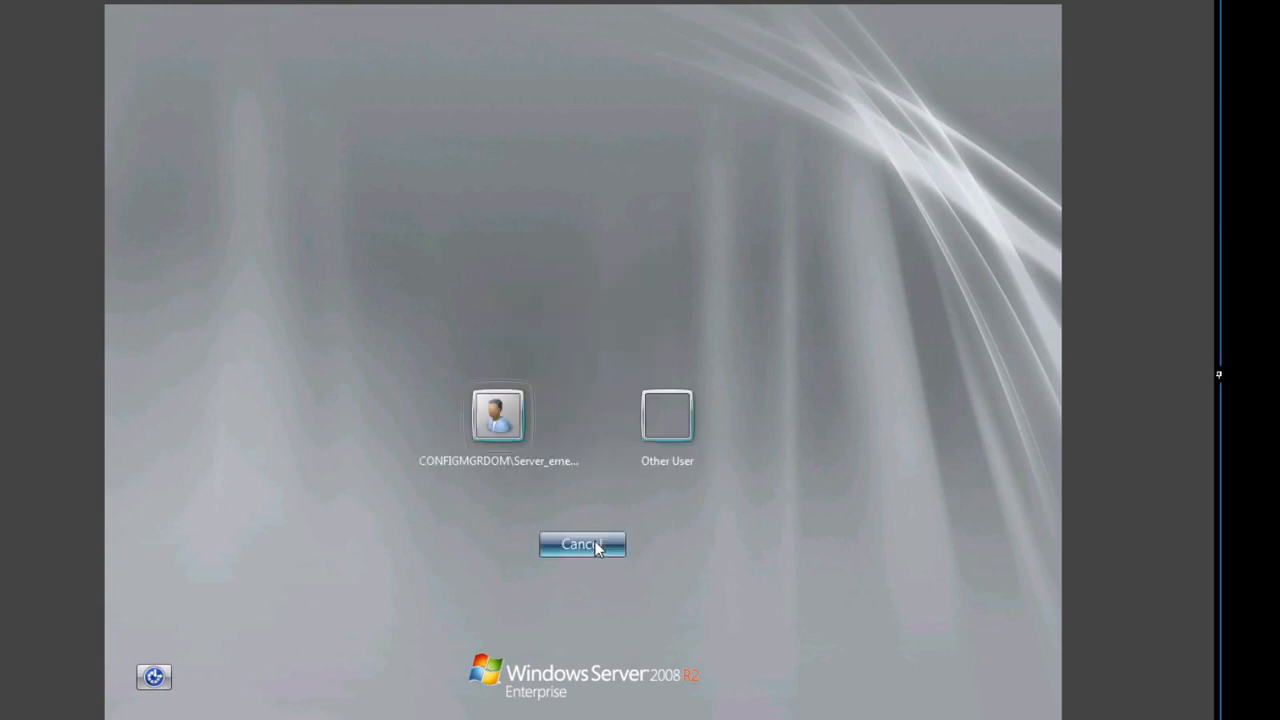
{"action": "left_click", "coordinate": [667, 420]}
{"action": "type", "text": "desktop_emea_admin"}
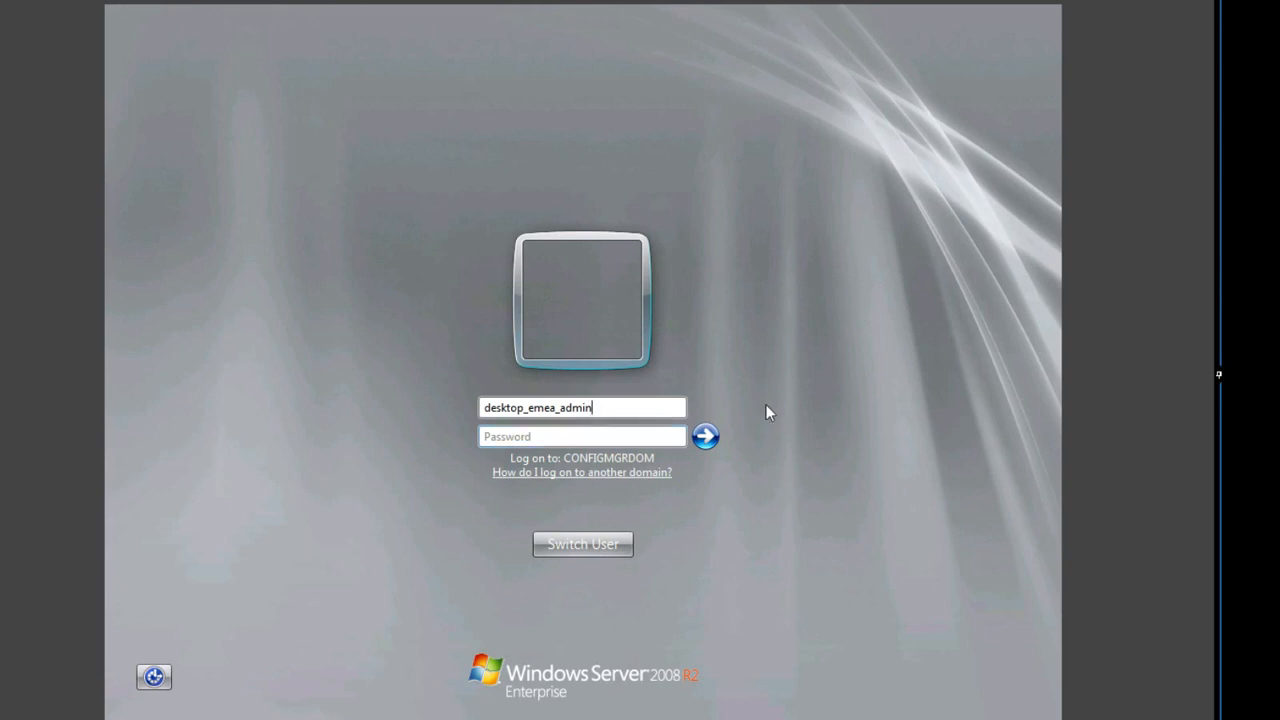
{"action": "type", "text": "•"}
{"action": "key", "text": "Return"}
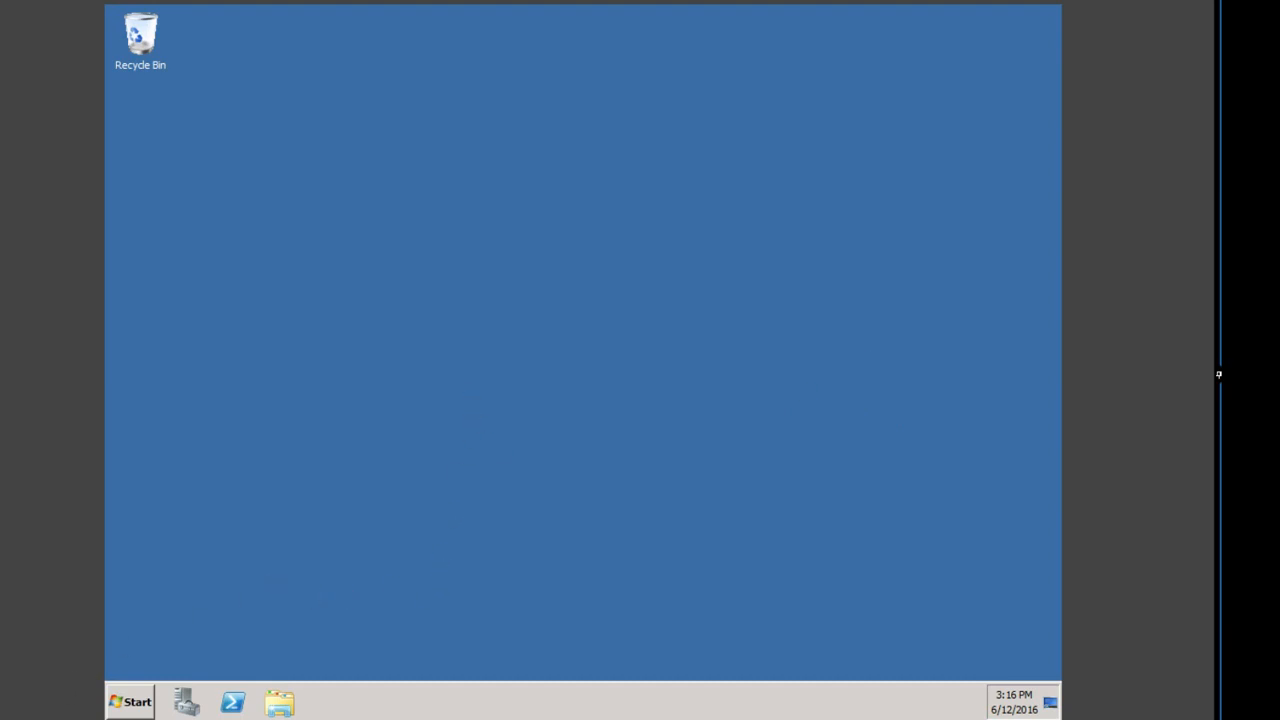
Step: Launch the console and check the Microsoft Maths application and the PPT and Word Viewer packages
{"action": "left_click", "coordinate": [130, 701]}
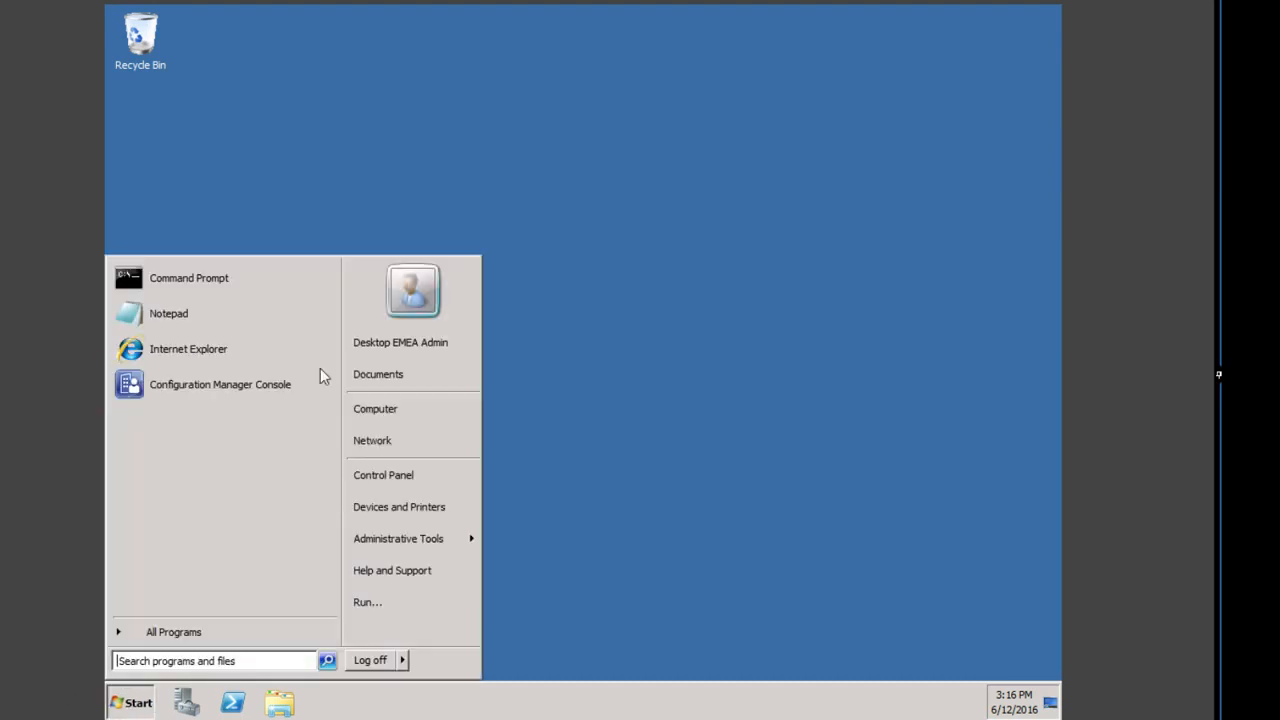
{"action": "left_click", "coordinate": [224, 386]}
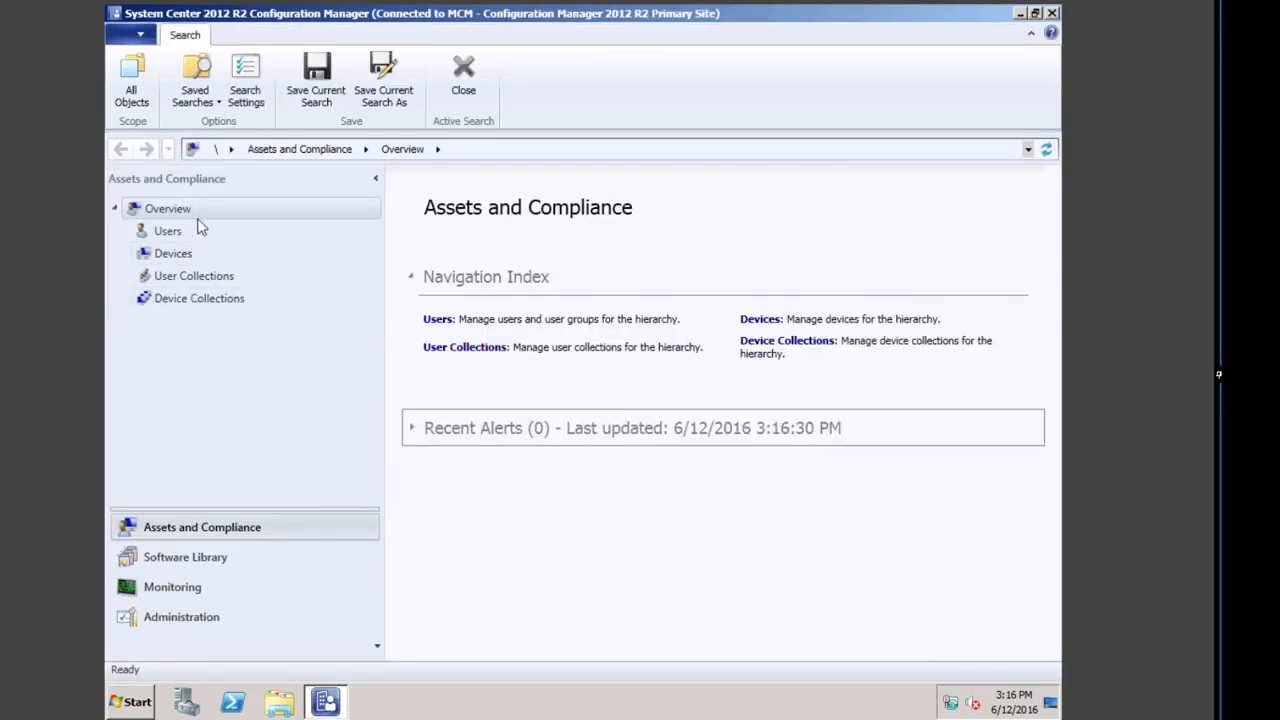
{"action": "left_click", "coordinate": [195, 558]}
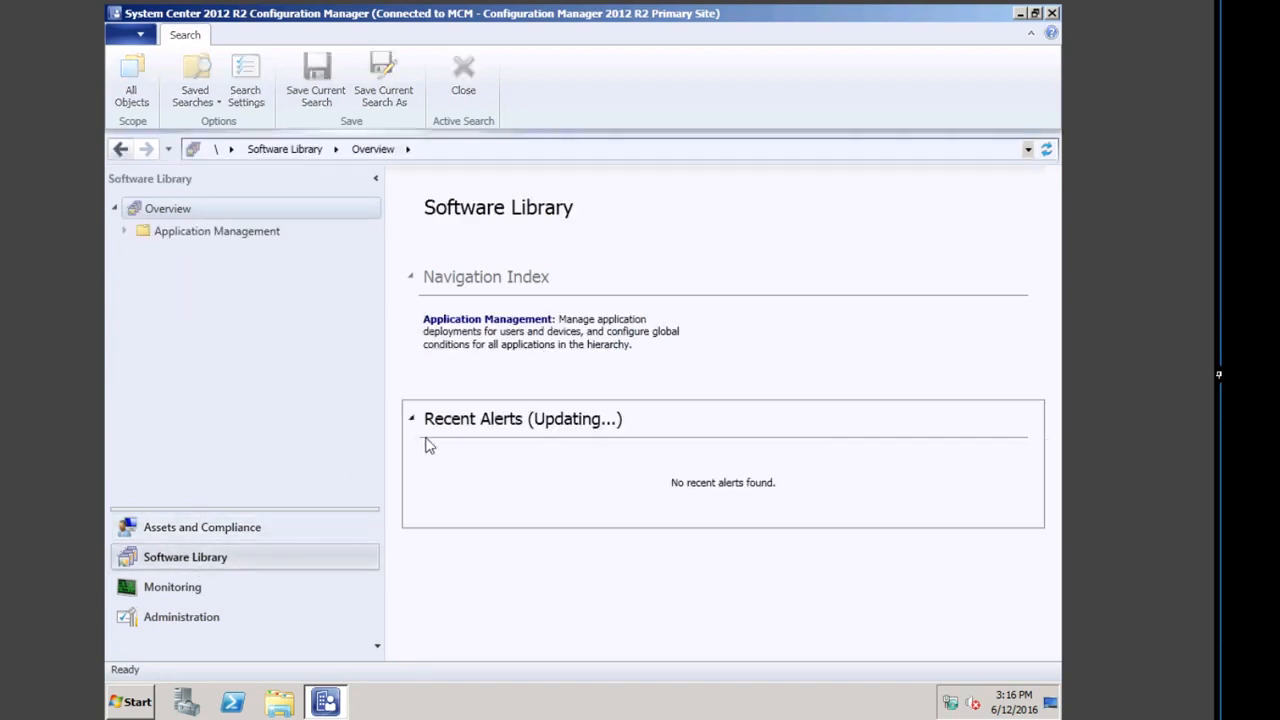
{"action": "left_click", "coordinate": [468, 322]}
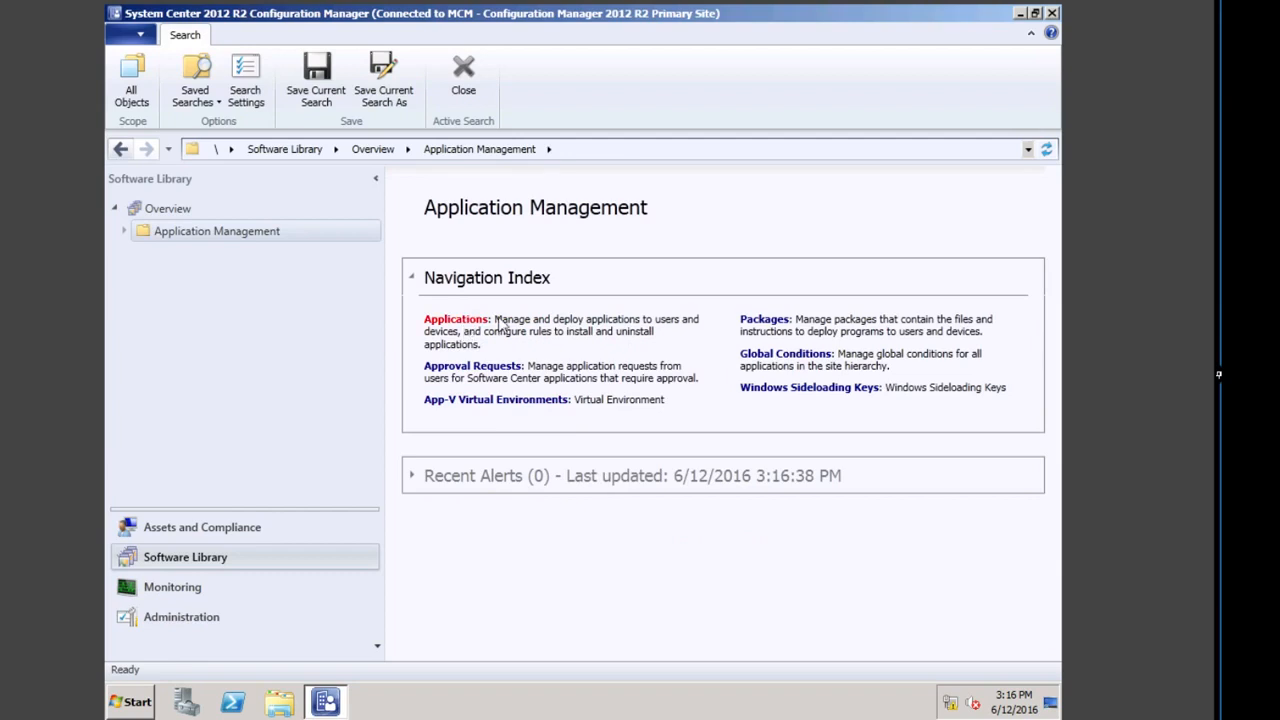
{"action": "left_click", "coordinate": [481, 323]}
{"action": "left_click", "coordinate": [490, 252]}
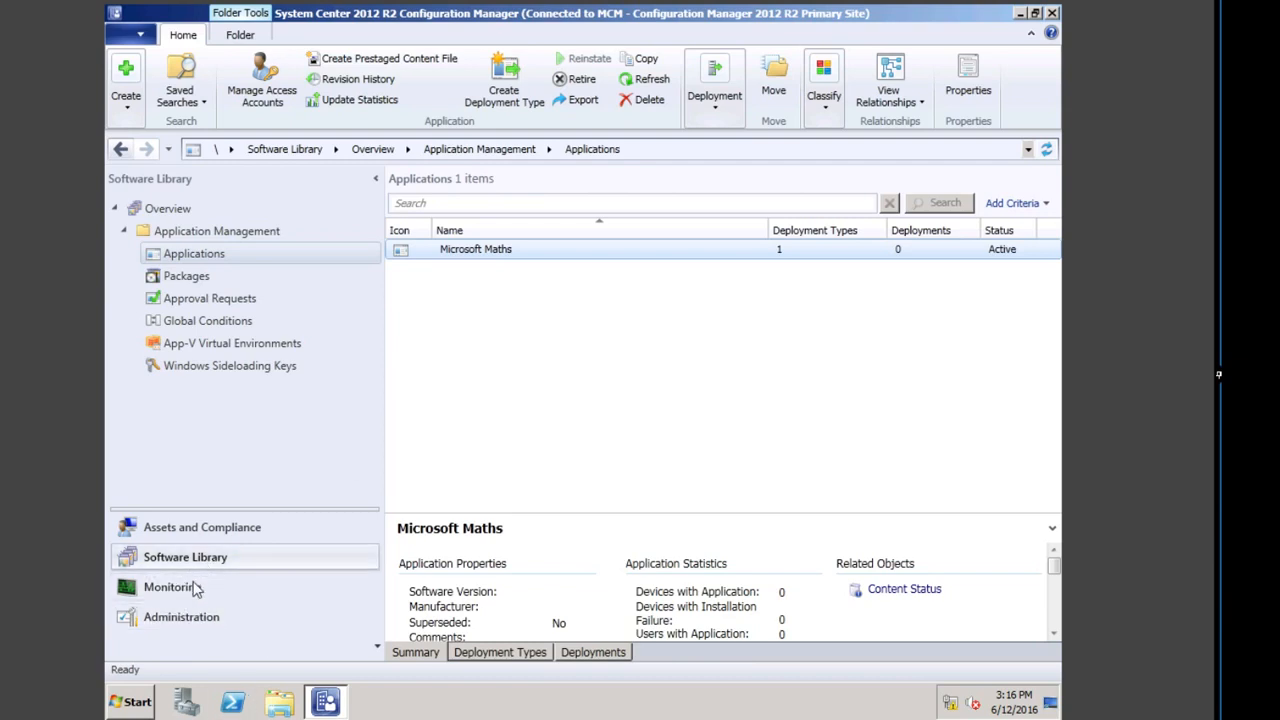
{"action": "left_click", "coordinate": [178, 276]}
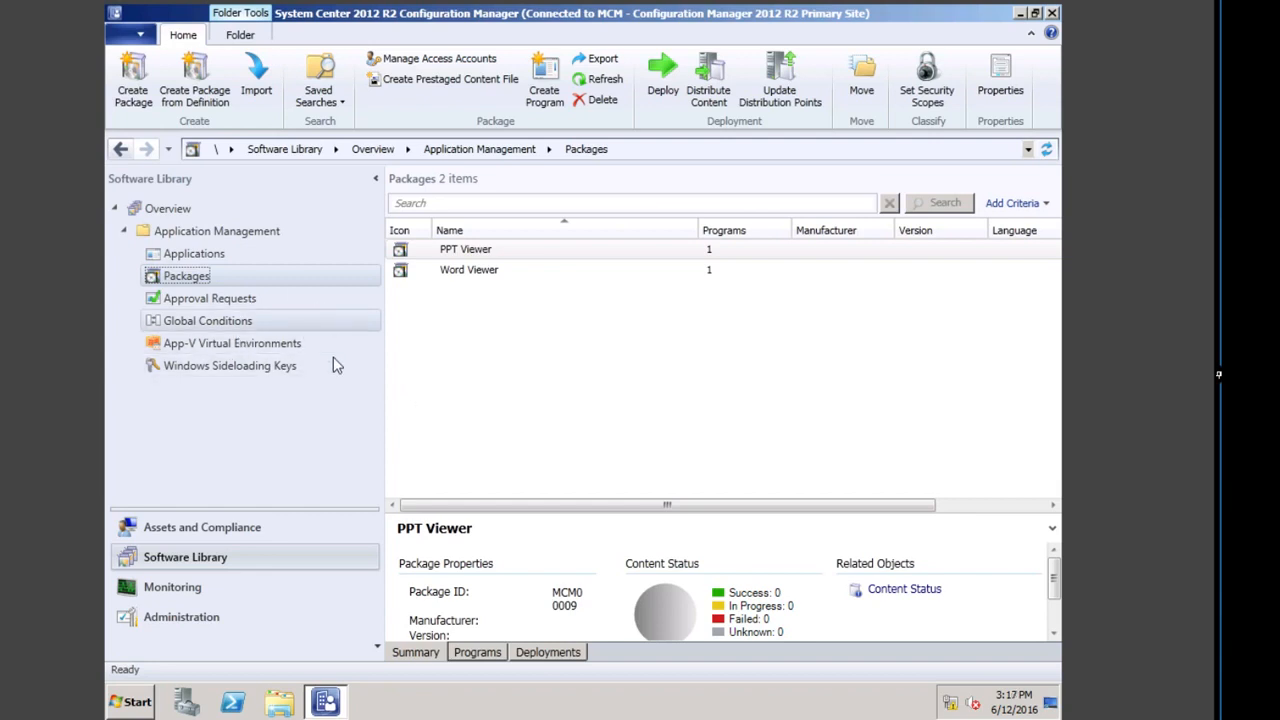
{"action": "left_click", "coordinate": [194, 624]}
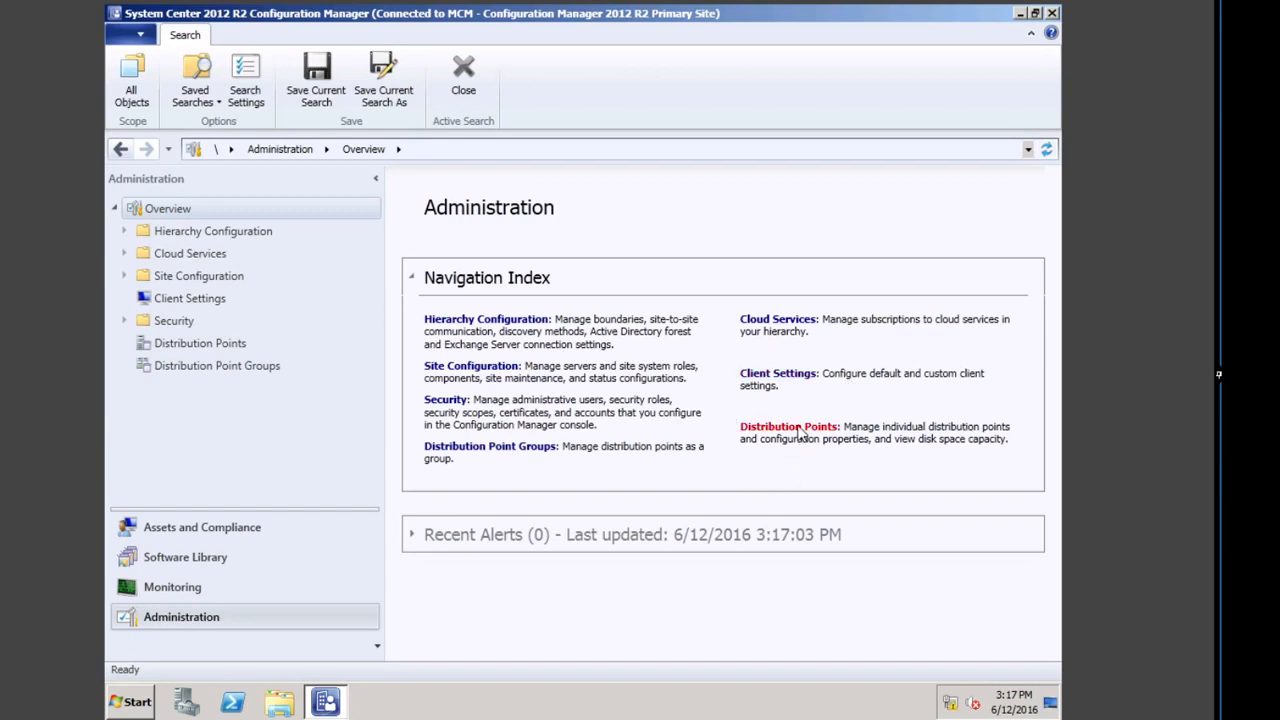
Step: Select the PRIMARY1 entry in the Distribution Points list to view its details
{"action": "left_click", "coordinate": [800, 435]}
{"action": "left_click", "coordinate": [516, 256]}
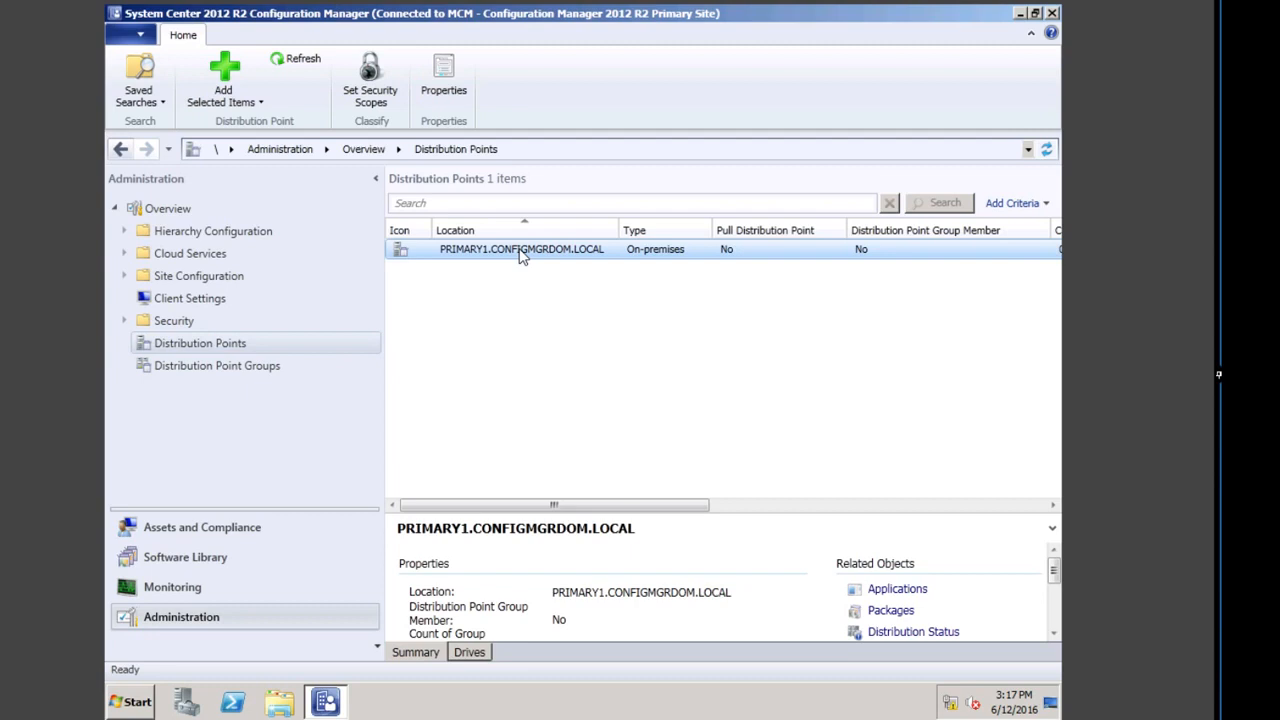
{"action": "left_click", "coordinate": [175, 588]}
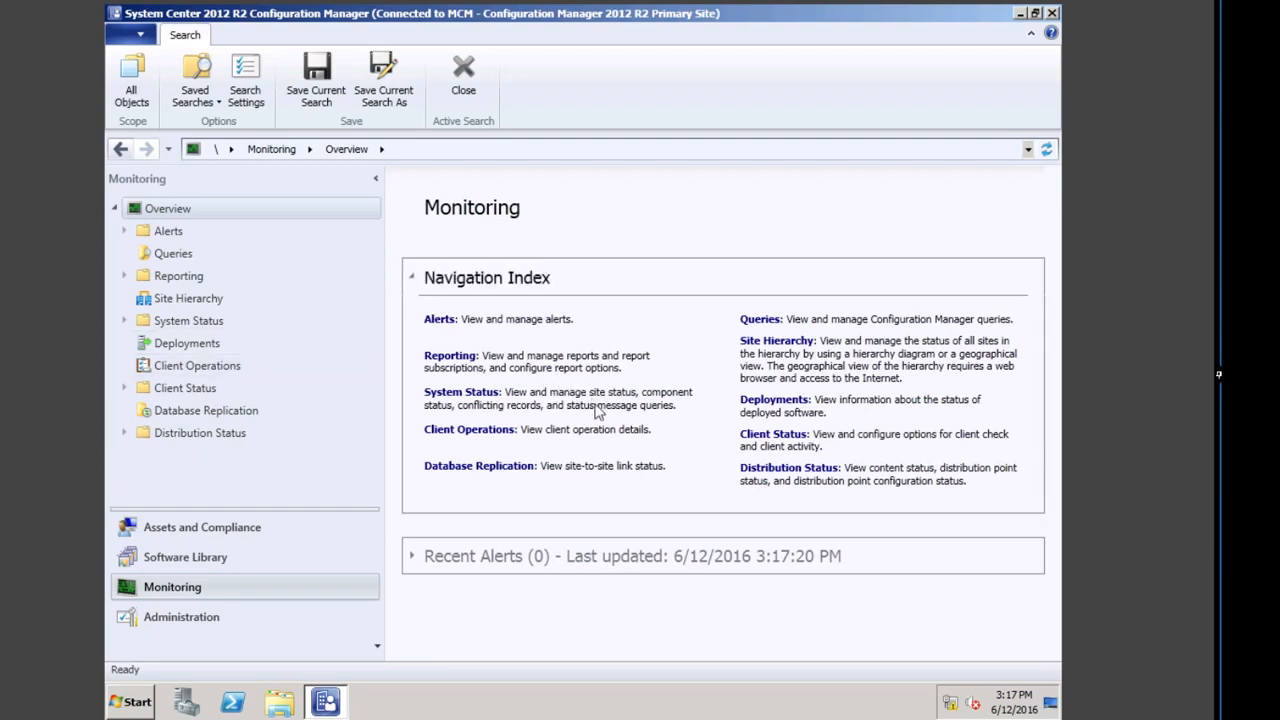
Step: Under Reporting > Reports, filter to Software Distribution - Collections and run the All collections report
{"action": "left_click", "coordinate": [178, 276]}
{"action": "left_click", "coordinate": [126, 276]}
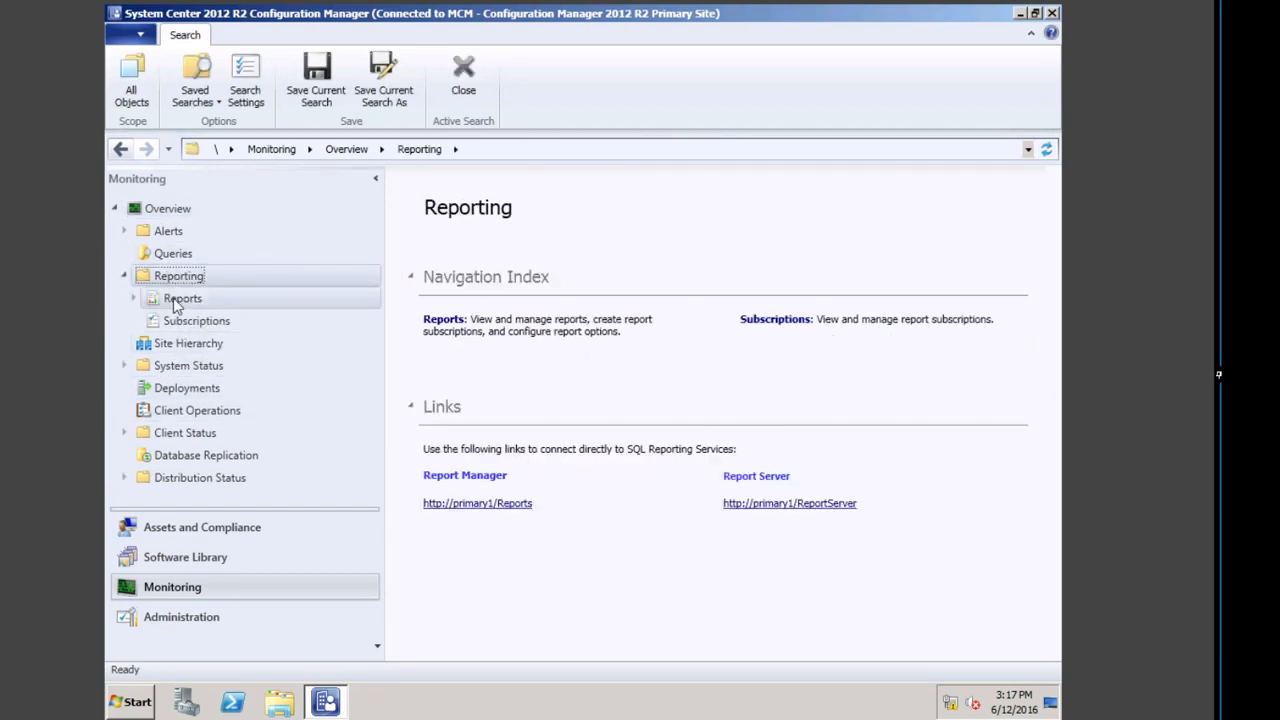
{"action": "left_click", "coordinate": [169, 302]}
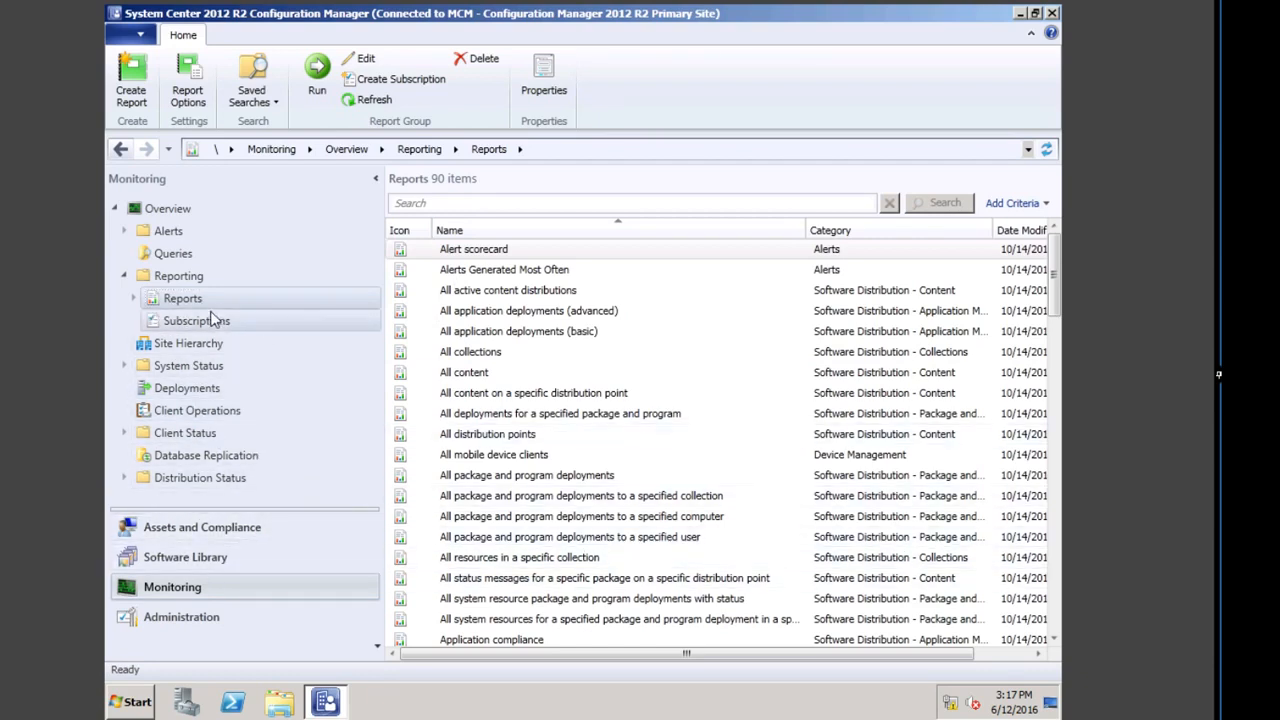
{"action": "left_click", "coordinate": [133, 298]}
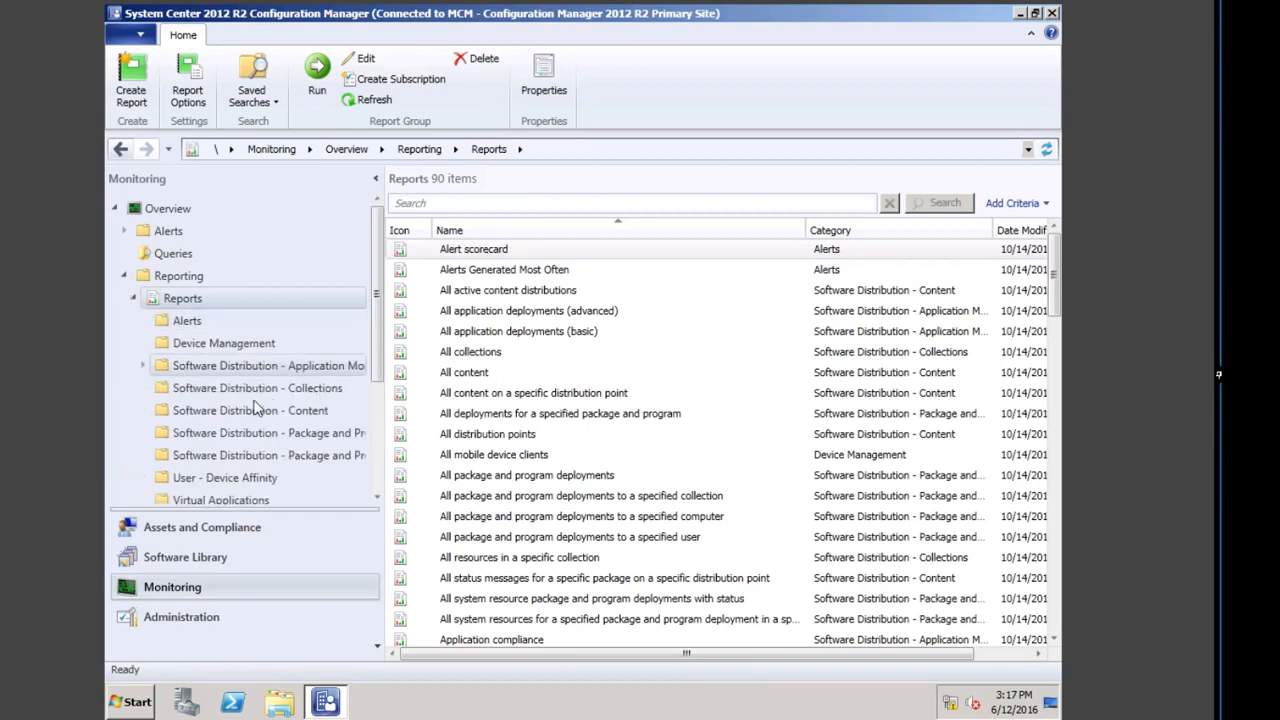
{"action": "left_click", "coordinate": [290, 393]}
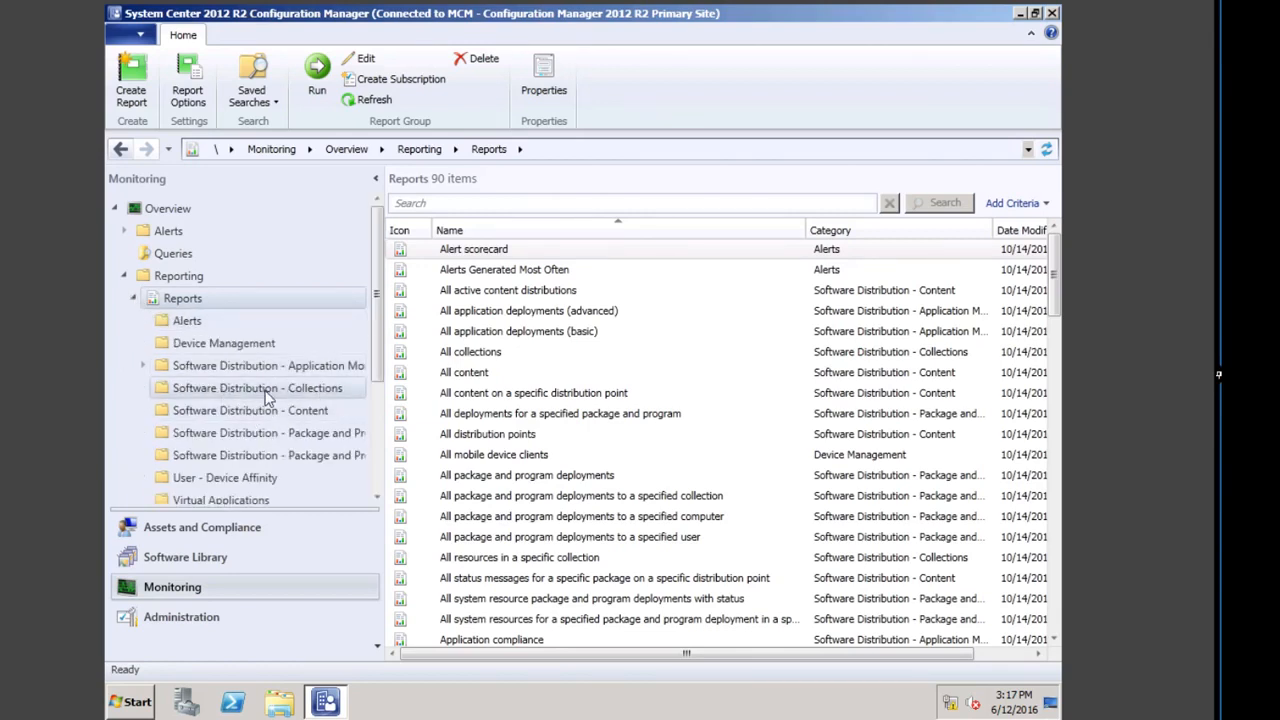
{"action": "double_click", "coordinate": [456, 250]}
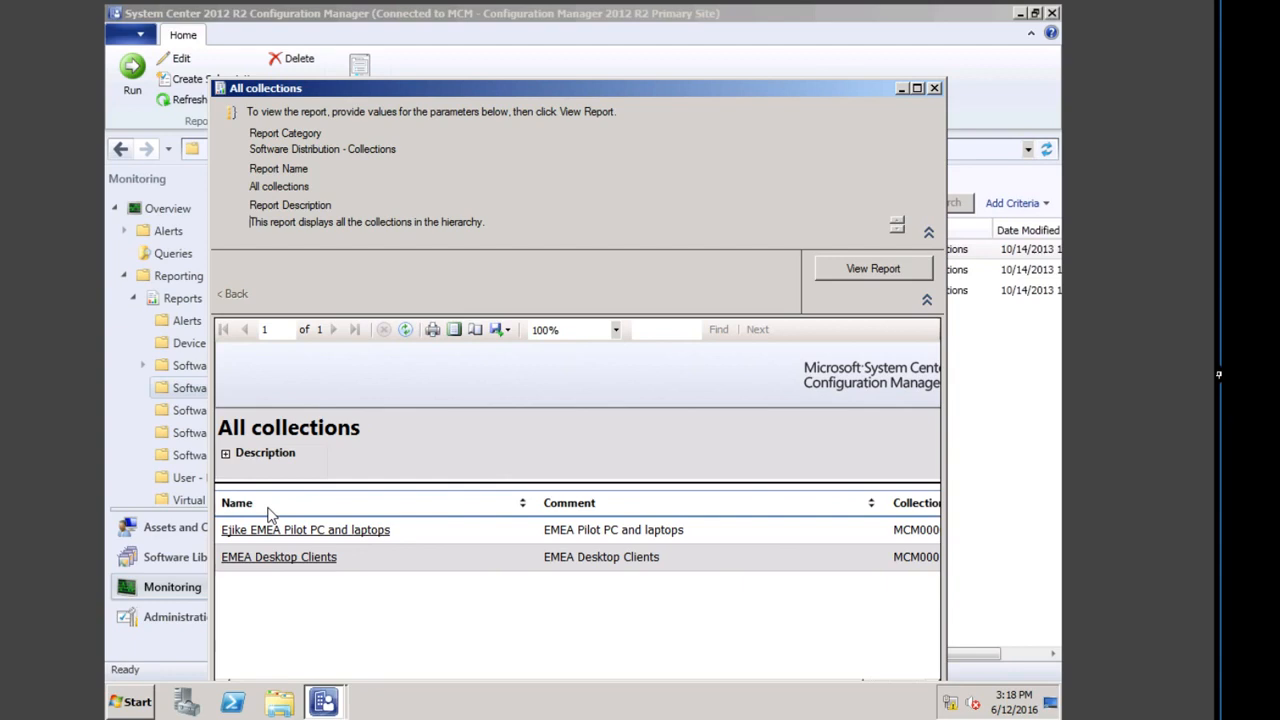
Step: View EMEA Desktop Clients members, then the EMEA pilot collection's five clients in a maximized report
{"action": "left_click", "coordinate": [308, 558]}
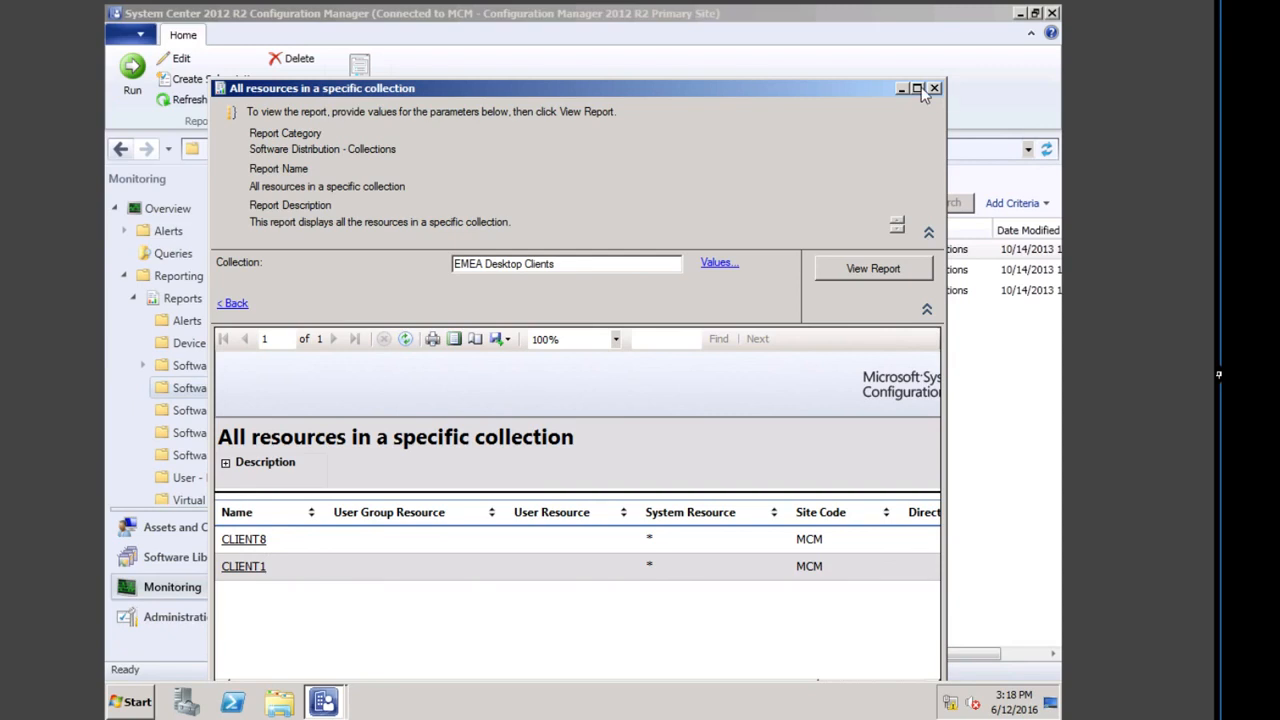
{"action": "left_click", "coordinate": [235, 303]}
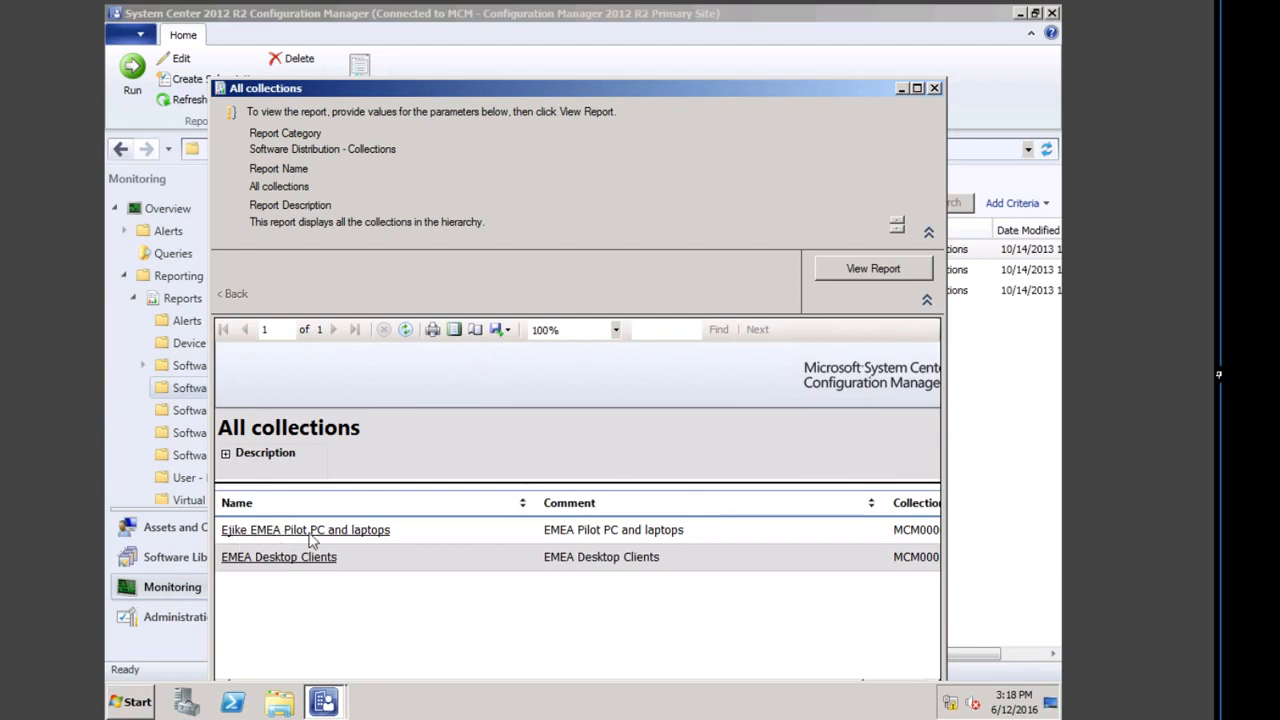
{"action": "left_click", "coordinate": [329, 531]}
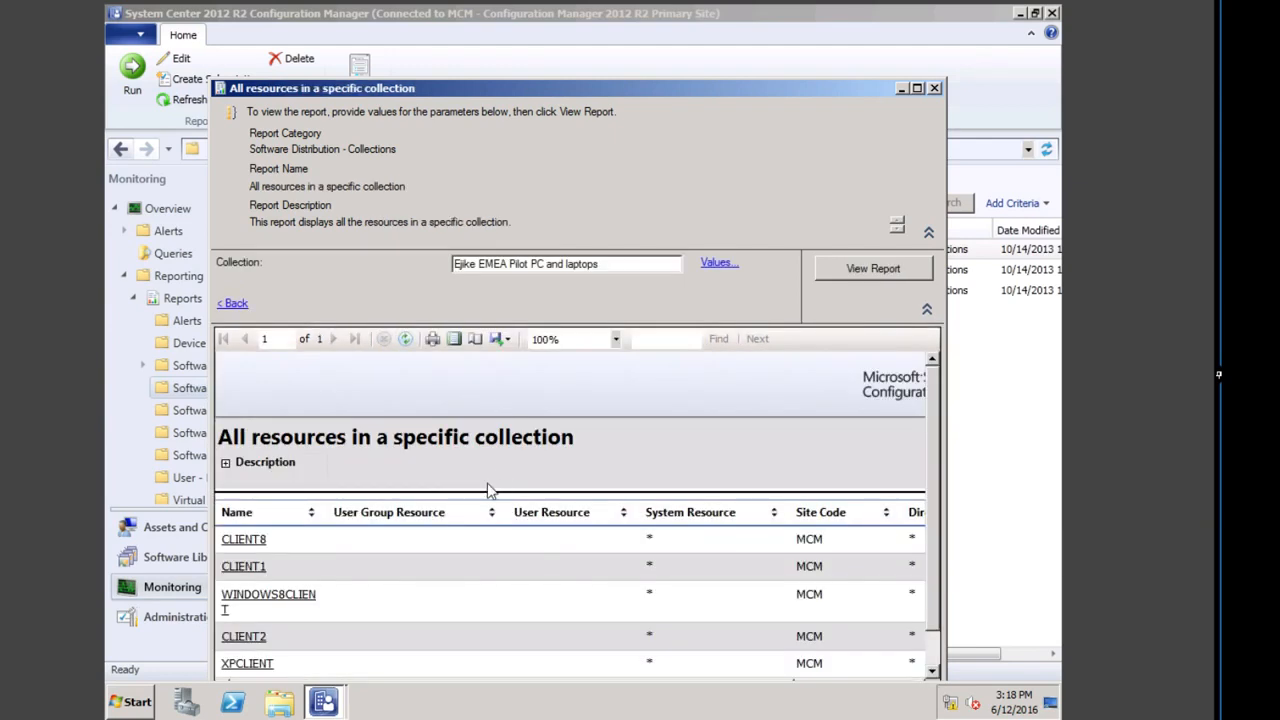
{"action": "double_click", "coordinate": [547, 88]}
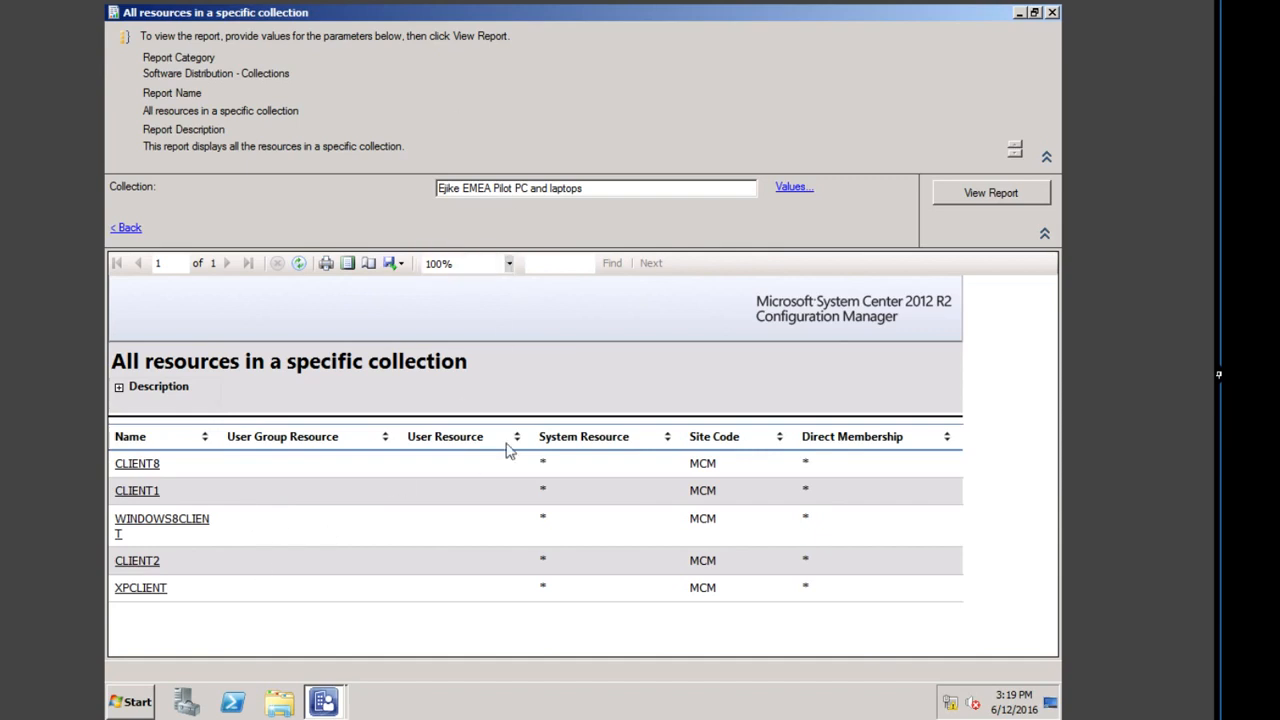
{"action": "left_click", "coordinate": [130, 702]}
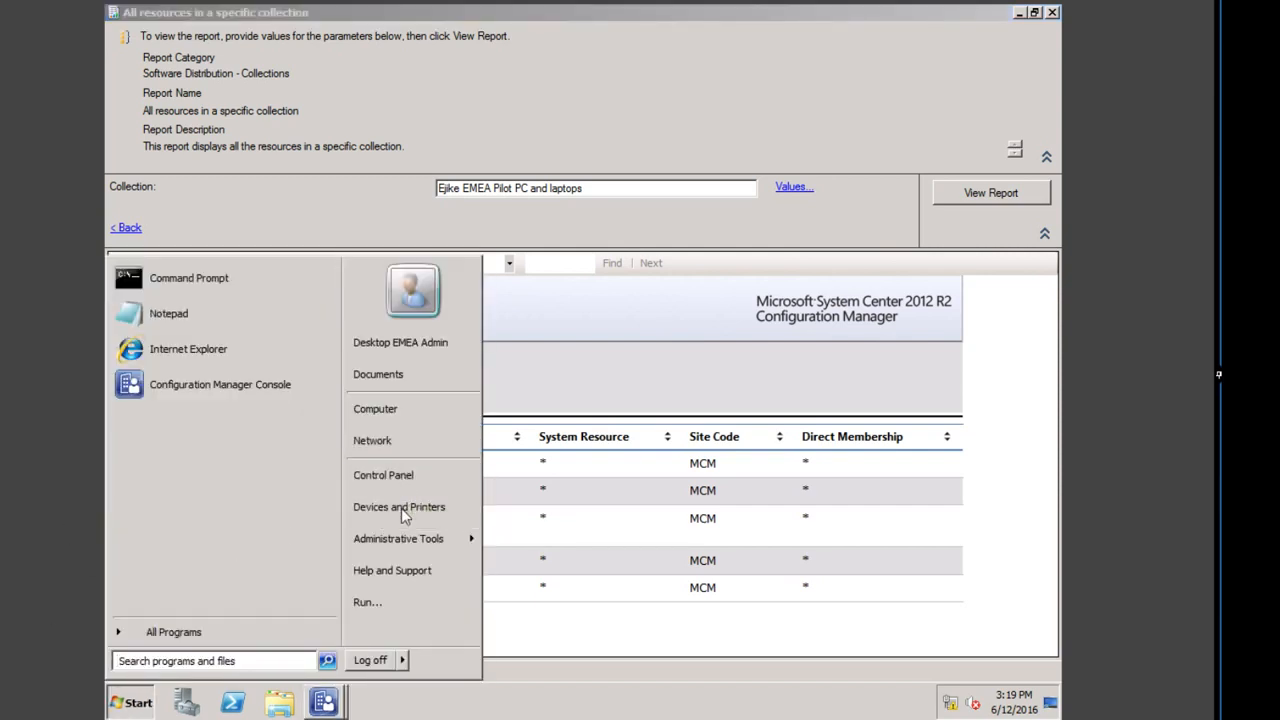
Step: Log off and bring up the Other User logon form
{"action": "left_click", "coordinate": [378, 662]}
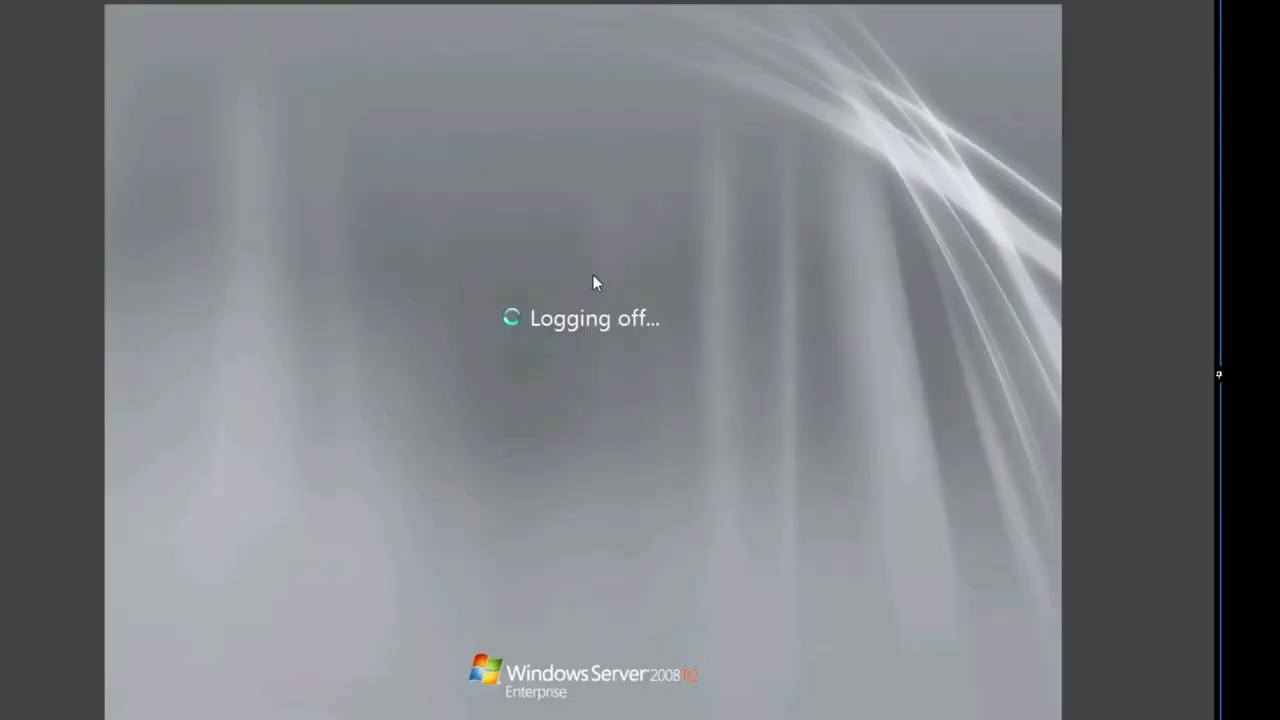
{"action": "key", "text": "ctrl+alt+Delete"}
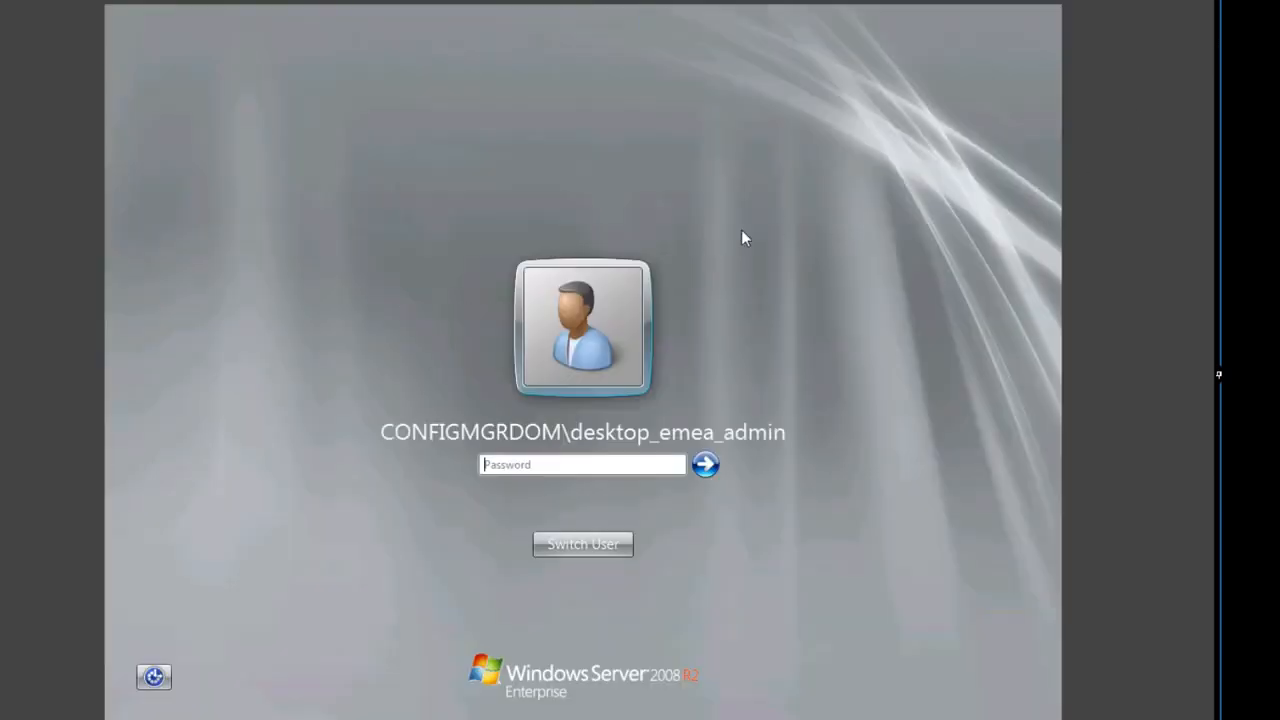
{"action": "left_click", "coordinate": [596, 548]}
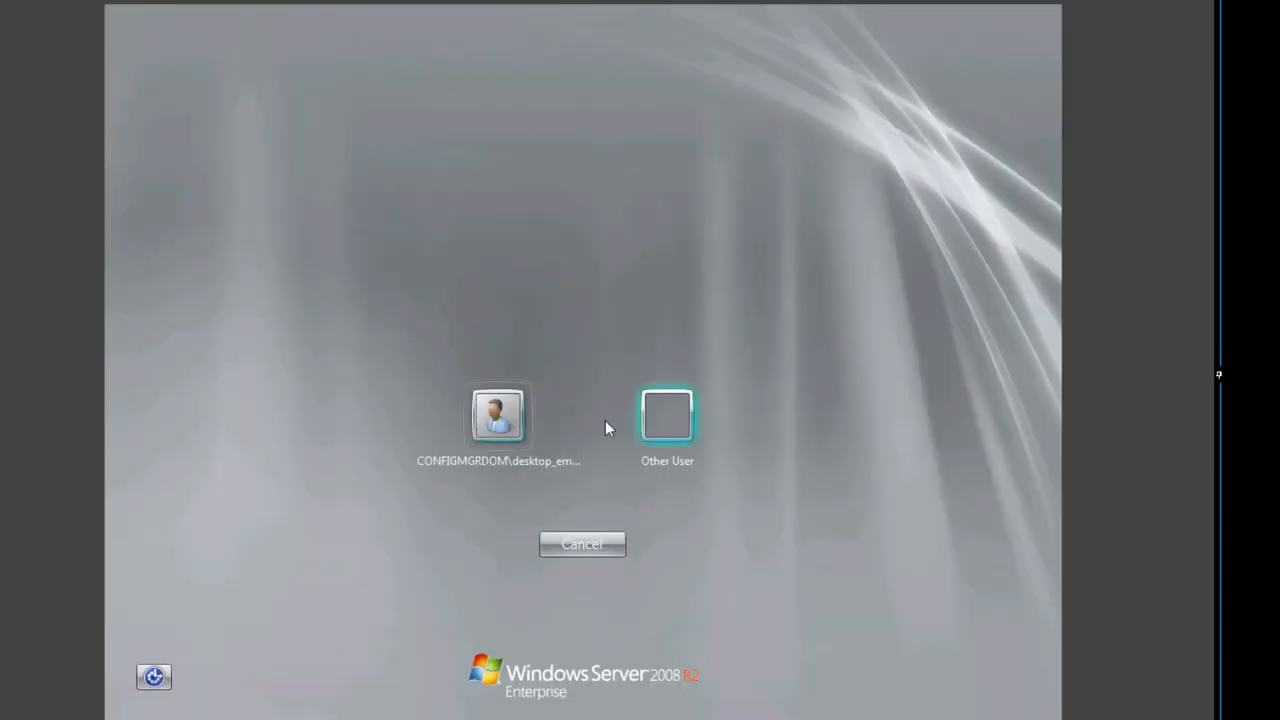
{"action": "left_click", "coordinate": [665, 435]}
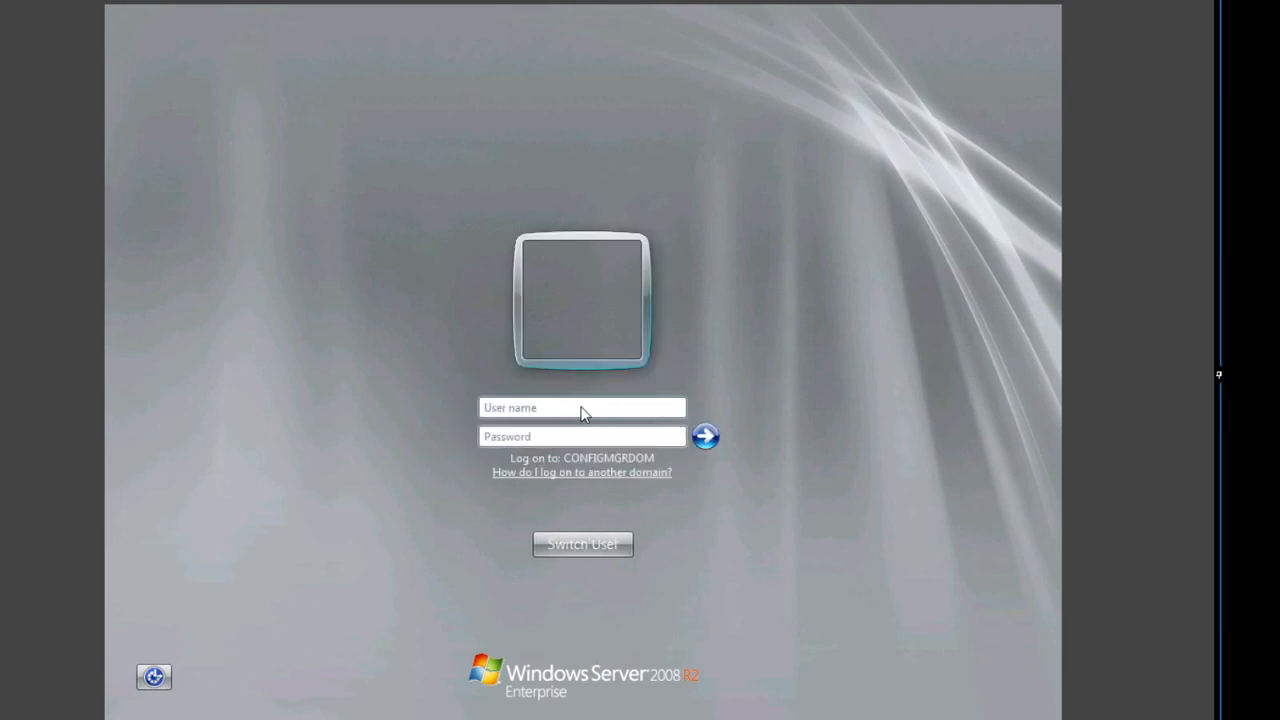
Step: Sign in as the domain admin account with its password
{"action": "type", "text": "e"}
{"action": "key", "text": "BackSpace"}
{"action": "type", "text": "administrator"}
{"action": "key", "text": "Tab"}
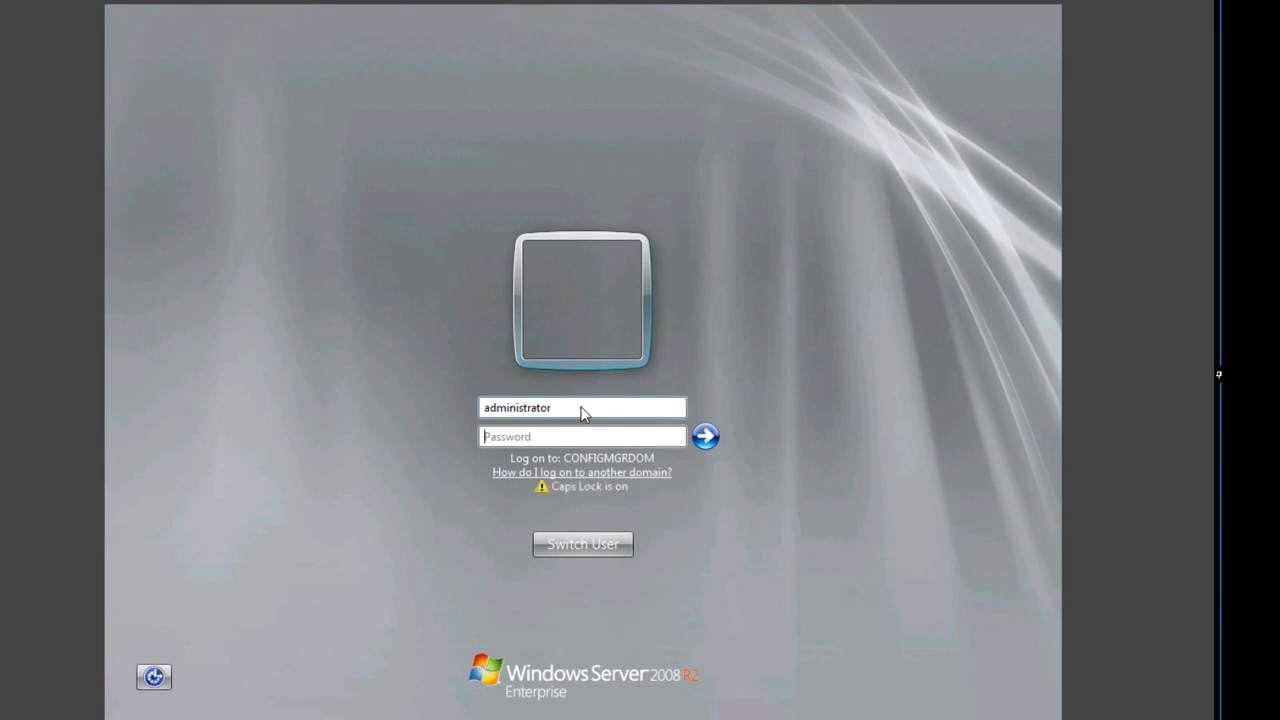
{"action": "key", "text": "Caps_Lock"}
{"action": "type", "text": "•"}
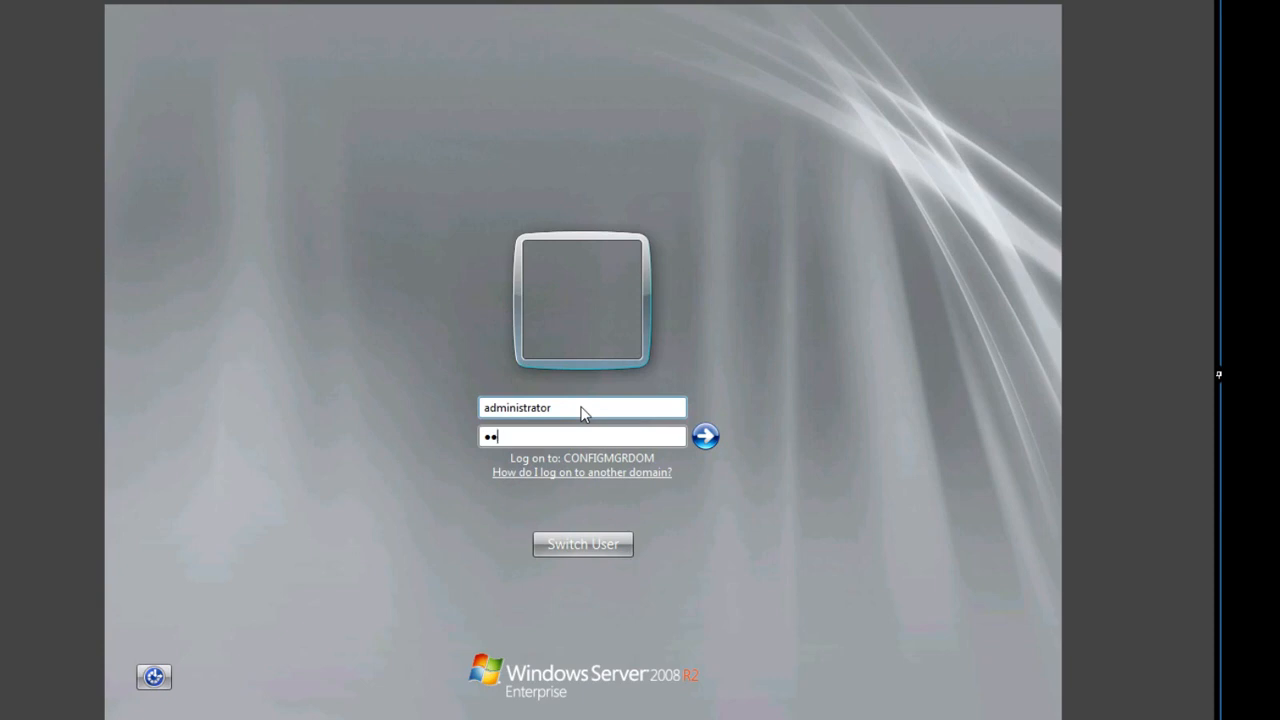
{"action": "type", "text": "•••••••"}
{"action": "key", "text": "Return"}
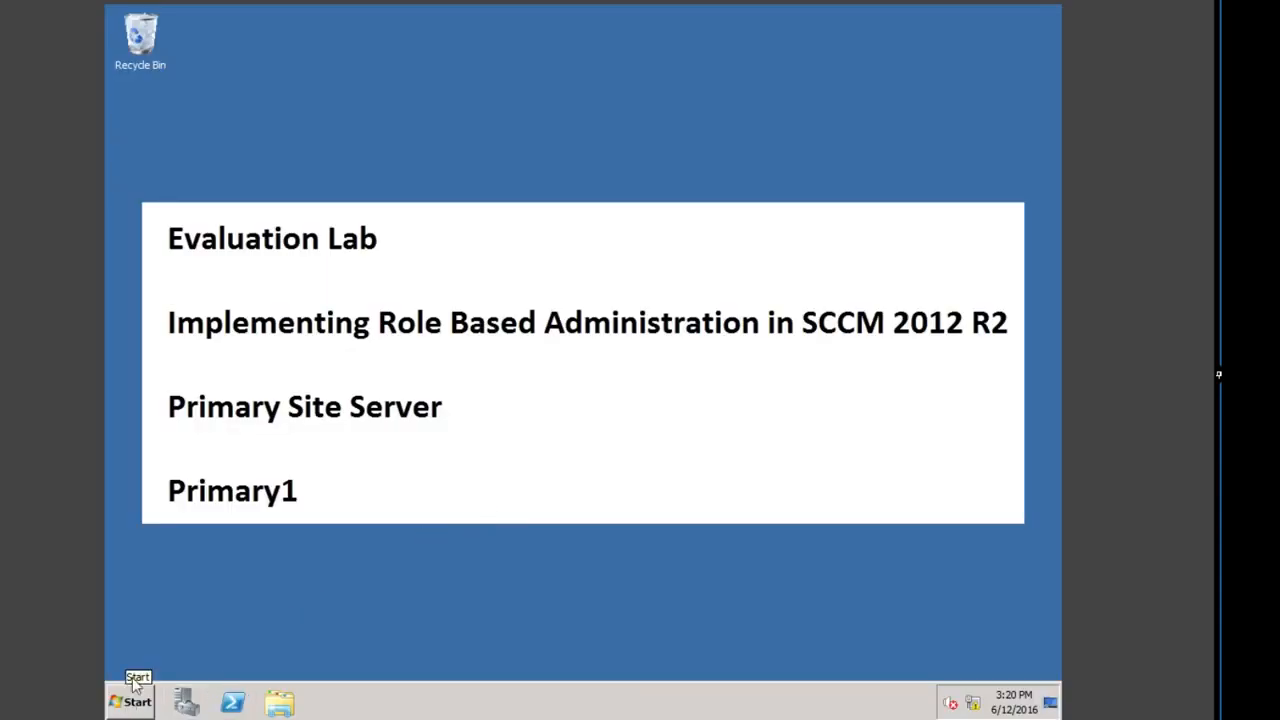
{"action": "left_click", "coordinate": [131, 702]}
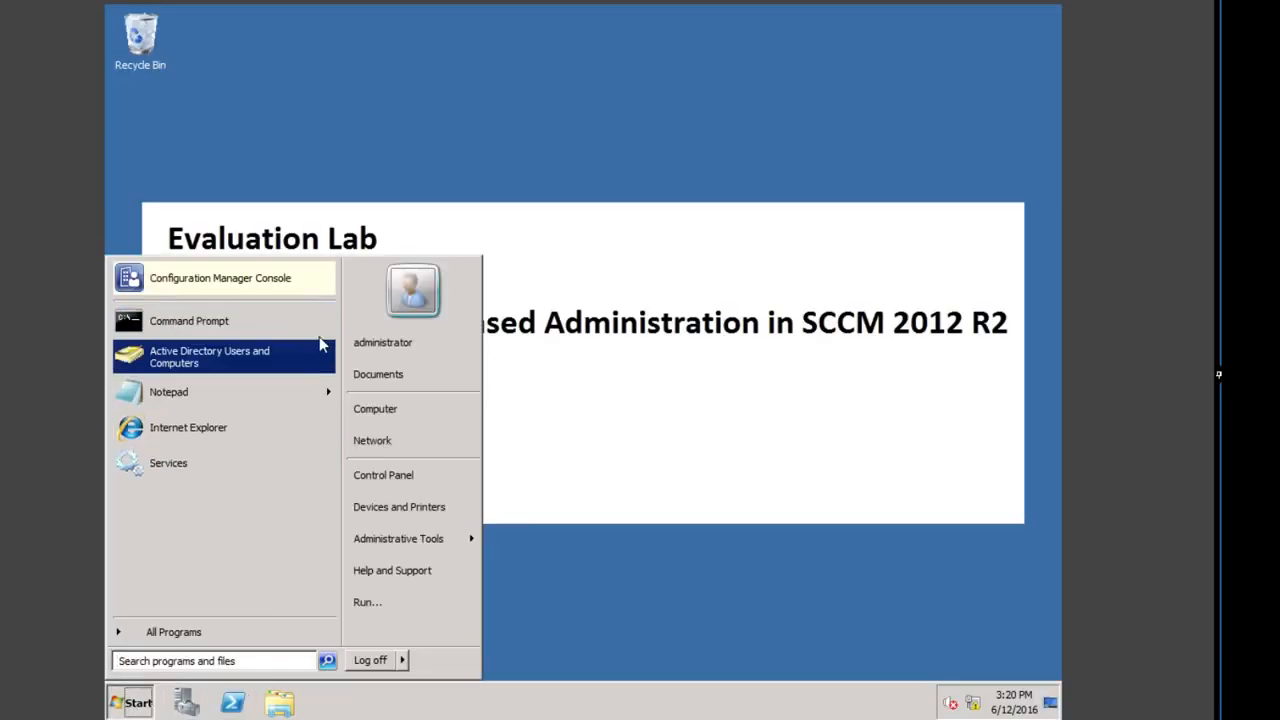
Step: Launch the Configuration Manager Console and go to Administration > Security > Security Roles
{"action": "left_click", "coordinate": [256, 277]}
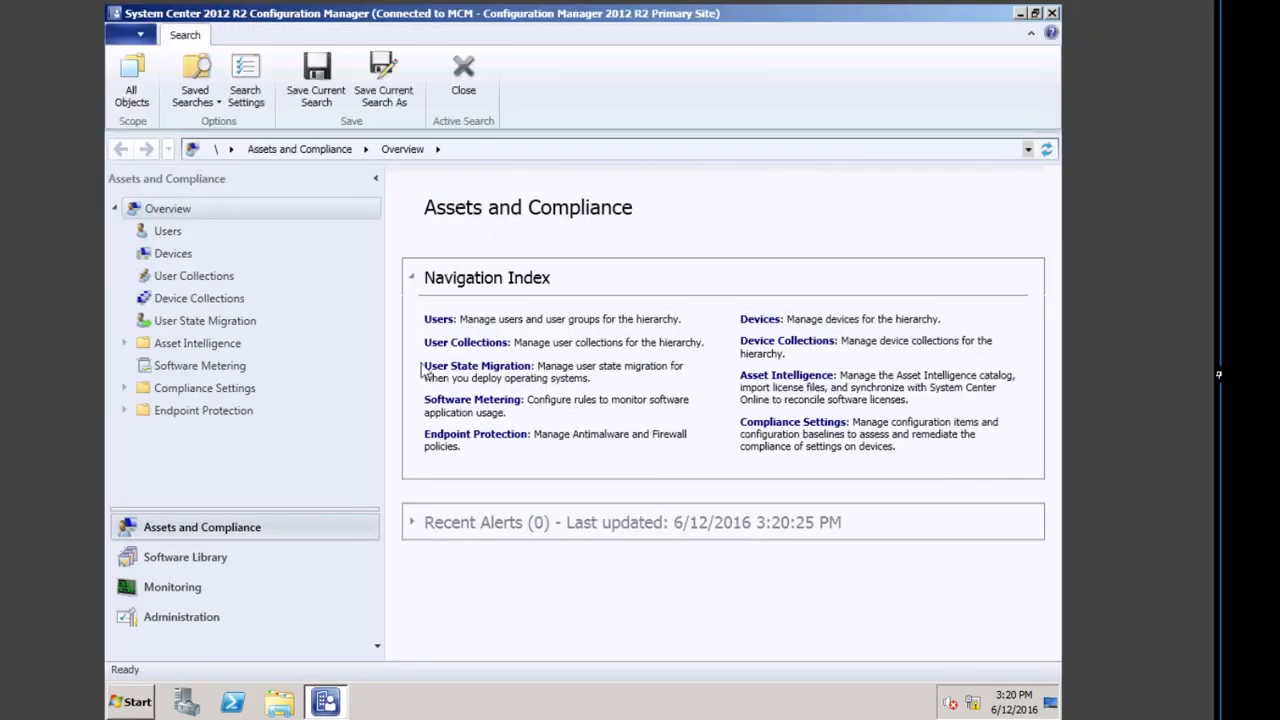
{"action": "left_click", "coordinate": [218, 620]}
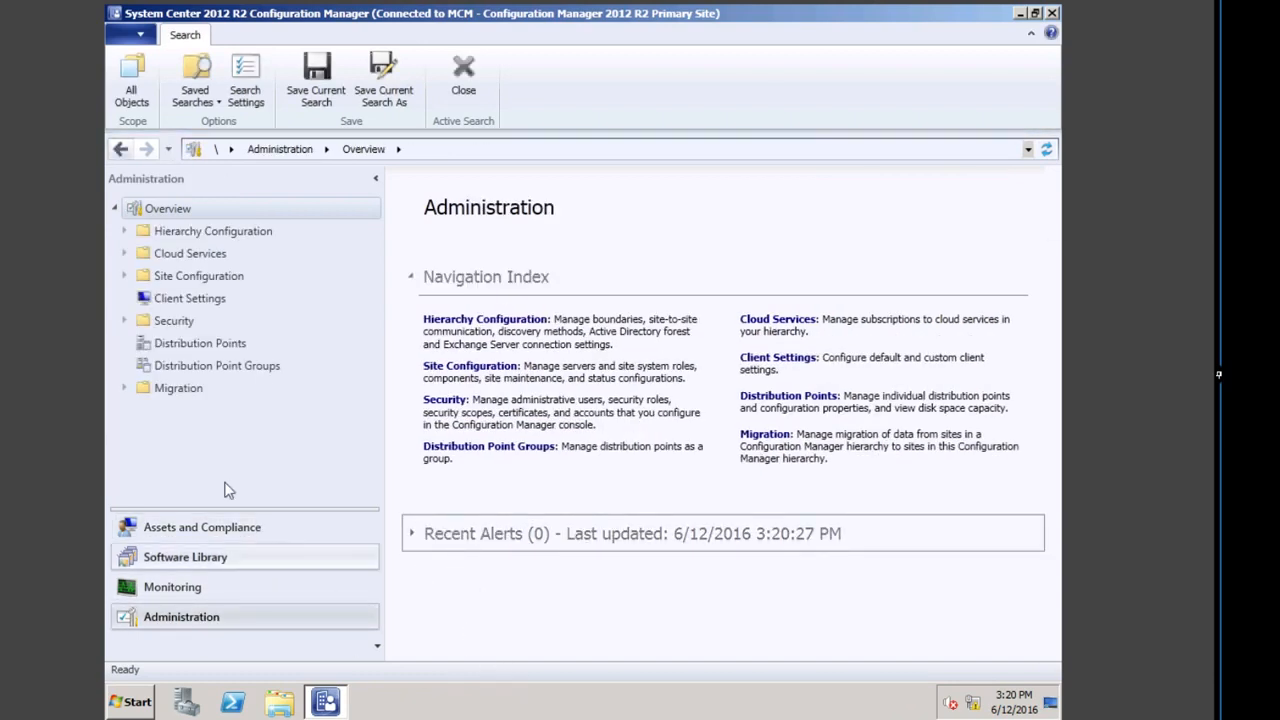
{"action": "left_click", "coordinate": [124, 321]}
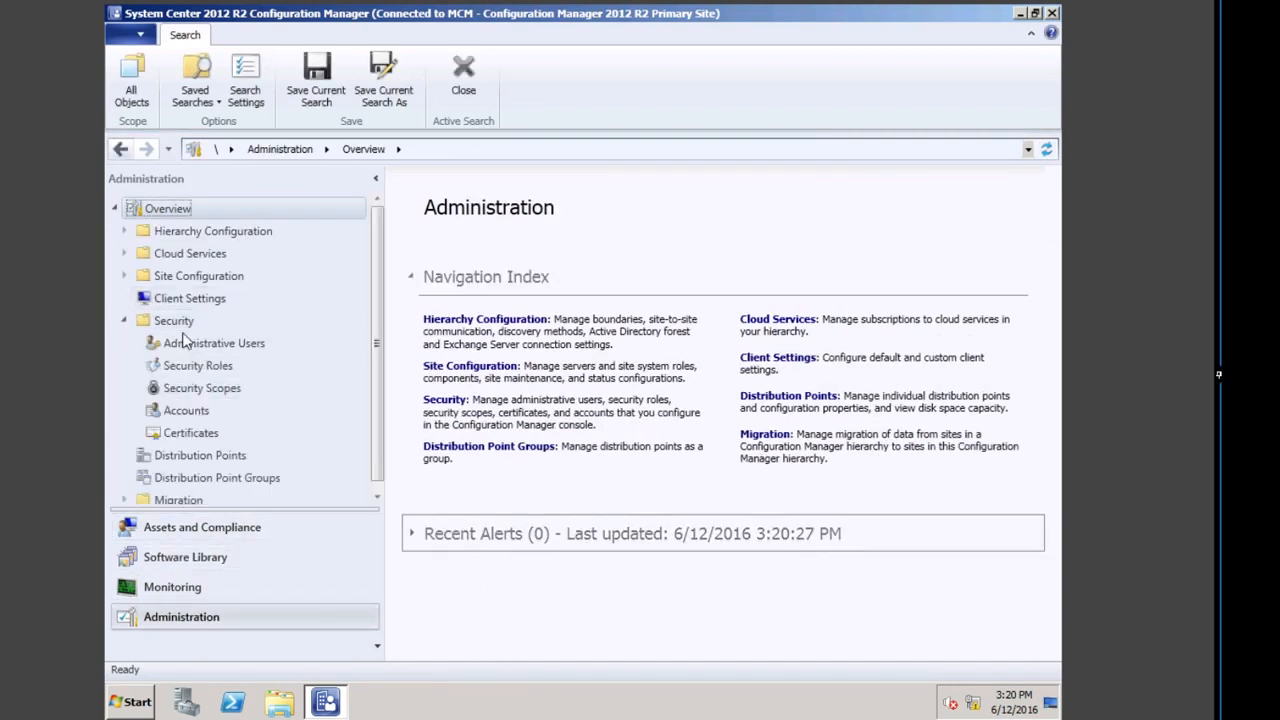
{"action": "left_click", "coordinate": [220, 372]}
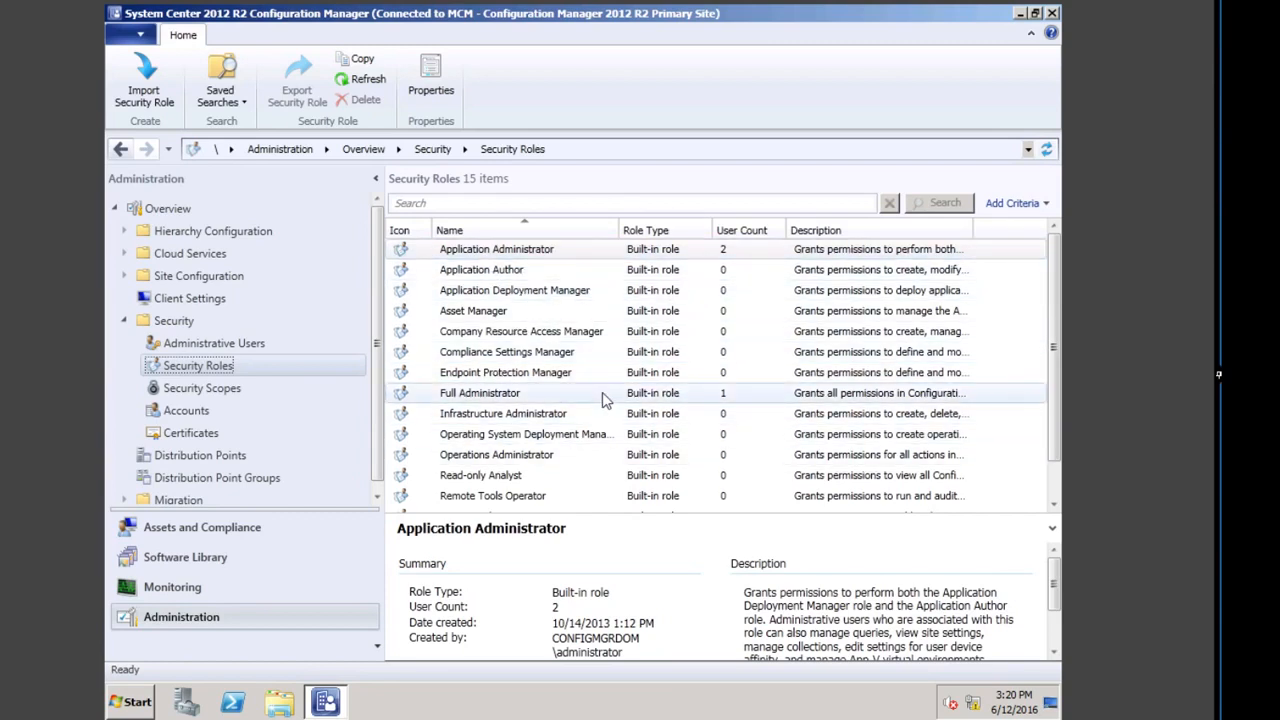
Step: Copy the name 'Read-only Analyst' from the role's properties, close them, and show the role's actions
{"action": "scroll", "coordinate": [544, 396], "scroll_direction": "down", "scroll_amount": 1}
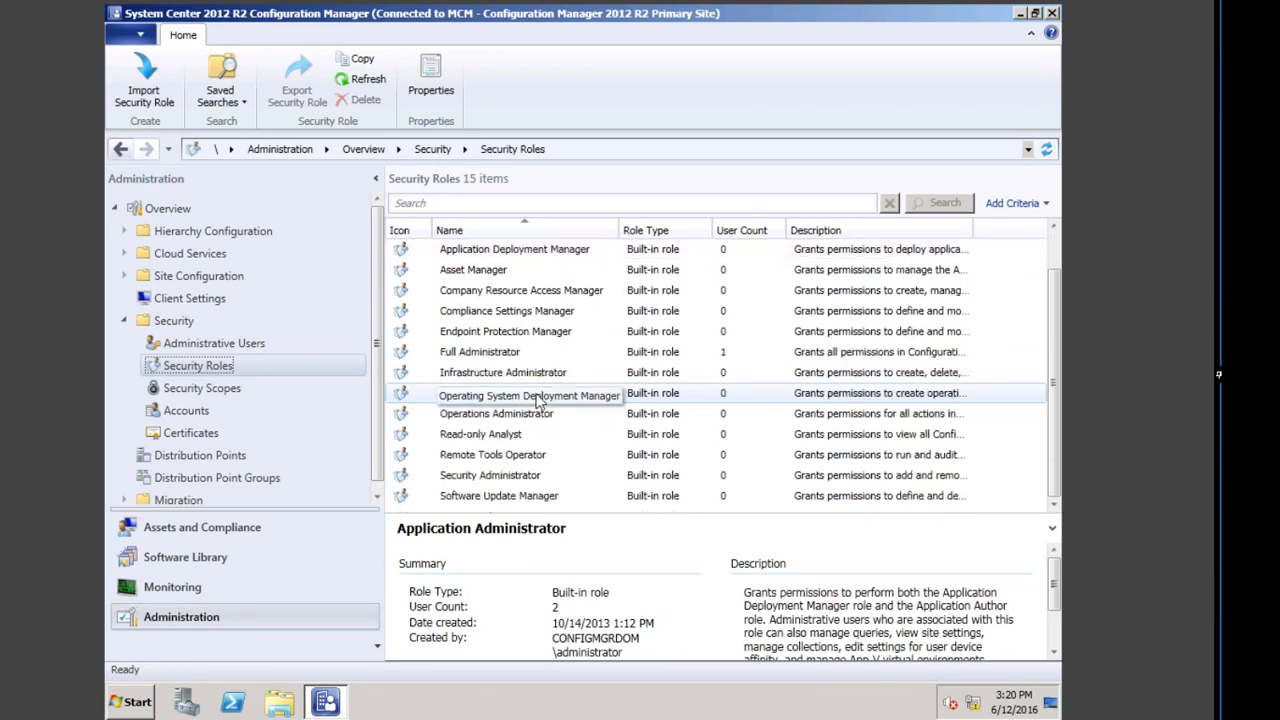
{"action": "left_click", "coordinate": [513, 438]}
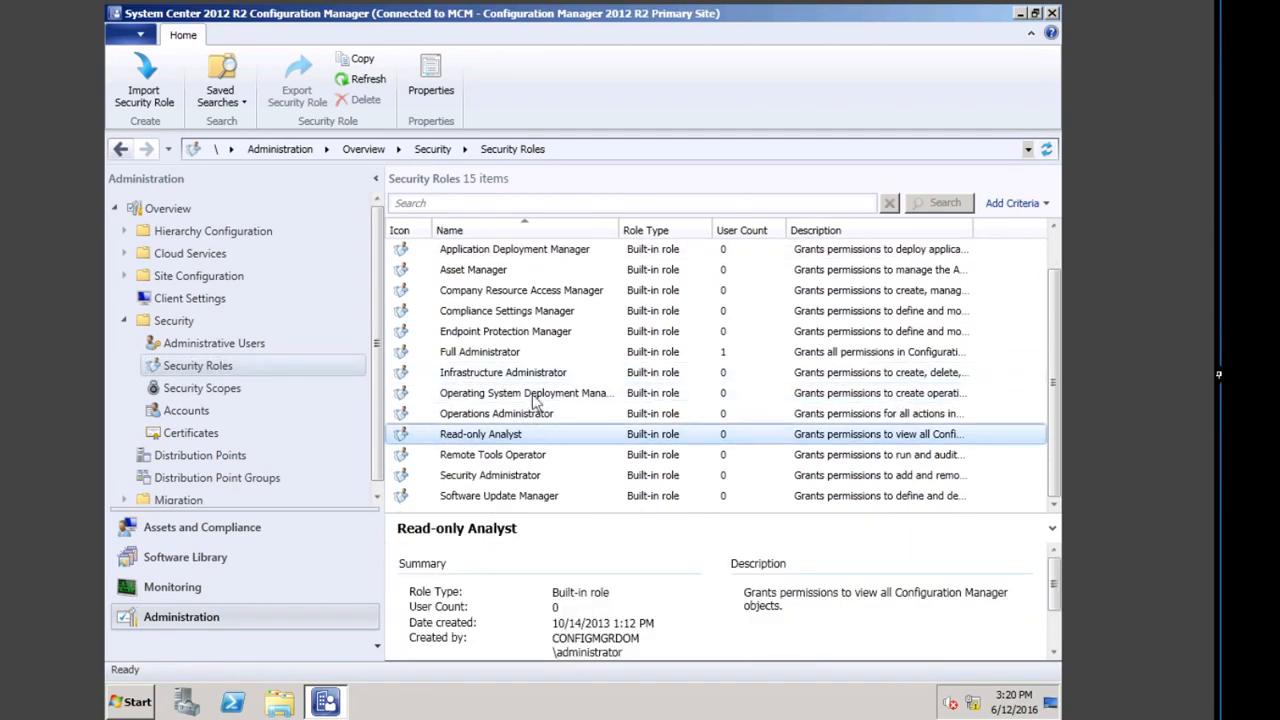
{"action": "right_click", "coordinate": [515, 440]}
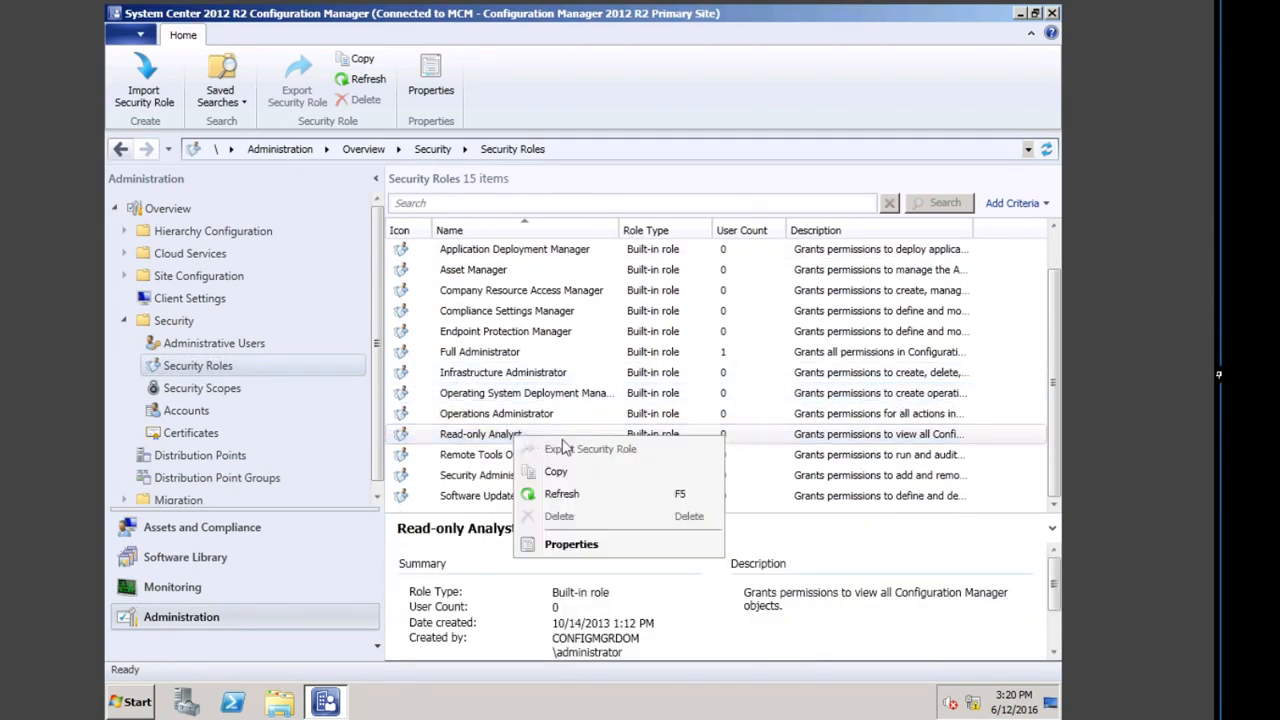
{"action": "left_click", "coordinate": [585, 547]}
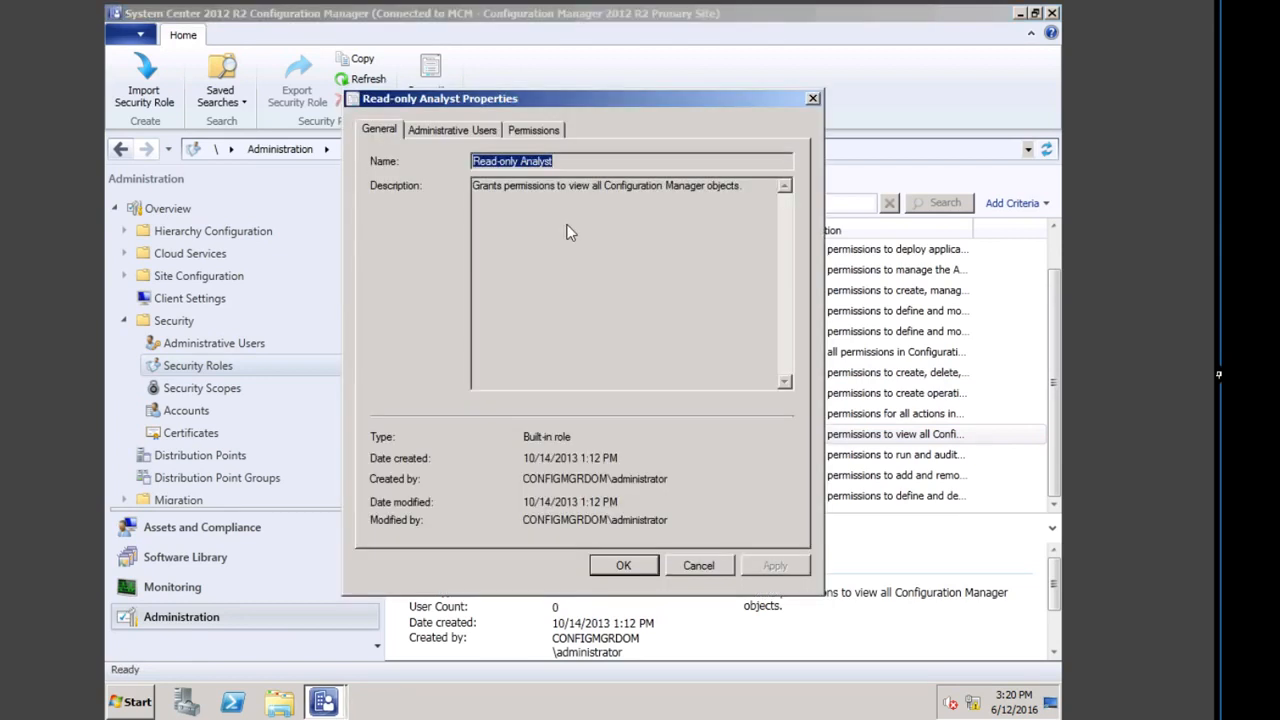
{"action": "right_click", "coordinate": [535, 170]}
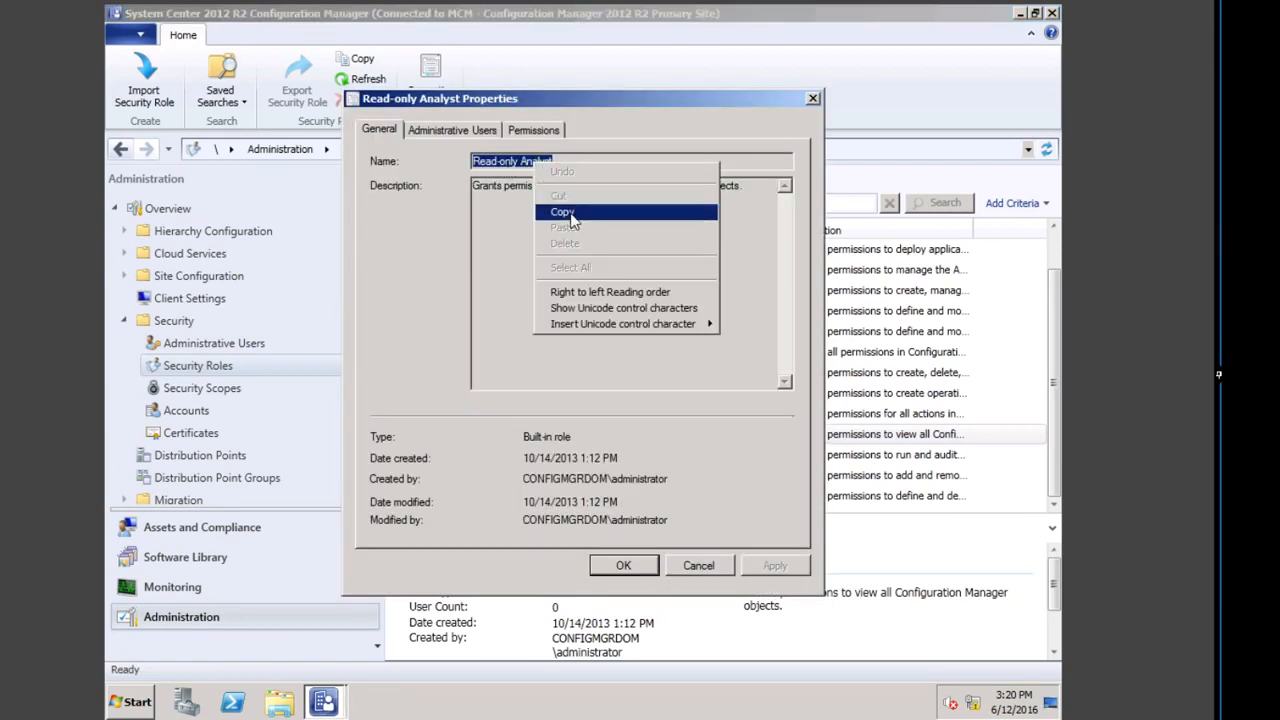
{"action": "left_click", "coordinate": [563, 208]}
{"action": "left_click", "coordinate": [698, 565]}
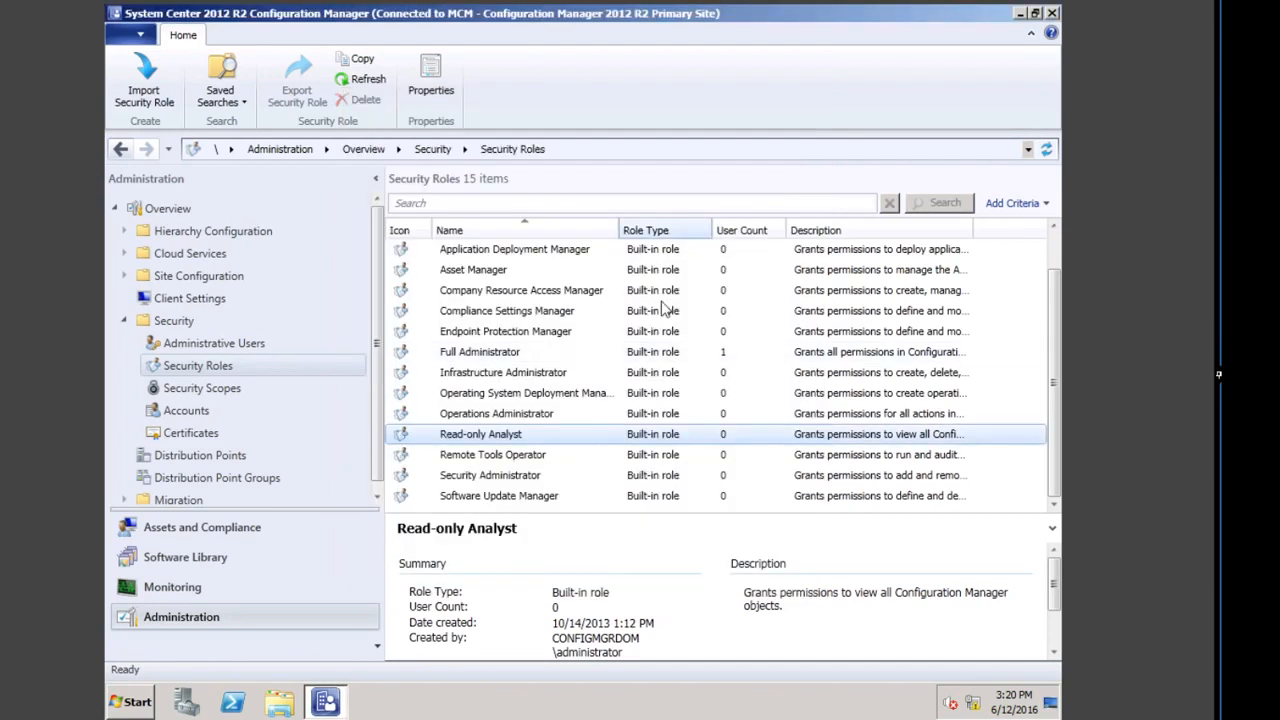
{"action": "right_click", "coordinate": [497, 442]}
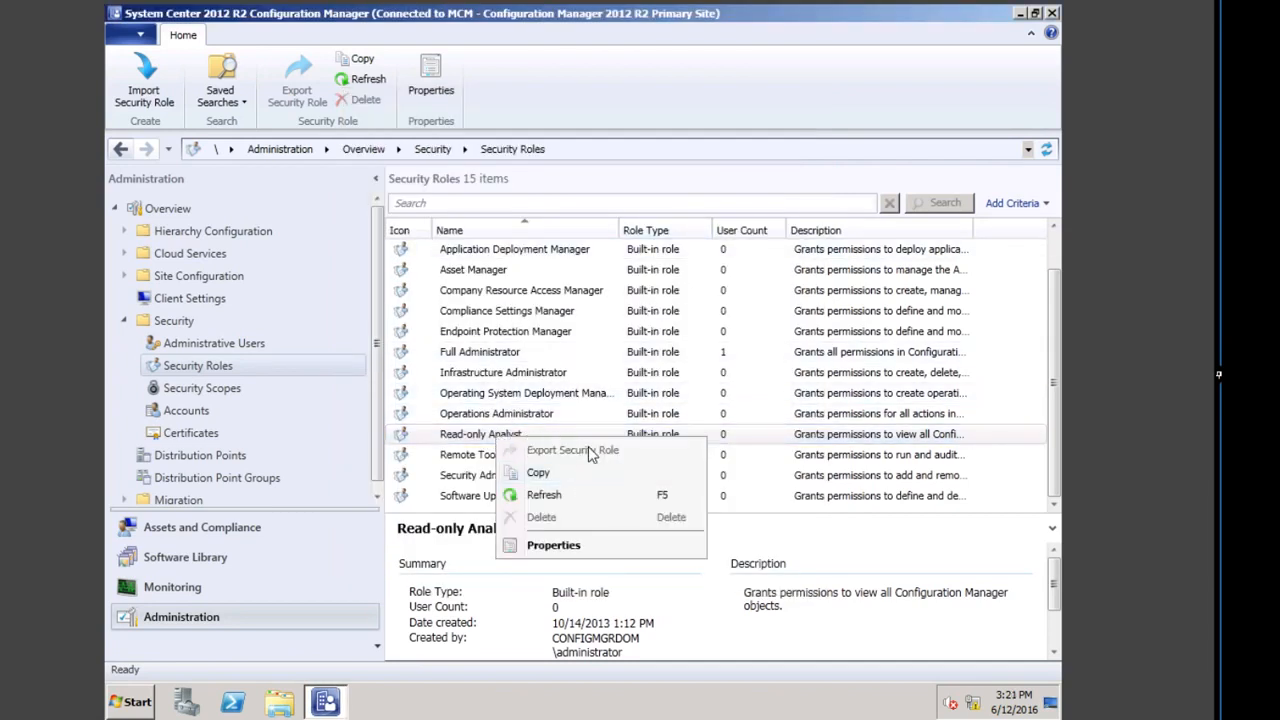
Step: Copy Read-only Analyst, naming the copy 'Read-only EMEA Analyst' and using that as its description
{"action": "left_click", "coordinate": [546, 478]}
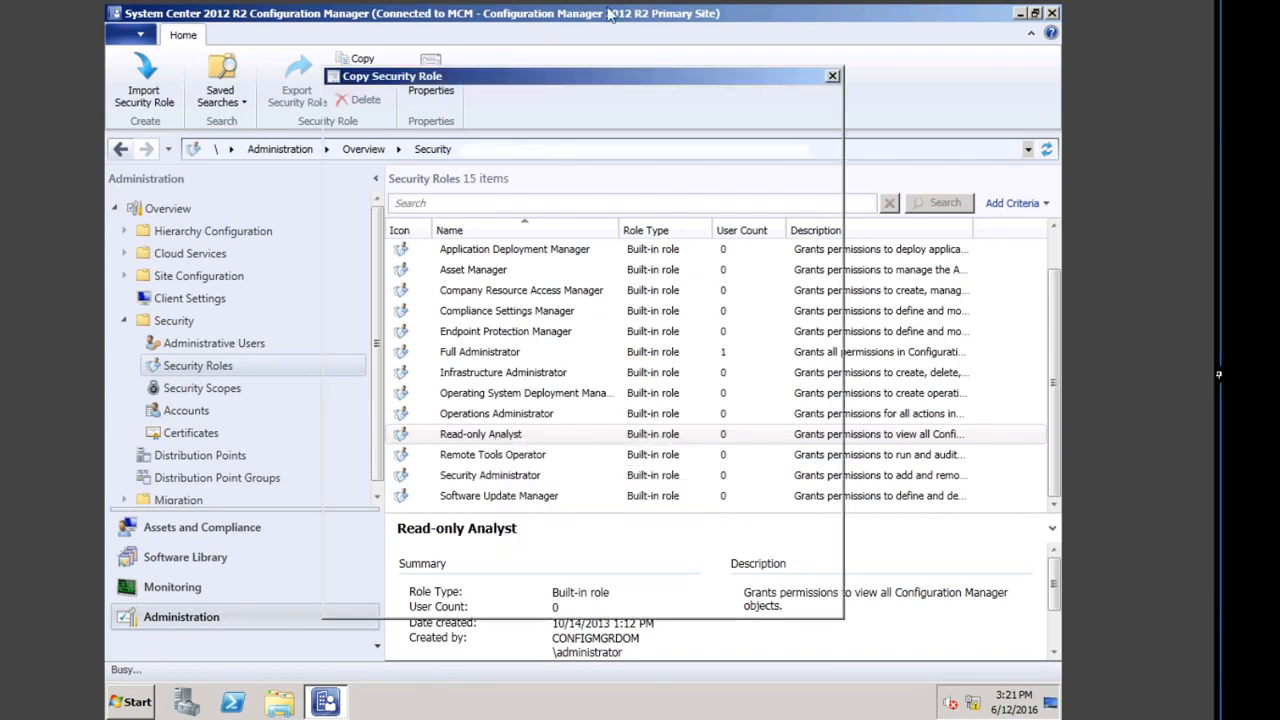
{"action": "right_click", "coordinate": [500, 149]}
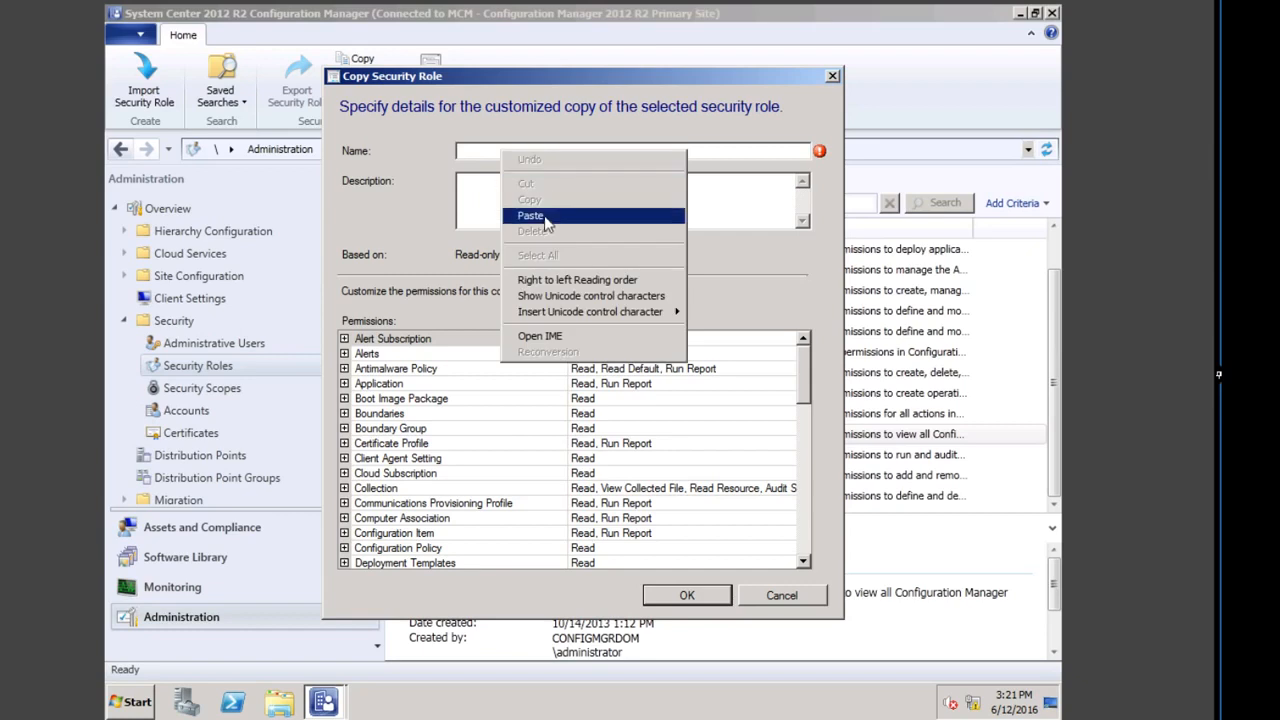
{"action": "left_click", "coordinate": [545, 212]}
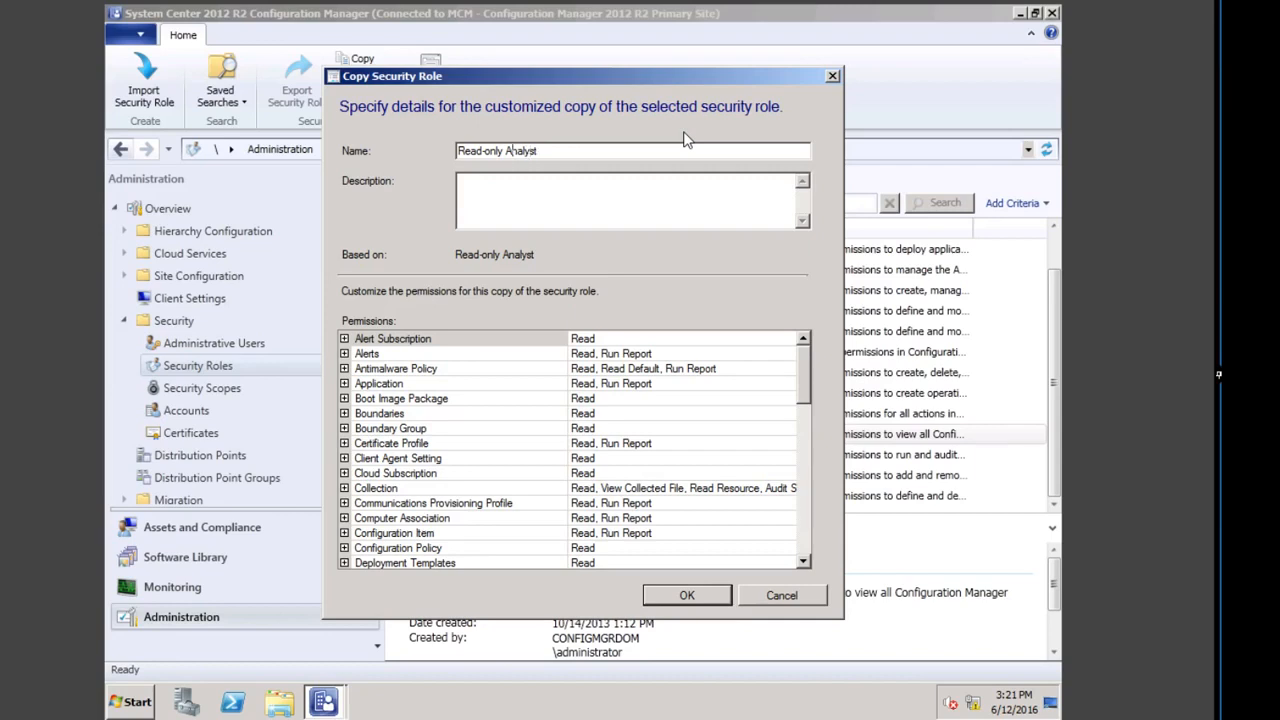
{"action": "type", "text": "EMEA"}
{"action": "left_click_drag", "start_coordinate": [602, 155], "coordinate": [346, 149]}
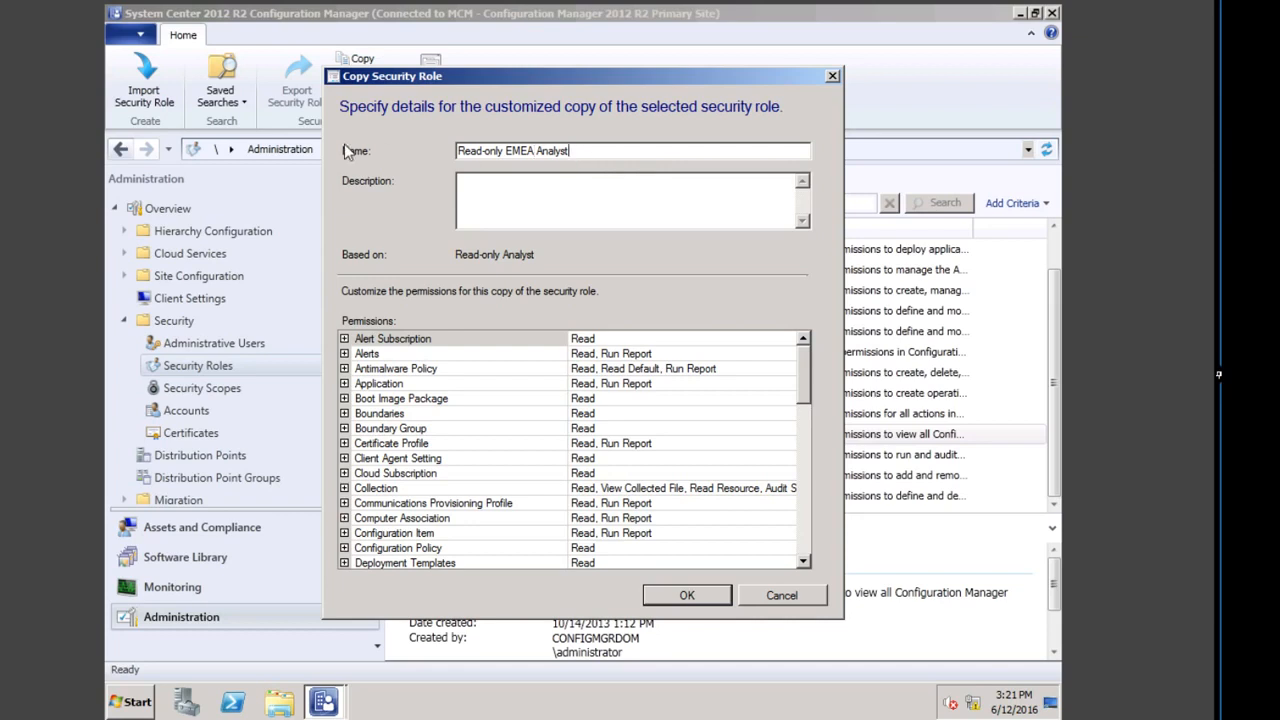
{"action": "right_click", "coordinate": [500, 154]}
{"action": "left_click", "coordinate": [503, 206]}
{"action": "right_click", "coordinate": [503, 206]}
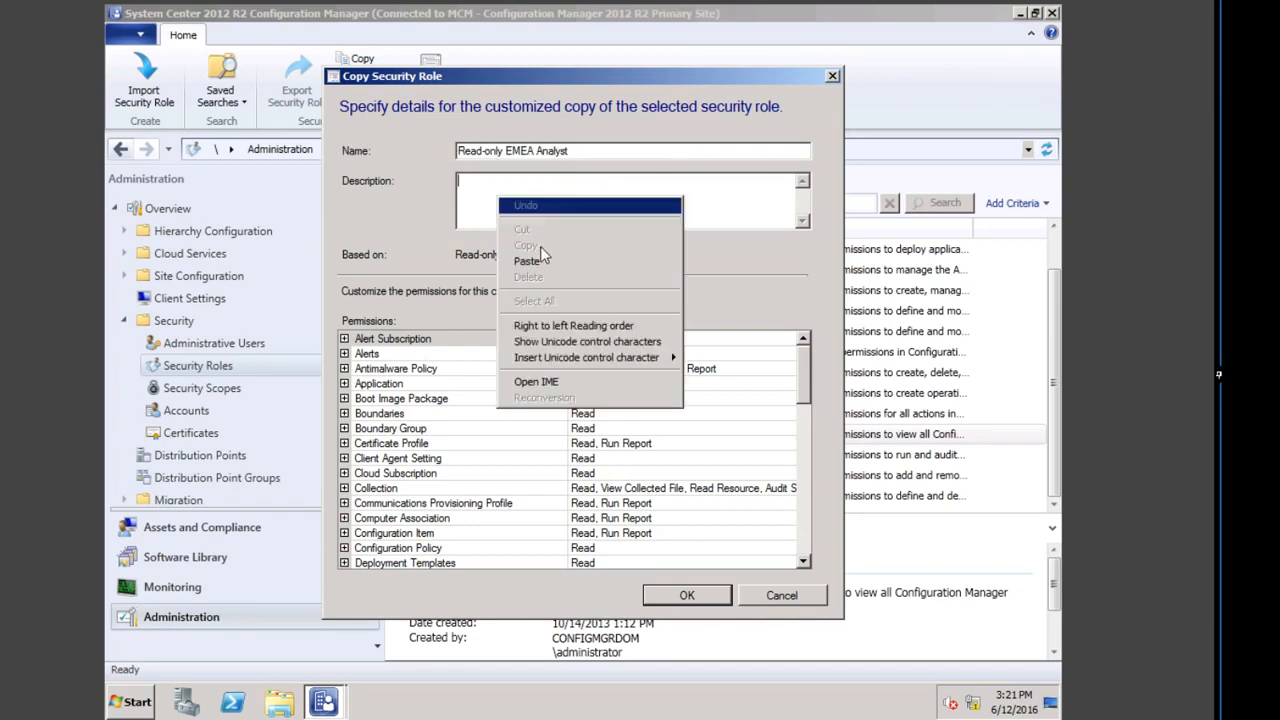
{"action": "left_click", "coordinate": [640, 248]}
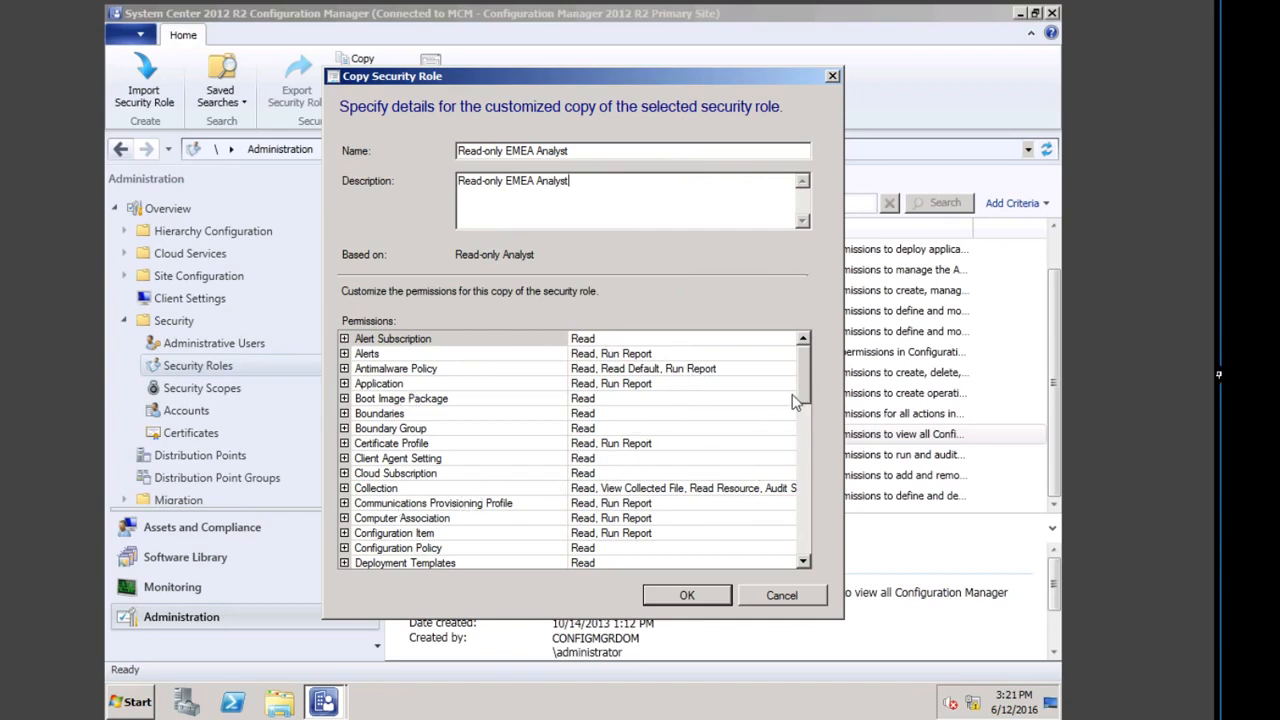
{"action": "scroll", "coordinate": [519, 492], "scroll_direction": "down", "scroll_amount": 1}
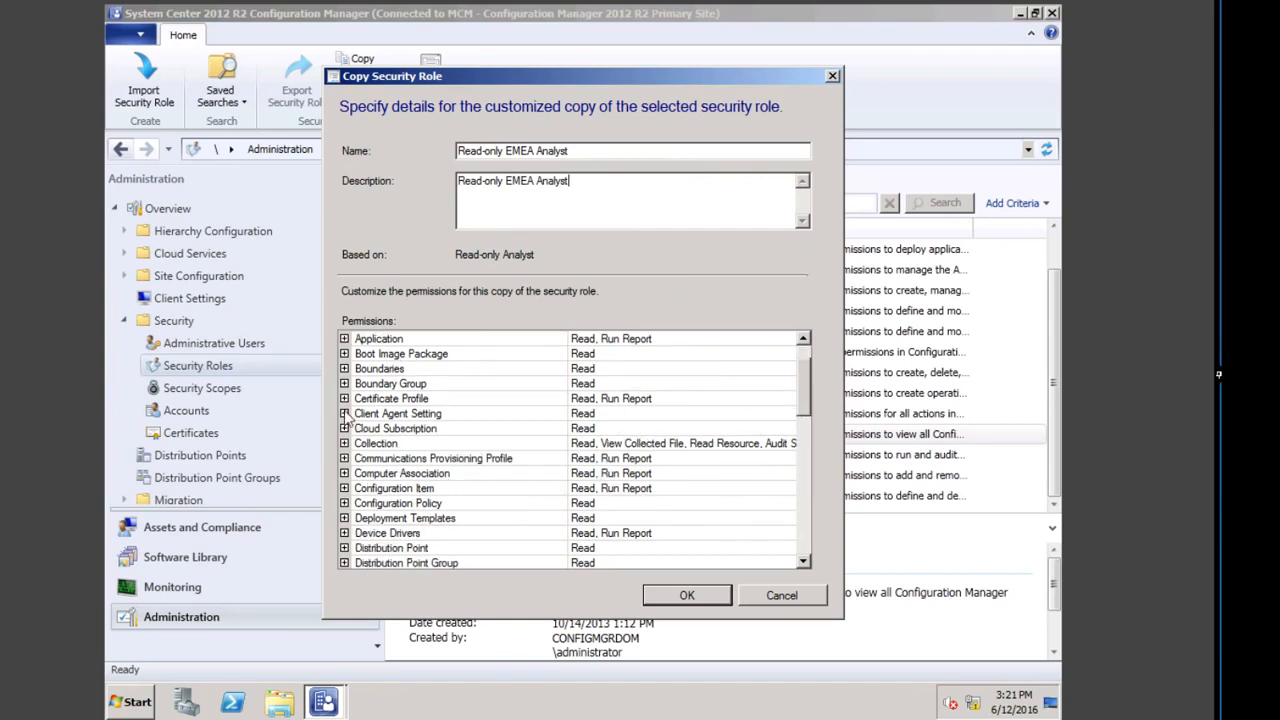
Step: Expand Client Agent Setting and set its Create and Delete permissions to Yes
{"action": "left_click", "coordinate": [344, 414]}
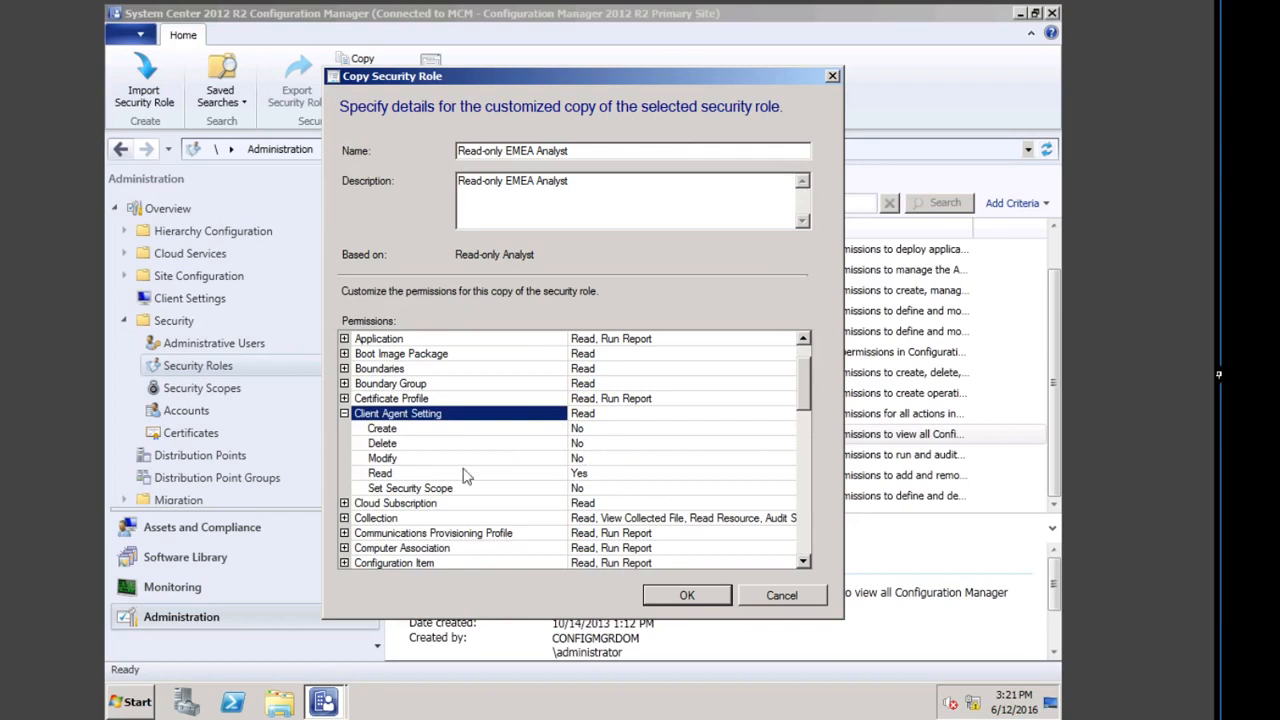
{"action": "left_click", "coordinate": [620, 433]}
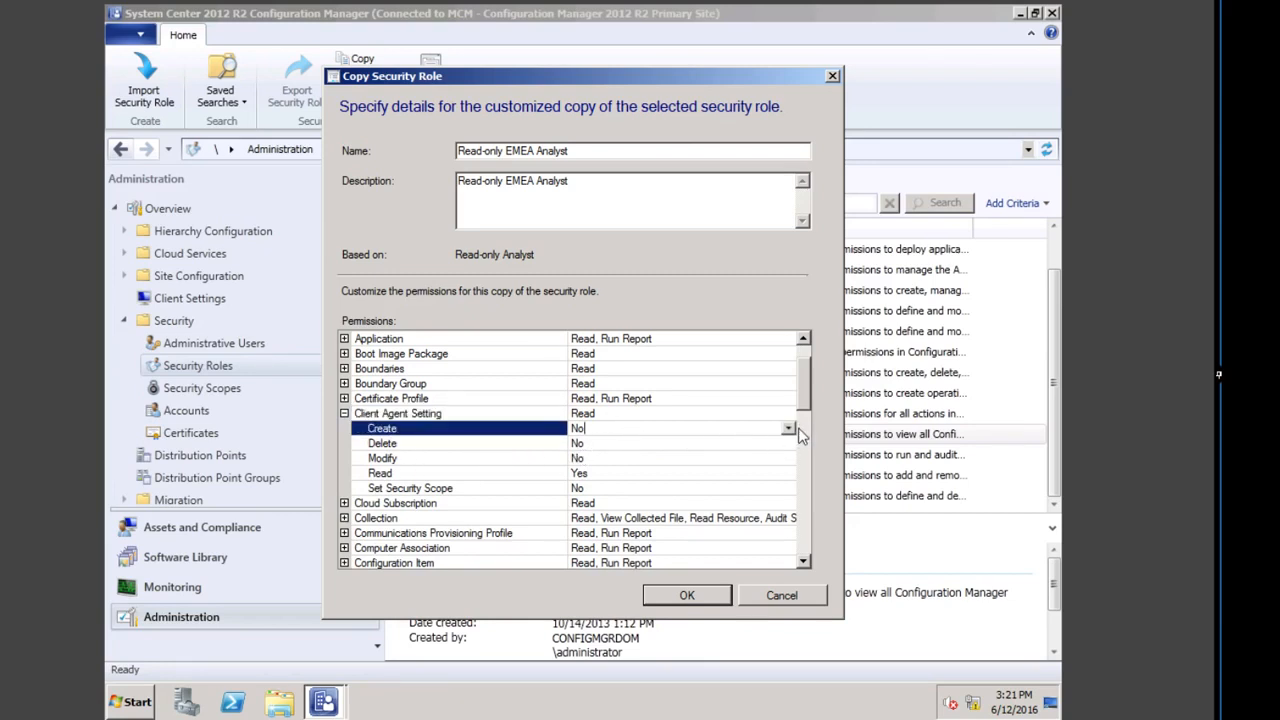
{"action": "left_click", "coordinate": [789, 428]}
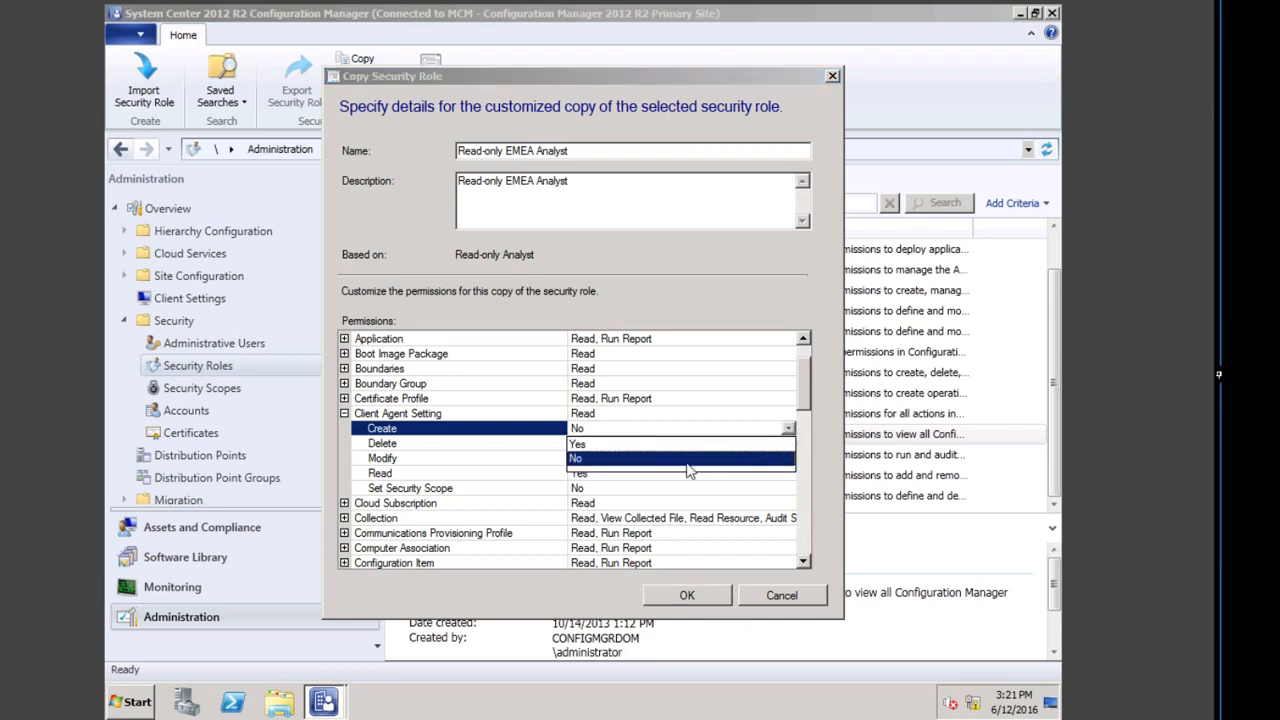
{"action": "left_click", "coordinate": [590, 444]}
{"action": "left_click", "coordinate": [641, 443]}
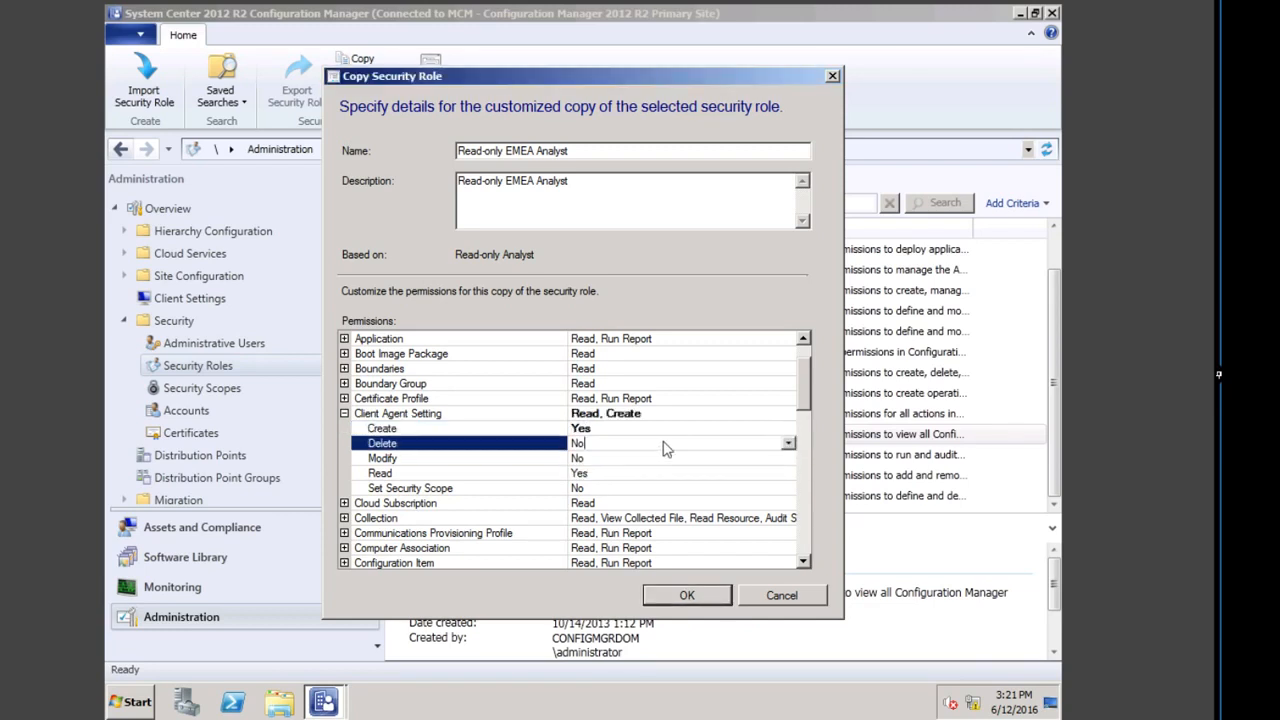
{"action": "left_click", "coordinate": [789, 443]}
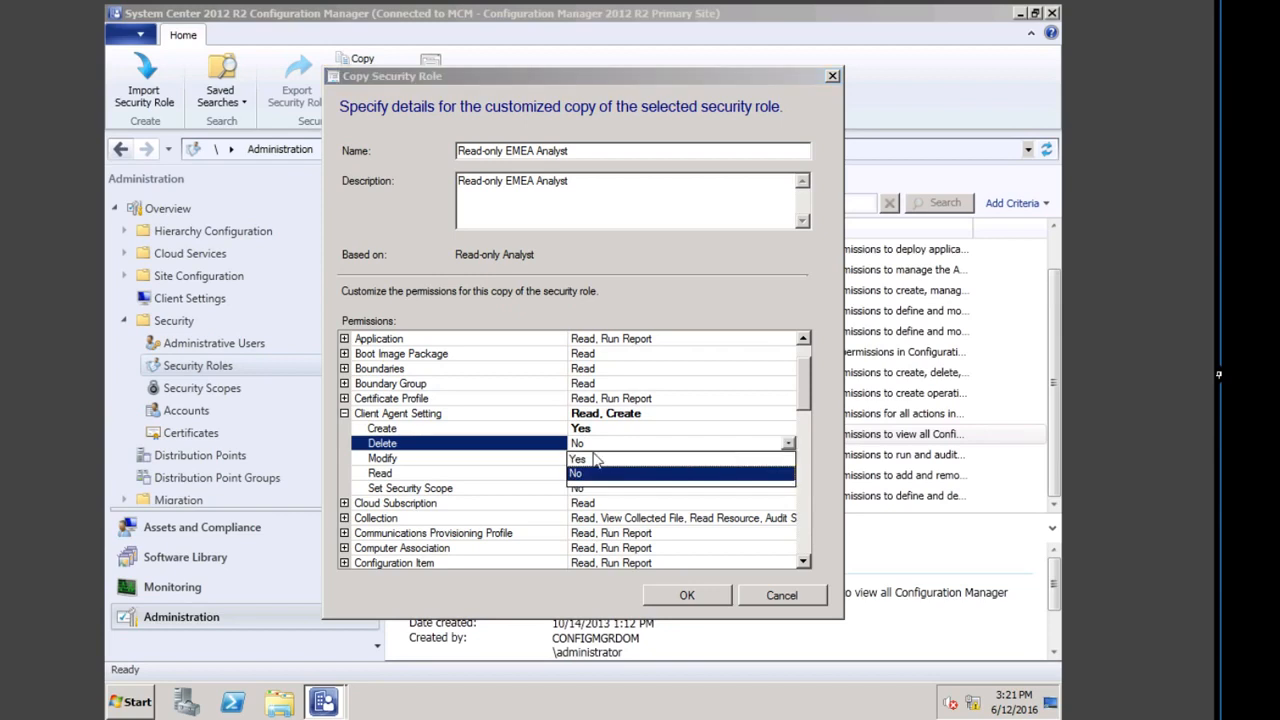
{"action": "left_click", "coordinate": [585, 459]}
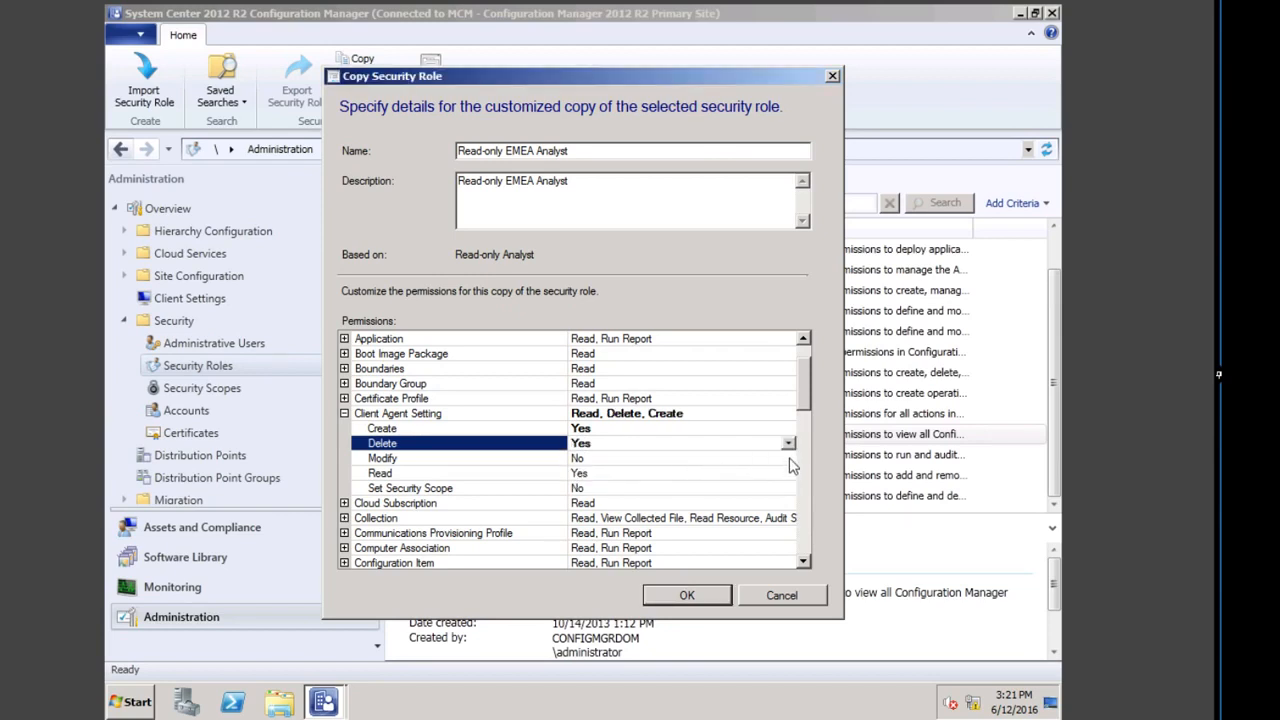
Step: Set Modify and Set Security Scope to Yes, then save the custom role
{"action": "left_click", "coordinate": [612, 459]}
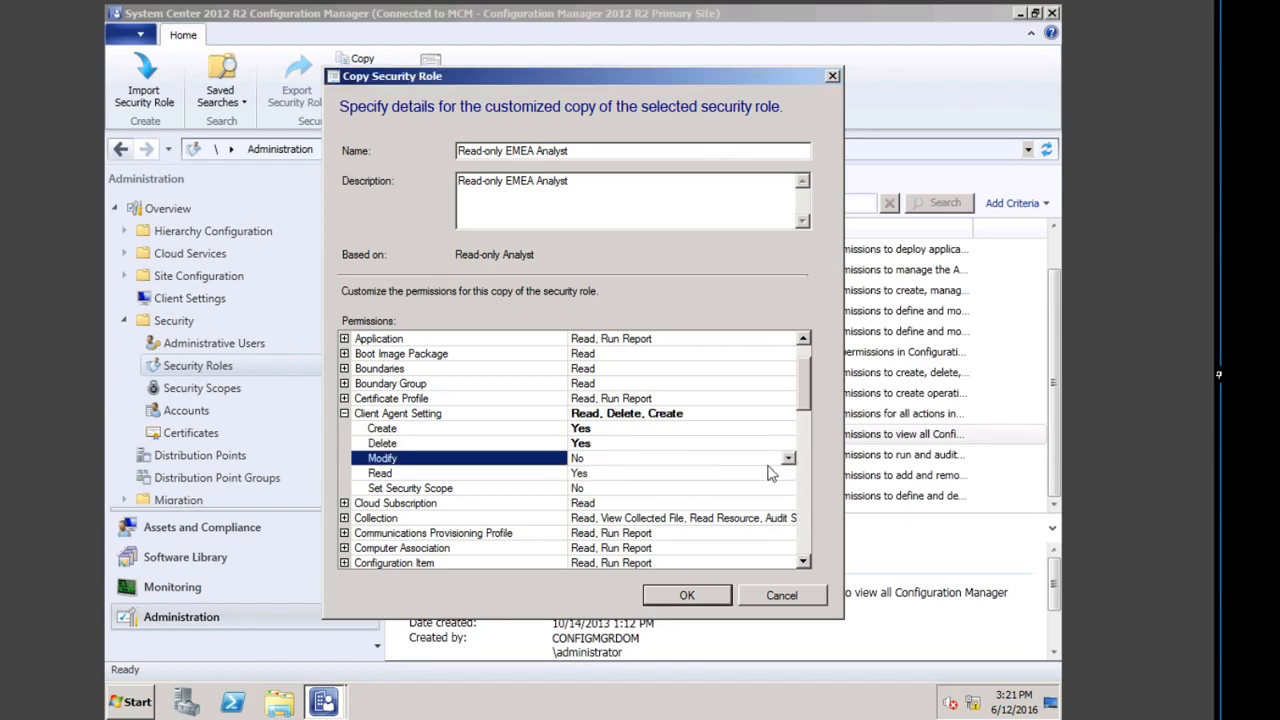
{"action": "left_click", "coordinate": [789, 458]}
{"action": "left_click", "coordinate": [673, 473]}
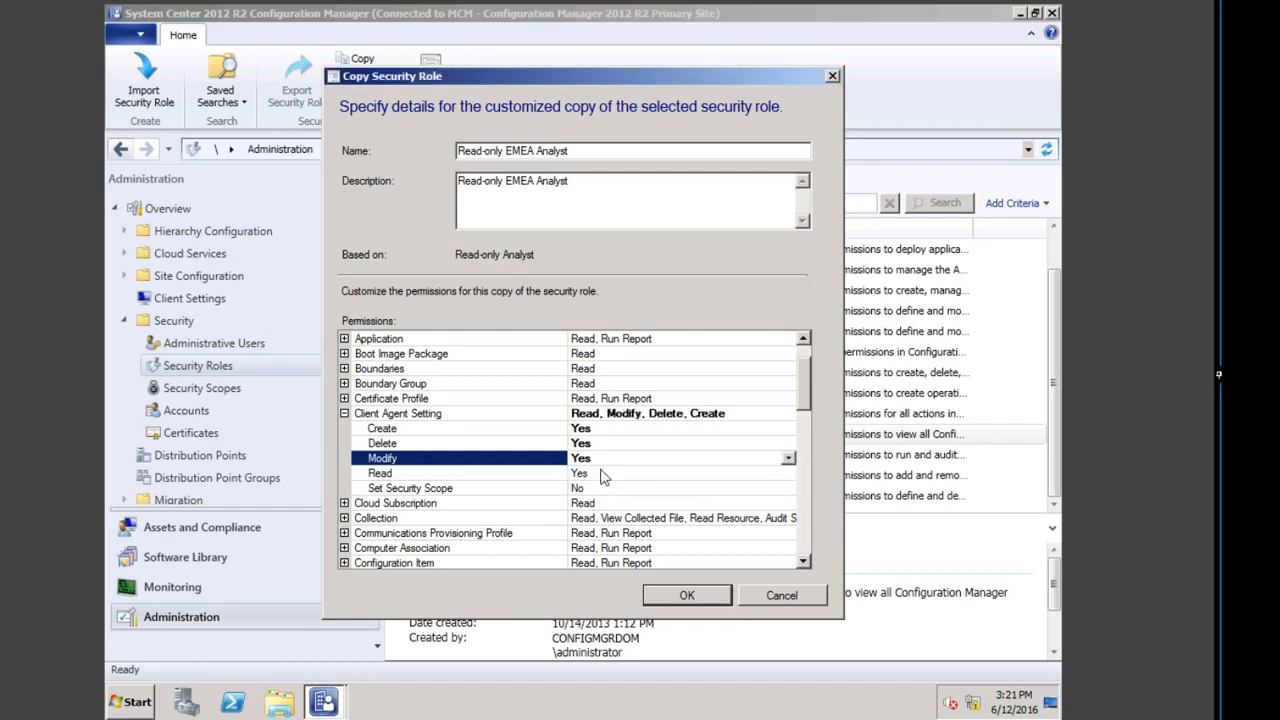
{"action": "left_click", "coordinate": [670, 488]}
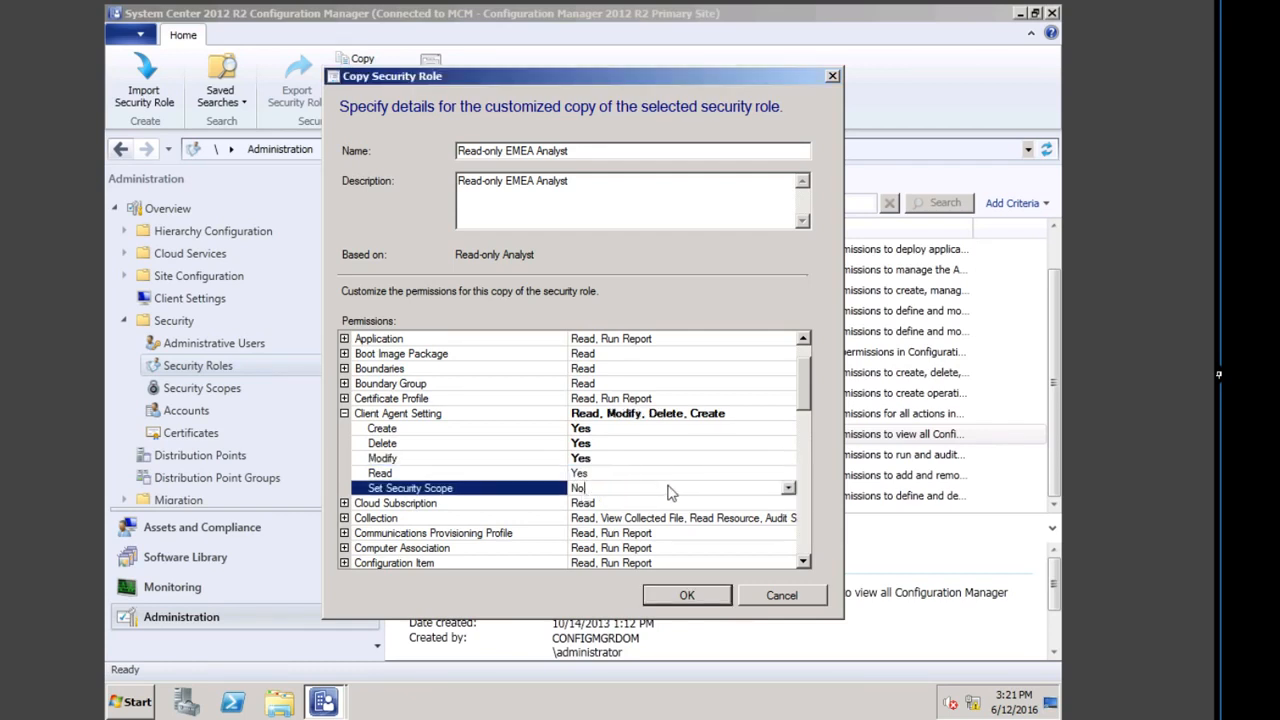
{"action": "left_click", "coordinate": [789, 488]}
{"action": "left_click", "coordinate": [603, 503]}
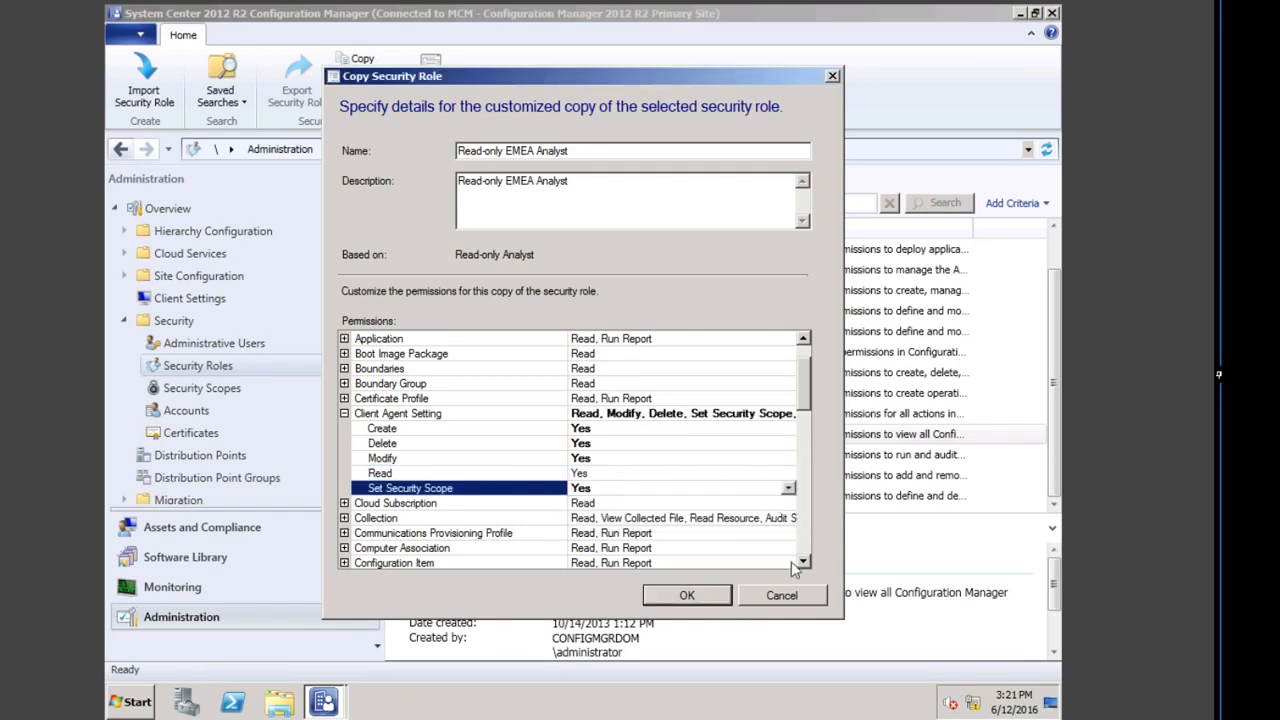
{"action": "left_click", "coordinate": [686, 597]}
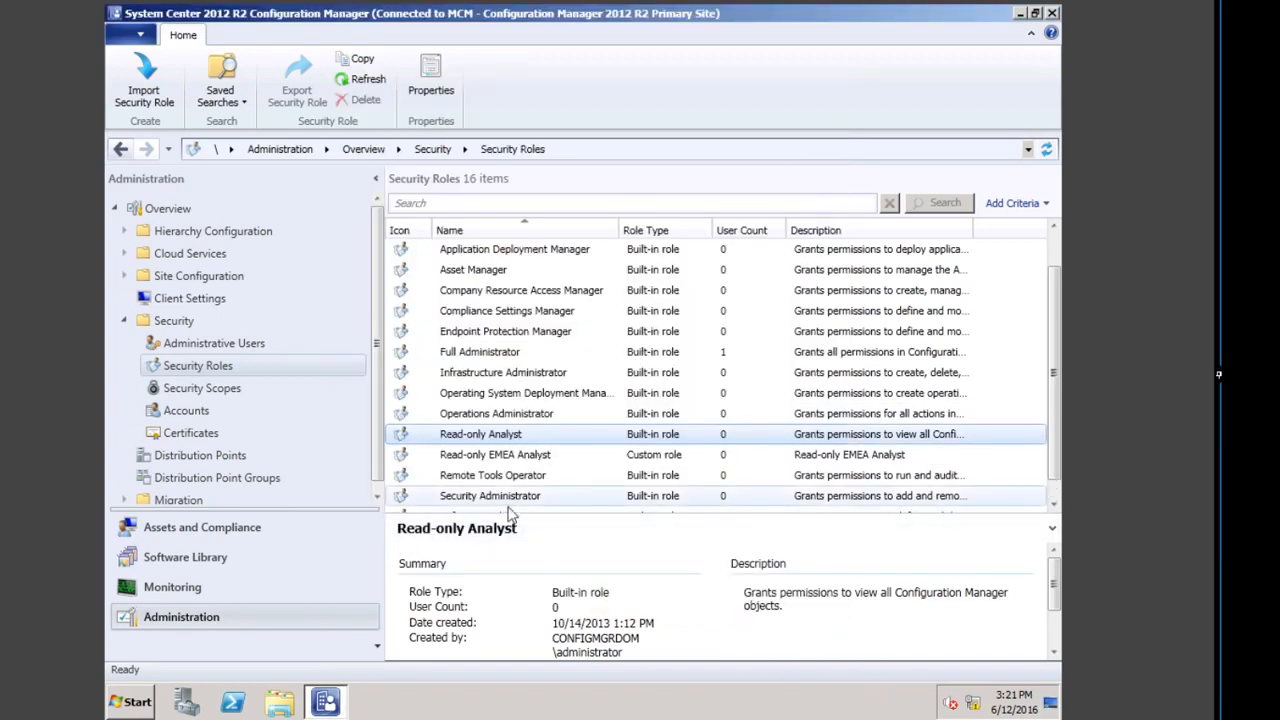
Step: Export Read-only EMEA Analyst as an XML file saved in the Documents library
{"action": "left_click", "coordinate": [498, 458]}
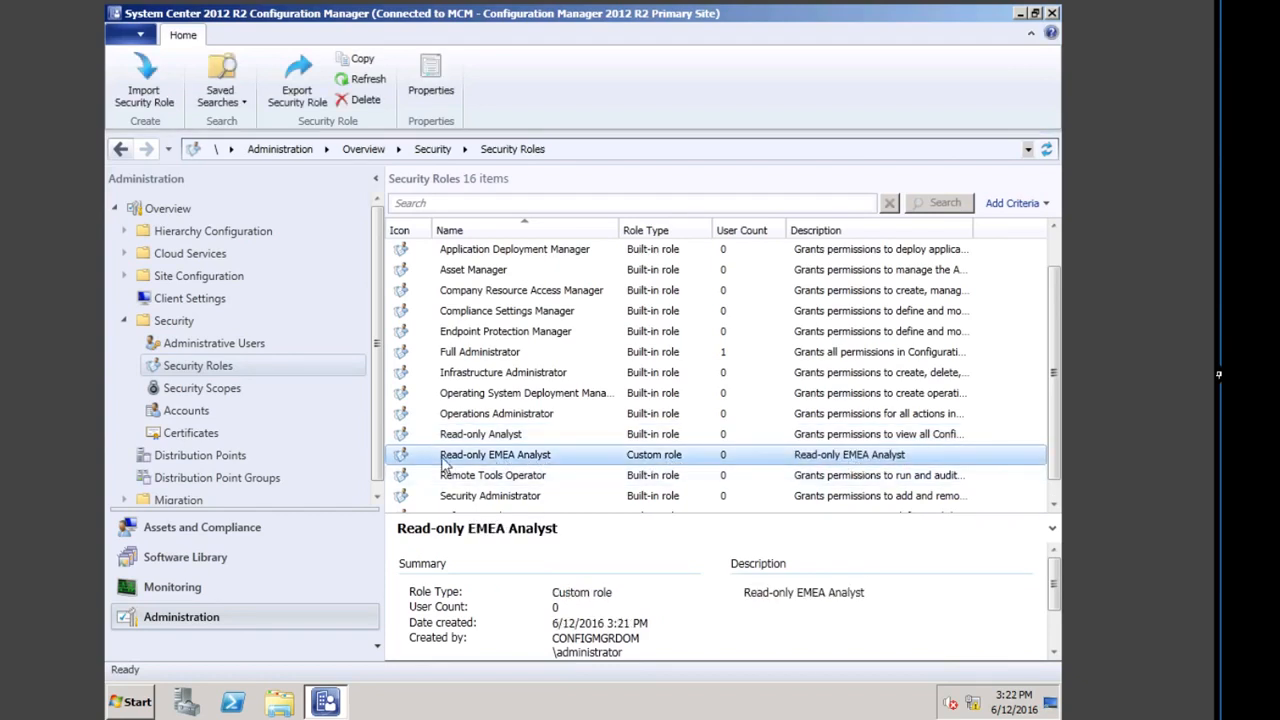
{"action": "right_click", "coordinate": [478, 459]}
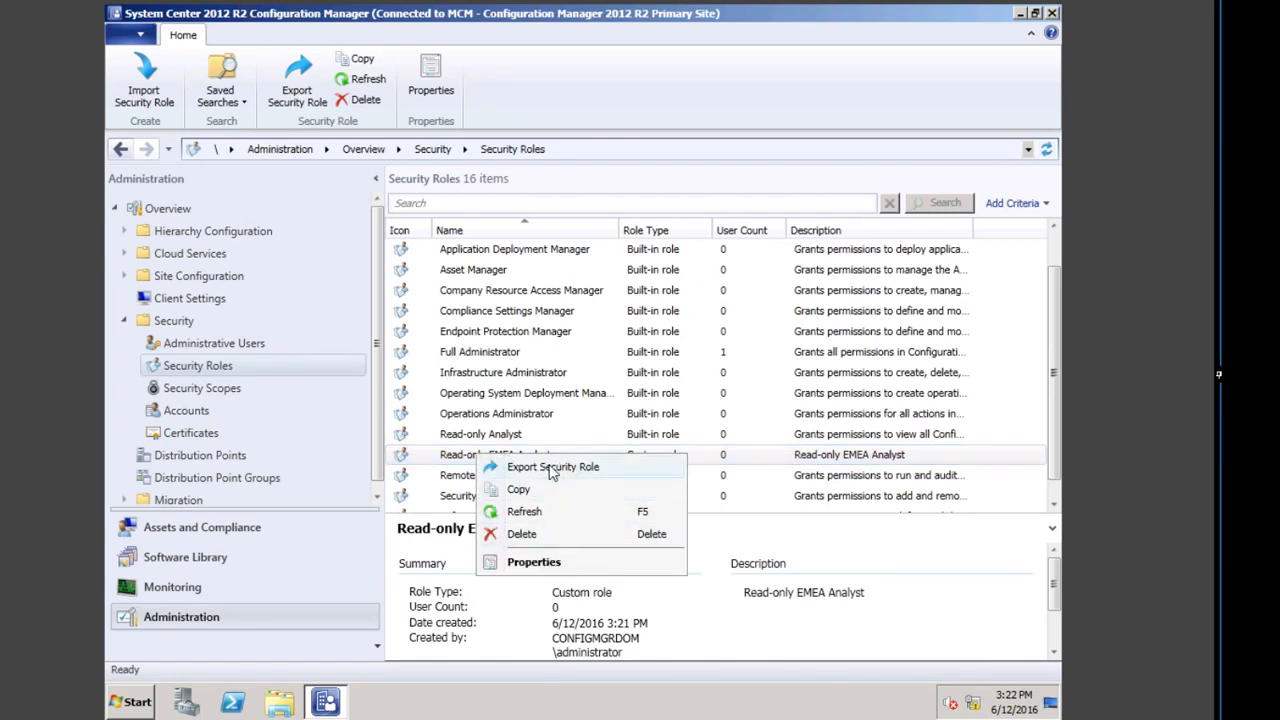
{"action": "left_click", "coordinate": [550, 467]}
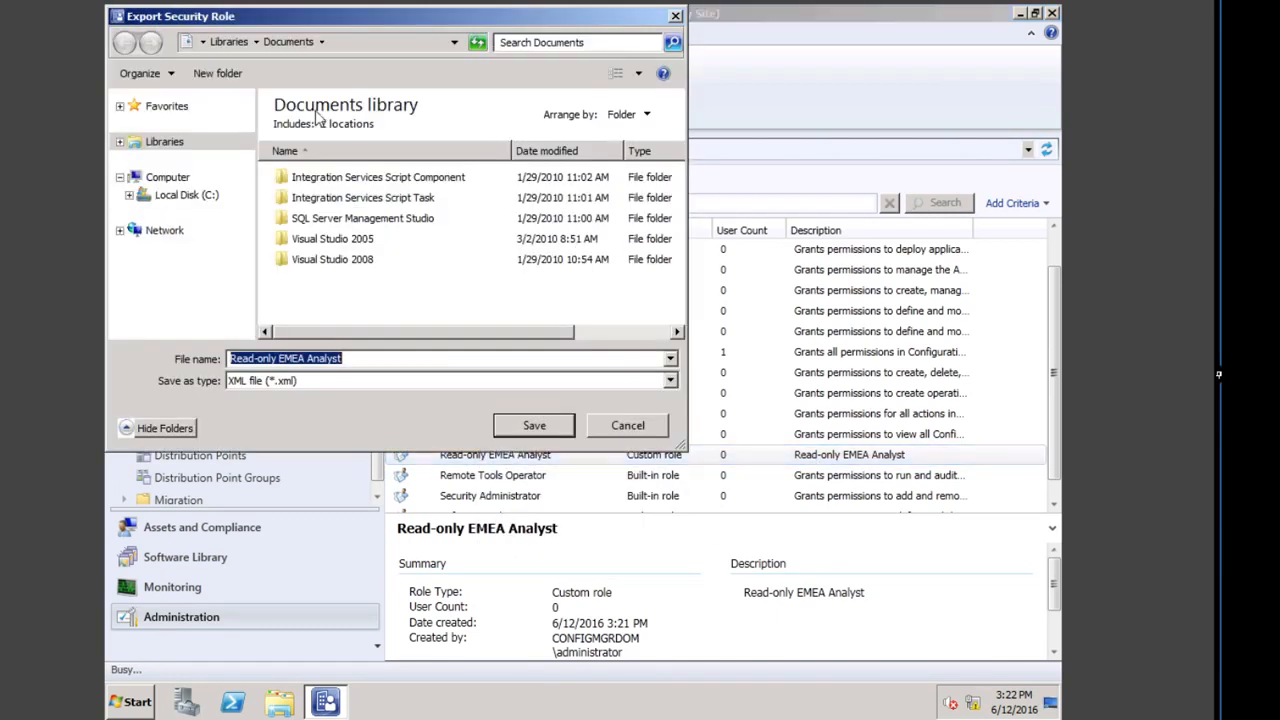
{"action": "left_click", "coordinate": [537, 427]}
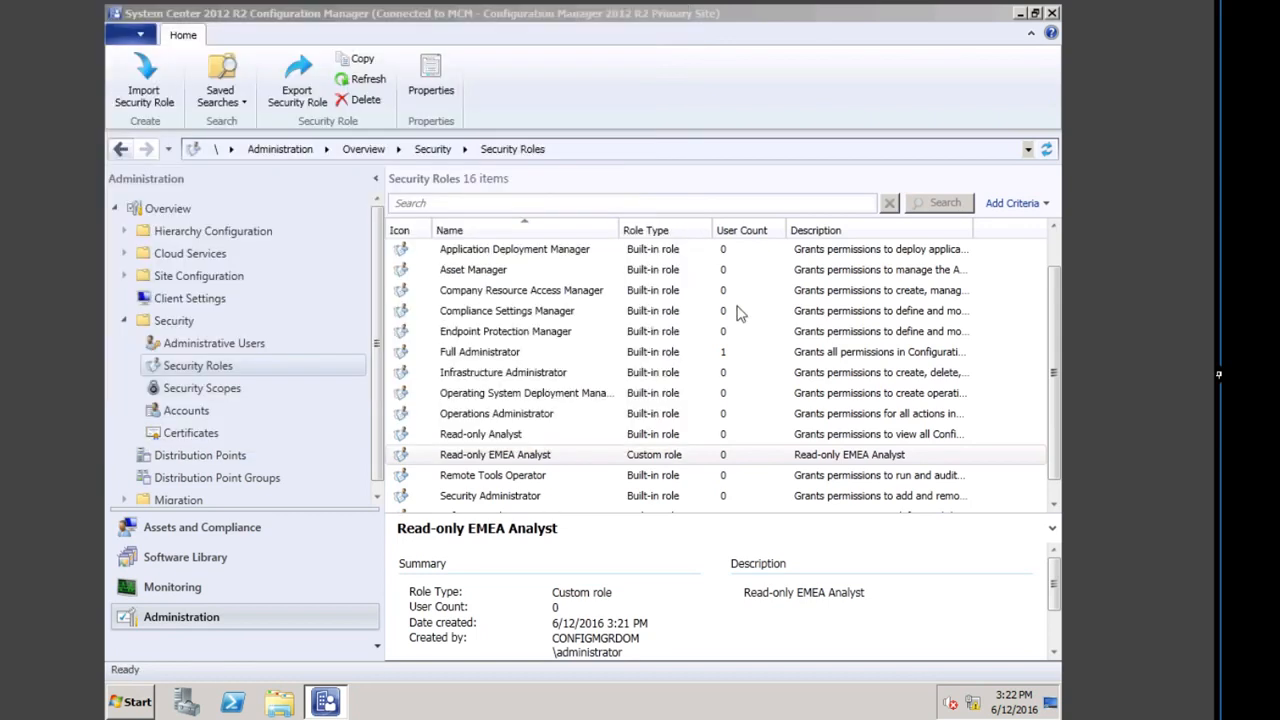
Step: Delete the Read-only EMEA Analyst role, confirming the deletion
{"action": "right_click", "coordinate": [492, 457]}
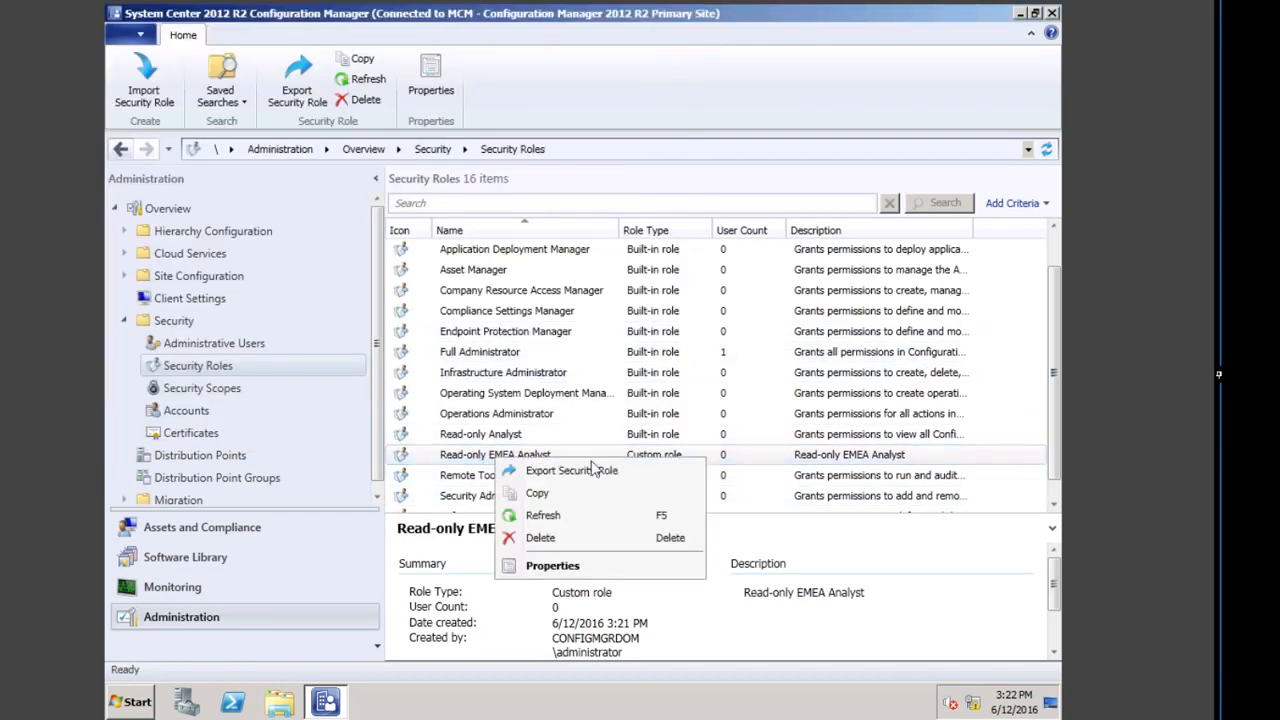
{"action": "left_click", "coordinate": [540, 538]}
{"action": "left_click", "coordinate": [646, 406]}
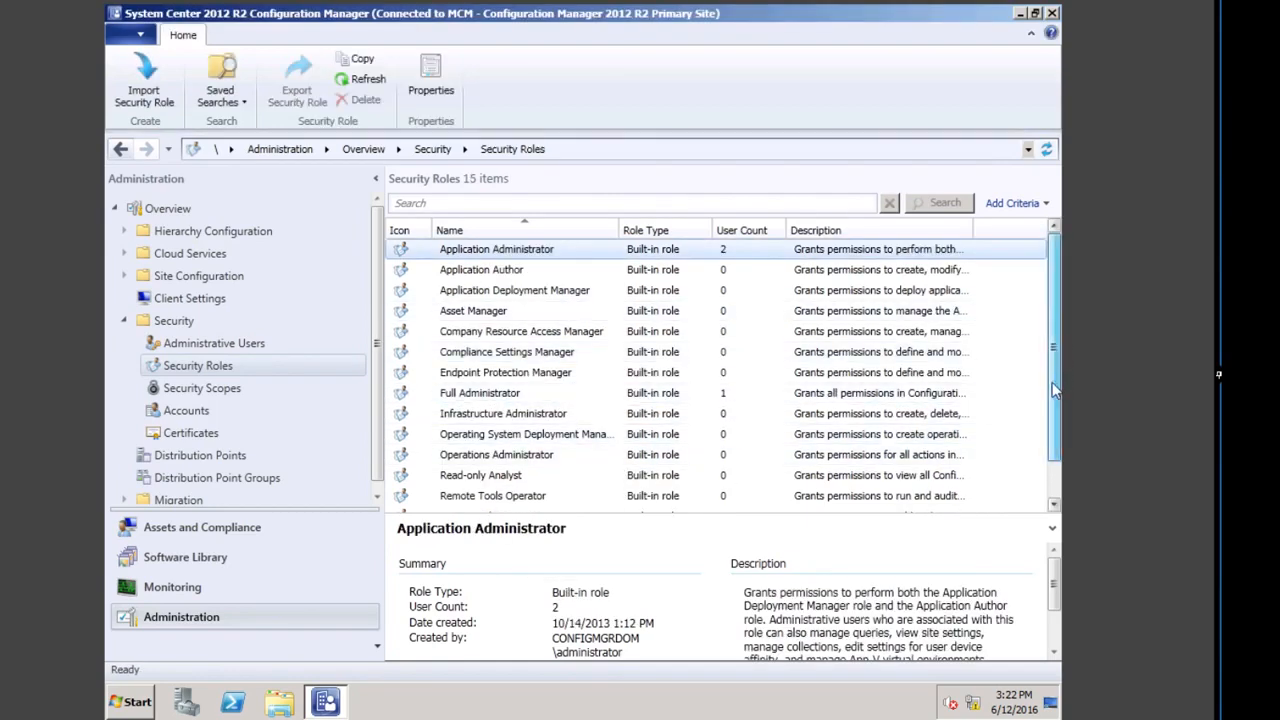
{"action": "scroll", "coordinate": [1059, 390], "scroll_direction": "down", "scroll_amount": 1}
{"action": "left_click_drag", "start_coordinate": [1058, 330], "coordinate": [1020, 205]}
Step: Import the Read-only EMEA Analyst XML file and select the restored role
{"action": "left_click", "coordinate": [145, 97]}
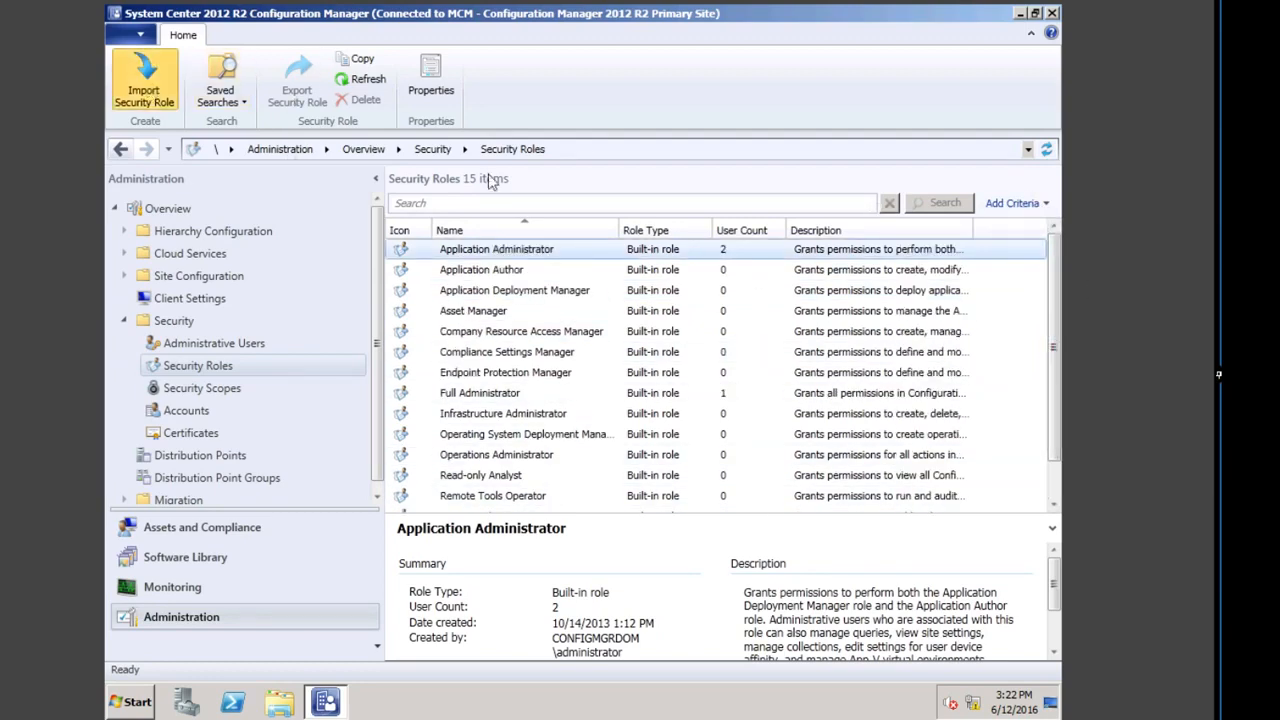
{"action": "left_click", "coordinate": [310, 282]}
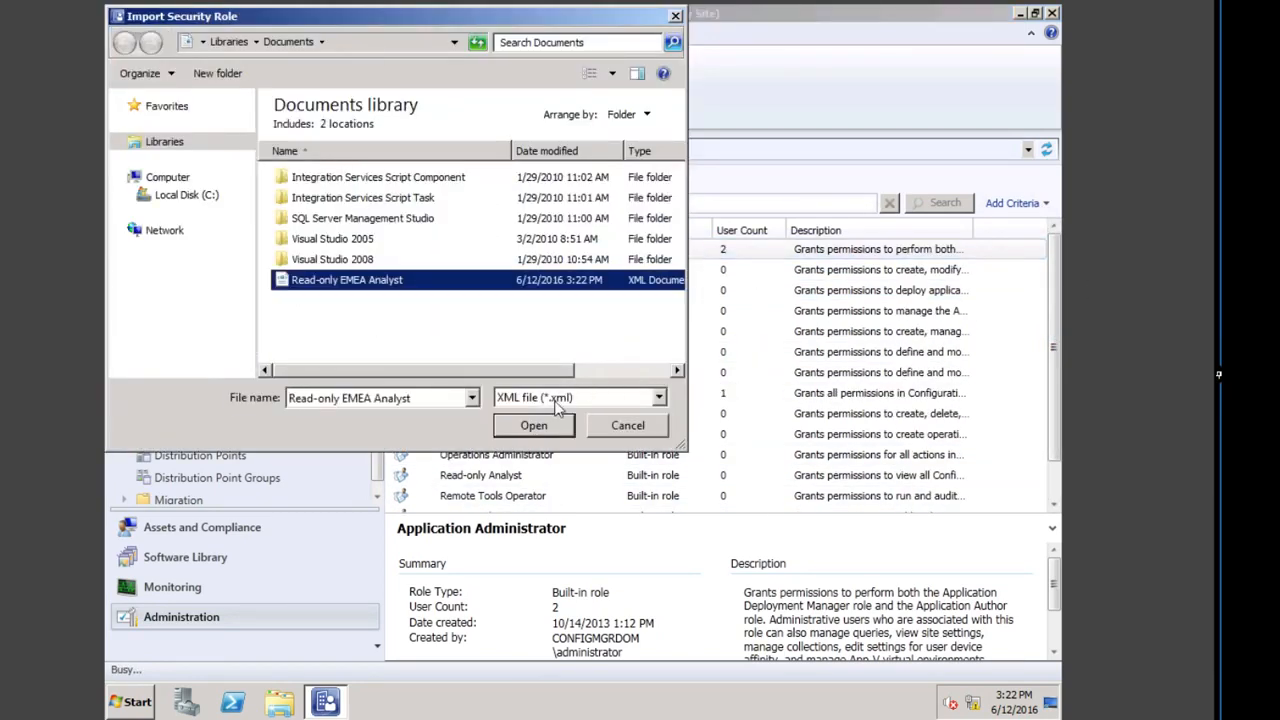
{"action": "left_click", "coordinate": [541, 425]}
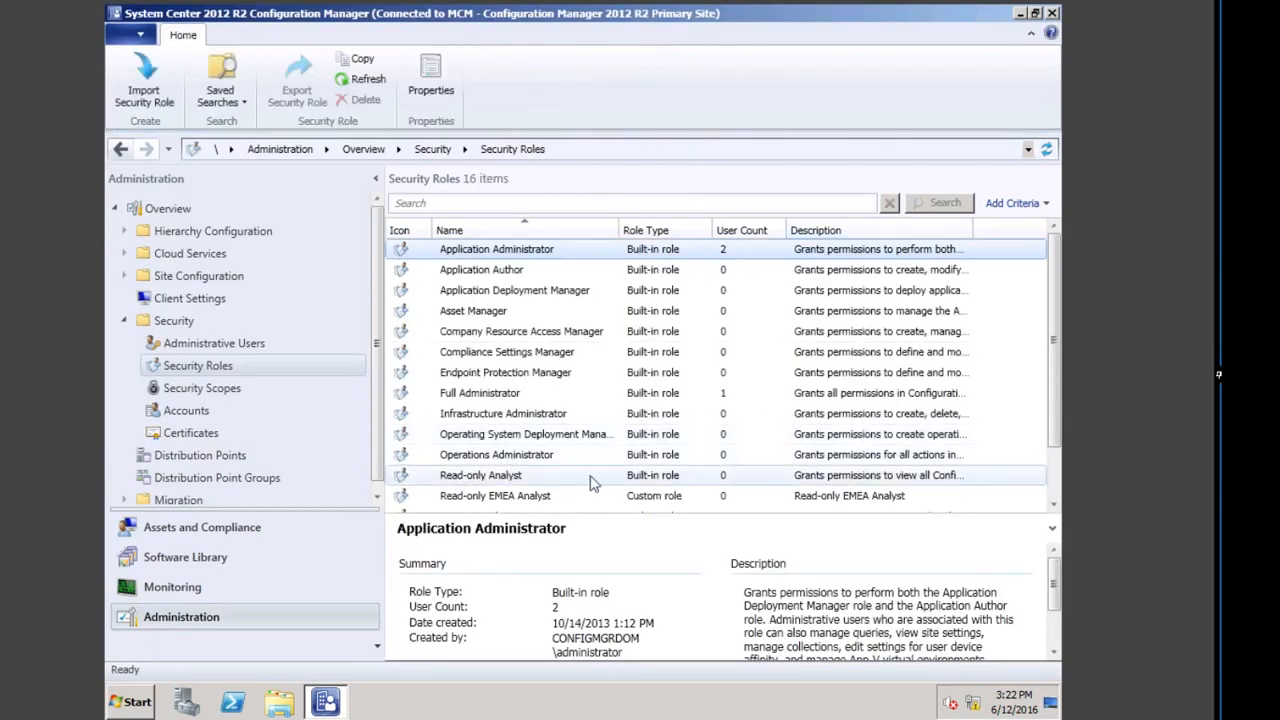
{"action": "left_click", "coordinate": [657, 498]}
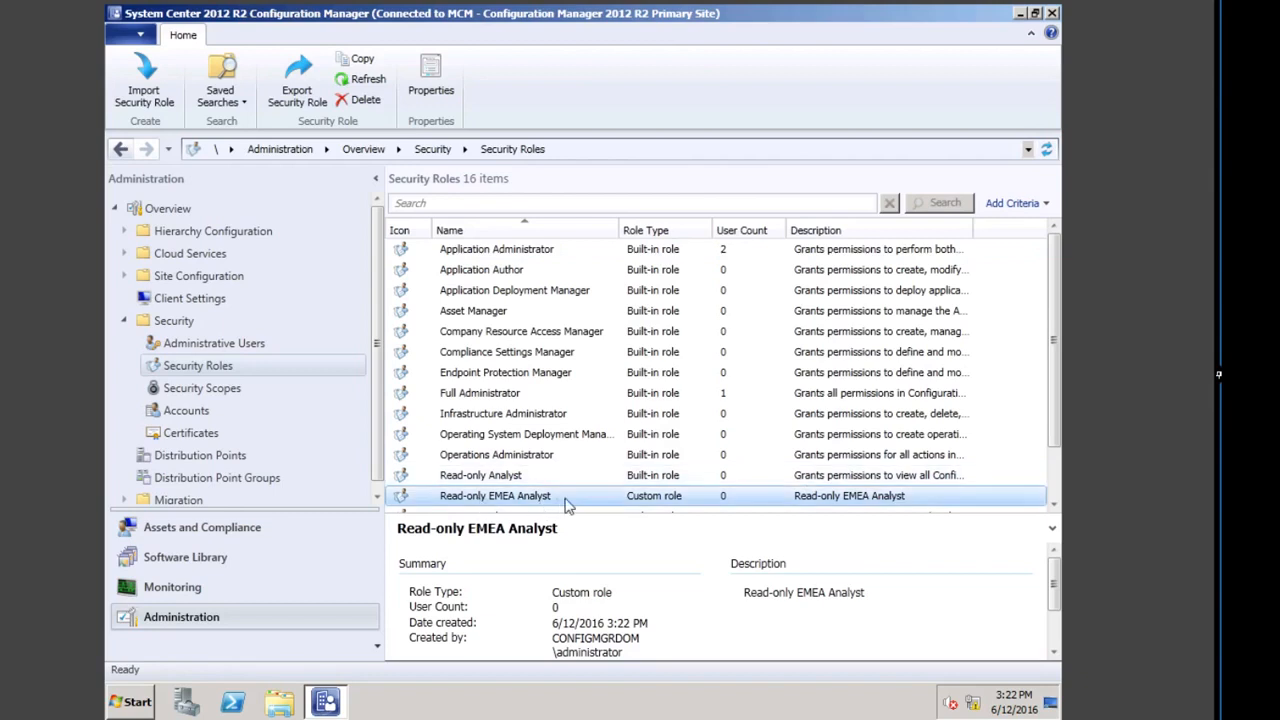